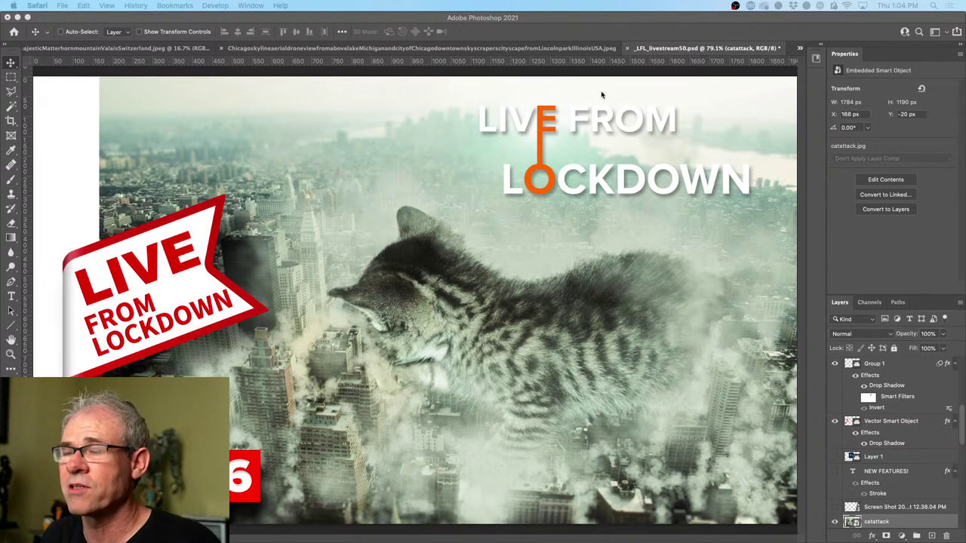
# Step: Close the _LFL_livestream50.psd cat document and discard its unsaved changes
pyautogui.click(627, 51)
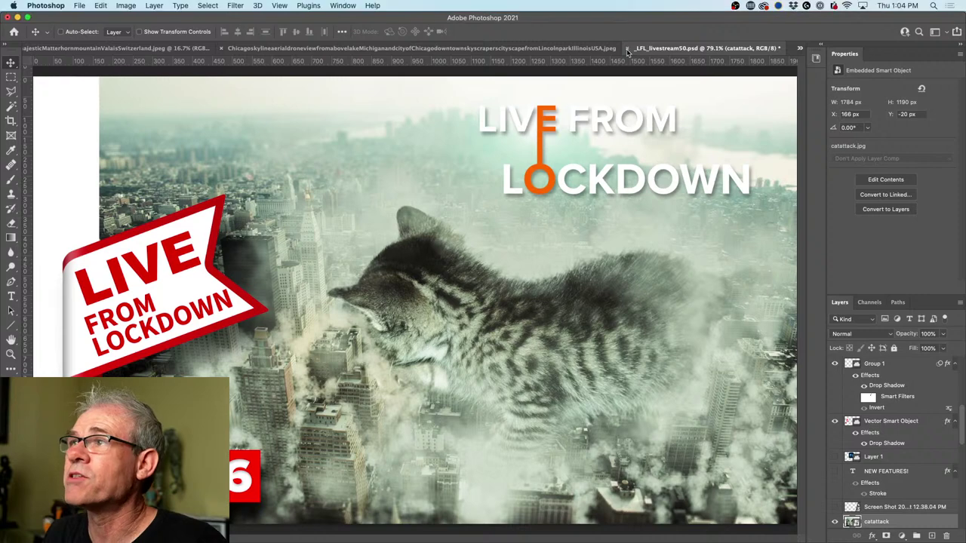
pyautogui.click(627, 51)
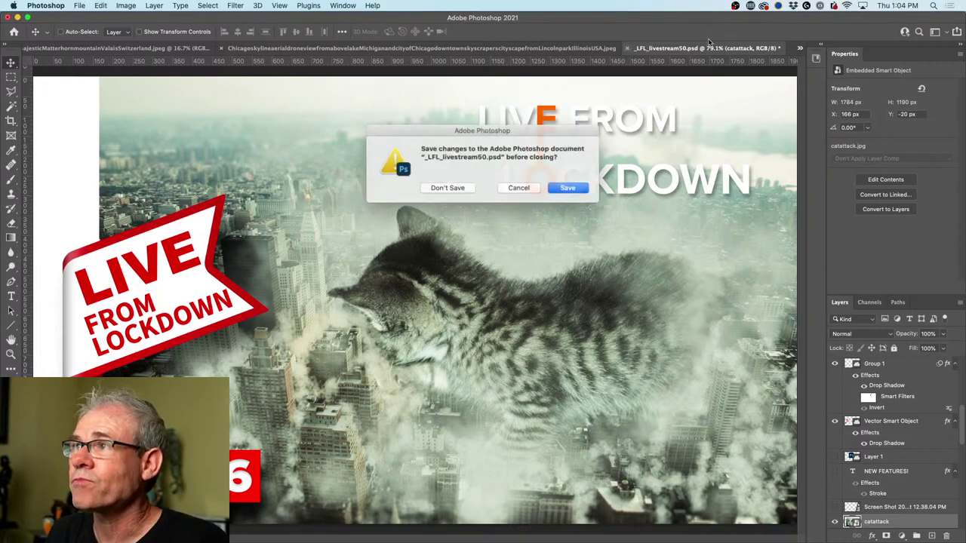
pyautogui.click(450, 188)
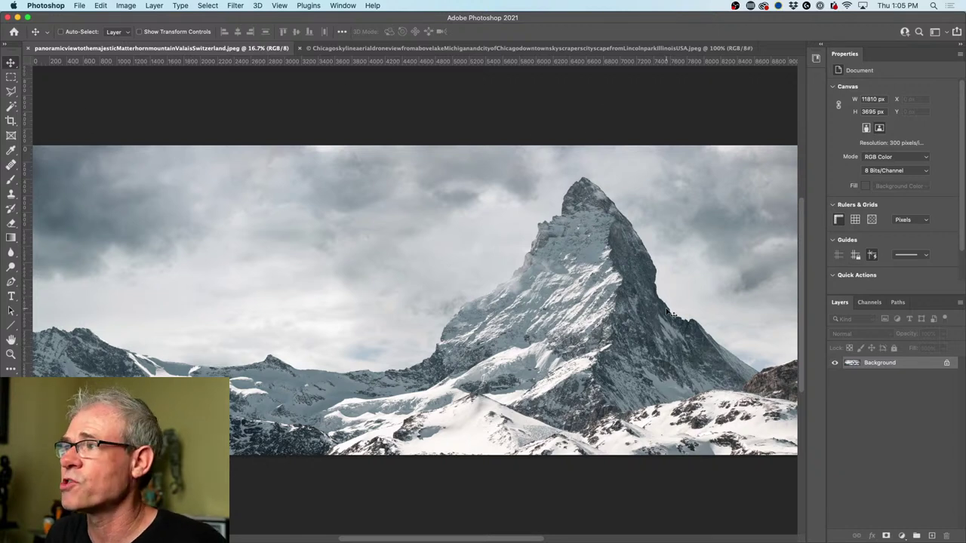
pyautogui.click(575, 49)
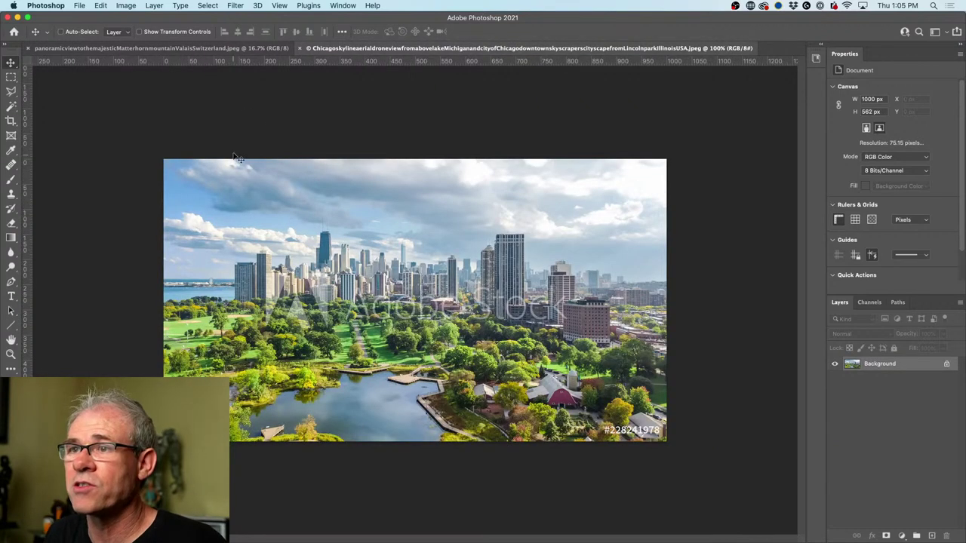
pyautogui.click(246, 50)
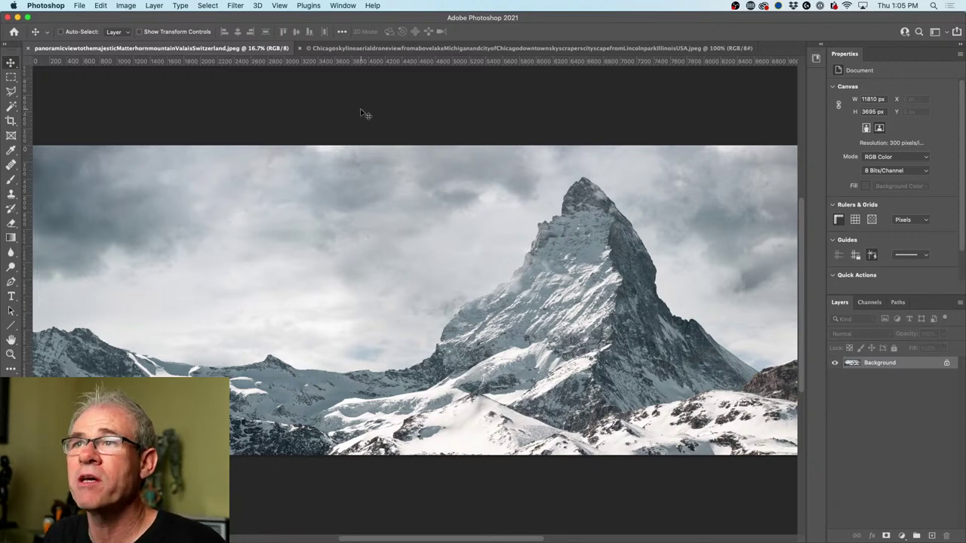
pyautogui.click(327, 50)
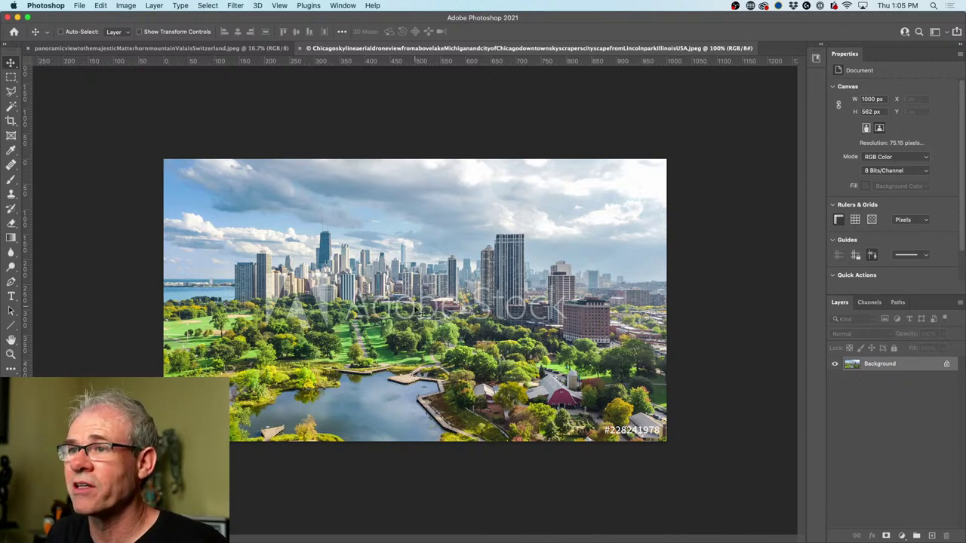
pyautogui.moveTo(493, 283); pyautogui.dragTo(247, 51)
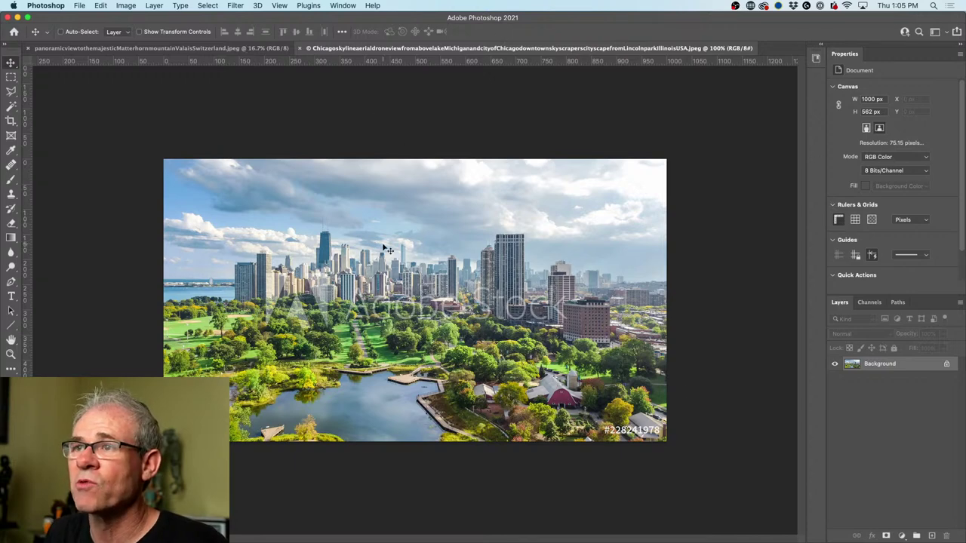
pyautogui.moveTo(386, 250); pyautogui.dragTo(223, 47)
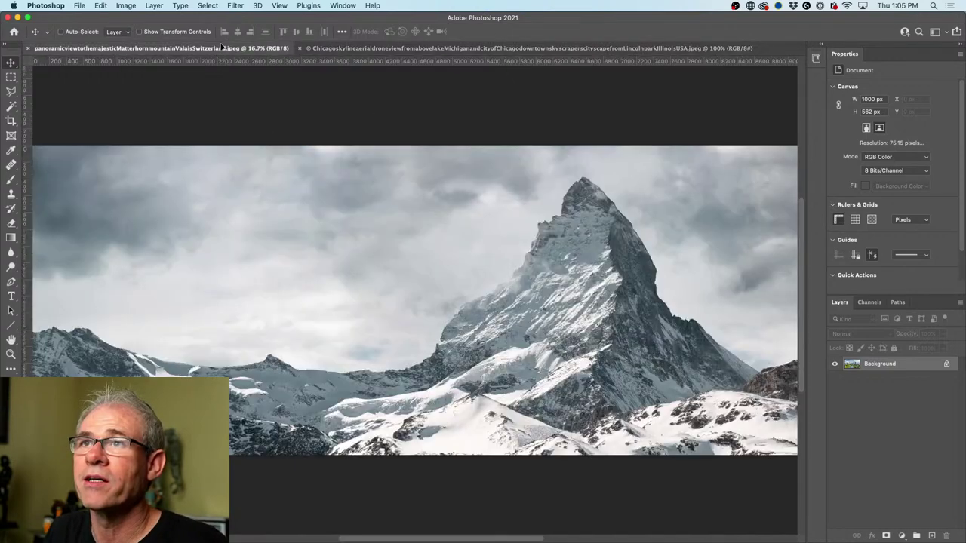
# Step: Drop the Chicago skyline into the Matterhorn panorama, enlarge it about threefold, and move it left of the peak
pyautogui.moveTo(449, 295); pyautogui.dragTo(453, 298)
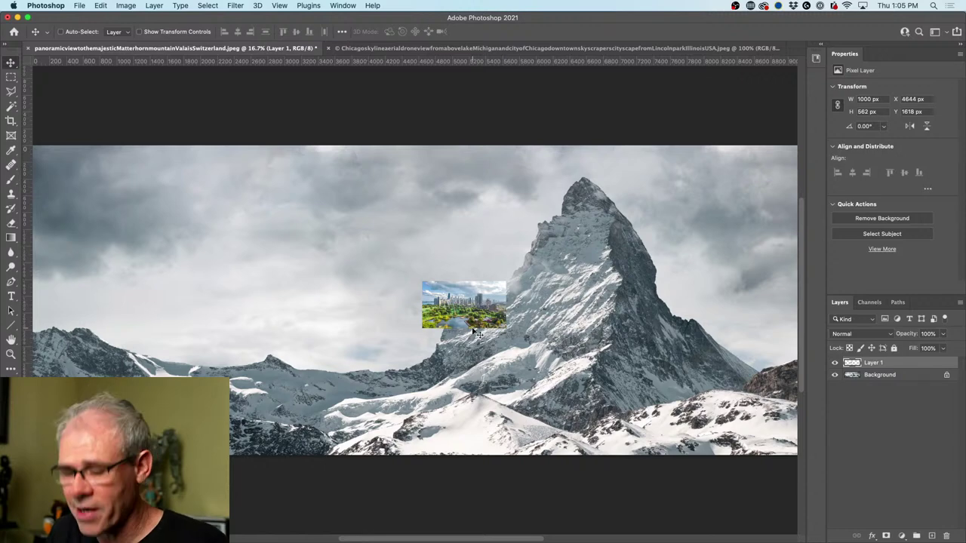
pyautogui.press('super+t')
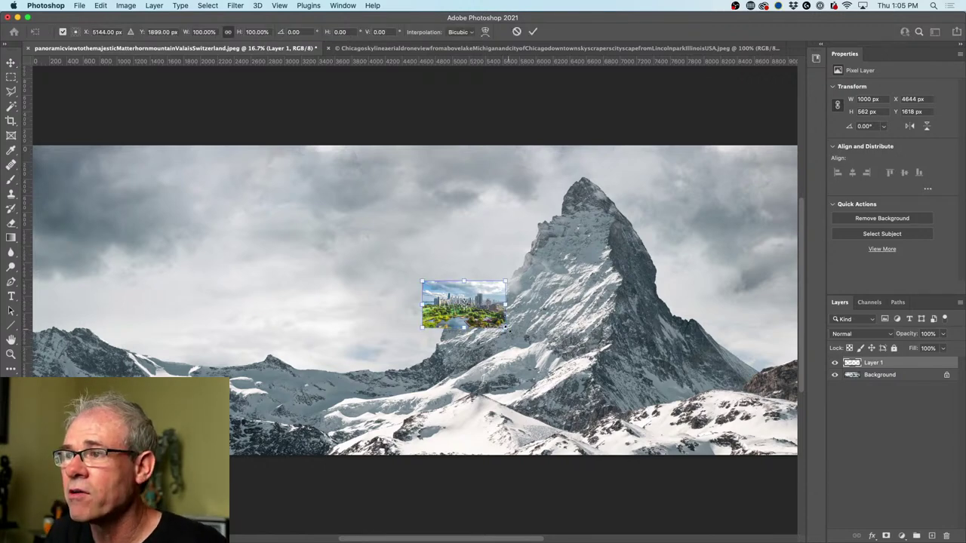
pyautogui.moveTo(506, 327); pyautogui.dragTo(683, 427)
pyautogui.press('Return')
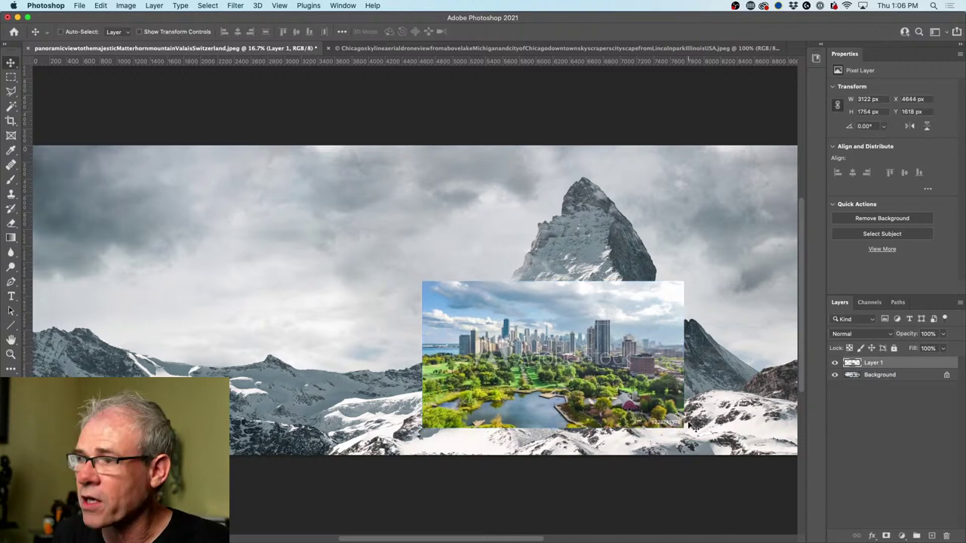
pyautogui.moveTo(688, 352); pyautogui.dragTo(558, 358)
# Step: Enlarge the Chicago layer further to 3602 × 2024 px and shift it further left
pyautogui.hotkey('ctrl', 't')
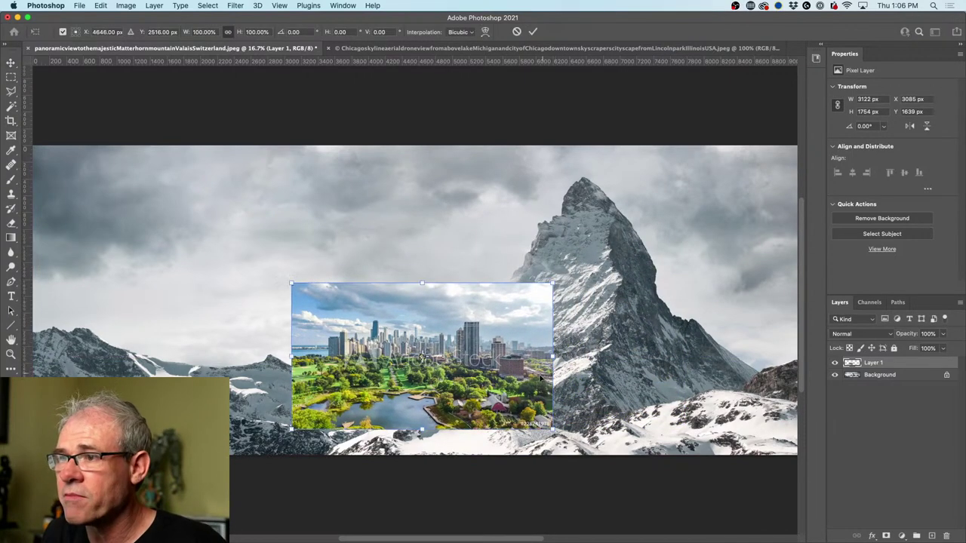
pyautogui.moveTo(552, 430); pyautogui.dragTo(596, 450)
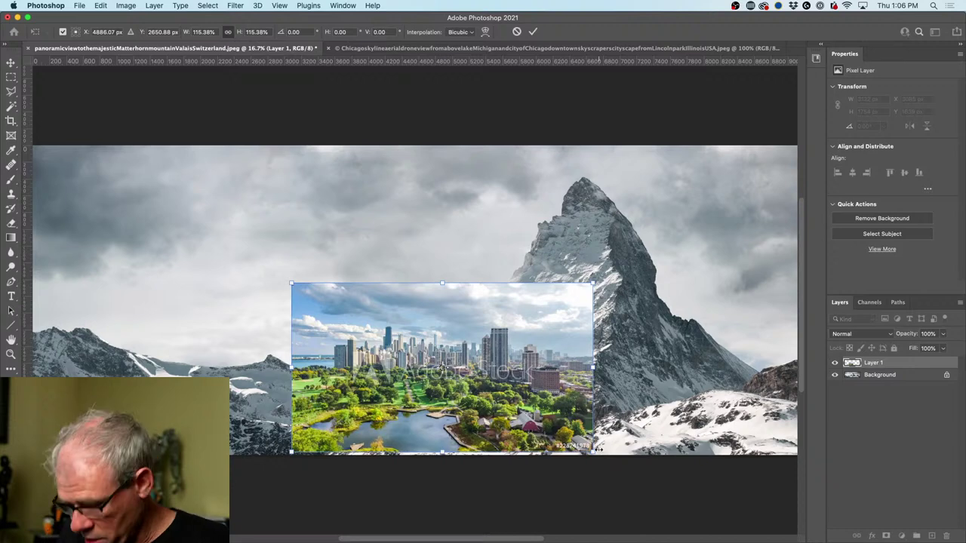
pyautogui.press('Return')
pyautogui.moveTo(550, 365); pyautogui.dragTo(524, 386)
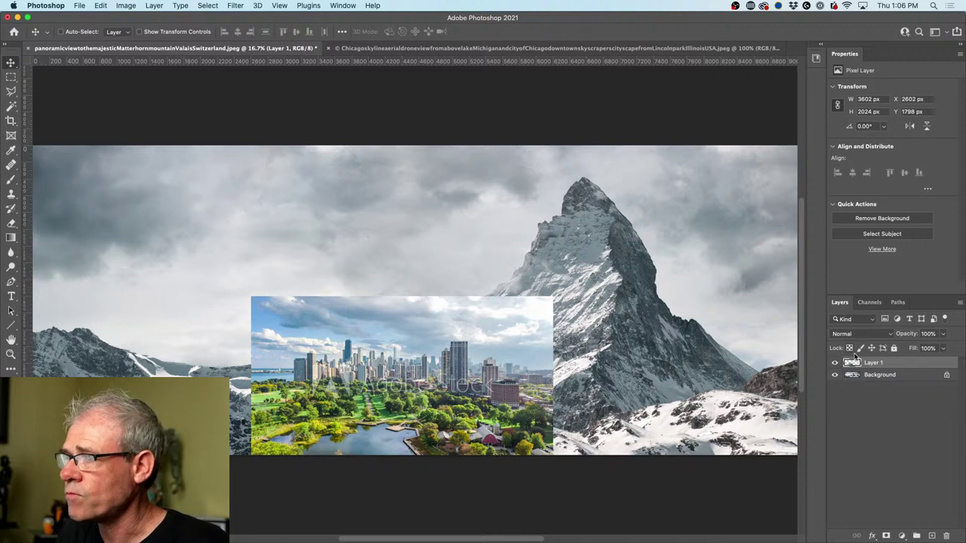
# Step: Switch to the Object Selection Tool and select the tall Chicago buildings
pyautogui.click(10, 91)
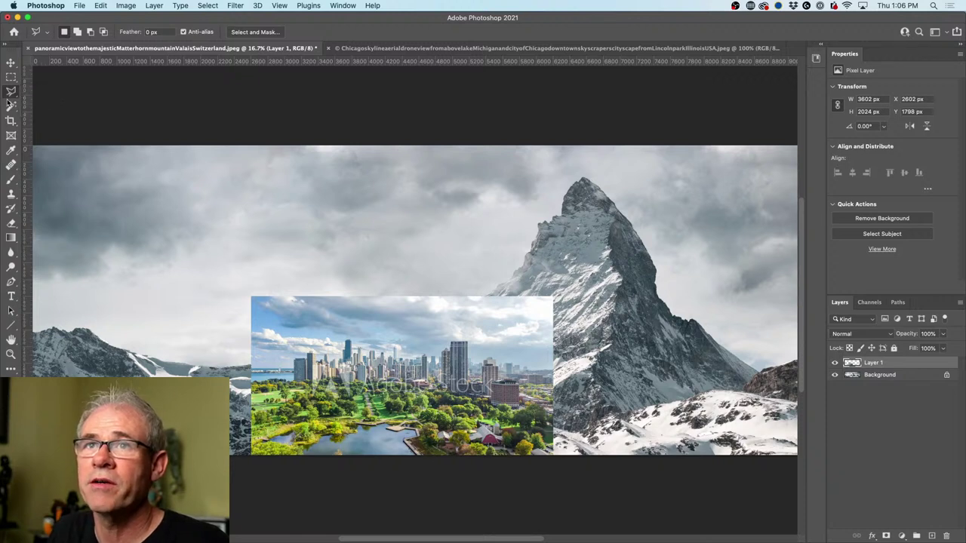
pyautogui.click(10, 105)
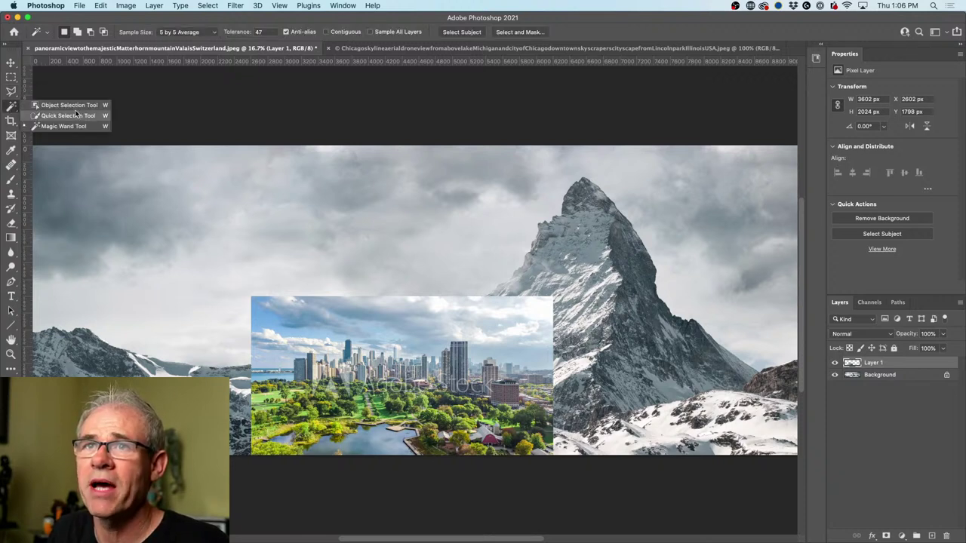
pyautogui.click(77, 108)
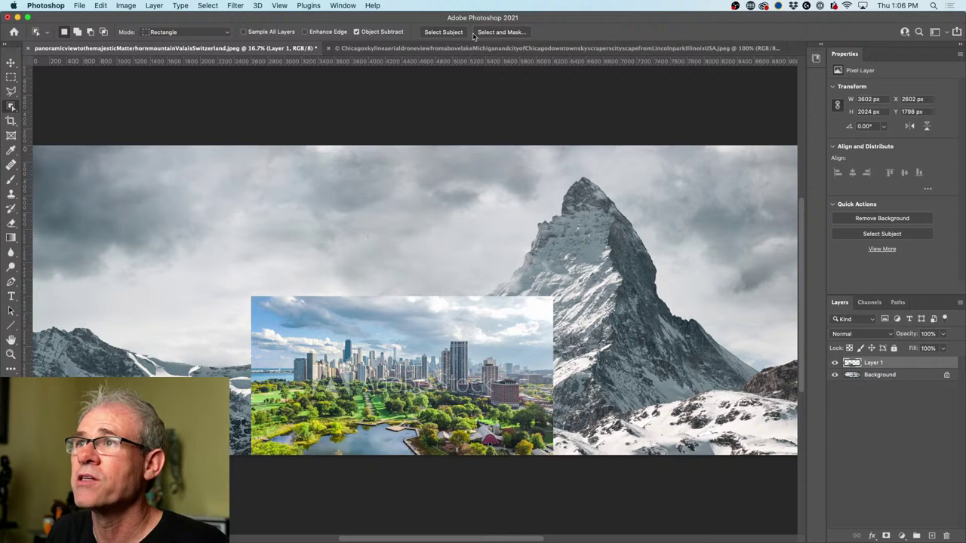
pyautogui.click(456, 366)
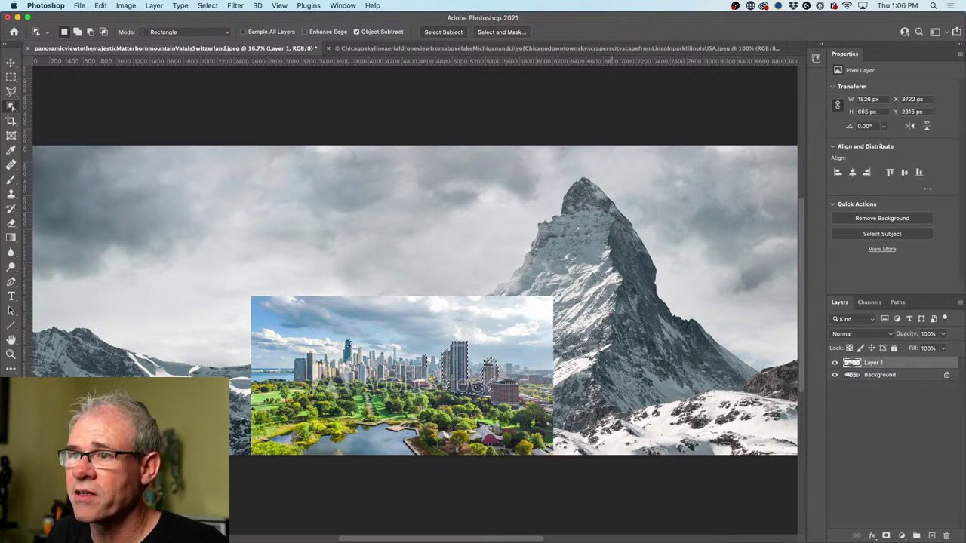
pyautogui.click(11, 106)
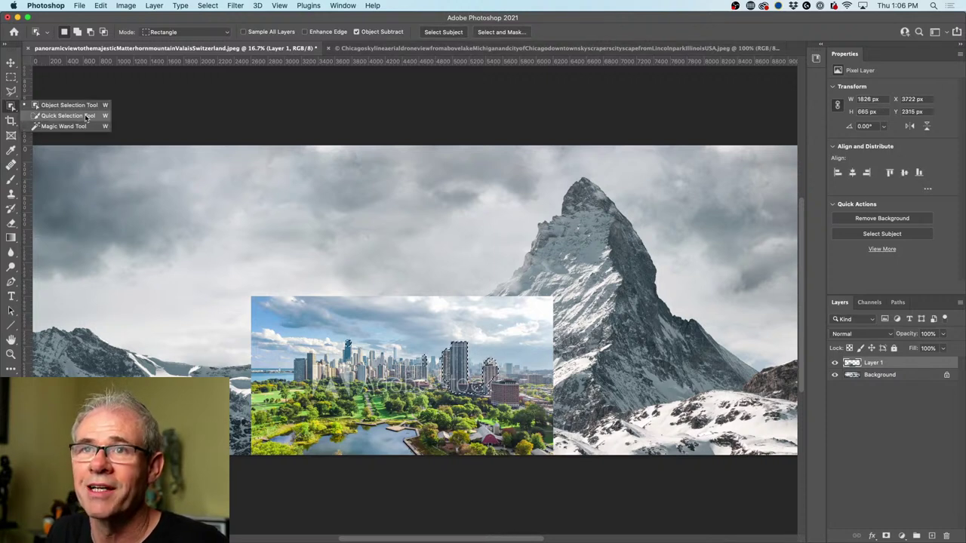
pyautogui.click(88, 108)
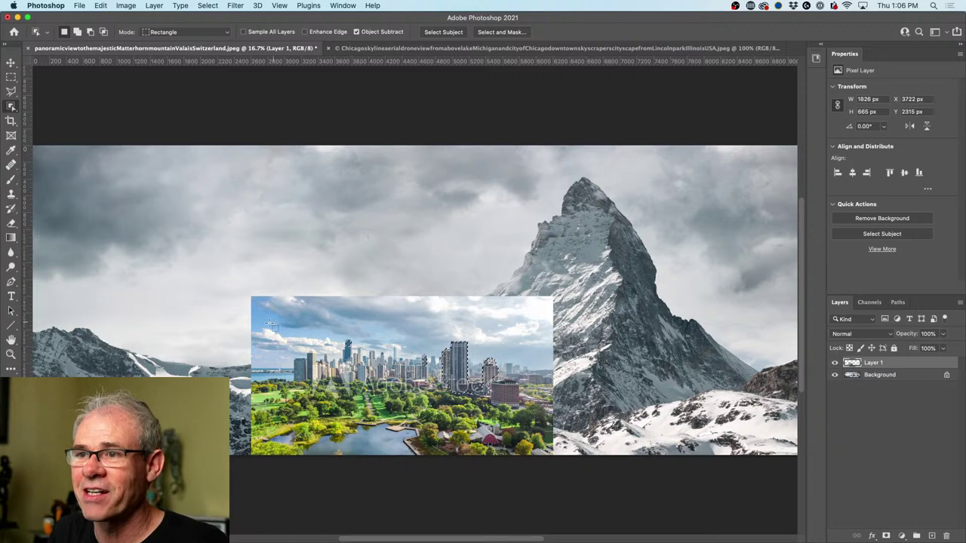
# Step: Extend the selection across the whole skyline, including the far-left towers, and trim the stray left edge
pyautogui.moveTo(267, 325); pyautogui.dragTo(528, 393)
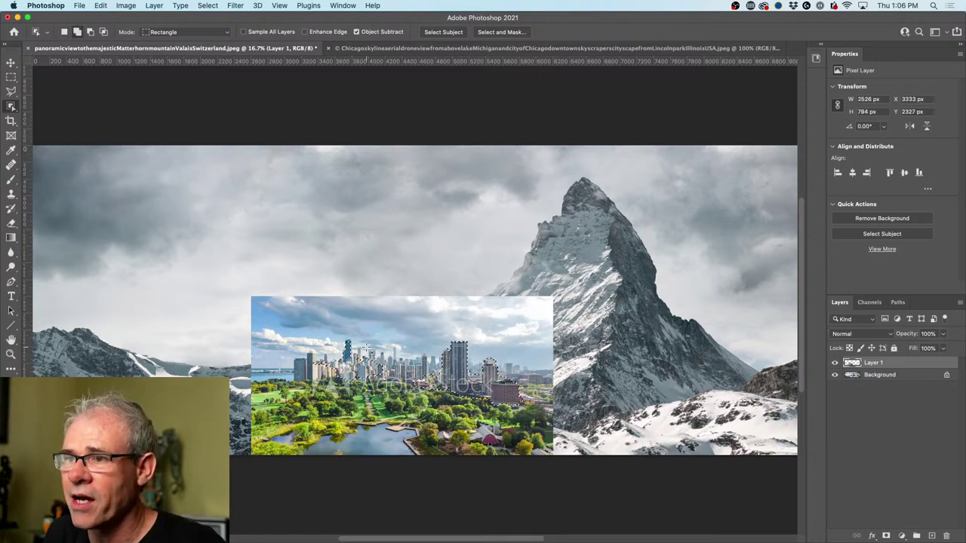
pyautogui.moveTo(345, 340); pyautogui.dragTo(519, 403)
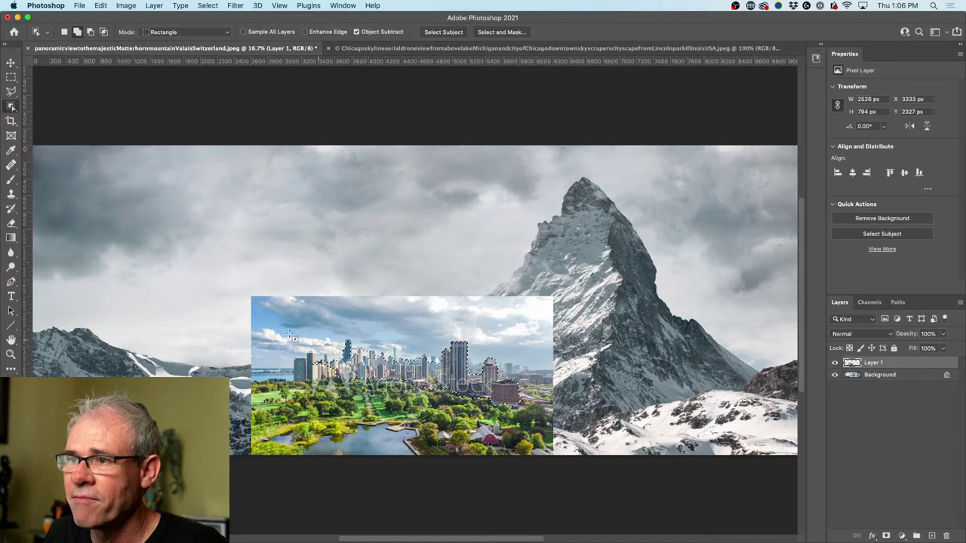
pyautogui.moveTo(266, 334); pyautogui.dragTo(323, 406)
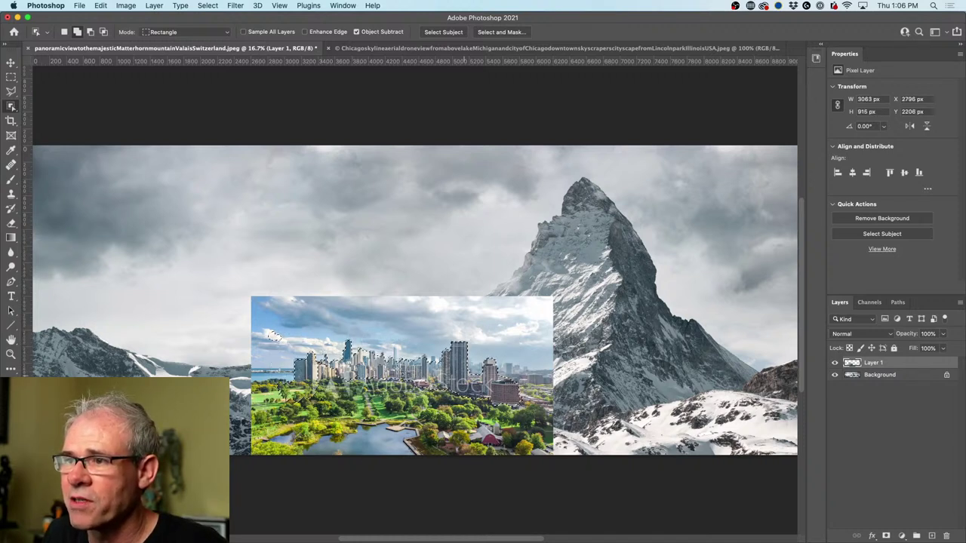
pyautogui.moveTo(412, 349); pyautogui.dragTo(412, 348)
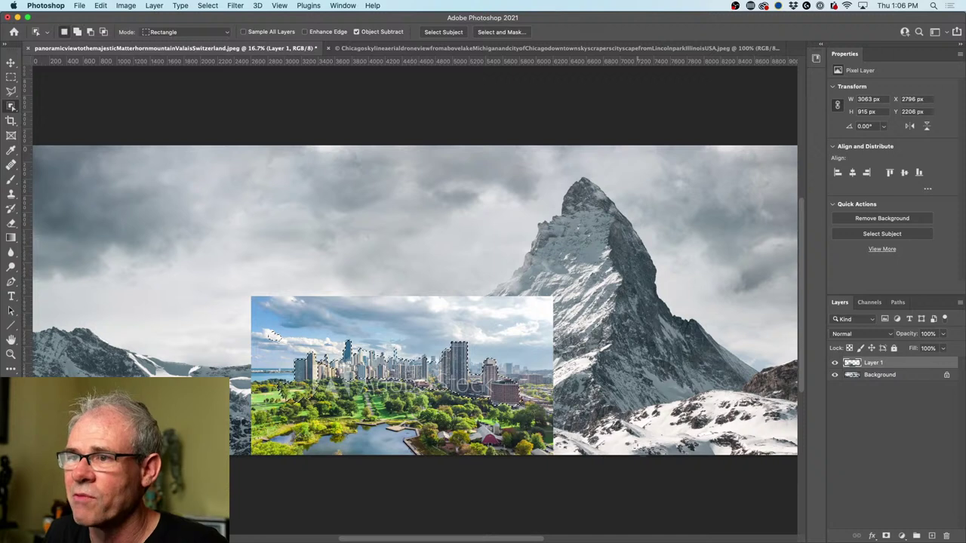
pyautogui.moveTo(248, 327); pyautogui.dragTo(286, 355)
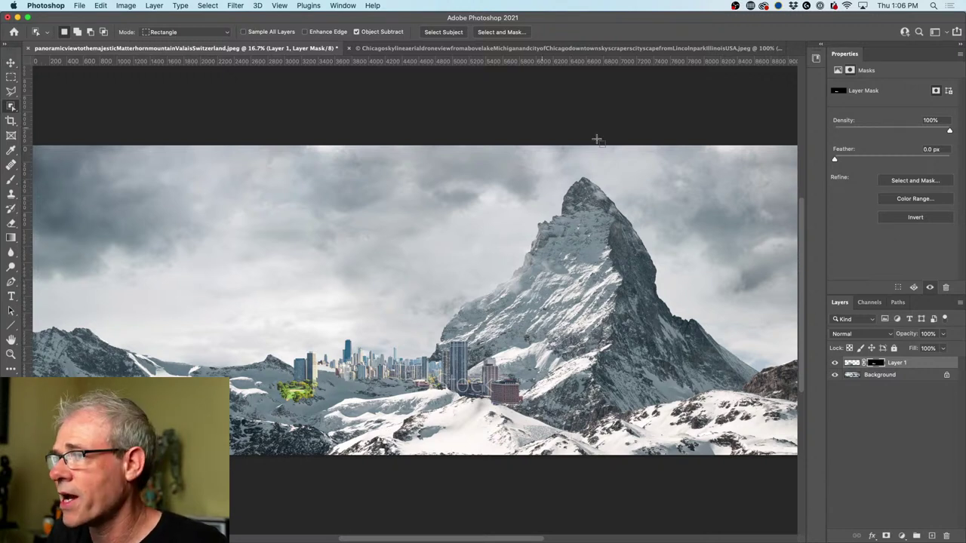
# Step: Delete the Chicago skyline layer and expand the Libraries panel of Adobe Stock images
pyautogui.click(852, 364)
pyautogui.press('BackSpace')
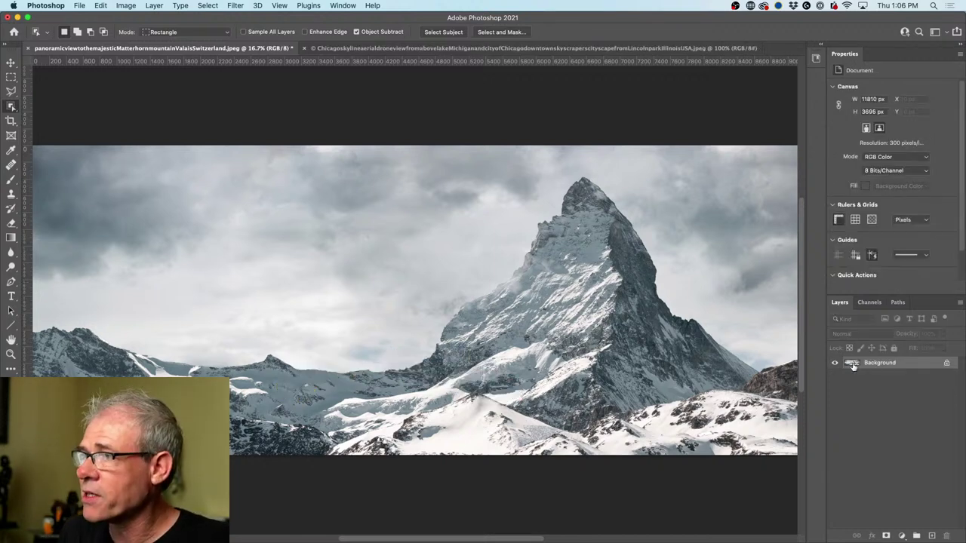
pyautogui.click(816, 58)
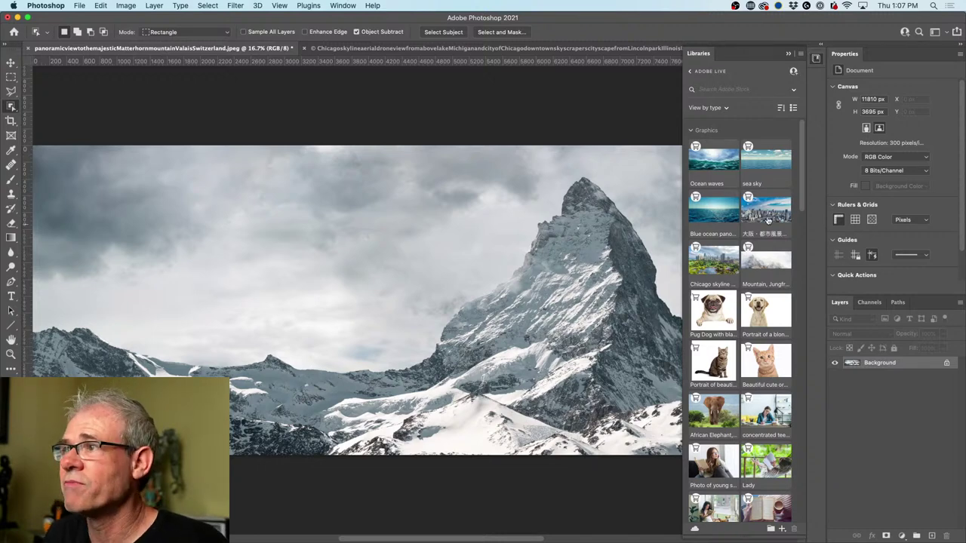
# Step: Open the Free Stock Search Pro panel from Window > Extensions (legacy)
pyautogui.click(341, 5)
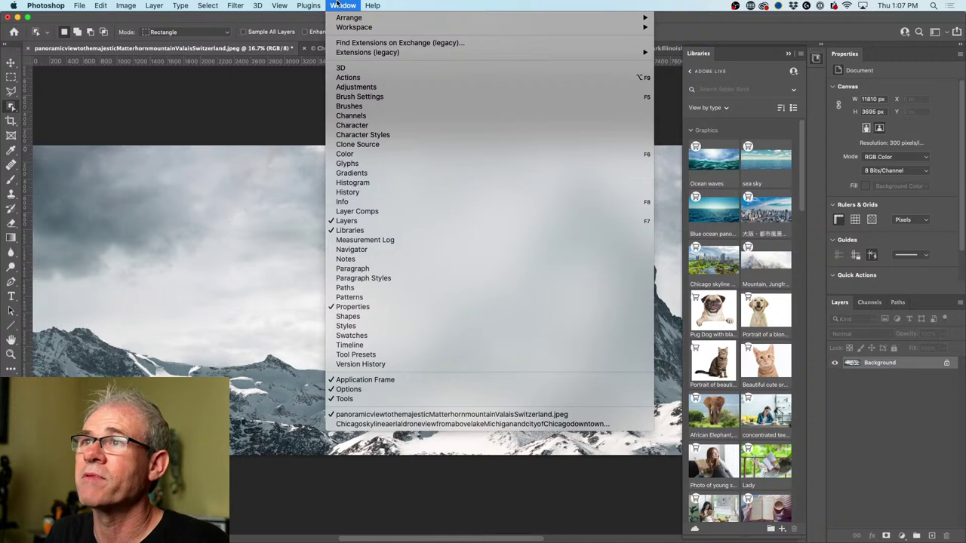
pyautogui.moveTo(352, 16)
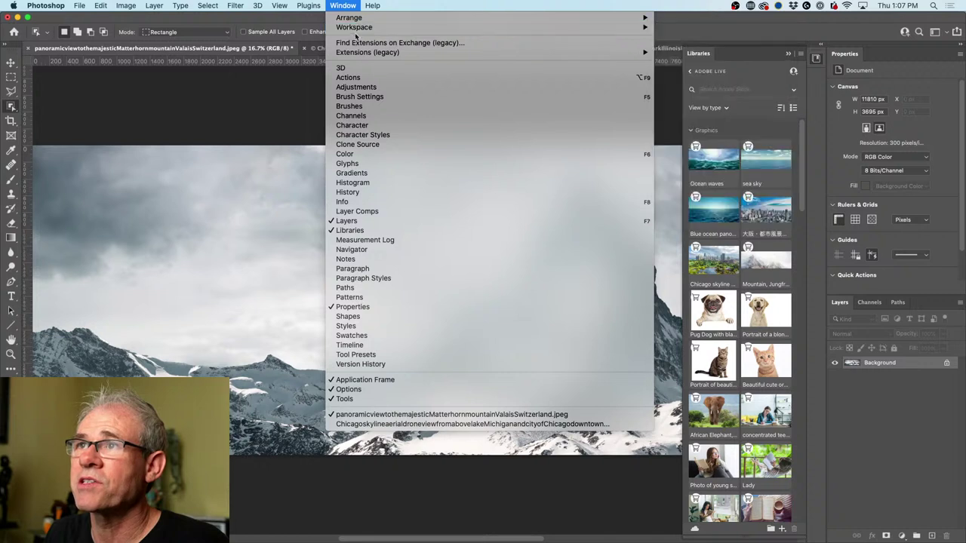
pyautogui.moveTo(363, 54)
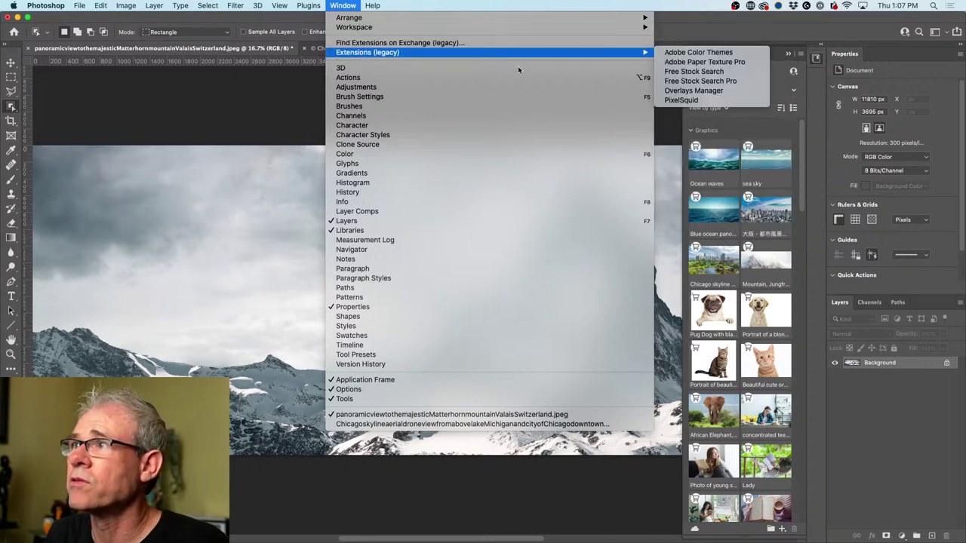
pyautogui.click(725, 83)
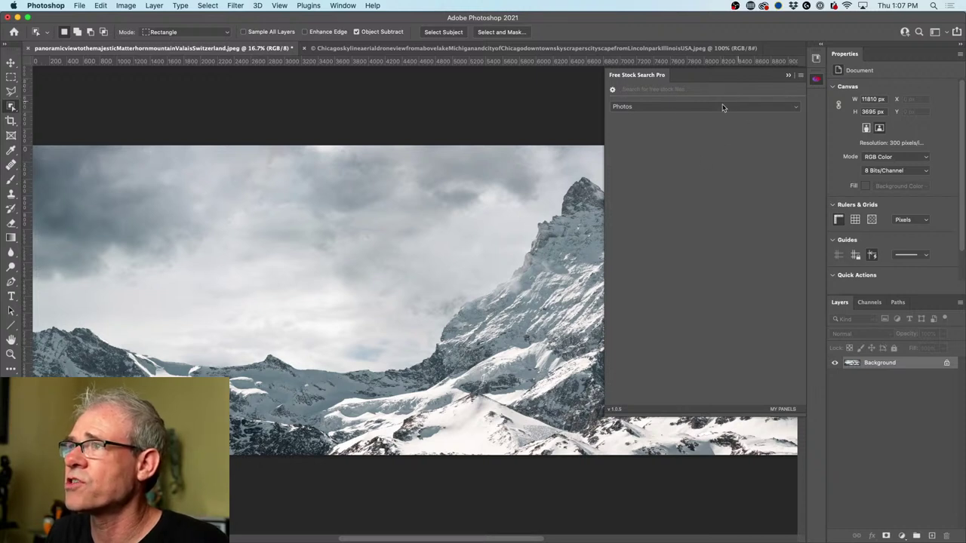
# Step: Search Free Stock Search Pro for 'city' photos and pick the aerial New York skyline to download
pyautogui.write('e')
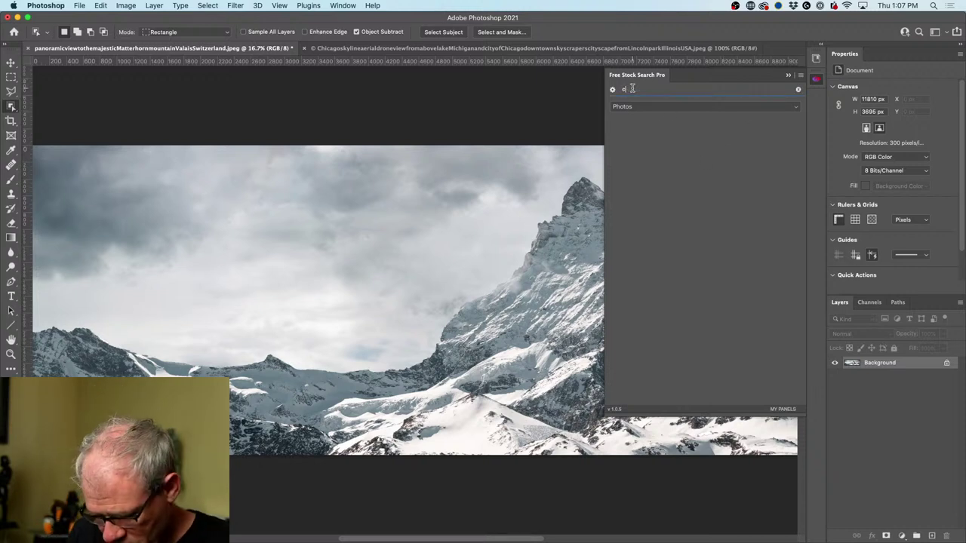
pyautogui.write('ity')
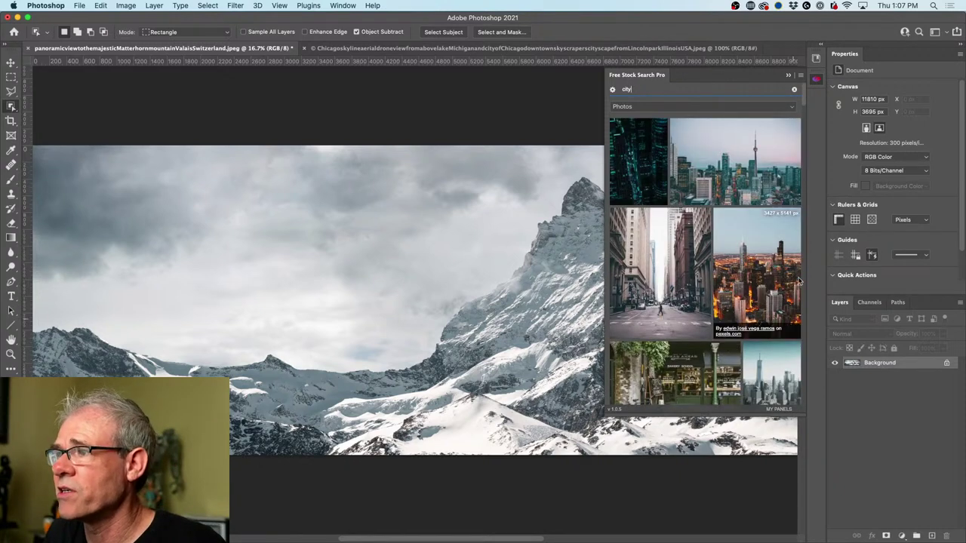
pyautogui.moveTo(802, 97); pyautogui.dragTo(802, 169)
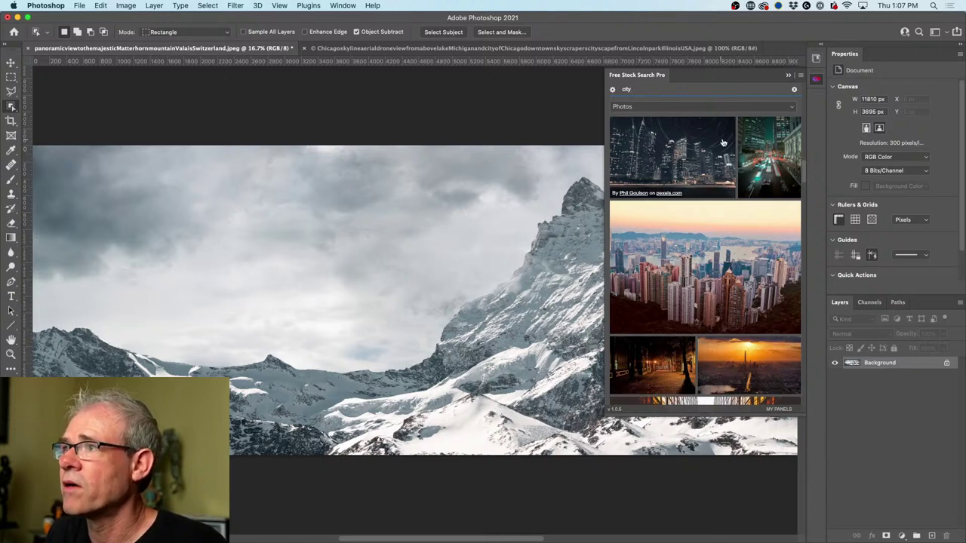
pyautogui.scroll(-4, 719, 325)
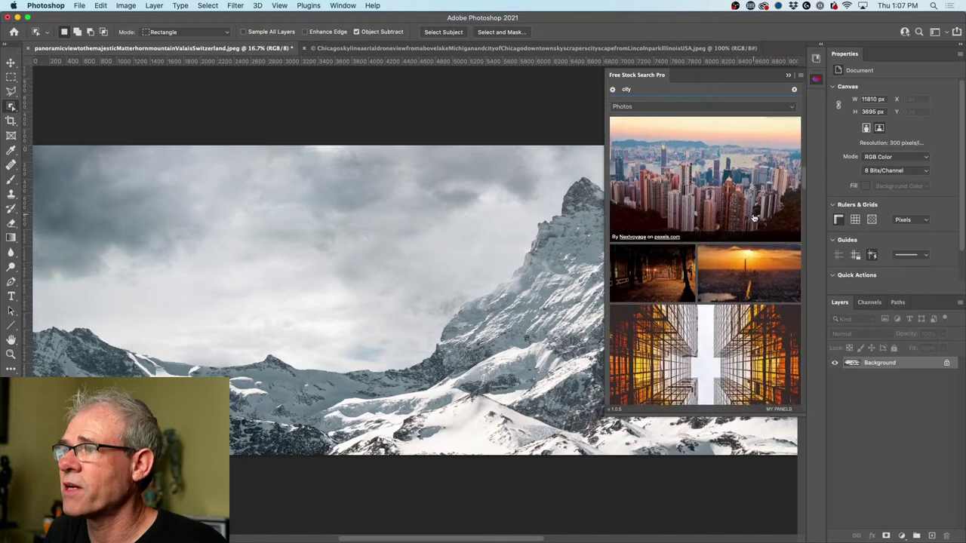
pyautogui.scroll(-5, 719, 324)
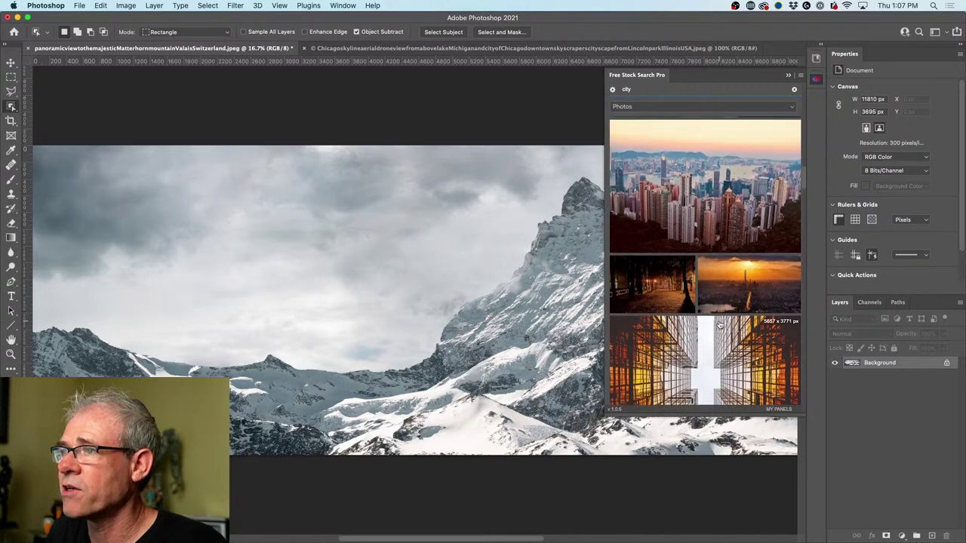
pyautogui.scroll(-6, 719, 325)
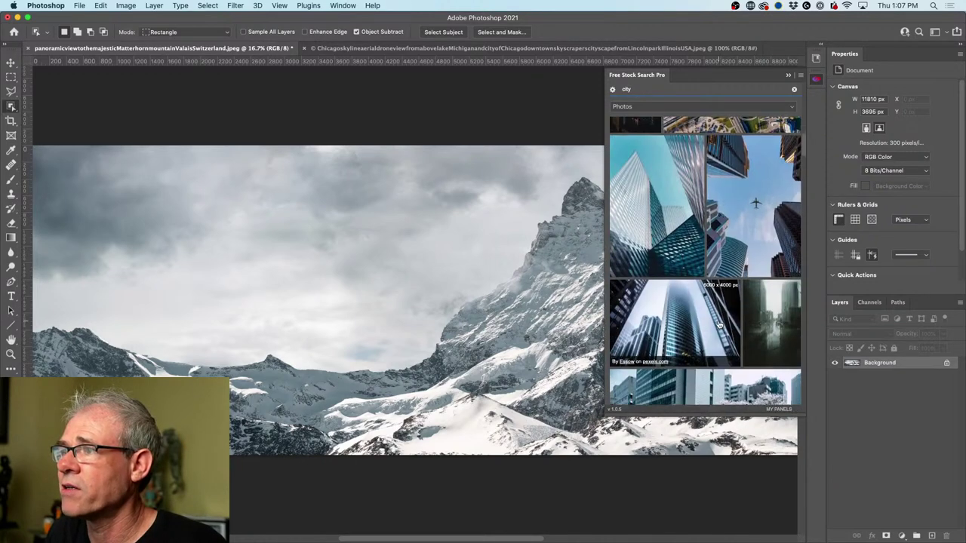
pyautogui.scroll(-5, 719, 324)
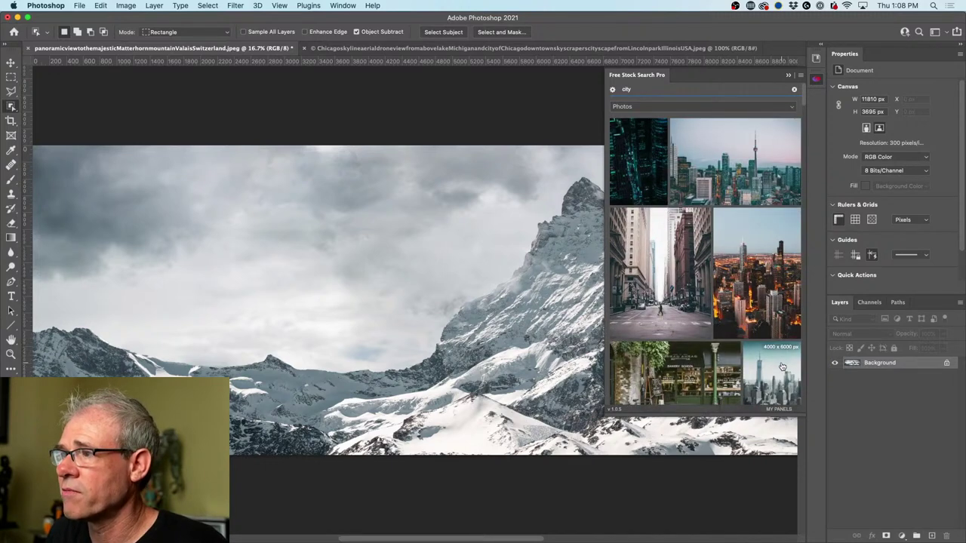
pyautogui.click(782, 367)
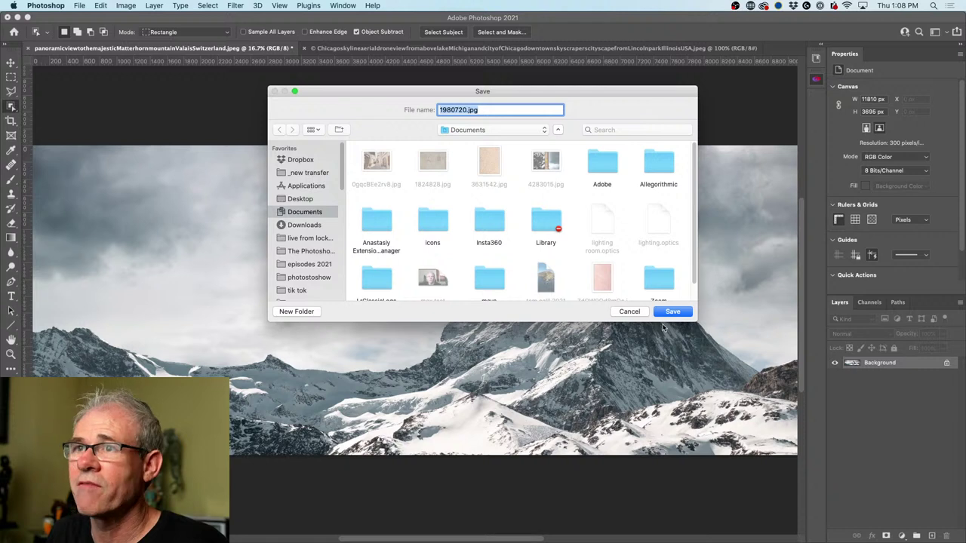
# Step: Save 1980720.jpg to the Desktop so it lands as a layer, and collapse the stock panel
pyautogui.click(302, 198)
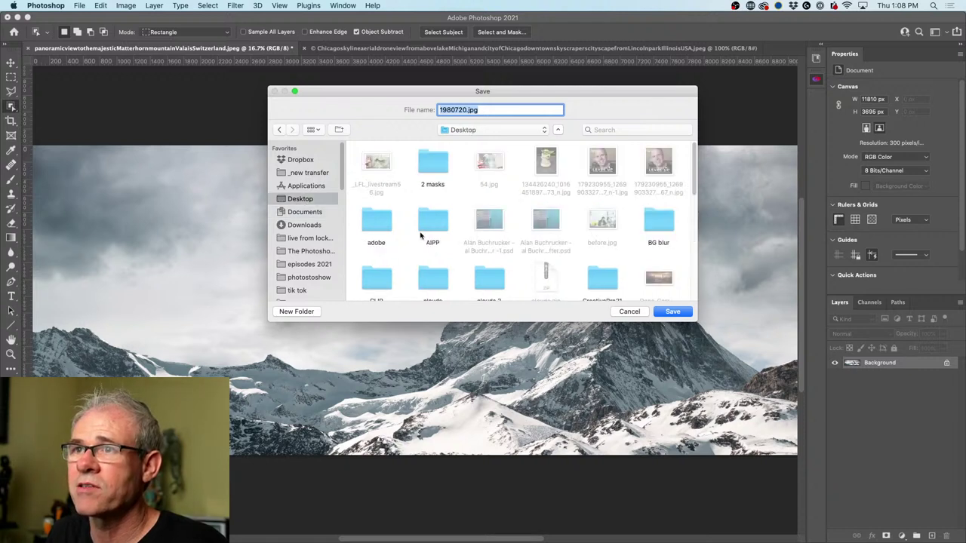
pyautogui.click(687, 311)
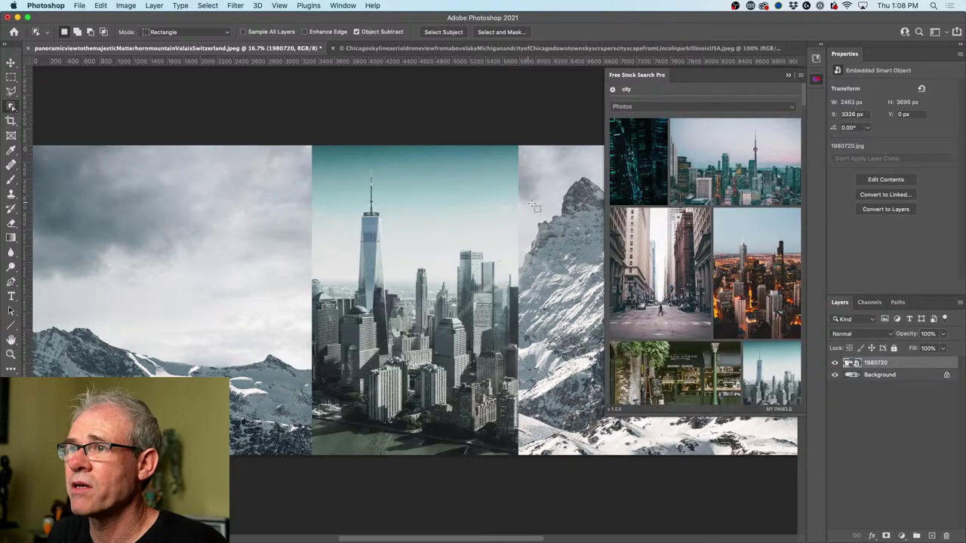
pyautogui.click(788, 74)
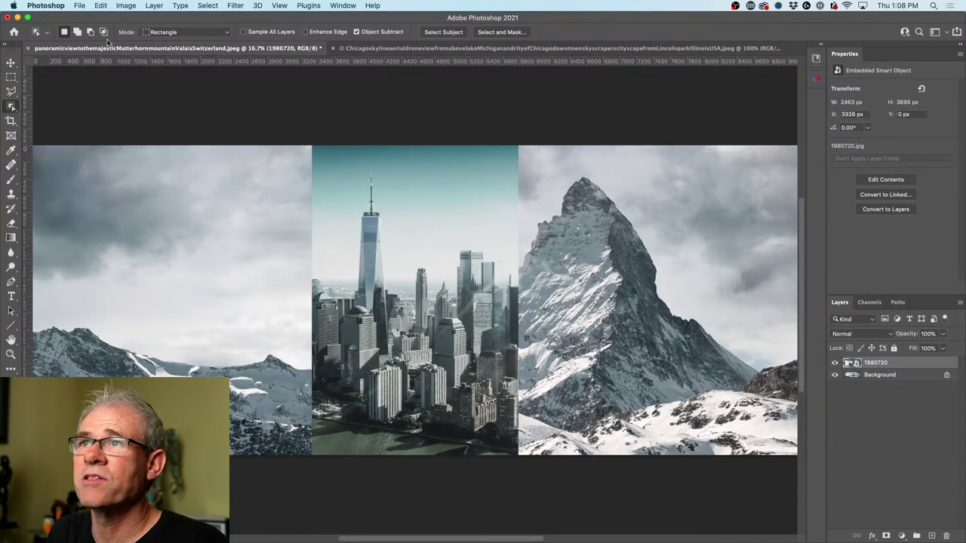
# Step: Select the Move tool and launch Window > Find Extensions on Exchange (legacy)
pyautogui.press('v')
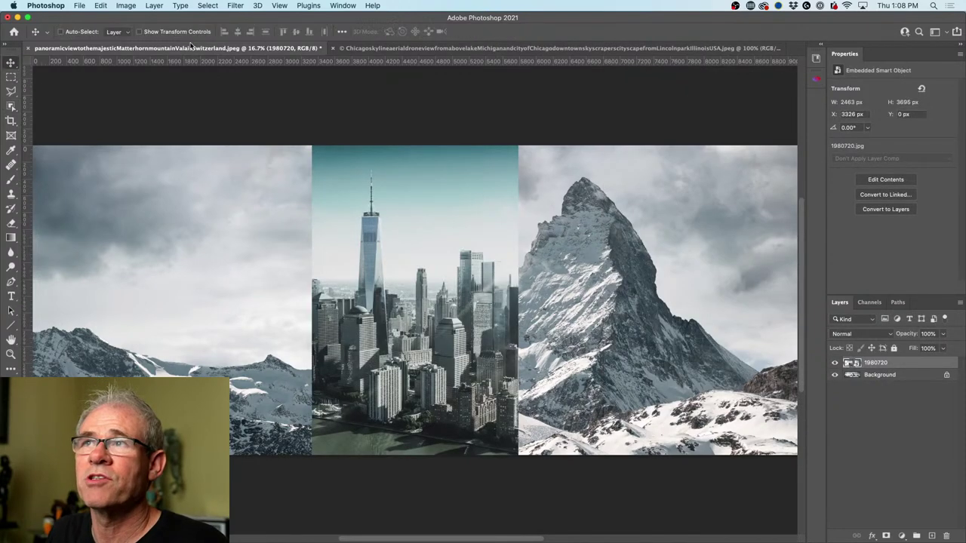
pyautogui.click(308, 5)
pyautogui.moveTo(341, 4)
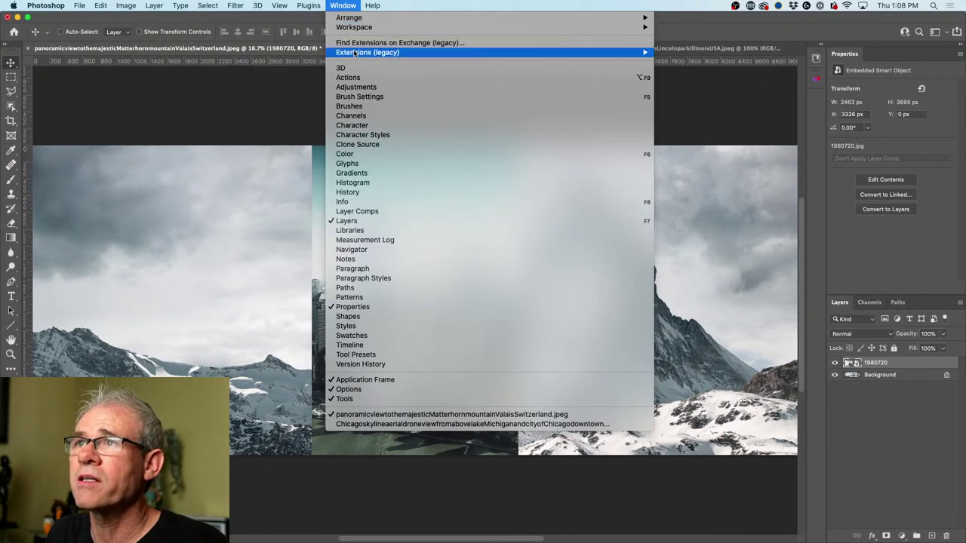
pyautogui.moveTo(355, 54)
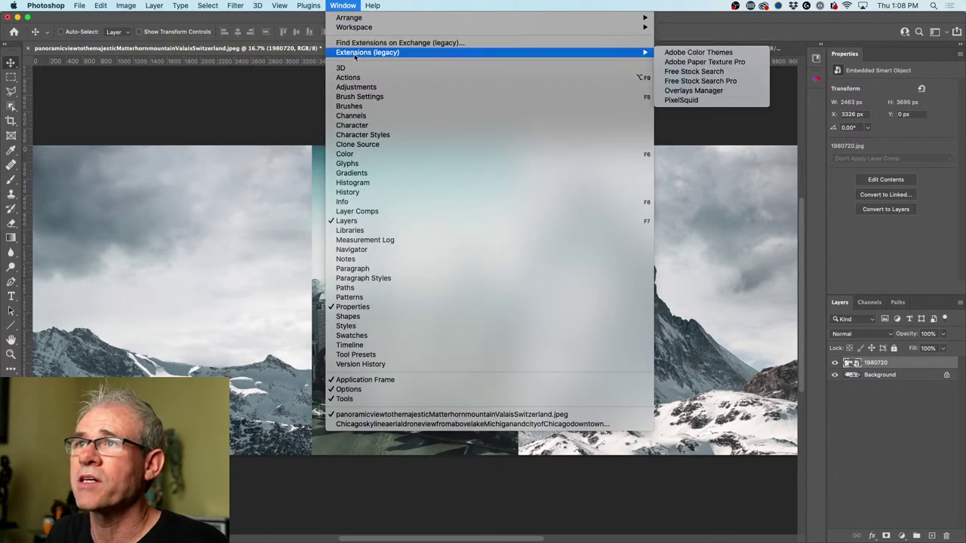
pyautogui.click(478, 44)
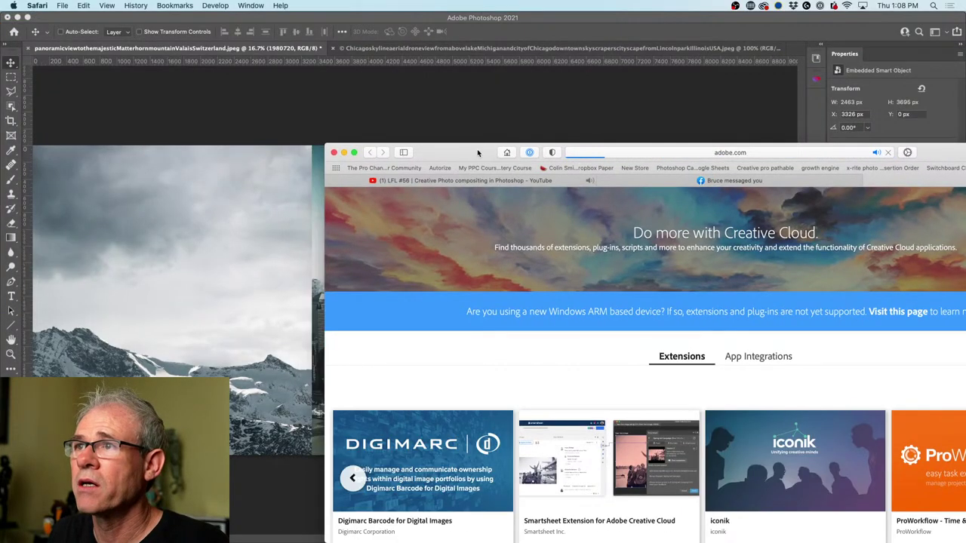
pyautogui.moveTo(479, 151); pyautogui.dragTo(248, 28)
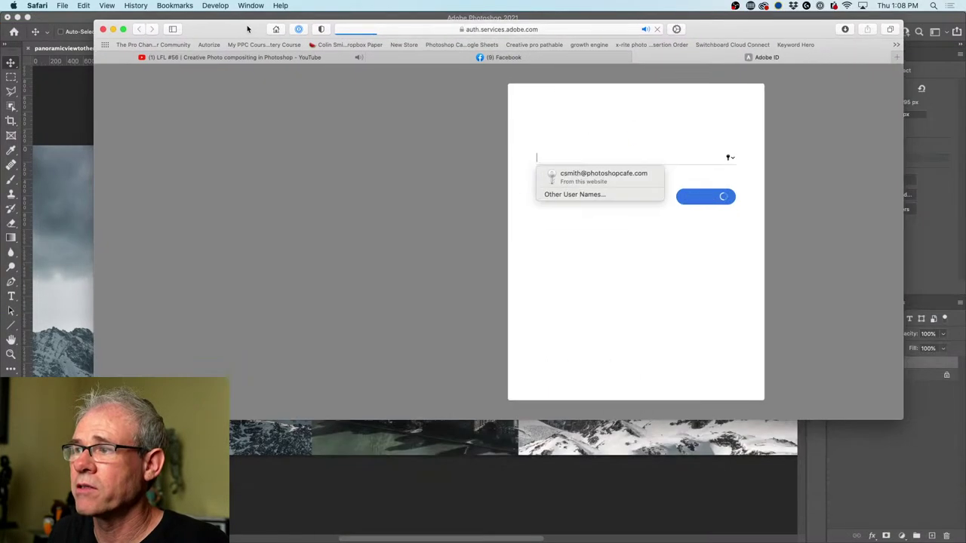
pyautogui.press('super+m')
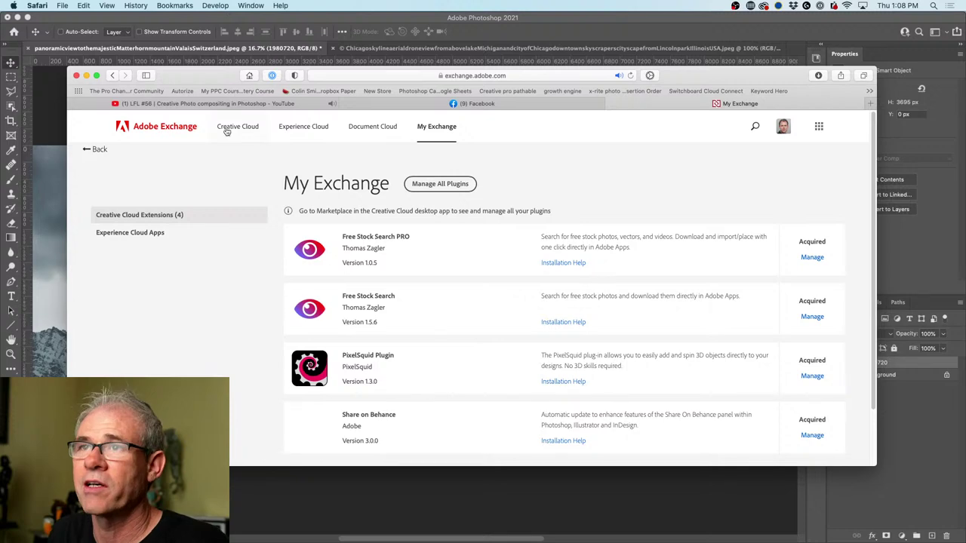
pyautogui.moveTo(197, 79); pyautogui.dragTo(203, 71)
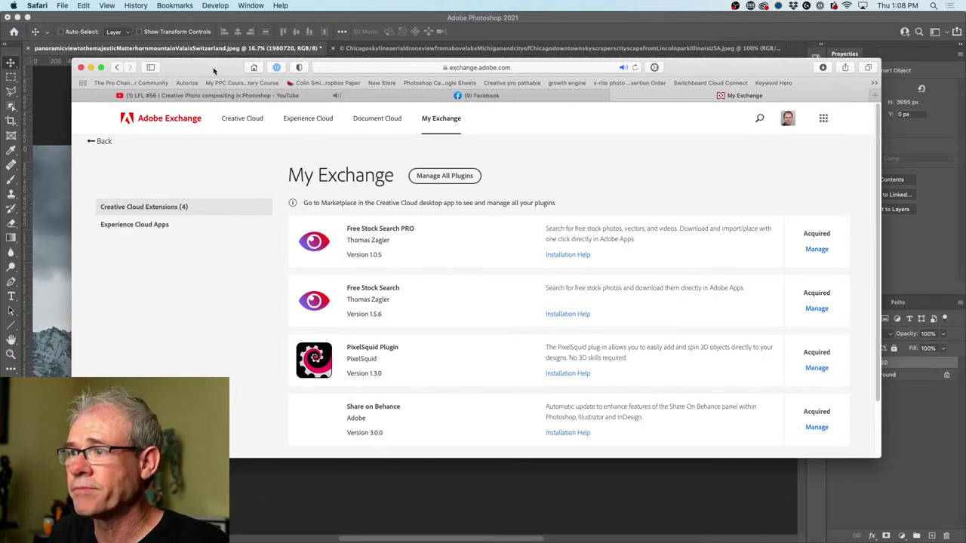
pyautogui.press('super+m')
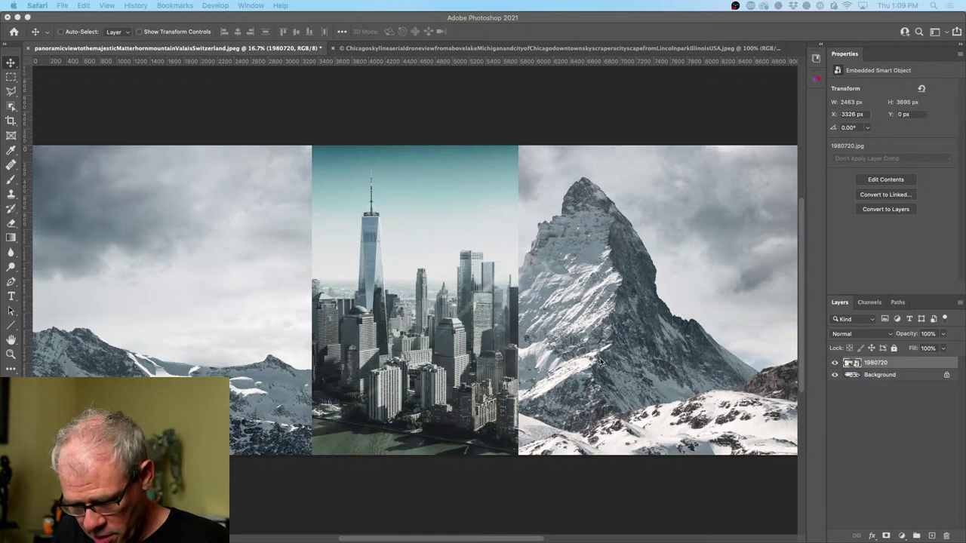
# Step: Scale the 1980720 city layer to about 37% (1483 × 2225 px), move it left, and add a black mask
pyautogui.click(866, 363)
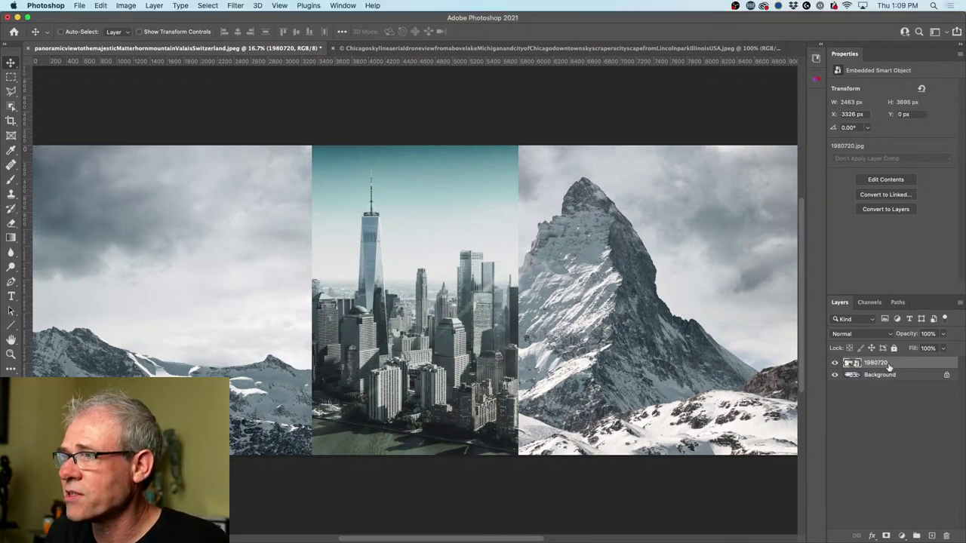
pyautogui.press('super+t')
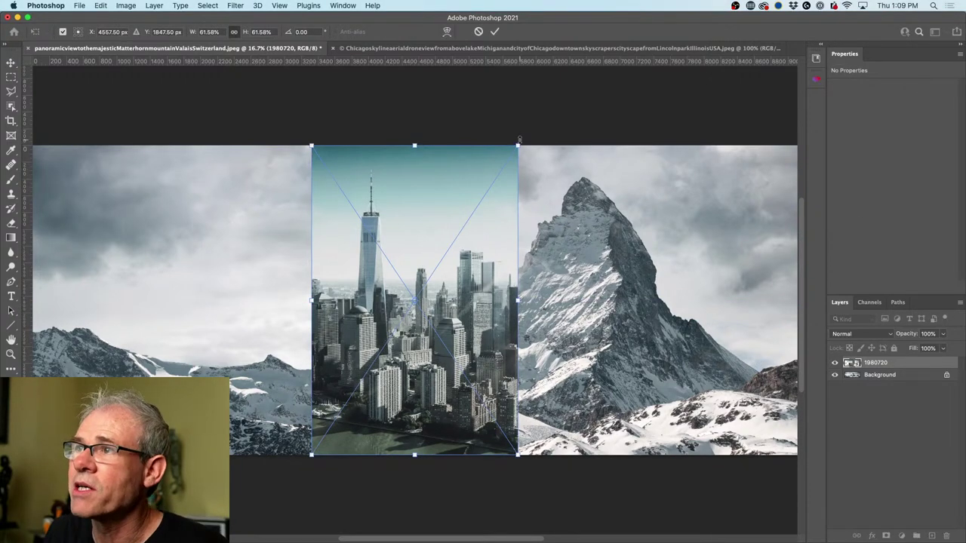
pyautogui.moveTo(521, 143); pyautogui.dragTo(436, 269)
pyautogui.press('Return')
pyautogui.moveTo(384, 324); pyautogui.dragTo(367, 311)
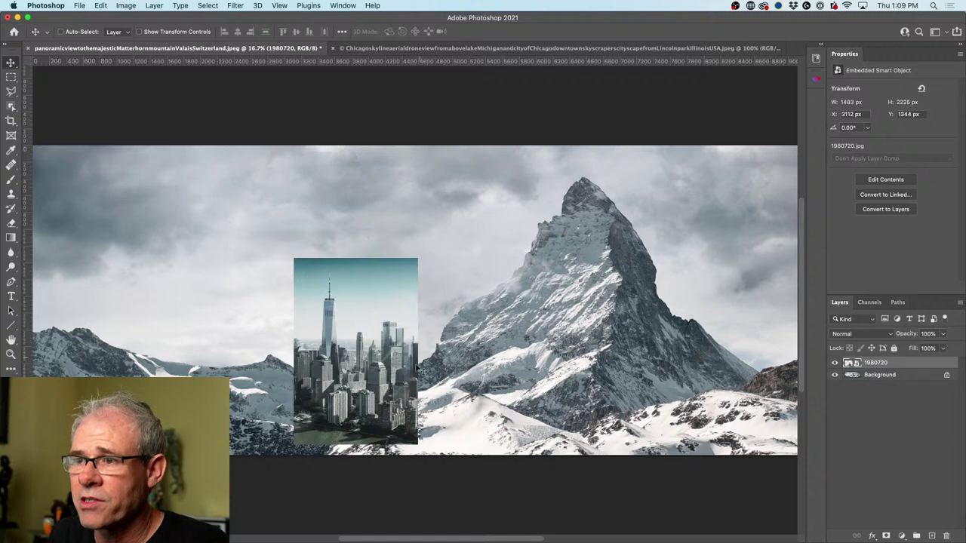
pyautogui.scroll(3, 362, 321)
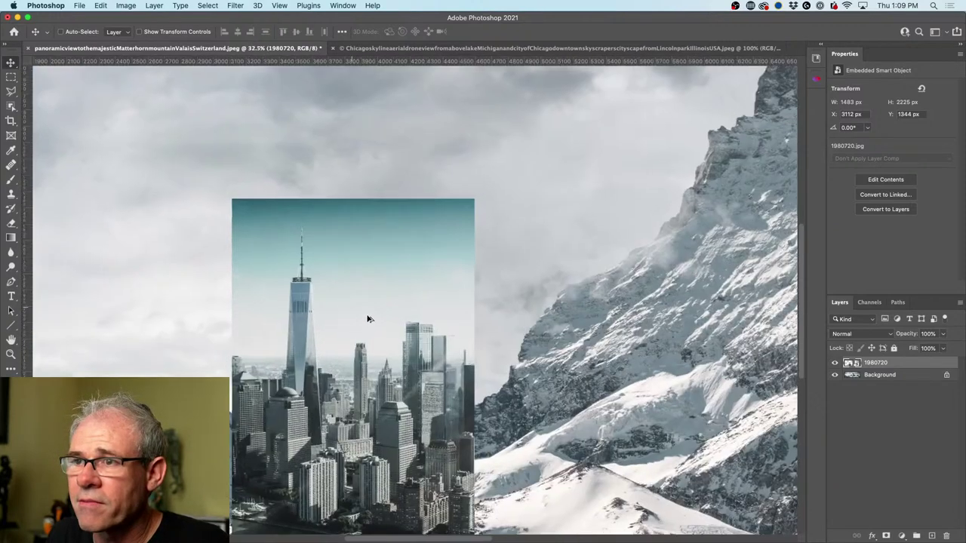
pyautogui.scroll(1, 367, 319)
pyautogui.scroll(-5, 364, 343)
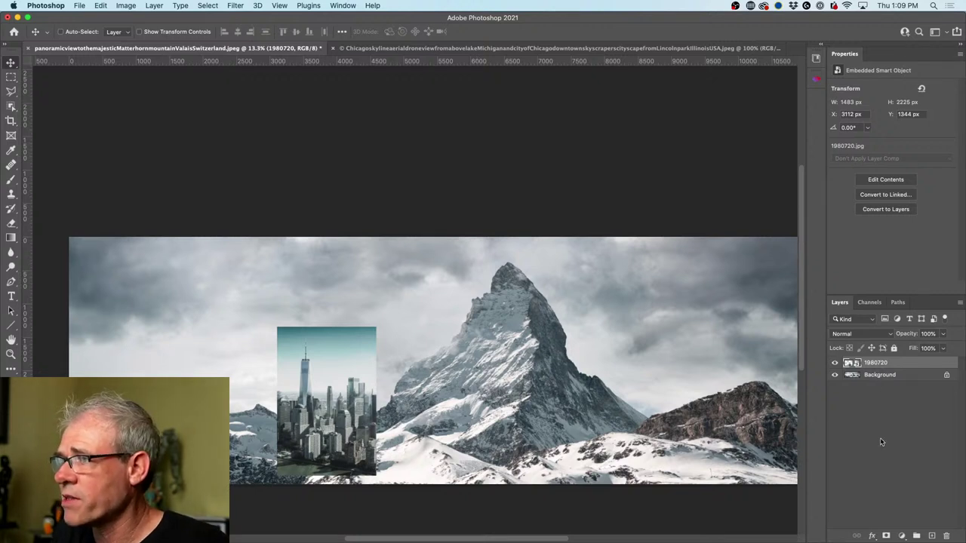
pyautogui.keyDown('alt'); pyautogui.click(886, 536); pyautogui.keyUp('alt')
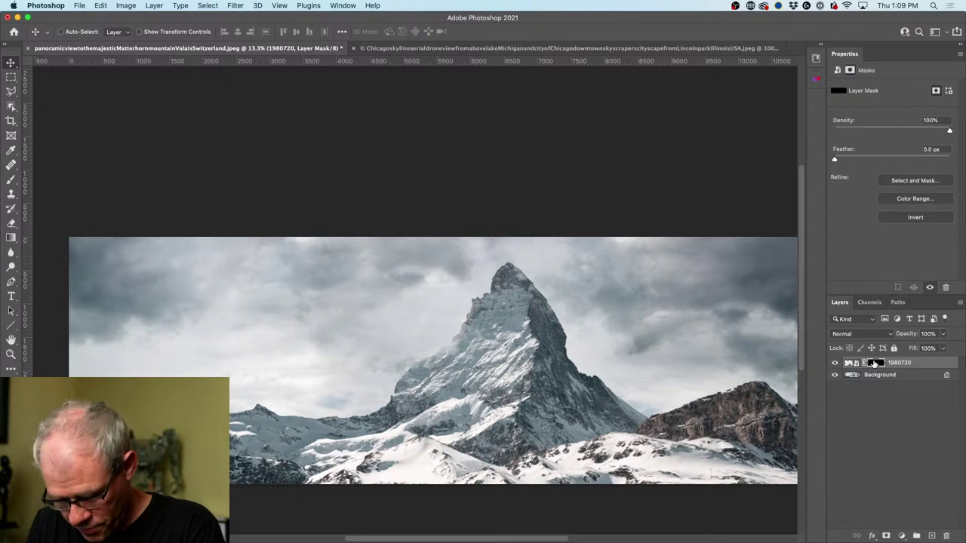
# Step: Brush the New York towers back in through the mask, then shift the skyline up and right
pyautogui.press('b')
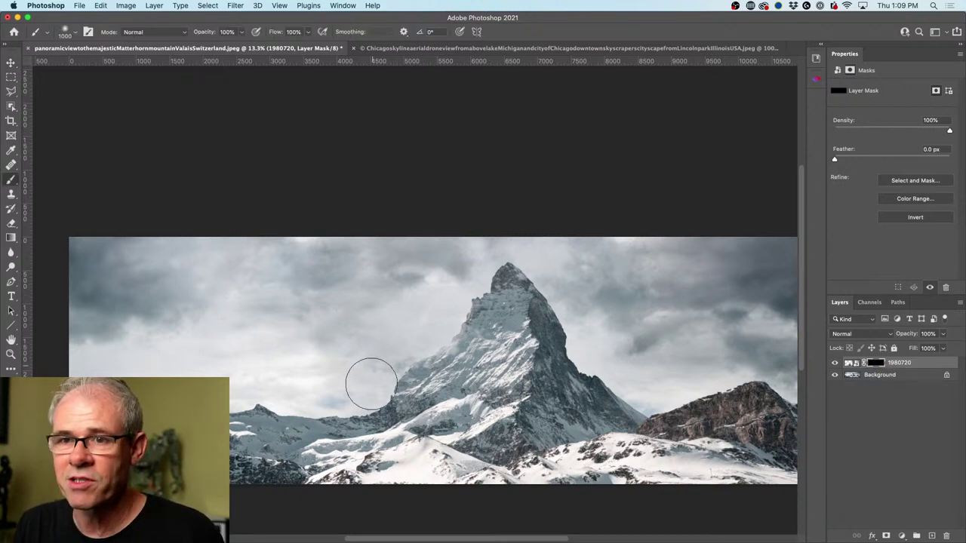
pyautogui.moveTo(366, 398)
pyautogui.mouseDown()
pyautogui.moveTo(352, 447)
pyautogui.moveTo(346, 417)
pyautogui.moveTo(345, 437)
pyautogui.moveTo(332, 419)
pyautogui.moveTo(348, 436)
pyautogui.mouseUp()
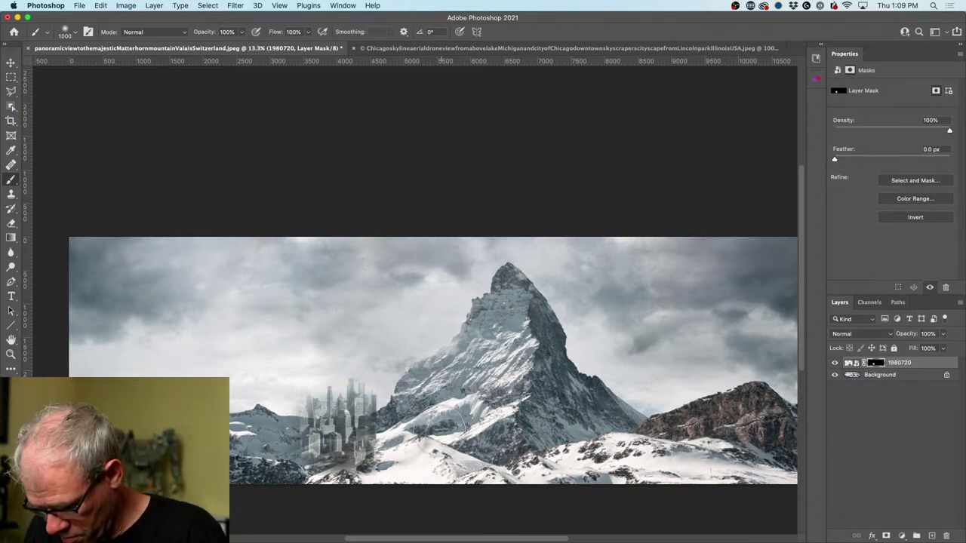
pyautogui.press('[')
pyautogui.press('[')
pyautogui.press('[')
pyautogui.press('[')
pyautogui.press('[')
pyautogui.moveTo(355, 438)
pyautogui.mouseDown()
pyautogui.moveTo(314, 434)
pyautogui.moveTo(309, 449)
pyautogui.moveTo(307, 392)
pyautogui.moveTo(296, 427)
pyautogui.moveTo(334, 434)
pyautogui.moveTo(362, 402)
pyautogui.moveTo(370, 426)
pyautogui.moveTo(377, 420)
pyautogui.moveTo(350, 384)
pyautogui.moveTo(306, 366)
pyautogui.moveTo(290, 409)
pyautogui.moveTo(303, 353)
pyautogui.mouseUp()
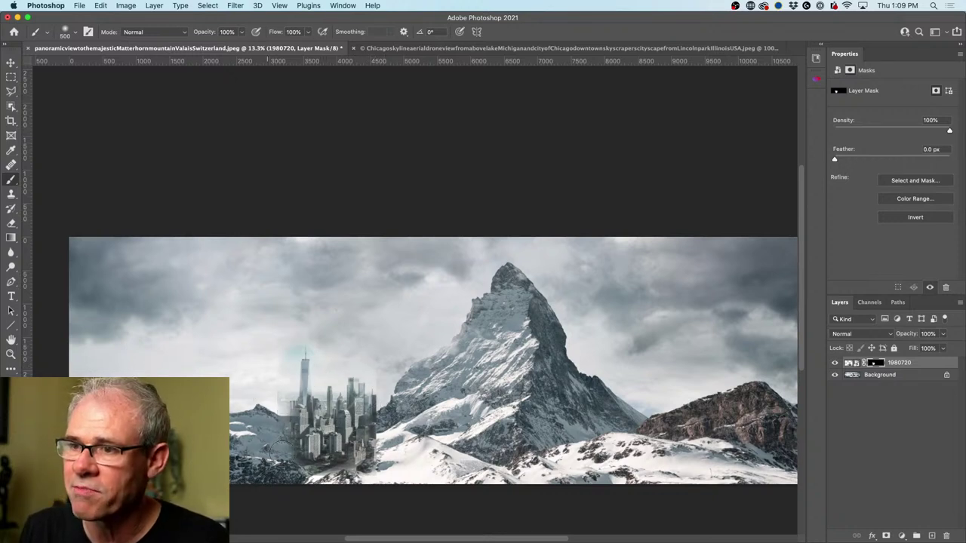
pyautogui.moveTo(316, 295); pyautogui.dragTo(293, 328)
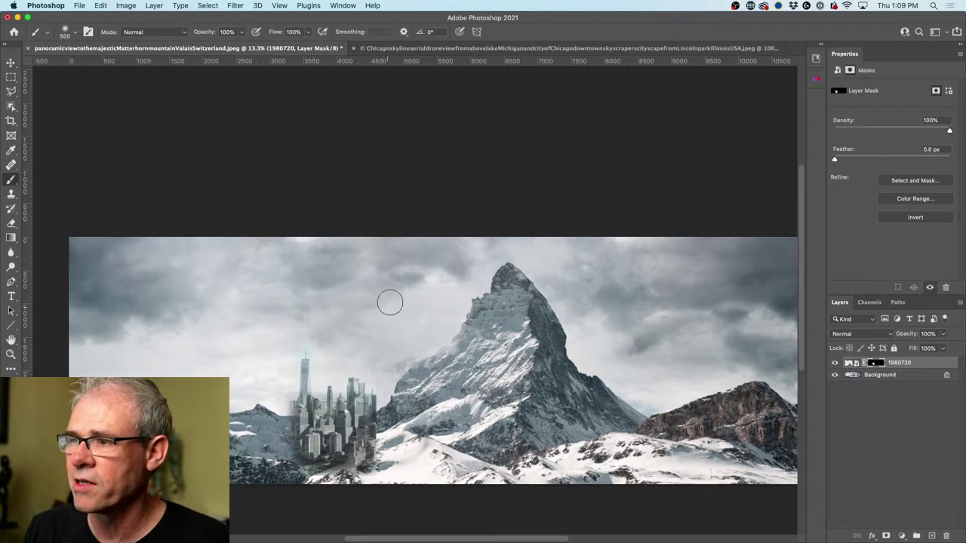
pyautogui.click(11, 62)
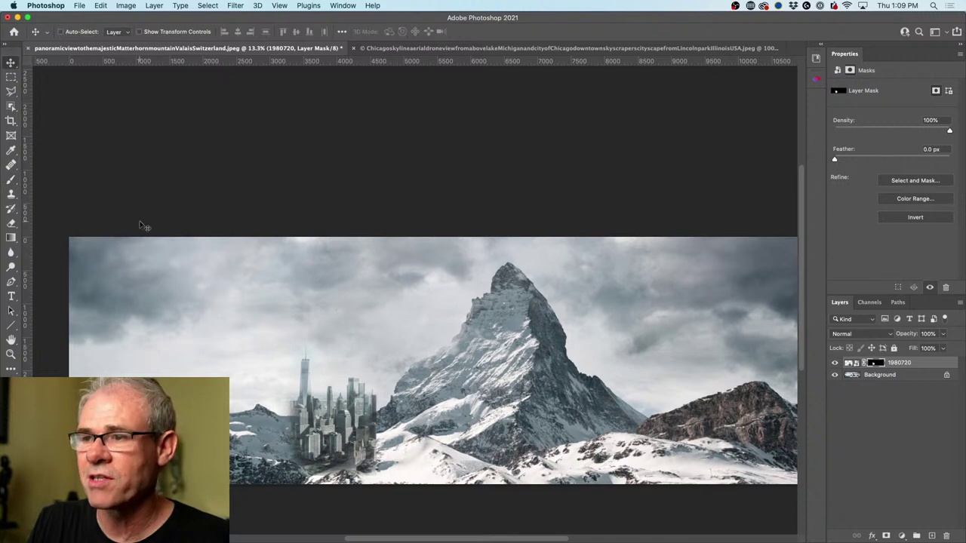
pyautogui.moveTo(354, 392); pyautogui.dragTo(637, 392)
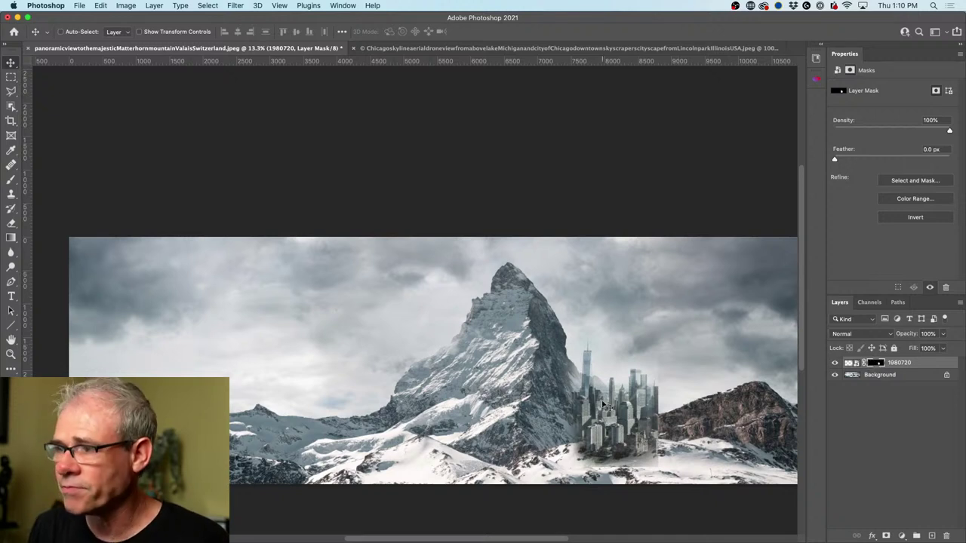
# Step: Paint the skyline's base into the snow on its layer mask, then bring up the Libraries panel
pyautogui.press('b')
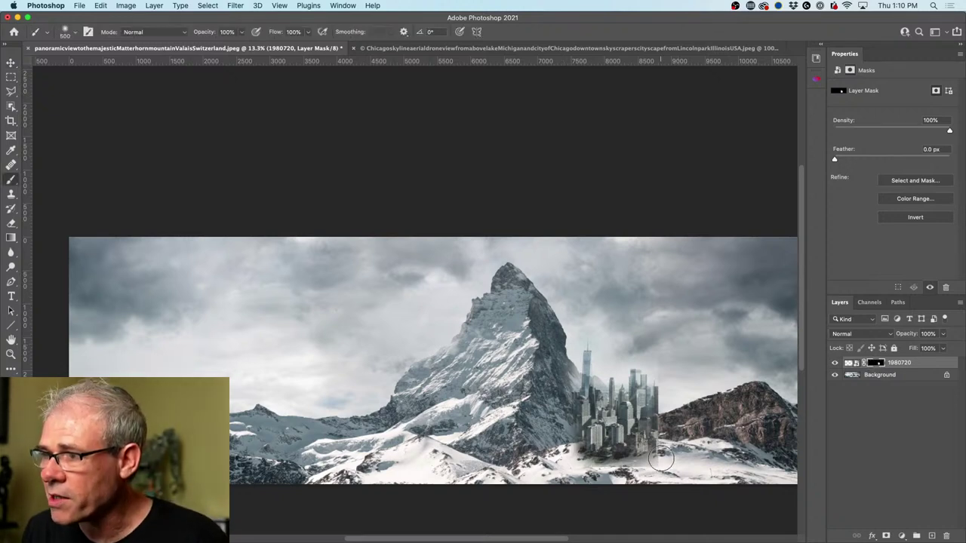
pyautogui.moveTo(617, 471)
pyautogui.mouseDown()
pyautogui.moveTo(562, 462)
pyautogui.moveTo(614, 471)
pyautogui.moveTo(666, 459)
pyautogui.moveTo(665, 447)
pyautogui.mouseUp()
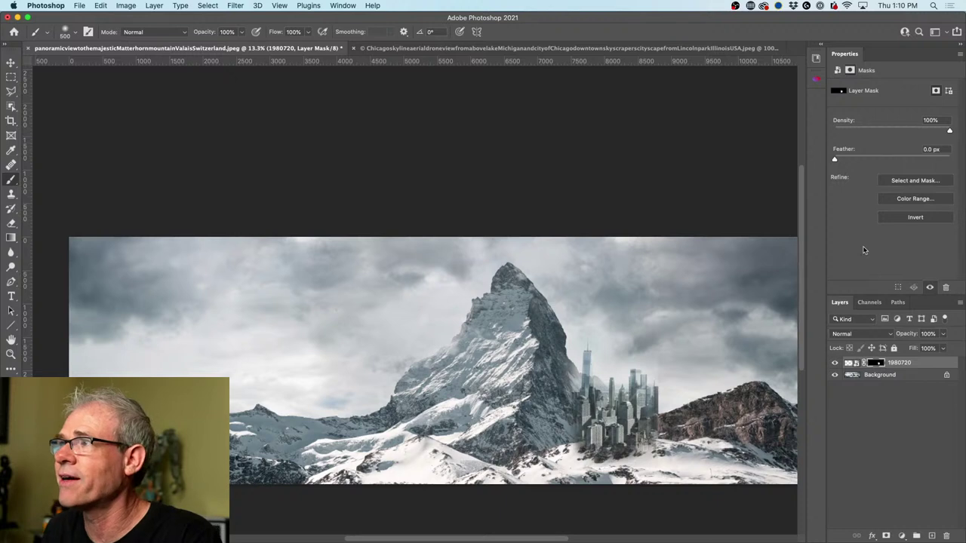
pyautogui.click(815, 58)
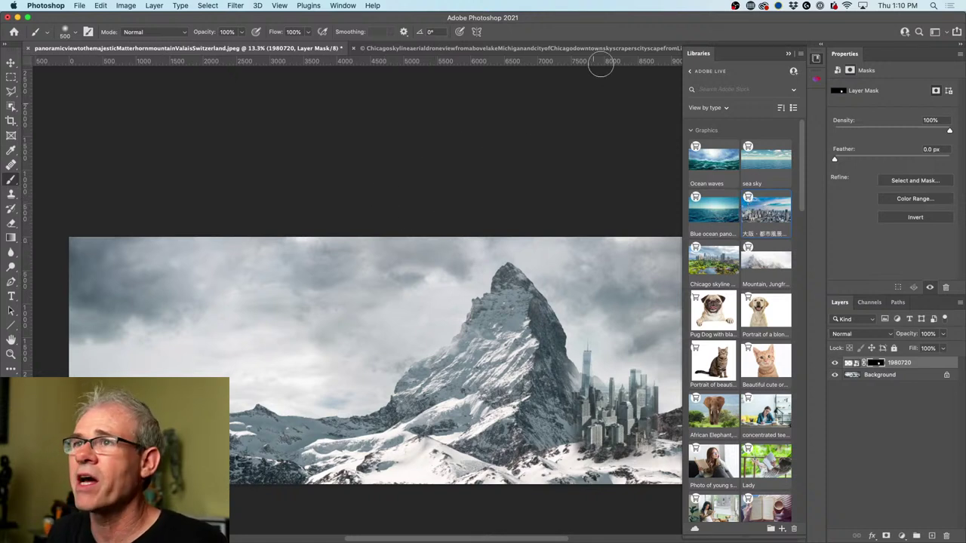
# Step: License the Osaka city panorama stock image from the Libraries panel
pyautogui.moveTo(762, 211)
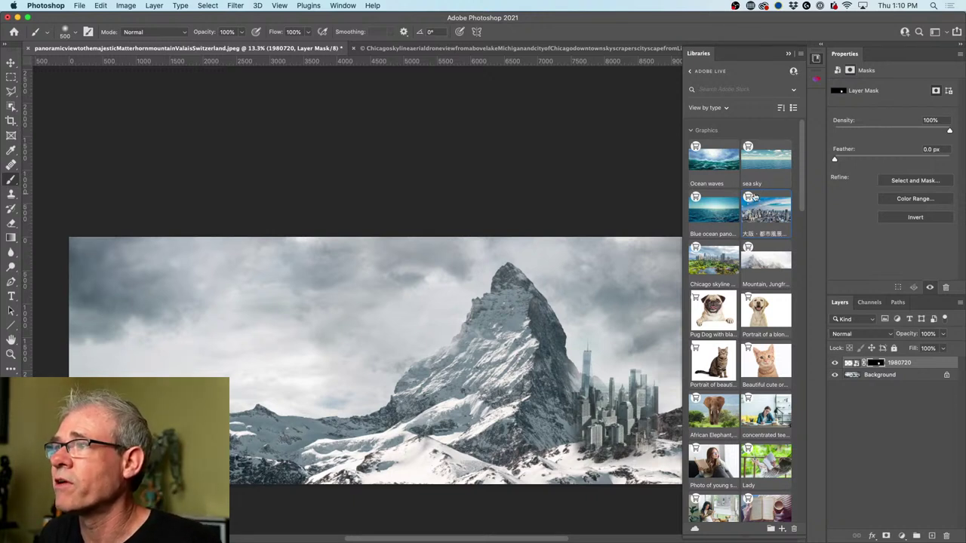
pyautogui.click(748, 198)
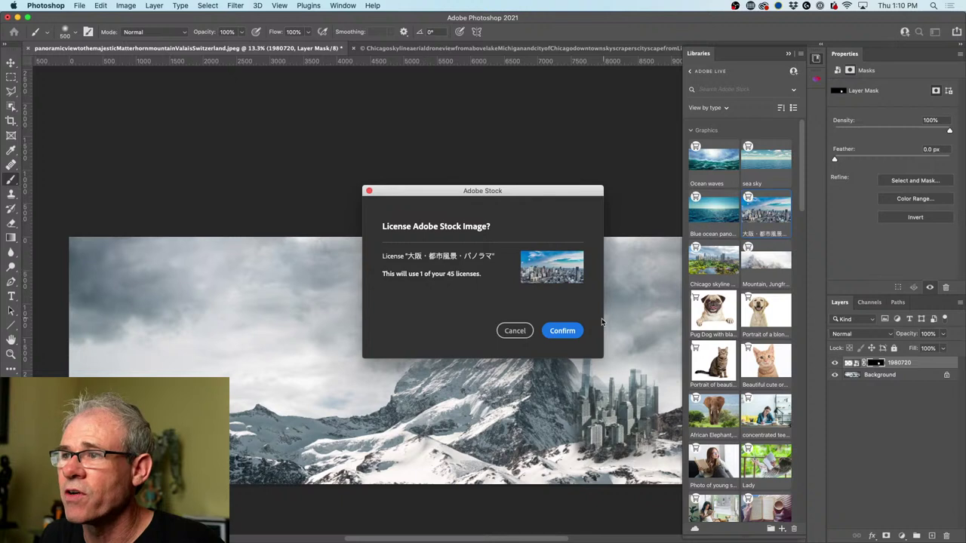
pyautogui.click(577, 332)
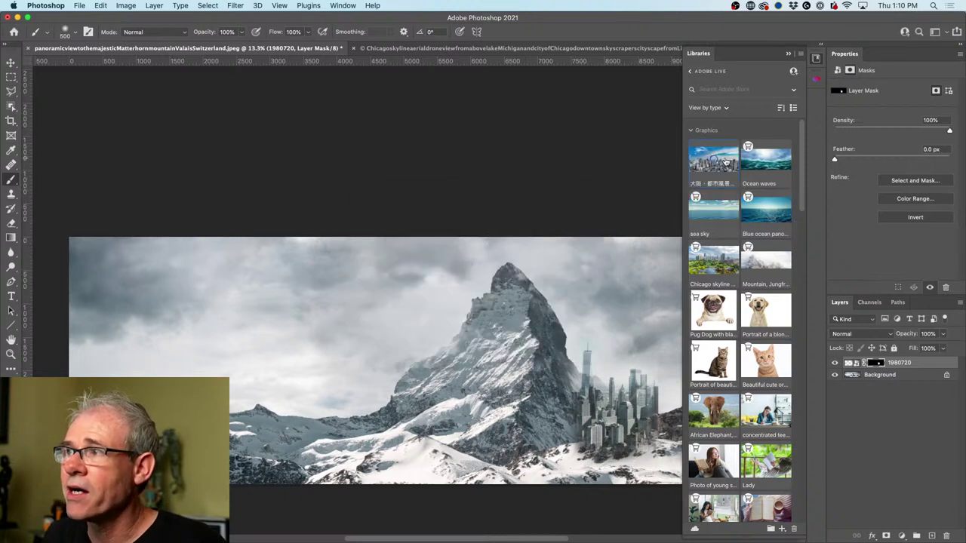
# Step: Open the licensed Osaka panorama for editing as its own document
pyautogui.moveTo(725, 160)
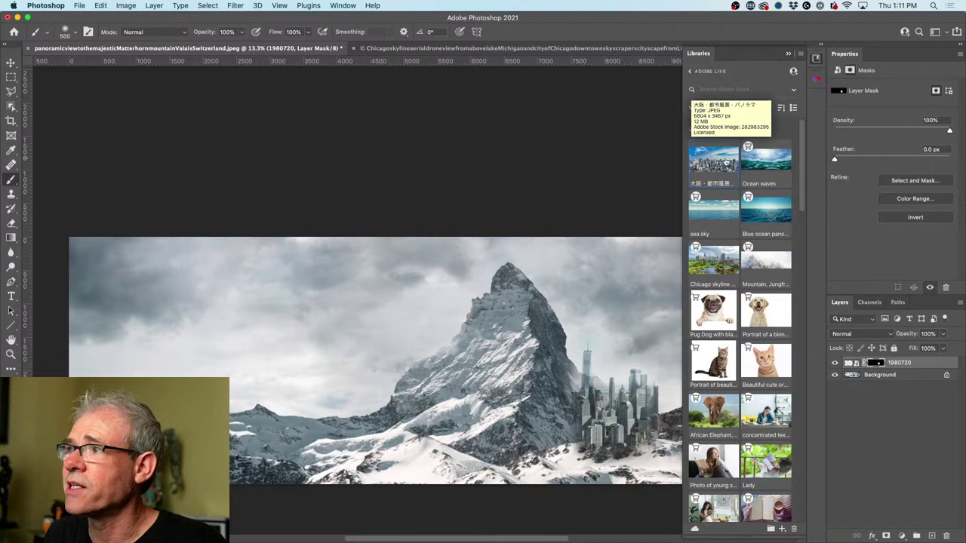
pyautogui.rightClick(726, 161)
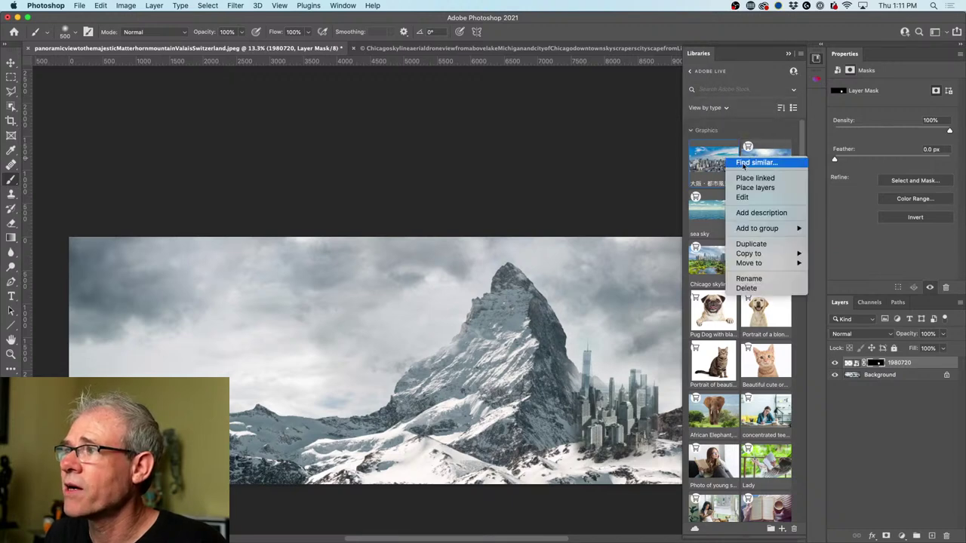
pyautogui.click(755, 198)
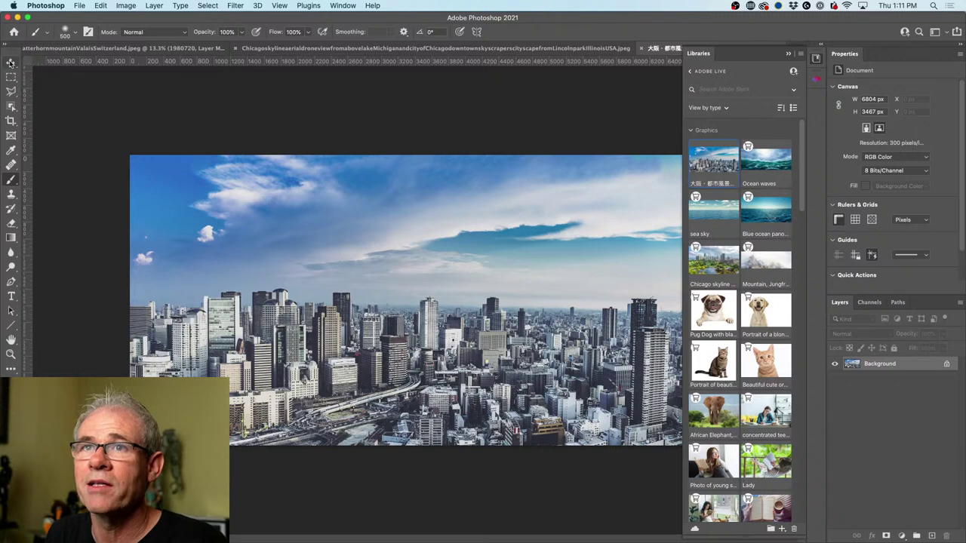
# Step: Try moving the locked Osaka background layer and dismiss the warning
pyautogui.click(11, 62)
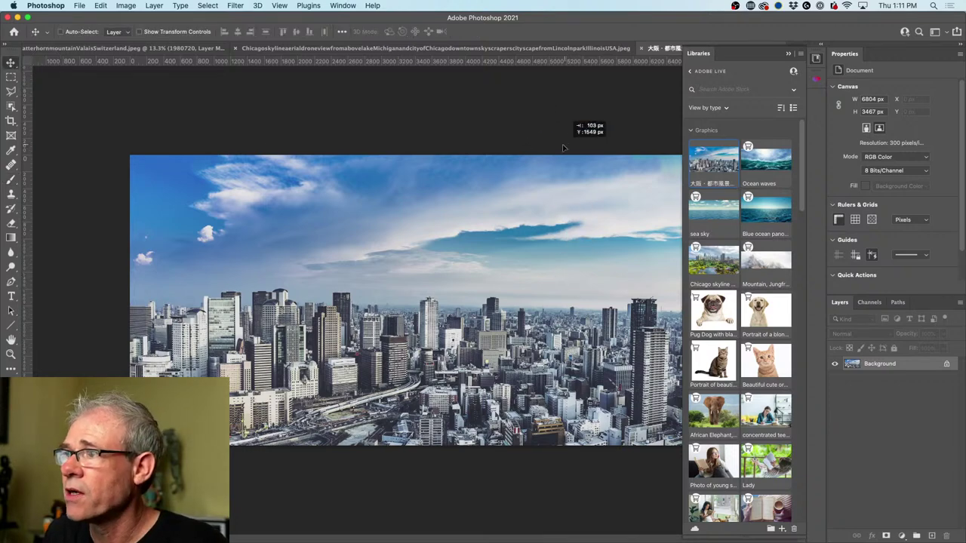
pyautogui.moveTo(501, 226); pyautogui.dragTo(515, 252)
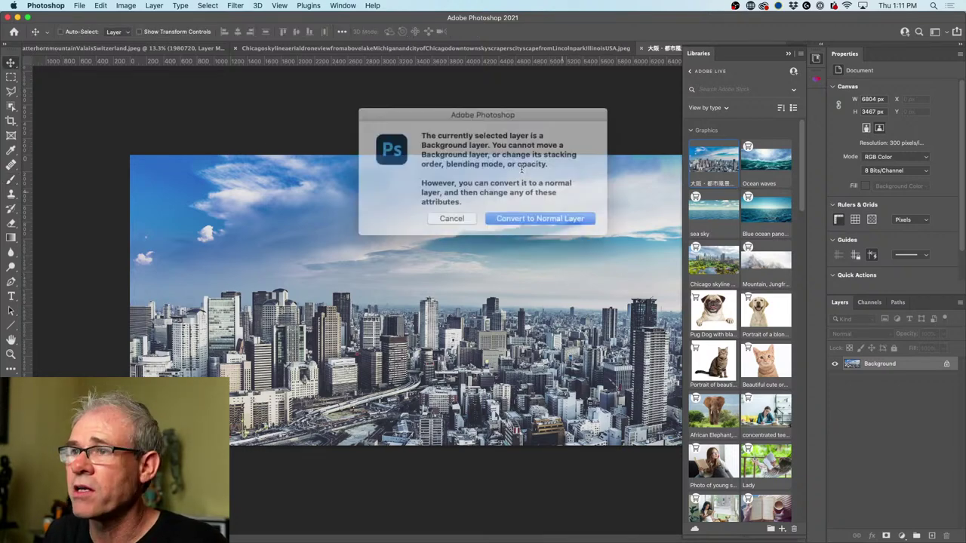
pyautogui.click(455, 212)
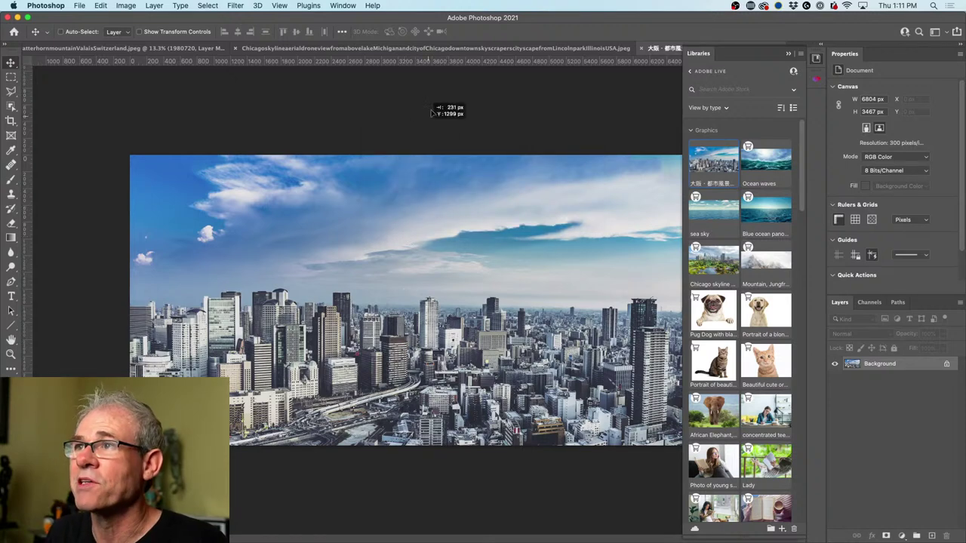
# Step: Paste the Osaka panorama into the Matterhorn document as Layer 1, place it left, and hide it
pyautogui.click(442, 50)
pyautogui.click(124, 49)
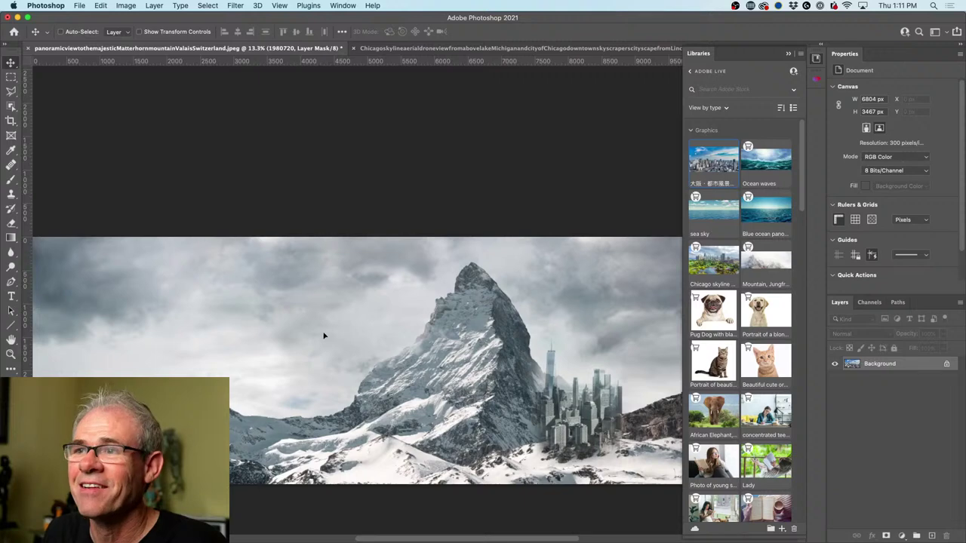
pyautogui.press('super+v')
pyautogui.moveTo(323, 336); pyautogui.dragTo(303, 297)
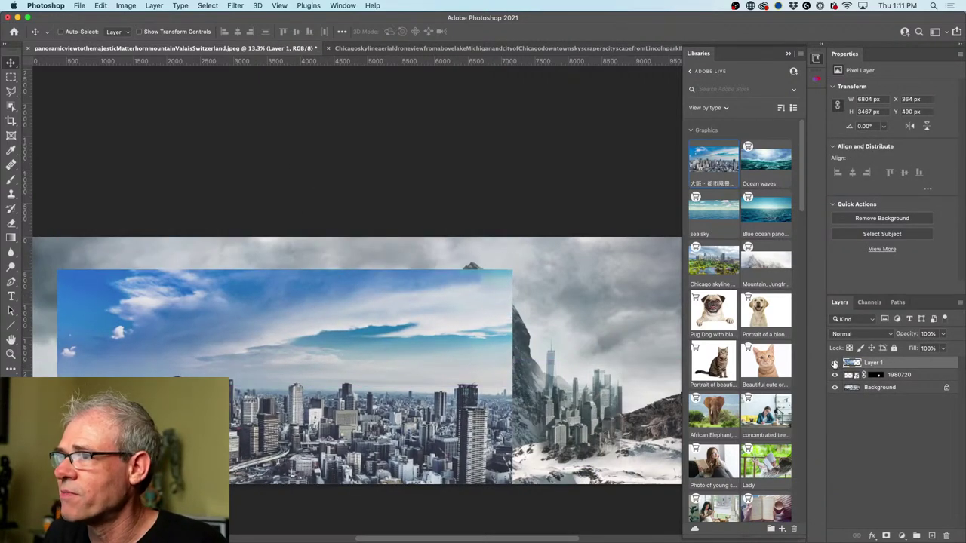
pyautogui.click(835, 364)
pyautogui.click(425, 49)
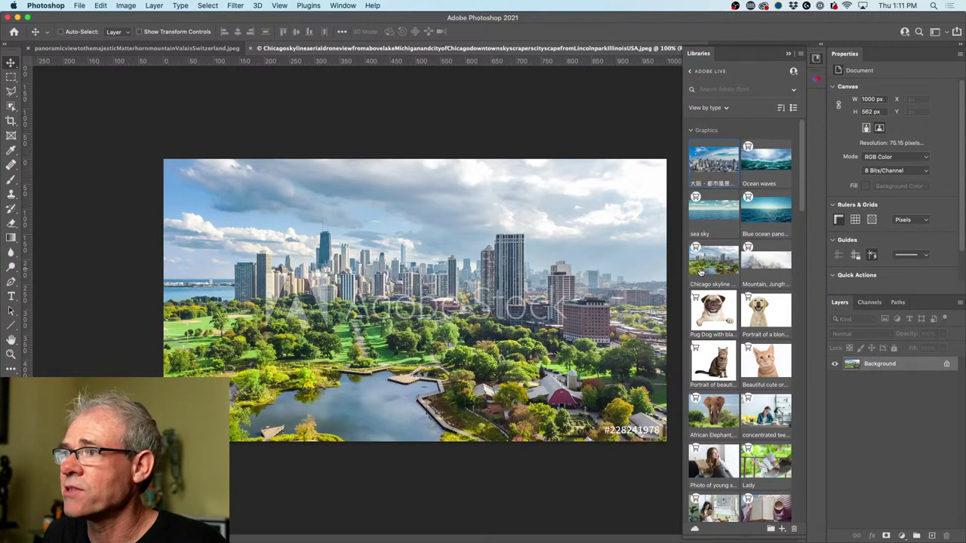
# Step: Drag the Chicago skyline stock image onto the canvas and confirm its license
pyautogui.moveTo(695, 247); pyautogui.dragTo(662, 263)
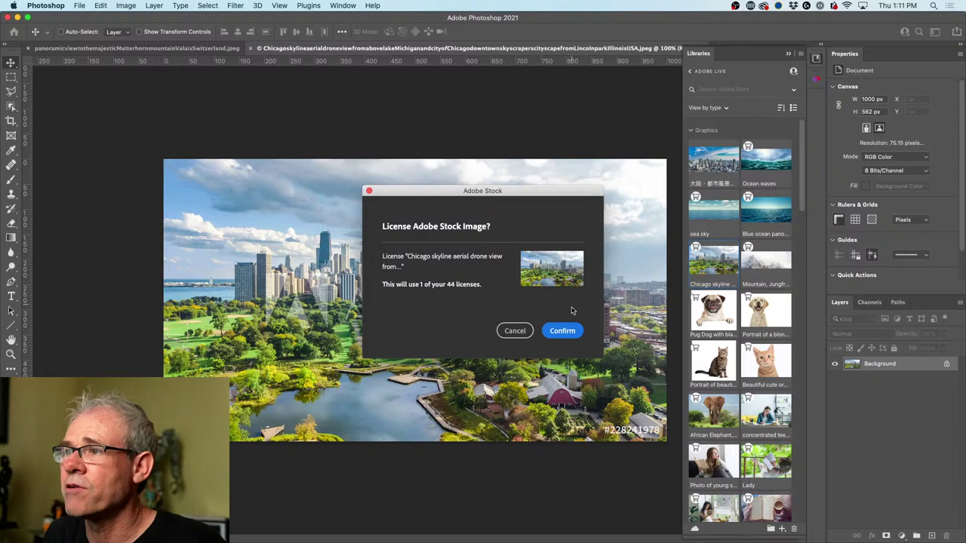
pyautogui.click(565, 333)
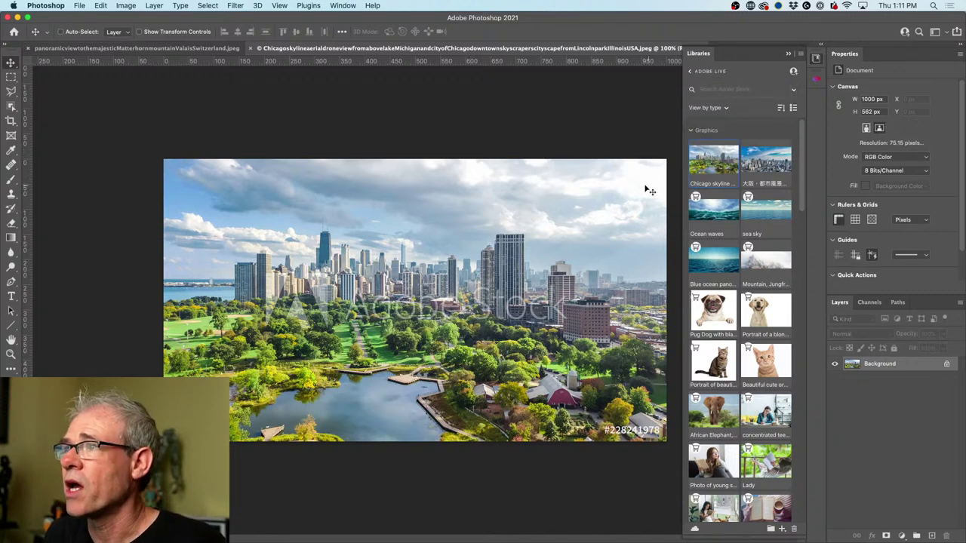
# Step: Open the licensed Chicago skyline image for editing from its Libraries thumbnail
pyautogui.rightClick(715, 157)
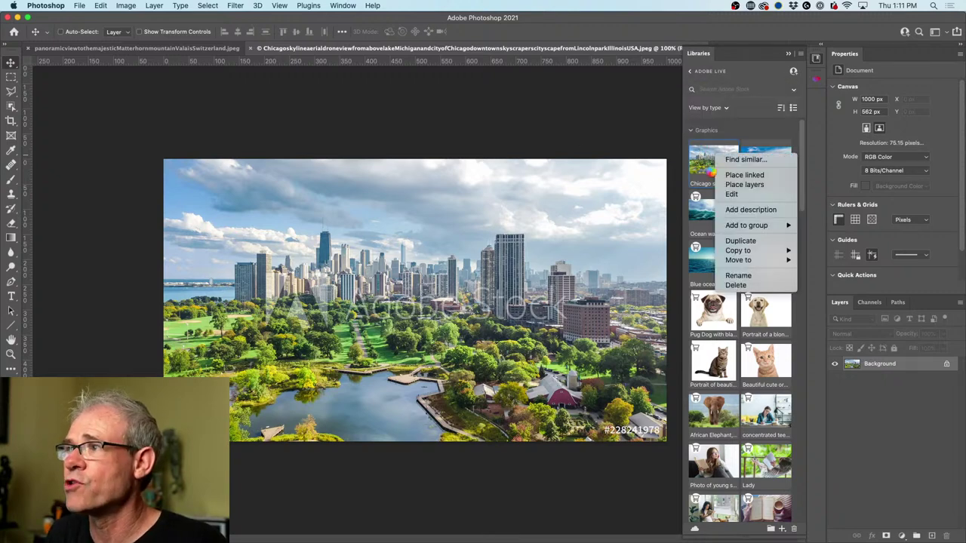
pyautogui.click(740, 90)
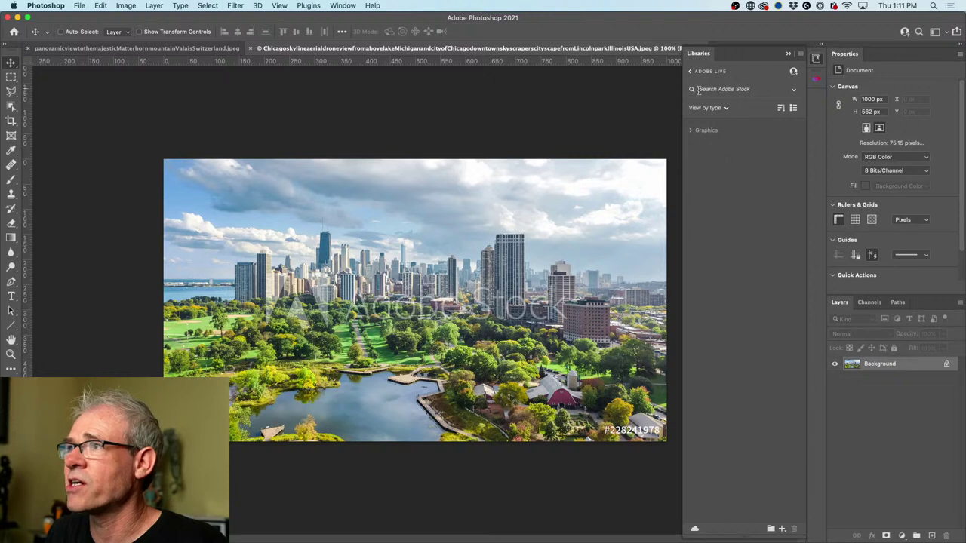
pyautogui.click(690, 132)
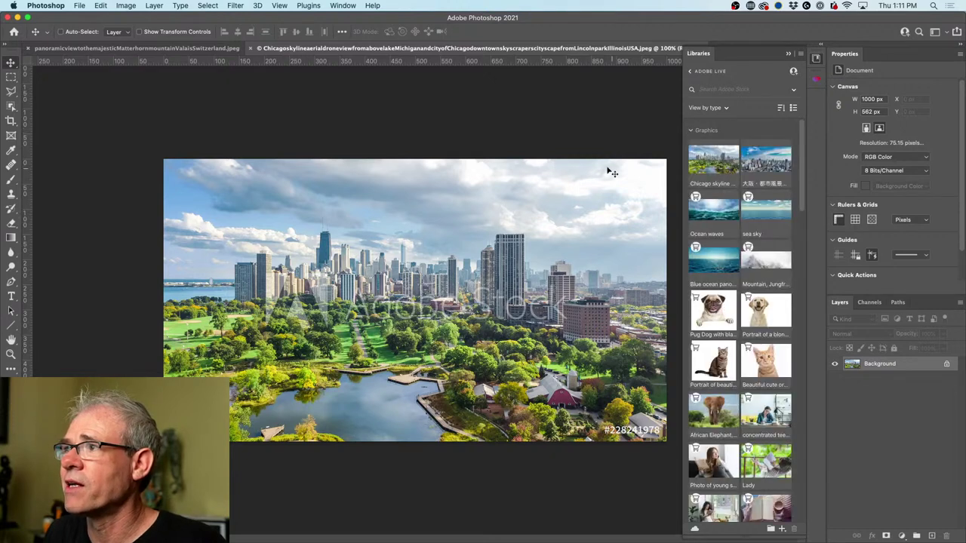
pyautogui.rightClick(699, 161)
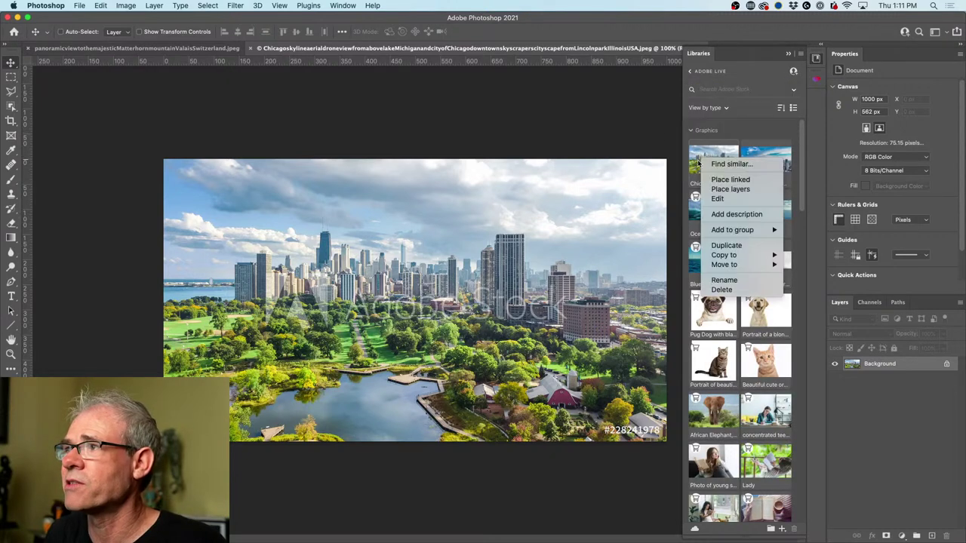
pyautogui.click(732, 198)
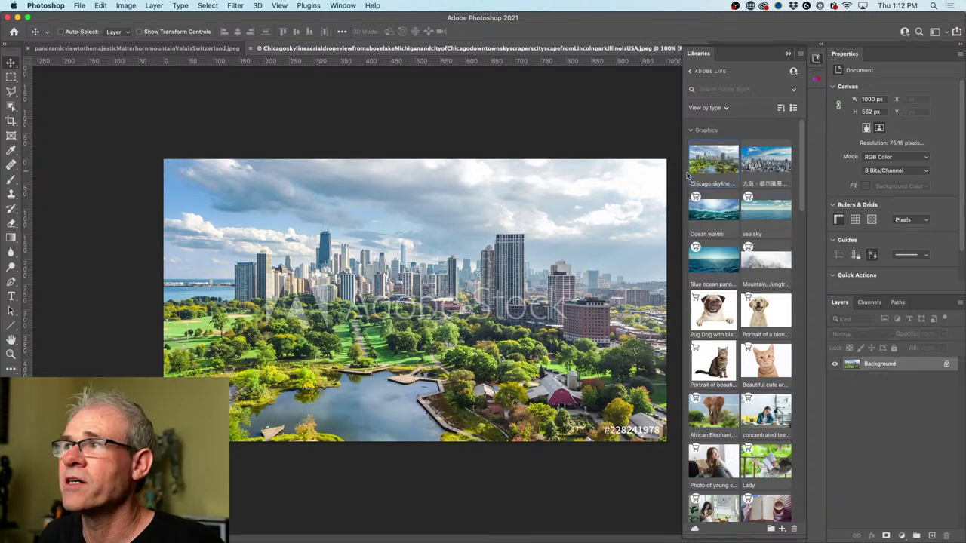
# Step: Open the licensed Chicago skyline as a 3992 × 2242 px document, then return to the Matterhorn panorama
pyautogui.doubleClick(716, 168)
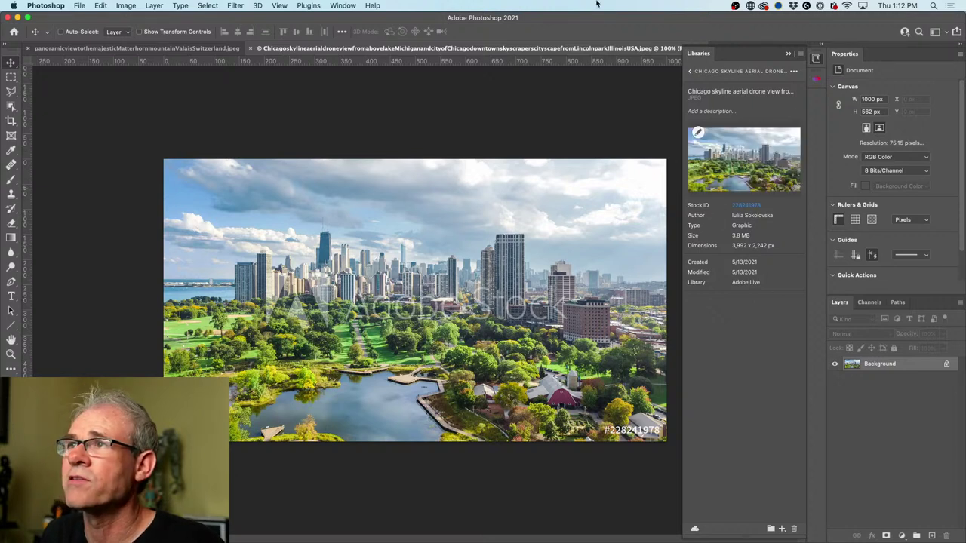
pyautogui.click(191, 49)
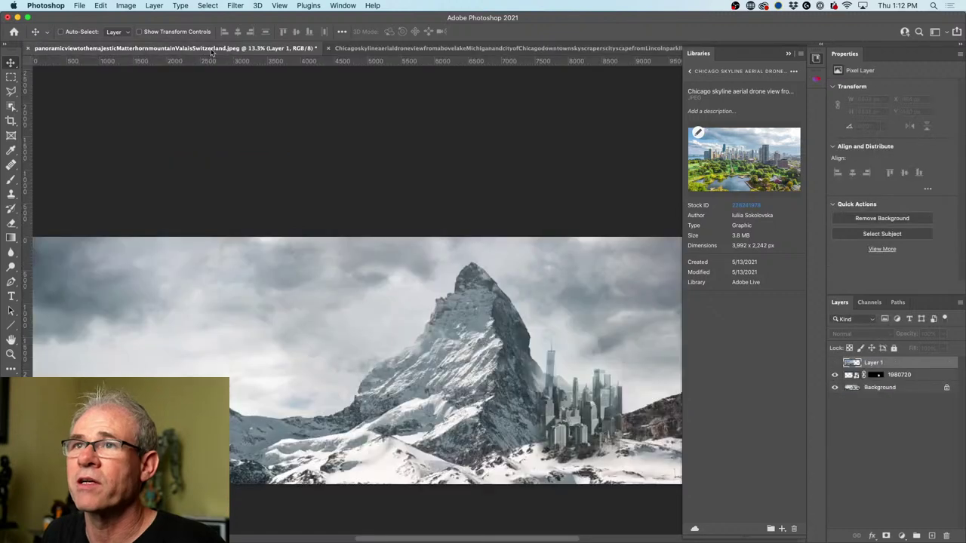
pyautogui.click(528, 50)
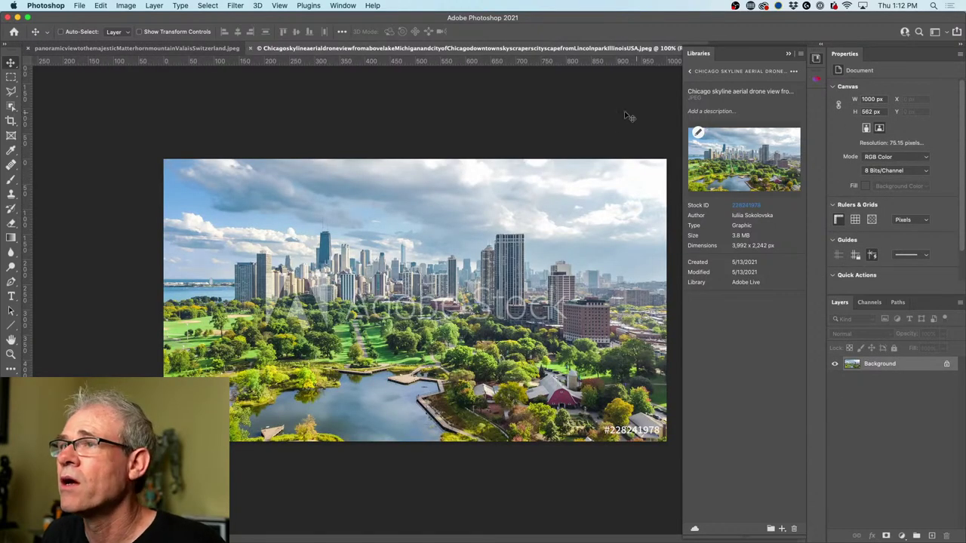
pyautogui.click(258, 48)
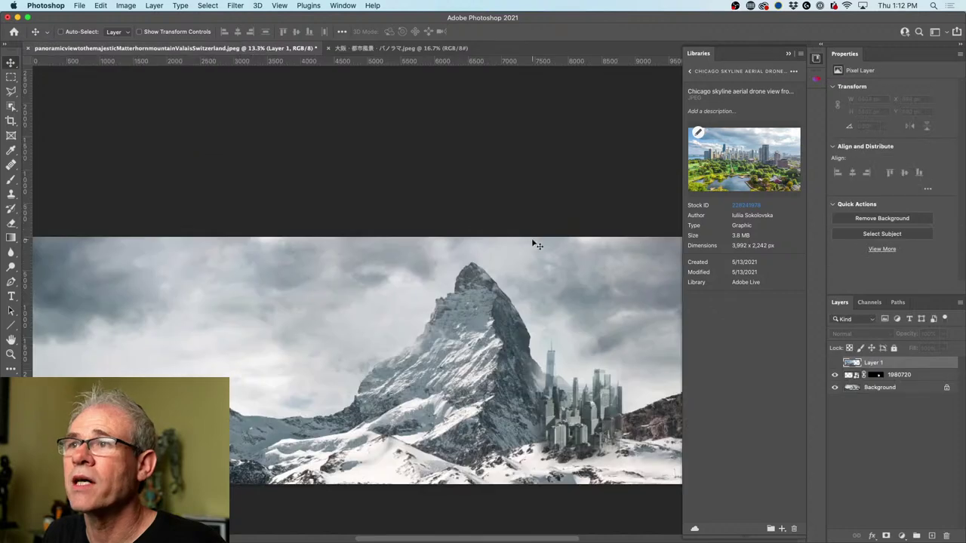
pyautogui.click(700, 133)
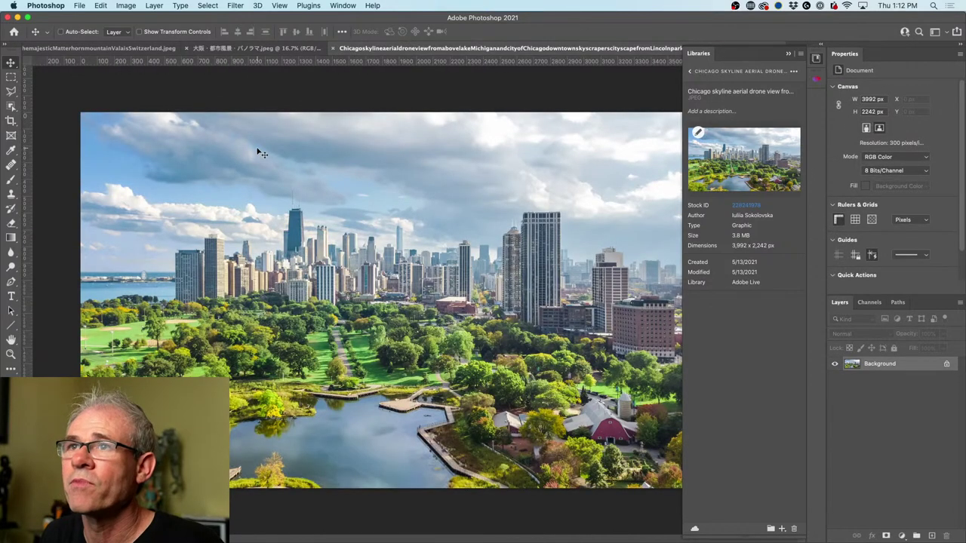
pyautogui.click(265, 48)
pyautogui.click(264, 48)
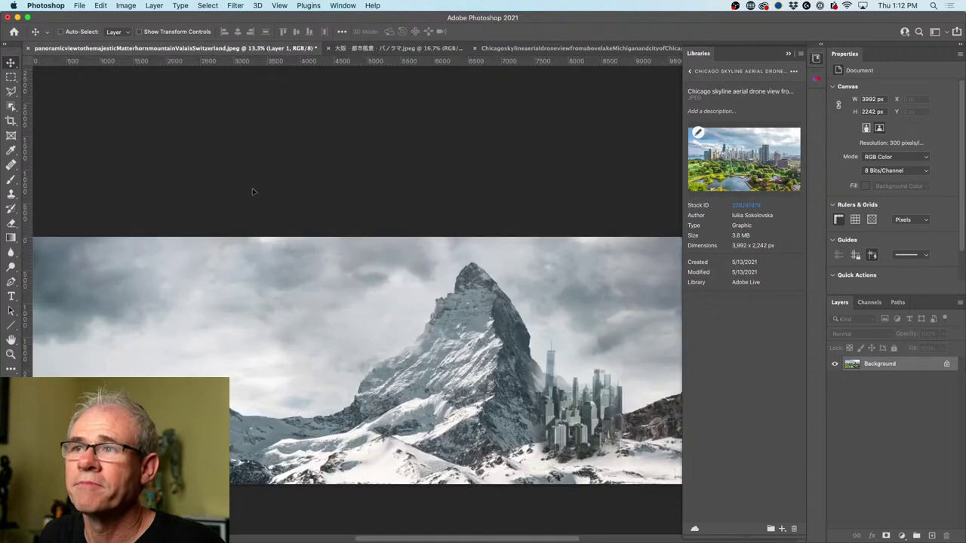
# Step: Place the Chicago skyline photo into the panorama as Layer 2 and collapse the Libraries panel
pyautogui.moveTo(266, 219); pyautogui.dragTo(228, 412)
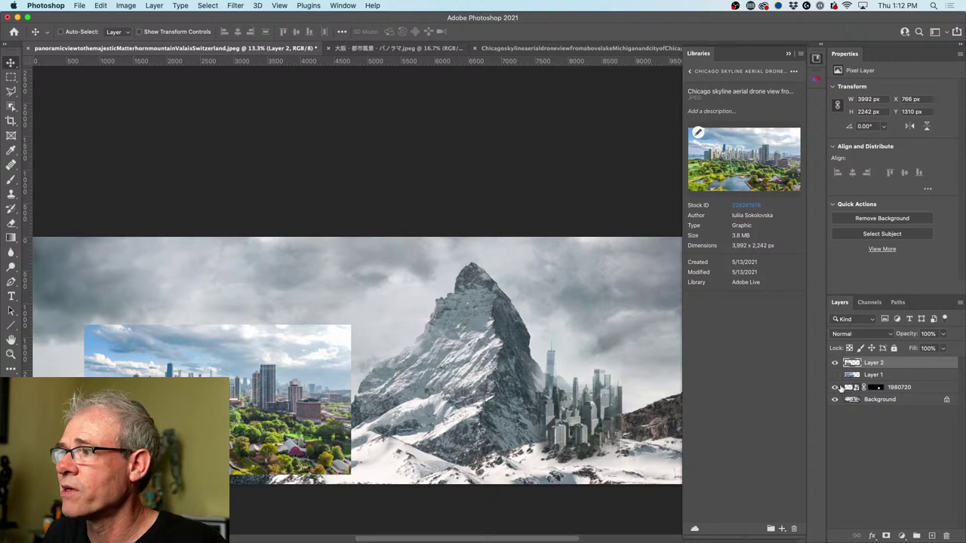
pyautogui.click(800, 48)
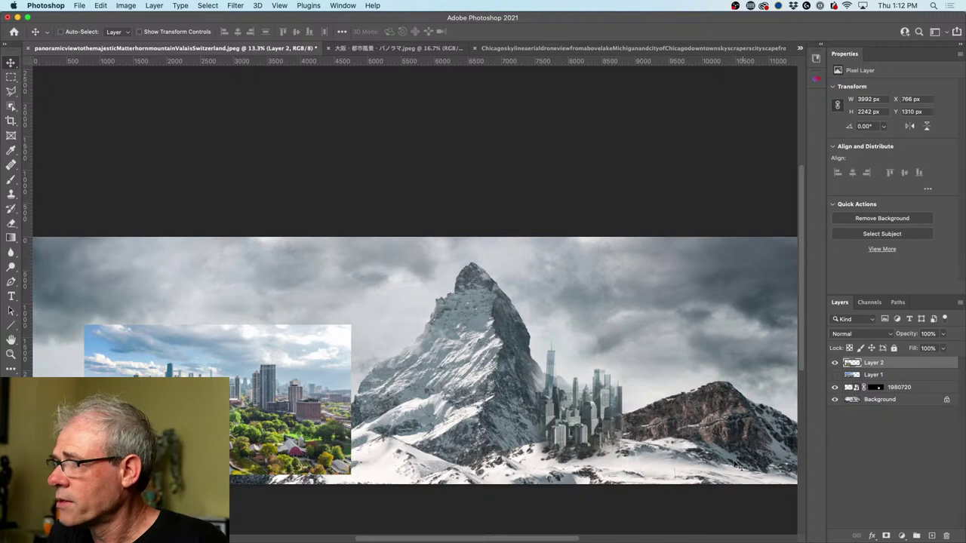
pyautogui.moveTo(327, 400); pyautogui.dragTo(465, 281)
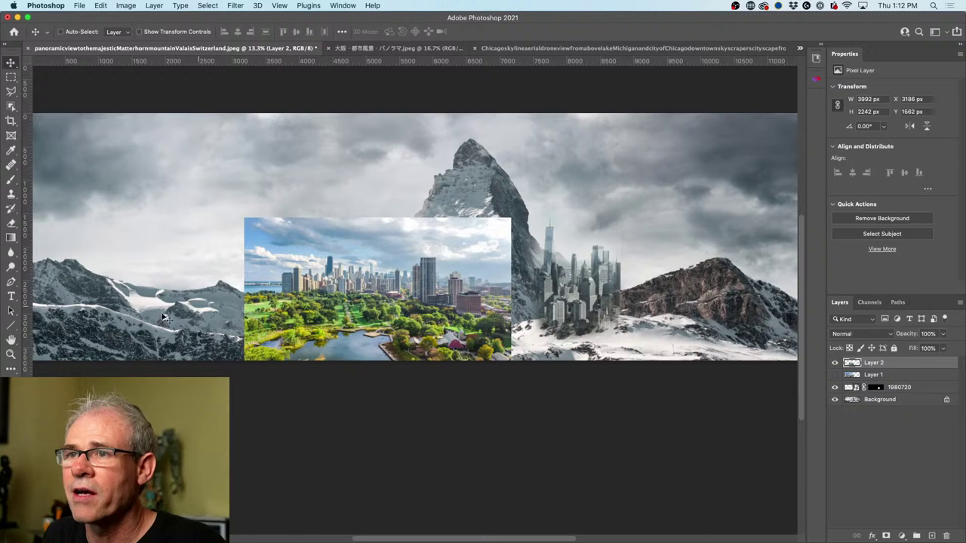
pyautogui.click(10, 354)
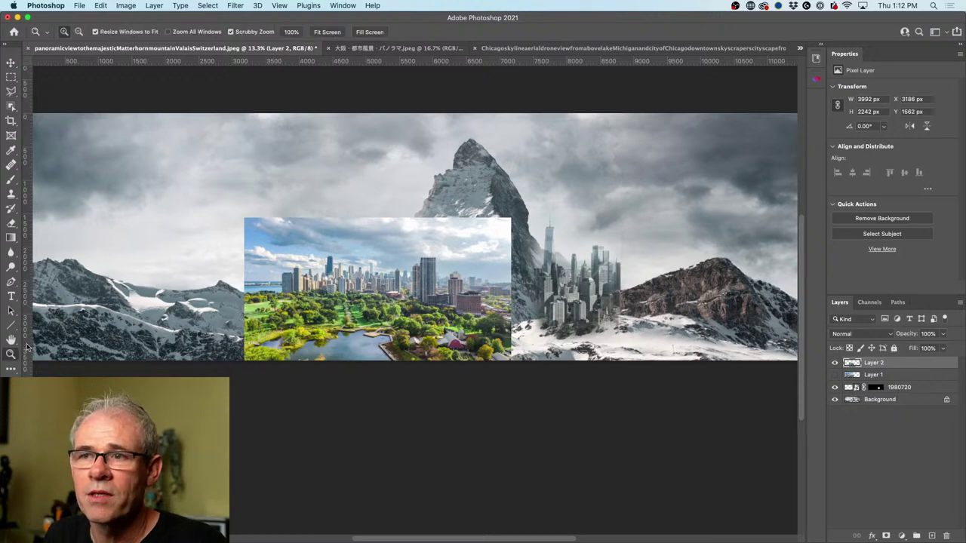
pyautogui.click(375, 294)
pyautogui.click(375, 293)
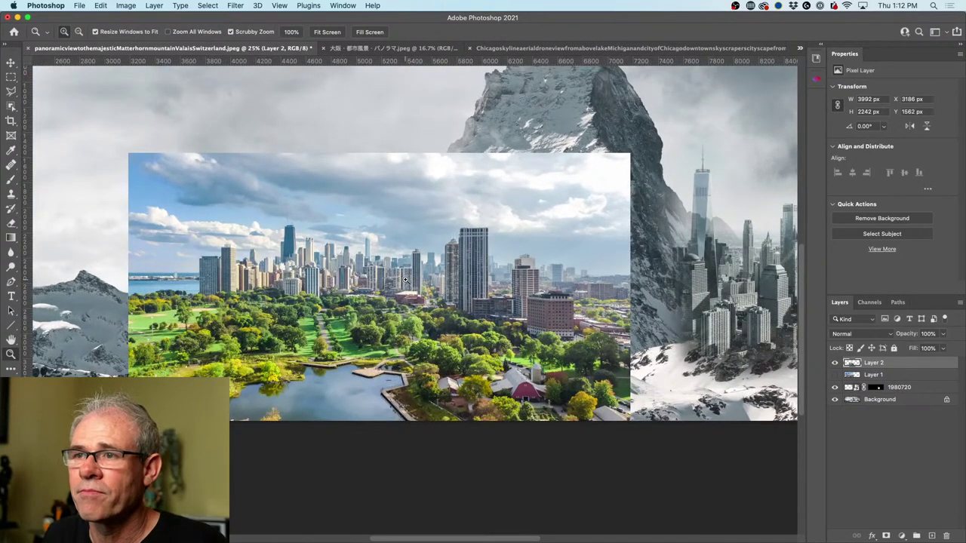
pyautogui.keyDown('alt'); pyautogui.click(405, 280); pyautogui.keyUp('alt')
# Step: Scale the Chicago layer up to about 121% (4821 × 2708 px) and apply it
pyautogui.press('super+t')
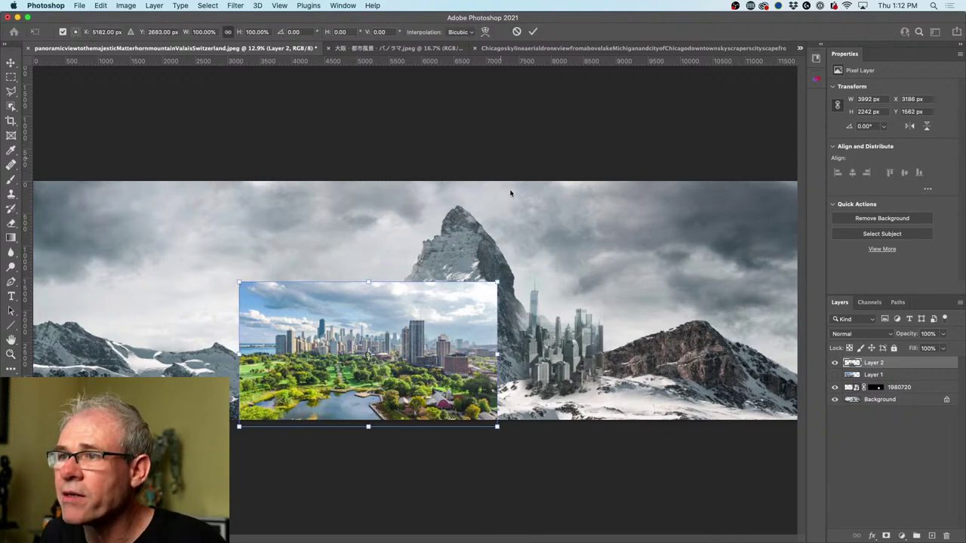
pyautogui.moveTo(496, 283); pyautogui.dragTo(548, 247)
pyautogui.press('Return')
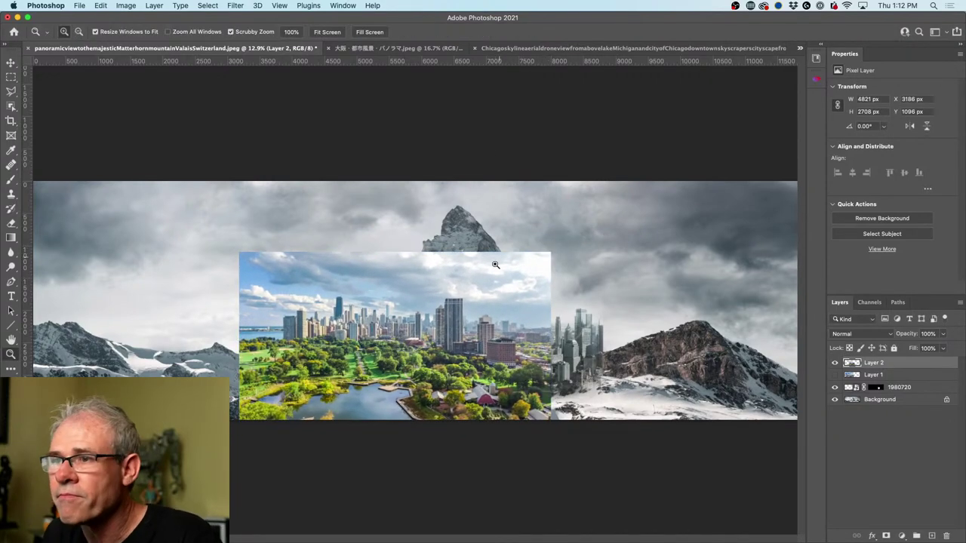
pyautogui.press('super+minus')
pyautogui.press('super+minus')
pyautogui.moveTo(428, 317); pyautogui.dragTo(430, 314)
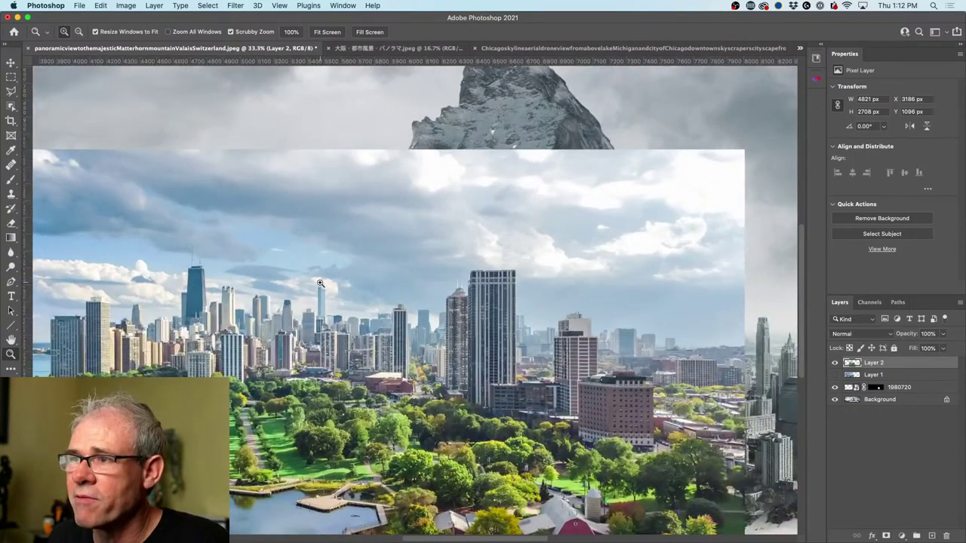
pyautogui.moveTo(320, 286); pyautogui.dragTo(399, 232)
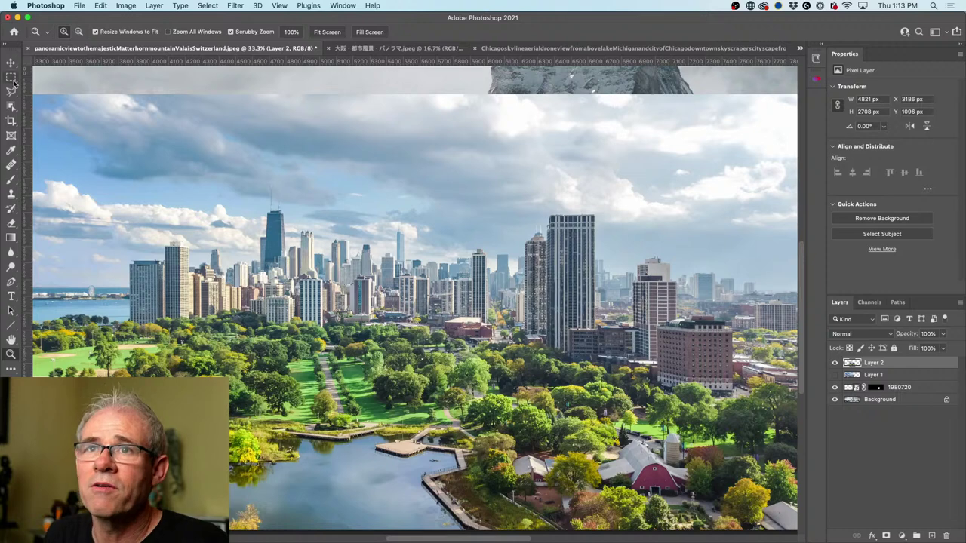
pyautogui.click(12, 106)
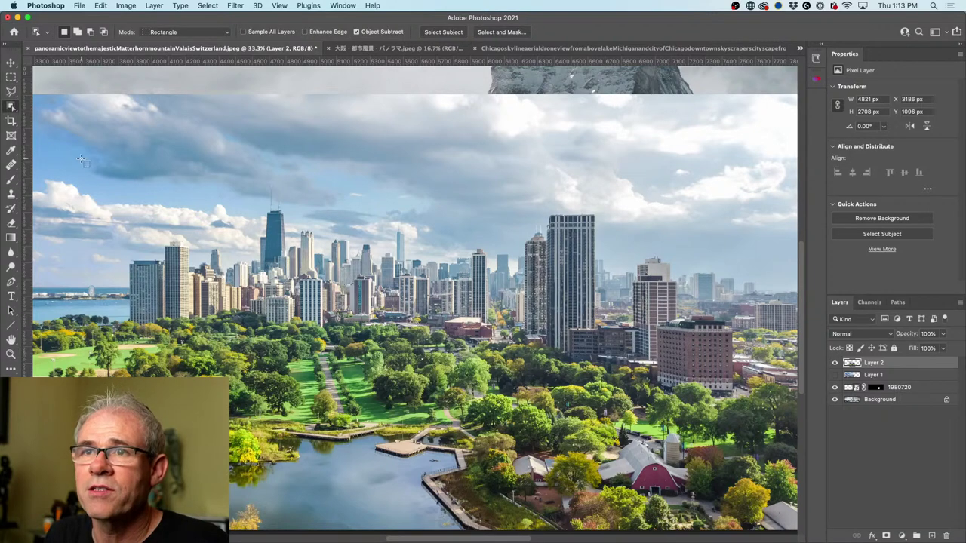
pyautogui.moveTo(82, 161); pyautogui.dragTo(751, 417)
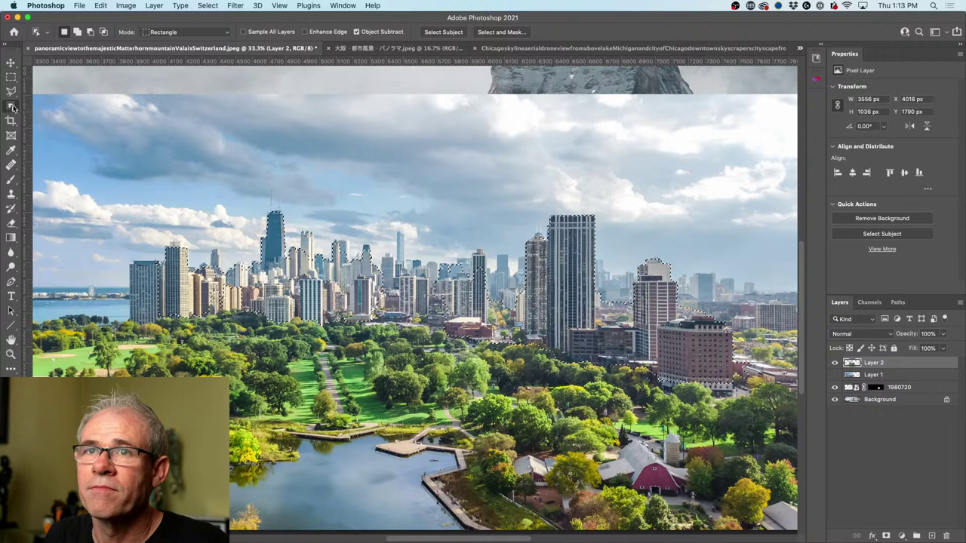
pyautogui.moveTo(370, 217); pyautogui.dragTo(564, 330)
pyautogui.moveTo(472, 240); pyautogui.dragTo(581, 306)
pyautogui.moveTo(596, 243); pyautogui.dragTo(693, 317)
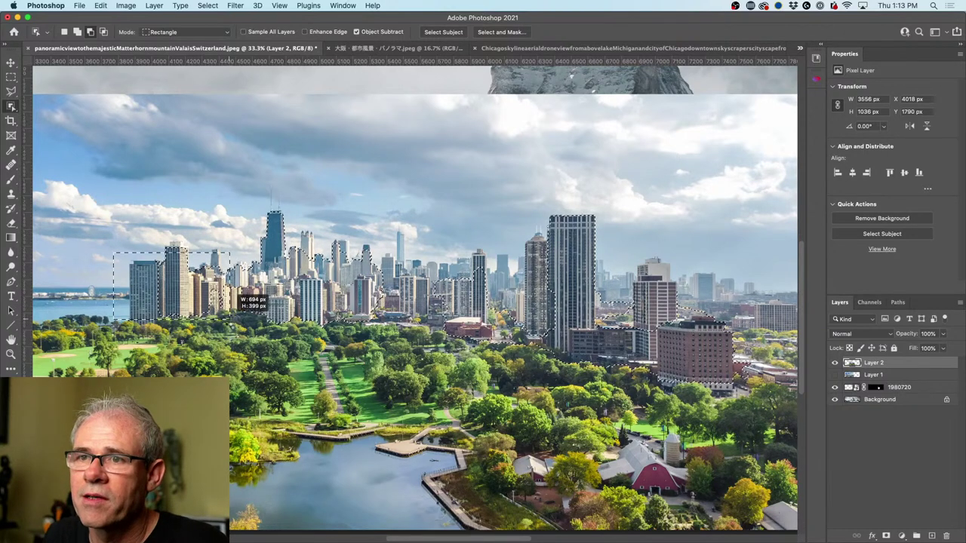
pyautogui.keyDown('alt'); pyautogui.click(133, 265); pyautogui.keyUp('alt')
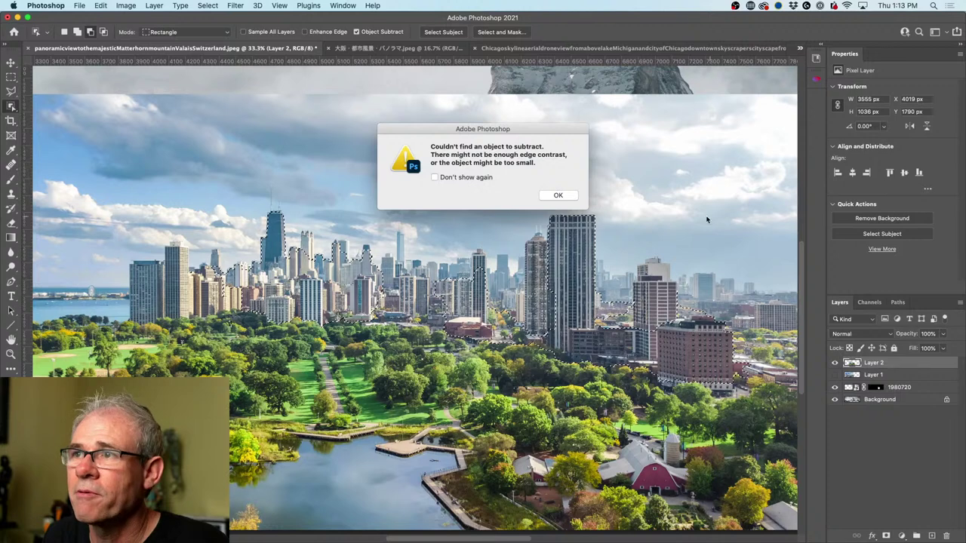
pyautogui.click(557, 195)
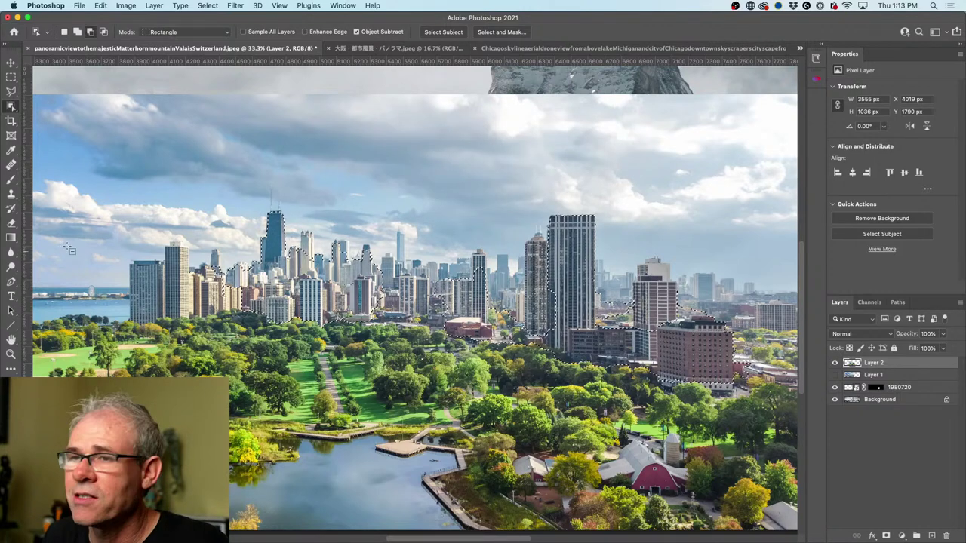
pyautogui.moveTo(105, 226); pyautogui.dragTo(232, 331)
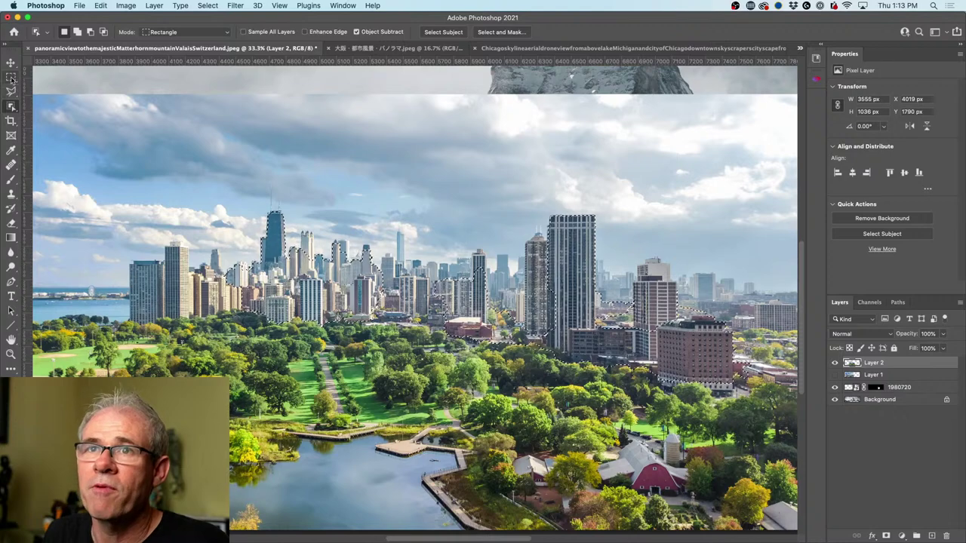
pyautogui.click(11, 354)
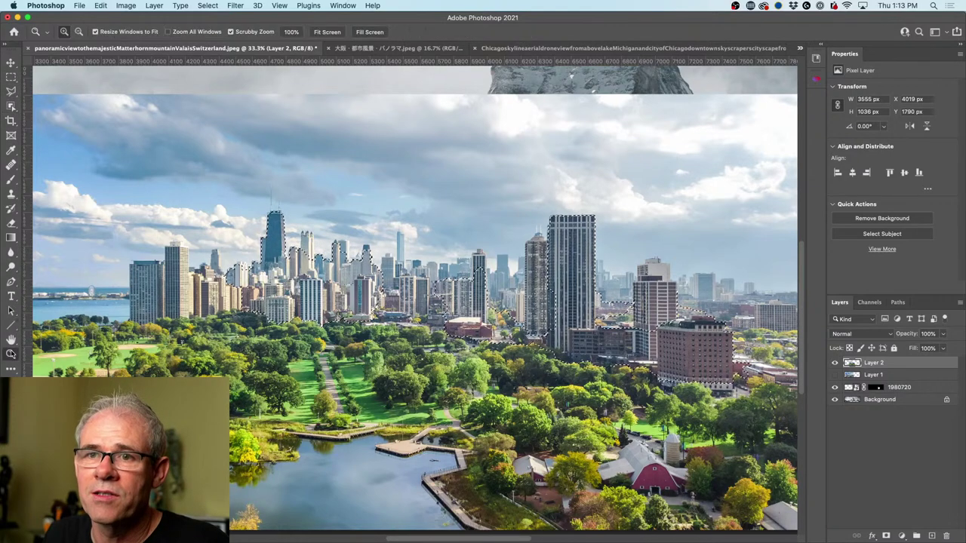
pyautogui.click(179, 278)
pyautogui.press('super+d')
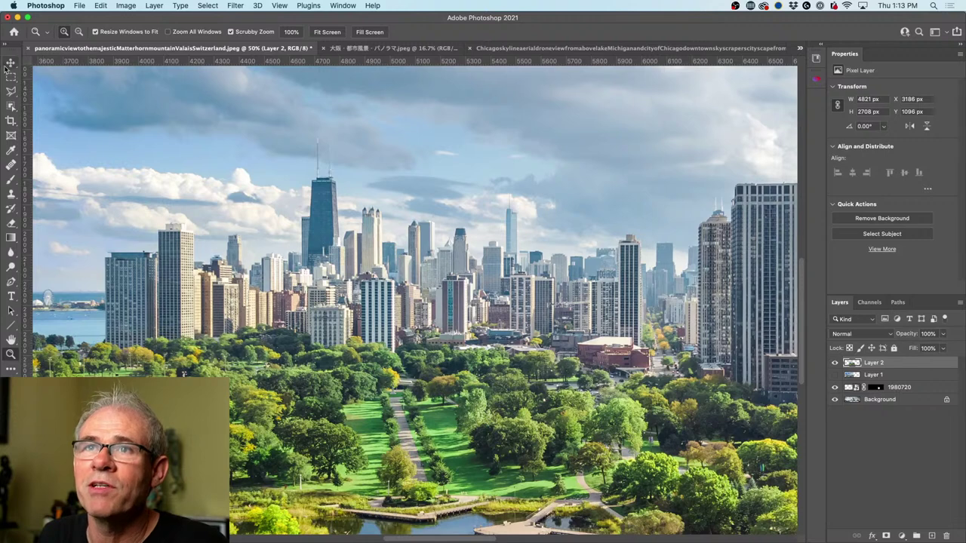
# Step: Trace the left Chicago towers' rooftops with the Magnetic Lasso and close the outline into a selection
pyautogui.click(11, 90)
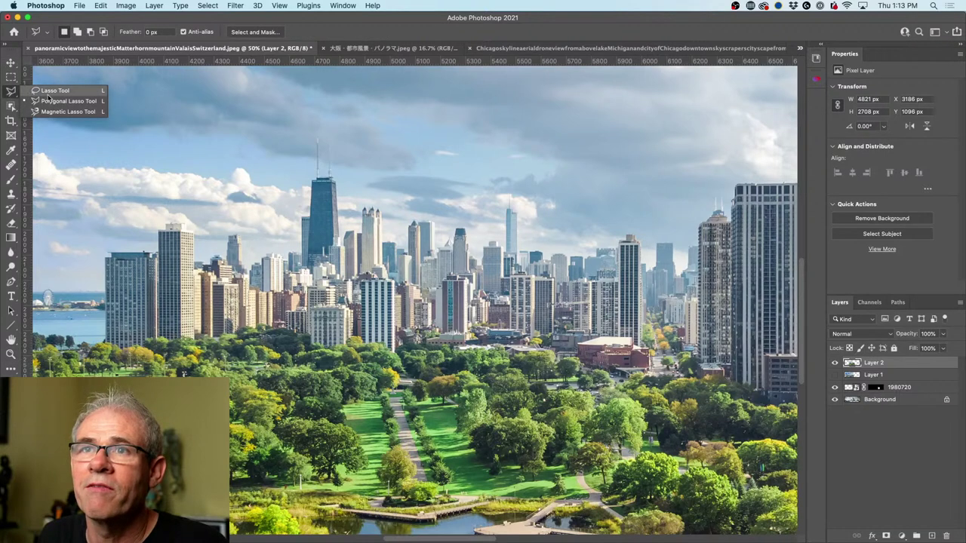
pyautogui.click(75, 113)
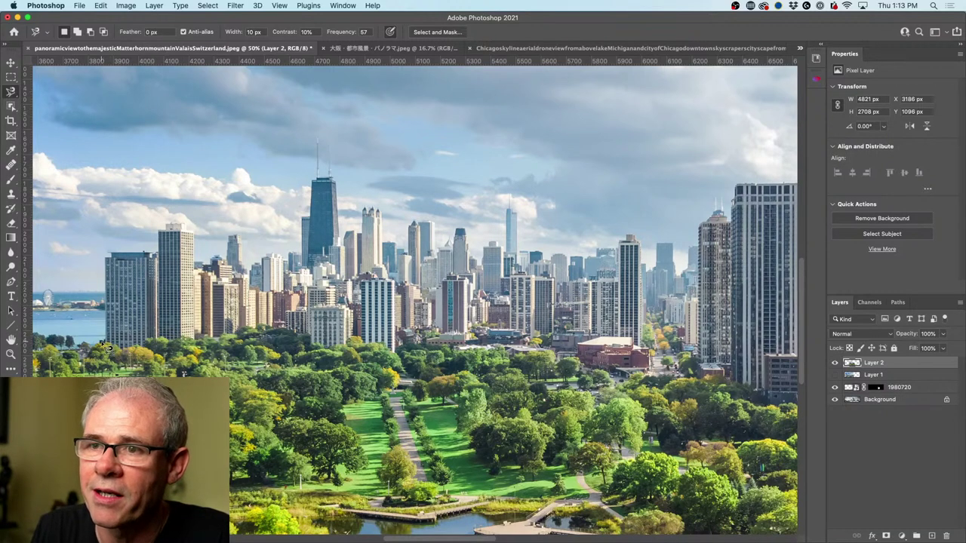
pyautogui.click(111, 255)
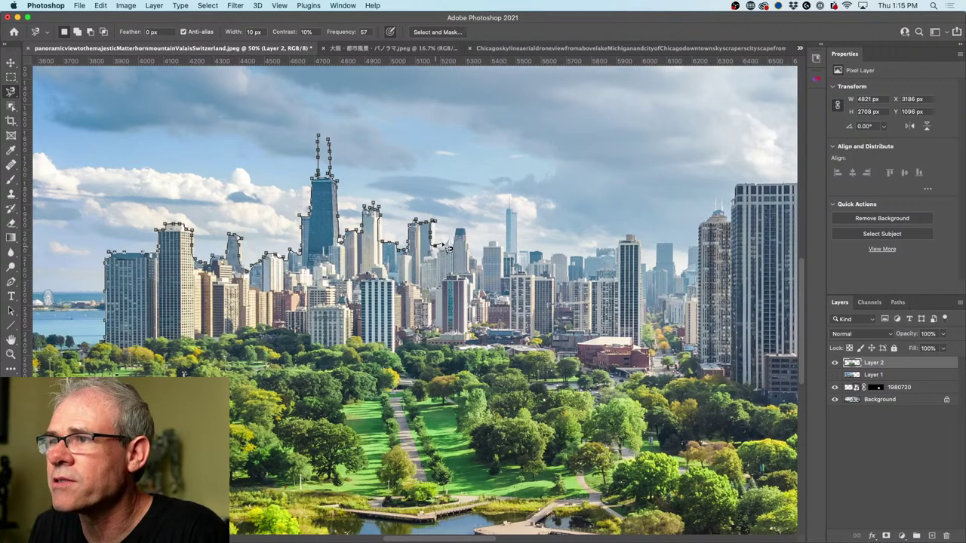
pyautogui.doubleClick(457, 243)
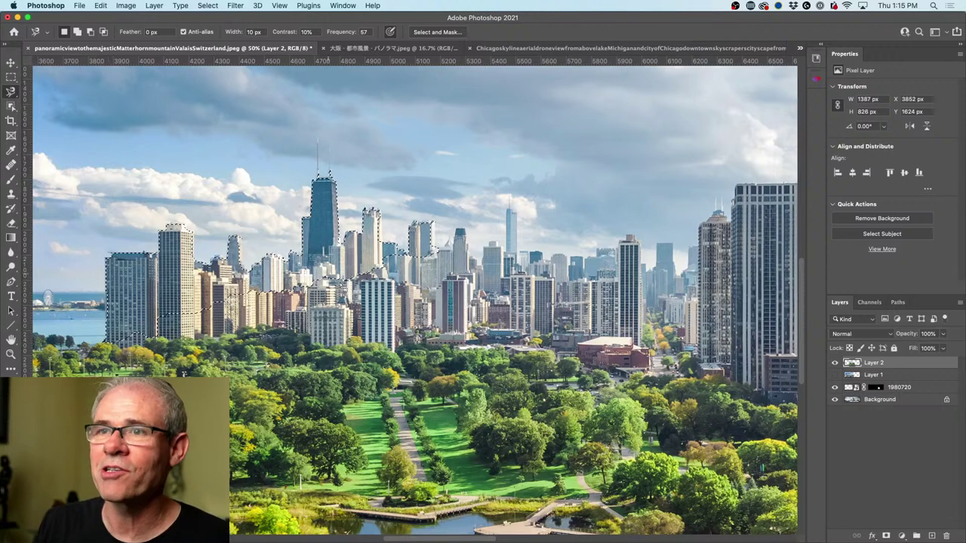
pyautogui.click(12, 92)
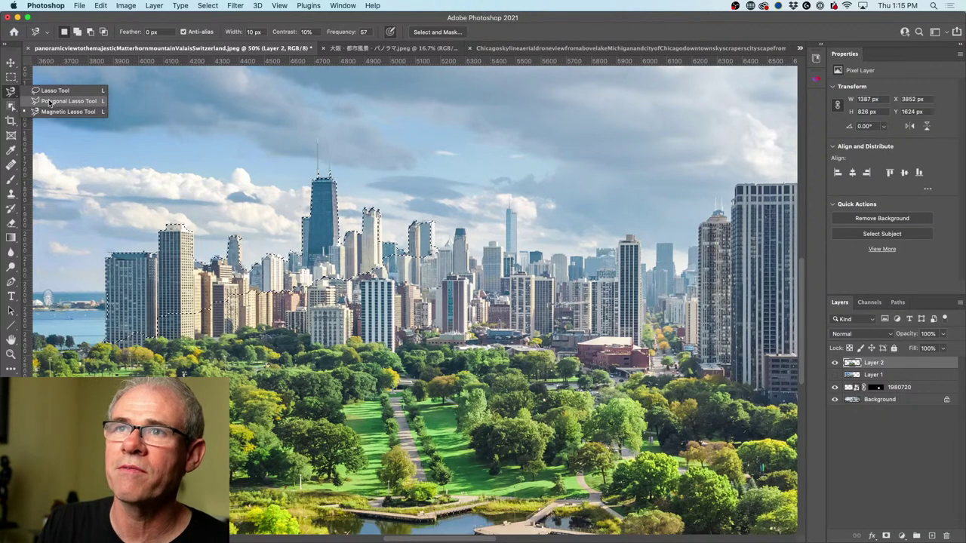
# Step: Outline a tower's top and right edge on Layer 2 with the Polygonal Lasso
pyautogui.click(49, 101)
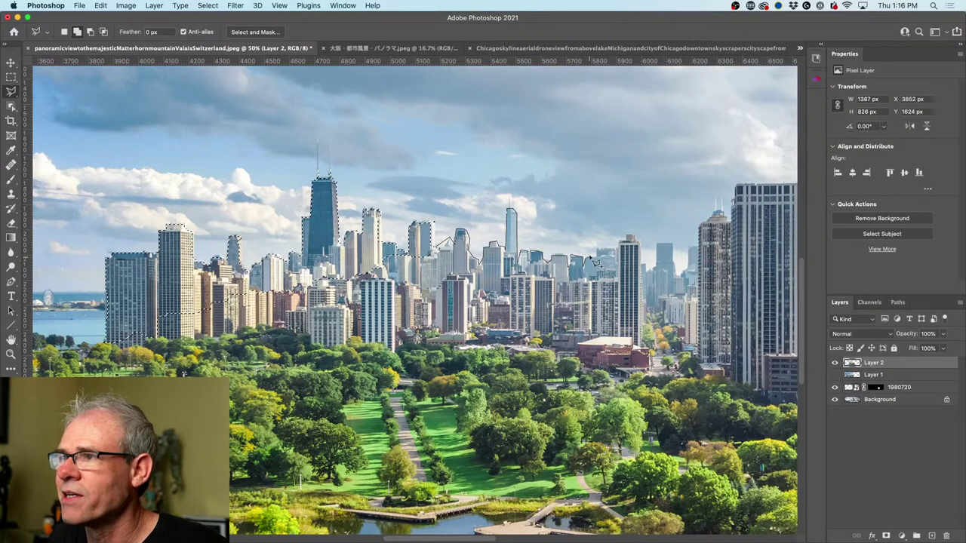
pyautogui.click(596, 247)
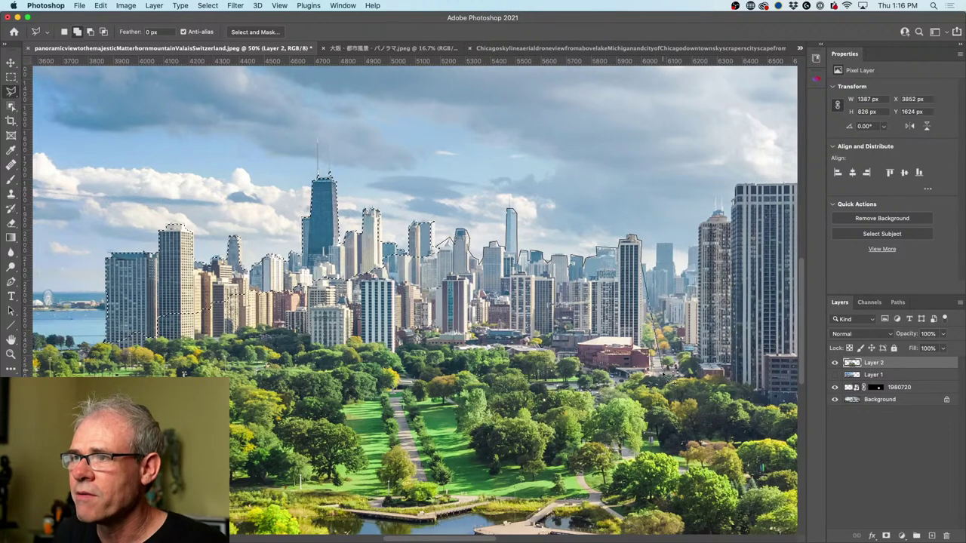
pyautogui.click(647, 450)
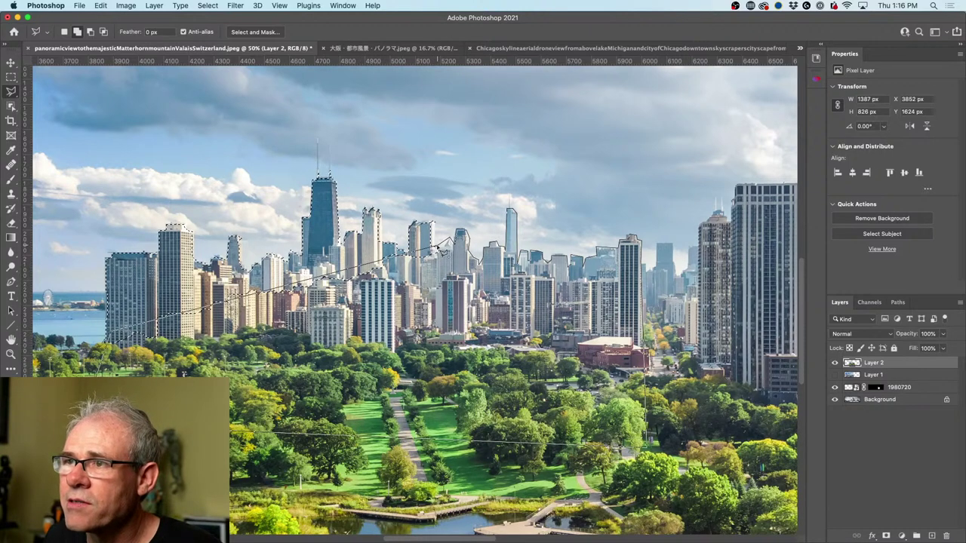
pyautogui.doubleClick(438, 247)
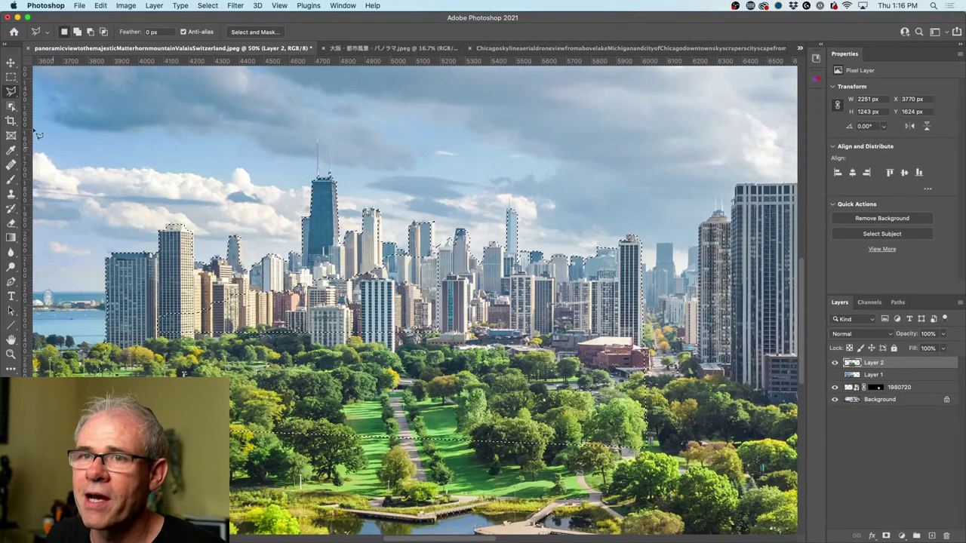
# Step: Draw a freehand Lasso selection along the skyline base around the lower buildings and parkland
pyautogui.rightClick(11, 91)
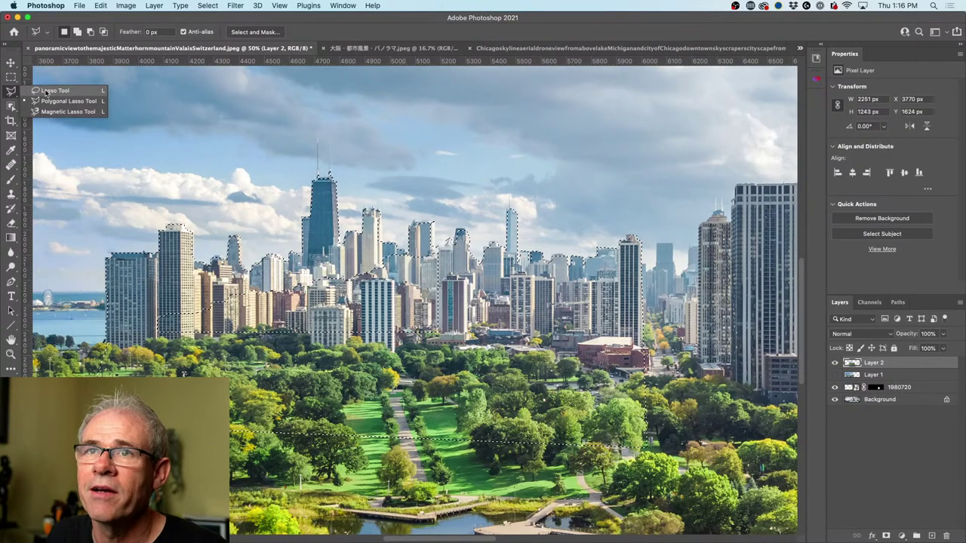
pyautogui.click(45, 91)
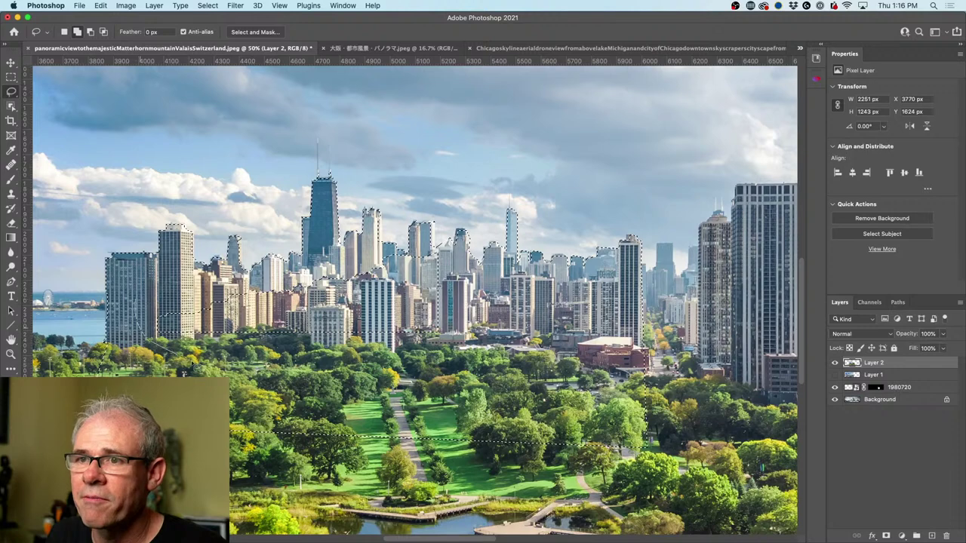
pyautogui.moveTo(184, 372)
pyautogui.mouseDown()
pyautogui.moveTo(374, 362)
pyautogui.moveTo(455, 336)
pyautogui.moveTo(456, 270)
pyautogui.mouseUp()
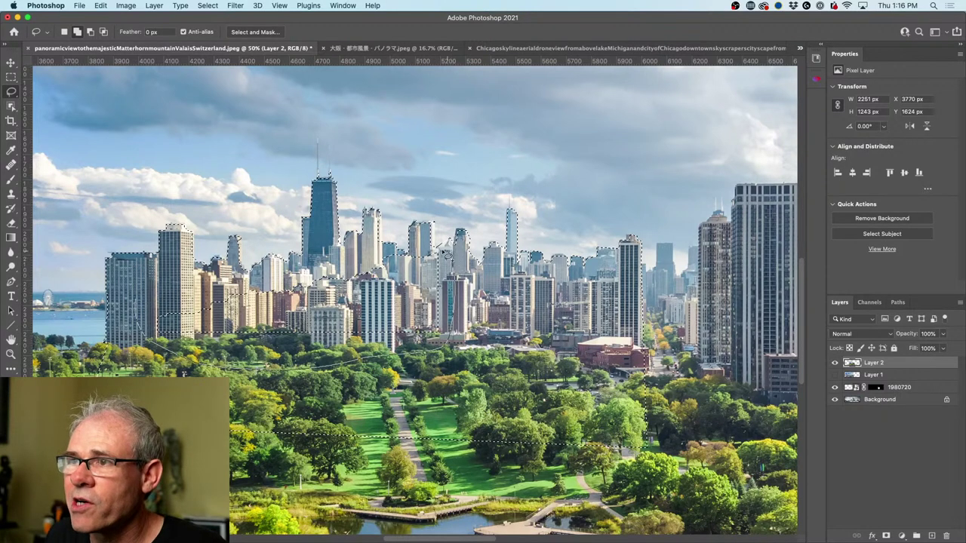
pyautogui.moveTo(372, 258)
pyautogui.mouseDown()
pyautogui.moveTo(158, 305)
pyautogui.moveTo(170, 334)
pyautogui.mouseUp()
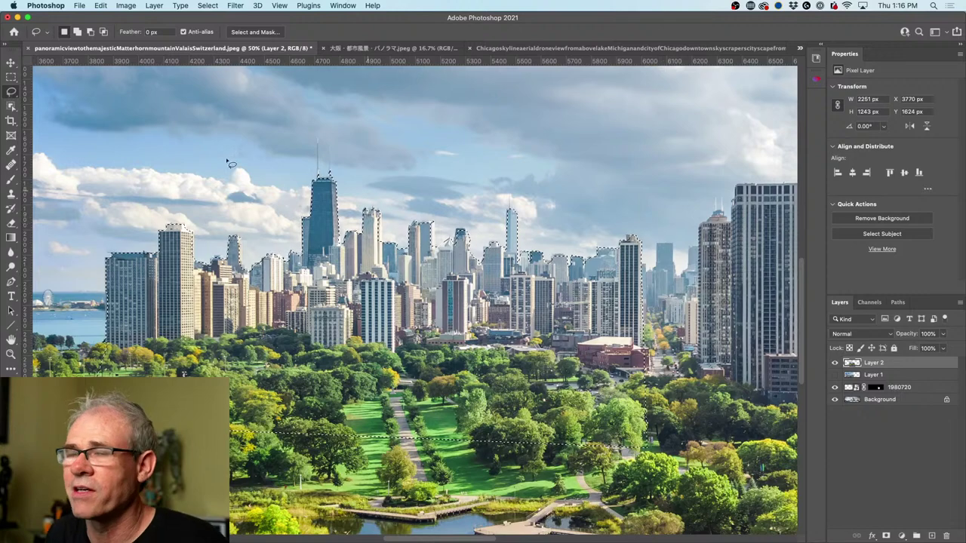
# Step: With the Quick Selection Tool, add the towers right of the skyscraper, including the tall tower
pyautogui.click(11, 106)
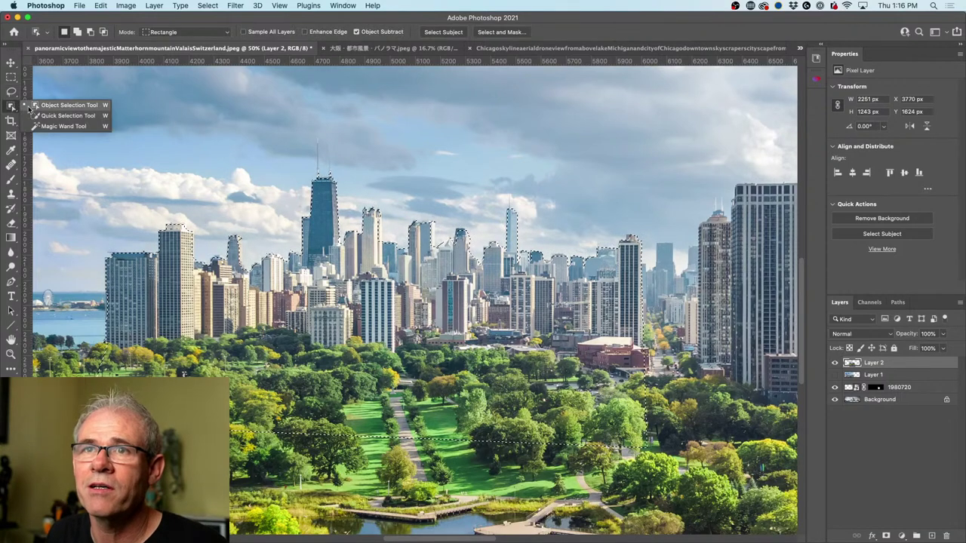
pyautogui.click(51, 115)
pyautogui.moveTo(597, 297); pyautogui.dragTo(422, 277)
pyautogui.click(434, 291)
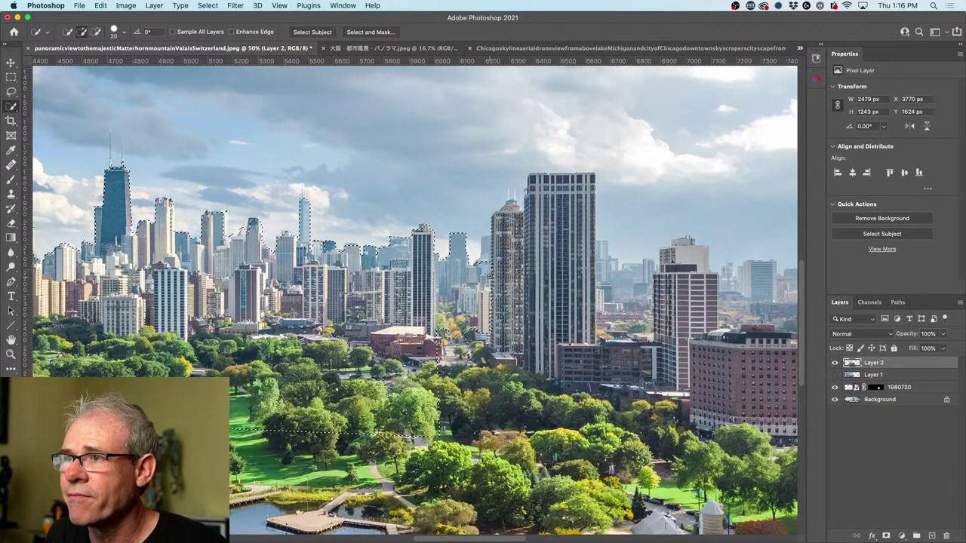
pyautogui.click(490, 252)
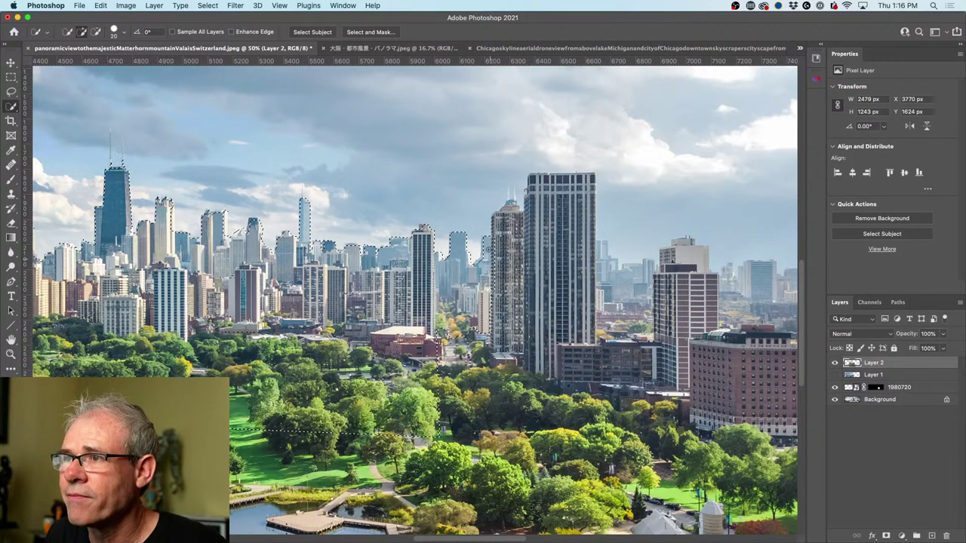
pyautogui.click(532, 200)
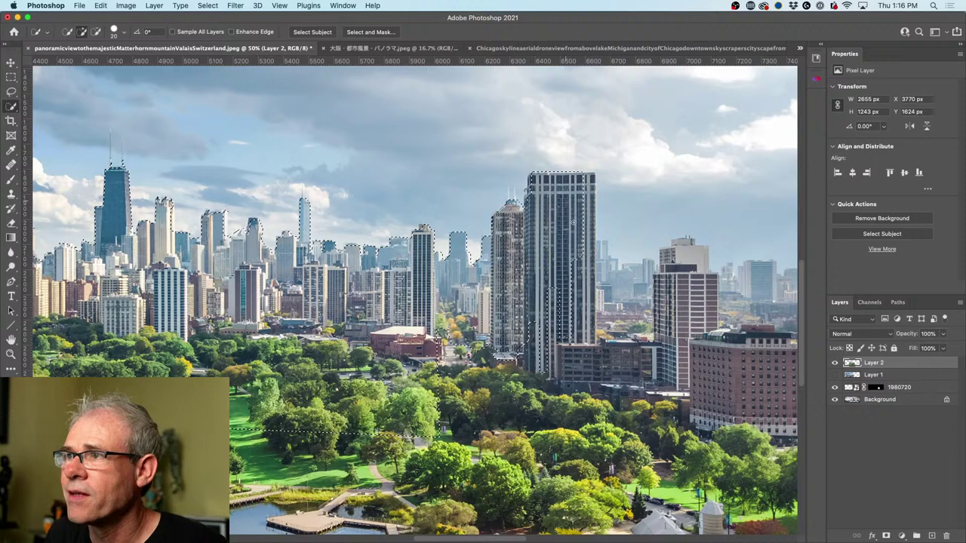
pyautogui.click(575, 341)
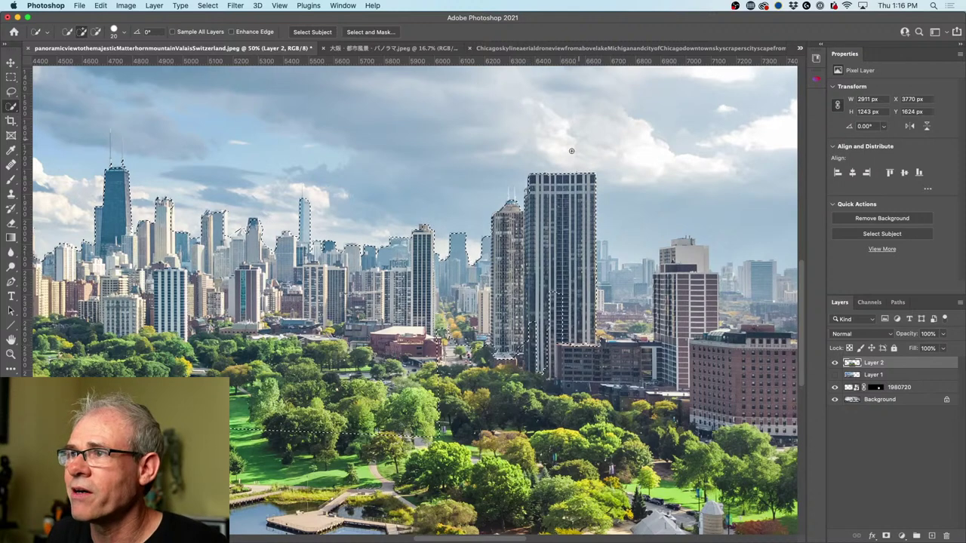
pyautogui.click(649, 375)
# Step: Extend the selection over the low buildings and right-hand brick buildings, then zoom out
pyautogui.click(590, 247)
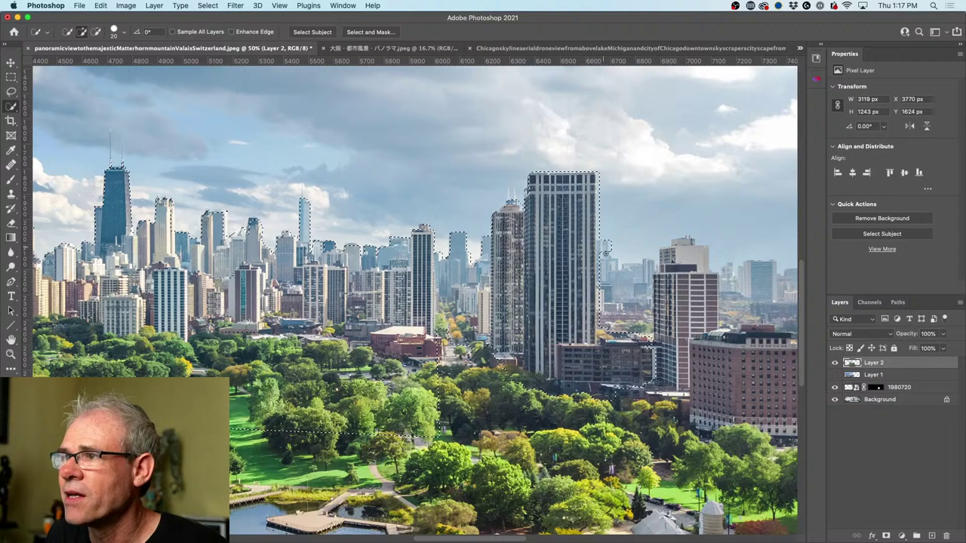
pyautogui.click(606, 253)
pyautogui.click(663, 298)
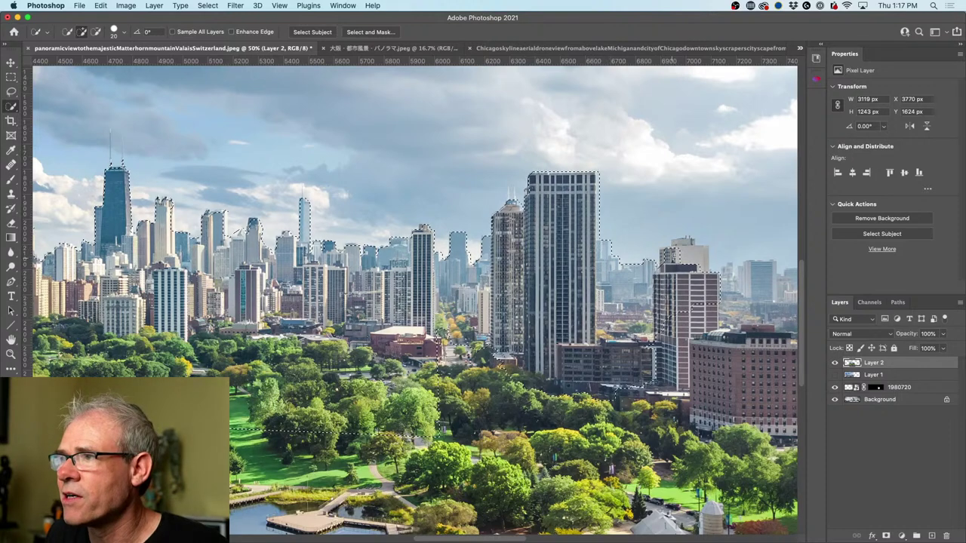
pyautogui.click(665, 255)
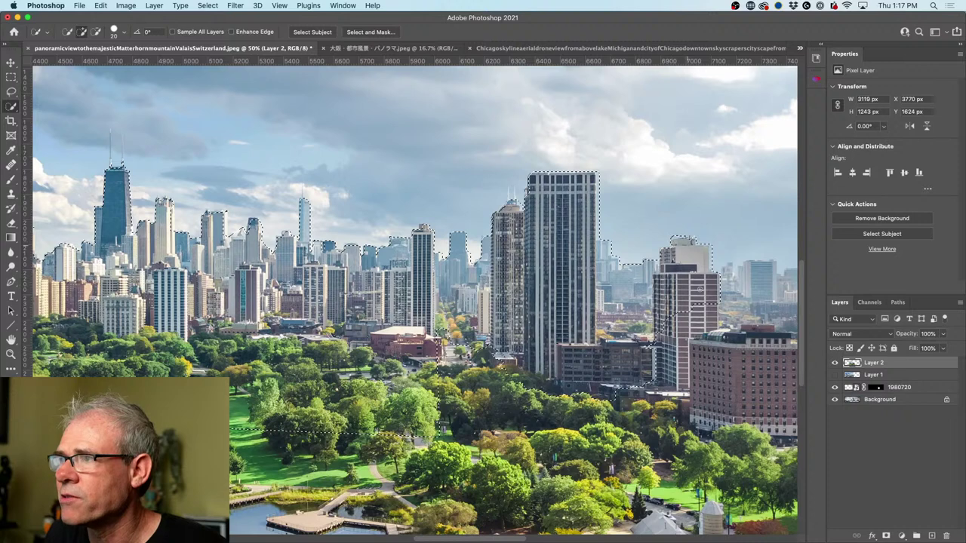
pyautogui.moveTo(700, 366)
pyautogui.mouseDown()
pyautogui.moveTo(722, 376)
pyautogui.moveTo(763, 365)
pyautogui.moveTo(750, 296)
pyautogui.moveTo(766, 318)
pyautogui.moveTo(760, 282)
pyautogui.moveTo(784, 294)
pyautogui.mouseUp()
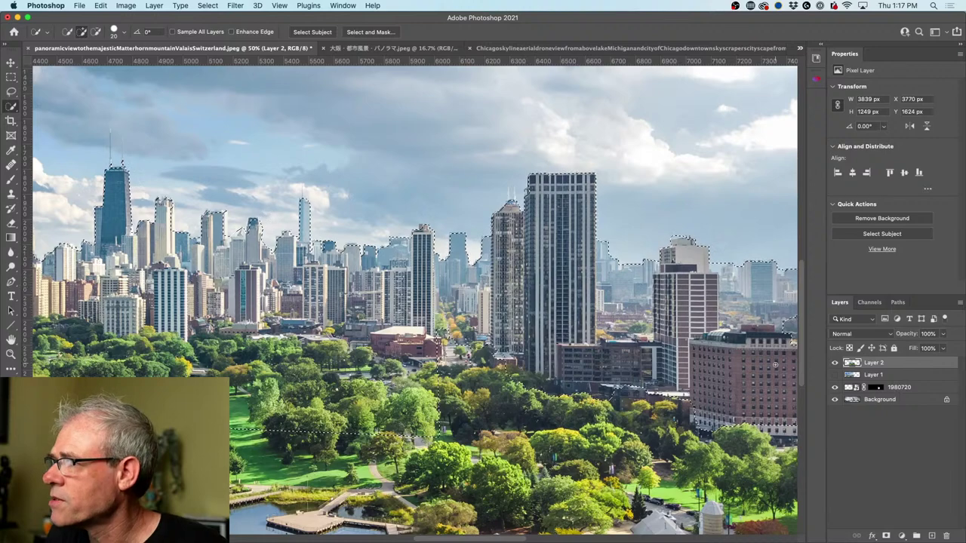
pyautogui.scroll(-5, 552, 352)
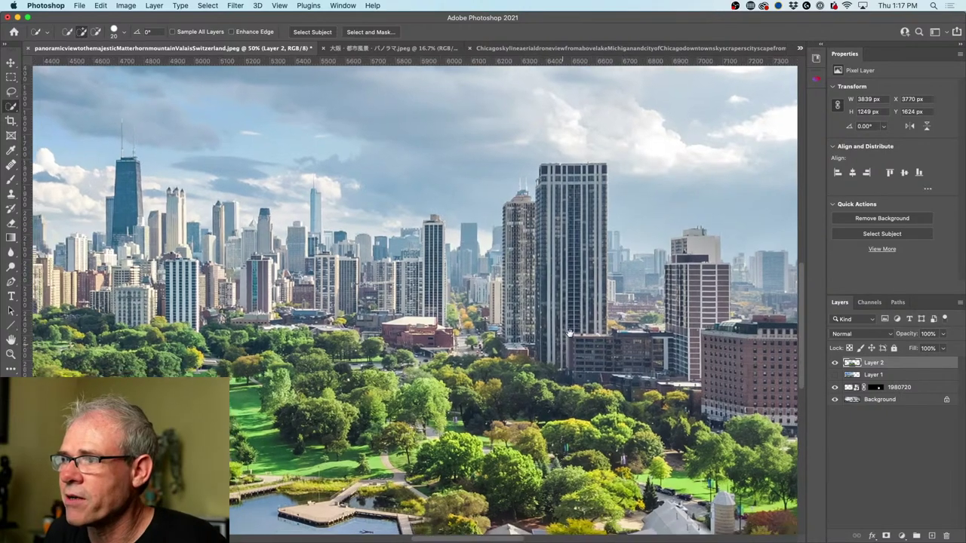
pyautogui.scroll(-2, 581, 343)
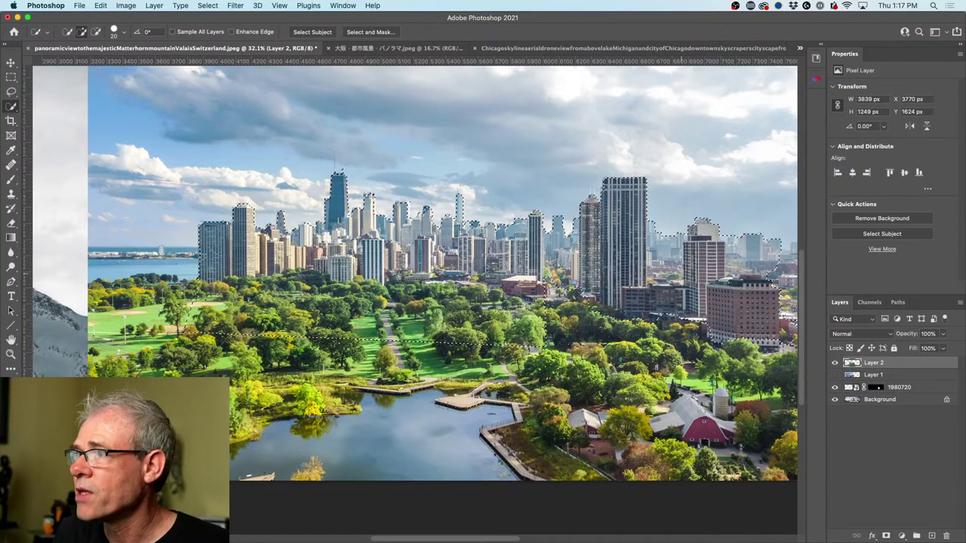
# Step: Mask Layer 2 to the selected skyline, move it onto the snowy slopes, and zoom in on it
pyautogui.click(886, 536)
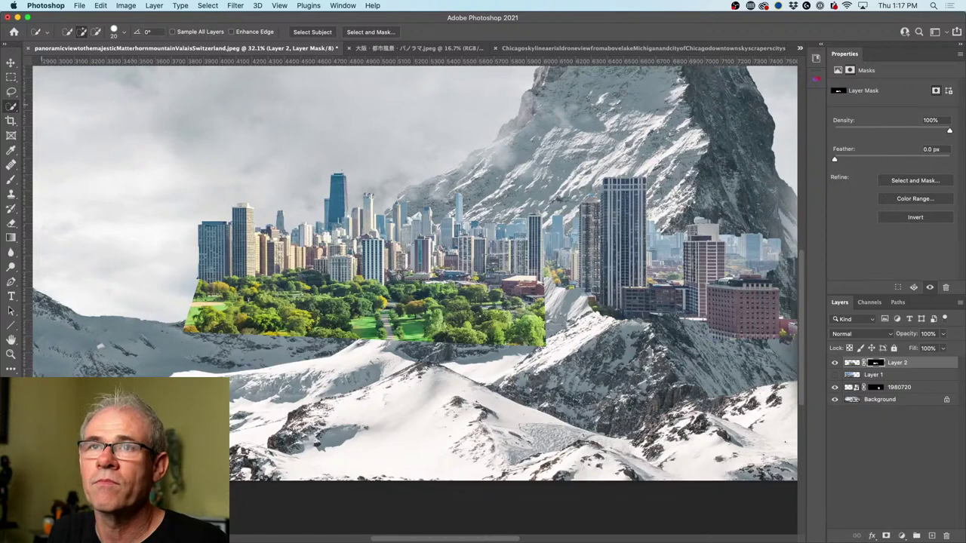
pyautogui.click(11, 62)
pyautogui.scroll(-6, 636, 290)
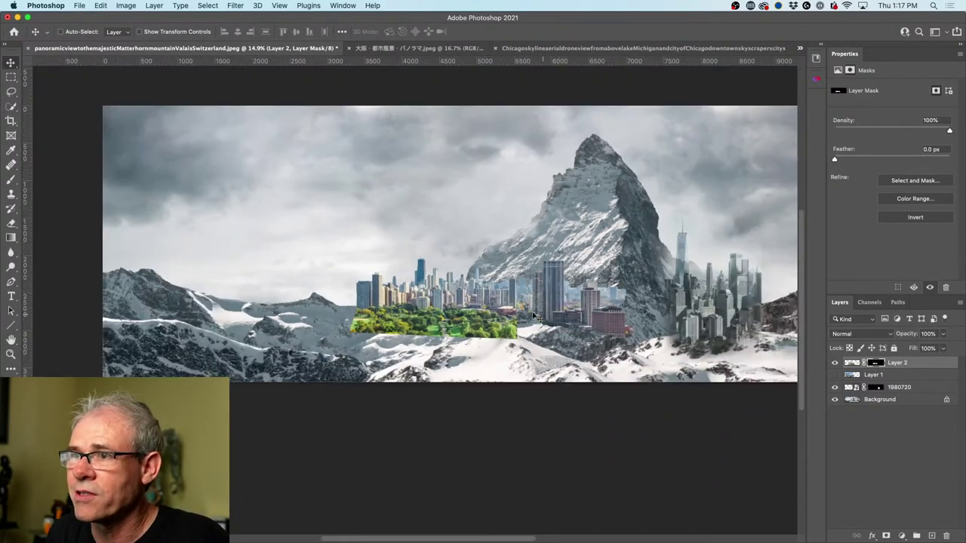
pyautogui.moveTo(532, 315); pyautogui.dragTo(448, 321)
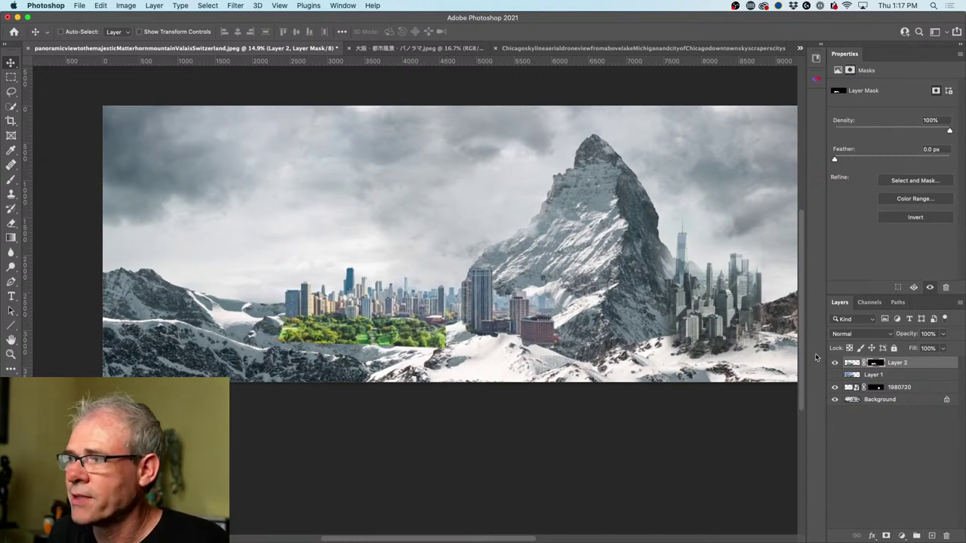
pyautogui.click(11, 354)
pyautogui.moveTo(375, 351); pyautogui.dragTo(562, 353)
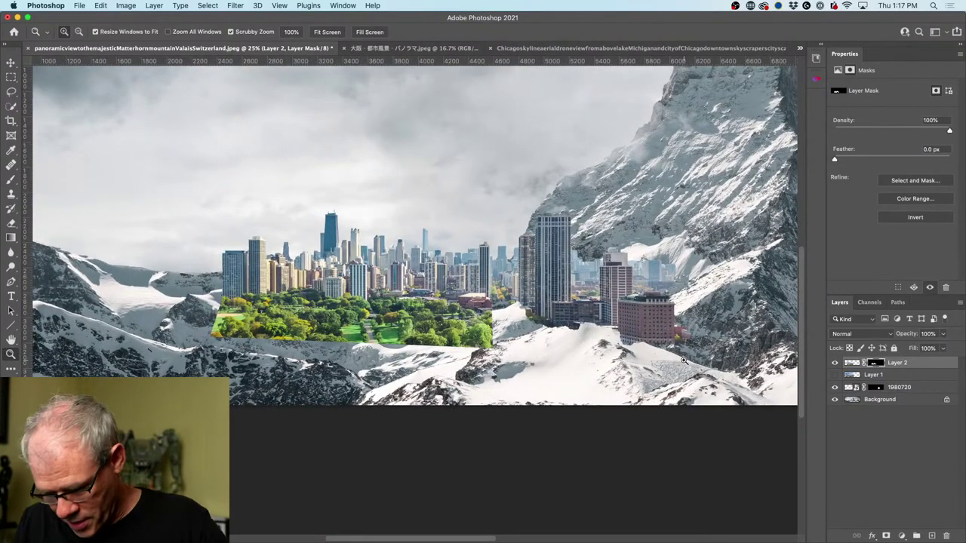
# Step: Paint Layer 2's mask with a soft 150 px brush, fading the Chicago park and skyline base into snow
pyautogui.press('b')
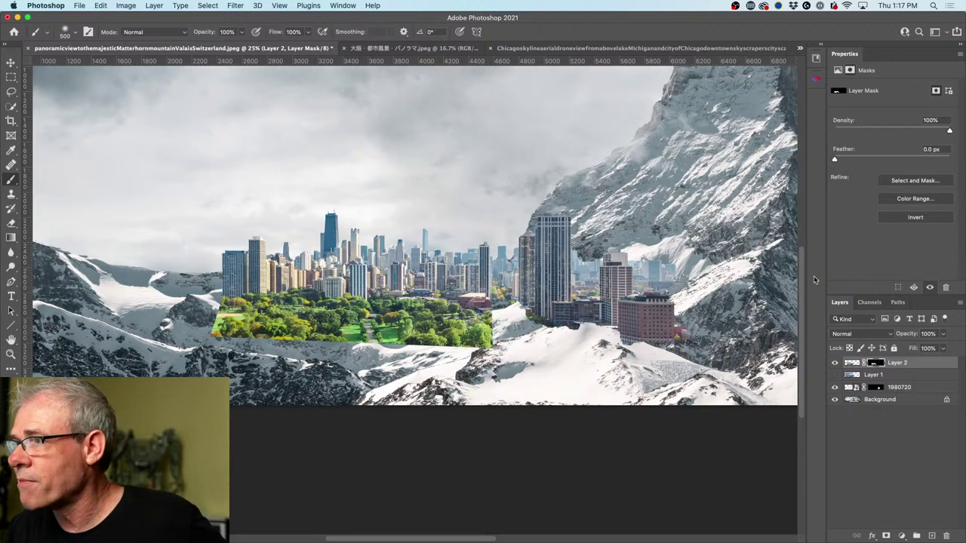
pyautogui.click(852, 363)
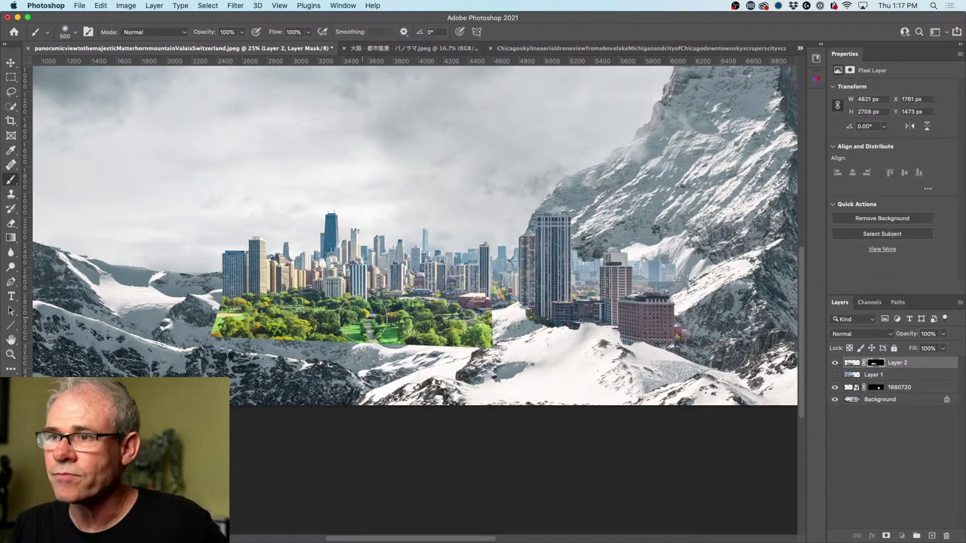
pyautogui.moveTo(210, 352)
pyautogui.mouseDown()
pyautogui.moveTo(504, 333)
pyautogui.moveTo(382, 344)
pyautogui.moveTo(323, 376)
pyautogui.moveTo(455, 345)
pyautogui.moveTo(509, 352)
pyautogui.moveTo(503, 340)
pyautogui.moveTo(431, 353)
pyautogui.moveTo(246, 341)
pyautogui.moveTo(492, 358)
pyautogui.moveTo(292, 353)
pyautogui.moveTo(524, 336)
pyautogui.moveTo(358, 346)
pyautogui.moveTo(419, 346)
pyautogui.mouseUp()
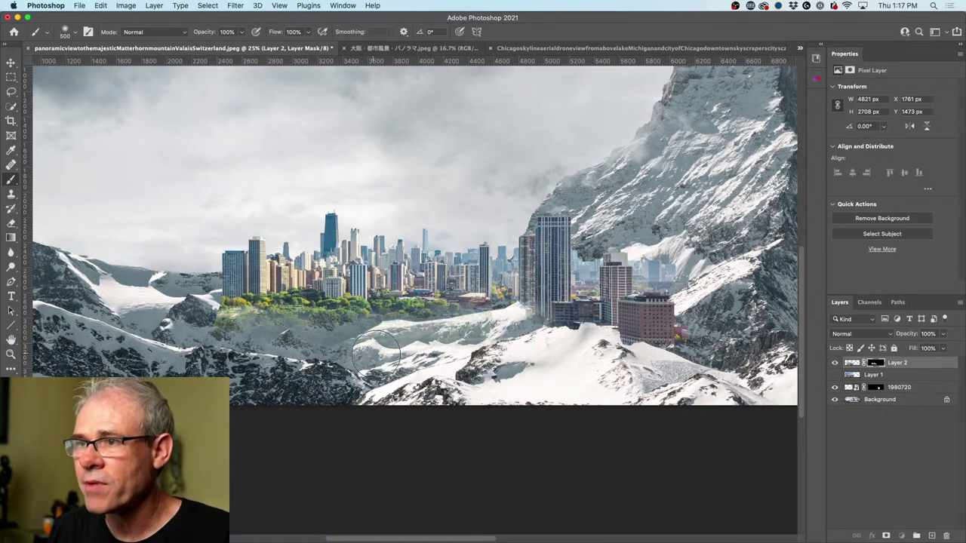
pyautogui.press('[')
pyautogui.press('[')
pyautogui.press('[')
pyautogui.press('[')
pyautogui.press('[')
pyautogui.press('[')
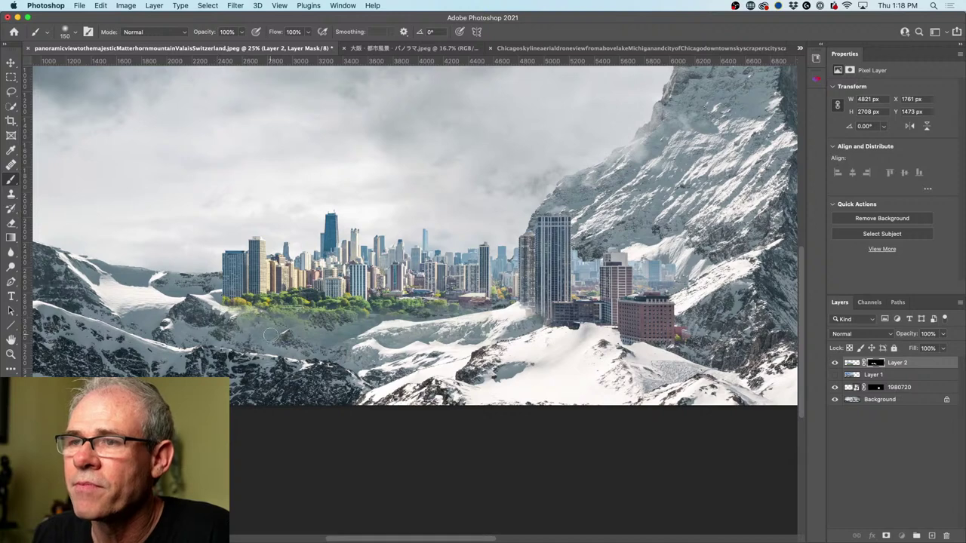
pyautogui.moveTo(270, 335); pyautogui.dragTo(281, 317)
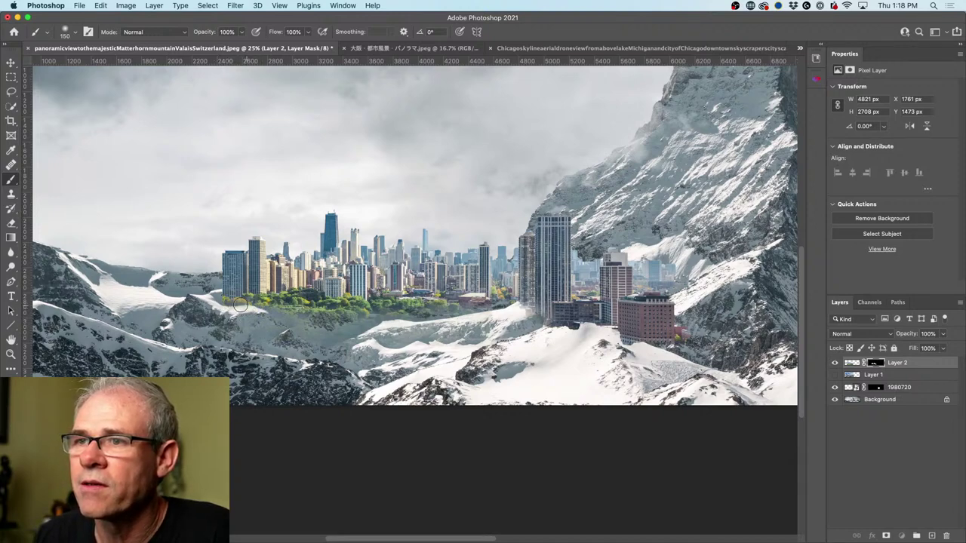
pyautogui.moveTo(245, 303)
pyautogui.mouseDown()
pyautogui.moveTo(325, 317)
pyautogui.moveTo(325, 306)
pyautogui.moveTo(344, 315)
pyautogui.moveTo(368, 309)
pyautogui.moveTo(346, 311)
pyautogui.mouseUp()
pyautogui.moveTo(285, 303); pyautogui.dragTo(432, 314)
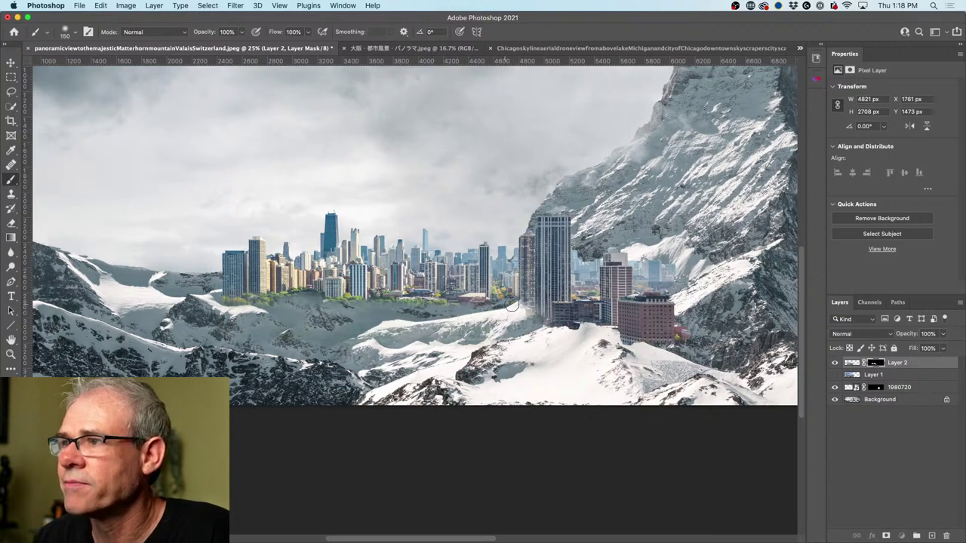
pyautogui.moveTo(511, 305)
pyautogui.mouseDown()
pyautogui.moveTo(504, 319)
pyautogui.moveTo(525, 317)
pyautogui.moveTo(512, 310)
pyautogui.moveTo(550, 344)
pyautogui.moveTo(577, 326)
pyautogui.moveTo(581, 335)
pyautogui.moveTo(599, 325)
pyautogui.moveTo(587, 335)
pyautogui.moveTo(598, 334)
pyautogui.moveTo(596, 324)
pyautogui.moveTo(618, 347)
pyautogui.moveTo(618, 338)
pyautogui.mouseUp()
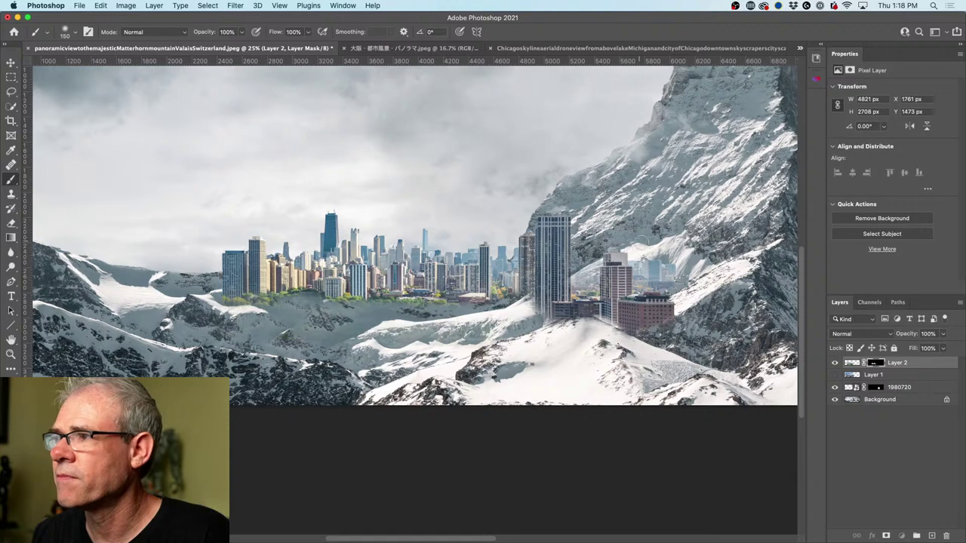
pyautogui.moveTo(651, 251)
pyautogui.mouseDown()
pyautogui.moveTo(641, 286)
pyautogui.moveTo(668, 269)
pyautogui.mouseUp()
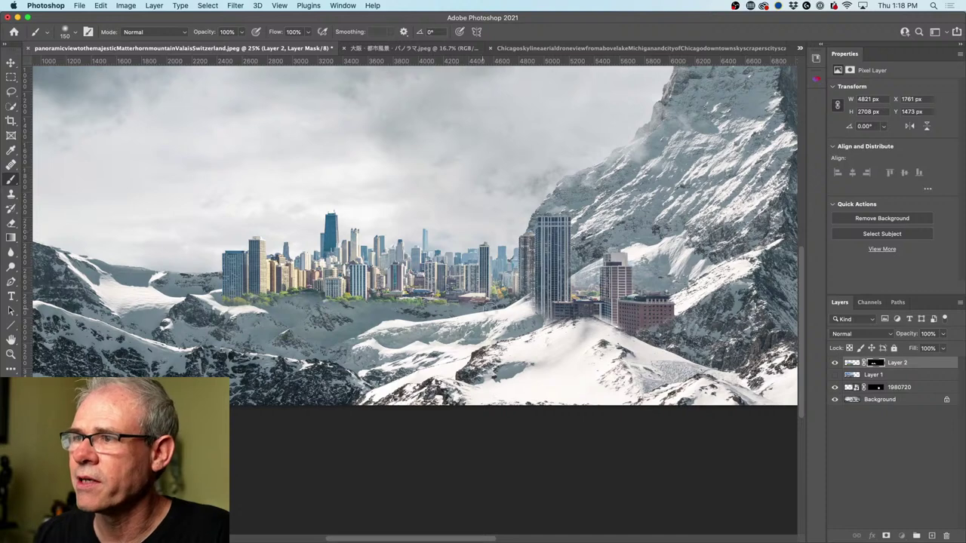
pyautogui.moveTo(453, 300); pyautogui.dragTo(235, 297)
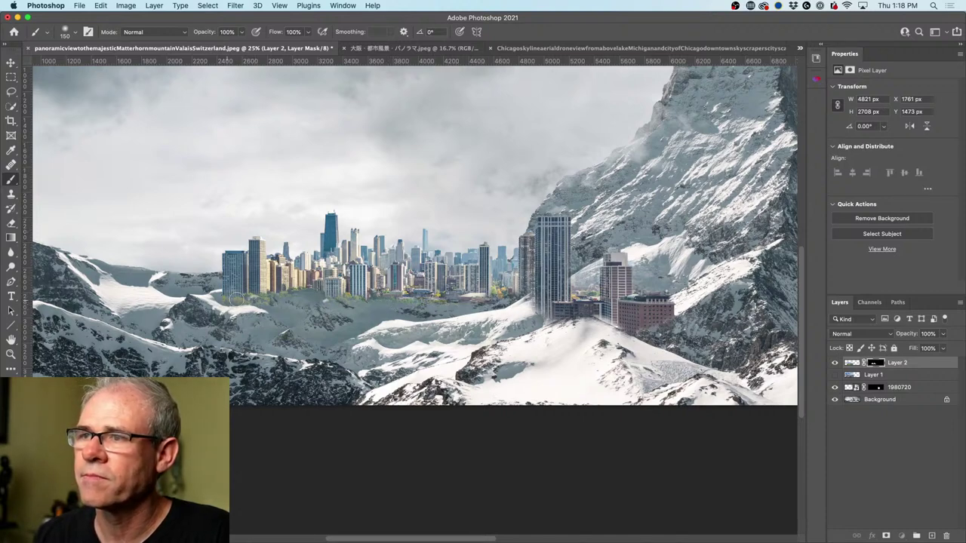
pyautogui.press('super+0')
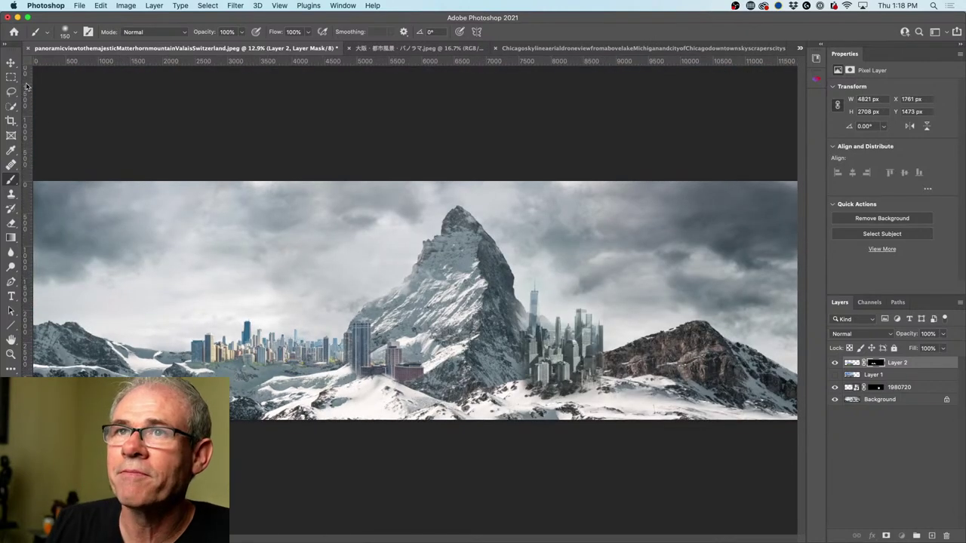
# Step: Target the 1980720 layer's mask and toggle the layer's visibility to compare it with the scene
pyautogui.click(10, 62)
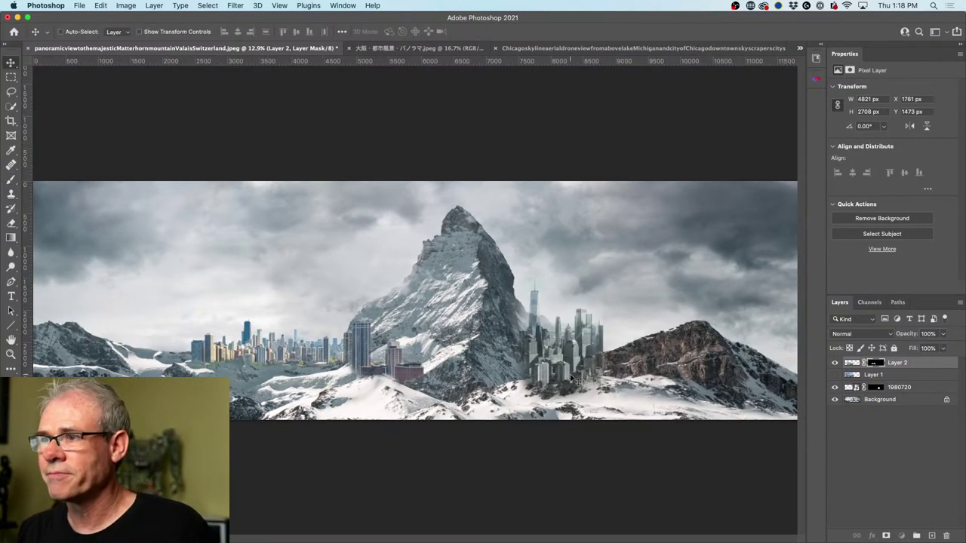
pyautogui.click(877, 387)
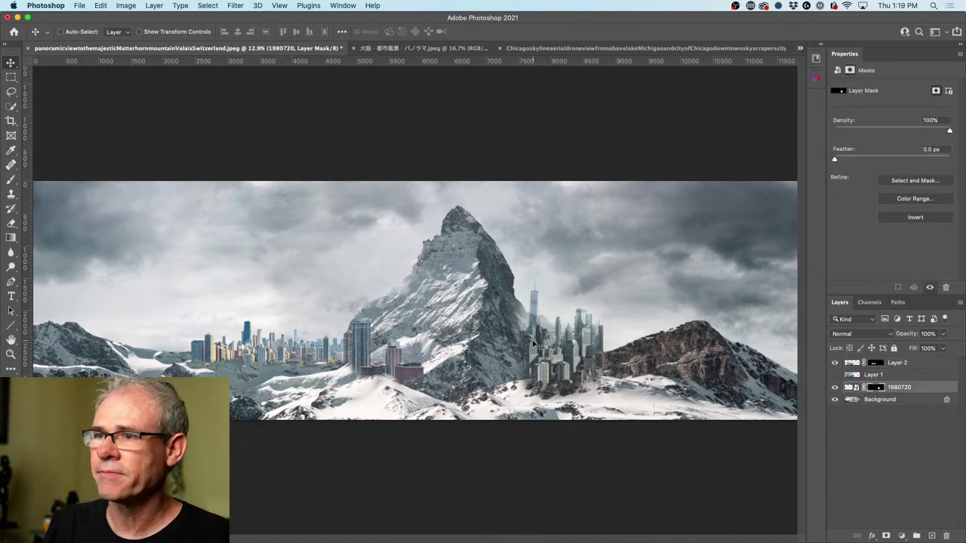
pyautogui.scroll(5, 533, 344)
pyautogui.scroll(-2, 533, 344)
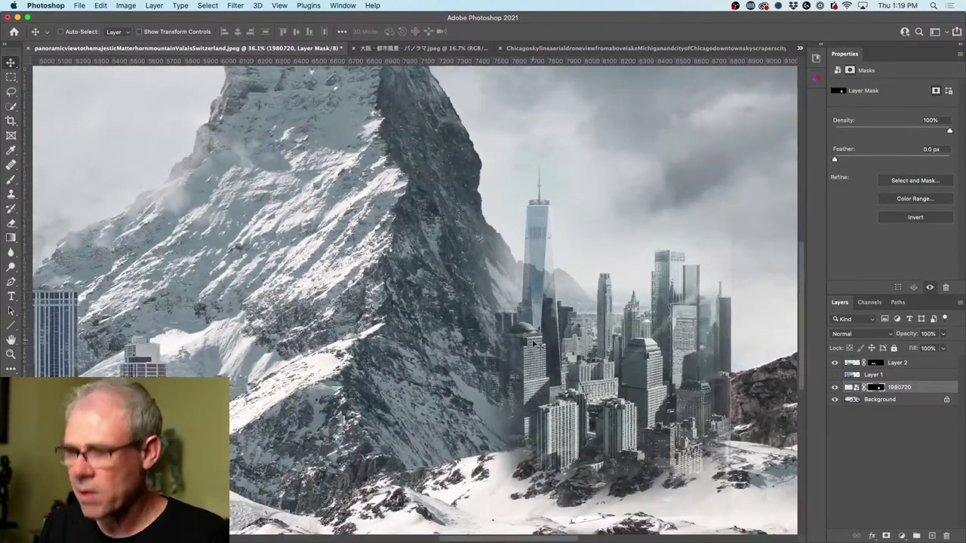
pyautogui.press('b')
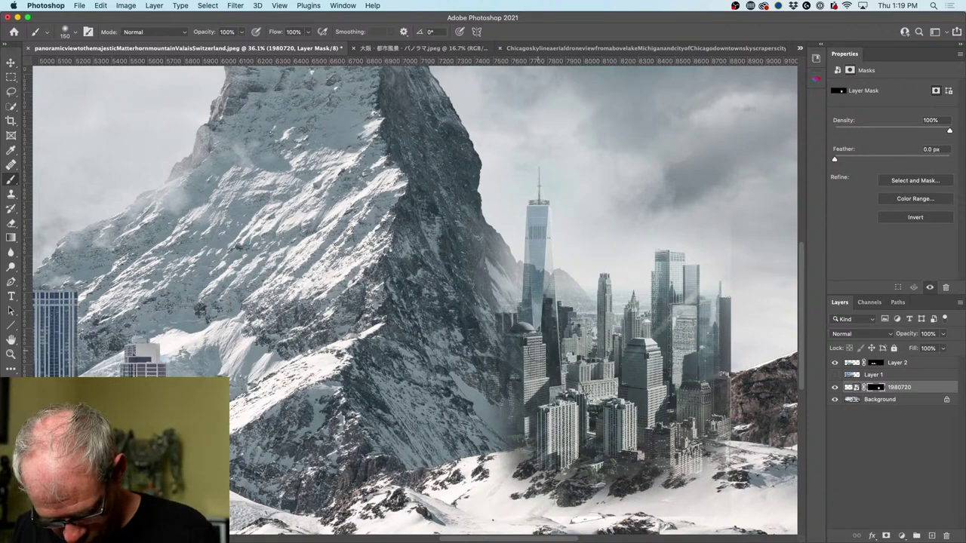
pyautogui.click(834, 388)
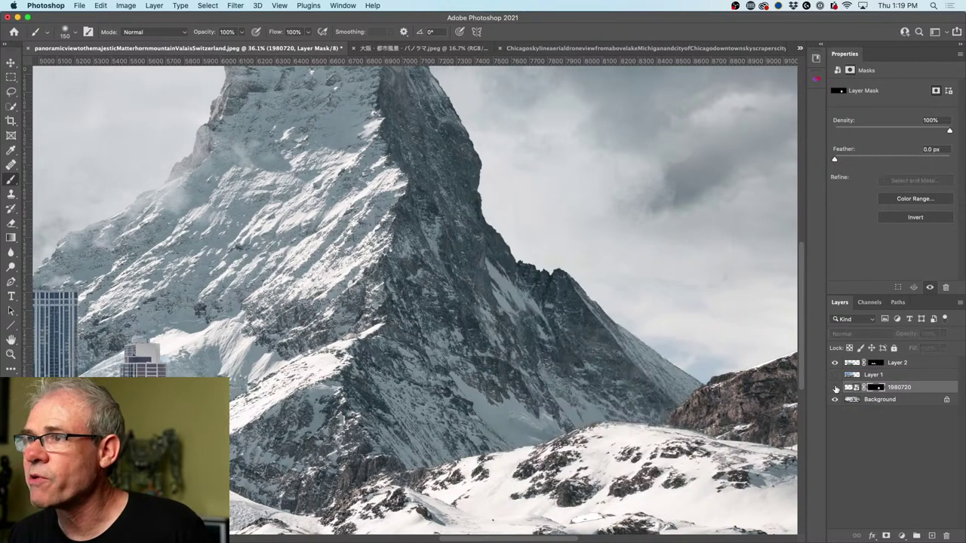
pyautogui.click(835, 387)
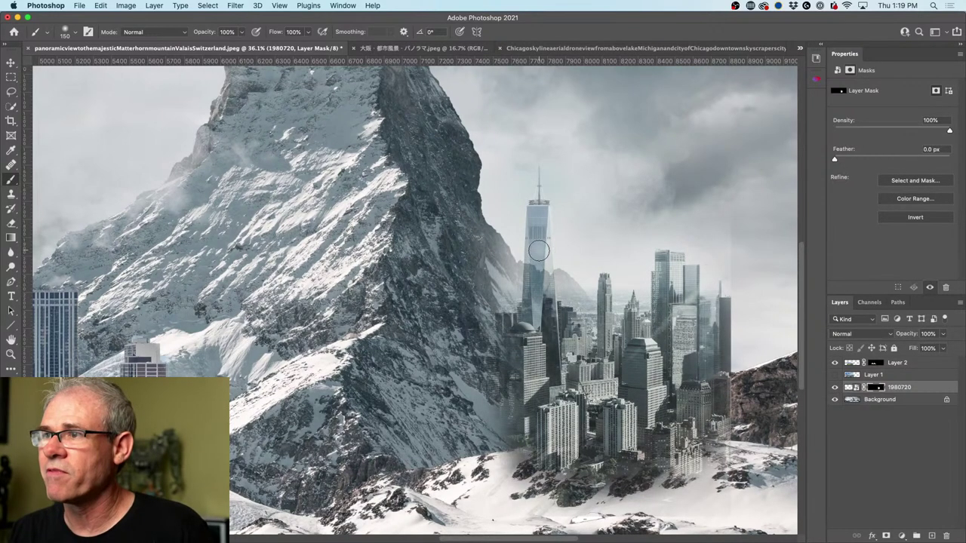
# Step: Mask the tower and blend the lower buildings into the snowy slope, undoing one stray stroke
pyautogui.moveTo(537, 254); pyautogui.dragTo(541, 284)
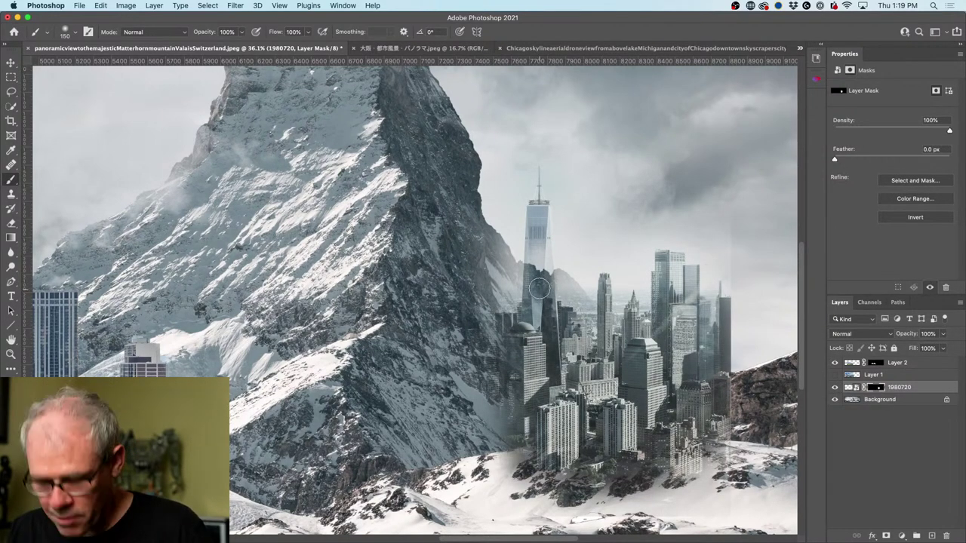
pyautogui.press('super+z')
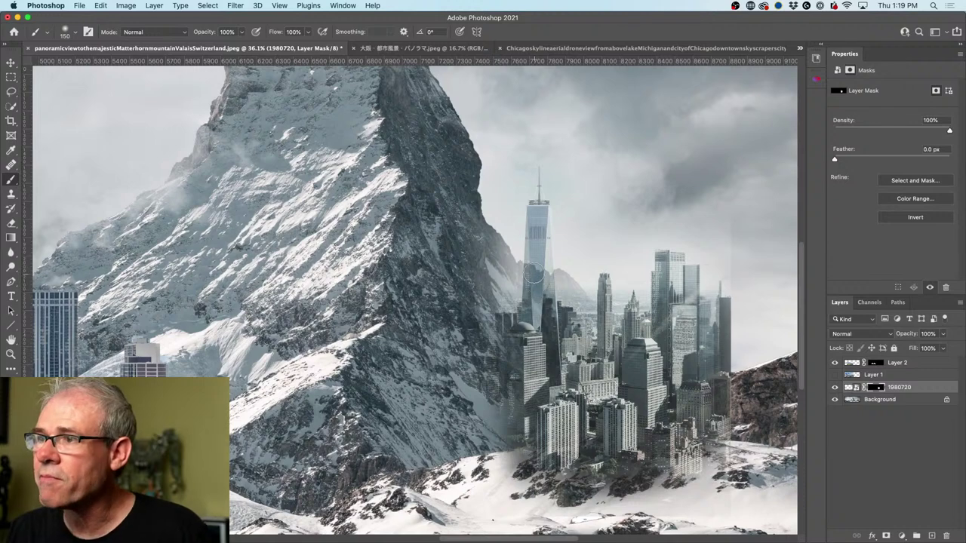
pyautogui.moveTo(533, 276)
pyautogui.mouseDown()
pyautogui.moveTo(537, 303)
pyautogui.moveTo(534, 264)
pyautogui.moveTo(539, 334)
pyautogui.moveTo(533, 270)
pyautogui.moveTo(535, 332)
pyautogui.mouseUp()
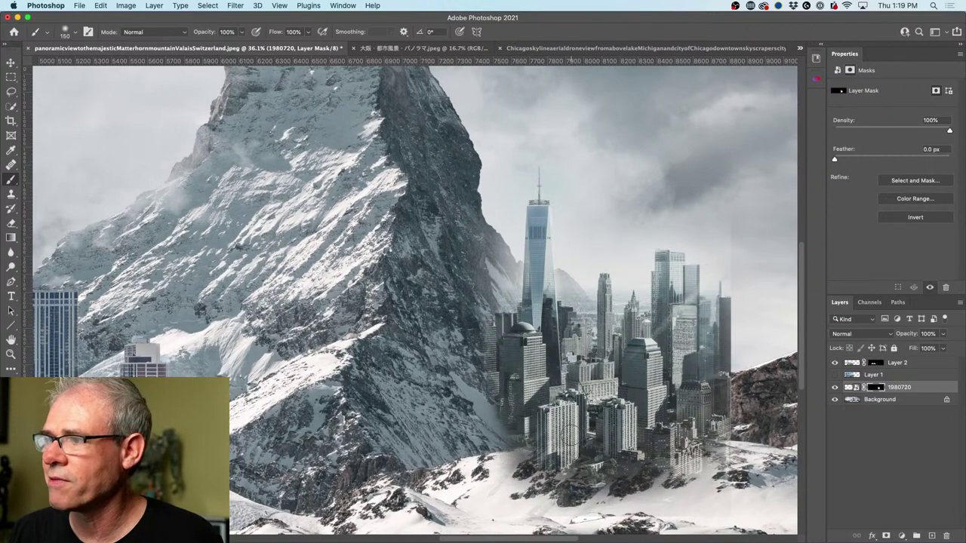
pyautogui.moveTo(568, 427)
pyautogui.mouseDown()
pyautogui.moveTo(538, 424)
pyautogui.moveTo(515, 386)
pyautogui.moveTo(511, 403)
pyautogui.moveTo(498, 361)
pyautogui.moveTo(494, 372)
pyautogui.moveTo(479, 340)
pyautogui.mouseUp()
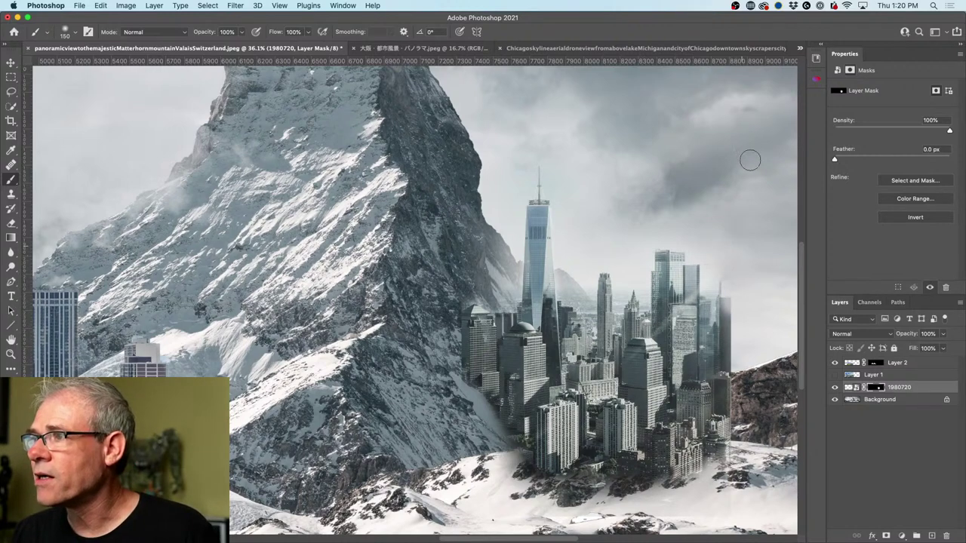
# Step: Use a smaller 80 px brush at 92% hardness to mask the city's right edge into the sky
pyautogui.press('[')
pyautogui.press('[')
pyautogui.press('[')
pyautogui.press('[')
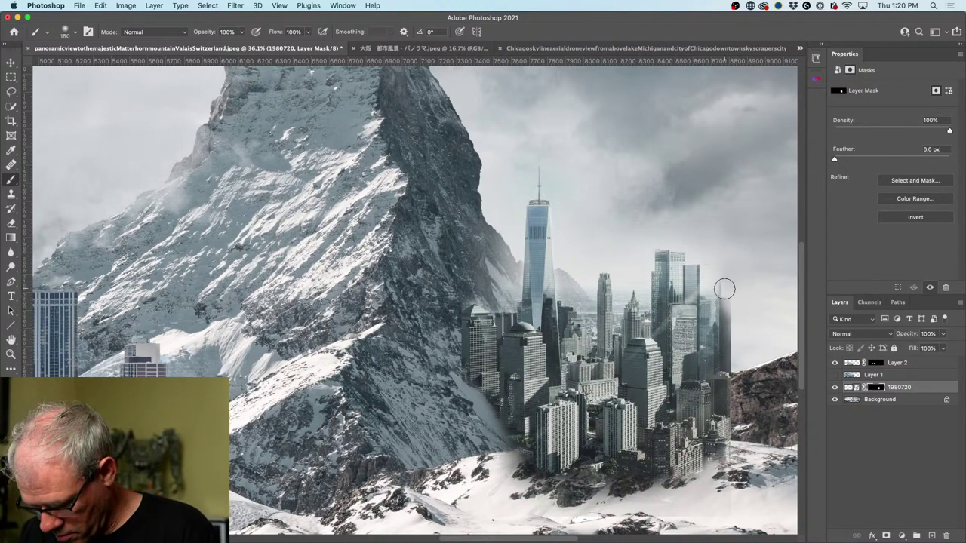
pyautogui.moveTo(729, 324)
pyautogui.mouseDown()
pyautogui.moveTo(729, 347)
pyautogui.moveTo(726, 280)
pyautogui.moveTo(729, 368)
pyautogui.moveTo(727, 307)
pyautogui.moveTo(725, 358)
pyautogui.mouseUp()
pyautogui.moveTo(725, 337)
pyautogui.mouseDown()
pyautogui.moveTo(725, 368)
pyautogui.moveTo(725, 326)
pyautogui.moveTo(723, 371)
pyautogui.moveTo(726, 289)
pyautogui.mouseUp()
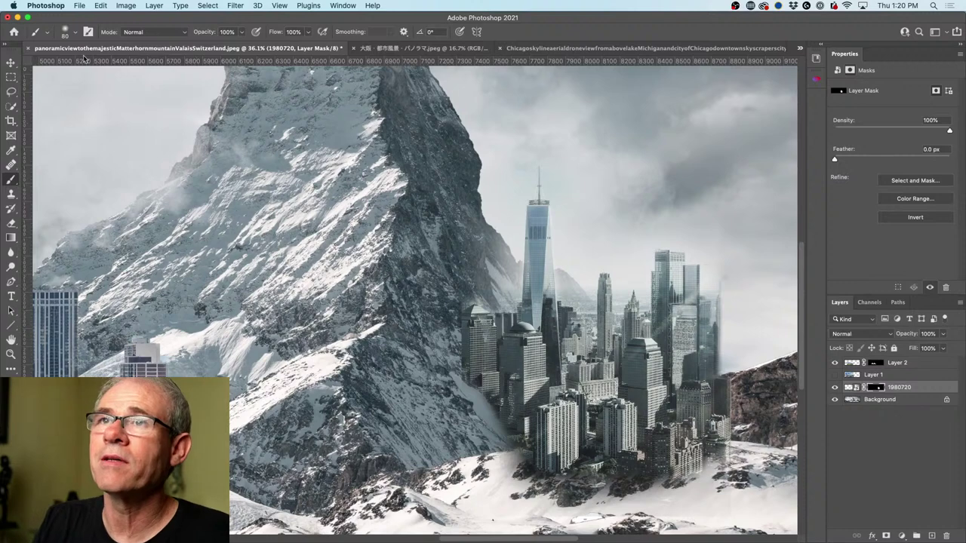
pyautogui.click(74, 33)
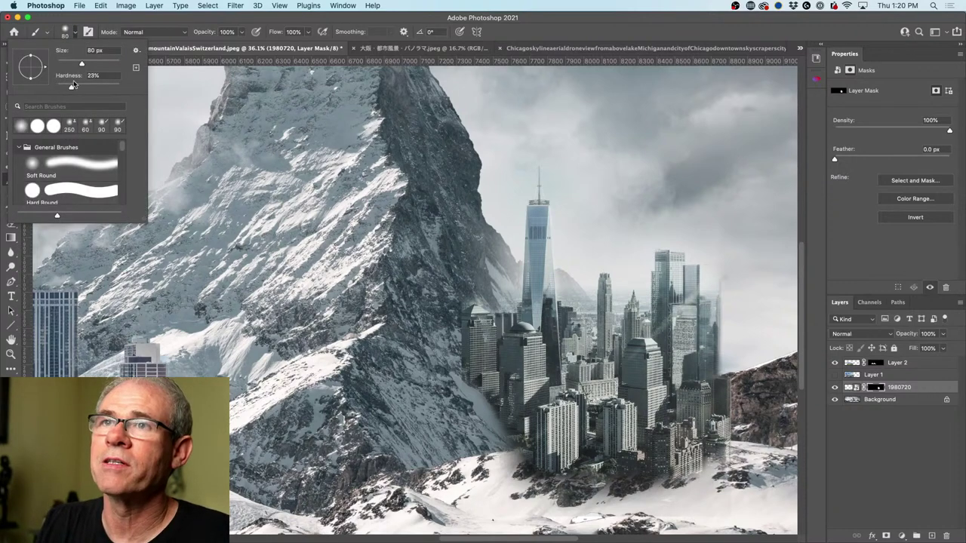
pyautogui.moveTo(72, 84); pyautogui.dragTo(115, 89)
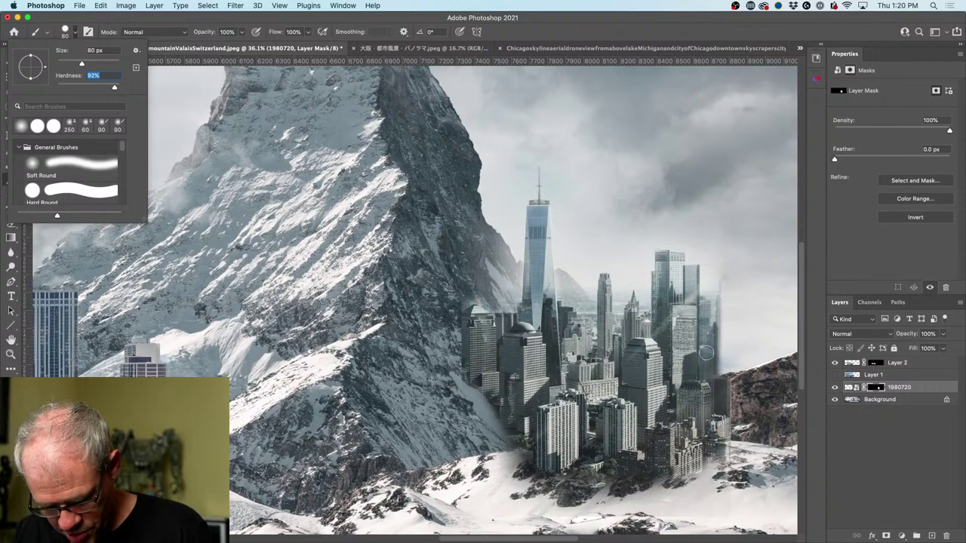
pyautogui.press('Return')
pyautogui.moveTo(707, 273)
pyautogui.mouseDown()
pyautogui.moveTo(709, 348)
pyautogui.moveTo(713, 271)
pyautogui.moveTo(700, 276)
pyautogui.moveTo(727, 295)
pyautogui.mouseUp()
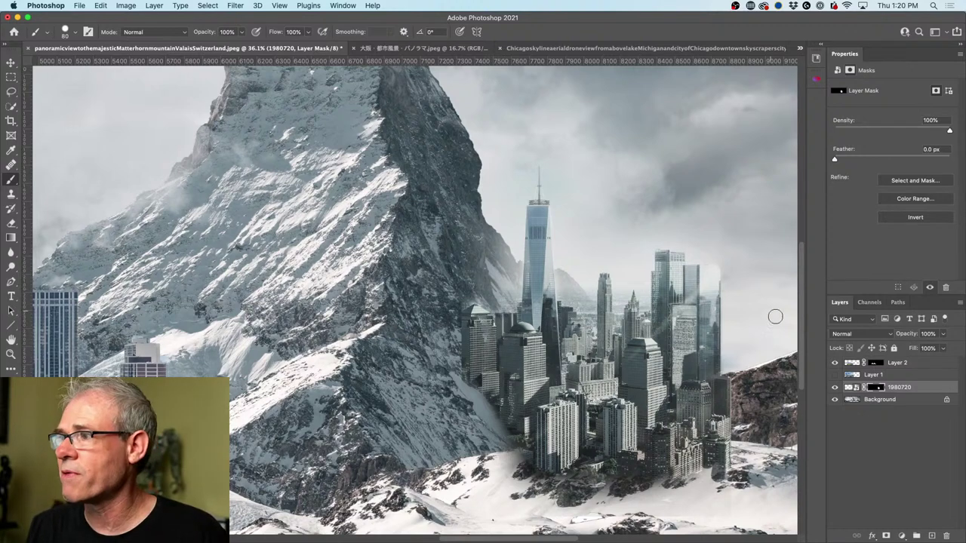
# Step: Mask along the Matterhorn's right ridge with a smaller brush so the rock sits in front of the towers
pyautogui.press('[')
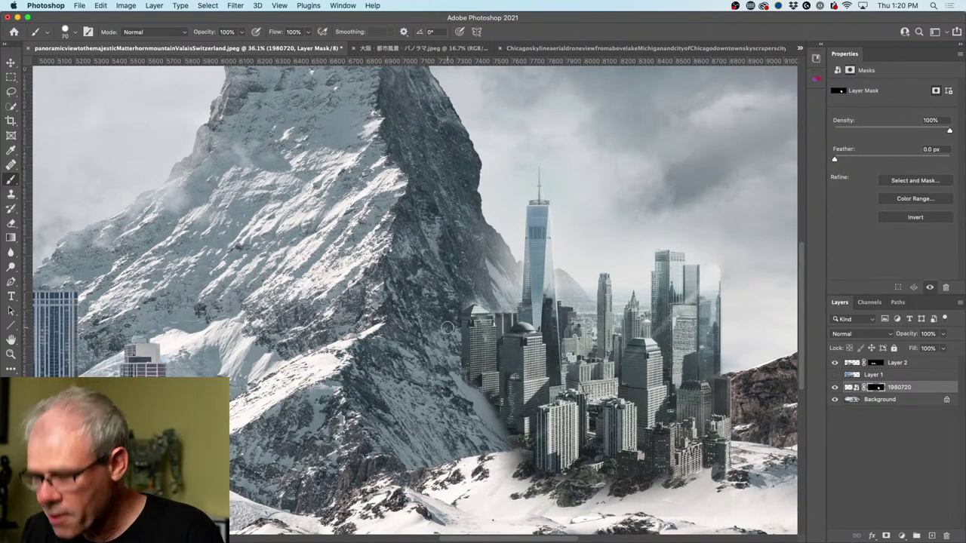
pyautogui.press('[')
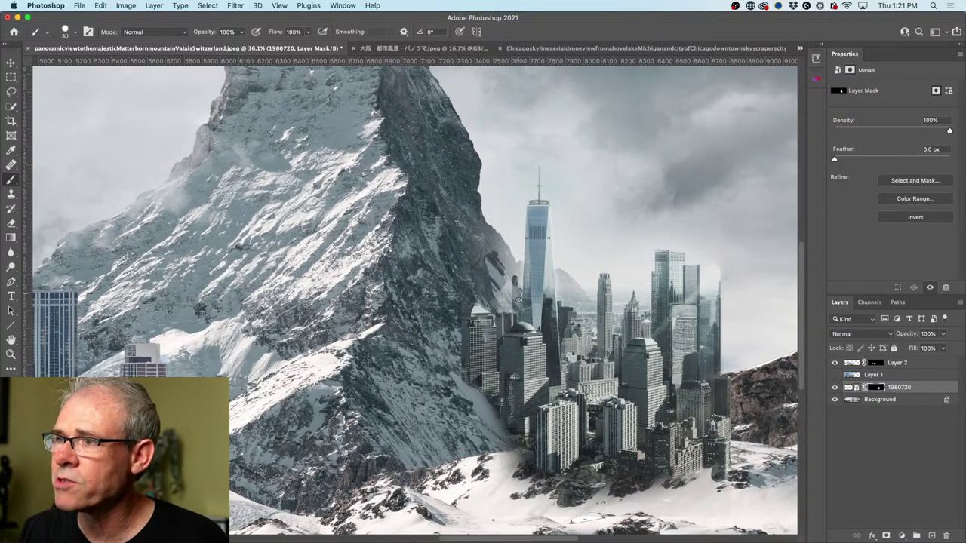
pyautogui.moveTo(520, 264); pyautogui.dragTo(475, 221)
pyautogui.press(']')
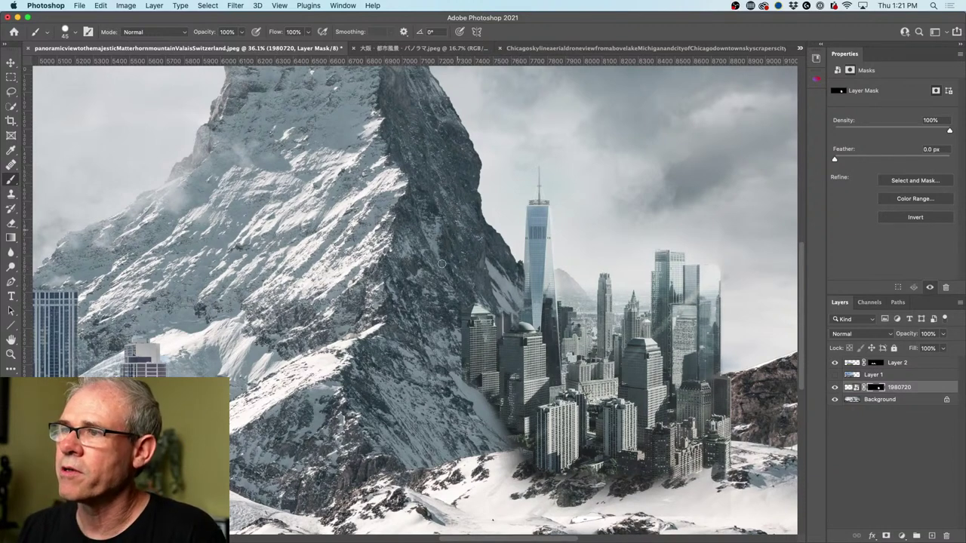
pyautogui.moveTo(558, 270)
pyautogui.mouseDown()
pyautogui.moveTo(560, 290)
pyautogui.moveTo(566, 276)
pyautogui.moveTo(577, 309)
pyautogui.moveTo(578, 294)
pyautogui.moveTo(589, 306)
pyautogui.moveTo(592, 313)
pyautogui.moveTo(577, 299)
pyautogui.moveTo(572, 308)
pyautogui.moveTo(560, 291)
pyautogui.moveTo(589, 317)
pyautogui.moveTo(595, 341)
pyautogui.mouseUp()
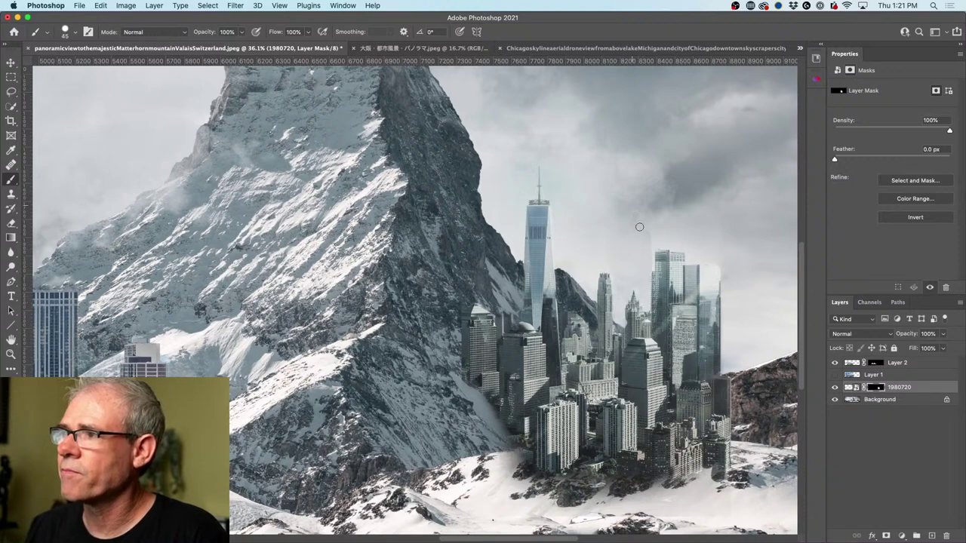
pyautogui.press(']')
pyautogui.press(']')
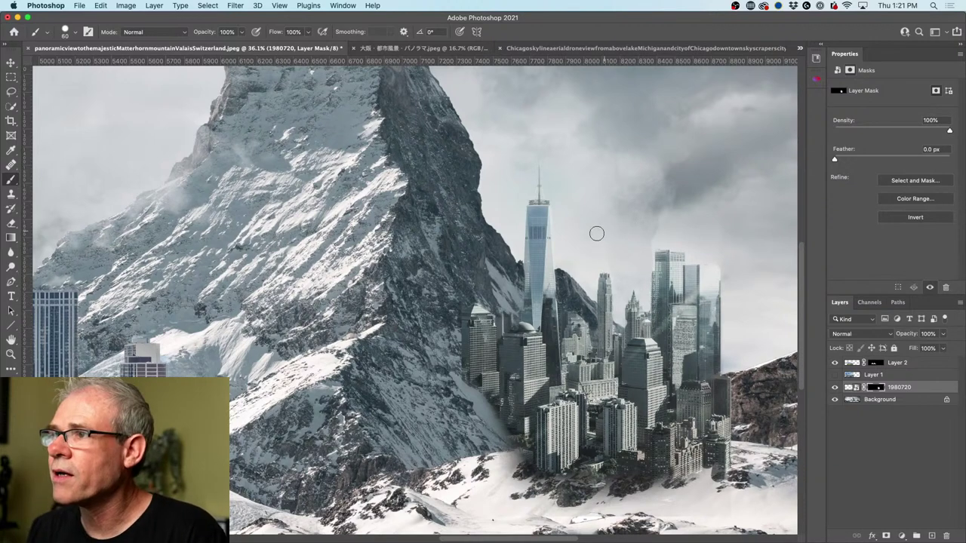
pyautogui.press(']')
pyautogui.press(']')
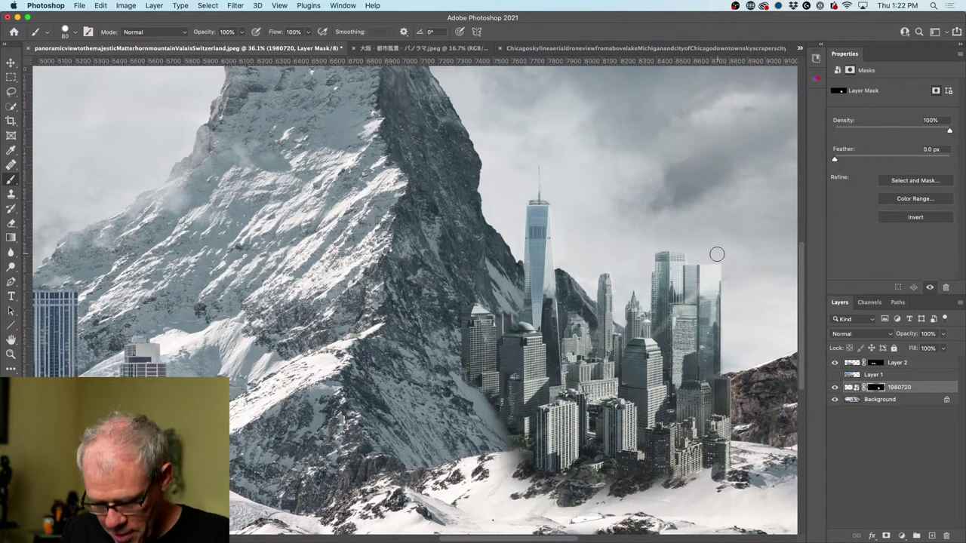
pyautogui.press('super+0')
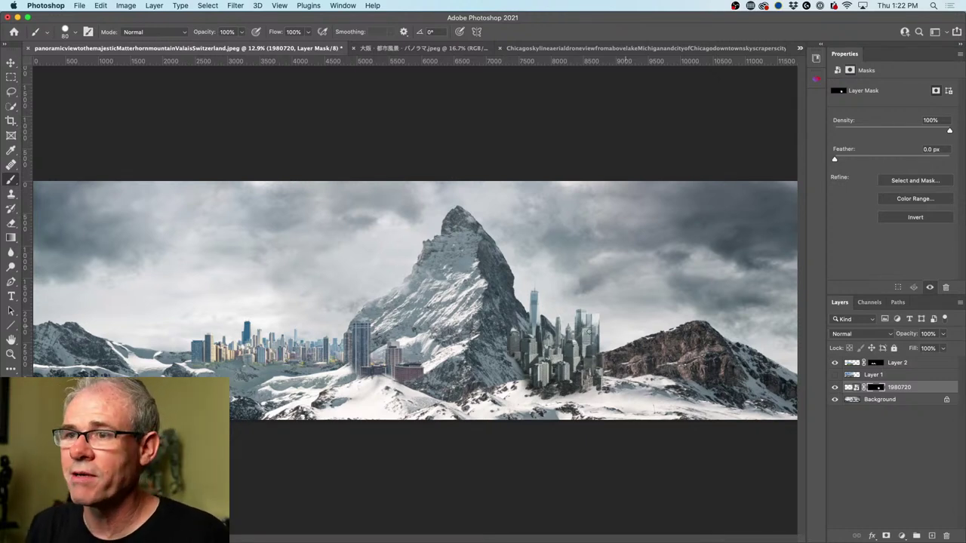
pyautogui.click(11, 62)
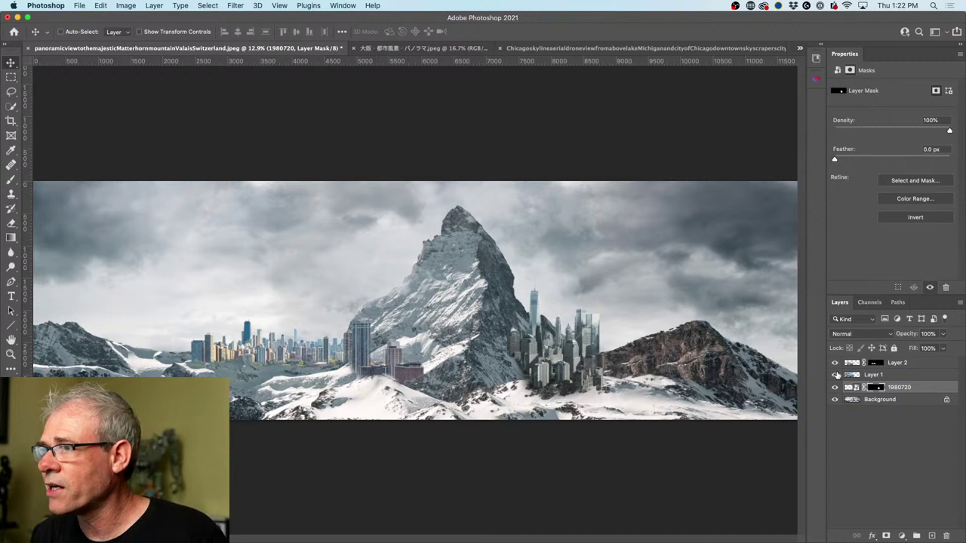
# Step: Show the Osaka Layer 1 alone at 50% opacity, hiding Layer 2 and 1980720
pyautogui.click(834, 375)
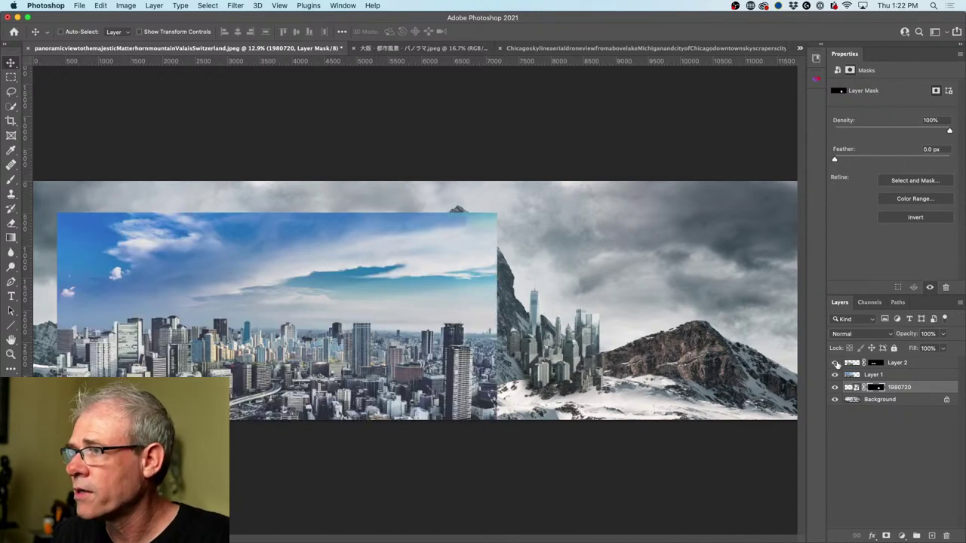
pyautogui.click(836, 363)
pyautogui.click(834, 387)
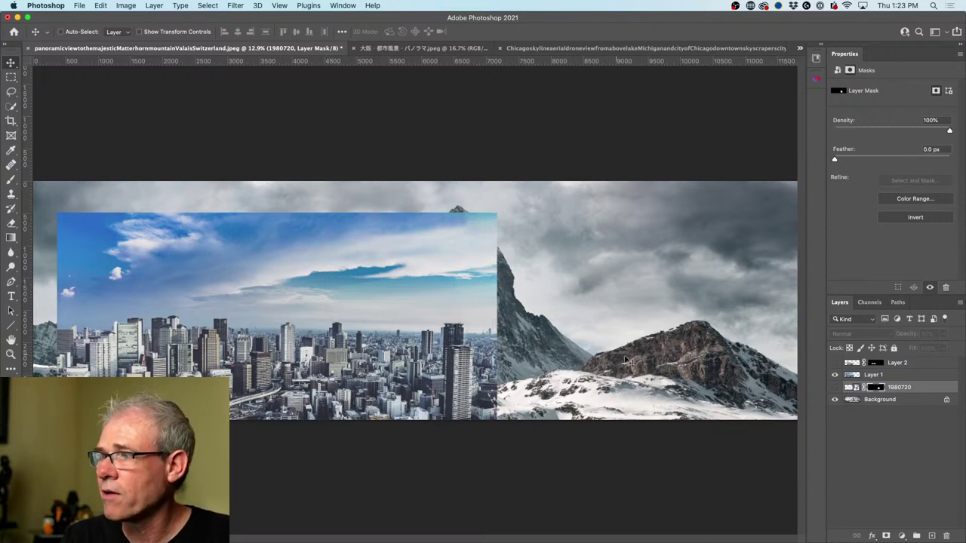
pyautogui.click(875, 375)
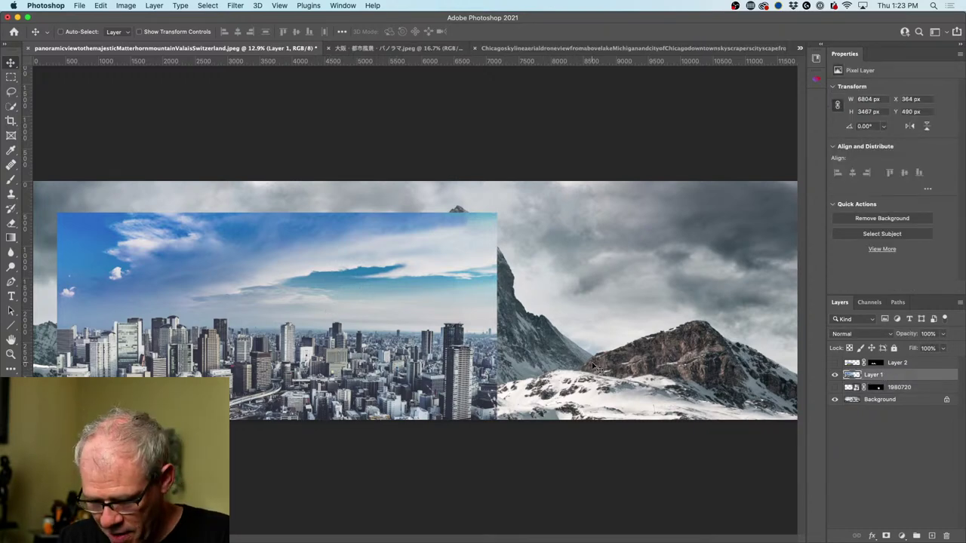
pyautogui.press('5')
pyautogui.moveTo(329, 359); pyautogui.dragTo(367, 314)
# Step: Scale the Osaka image to about 69% and place it over the Matterhorn's base
pyautogui.press('super+t')
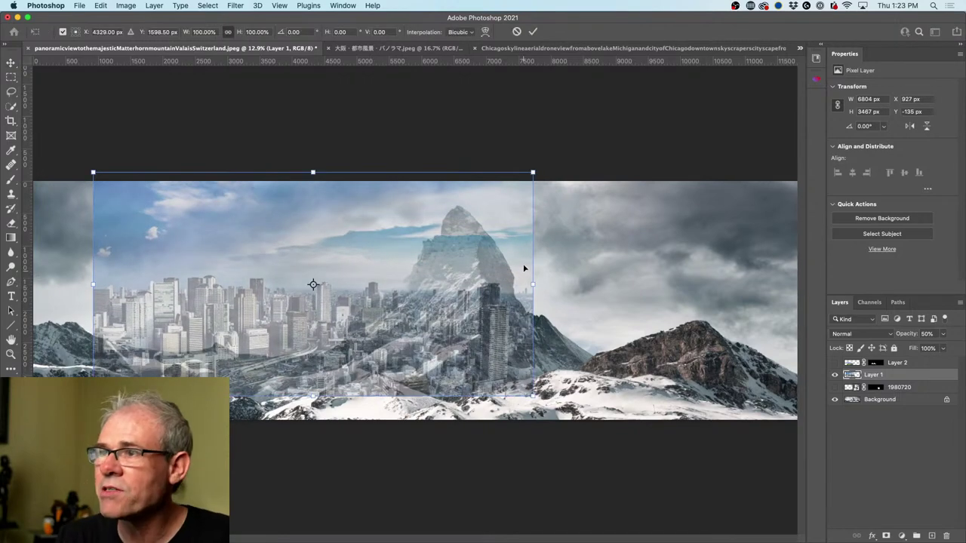
pyautogui.moveTo(533, 172); pyautogui.dragTo(402, 254)
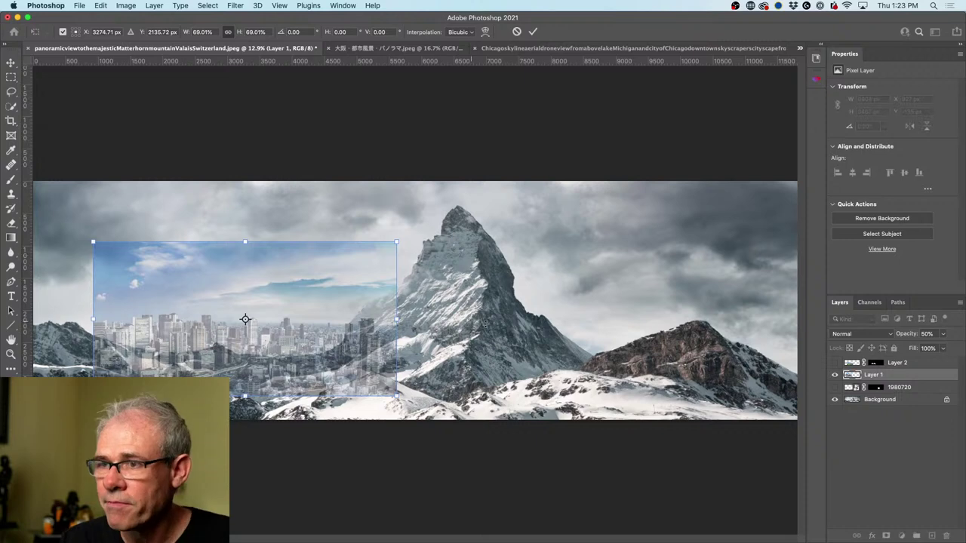
pyautogui.press('Return')
pyautogui.moveTo(344, 337); pyautogui.dragTo(555, 347)
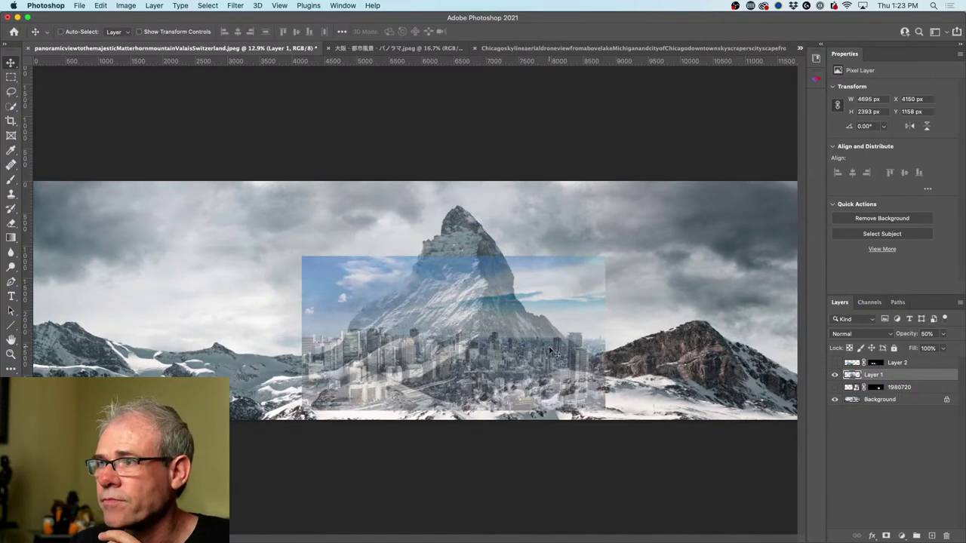
# Step: Show Layer 2 and 1980720 again and return Layer 1 to 100% opacity
pyautogui.click(835, 363)
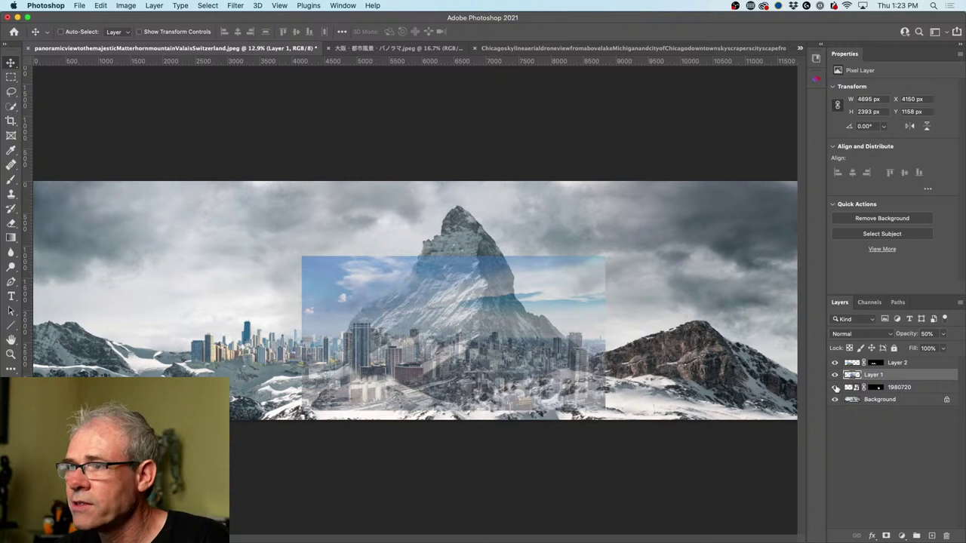
pyautogui.click(835, 387)
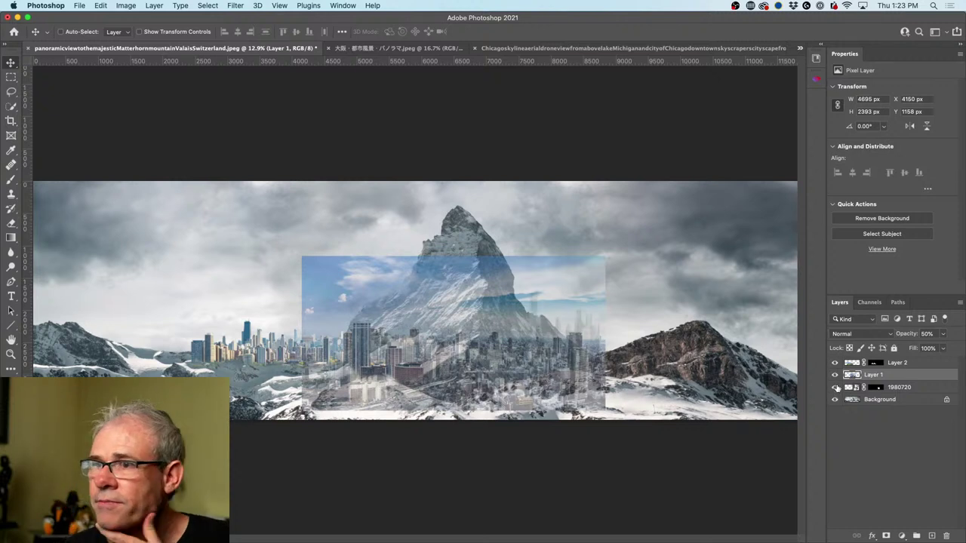
pyautogui.click(890, 387)
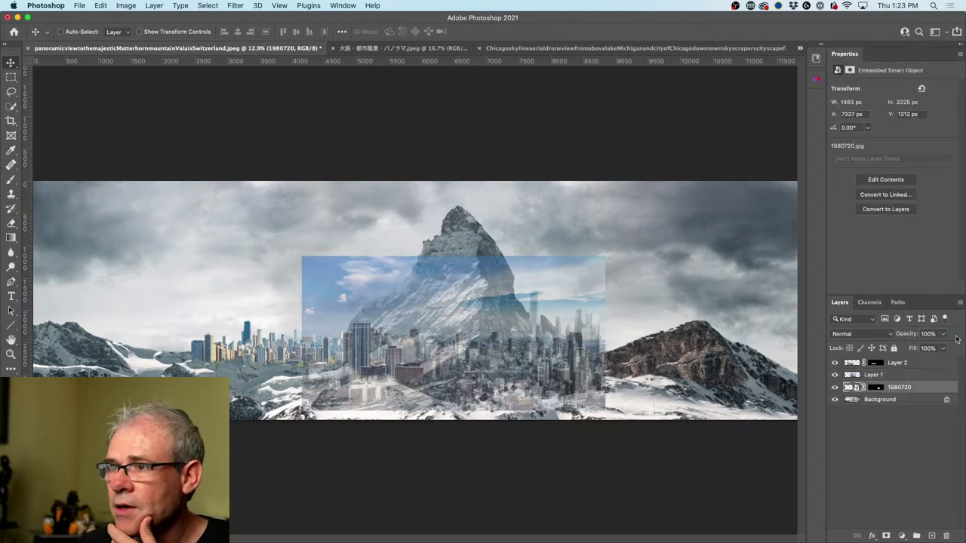
pyautogui.click(885, 374)
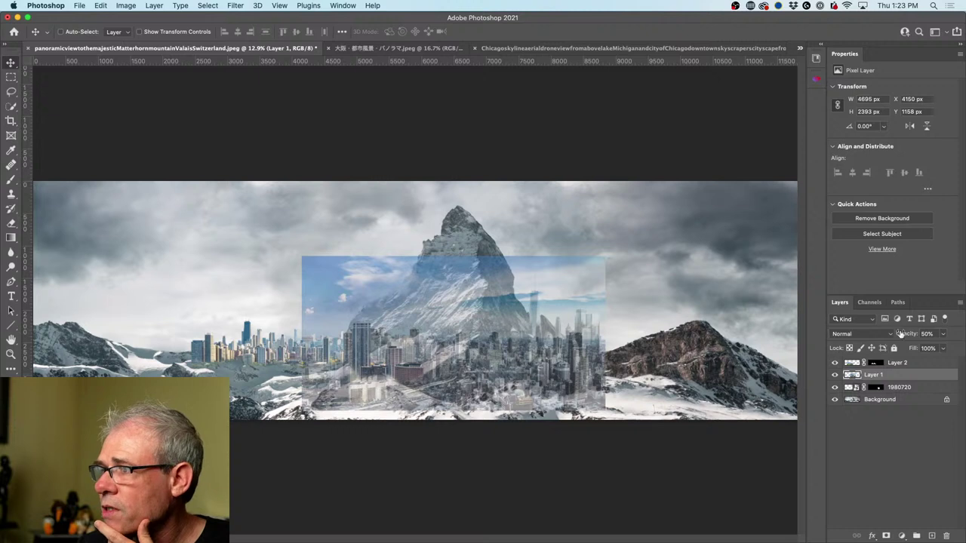
pyautogui.moveTo(900, 334); pyautogui.dragTo(922, 341)
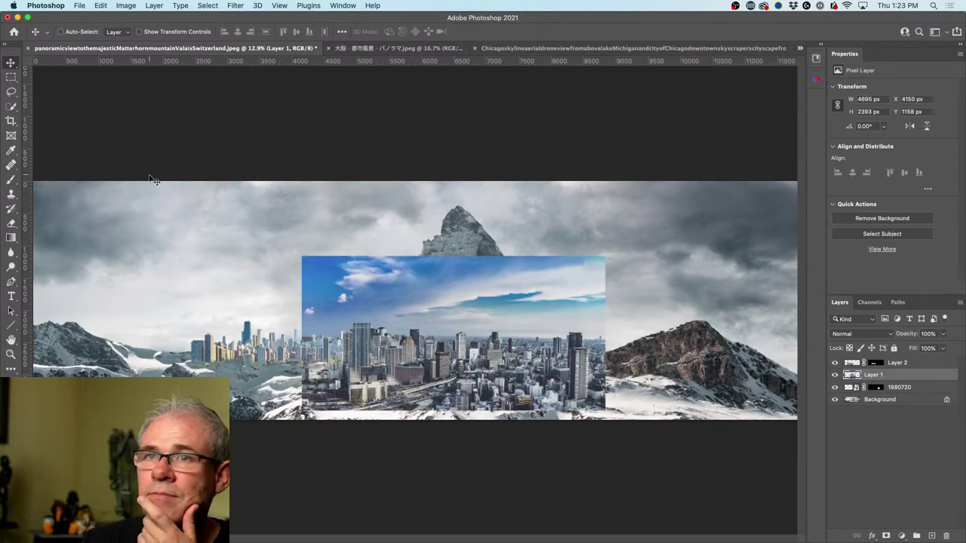
# Step: Select the Osaka skyline buildings with Quick Selection after discarding an initial sky selection
pyautogui.click(12, 106)
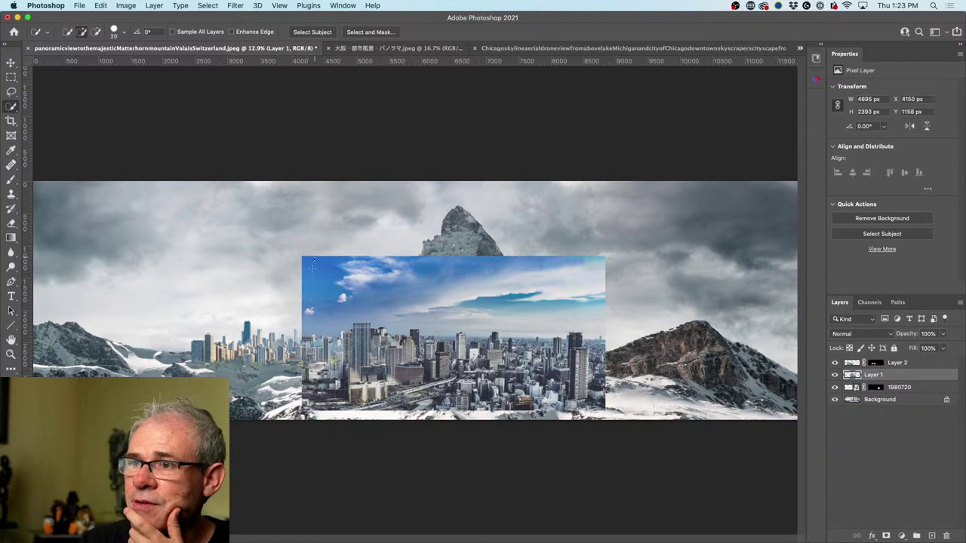
pyautogui.moveTo(311, 268)
pyautogui.mouseDown()
pyautogui.moveTo(328, 301)
pyautogui.moveTo(367, 332)
pyautogui.moveTo(452, 294)
pyautogui.mouseUp()
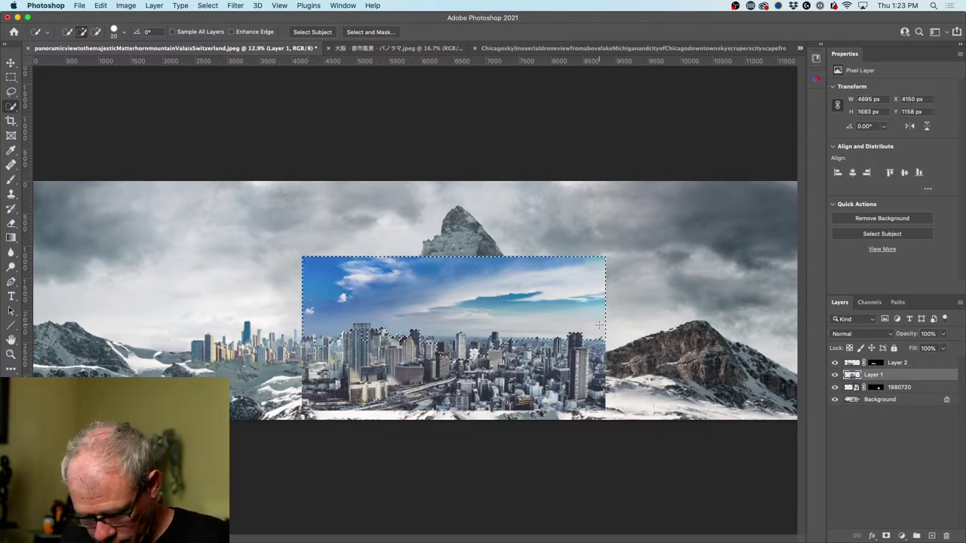
pyautogui.scroll(6, 475, 300)
pyautogui.scroll(-3, 476, 300)
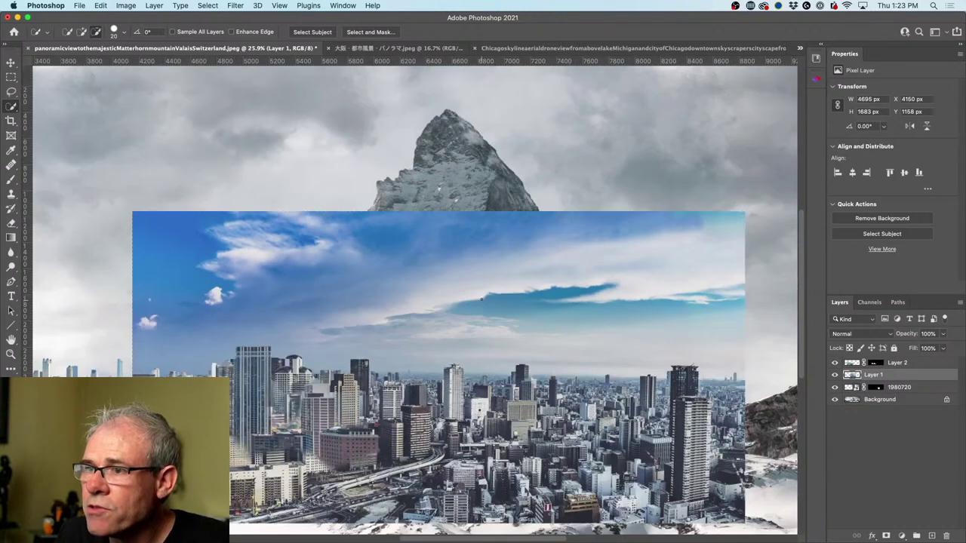
pyautogui.scroll(-1, 487, 299)
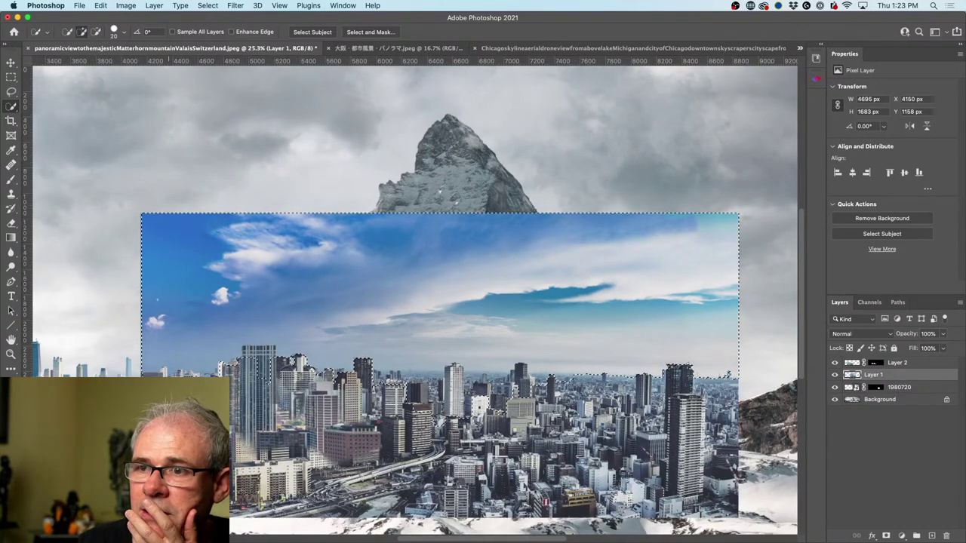
pyautogui.press('super+d')
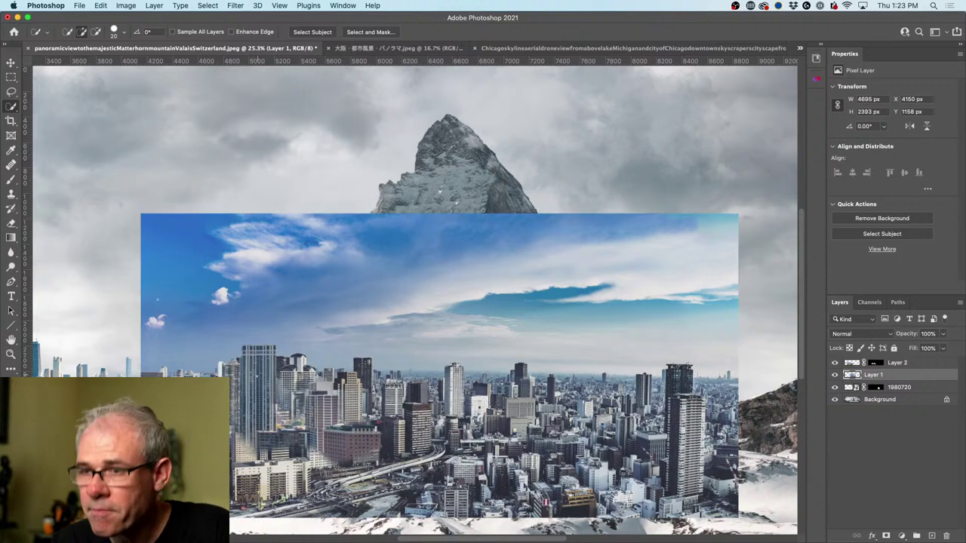
pyautogui.moveTo(224, 369); pyautogui.dragTo(264, 374)
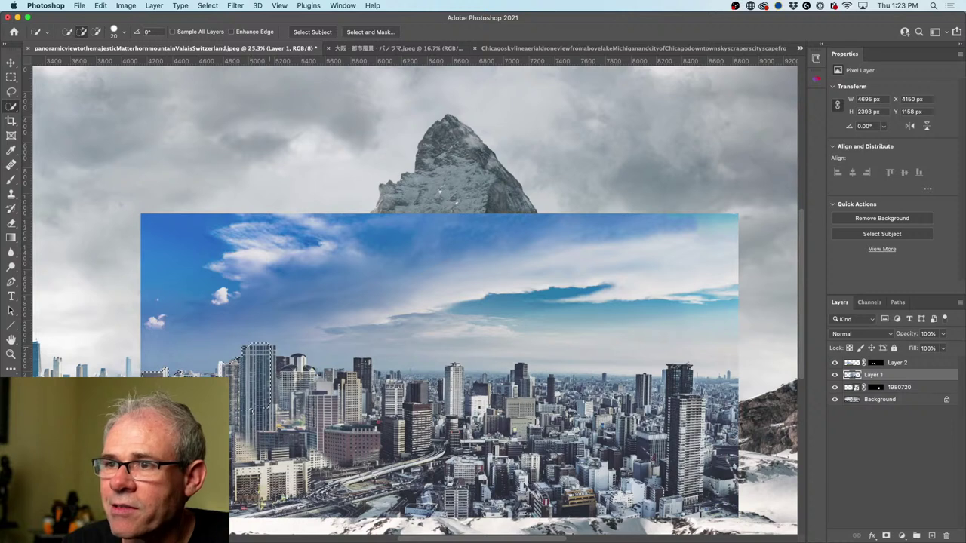
pyautogui.moveTo(261, 349)
pyautogui.mouseDown()
pyautogui.moveTo(302, 374)
pyautogui.moveTo(347, 381)
pyautogui.moveTo(363, 371)
pyautogui.mouseUp()
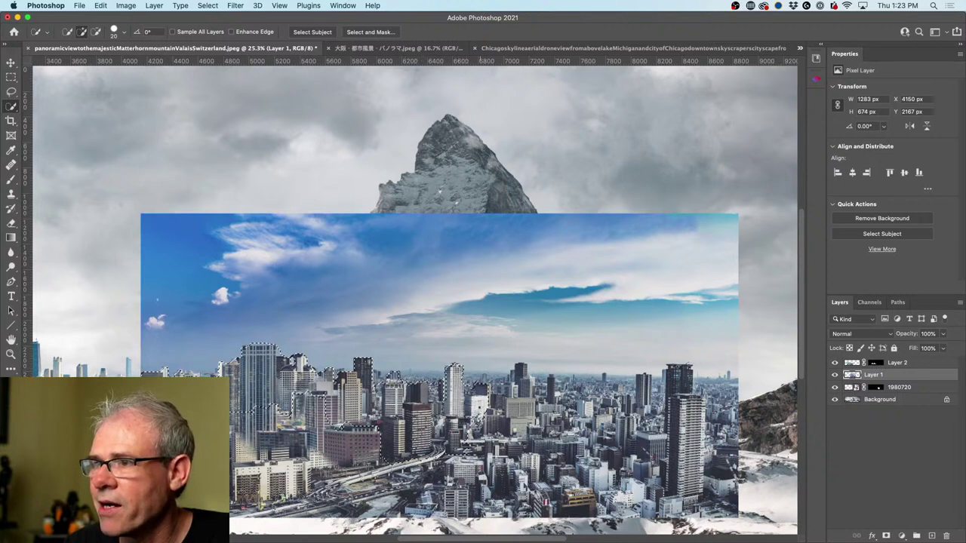
pyautogui.moveTo(491, 390); pyautogui.dragTo(537, 421)
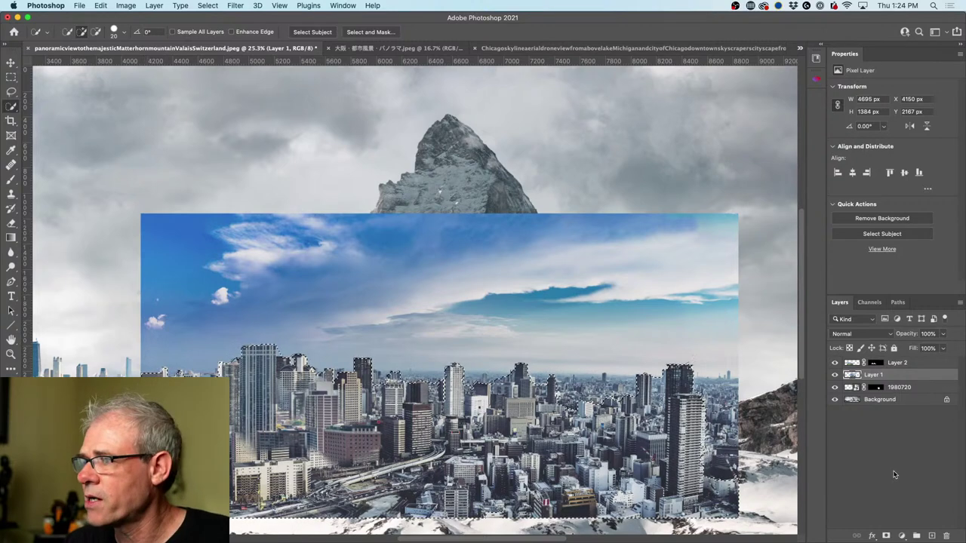
# Step: Add a layer mask to Layer 1 from the building selection and hide Layer 2 and 1980720
pyautogui.click(885, 535)
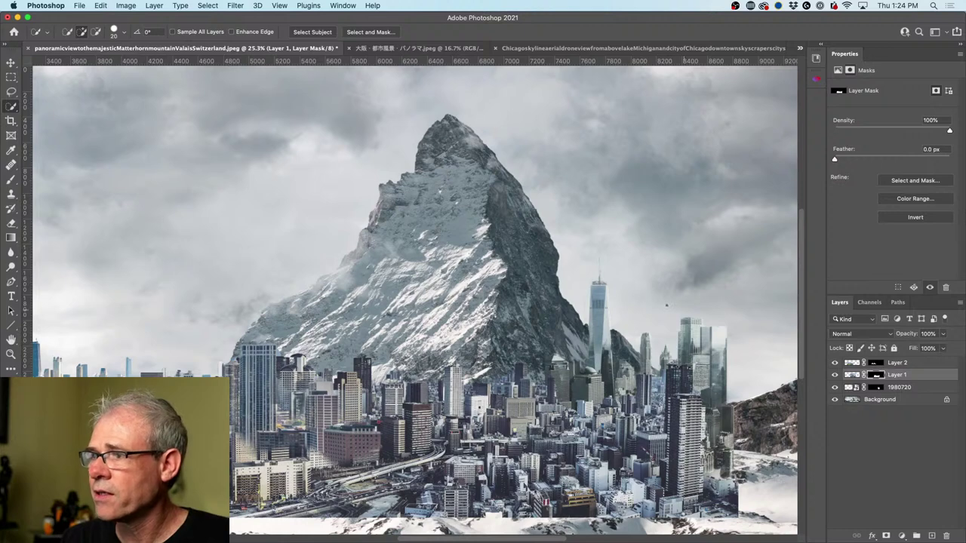
pyautogui.click(13, 63)
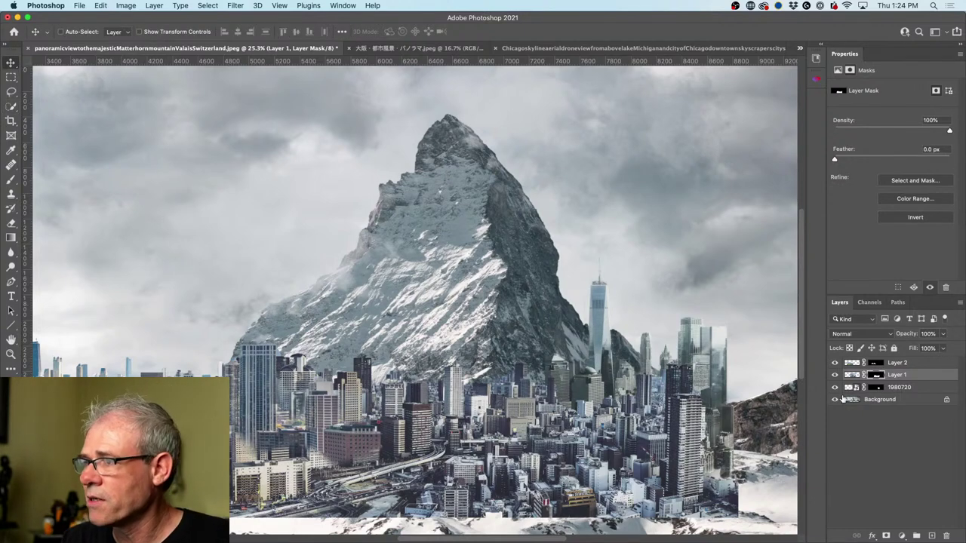
pyautogui.click(835, 363)
pyautogui.click(834, 387)
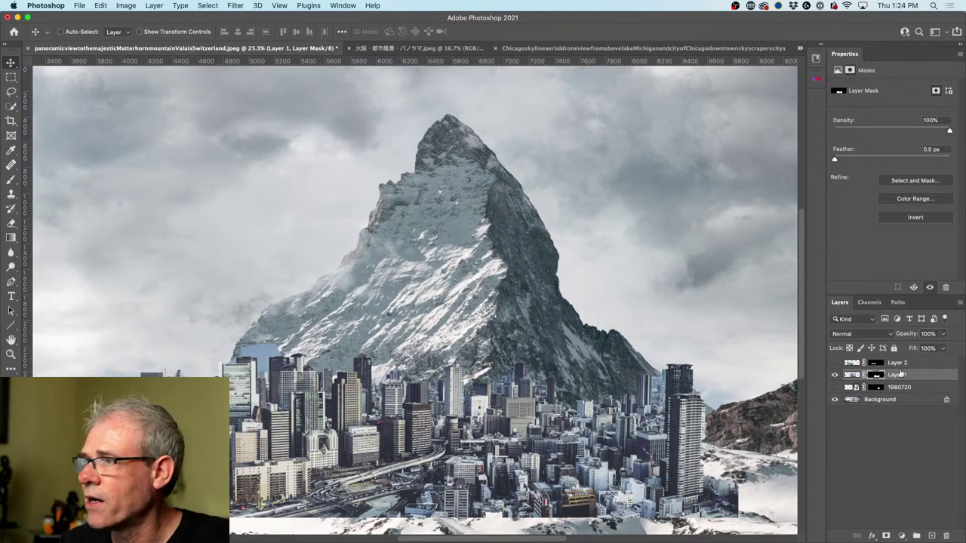
pyautogui.click(852, 363)
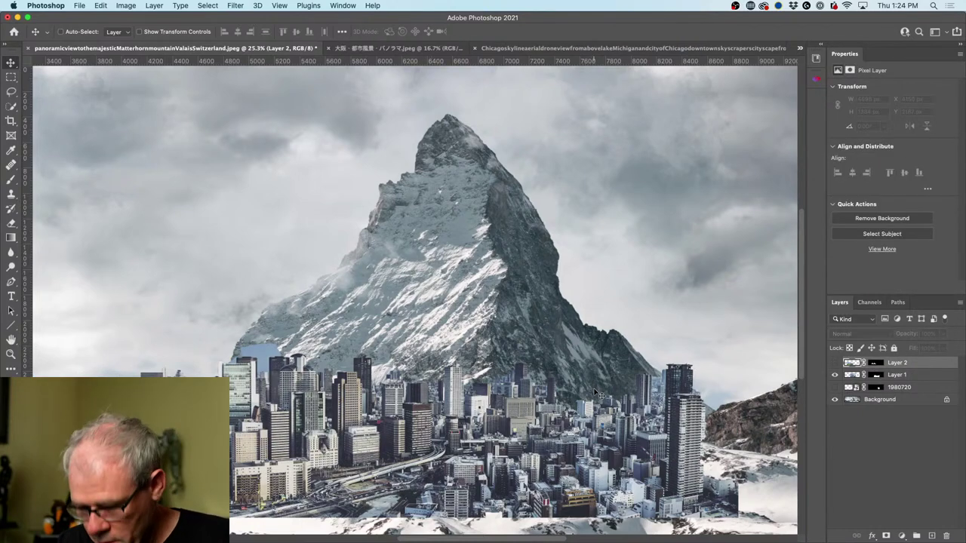
pyautogui.press('b')
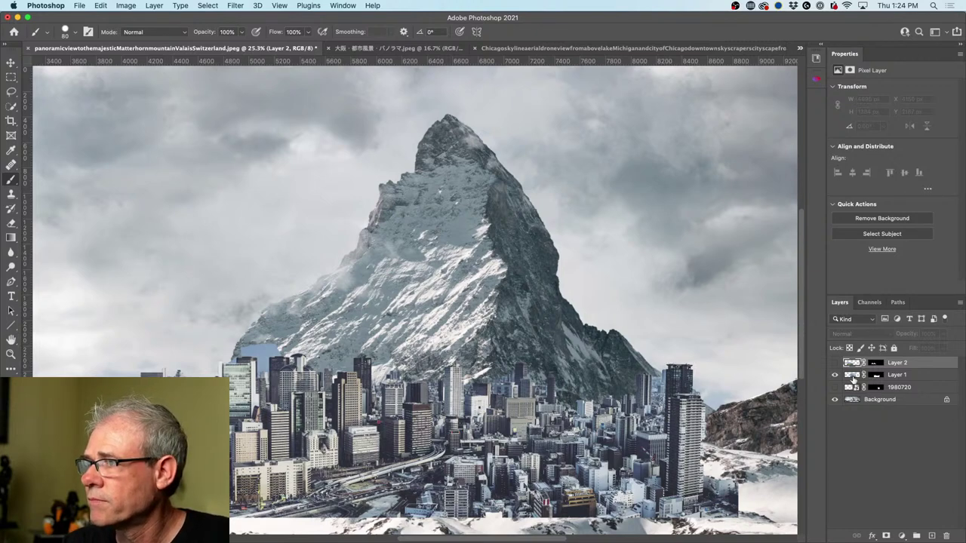
pyautogui.click(876, 375)
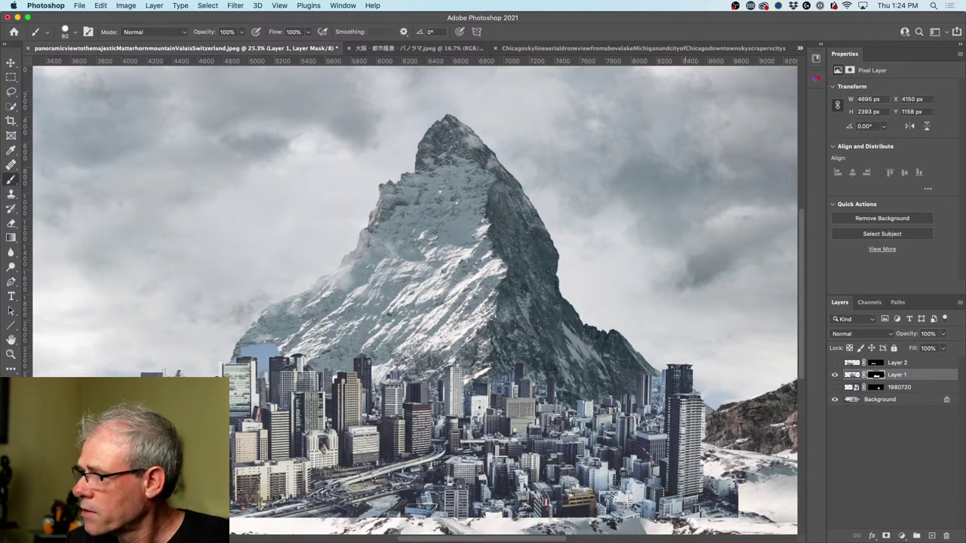
# Step: Scale the Osaka city down to about 91%
pyautogui.press('super+t')
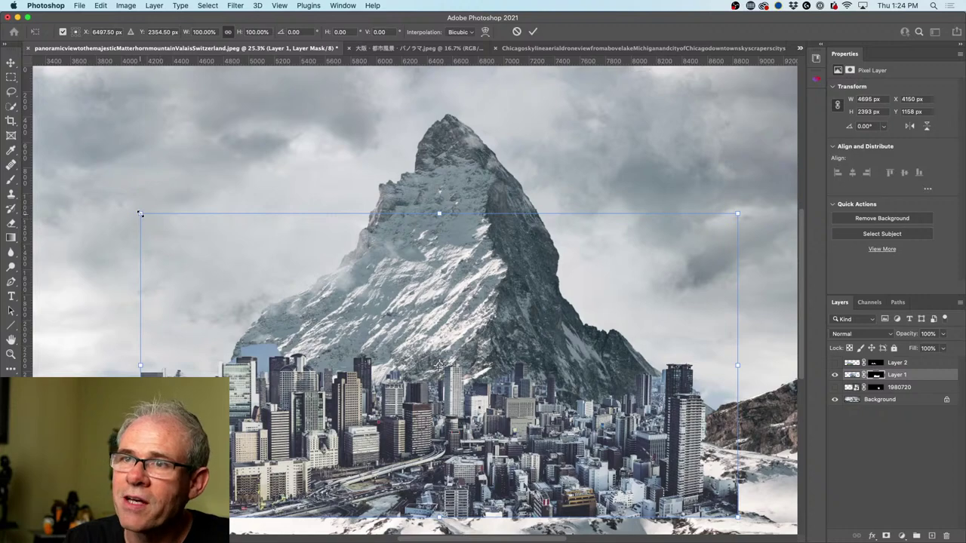
pyautogui.moveTo(141, 215); pyautogui.dragTo(192, 239)
pyautogui.press('Return')
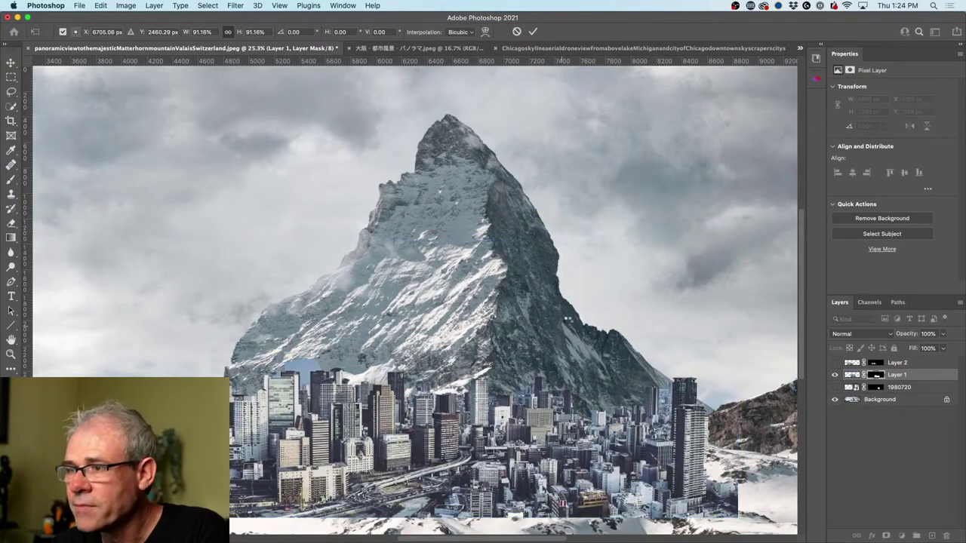
# Step: Paint black on Layer 1's mask along the Osaka city's right edge so the snowy slope shows through
pyautogui.press('b')
pyautogui.click(877, 375)
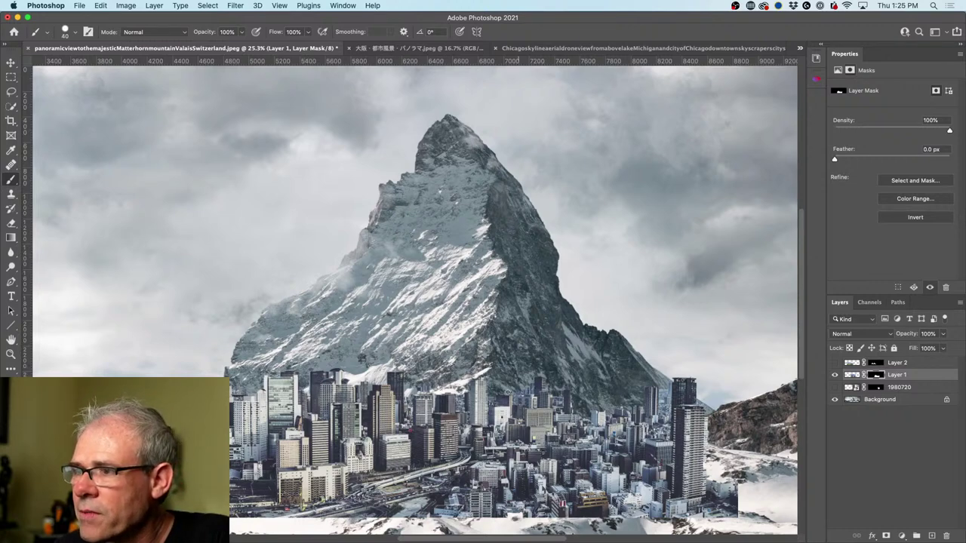
pyautogui.moveTo(665, 388)
pyautogui.mouseDown()
pyautogui.moveTo(664, 412)
pyautogui.moveTo(661, 393)
pyautogui.mouseUp()
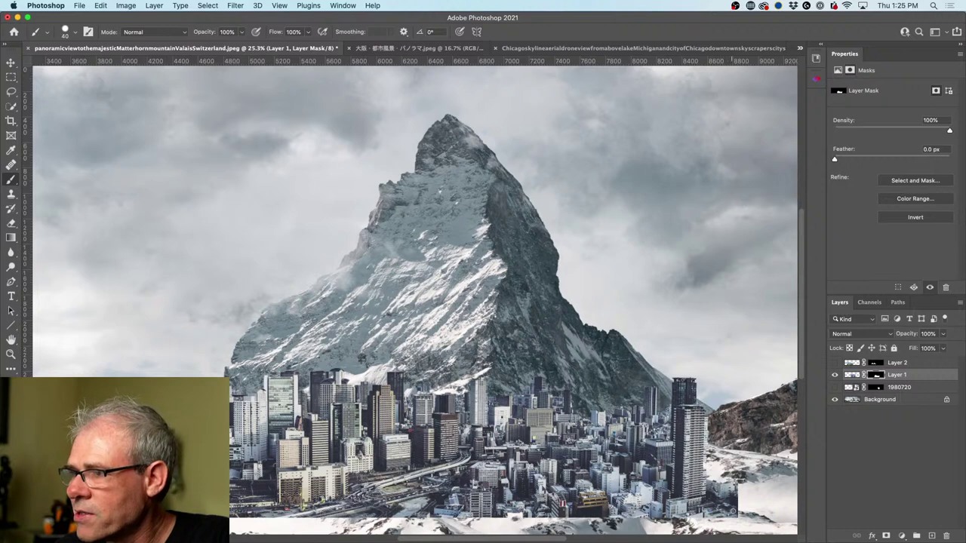
pyautogui.moveTo(732, 512)
pyautogui.mouseDown()
pyautogui.moveTo(731, 489)
pyautogui.moveTo(732, 520)
pyautogui.moveTo(711, 480)
pyautogui.moveTo(707, 523)
pyautogui.mouseUp()
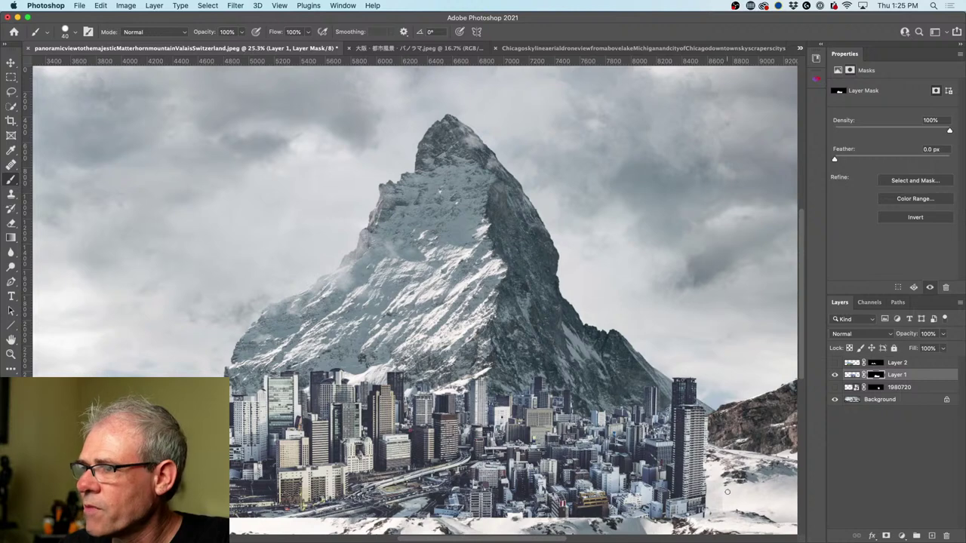
pyautogui.moveTo(716, 463); pyautogui.dragTo(706, 489)
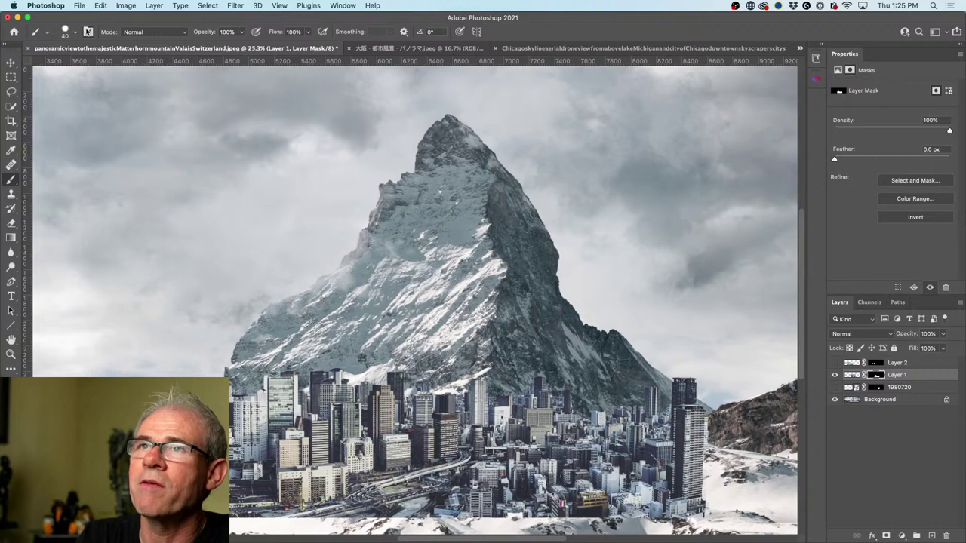
pyautogui.click(88, 31)
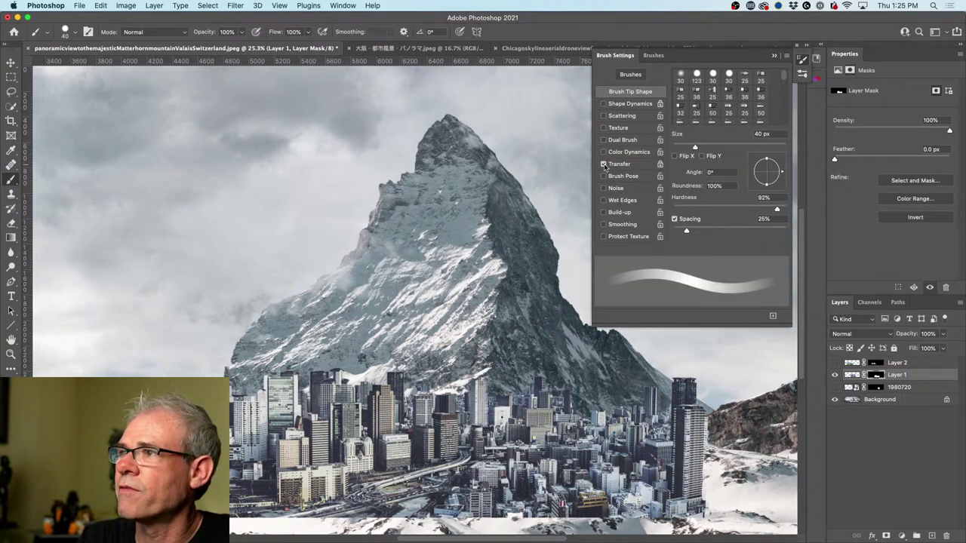
pyautogui.click(774, 56)
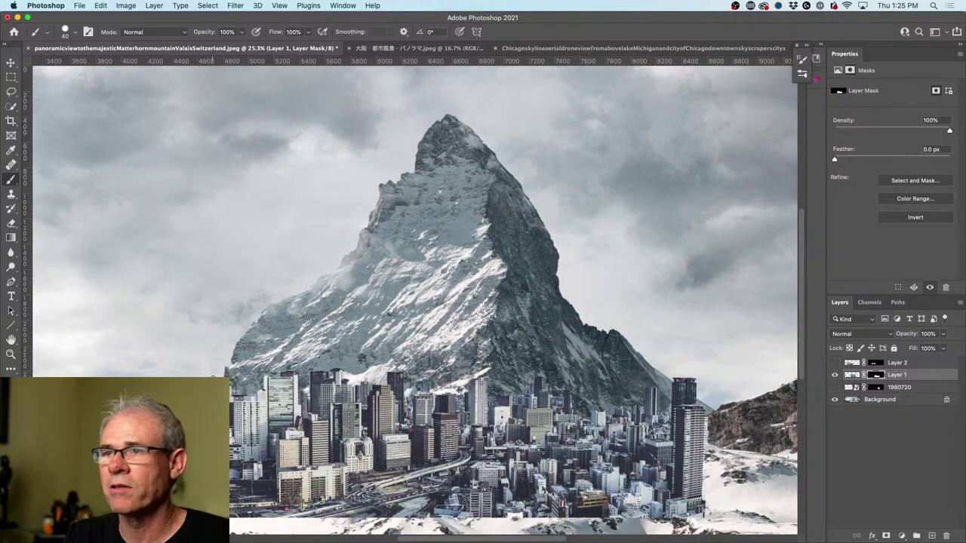
# Step: Blend the lower-left Osaka buildings and railway into snow on Layer 1's mask, enlarging the brush to 70
pyautogui.scroll(5, 213, 375)
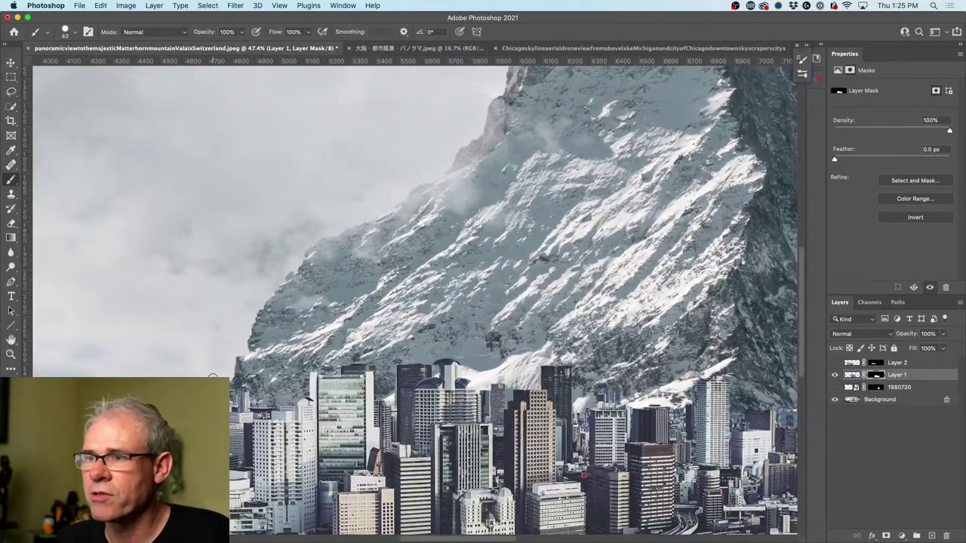
pyautogui.scroll(-5, 212, 375)
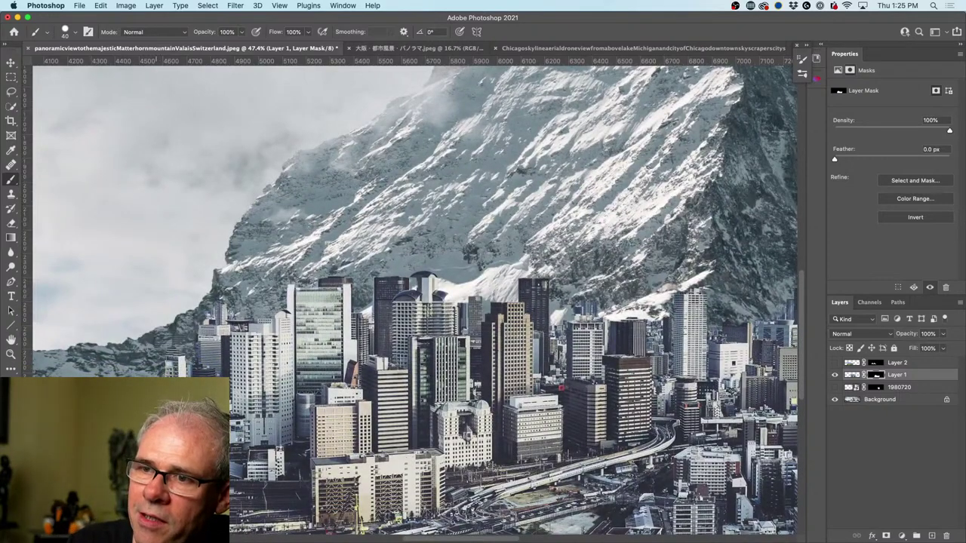
pyautogui.scroll(-5, 297, 427)
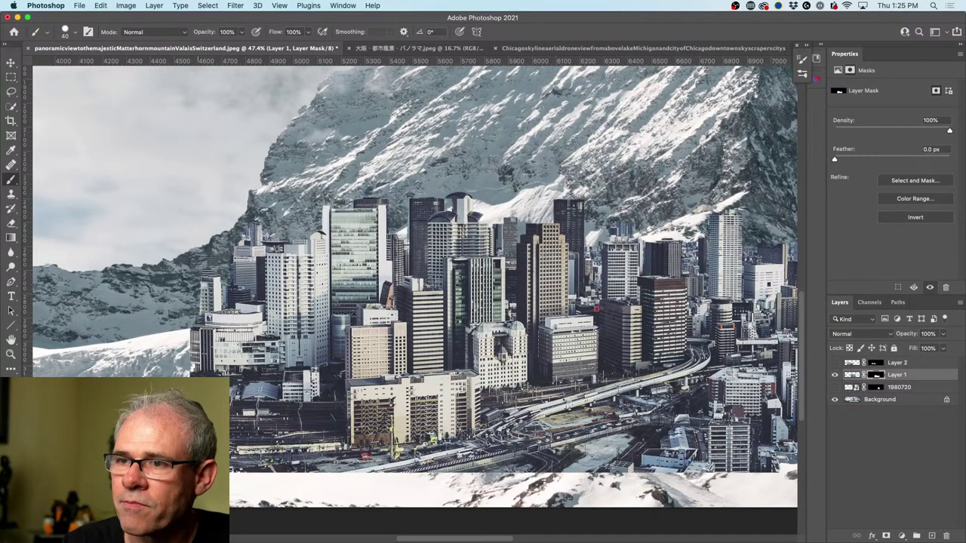
pyautogui.moveTo(242, 389)
pyautogui.mouseDown()
pyautogui.moveTo(318, 390)
pyautogui.moveTo(277, 397)
pyautogui.moveTo(283, 415)
pyautogui.moveTo(297, 394)
pyautogui.moveTo(287, 396)
pyautogui.moveTo(318, 393)
pyautogui.mouseUp()
pyautogui.press('x')
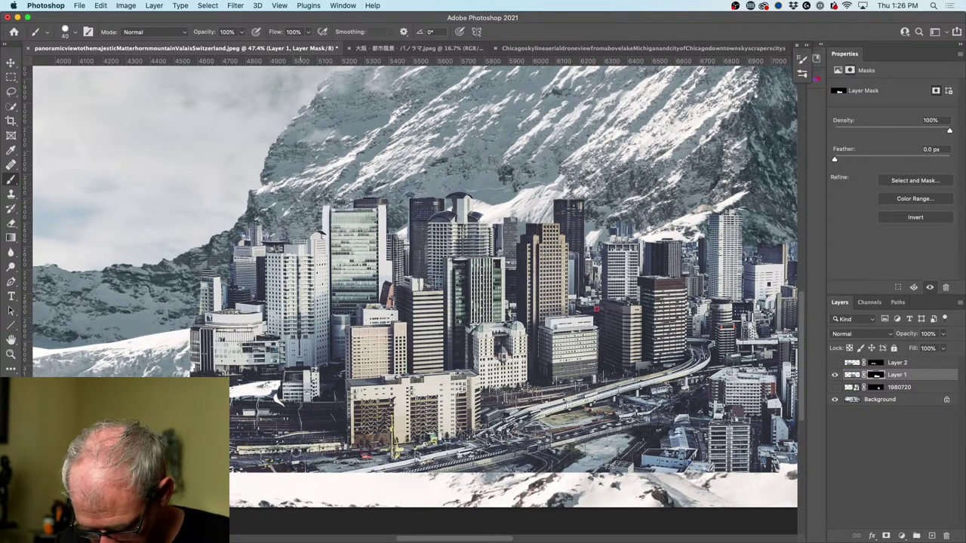
pyautogui.moveTo(280, 424)
pyautogui.mouseDown()
pyautogui.moveTo(267, 411)
pyautogui.moveTo(272, 390)
pyautogui.moveTo(274, 413)
pyautogui.moveTo(340, 394)
pyautogui.moveTo(341, 488)
pyautogui.mouseUp()
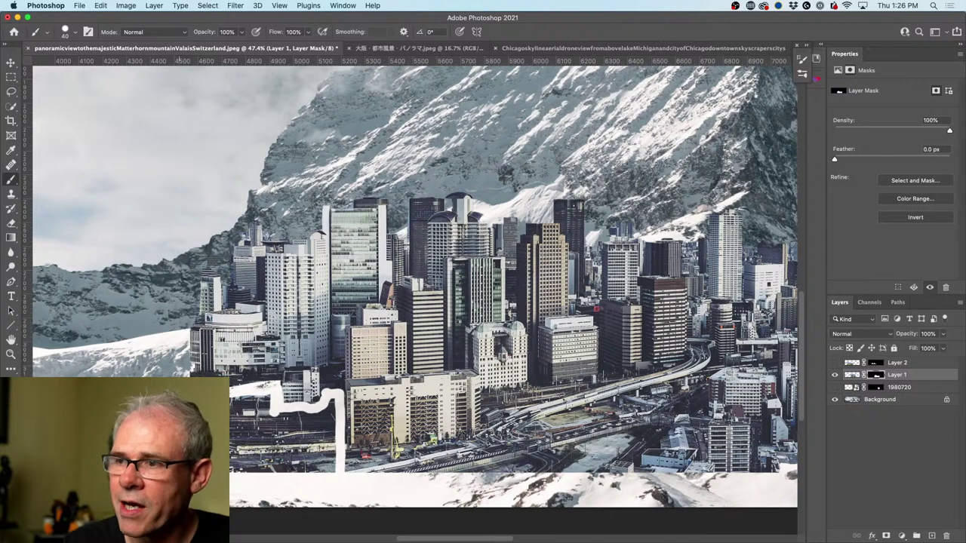
pyautogui.moveTo(341, 452)
pyautogui.mouseDown()
pyautogui.moveTo(482, 442)
pyautogui.moveTo(521, 477)
pyautogui.moveTo(423, 474)
pyautogui.moveTo(385, 470)
pyautogui.moveTo(374, 455)
pyautogui.moveTo(345, 458)
pyautogui.moveTo(384, 468)
pyautogui.mouseUp()
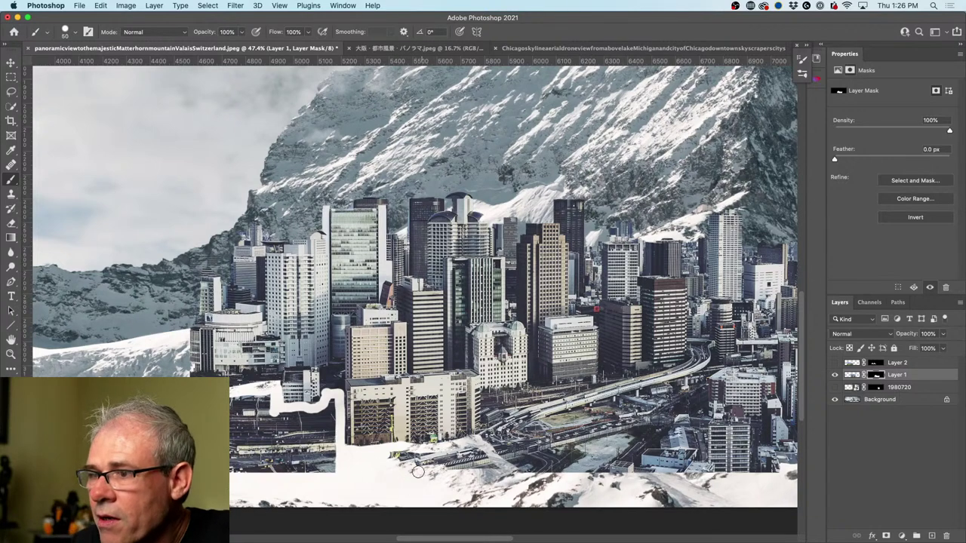
pyautogui.press(']')
pyautogui.press(']')
pyautogui.press(']')
pyautogui.moveTo(430, 453)
pyautogui.mouseDown()
pyautogui.moveTo(477, 465)
pyautogui.moveTo(458, 480)
pyautogui.moveTo(432, 449)
pyautogui.moveTo(425, 462)
pyautogui.moveTo(427, 452)
pyautogui.moveTo(469, 449)
pyautogui.moveTo(406, 461)
pyautogui.moveTo(395, 449)
pyautogui.moveTo(389, 467)
pyautogui.moveTo(376, 465)
pyautogui.moveTo(373, 476)
pyautogui.moveTo(359, 467)
pyautogui.moveTo(363, 484)
pyautogui.moveTo(350, 479)
pyautogui.moveTo(361, 457)
pyautogui.moveTo(376, 458)
pyautogui.moveTo(371, 479)
pyautogui.mouseUp()
# Step: Paint the city's lower edge and right-side building bases into the snowy mountain
pyautogui.press('x')
pyautogui.moveTo(457, 486)
pyautogui.mouseDown()
pyautogui.moveTo(602, 464)
pyautogui.moveTo(634, 450)
pyautogui.moveTo(606, 453)
pyautogui.moveTo(624, 444)
pyautogui.moveTo(613, 446)
pyautogui.moveTo(620, 459)
pyautogui.moveTo(630, 449)
pyautogui.moveTo(623, 468)
pyautogui.moveTo(629, 445)
pyautogui.moveTo(632, 451)
pyautogui.moveTo(633, 482)
pyautogui.moveTo(673, 480)
pyautogui.moveTo(636, 437)
pyautogui.moveTo(693, 437)
pyautogui.mouseUp()
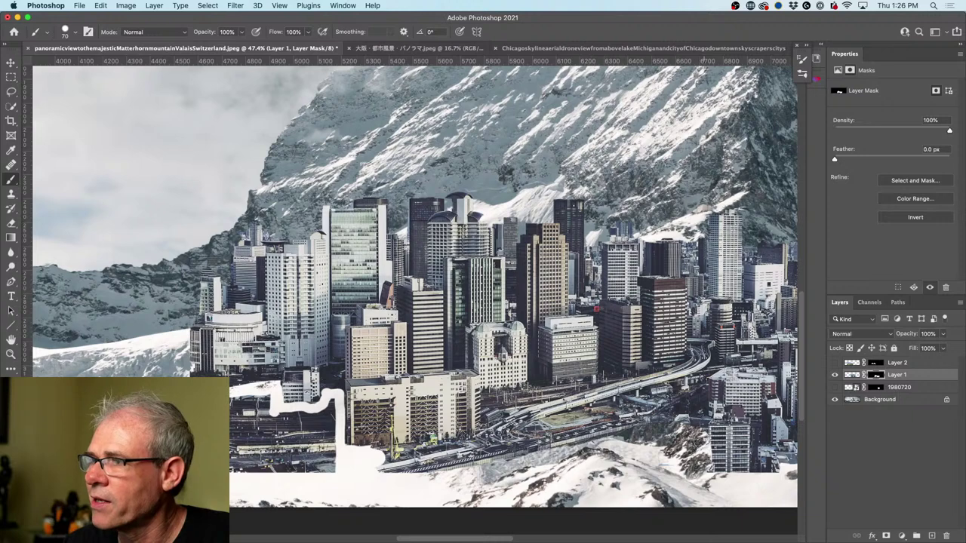
pyautogui.moveTo(702, 441)
pyautogui.mouseDown()
pyautogui.moveTo(750, 434)
pyautogui.moveTo(698, 432)
pyautogui.moveTo(789, 436)
pyautogui.moveTo(713, 452)
pyautogui.moveTo(781, 472)
pyautogui.moveTo(766, 481)
pyautogui.mouseUp()
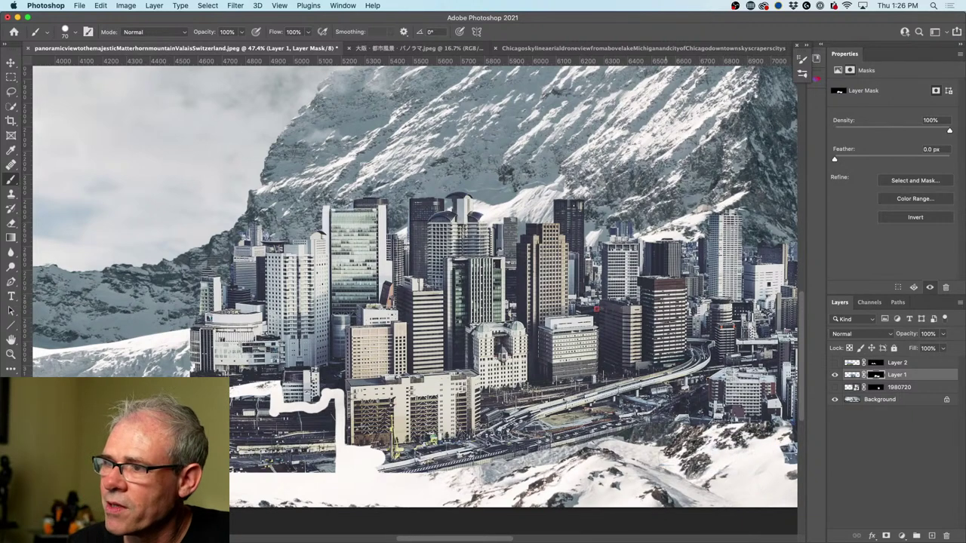
pyautogui.moveTo(311, 477)
pyautogui.mouseDown()
pyautogui.moveTo(339, 463)
pyautogui.moveTo(308, 468)
pyautogui.moveTo(333, 412)
pyautogui.moveTo(312, 429)
pyautogui.moveTo(331, 400)
pyautogui.moveTo(304, 433)
pyautogui.moveTo(290, 422)
pyautogui.moveTo(267, 431)
pyautogui.moveTo(263, 414)
pyautogui.moveTo(240, 407)
pyautogui.mouseUp()
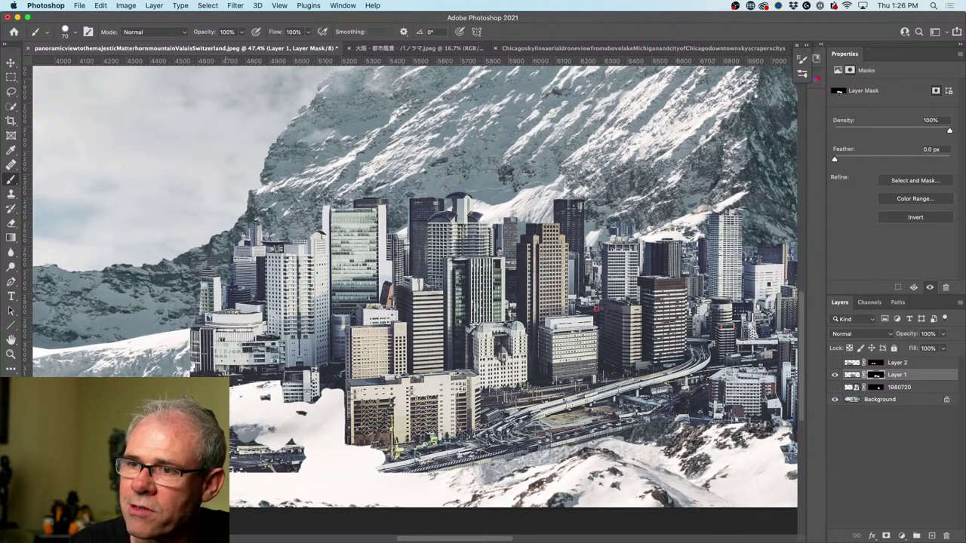
pyautogui.moveTo(245, 457)
pyautogui.mouseDown()
pyautogui.moveTo(271, 439)
pyautogui.moveTo(258, 486)
pyautogui.moveTo(305, 441)
pyautogui.moveTo(290, 466)
pyautogui.moveTo(308, 419)
pyautogui.moveTo(263, 399)
pyautogui.moveTo(248, 418)
pyautogui.moveTo(245, 454)
pyautogui.moveTo(341, 434)
pyautogui.mouseUp()
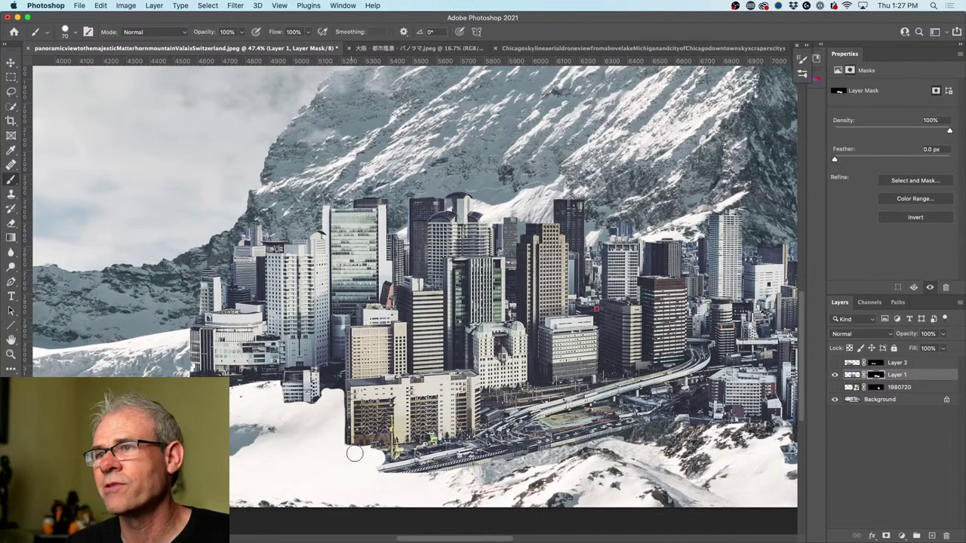
pyautogui.moveTo(646, 470); pyautogui.dragTo(470, 350)
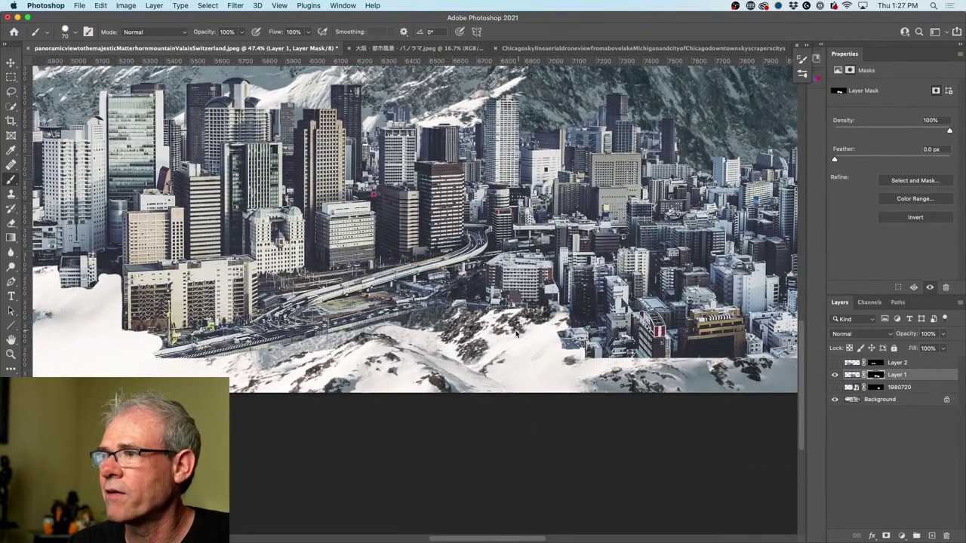
pyautogui.moveTo(583, 365)
pyautogui.mouseDown()
pyautogui.moveTo(557, 339)
pyautogui.moveTo(596, 334)
pyautogui.moveTo(613, 363)
pyautogui.moveTo(575, 358)
pyautogui.moveTo(607, 364)
pyautogui.moveTo(635, 354)
pyautogui.moveTo(613, 350)
pyautogui.moveTo(652, 369)
pyautogui.moveTo(662, 365)
pyautogui.moveTo(631, 349)
pyautogui.moveTo(656, 363)
pyautogui.moveTo(704, 365)
pyautogui.moveTo(679, 363)
pyautogui.moveTo(739, 350)
pyautogui.moveTo(563, 352)
pyautogui.mouseUp()
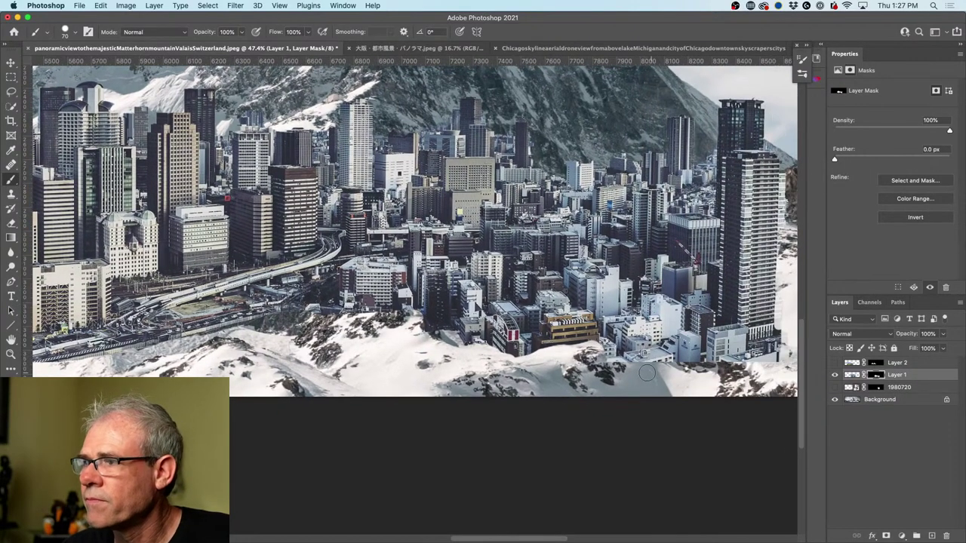
pyautogui.moveTo(647, 372)
pyautogui.mouseDown()
pyautogui.moveTo(625, 366)
pyautogui.moveTo(660, 355)
pyautogui.moveTo(670, 365)
pyautogui.moveTo(640, 376)
pyautogui.moveTo(726, 373)
pyautogui.moveTo(716, 365)
pyautogui.moveTo(777, 352)
pyautogui.mouseUp()
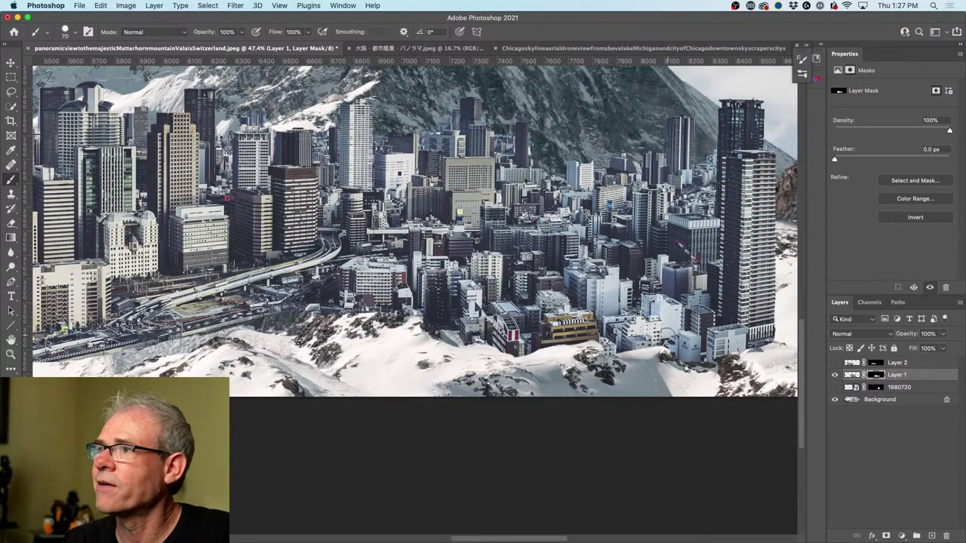
# Step: Survey the full panorama, then add a new empty Layer 3 above Layer 2
pyautogui.hscroll(-15, 704, 360)
pyautogui.scroll(2, 703, 361)
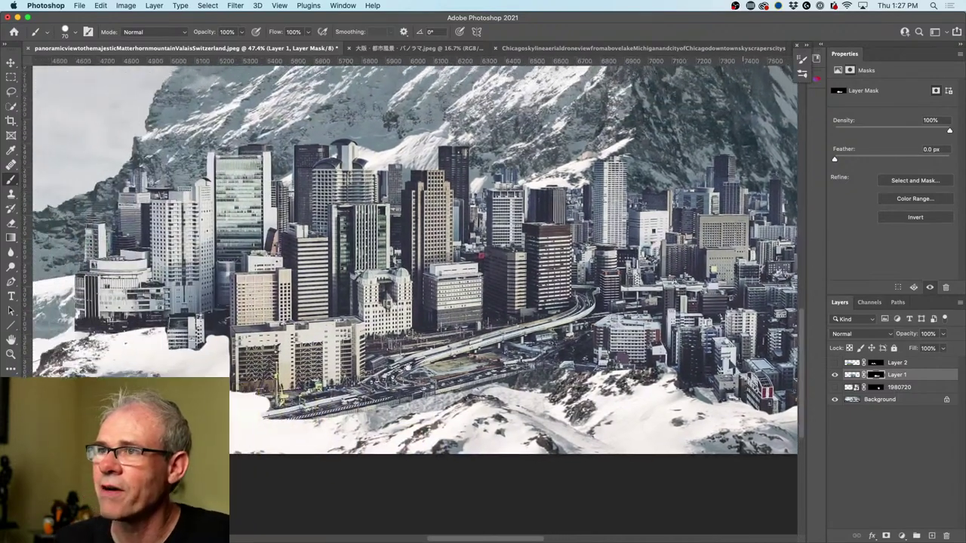
pyautogui.hscroll(-2, 444, 348)
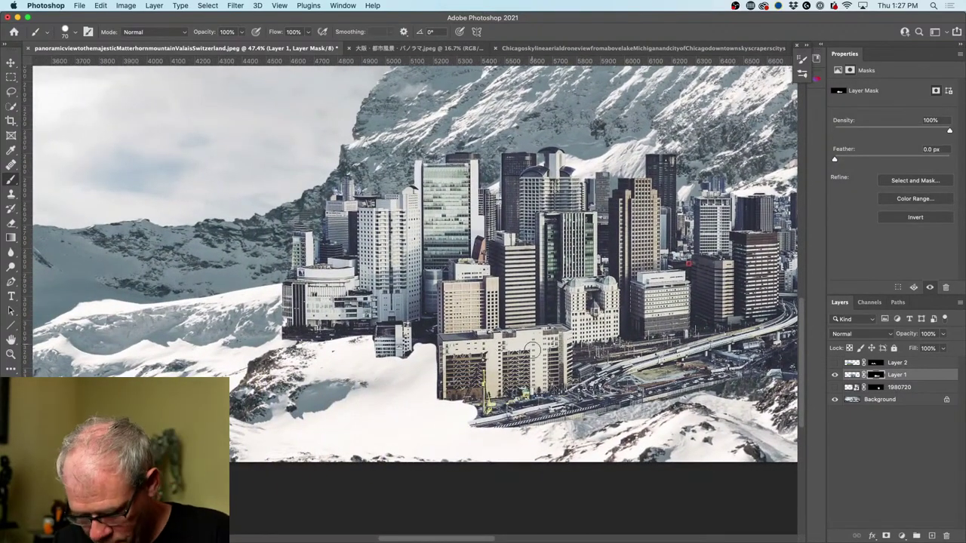
pyautogui.hscroll(5, 570, 347)
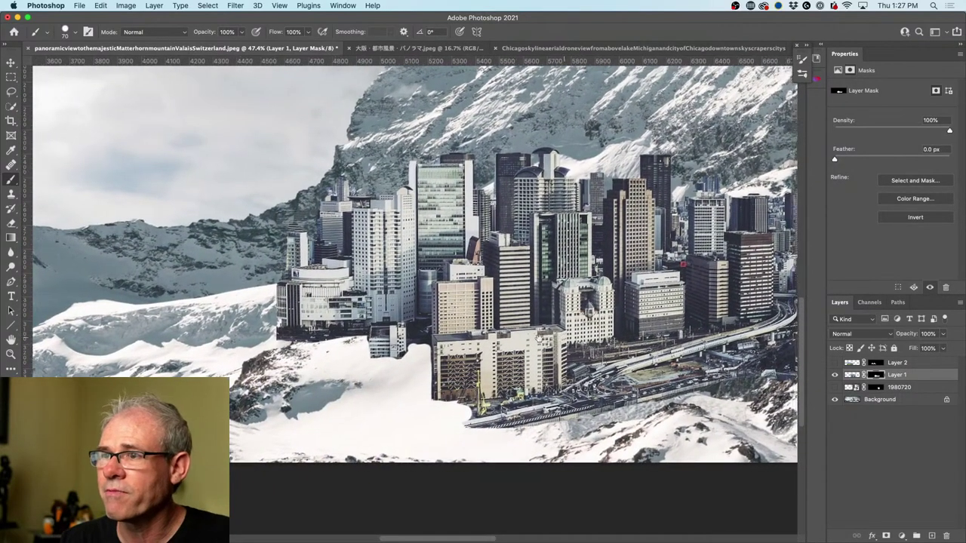
pyautogui.hscroll(11, 389, 345)
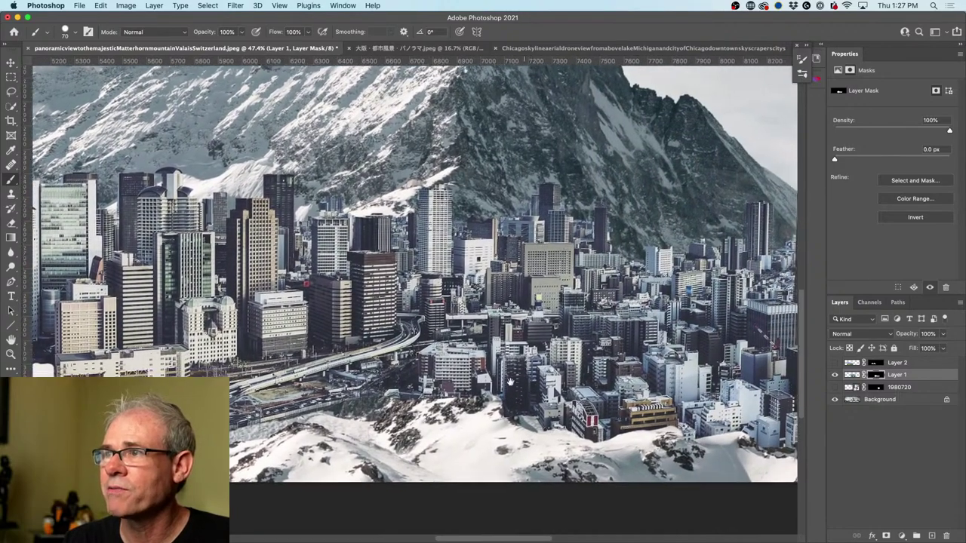
pyautogui.scroll(-2, 370, 318)
pyautogui.hscroll(-10, 396, 302)
pyautogui.scroll(2, 396, 301)
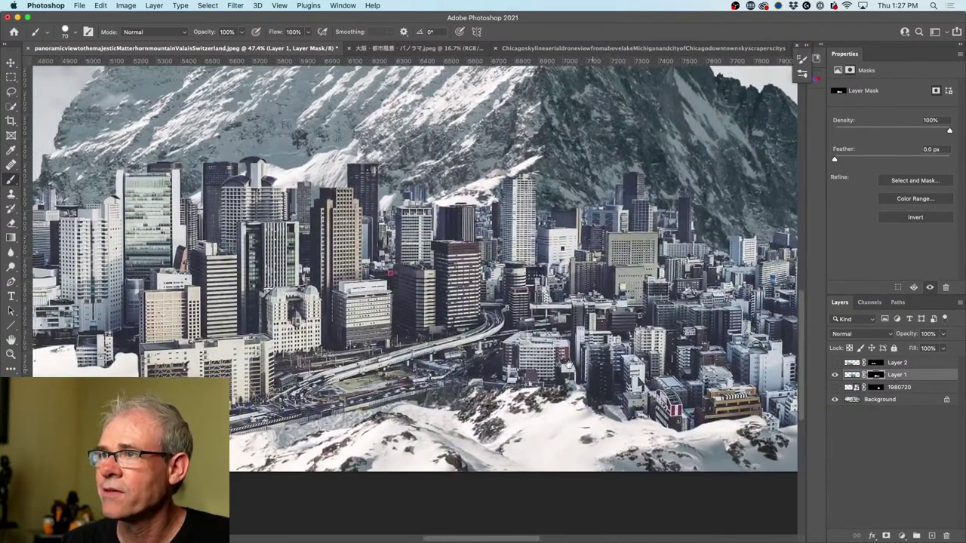
pyautogui.hscroll(-5, 400, 314)
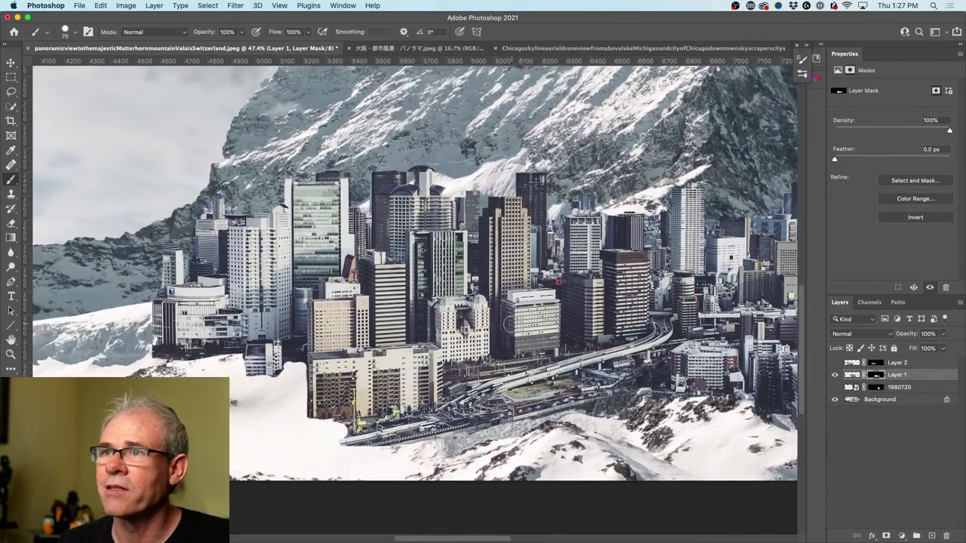
pyautogui.scroll(-6, 509, 324)
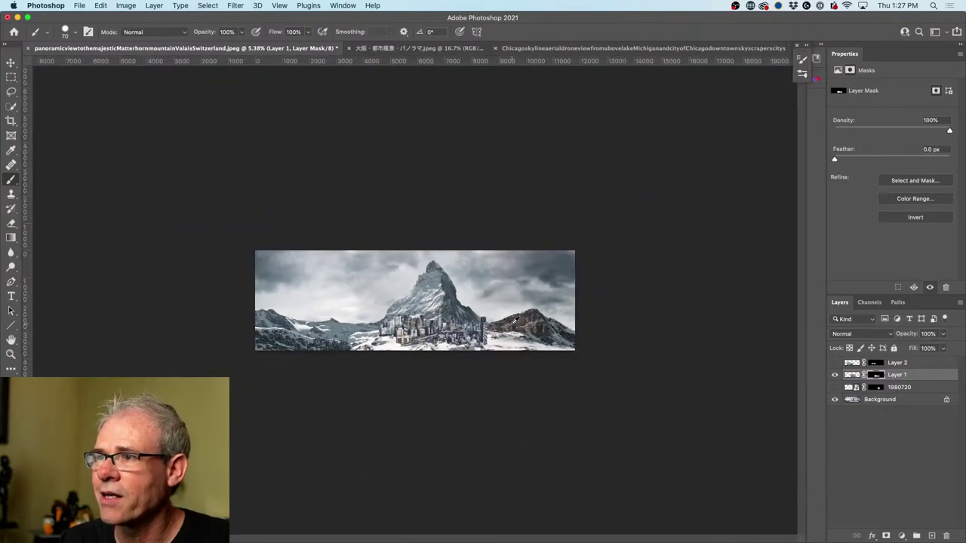
pyautogui.scroll(4, 513, 322)
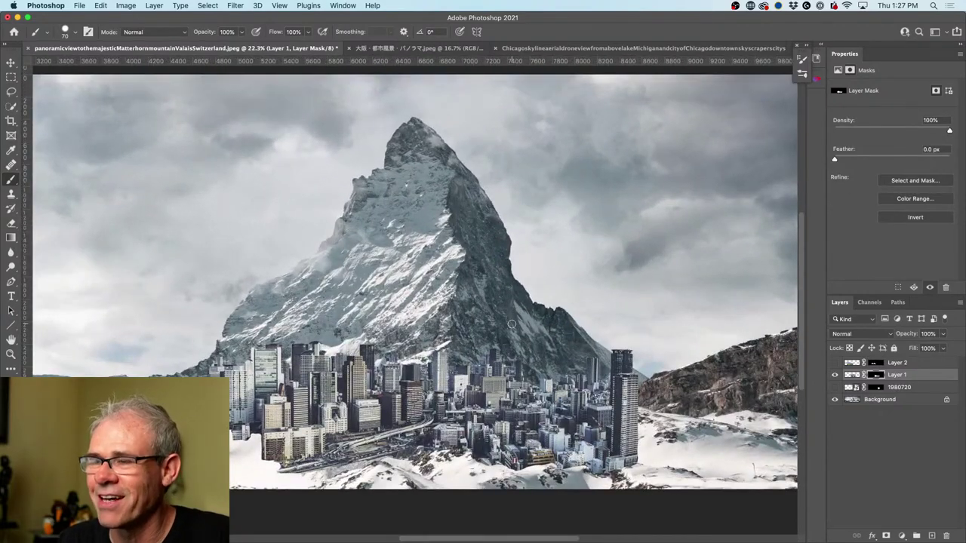
pyautogui.scroll(2, 511, 324)
pyautogui.scroll(-4, 511, 324)
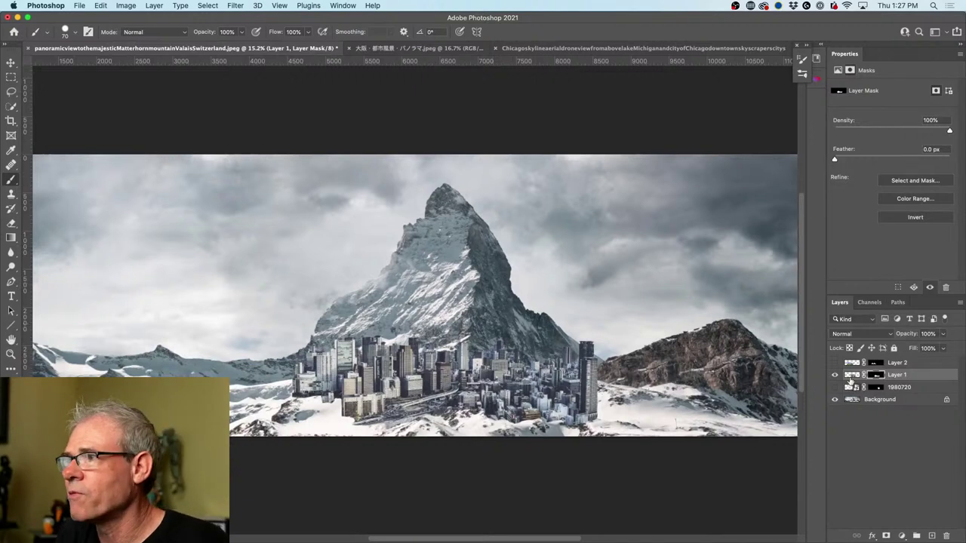
pyautogui.press('super+shift+alt+n')
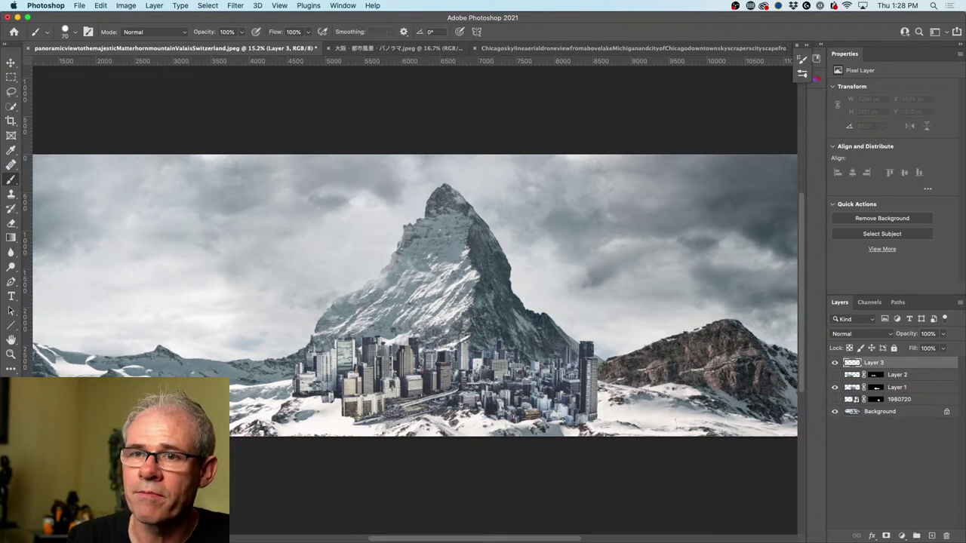
# Step: Set the foreground colour to magenta
pyautogui.click(11, 237)
pyautogui.moveTo(669, 216); pyautogui.dragTo(662, 130)
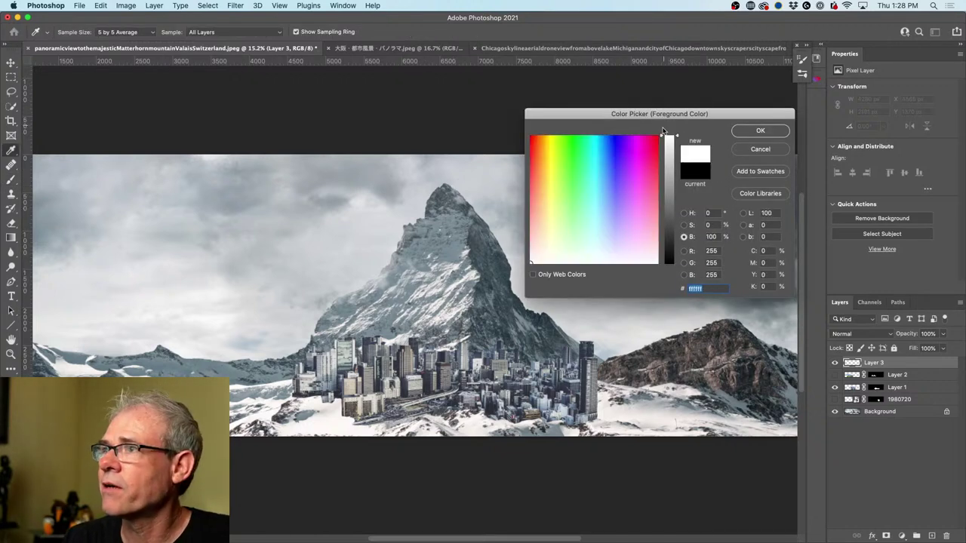
pyautogui.click(629, 142)
pyautogui.click(758, 132)
# Step: Brush a magenta arrow on Layer 3 across the sky toward the Matterhorn
pyautogui.press('b')
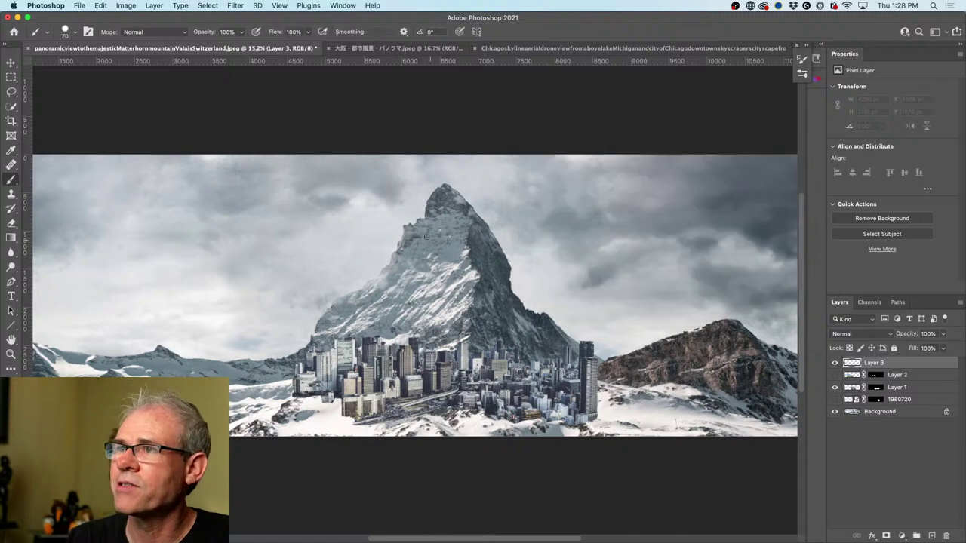
pyautogui.moveTo(198, 196)
pyautogui.mouseDown()
pyautogui.moveTo(360, 236)
pyautogui.moveTo(326, 247)
pyautogui.mouseUp()
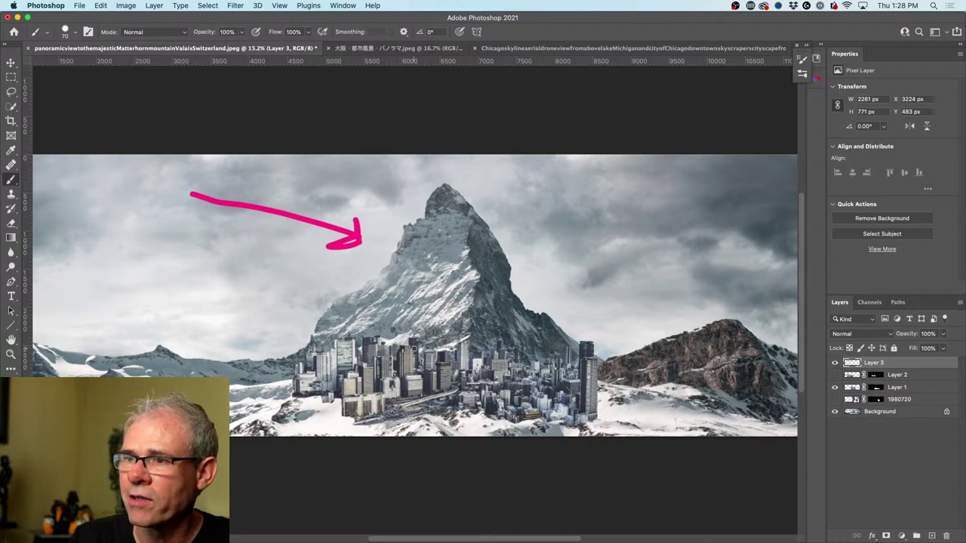
pyautogui.scroll(5, 415, 348)
pyautogui.scroll(-3, 417, 347)
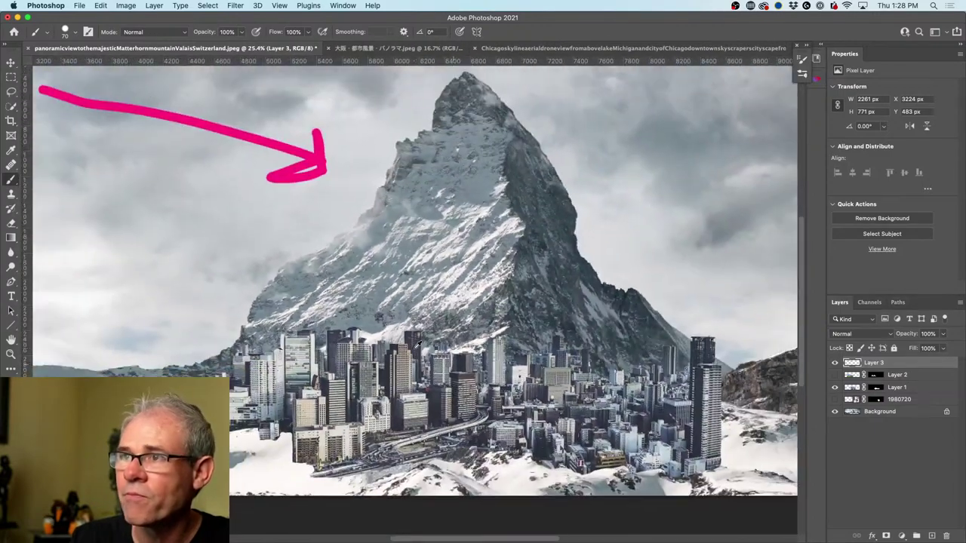
pyautogui.scroll(-2, 414, 348)
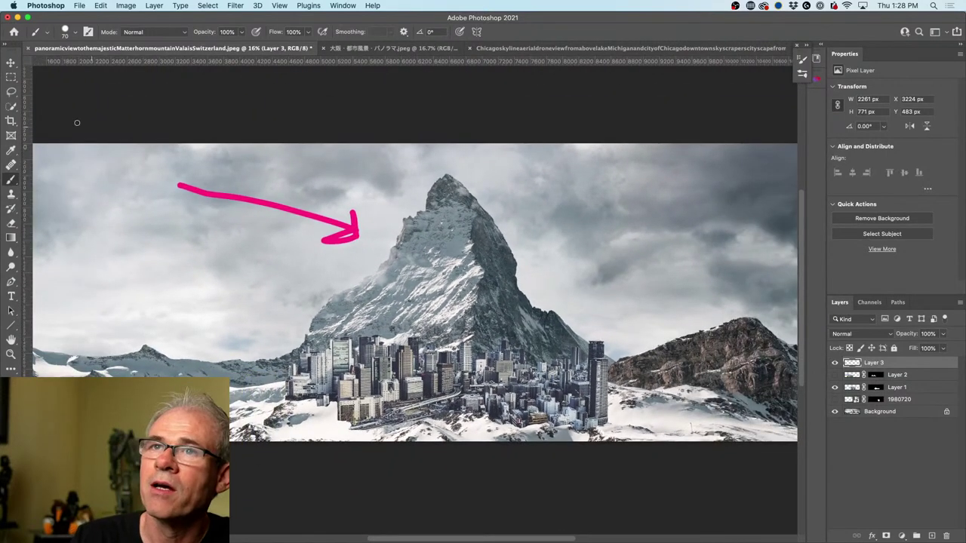
# Step: Flip Layer 1's Osaka skyline horizontally and shift it slightly down and left
pyautogui.click(12, 60)
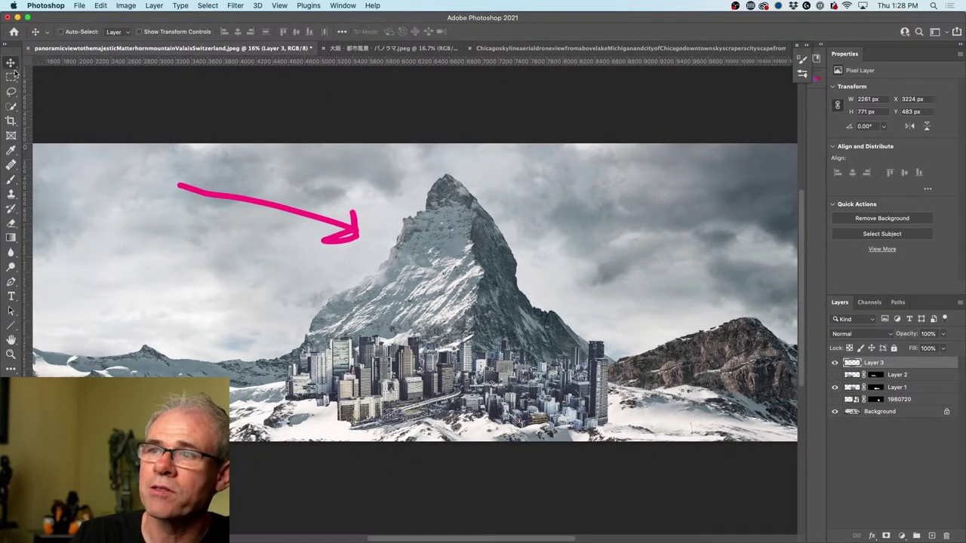
pyautogui.click(445, 373)
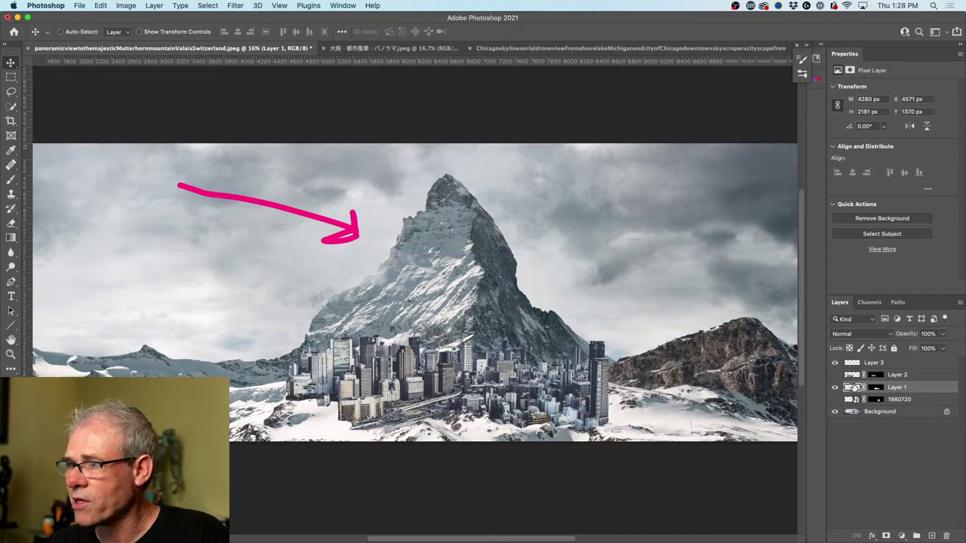
pyautogui.press('super+t')
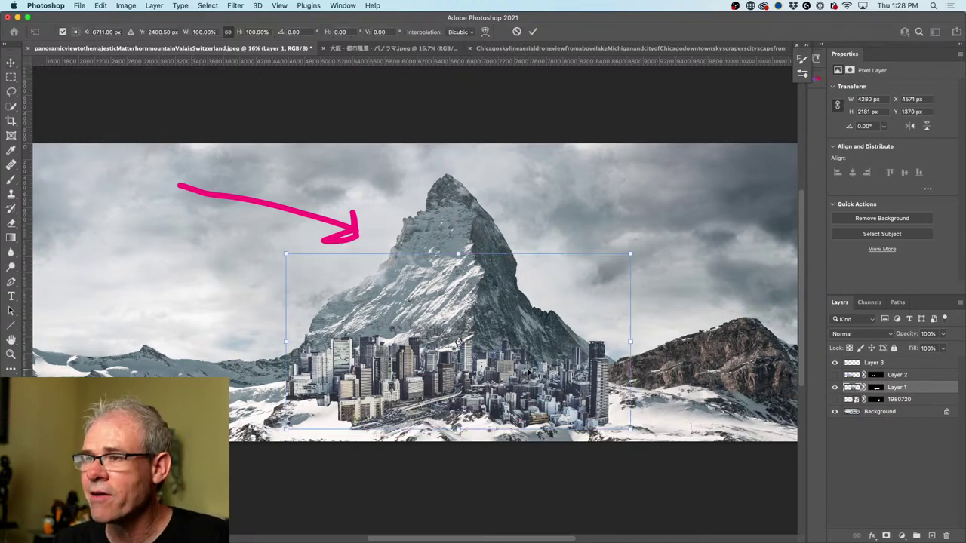
pyautogui.rightClick(525, 383)
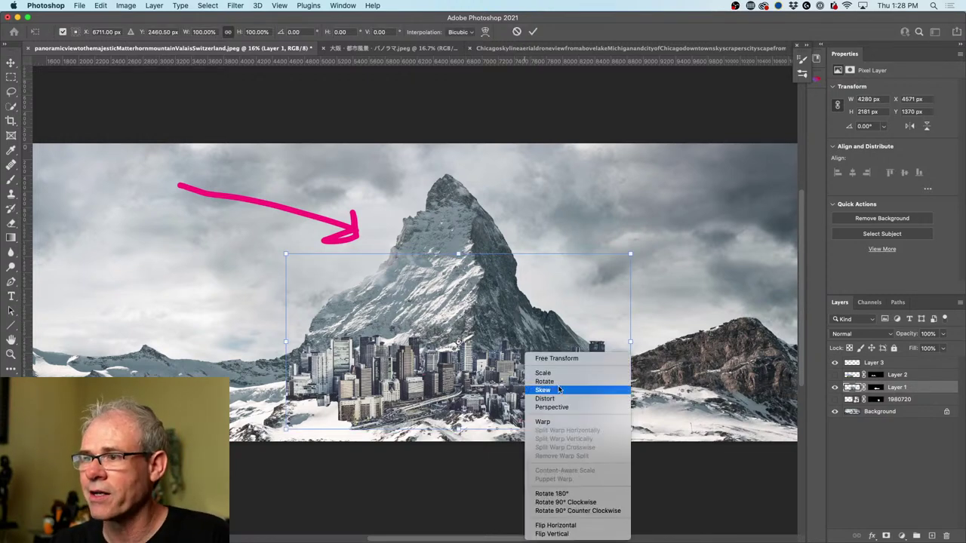
pyautogui.click(581, 525)
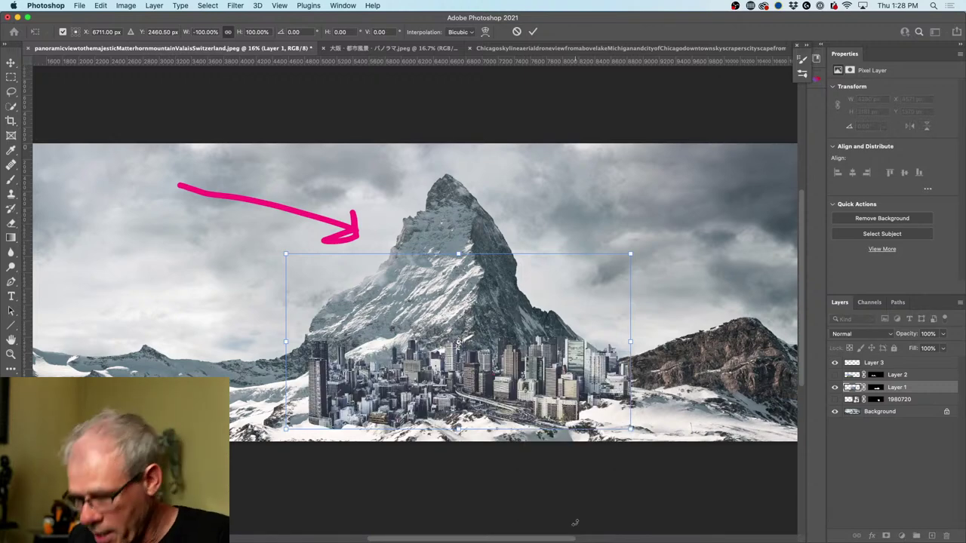
pyautogui.press('Return')
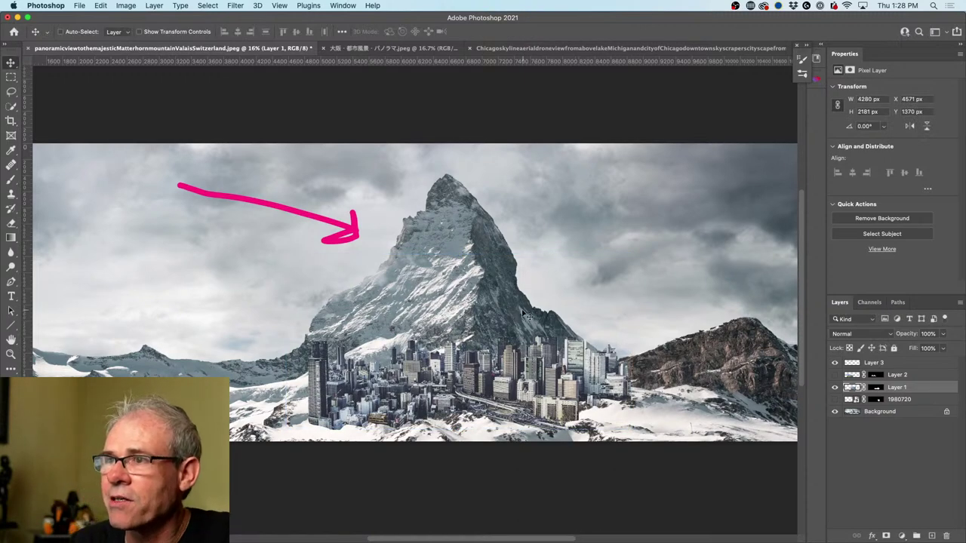
pyautogui.moveTo(566, 393); pyautogui.dragTo(537, 406)
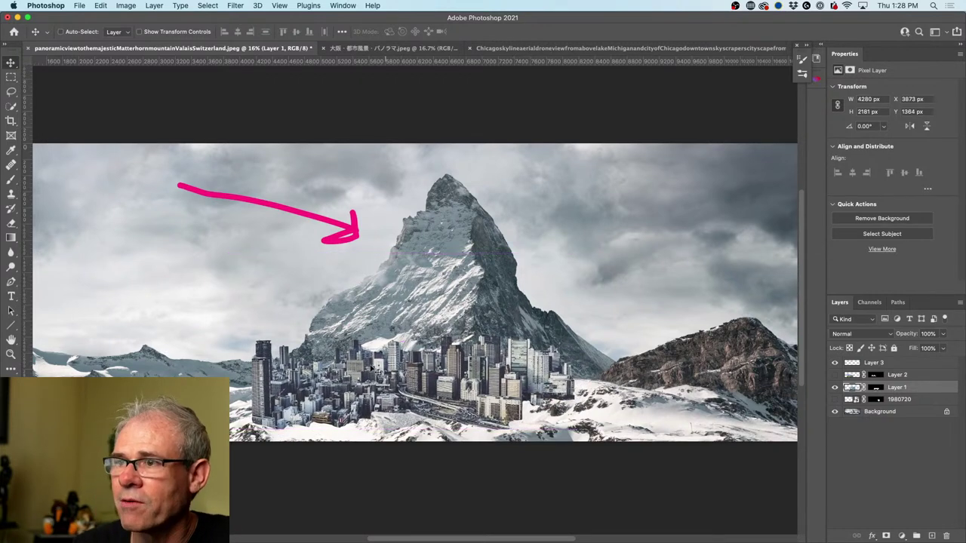
pyautogui.click(834, 375)
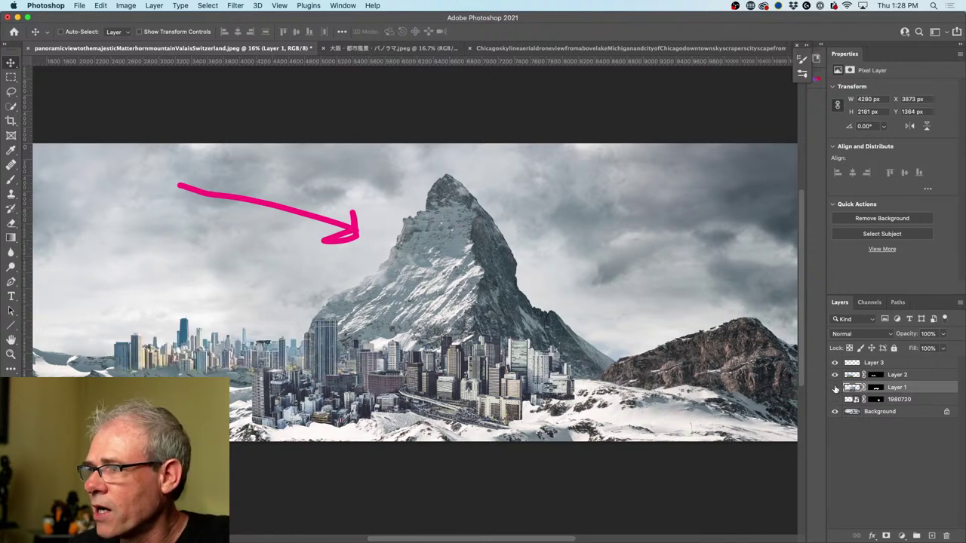
pyautogui.click(835, 388)
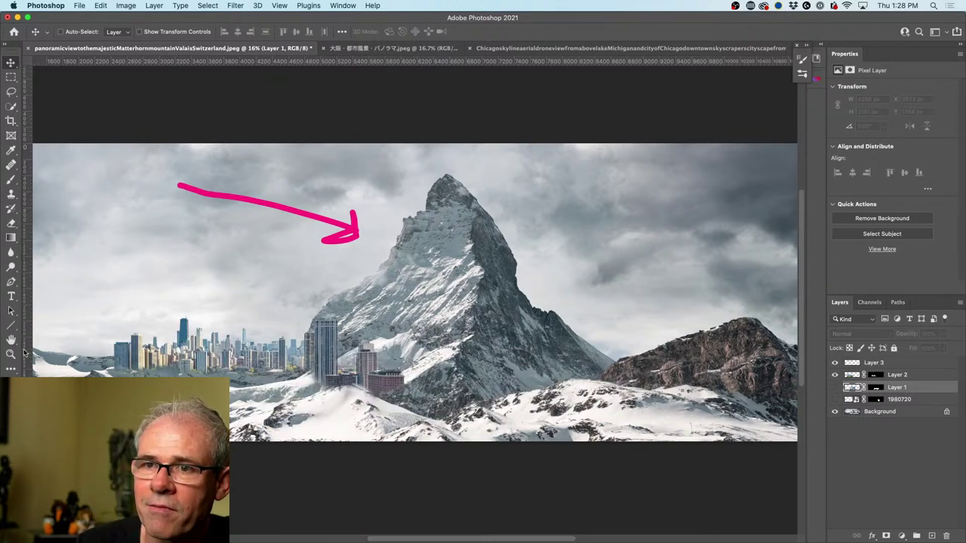
pyautogui.click(11, 354)
pyautogui.click(310, 379)
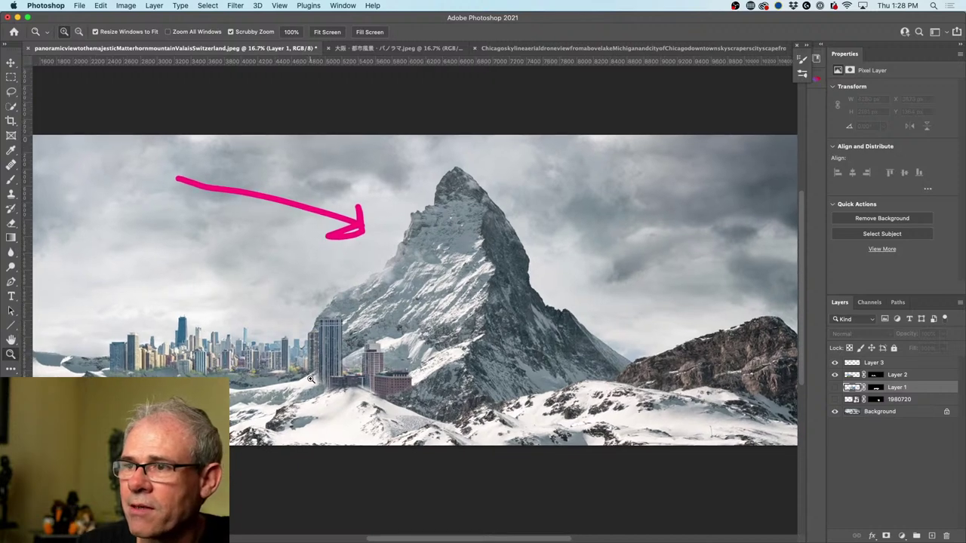
pyautogui.click(310, 378)
pyautogui.moveTo(255, 341); pyautogui.dragTo(473, 326)
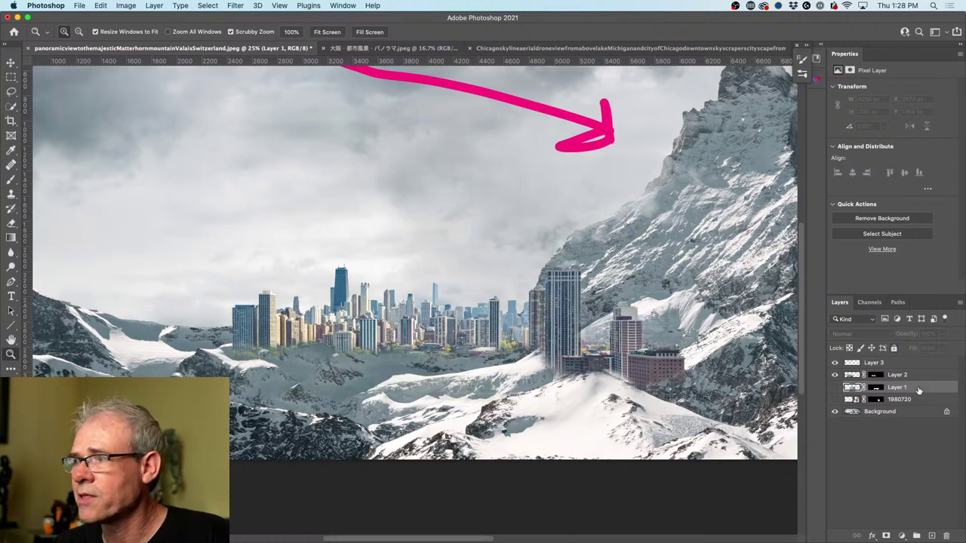
pyautogui.click(851, 375)
pyautogui.click(834, 375)
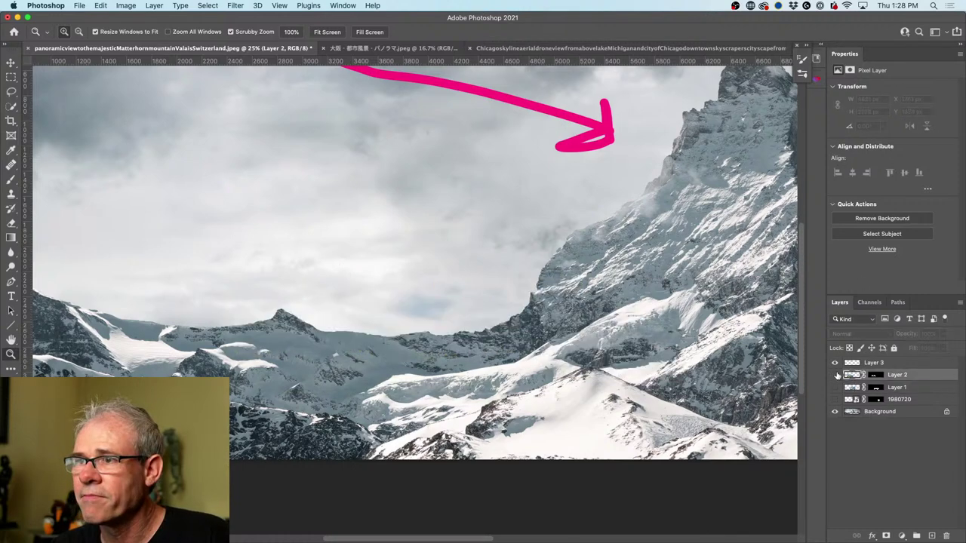
pyautogui.click(834, 375)
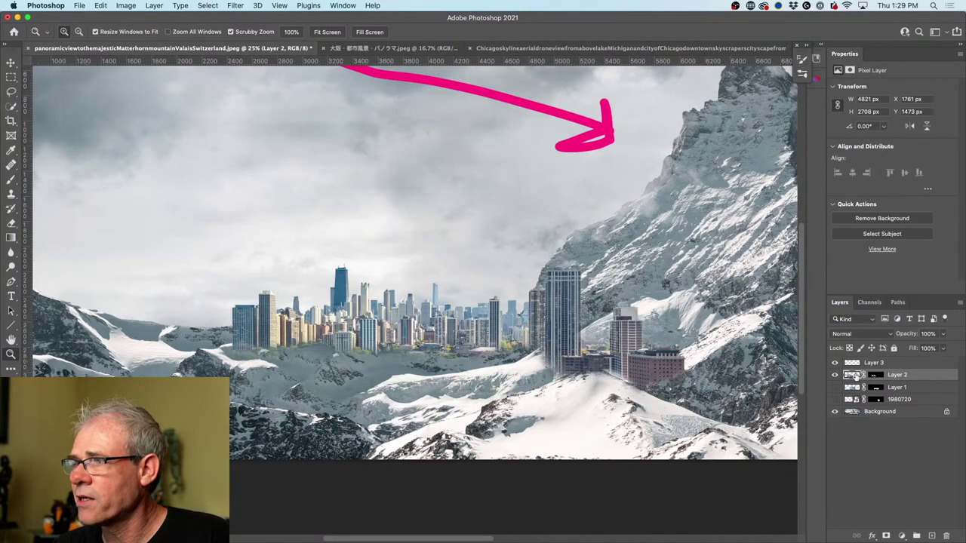
# Step: Flip Layer 2's Chicago skyline horizontally and drag it left and slightly down
pyautogui.press('super+t')
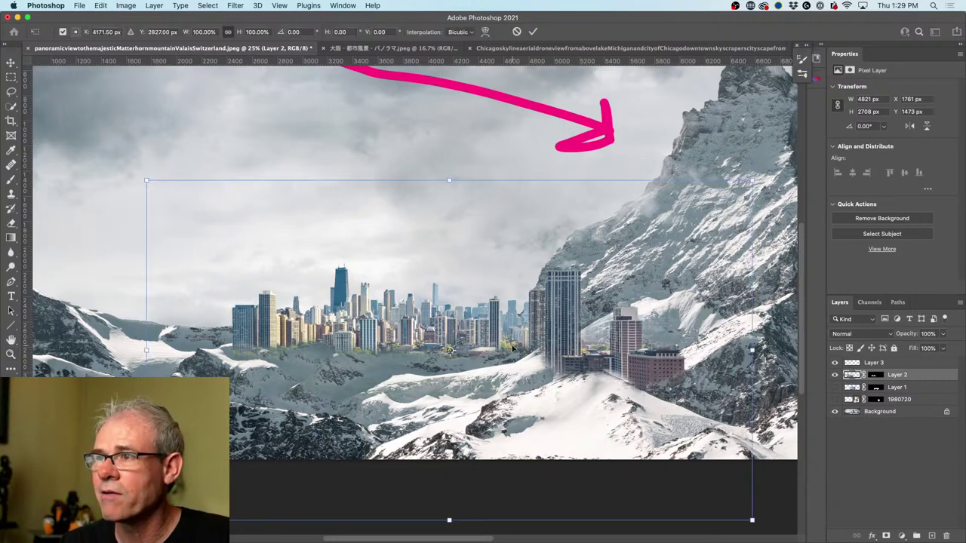
pyautogui.rightClick(501, 338)
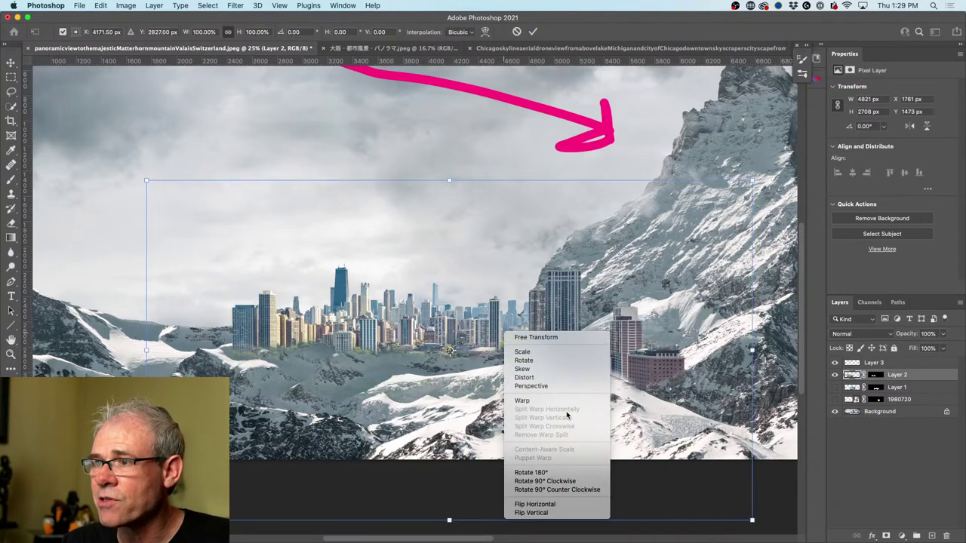
pyautogui.click(573, 504)
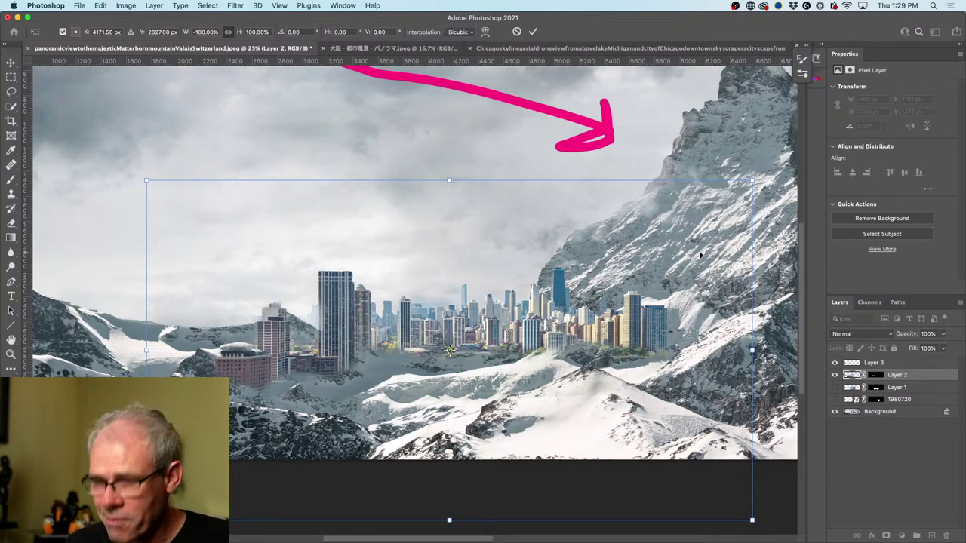
pyautogui.press('Return')
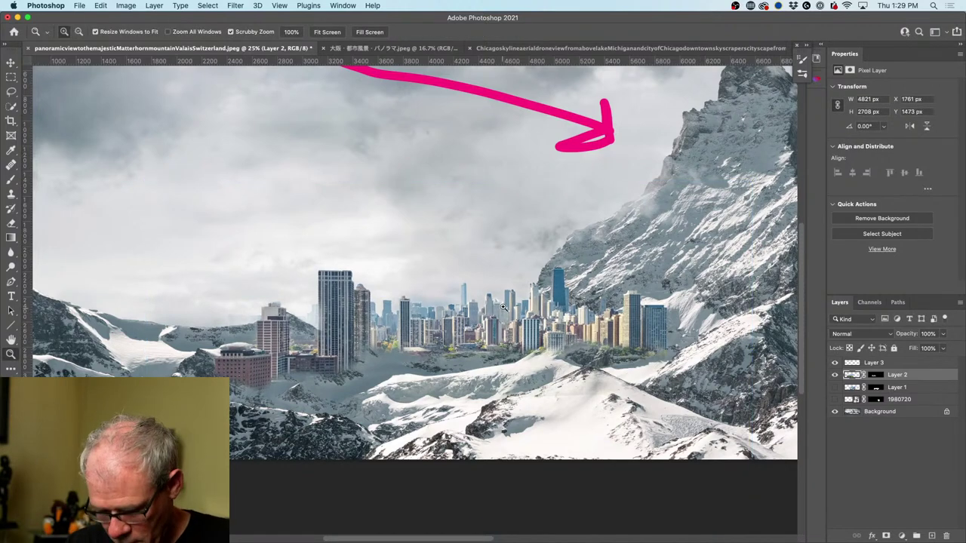
pyautogui.press('v')
pyautogui.moveTo(540, 311); pyautogui.dragTo(463, 326)
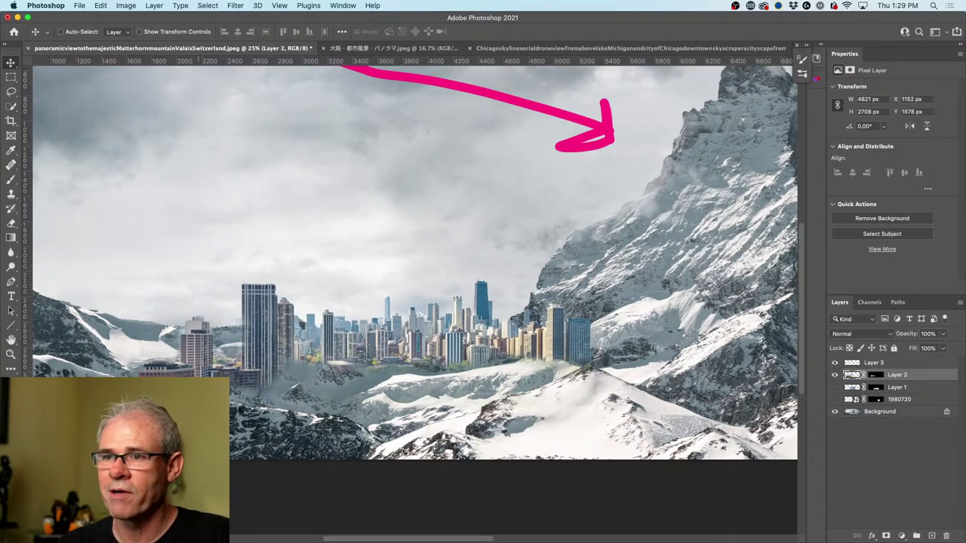
# Step: Turn on the New York skyline layer 1980720, right of the Matterhorn
pyautogui.hscroll(10, 354, 360)
pyautogui.scroll(-2, 355, 361)
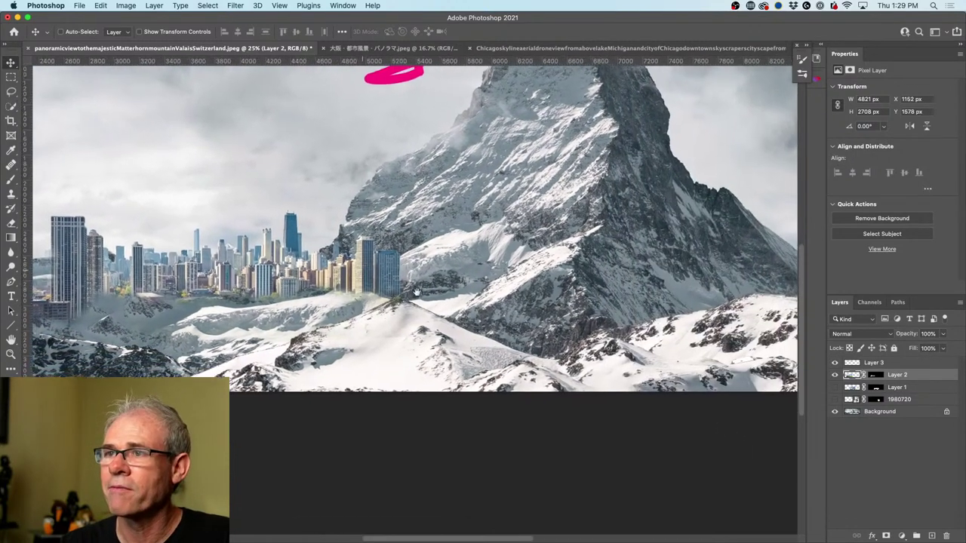
pyautogui.hscroll(10, 427, 387)
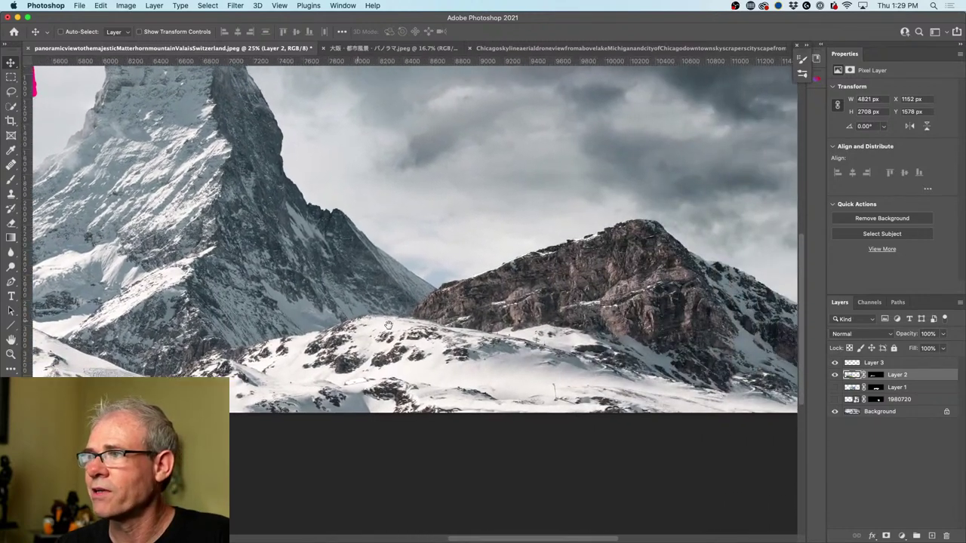
pyautogui.scroll(2, 427, 387)
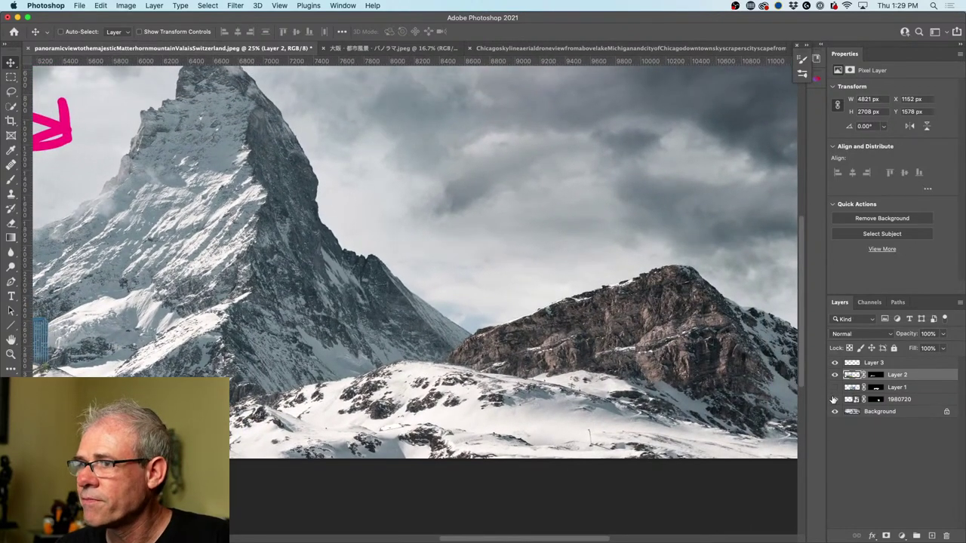
pyautogui.click(834, 399)
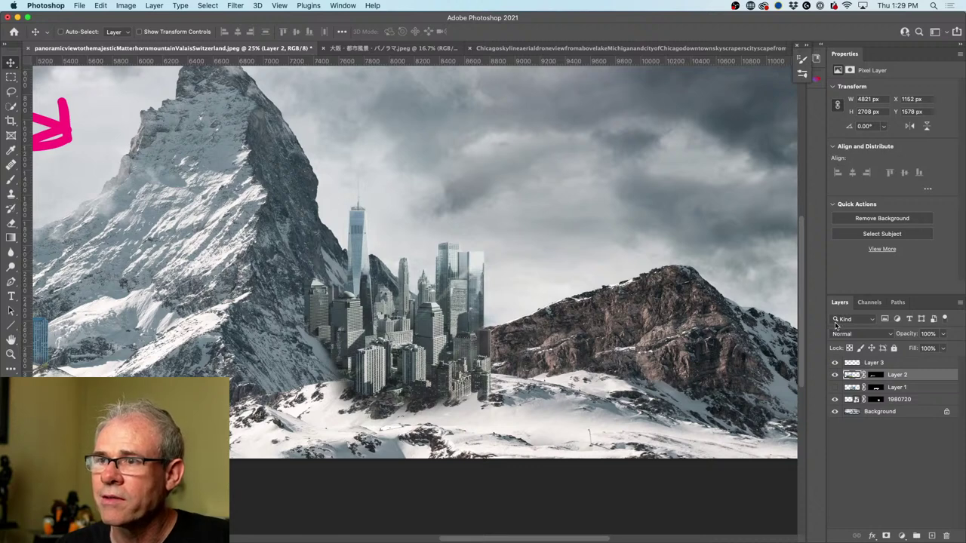
pyautogui.hscroll(-3, 448, 308)
pyautogui.scroll(2, 448, 308)
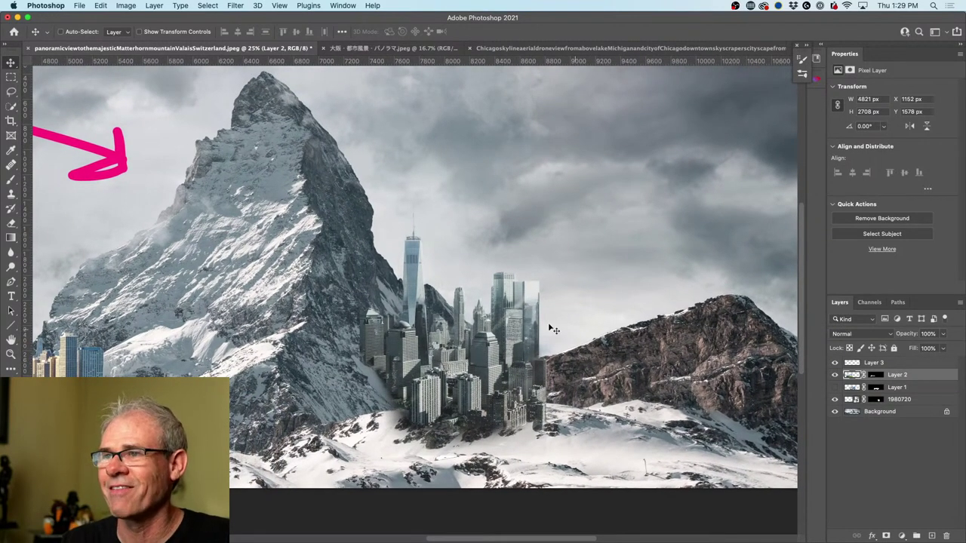
# Step: Flip the 1980720 New York skyline horizontally, putting its tallest tower on the right
pyautogui.click(464, 388)
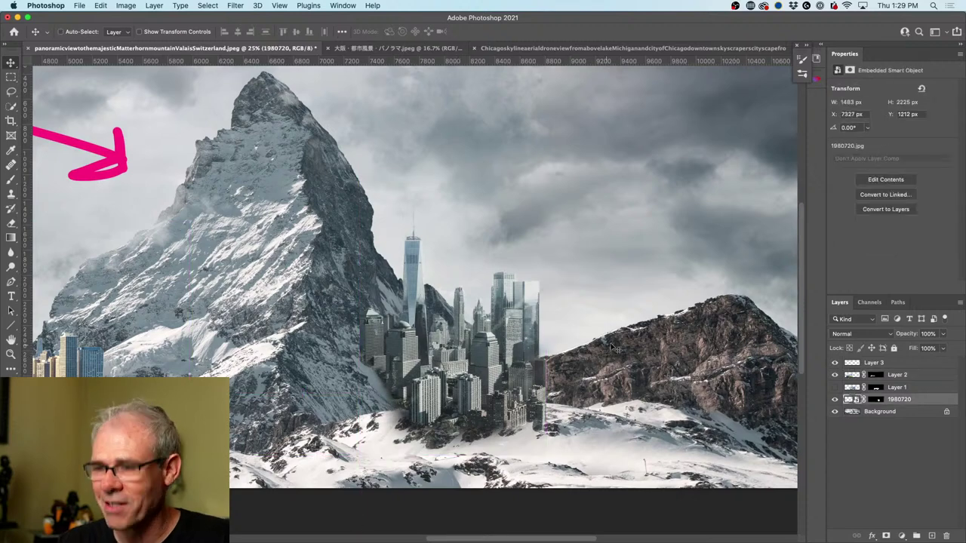
pyautogui.press('super+t')
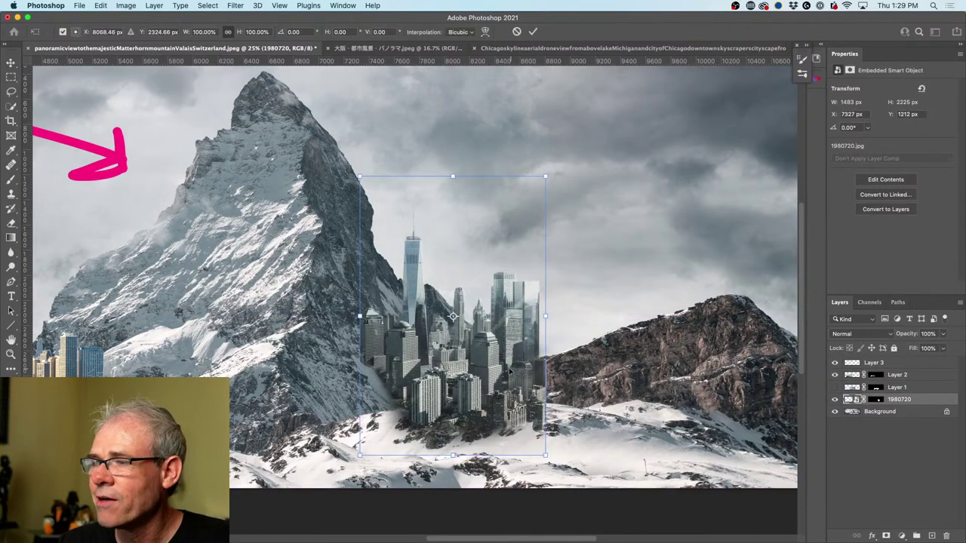
pyautogui.rightClick(510, 370)
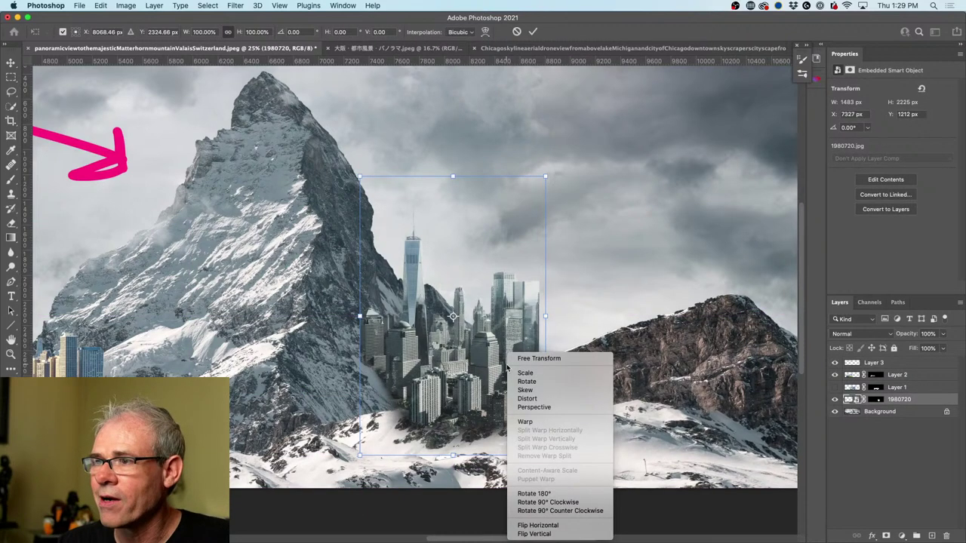
pyautogui.click(559, 526)
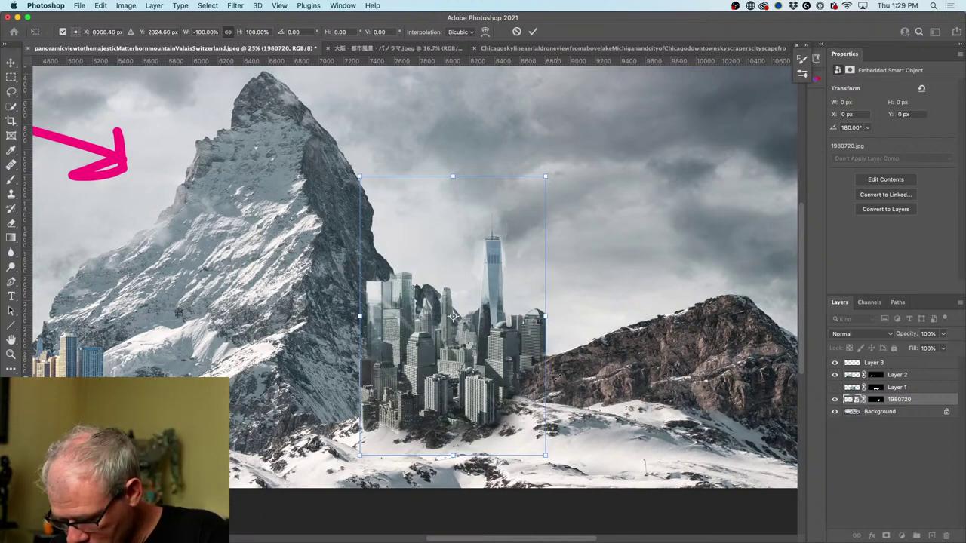
pyautogui.press('Return')
# Step: Drag the 1980720 skyline onto the left hillside, hiding Layer 2 briefly to check placement
pyautogui.hscroll(-5, 587, 358)
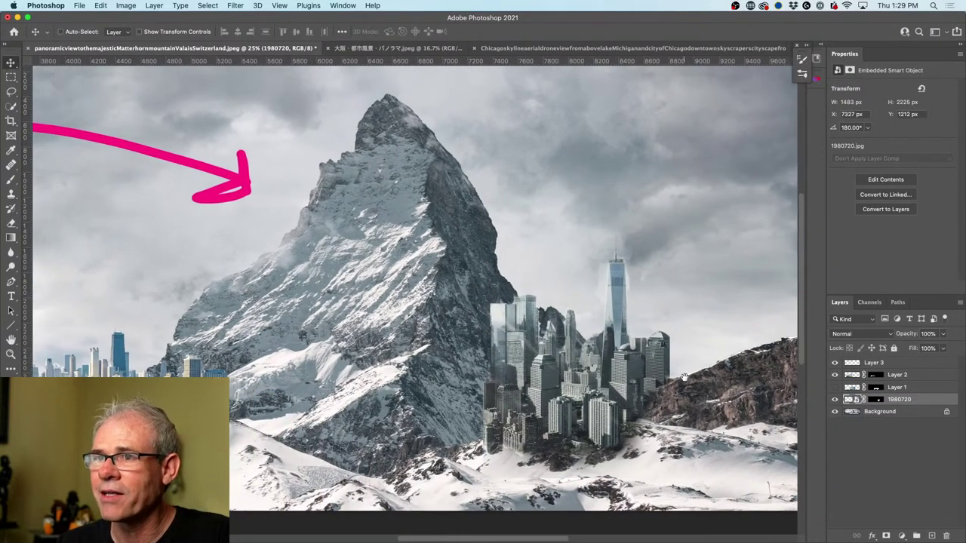
pyautogui.scroll(-5, 453, 406)
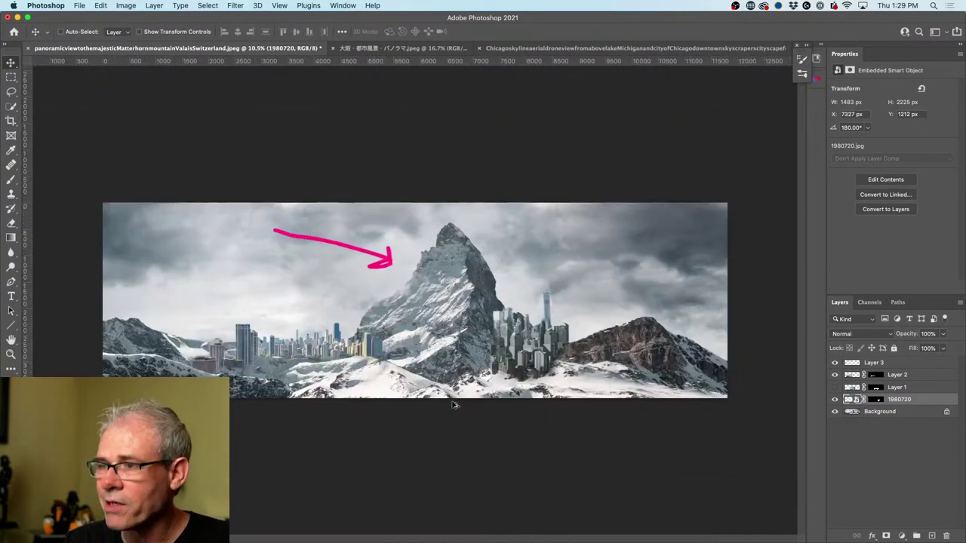
pyautogui.scroll(3, 453, 406)
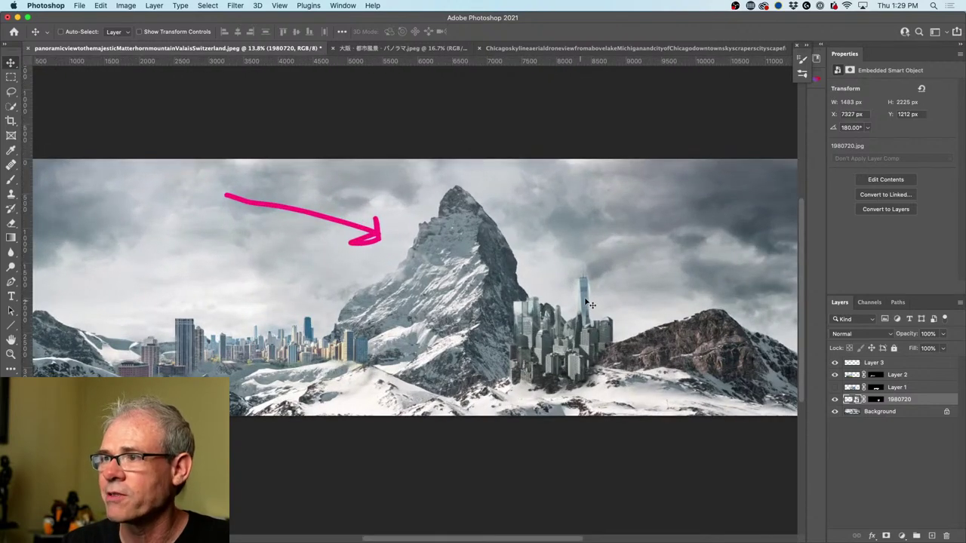
pyautogui.moveTo(576, 338); pyautogui.dragTo(600, 346)
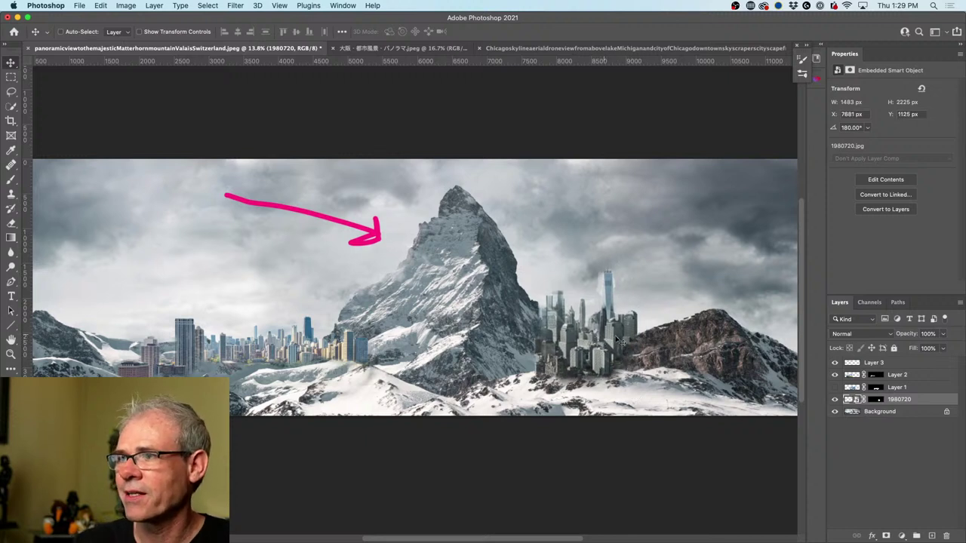
pyautogui.click(835, 374)
pyautogui.moveTo(582, 328); pyautogui.dragTo(296, 308)
pyautogui.moveTo(337, 333); pyautogui.dragTo(343, 339)
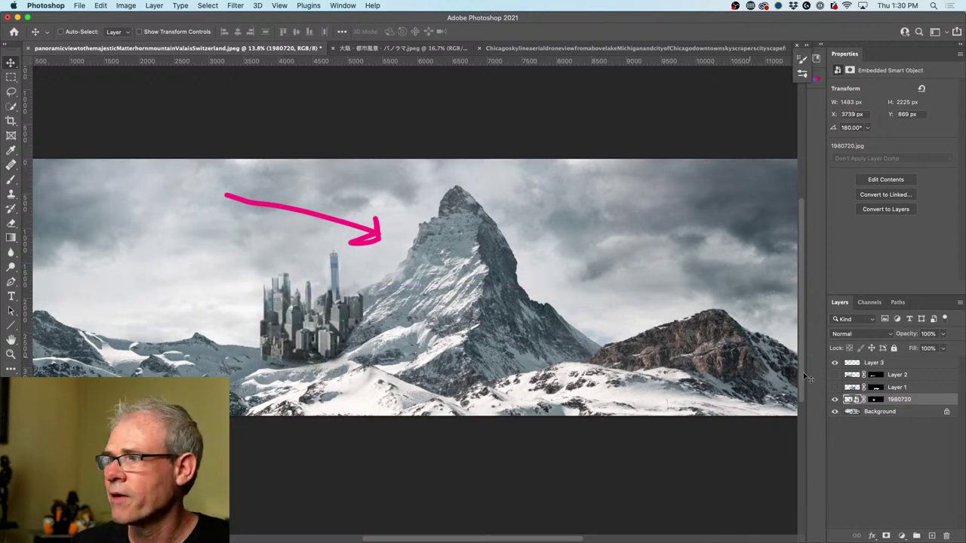
pyautogui.click(834, 375)
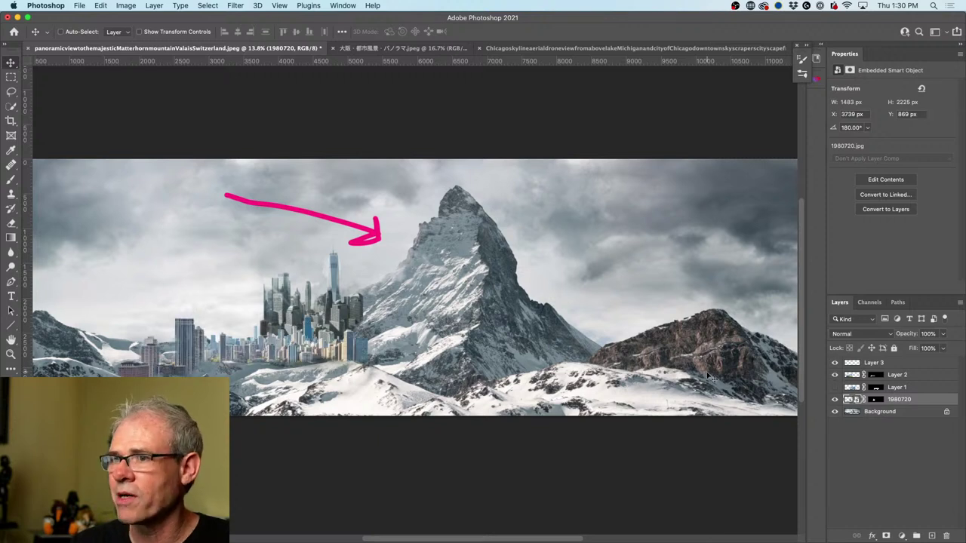
# Step: Move Layer 3's pink arrow to the top right and hide it
pyautogui.click(855, 376)
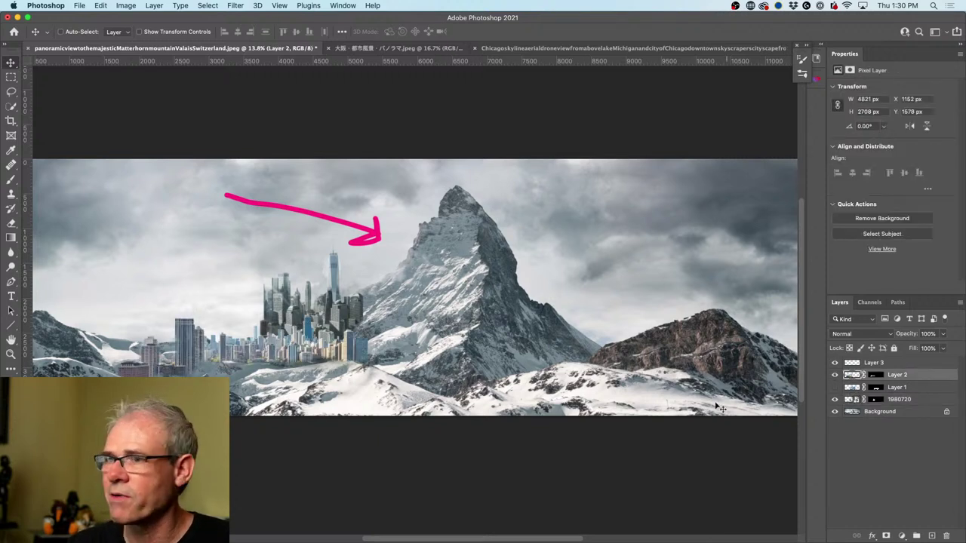
pyautogui.press('super+alt+a')
pyautogui.click(447, 326)
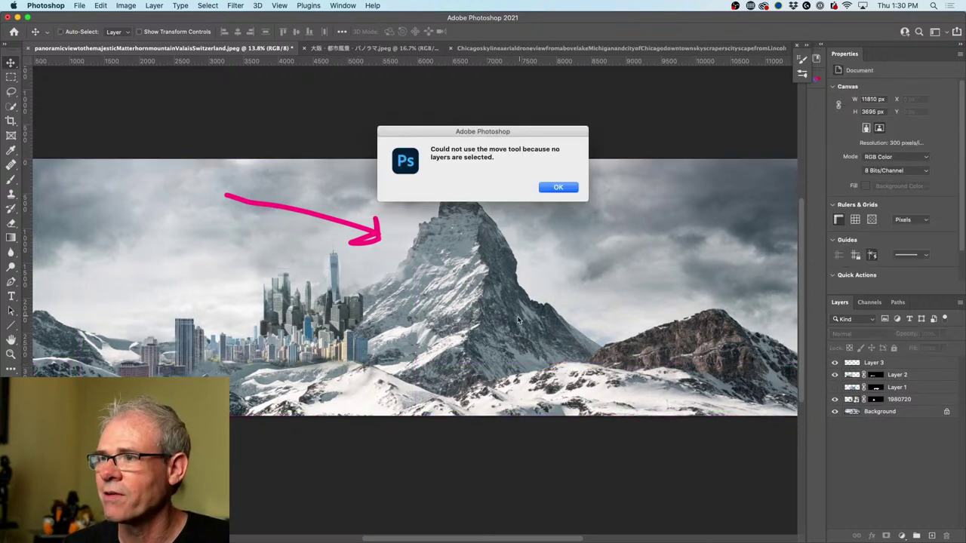
pyautogui.click(558, 187)
pyautogui.click(856, 367)
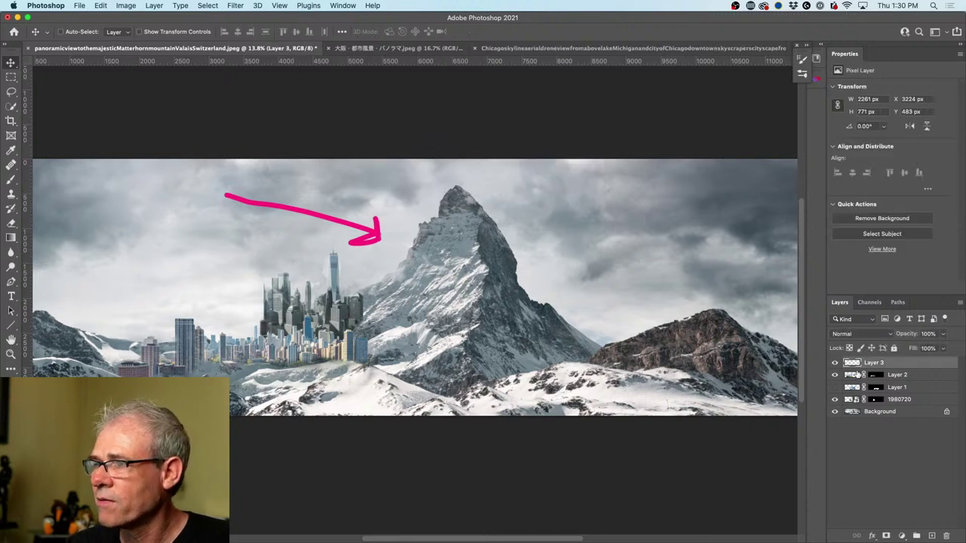
pyautogui.moveTo(205, 359); pyautogui.dragTo(447, 288)
pyautogui.click(835, 363)
# Step: Nudge the 1980720 skyline down and place Layer 2's skyline beside the right mountain
pyautogui.click(847, 400)
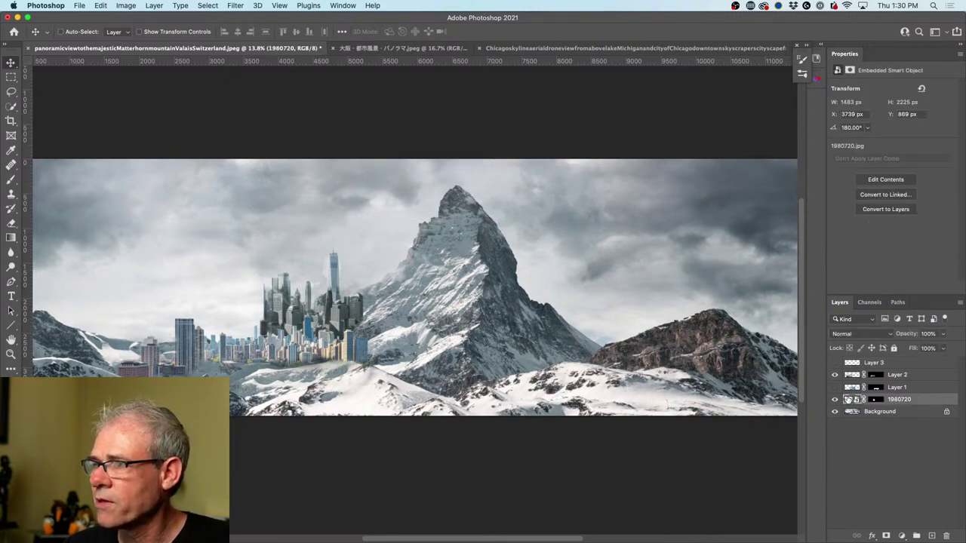
pyautogui.moveTo(276, 374)
pyautogui.mouseDown()
pyautogui.moveTo(287, 343)
pyautogui.moveTo(280, 385)
pyautogui.mouseUp()
pyautogui.click(852, 375)
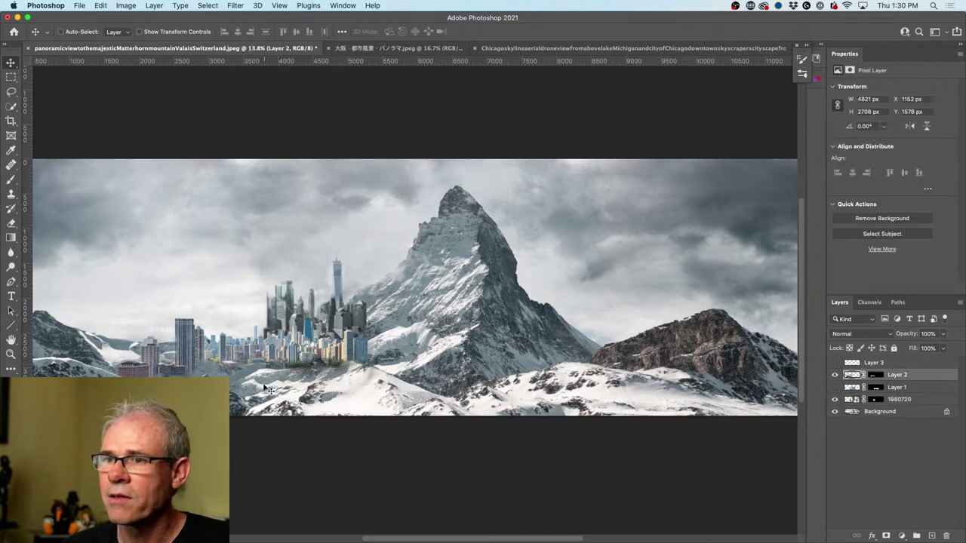
pyautogui.moveTo(218, 366); pyautogui.dragTo(575, 371)
pyautogui.moveTo(662, 357); pyautogui.dragTo(668, 368)
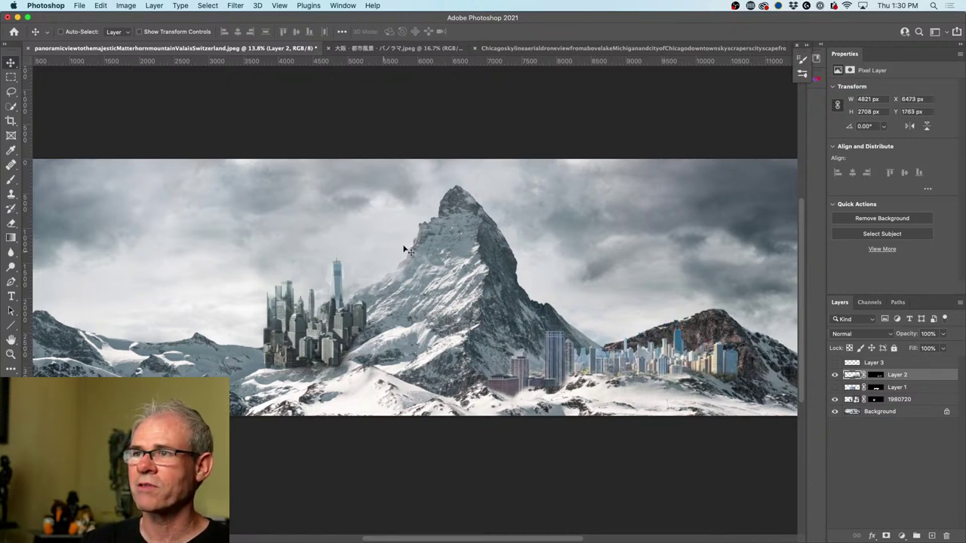
# Step: Show Layer 1, nudge Layers 1 and 2 onto the snow, and restack Layer 3 above Background
pyautogui.click(835, 388)
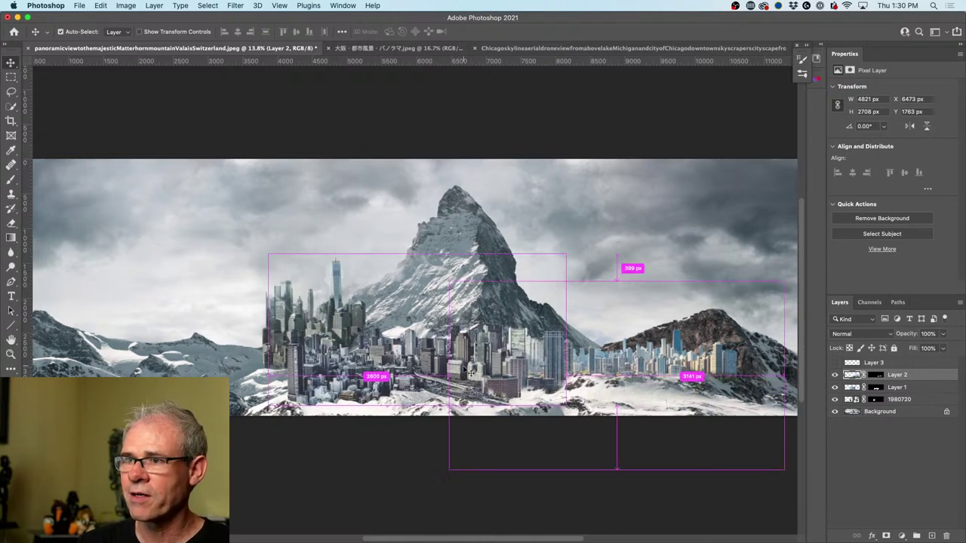
pyautogui.moveTo(468, 367); pyautogui.dragTo(469, 371)
pyautogui.hscroll(-2, 469, 370)
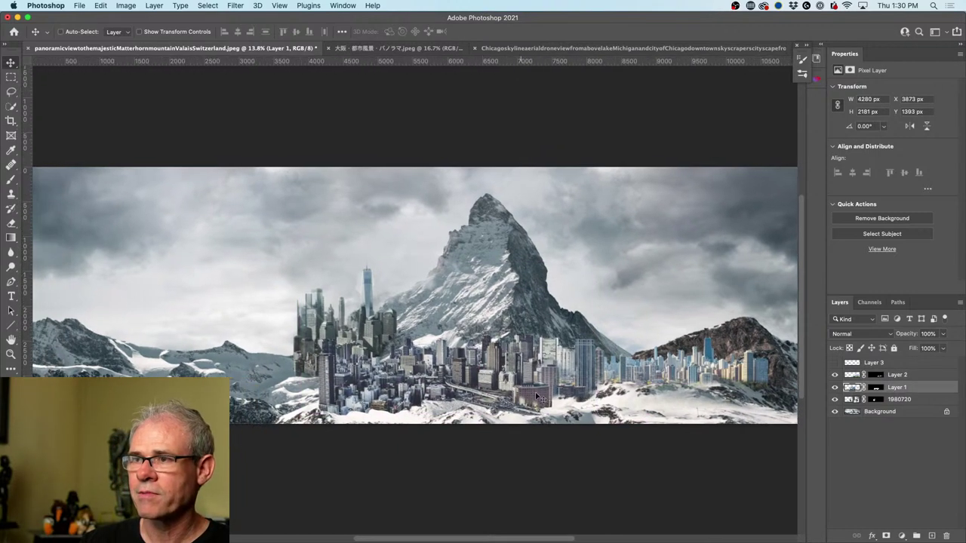
pyautogui.moveTo(693, 371); pyautogui.dragTo(702, 367)
pyautogui.moveTo(851, 372); pyautogui.dragTo(850, 407)
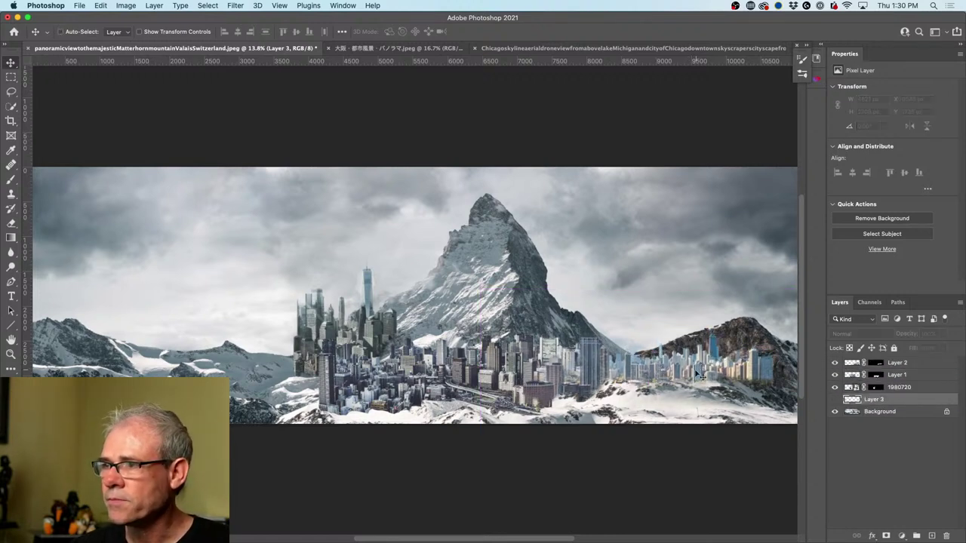
# Step: Shift Layer 2's city slightly right and move it below 1980720 in the layer stack
pyautogui.moveTo(633, 358); pyautogui.dragTo(684, 352)
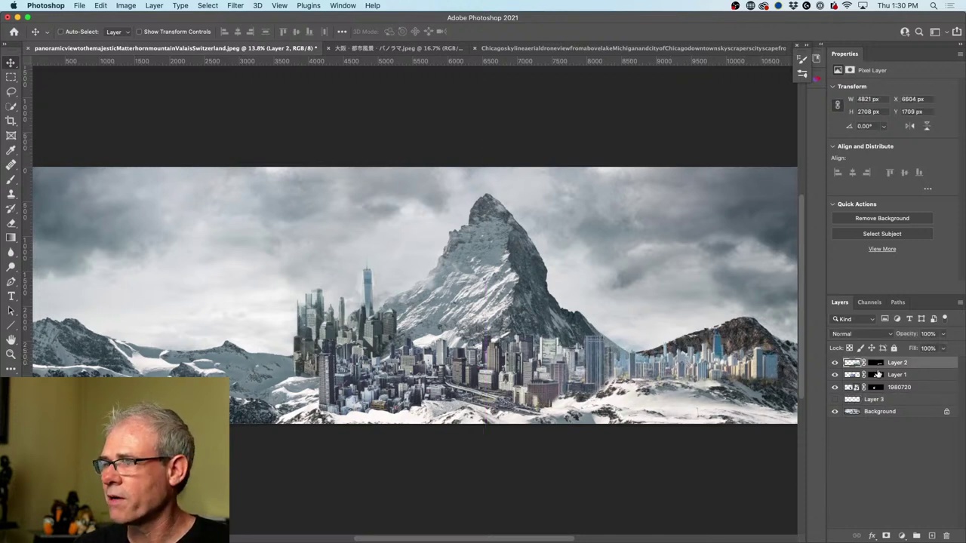
pyautogui.moveTo(852, 365); pyautogui.dragTo(853, 394)
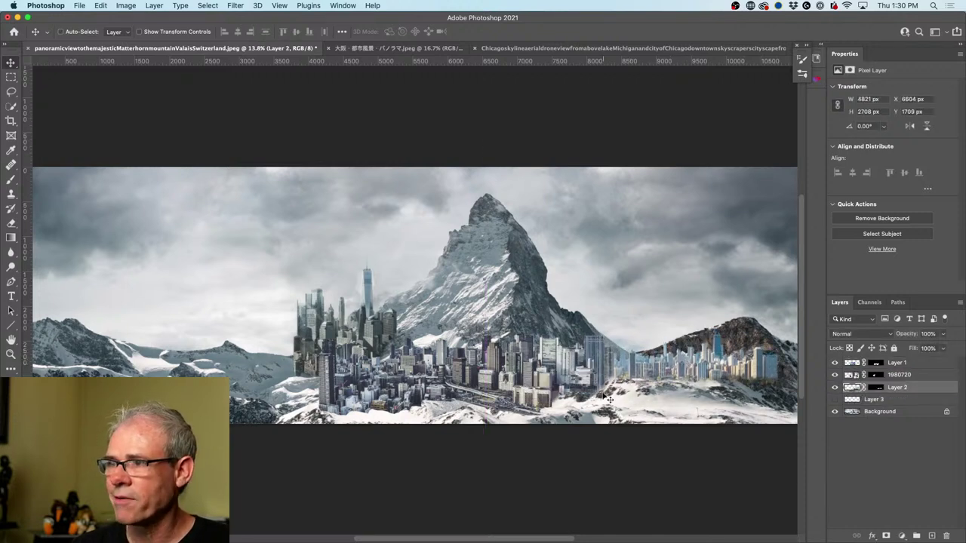
pyautogui.click(375, 326)
pyautogui.click(356, 324)
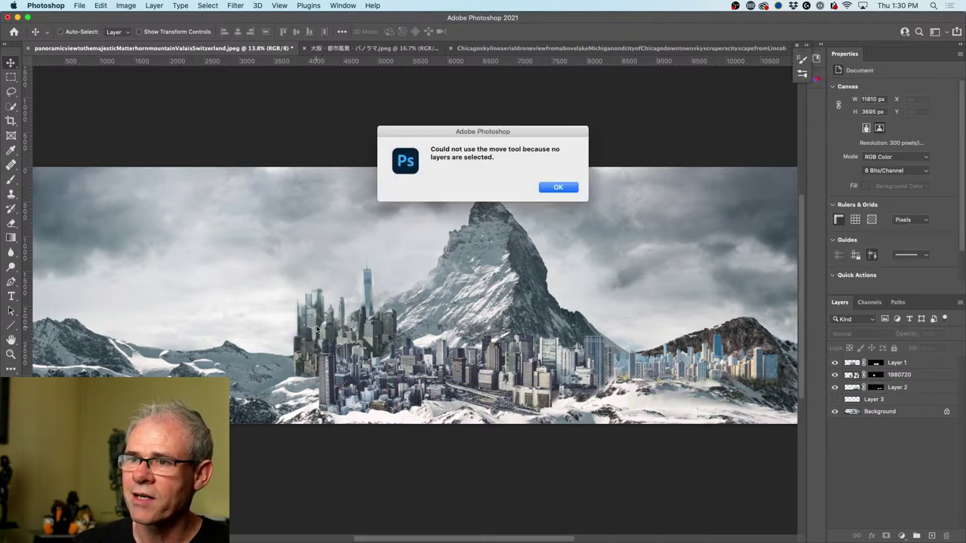
pyautogui.click(560, 188)
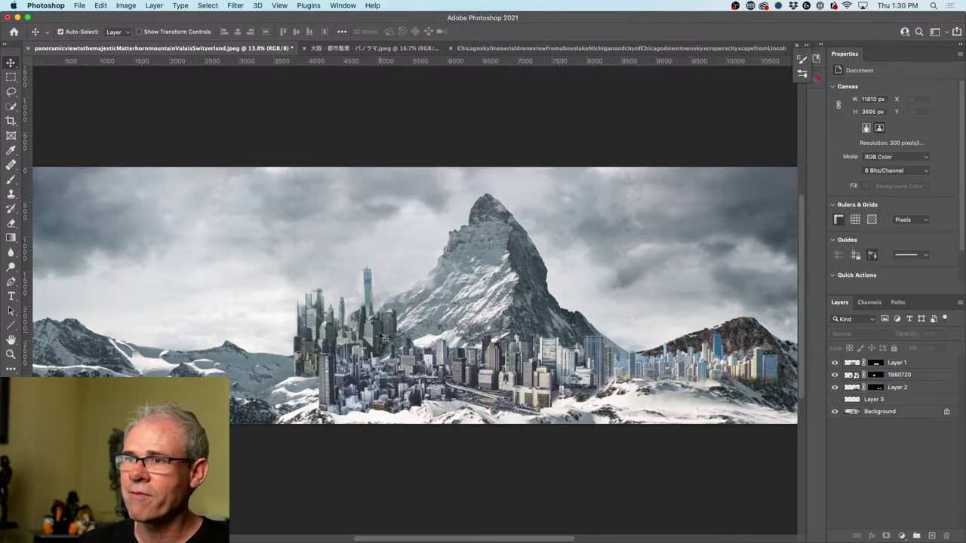
# Step: Toggle the 1980720 towers off and on to compare the composition
pyautogui.click(860, 375)
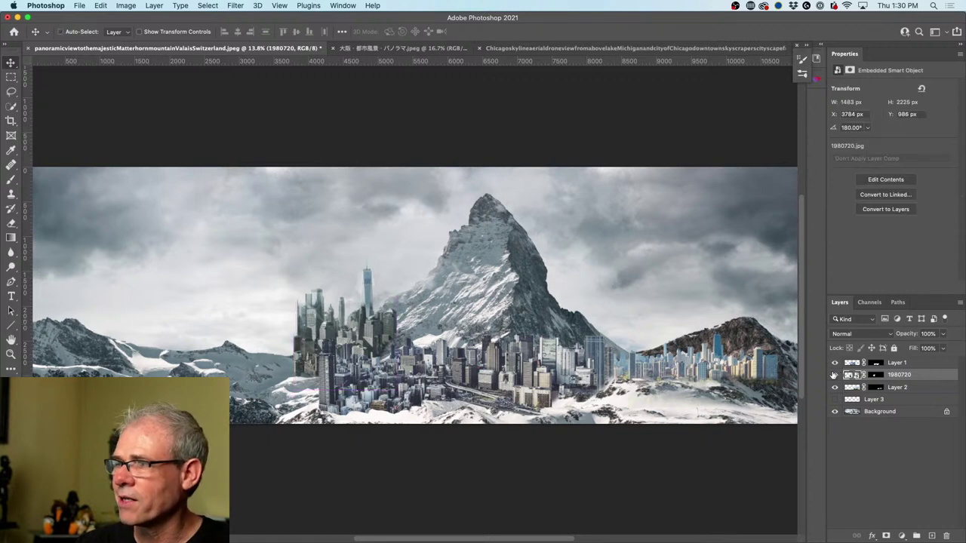
pyautogui.click(833, 375)
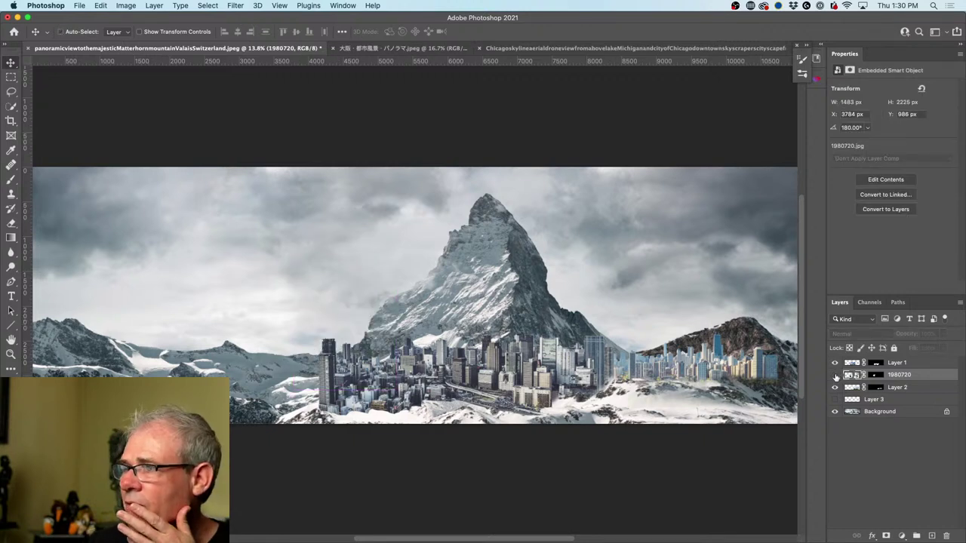
pyautogui.click(835, 375)
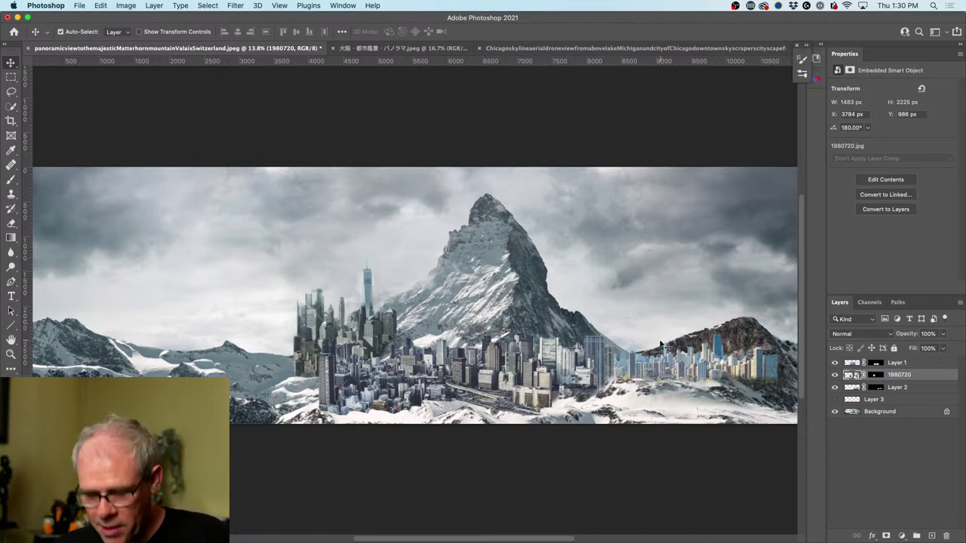
pyautogui.press('super+comma')
pyautogui.press('super+comma')
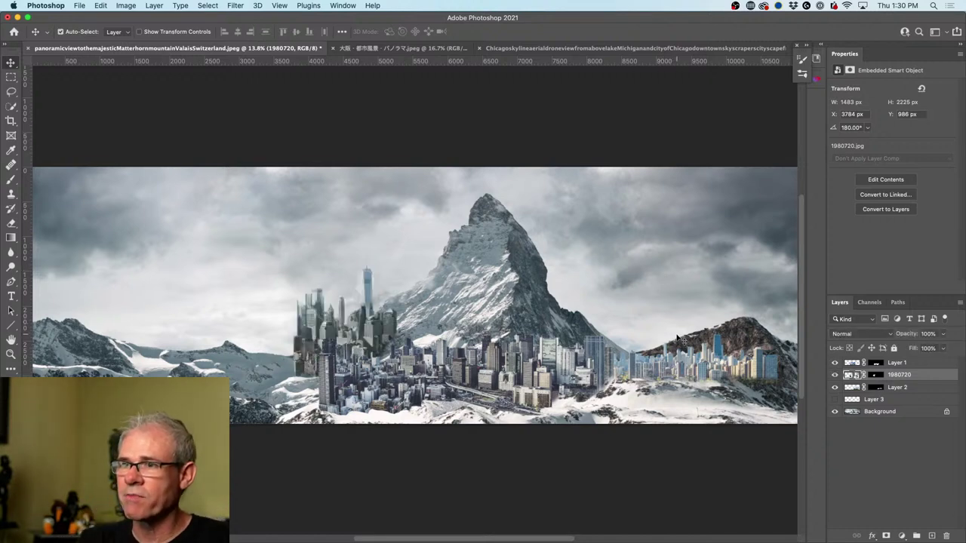
pyautogui.press('super+comma')
pyautogui.press('super+comma')
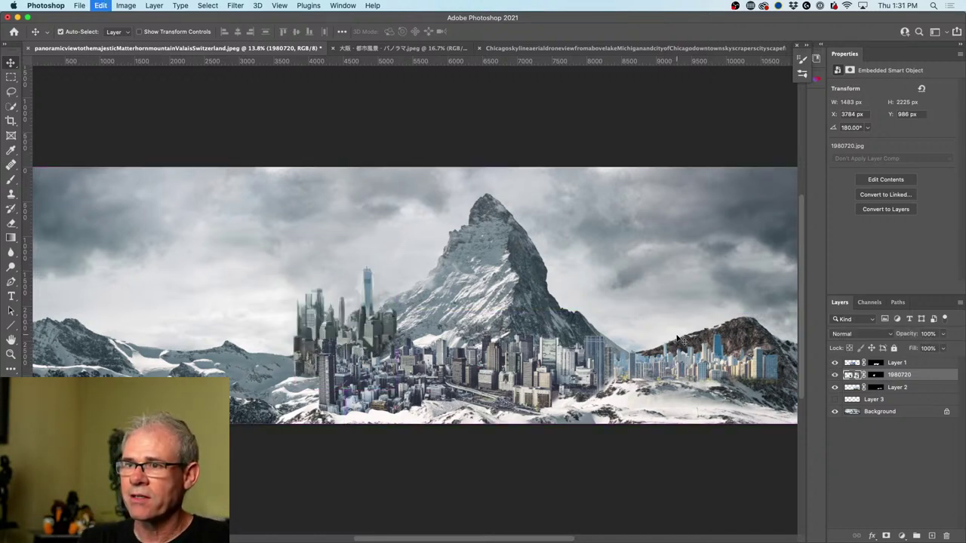
# Step: Step back through history until the 1980720 towers sit on the Matterhorn's right flank
pyautogui.press('super+bracketleft')
pyautogui.press('super+z')
pyautogui.press('super+z')
pyautogui.press('super+z')
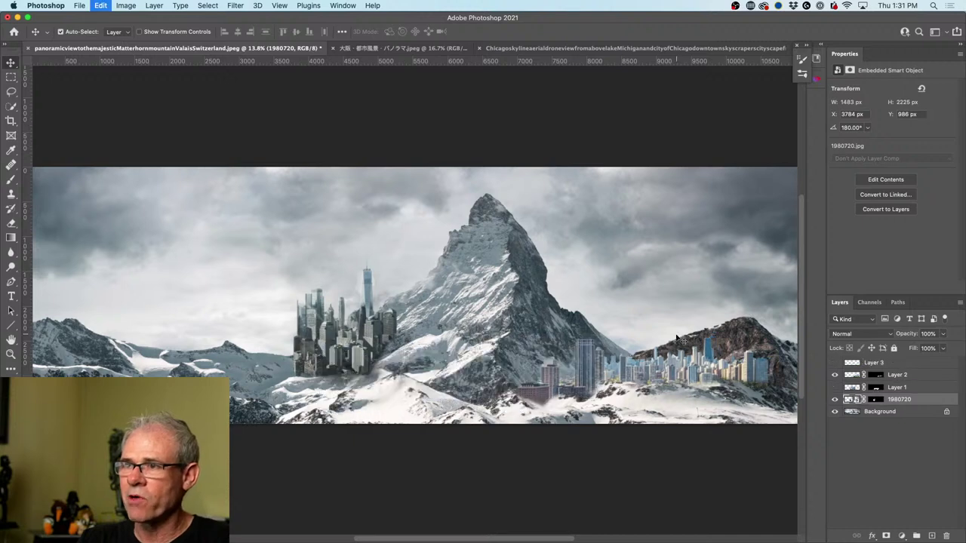
pyautogui.press('super+shift+z')
pyautogui.press('super+shift+z')
pyautogui.press('super+shift+z')
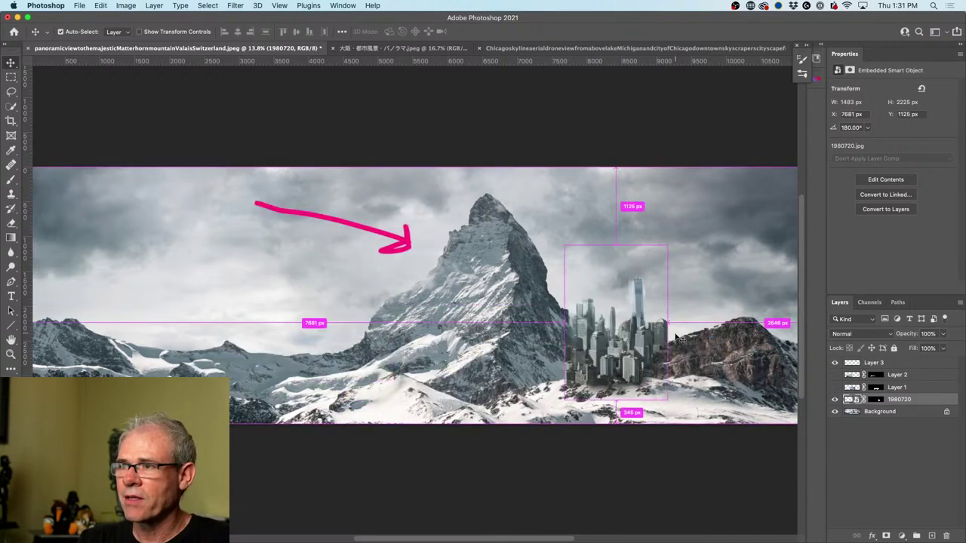
pyautogui.press('super+shift+z')
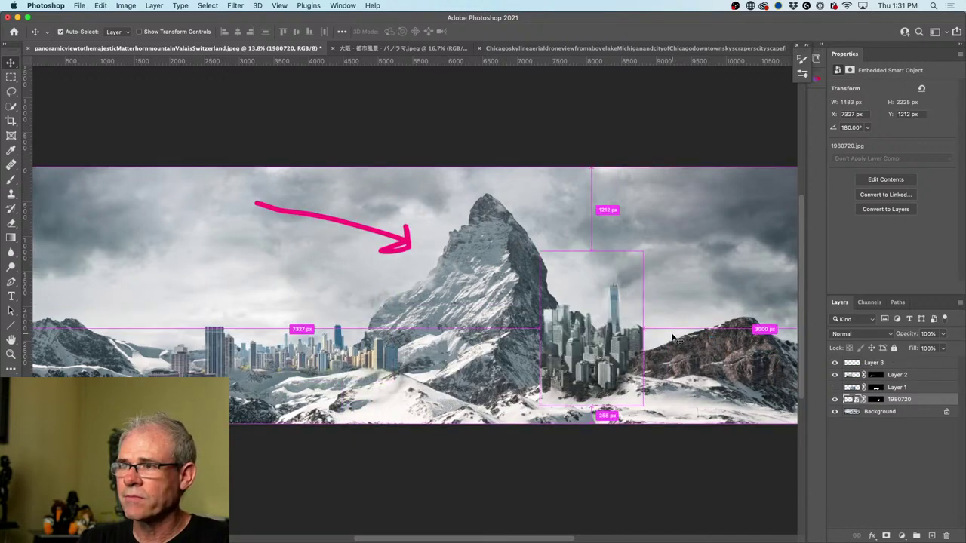
# Step: Duplicate Background, flip the copy horizontally, shift it right to X 137 px, and reshow Layer 1
pyautogui.click(853, 412)
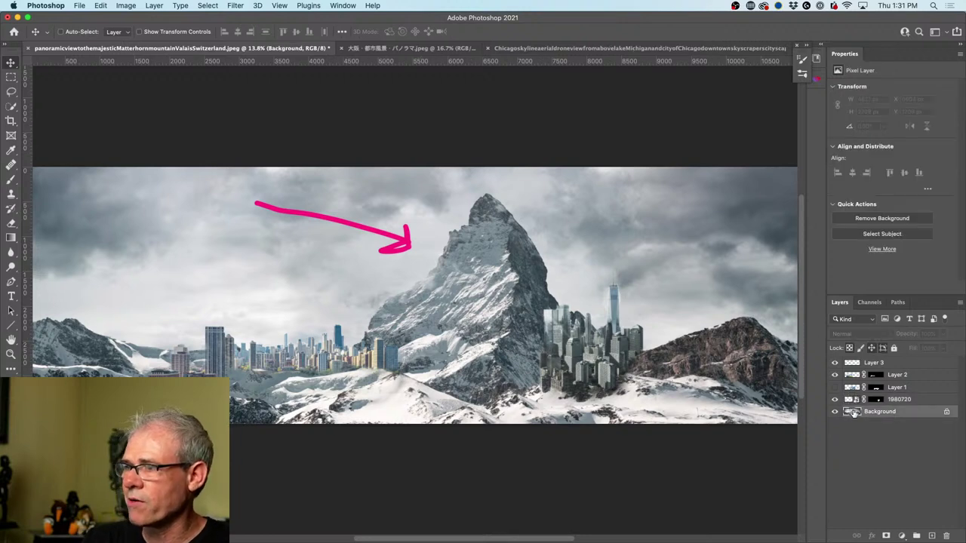
pyautogui.press('super+j')
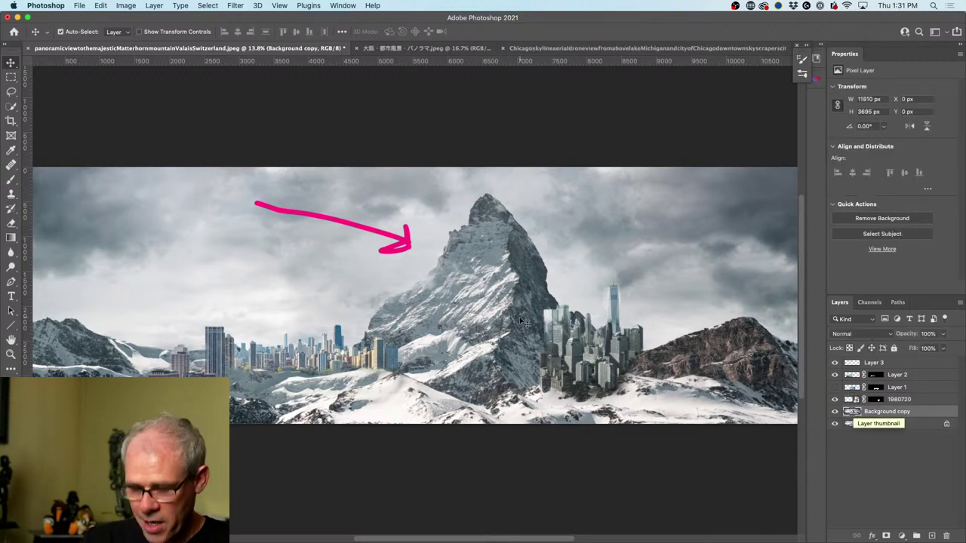
pyautogui.press('super+t')
pyautogui.rightClick(518, 242)
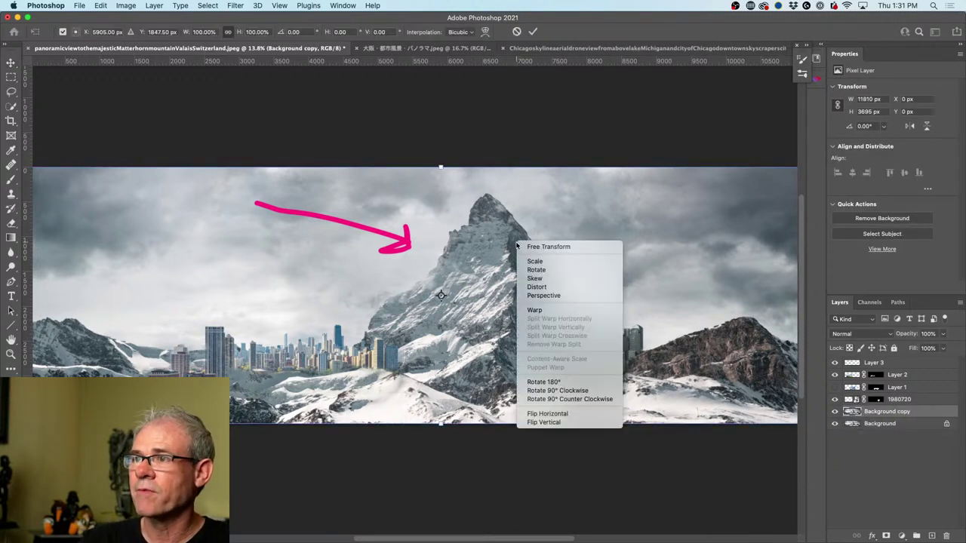
pyautogui.click(561, 414)
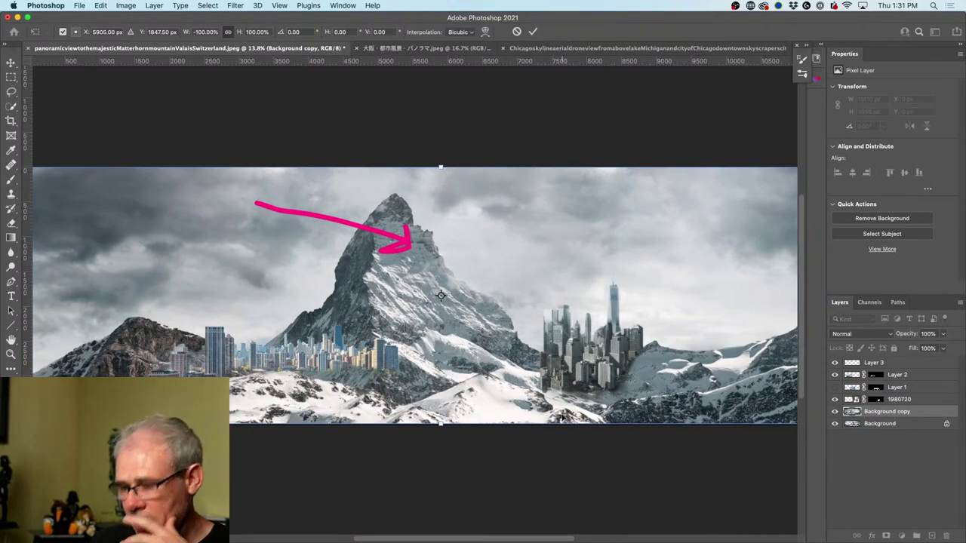
pyautogui.press('Return')
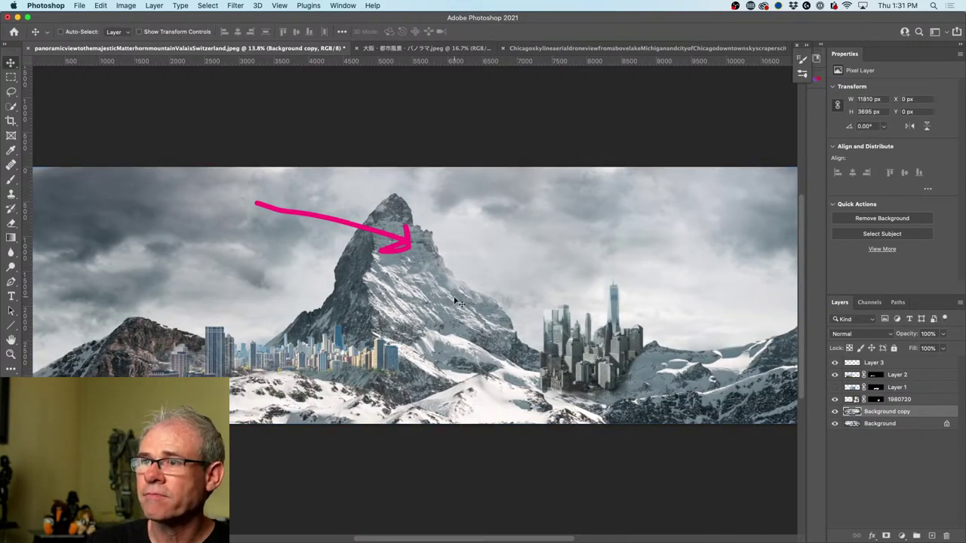
pyautogui.moveTo(457, 302)
pyautogui.mouseDown()
pyautogui.moveTo(524, 294)
pyautogui.moveTo(572, 304)
pyautogui.moveTo(470, 306)
pyautogui.mouseUp()
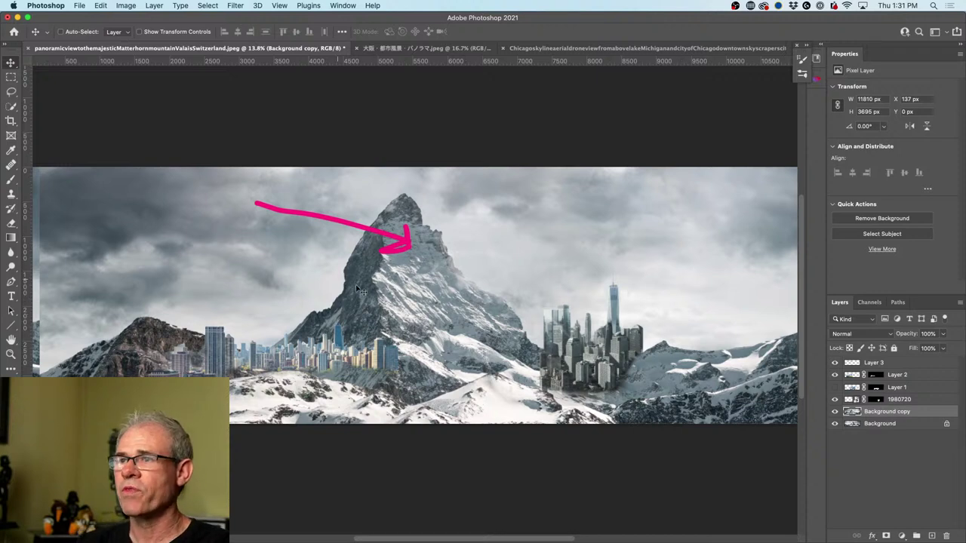
pyautogui.click(835, 387)
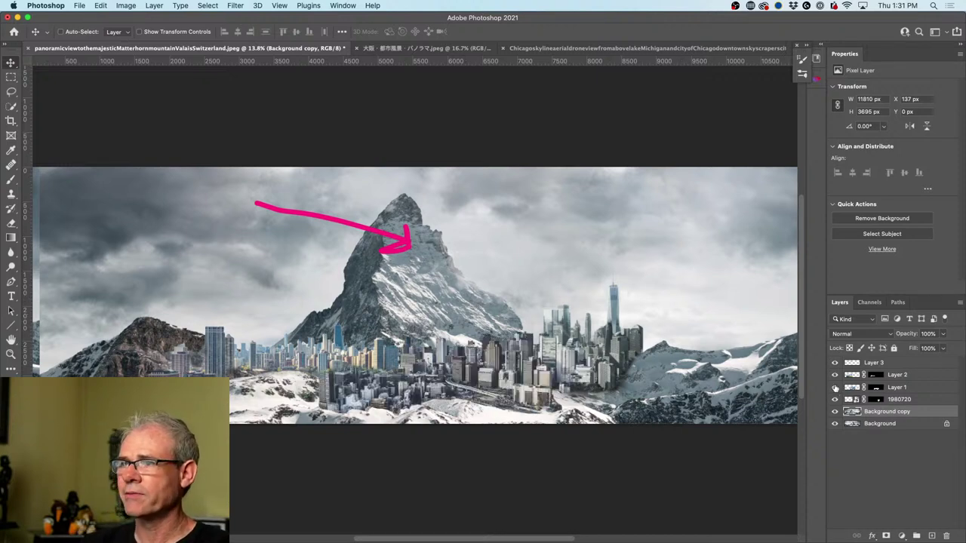
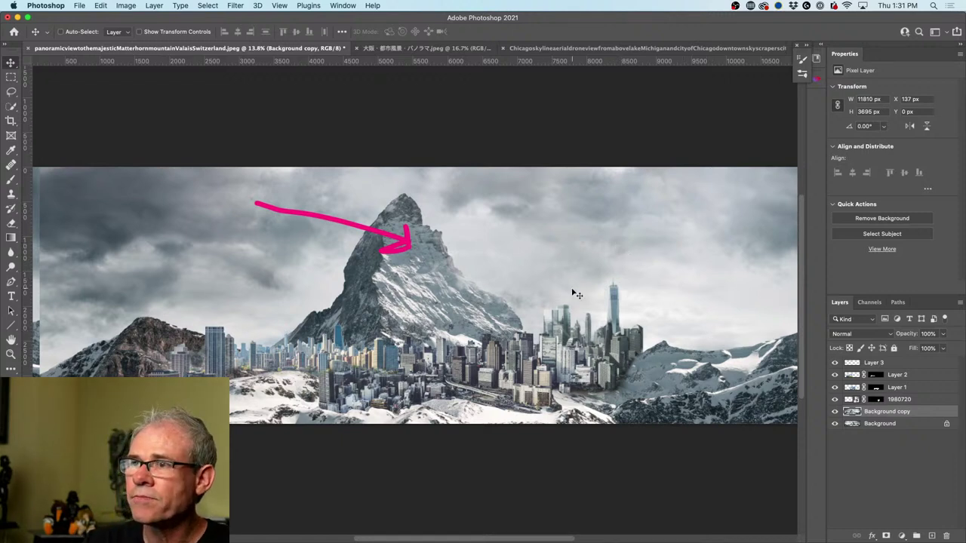
# Step: Undo the mountain copy and the right and left city placements, comparing edits, leaving only the middle skyline
pyautogui.press('super+z')
pyautogui.press('super+z')
pyautogui.press('super+z')
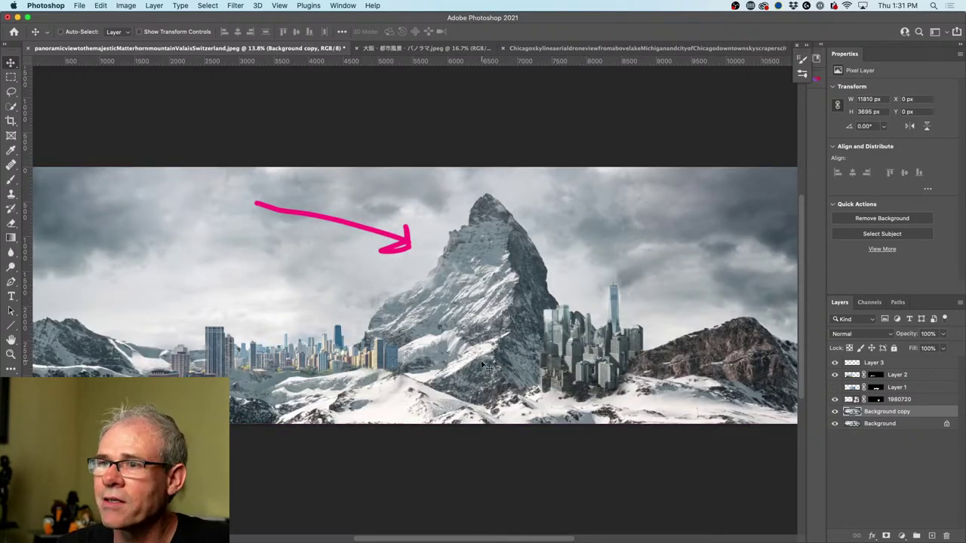
pyautogui.press('super+z')
pyautogui.press('super+z')
pyautogui.press('super+z')
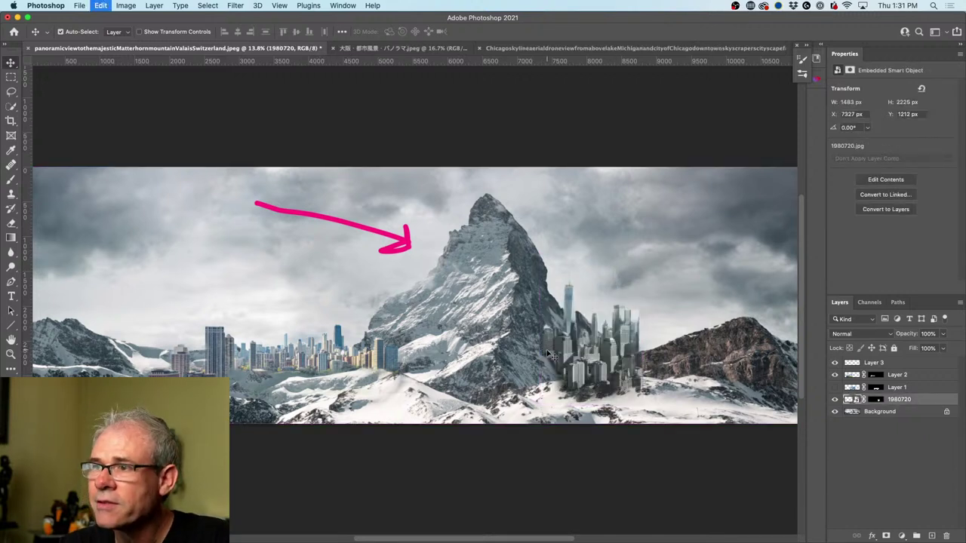
pyautogui.press('super+z')
pyautogui.press('super+z')
pyautogui.press('super+z')
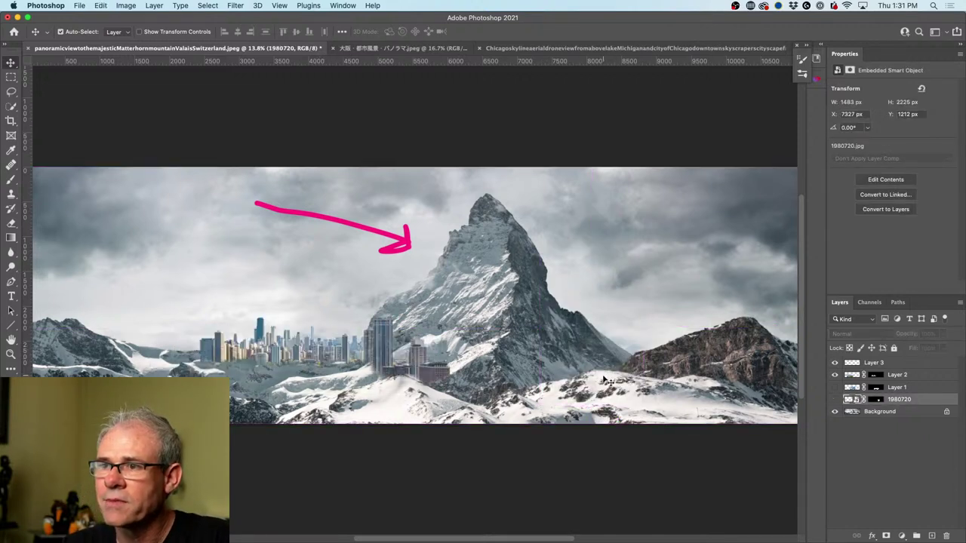
pyautogui.press('super+z')
pyautogui.press('super+shift+z')
pyautogui.press('super+z')
pyautogui.press('super+shift+z')
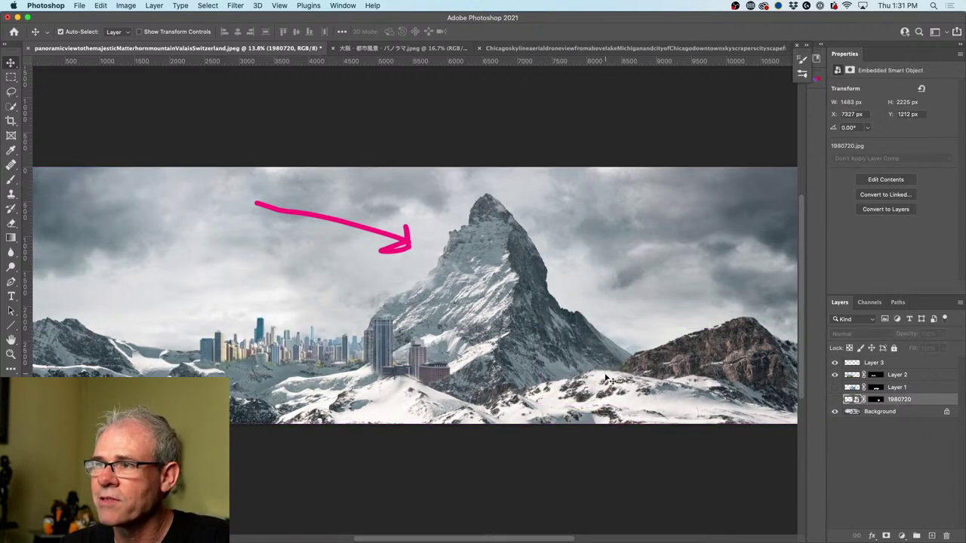
pyautogui.press('super+shift+z')
pyautogui.press('super+z')
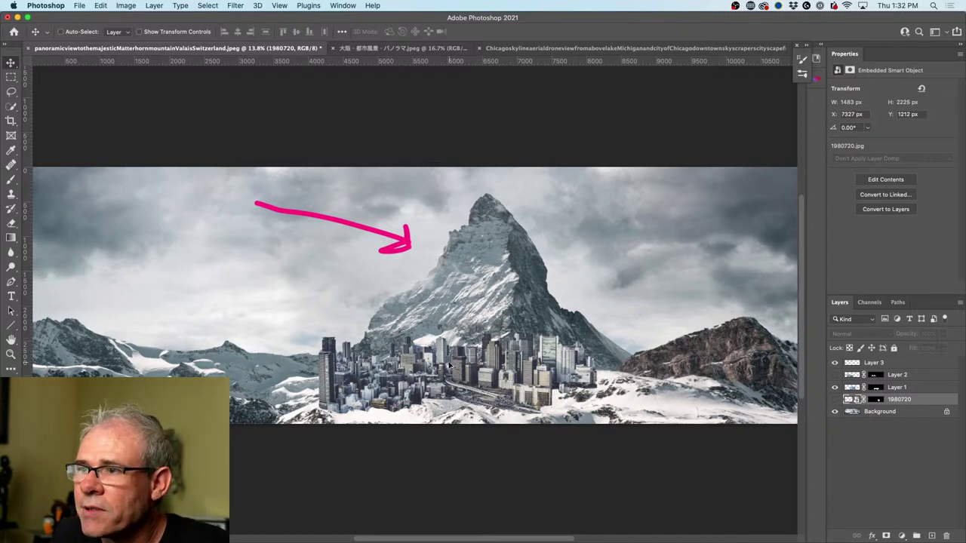
# Step: Make Layer 2, the left city skyline, visible and active
pyautogui.scroll(6, 474, 349)
pyautogui.scroll(-3, 465, 353)
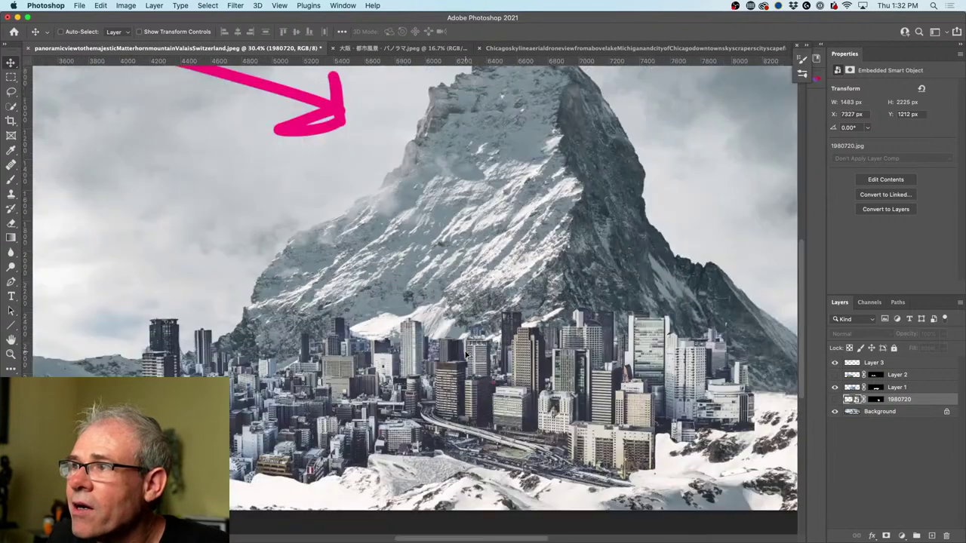
pyautogui.scroll(-3, 466, 354)
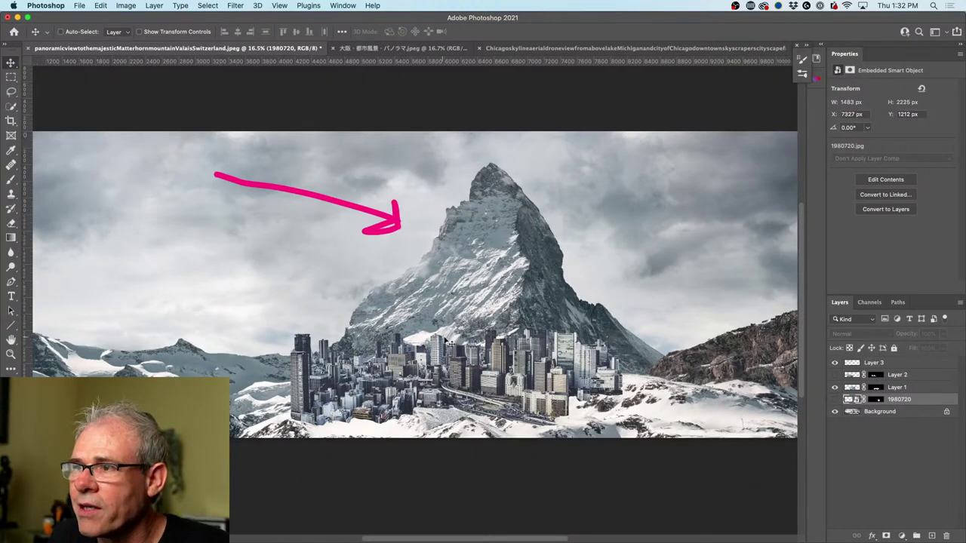
pyautogui.click(834, 375)
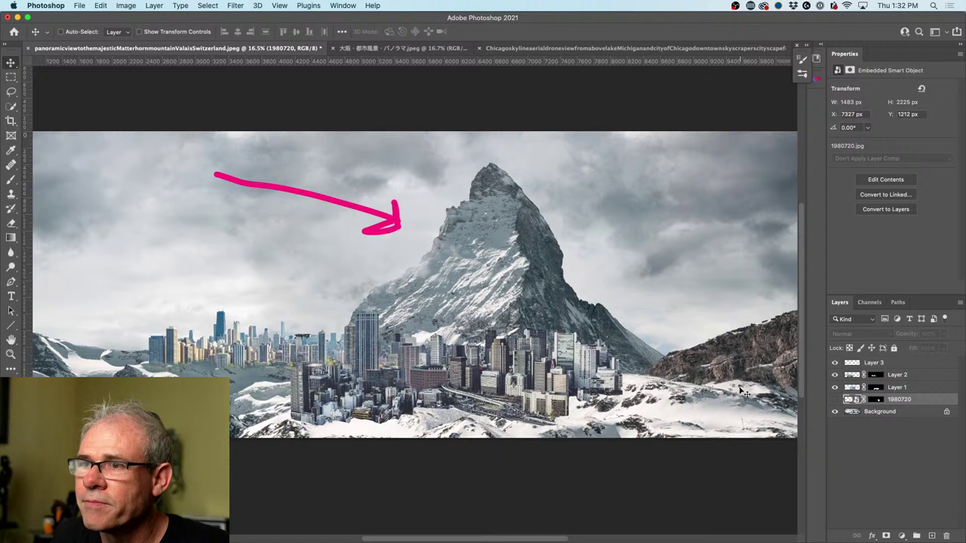
pyautogui.click(853, 375)
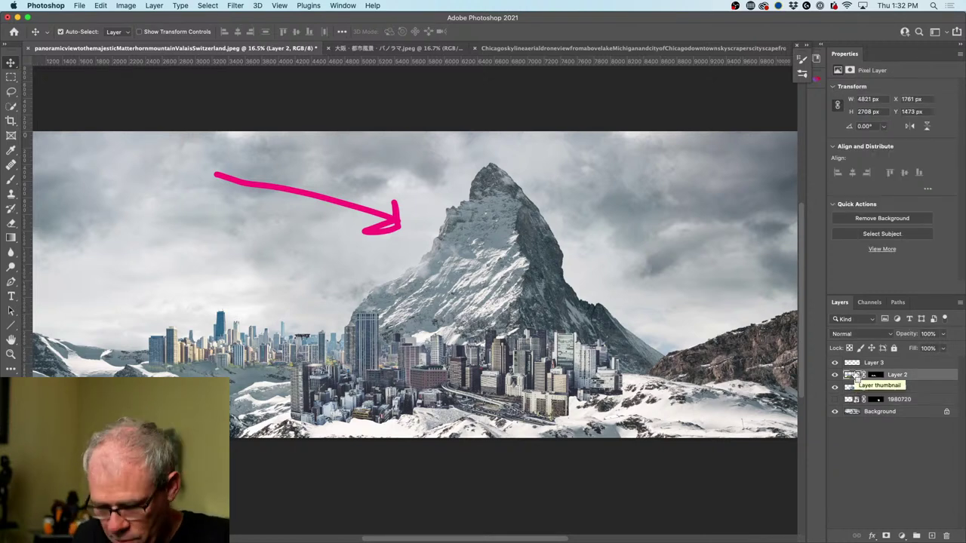
# Step: Flip Layer 2 horizontally, stack it below Layer 1, and shift it to the left
pyautogui.press('super+t')
pyautogui.rightClick(332, 311)
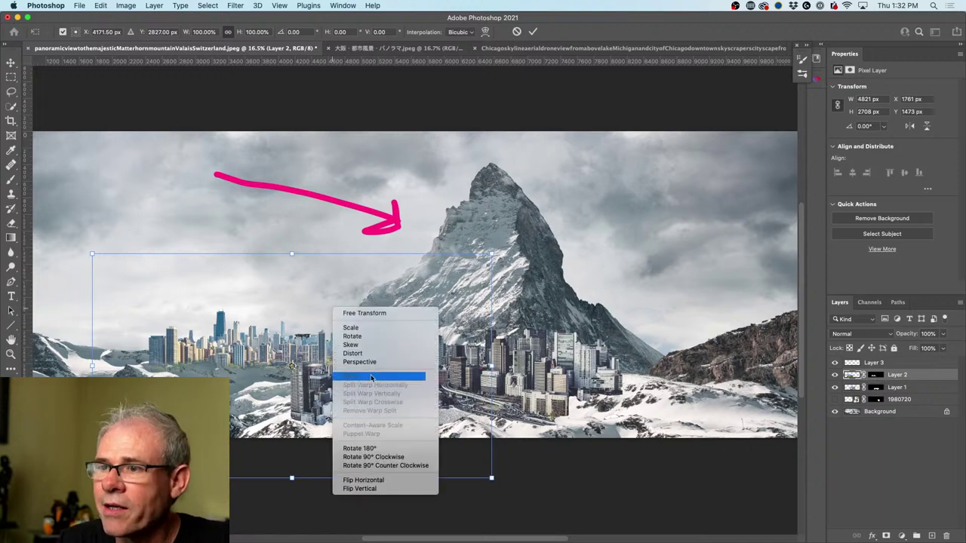
pyautogui.click(385, 481)
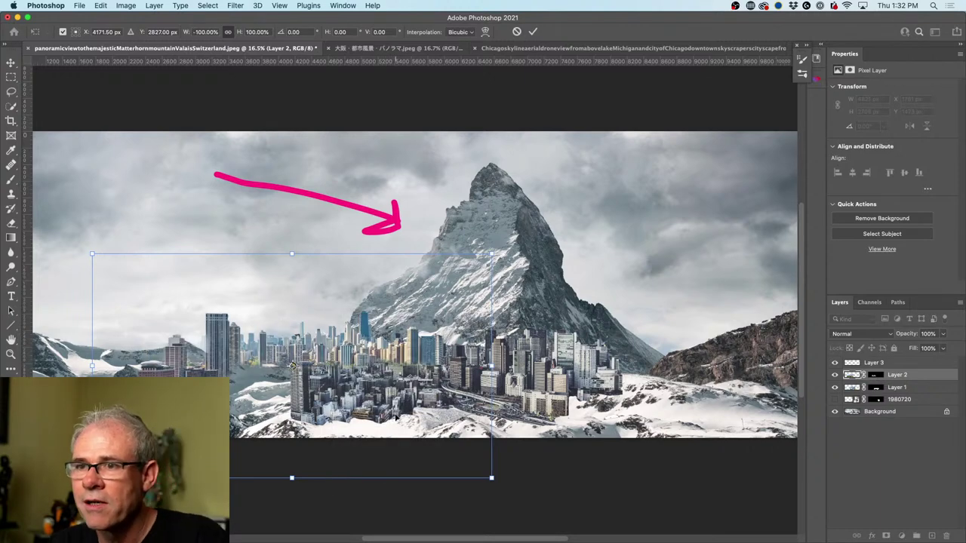
pyautogui.press('Return')
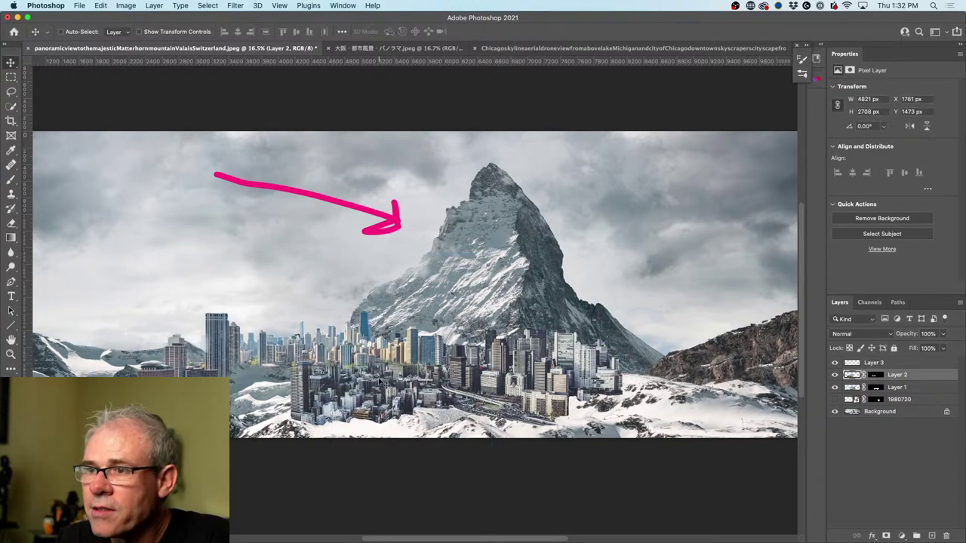
pyautogui.moveTo(385, 356); pyautogui.dragTo(360, 357)
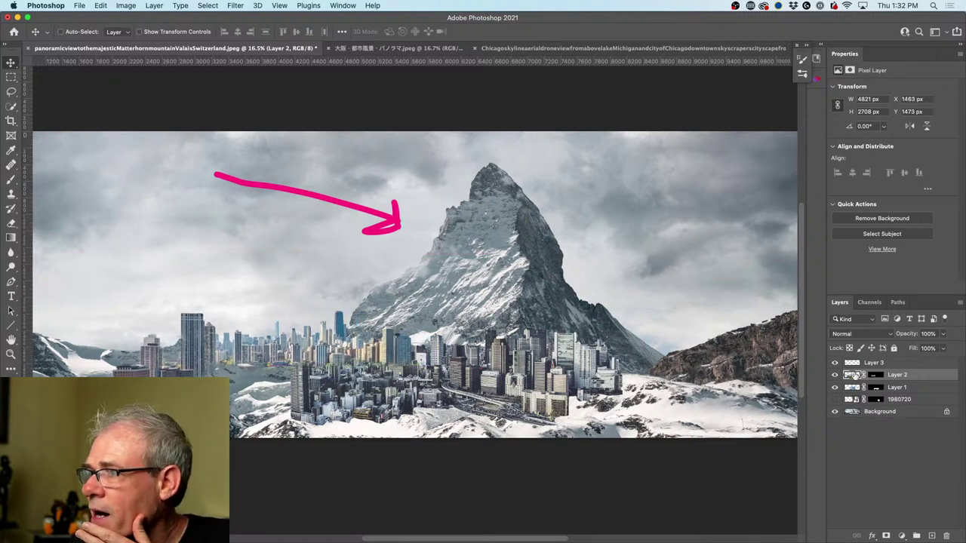
pyautogui.moveTo(856, 375); pyautogui.dragTo(855, 393)
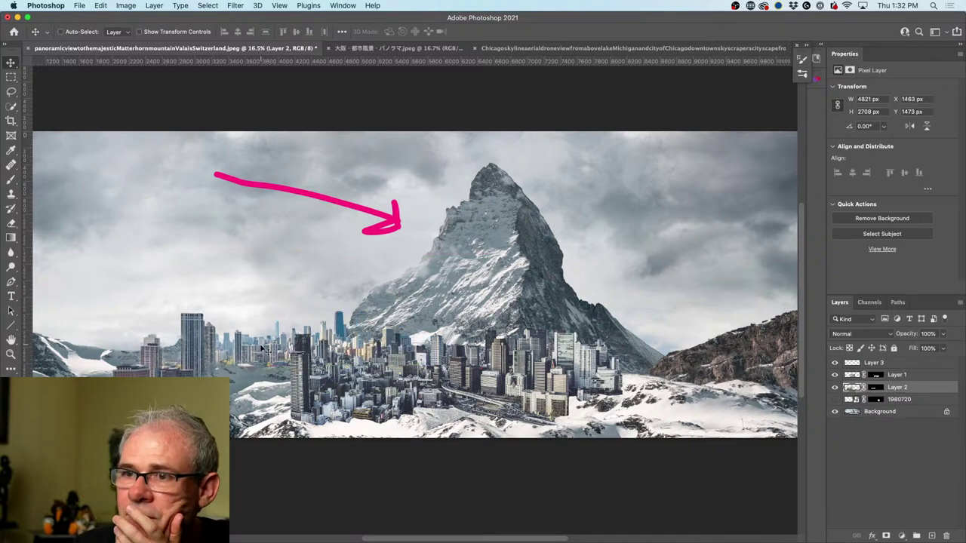
pyautogui.moveTo(277, 343); pyautogui.dragTo(237, 332)
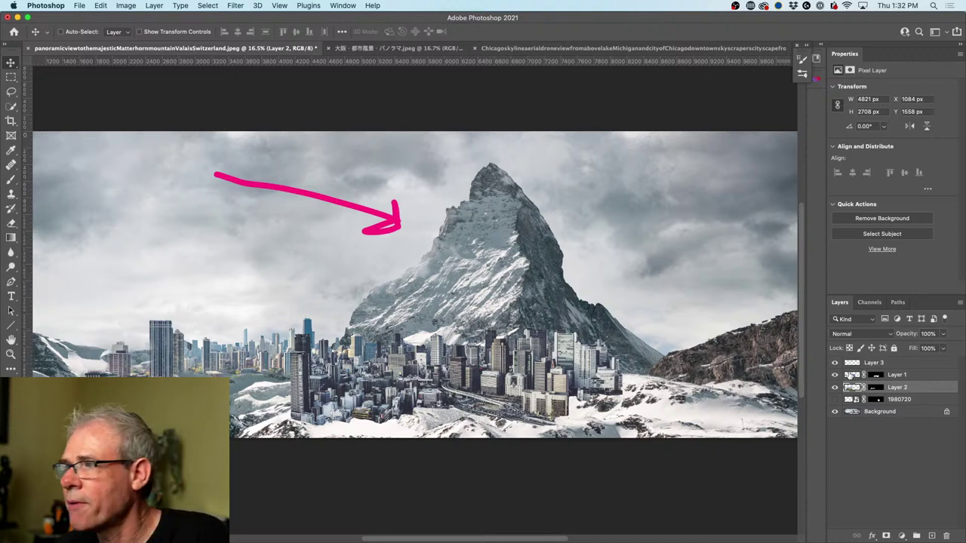
# Step: Show layer 1980720, move it beside the mountain, and flip it horizontally
pyautogui.click(834, 399)
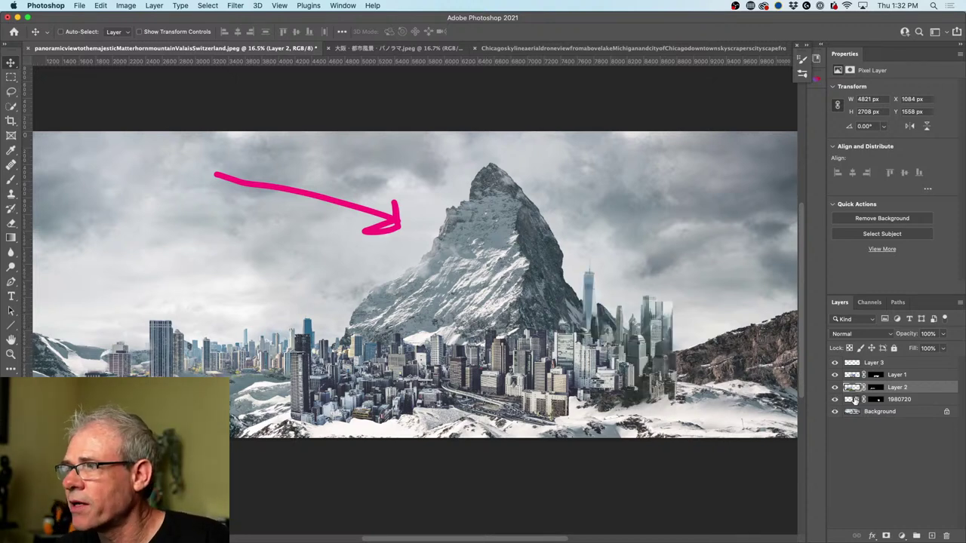
pyautogui.click(855, 400)
pyautogui.moveTo(667, 321); pyautogui.dragTo(682, 305)
pyautogui.press('super+t')
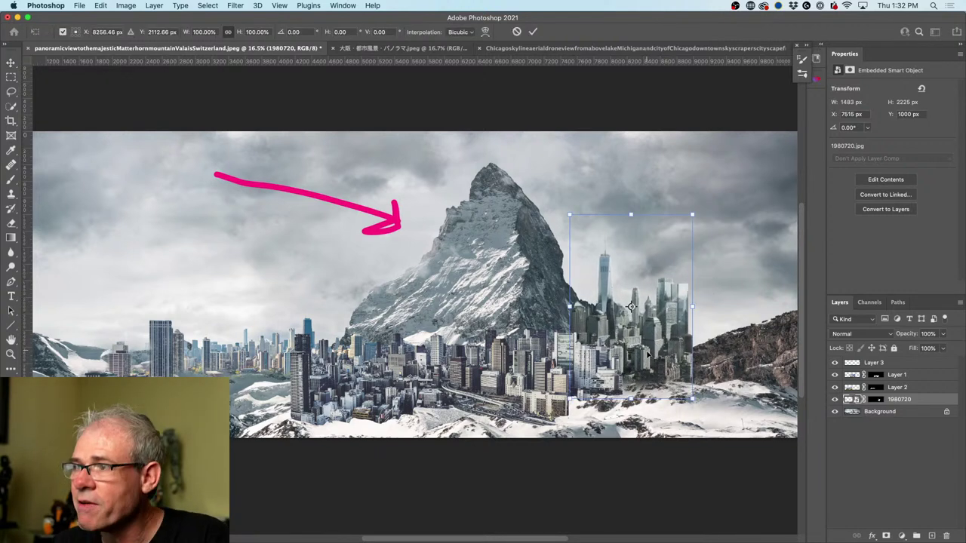
pyautogui.rightClick(665, 333)
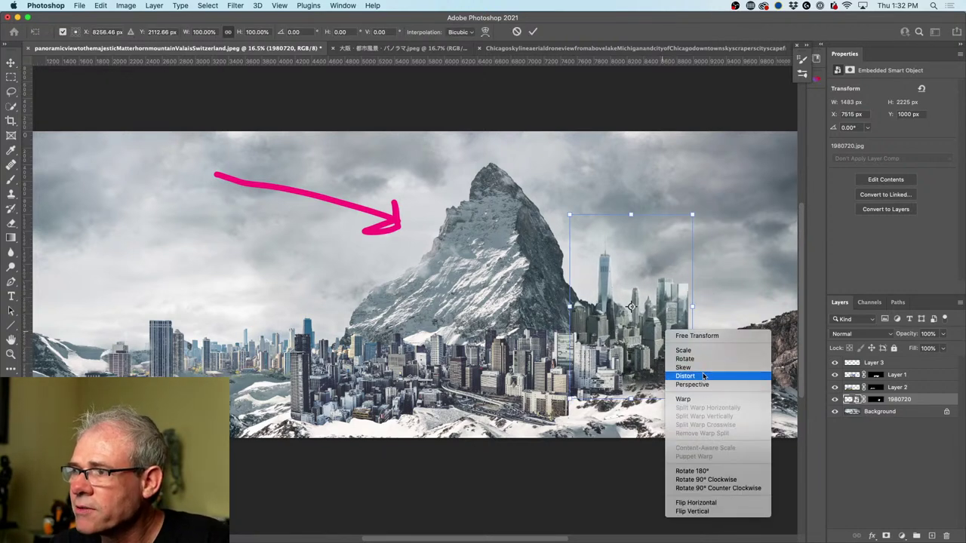
pyautogui.click(696, 503)
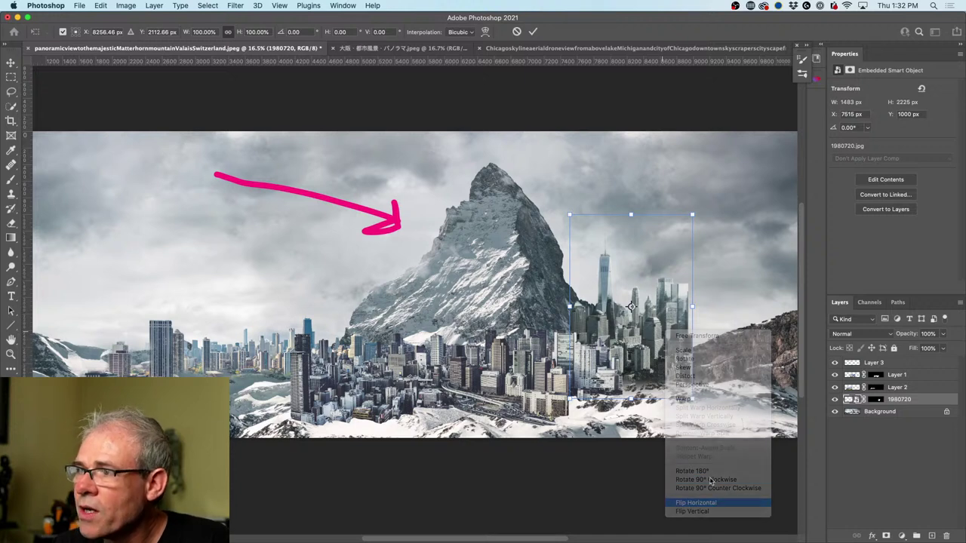
pyautogui.moveTo(679, 312)
pyautogui.mouseDown()
pyautogui.moveTo(659, 310)
pyautogui.moveTo(671, 317)
pyautogui.mouseUp()
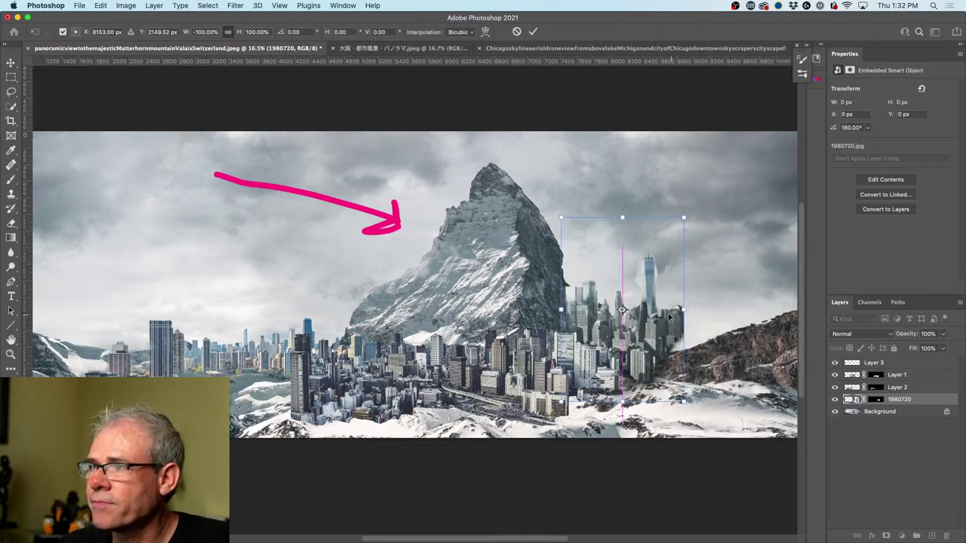
pyautogui.press('Return')
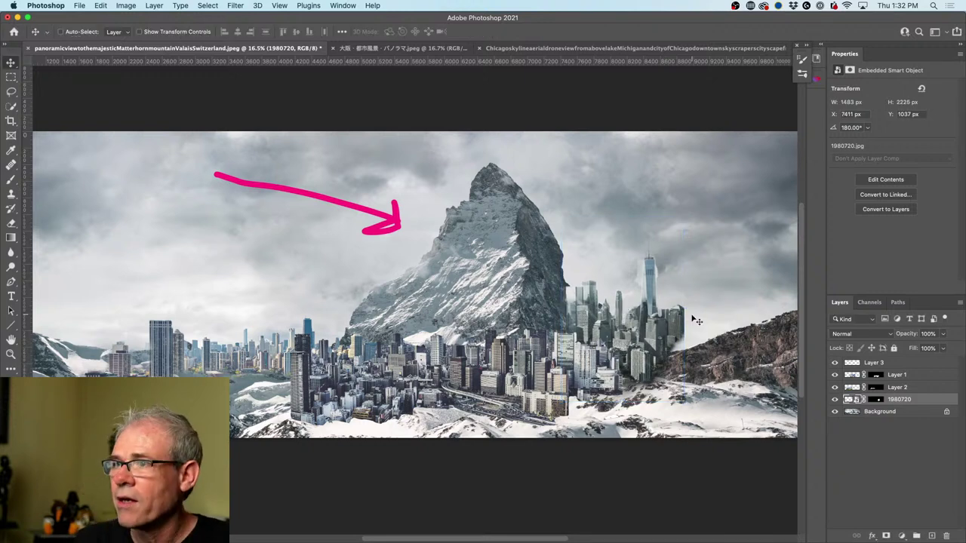
# Step: Scale the right city skyline down to about 80% and nudge it right
pyautogui.hotkey('ctrl', 't')
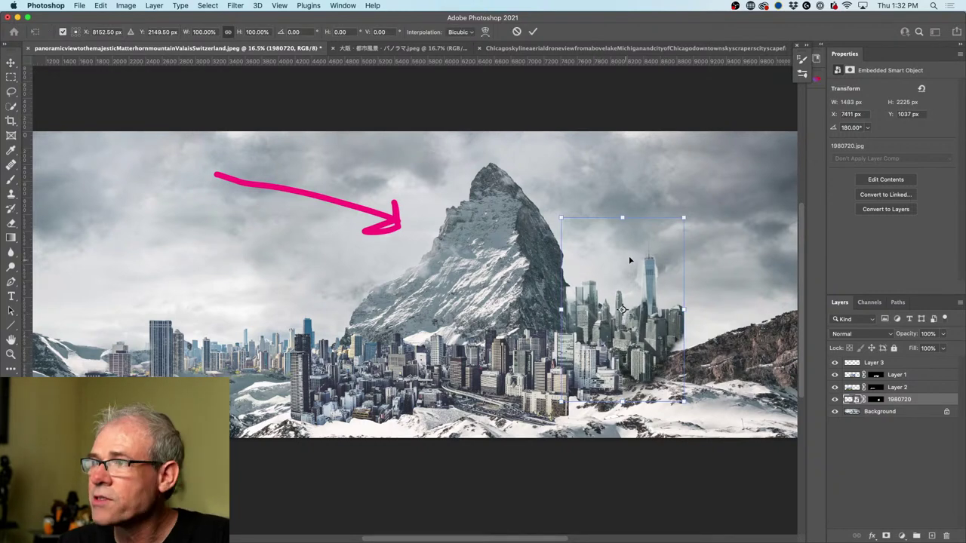
pyautogui.moveTo(685, 217); pyautogui.dragTo(658, 258)
pyautogui.press('Return')
pyautogui.moveTo(622, 343); pyautogui.dragTo(676, 331)
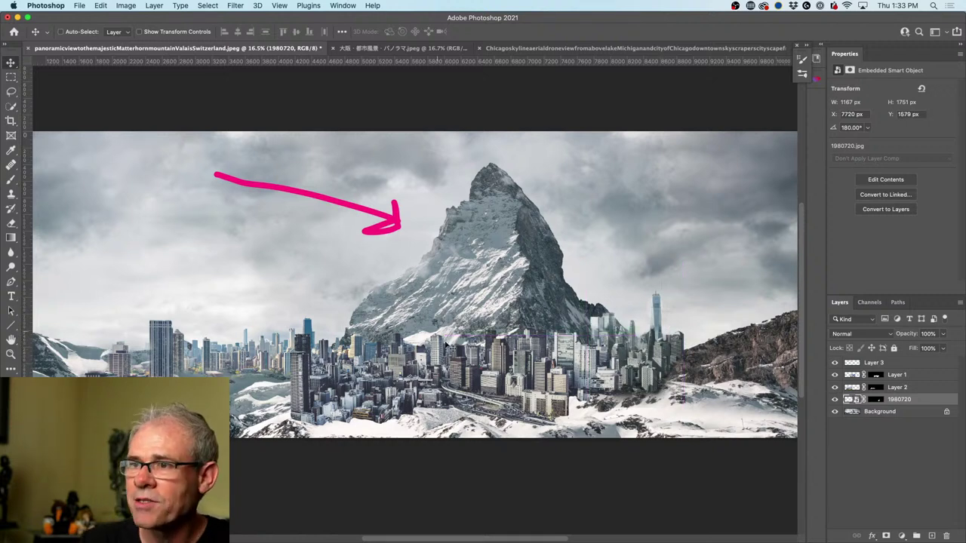
pyautogui.click(517, 345)
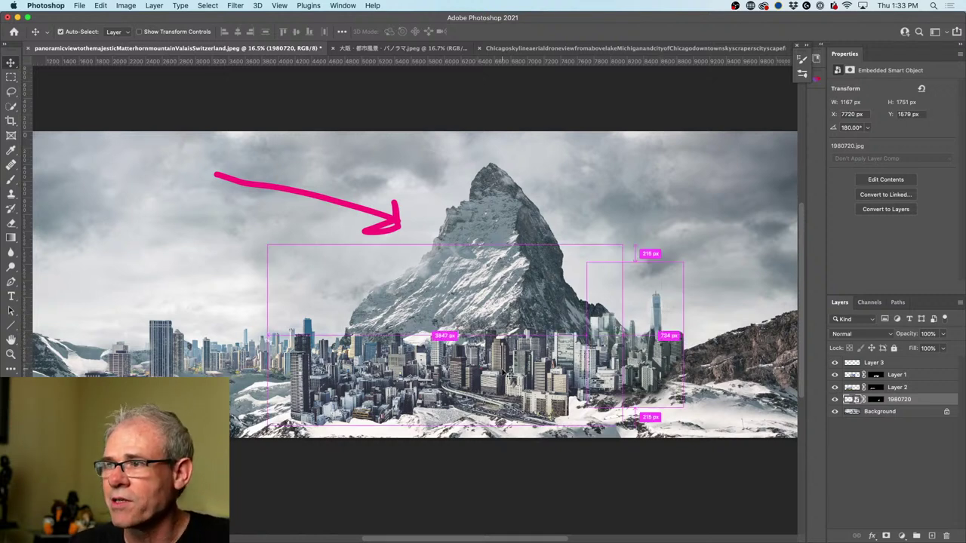
pyautogui.click(504, 375)
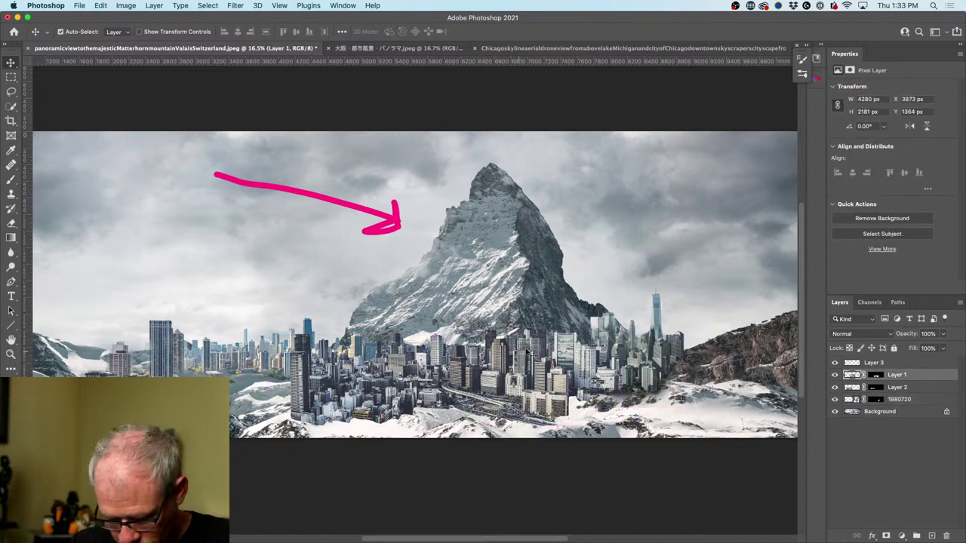
pyautogui.press('super+t')
pyautogui.moveTo(267, 246); pyautogui.dragTo(256, 239)
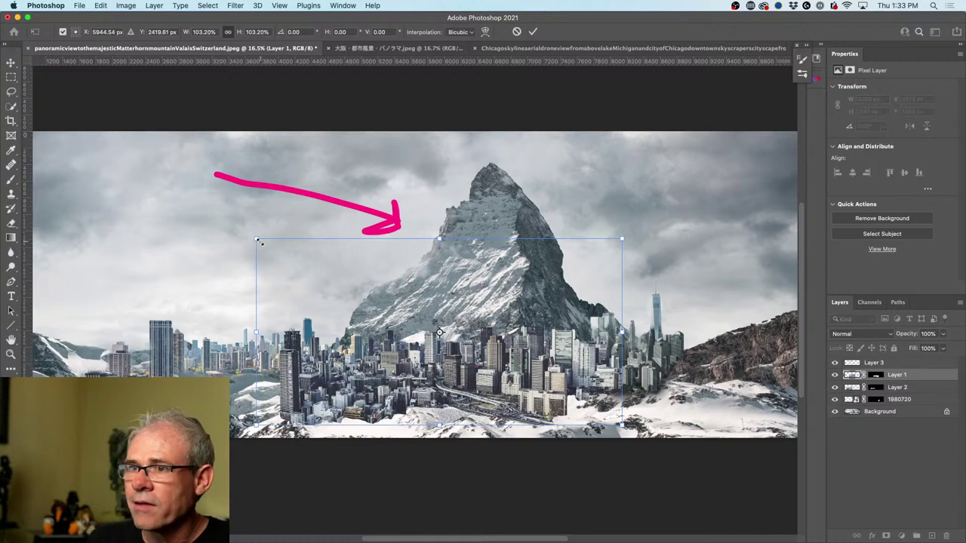
pyautogui.press('Return')
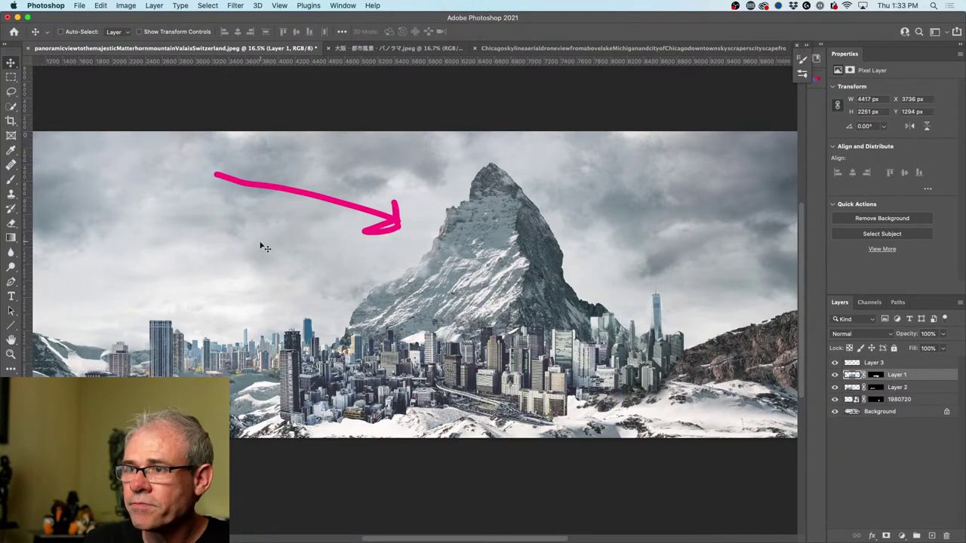
pyautogui.press('super+minus')
pyautogui.press('super+minus')
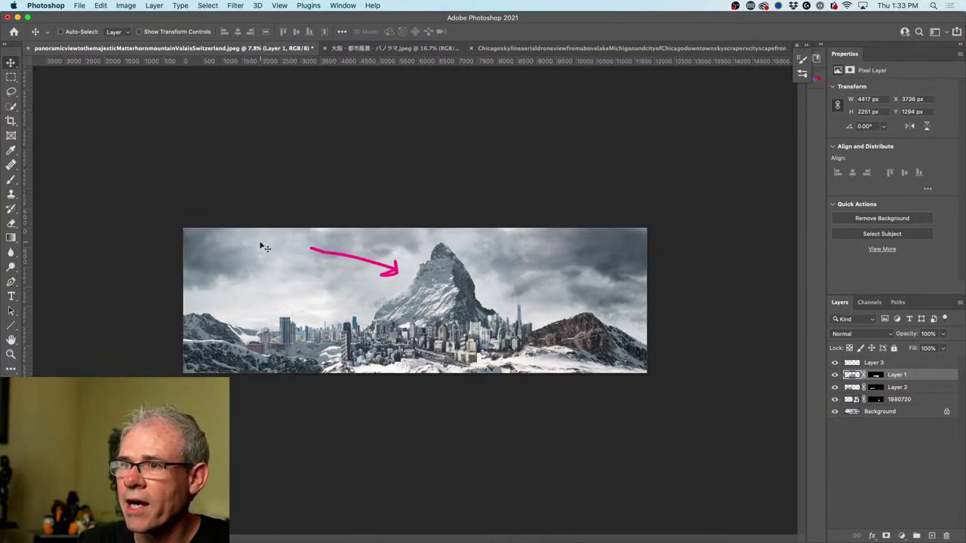
pyautogui.scroll(5, 264, 247)
pyautogui.scroll(-5, 264, 247)
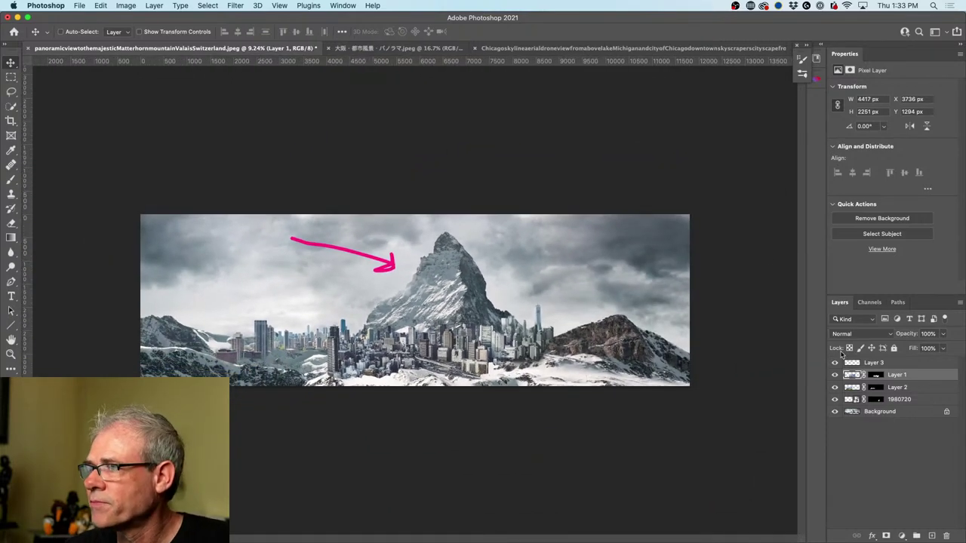
pyautogui.click(834, 363)
pyautogui.click(873, 363)
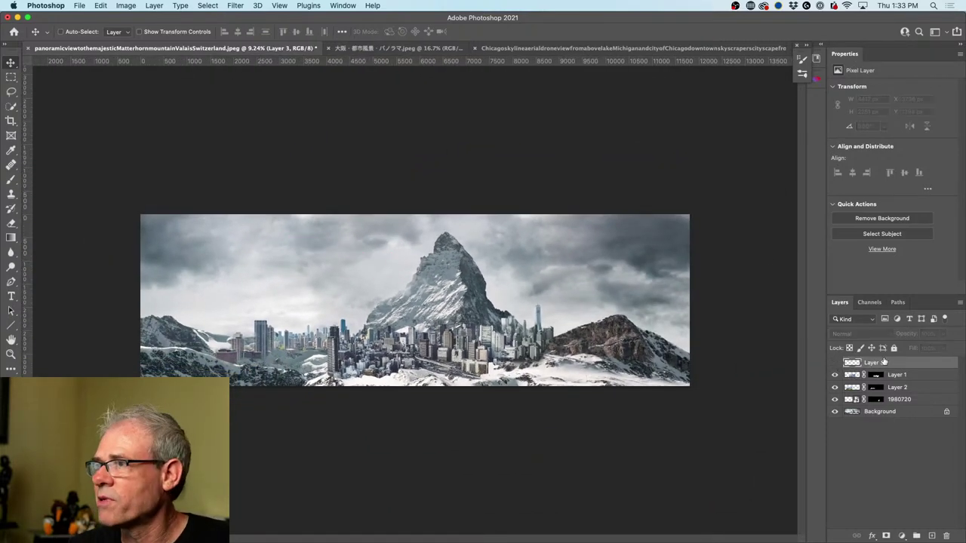
pyautogui.moveTo(883, 363); pyautogui.dragTo(946, 536)
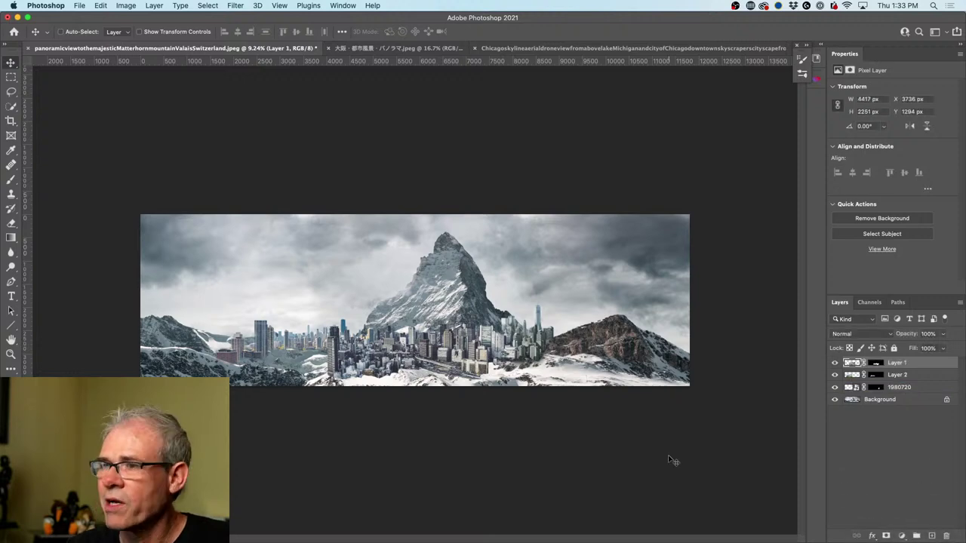
pyautogui.scroll(-4, 400, 343)
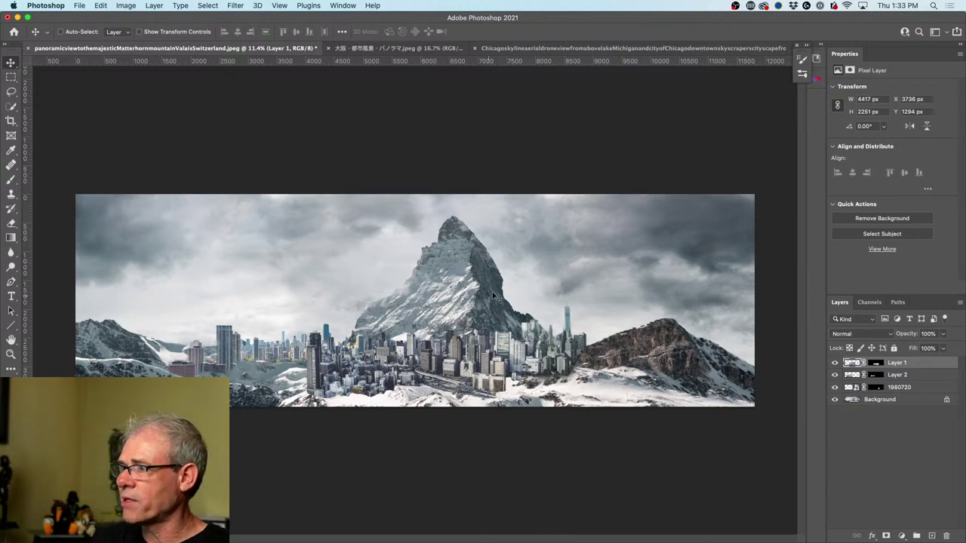
# Step: Search Free Stock Search Pro for 'ocean', replacing the previous city search term
pyautogui.click(815, 61)
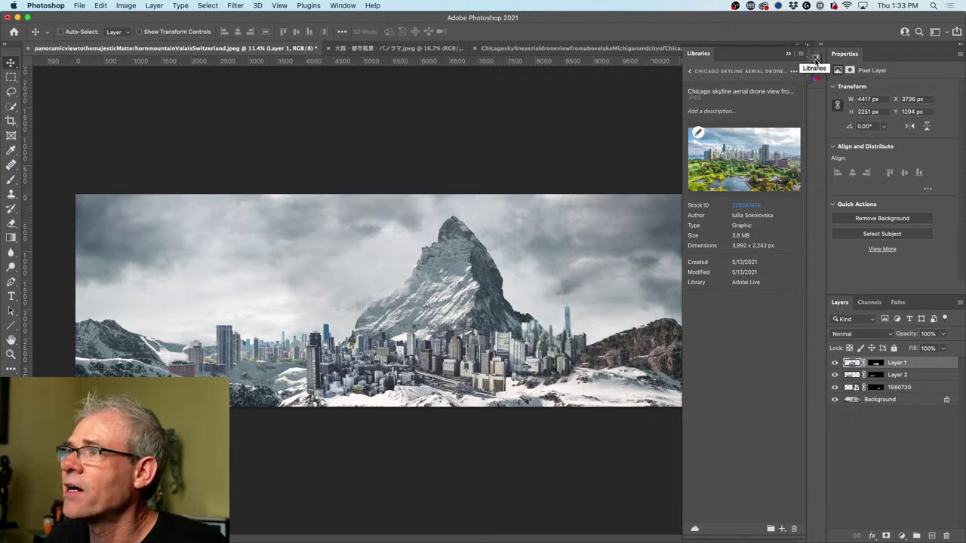
pyautogui.click(691, 71)
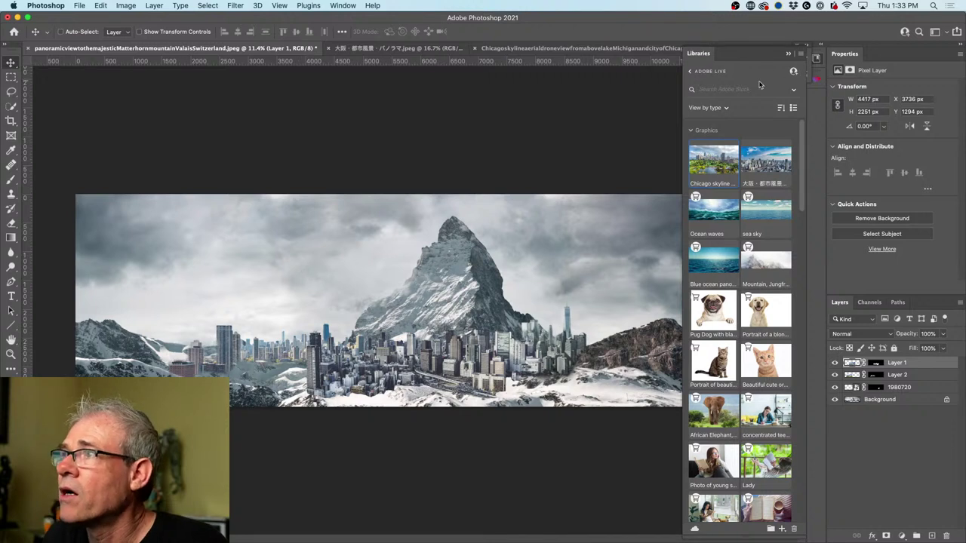
pyautogui.click(818, 81)
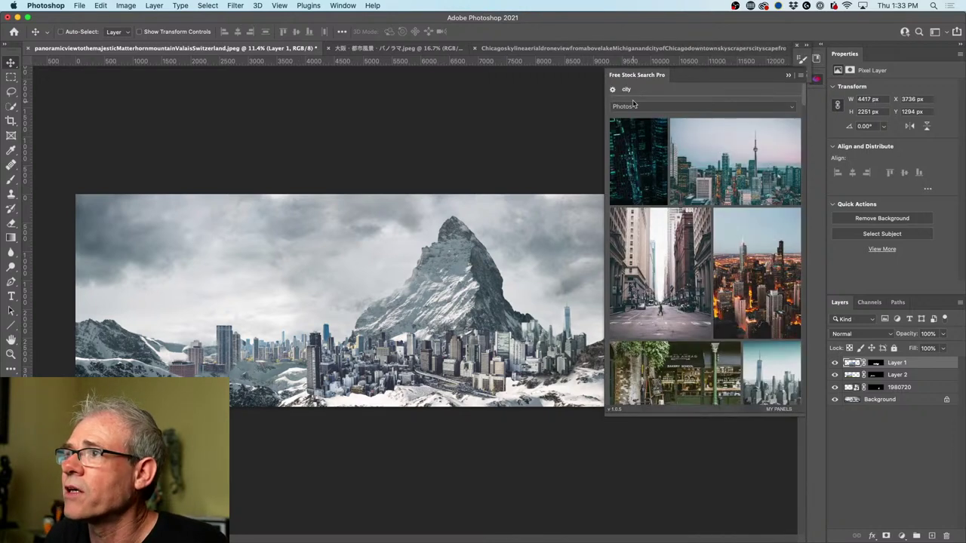
pyautogui.click(611, 89)
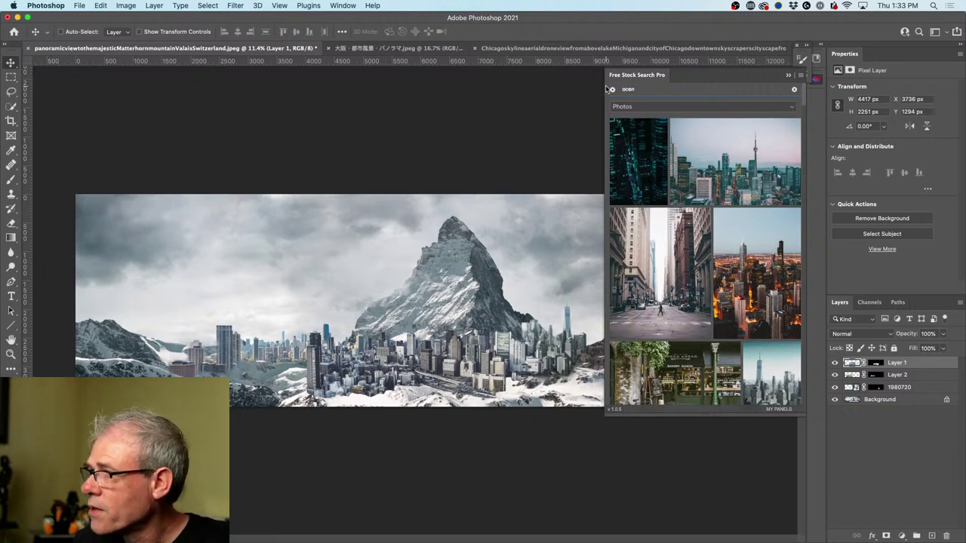
pyautogui.press('Return')
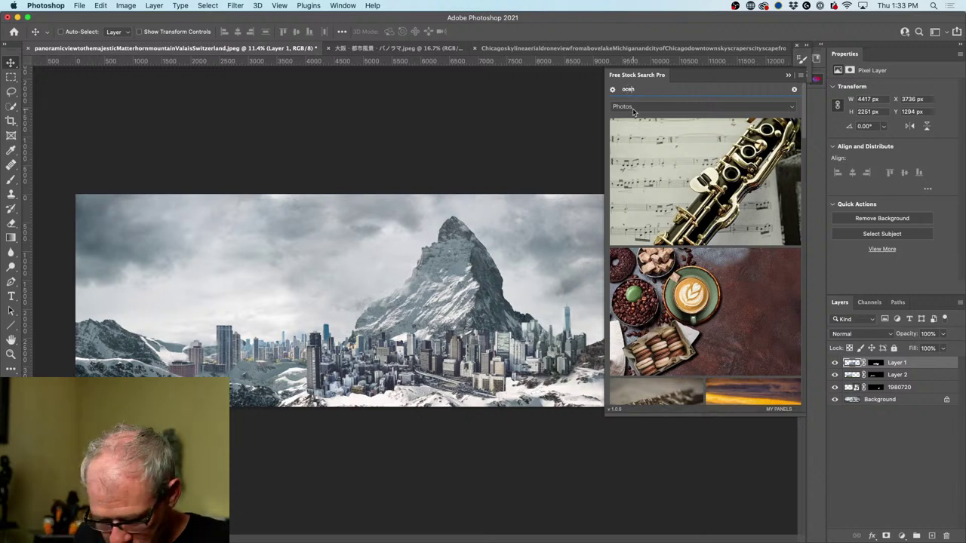
pyautogui.write('a')
pyautogui.press('Return')
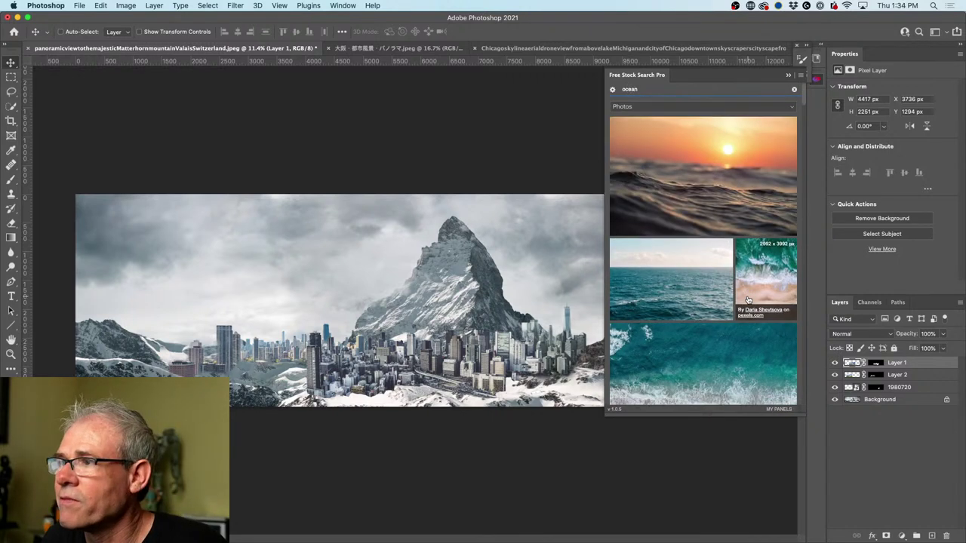
# Step: Scroll through the ocean Photos results
pyautogui.scroll(-10, 747, 301)
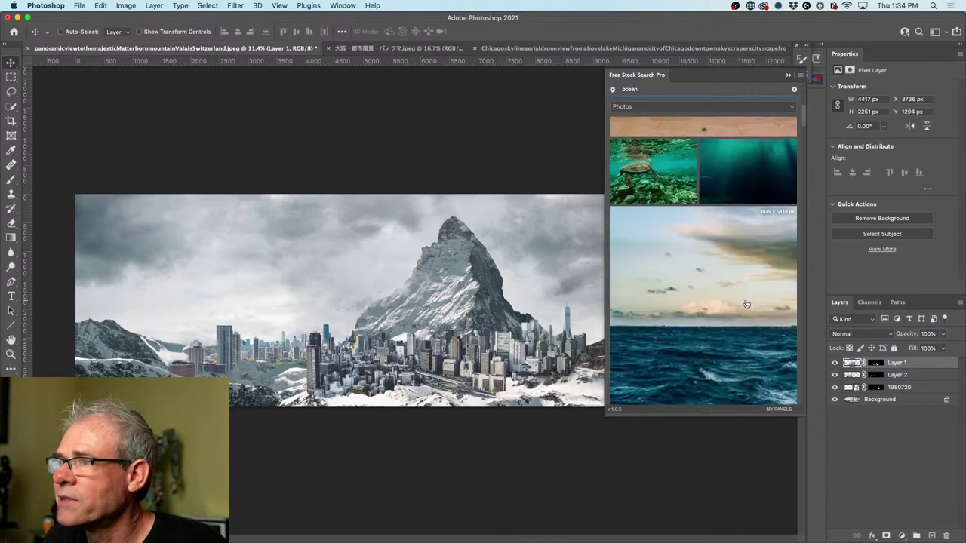
pyautogui.scroll(-3, 745, 304)
pyautogui.scroll(-10, 693, 261)
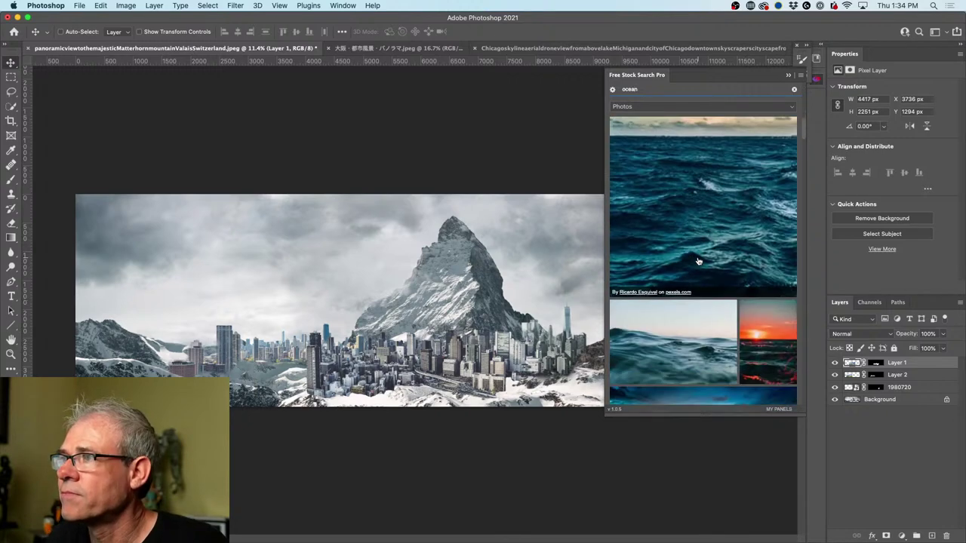
pyautogui.scroll(-2, 722, 217)
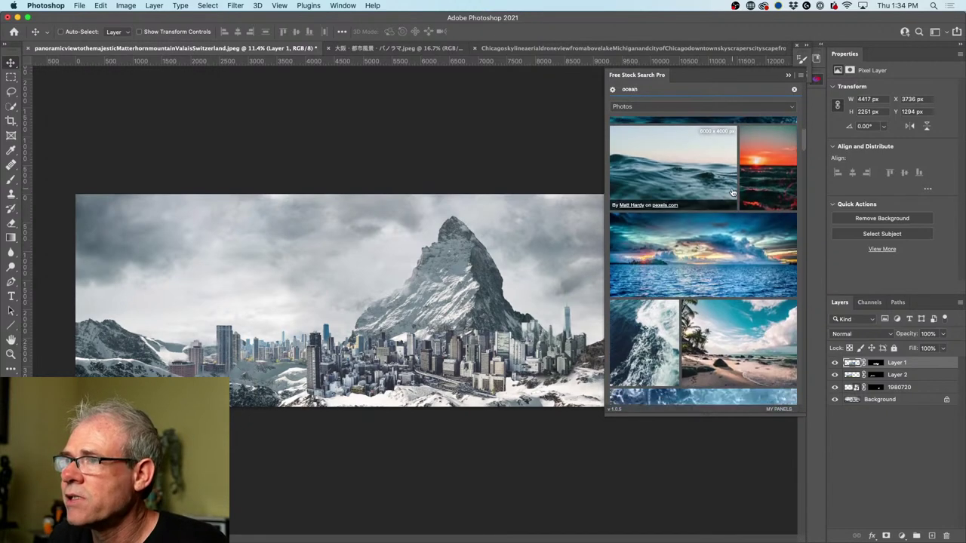
pyautogui.scroll(-1, 712, 302)
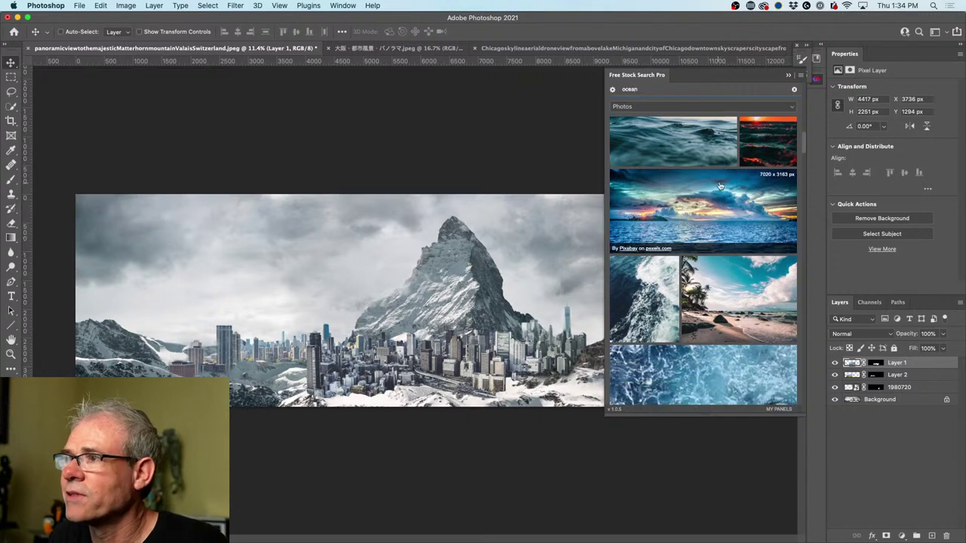
pyautogui.scroll(-2, 732, 203)
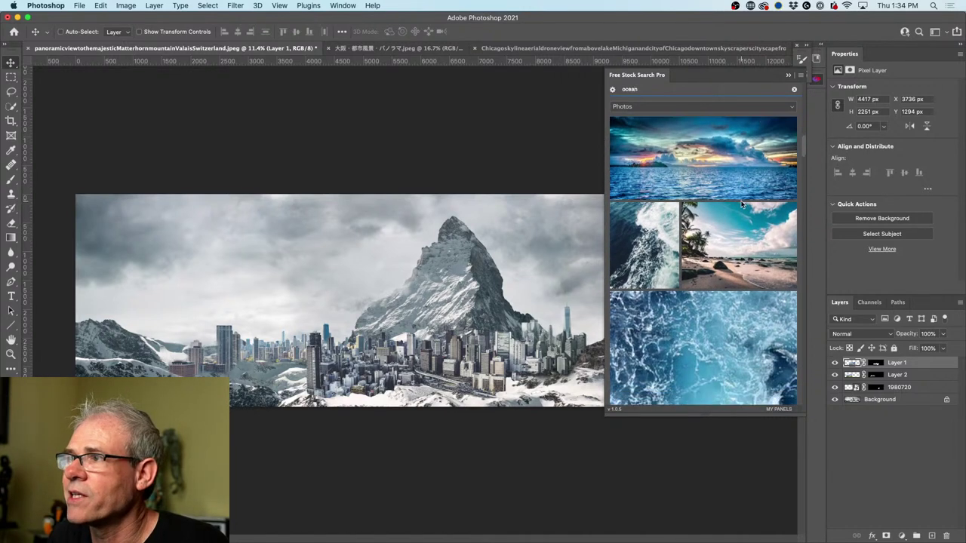
pyautogui.scroll(-2, 742, 204)
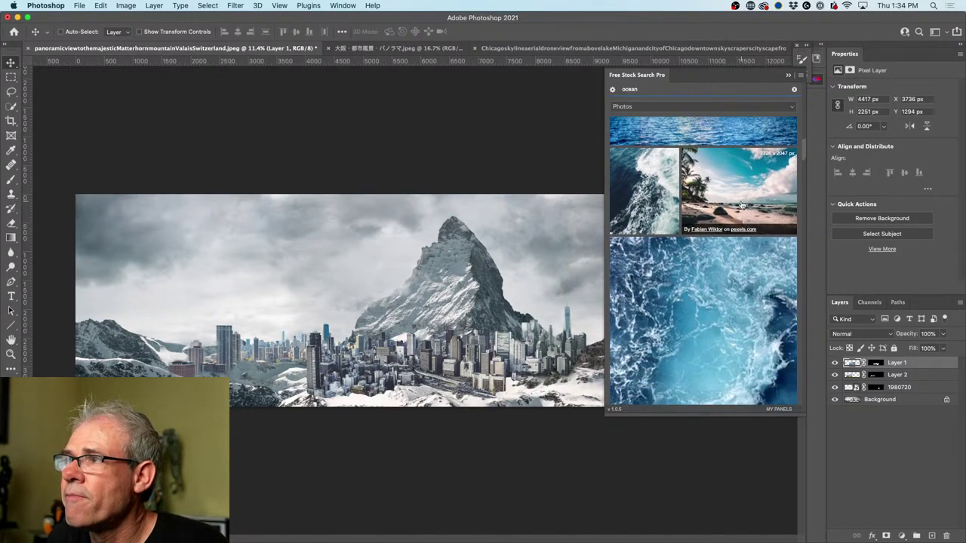
pyautogui.scroll(2, 742, 203)
pyautogui.scroll(-8, 742, 203)
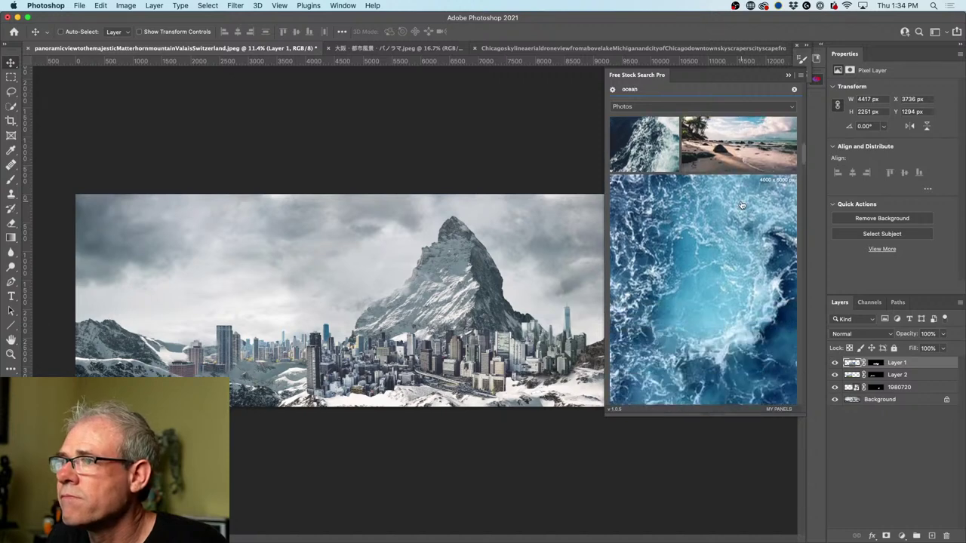
pyautogui.scroll(-10, 741, 204)
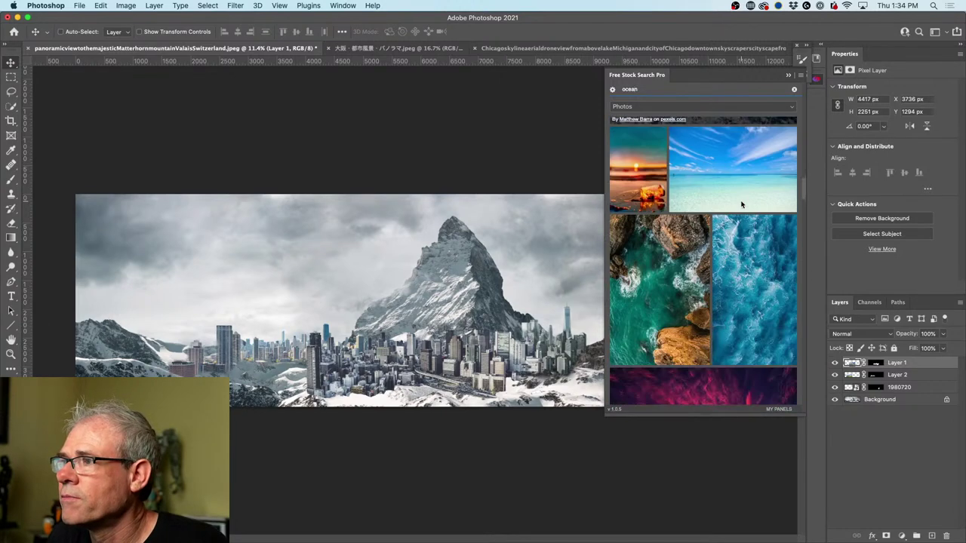
pyautogui.scroll(-3, 742, 204)
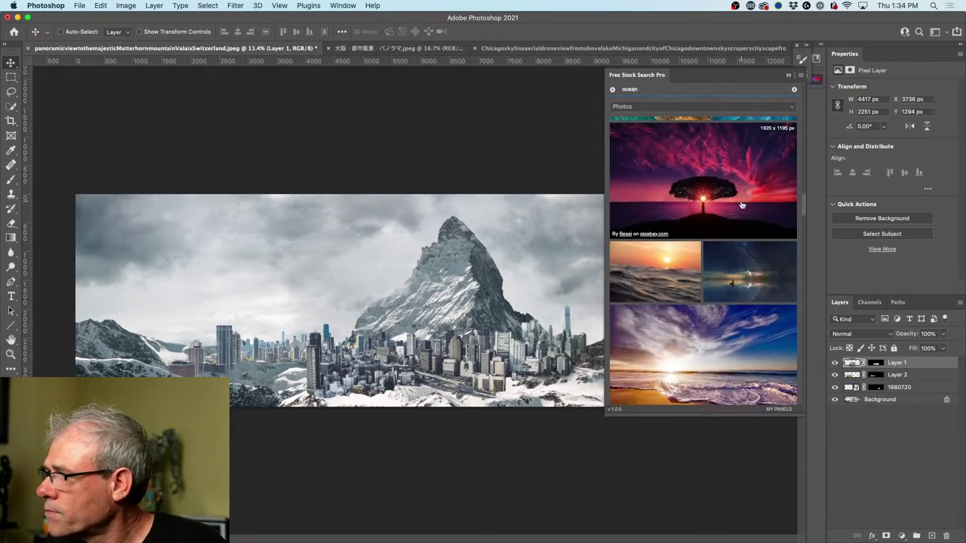
pyautogui.scroll(-2, 736, 241)
pyautogui.scroll(-1, 724, 247)
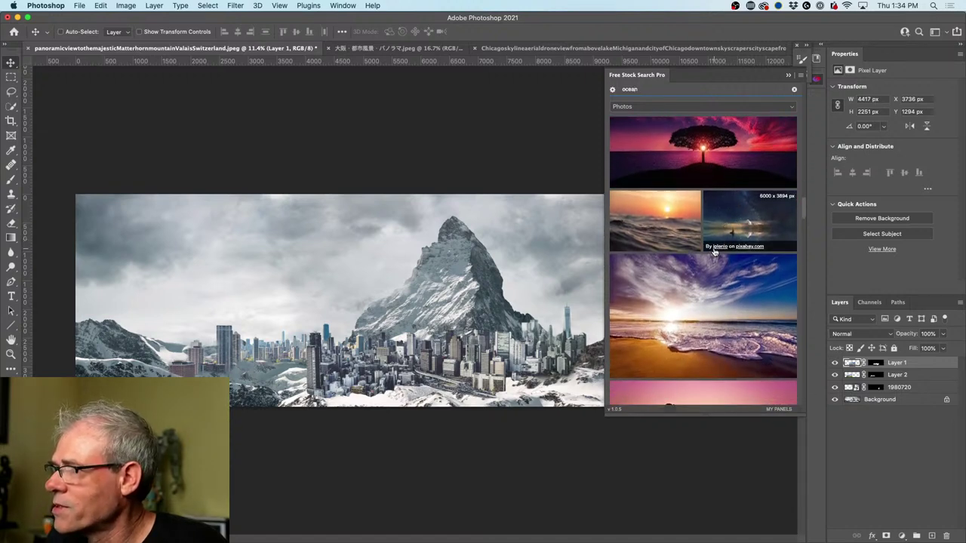
pyautogui.scroll(-1, 717, 249)
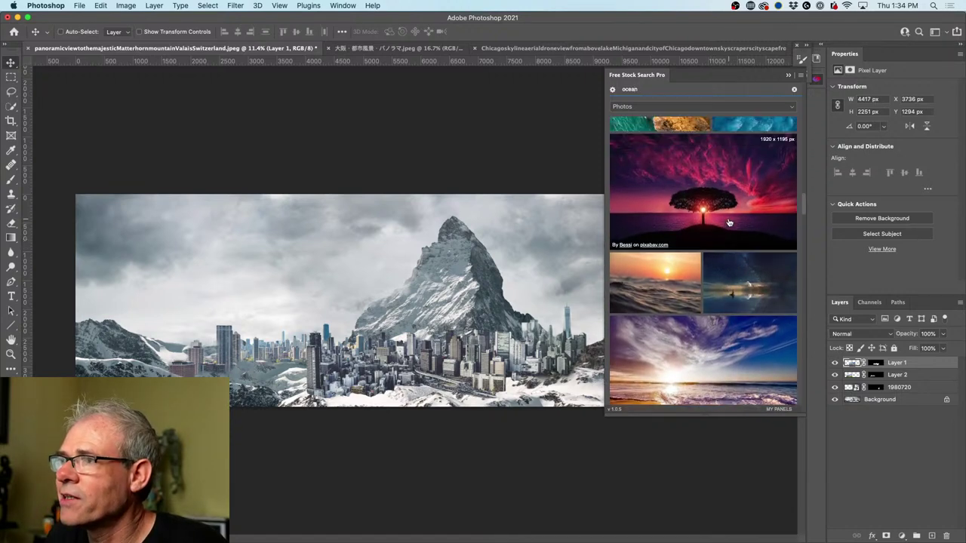
pyautogui.scroll(-3, 724, 230)
pyautogui.scroll(-15, 728, 222)
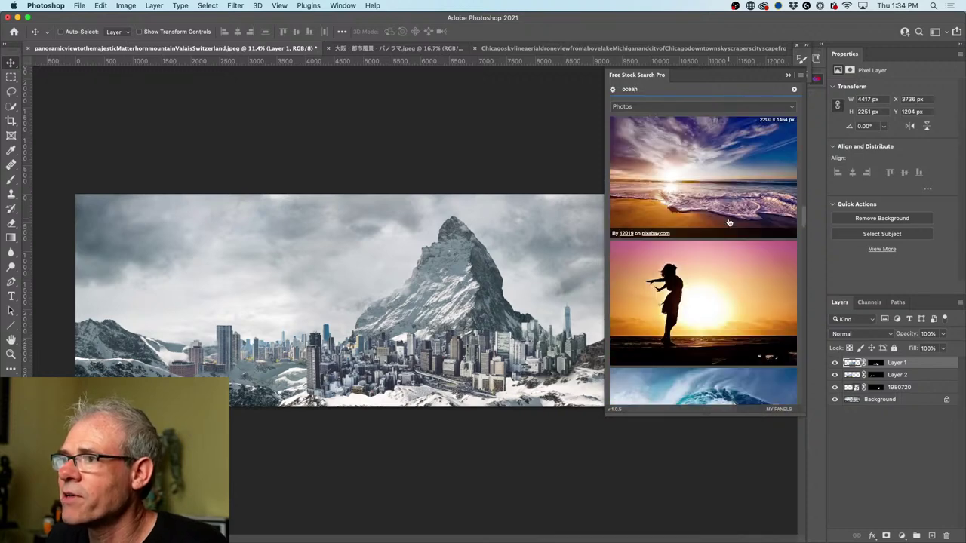
pyautogui.scroll(-20, 729, 222)
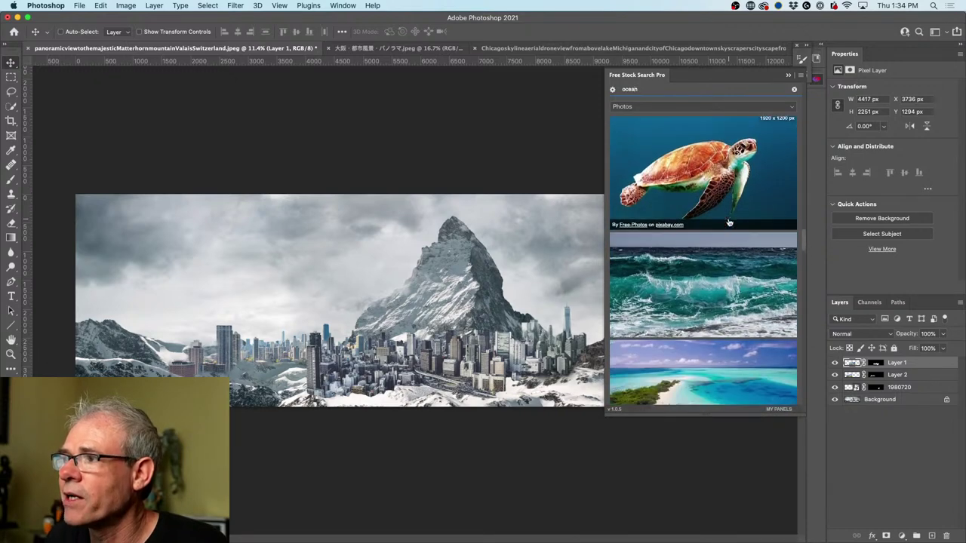
pyautogui.scroll(-20, 729, 222)
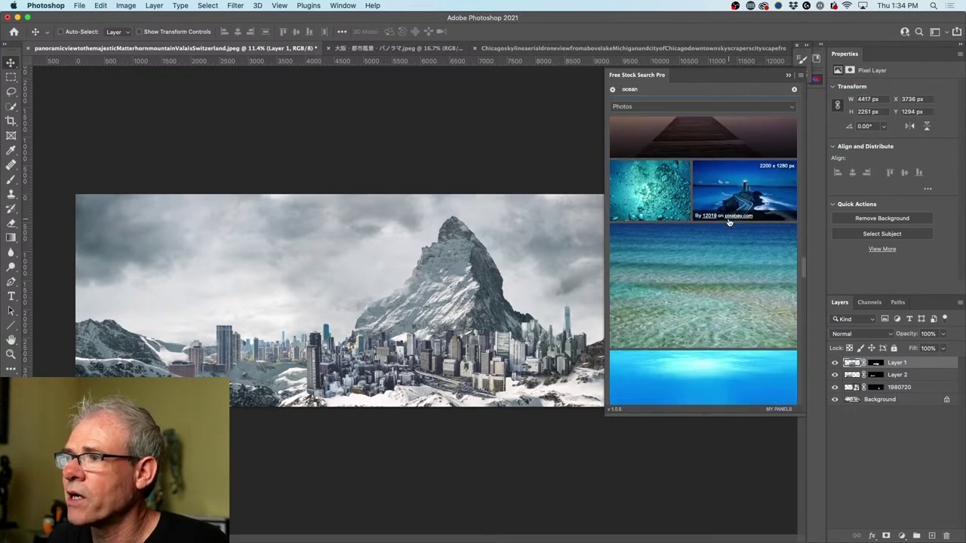
pyautogui.scroll(1, 729, 222)
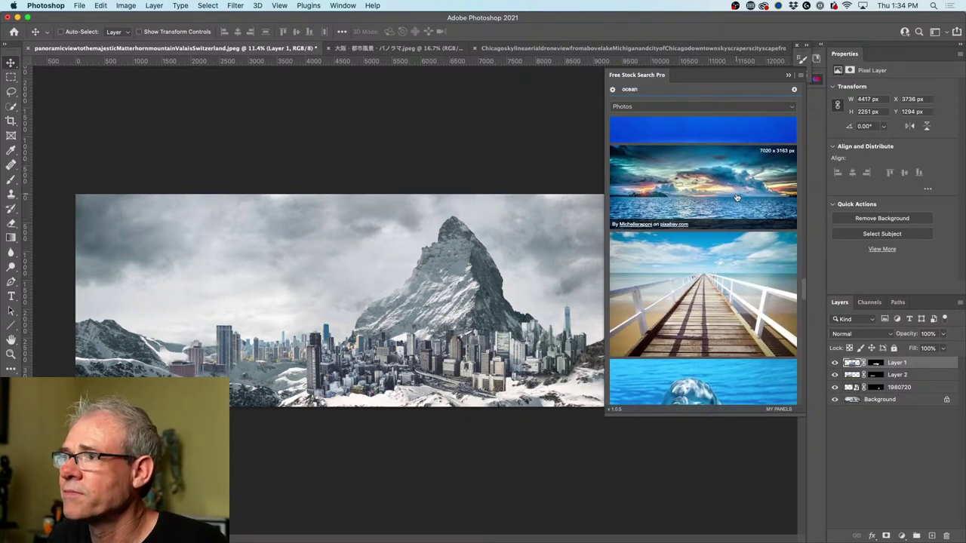
# Step: Download the sunset ocean photo as 685303.jpg into the document
pyautogui.click(737, 195)
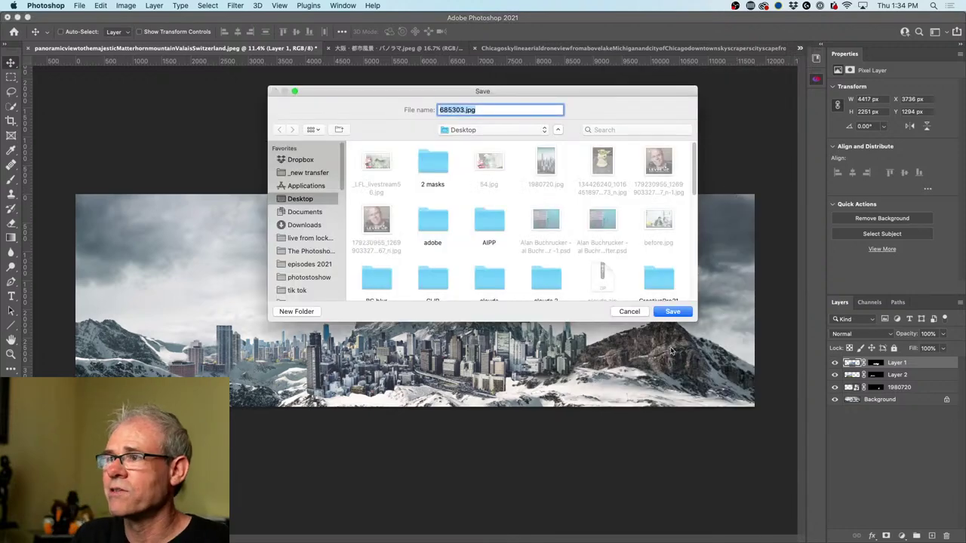
pyautogui.click(676, 314)
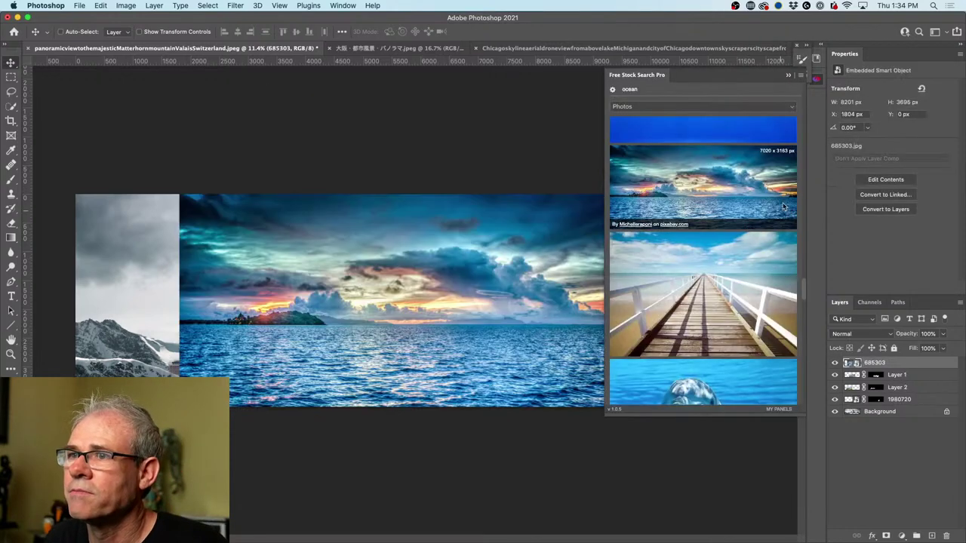
pyautogui.click(788, 77)
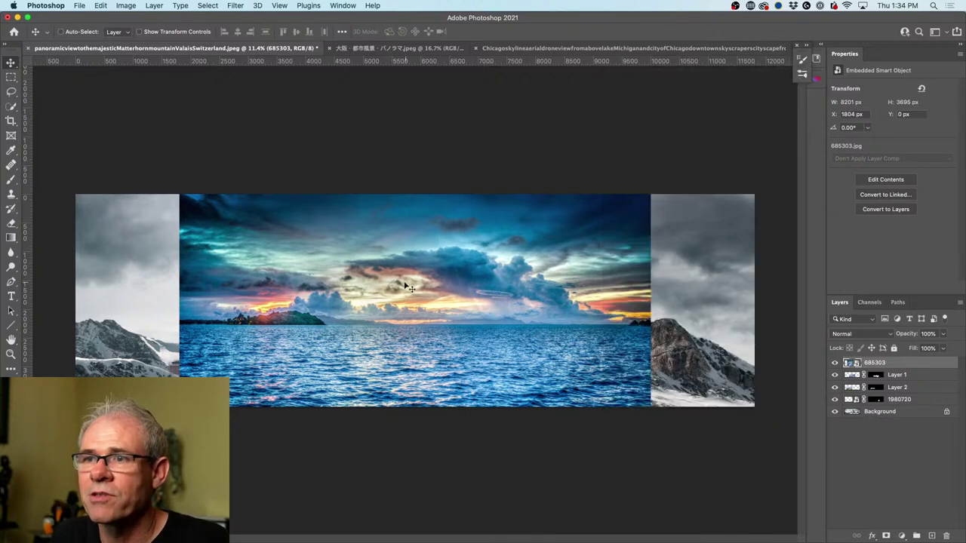
# Step: Stretch the sunset layer across the canvas width, move it down, and set opacity to 50%
pyautogui.press('super+t')
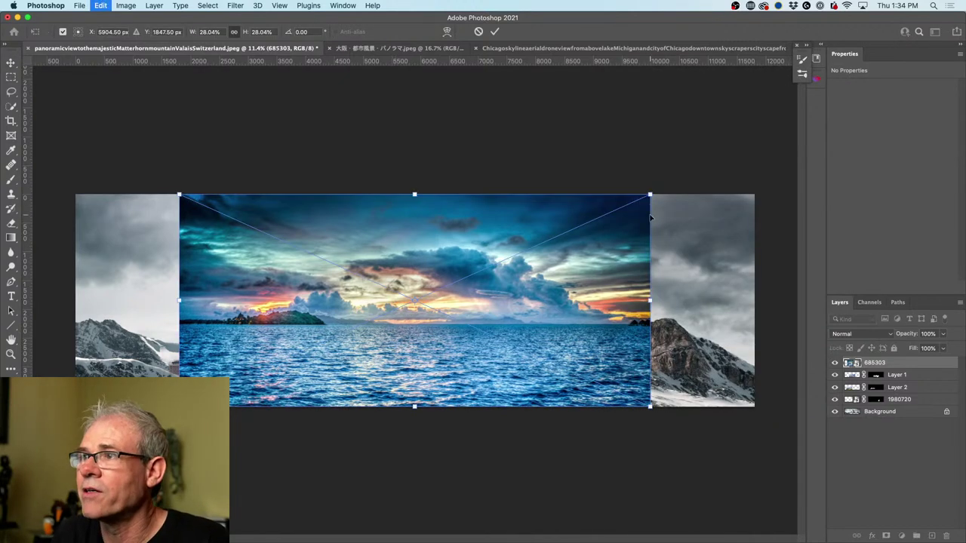
pyautogui.moveTo(651, 193); pyautogui.dragTo(752, 148)
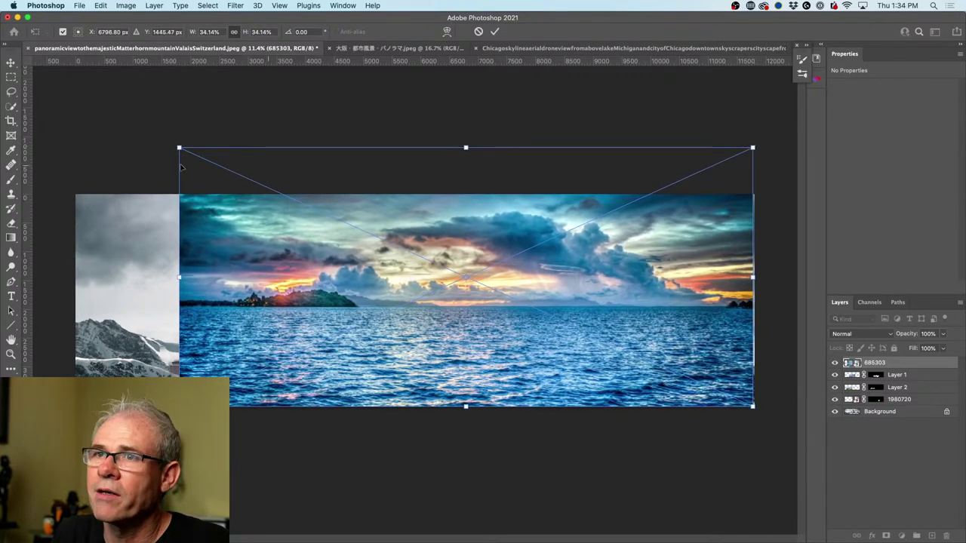
pyautogui.moveTo(179, 148); pyautogui.dragTo(66, 122)
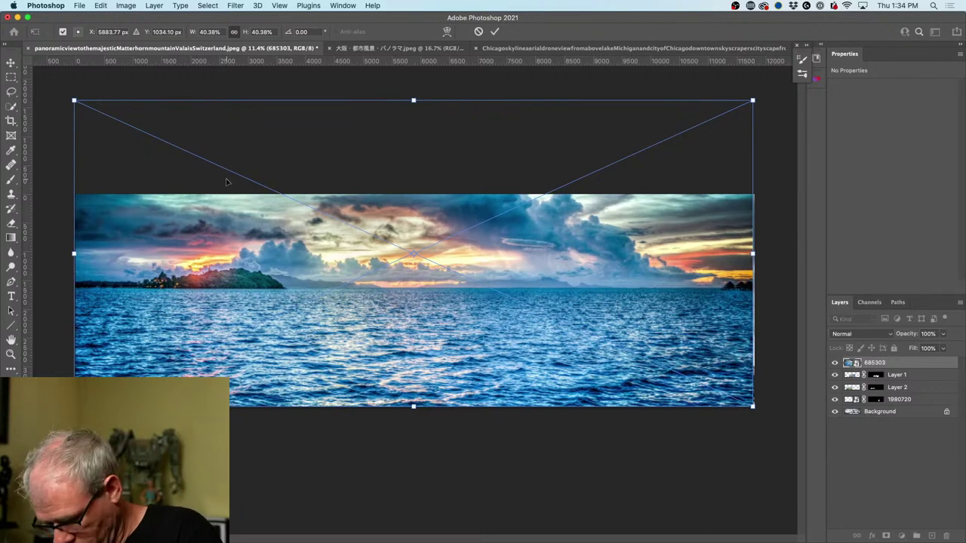
pyautogui.press('Return')
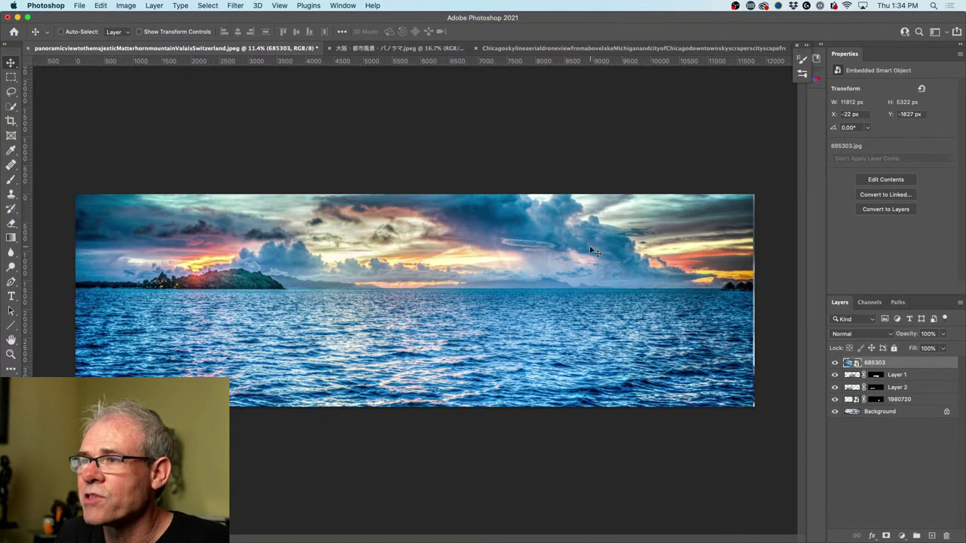
pyautogui.moveTo(593, 252); pyautogui.dragTo(586, 358)
pyautogui.press('5')
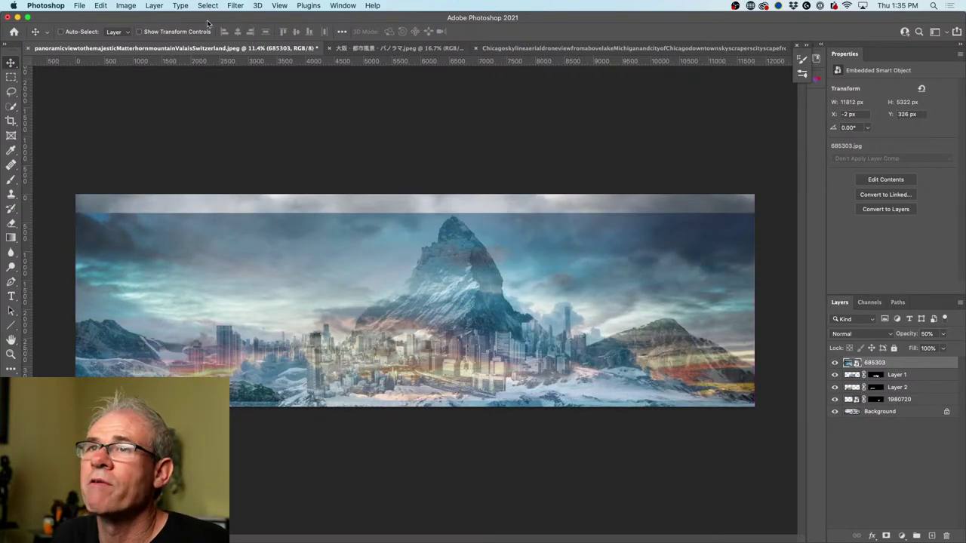
# Step: Expand the canvas from the Image menu, set layer 685303 to 100% opacity, and align it
pyautogui.click(126, 5)
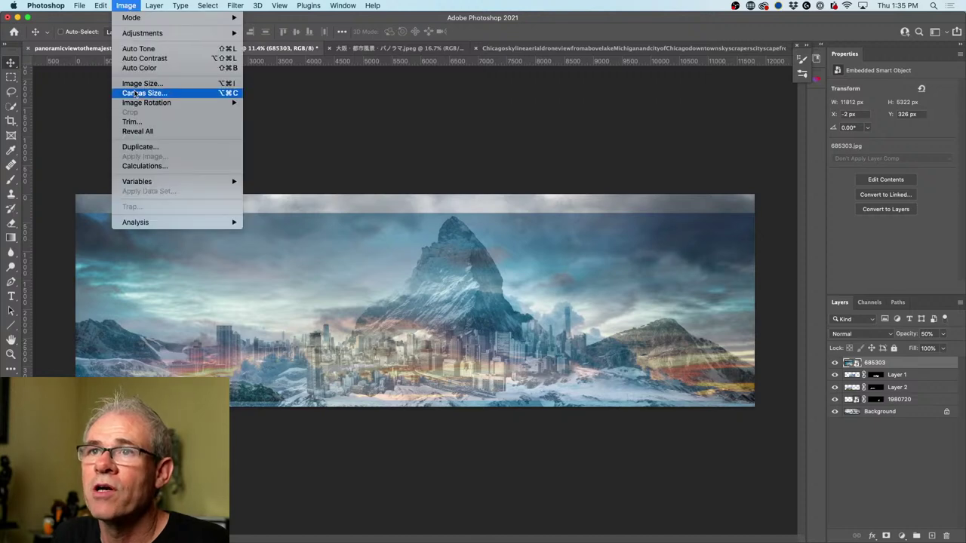
pyautogui.click(223, 131)
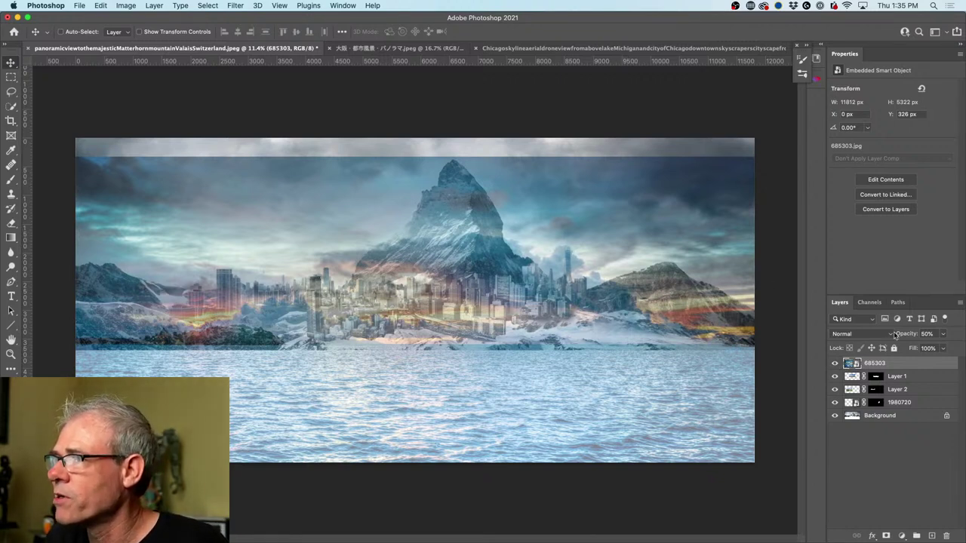
pyautogui.moveTo(905, 334); pyautogui.dragTo(959, 343)
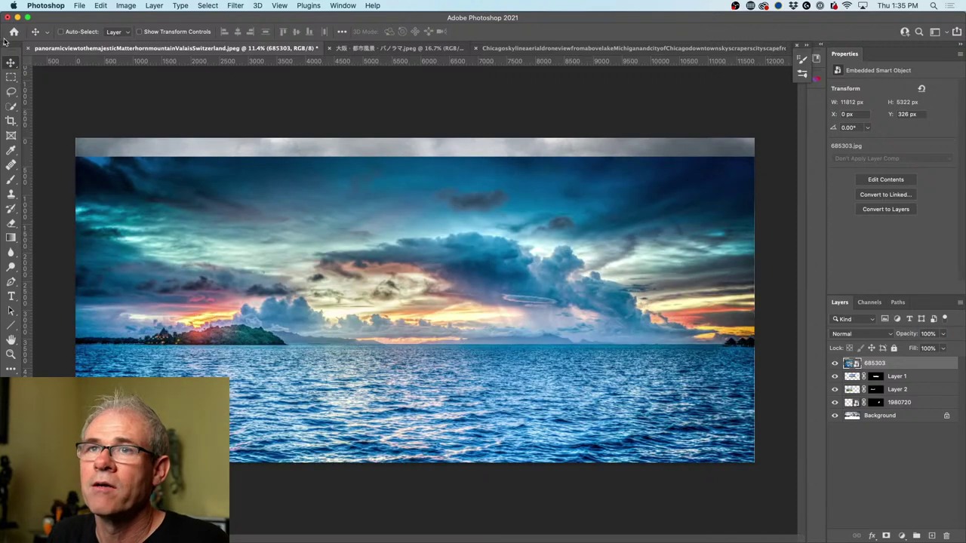
pyautogui.moveTo(269, 193)
pyautogui.mouseDown()
pyautogui.moveTo(273, 408)
pyautogui.moveTo(272, 195)
pyautogui.mouseUp()
pyautogui.moveTo(560, 353); pyautogui.dragTo(555, 351)
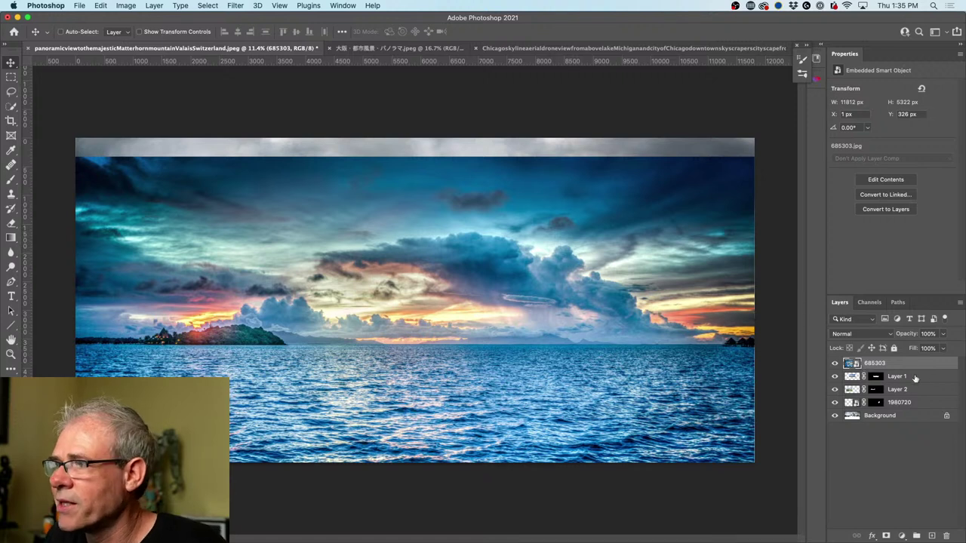
# Step: Mask the ocean layer with gradients along the horizon so only its water shows
pyautogui.click(887, 536)
pyautogui.moveTo(11, 237); pyautogui.dragTo(62, 232)
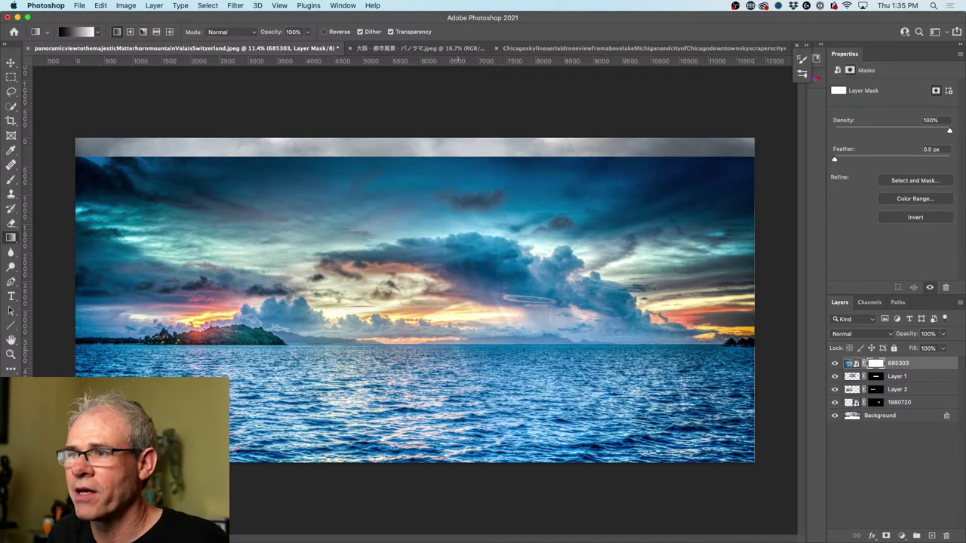
pyautogui.moveTo(459, 347); pyautogui.dragTo(459, 347)
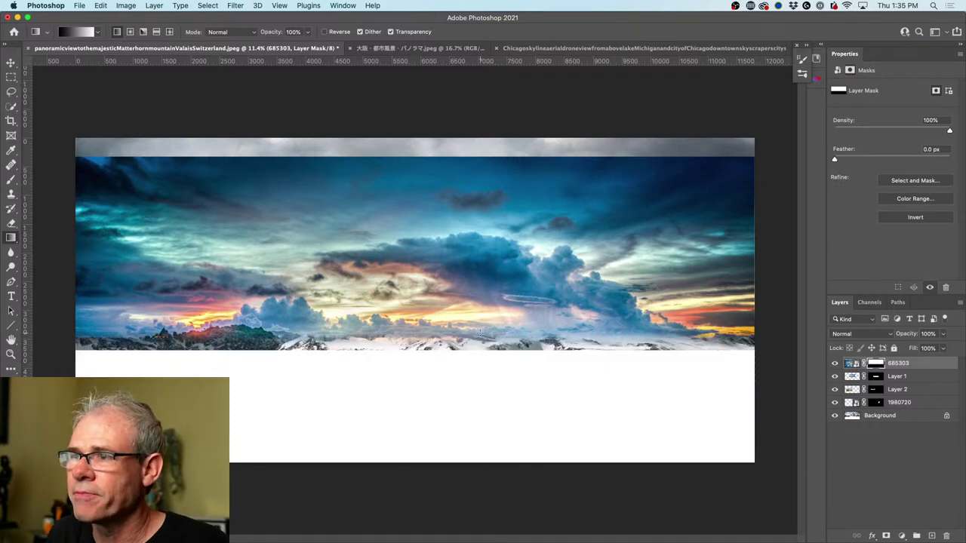
pyautogui.press('super+z')
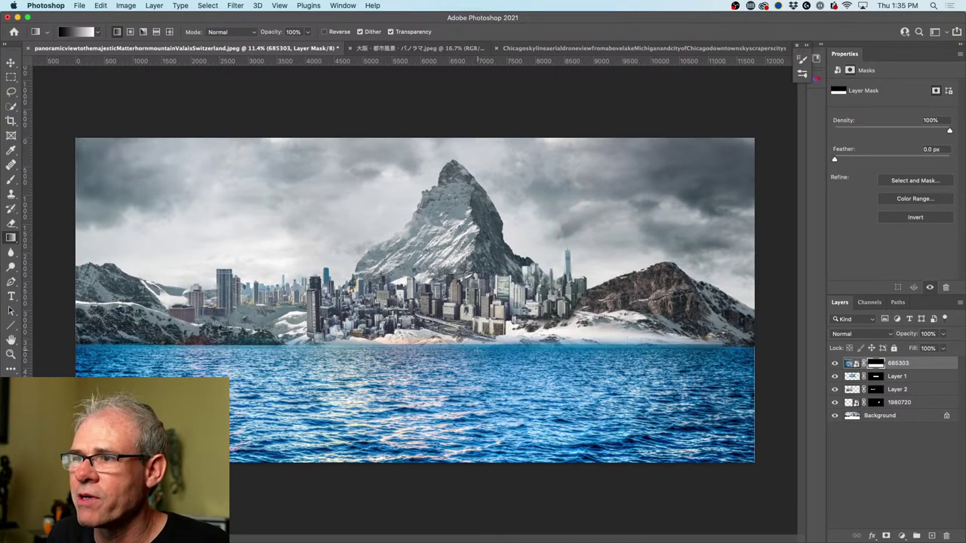
pyautogui.moveTo(478, 345); pyautogui.dragTo(489, 348)
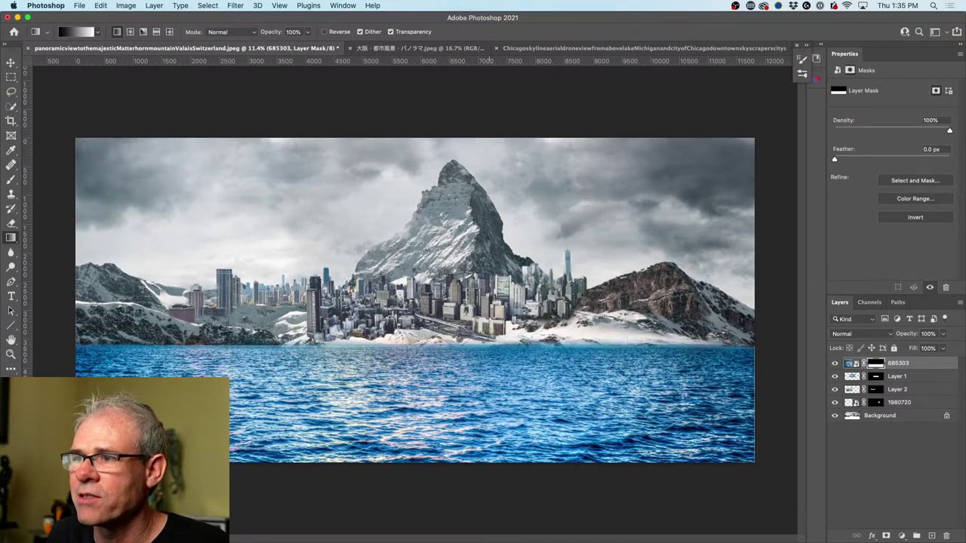
pyautogui.click(835, 366)
pyautogui.click(834, 365)
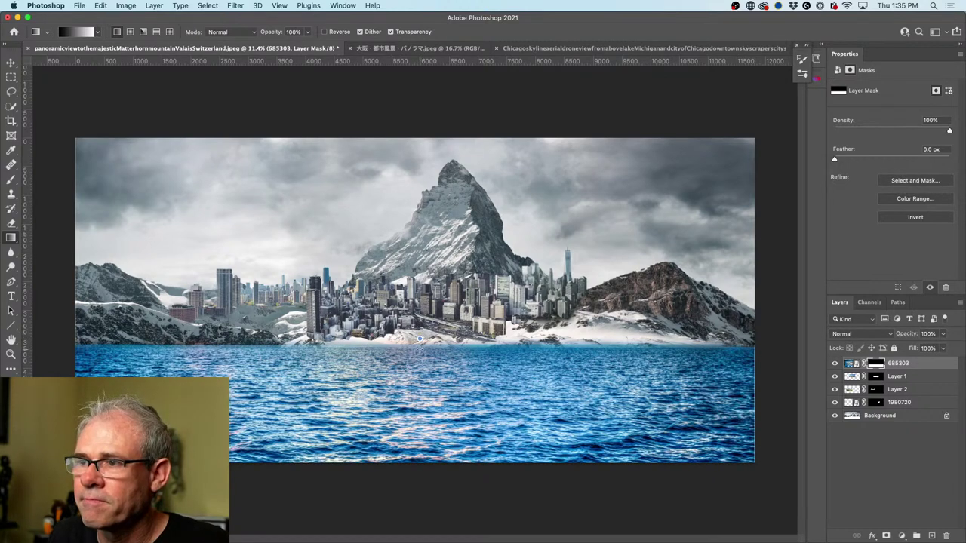
pyautogui.moveTo(419, 341); pyautogui.dragTo(424, 355)
# Step: Drag layer 685303's water up and down, then move a duplicate copy upward
pyautogui.click(15, 64)
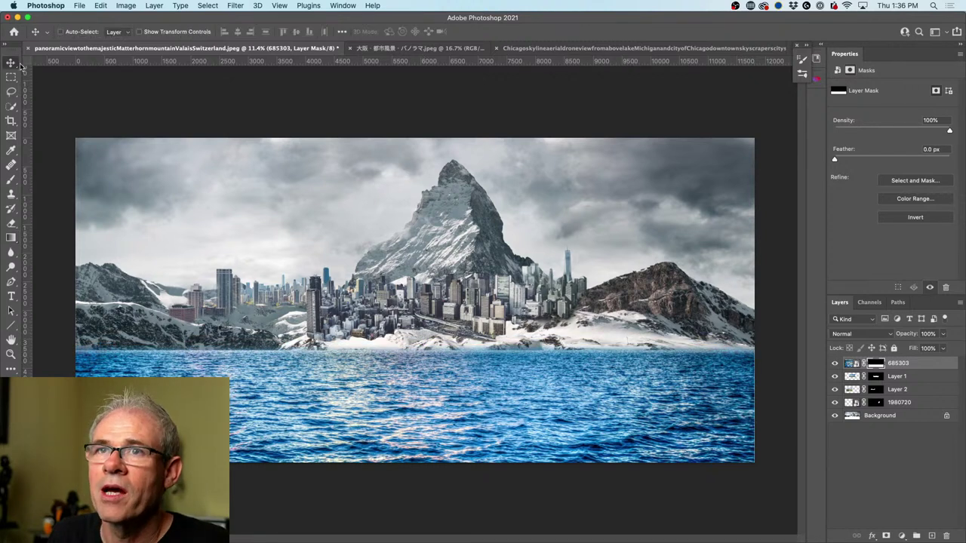
pyautogui.click(852, 364)
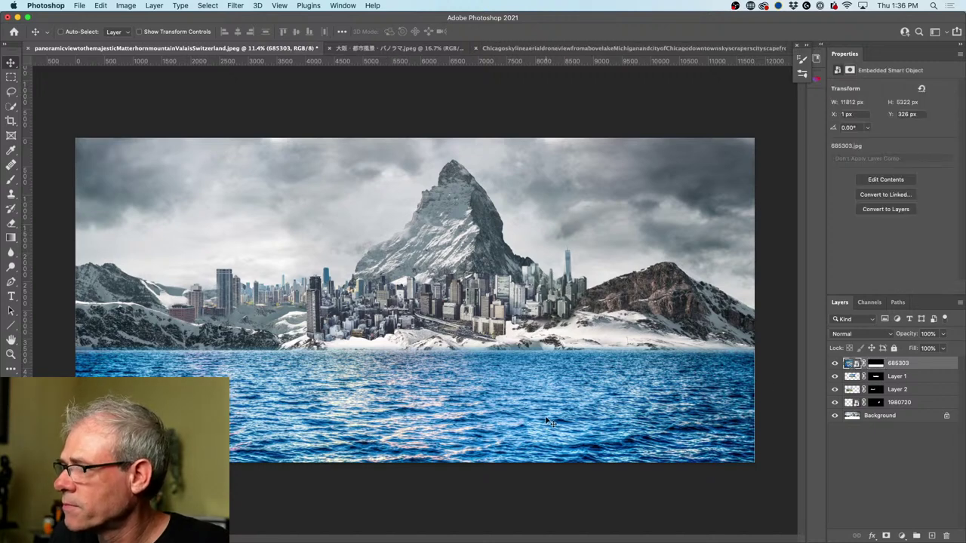
pyautogui.moveTo(548, 416)
pyautogui.mouseDown()
pyautogui.moveTo(546, 405)
pyautogui.moveTo(544, 427)
pyautogui.moveTo(544, 410)
pyautogui.mouseUp()
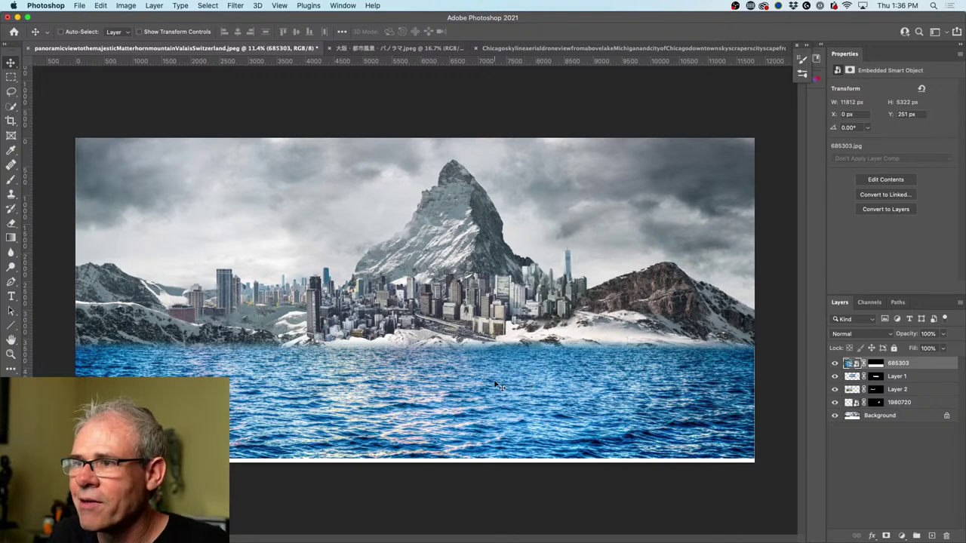
pyautogui.moveTo(496, 384); pyautogui.dragTo(393, 392)
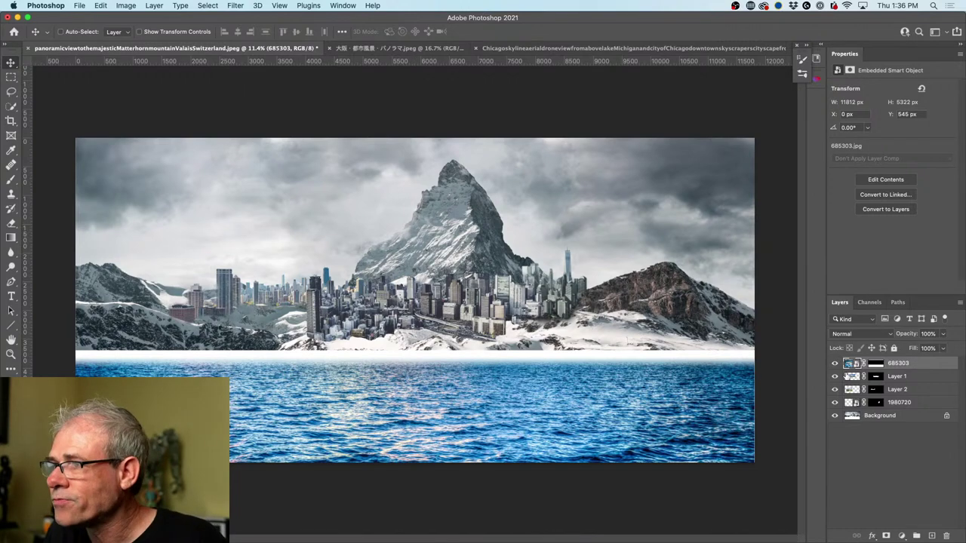
pyautogui.moveTo(432, 393); pyautogui.dragTo(429, 348)
# Step: Shrink the 685303 copy and move the small water patch up to the waterline
pyautogui.press('super+t')
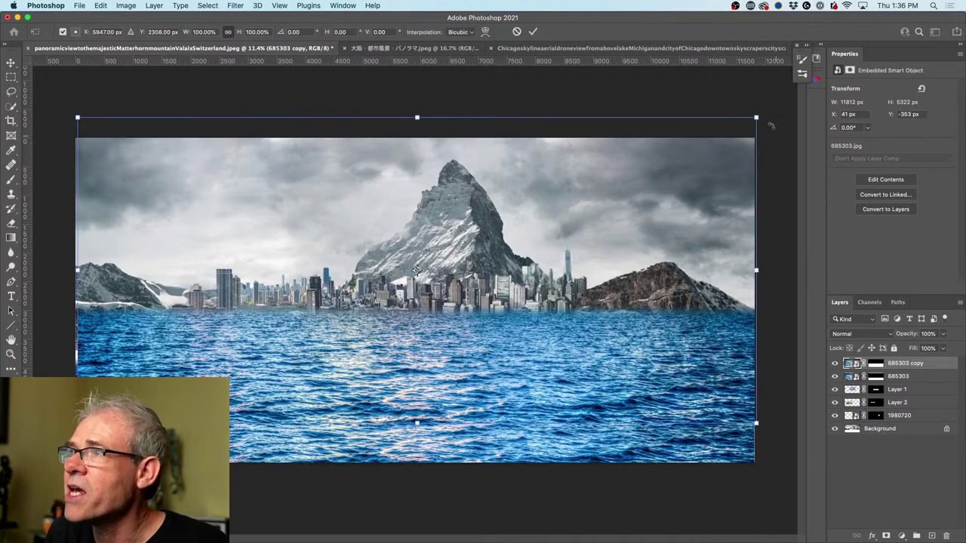
pyautogui.moveTo(756, 117); pyautogui.dragTo(318, 315)
pyautogui.press('Return')
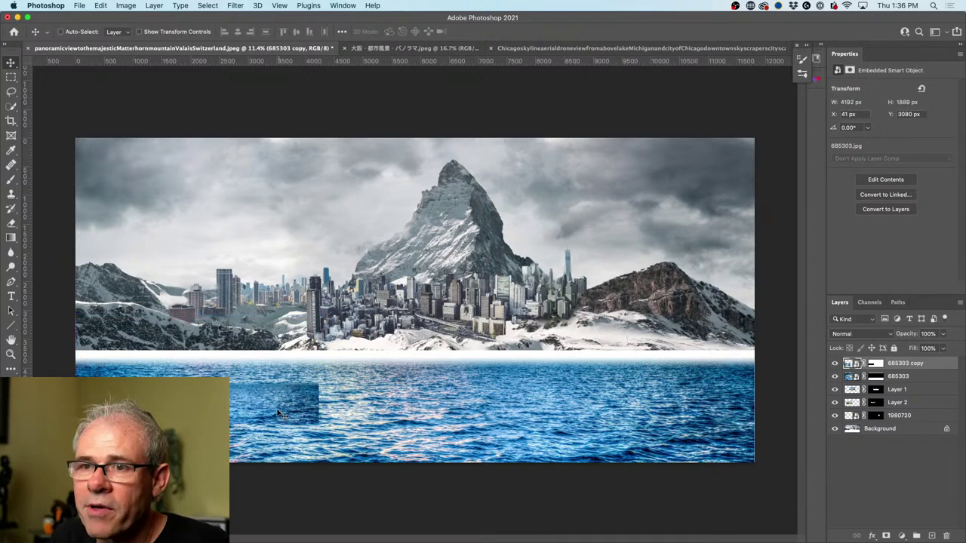
pyautogui.moveTo(281, 419); pyautogui.dragTo(274, 372)
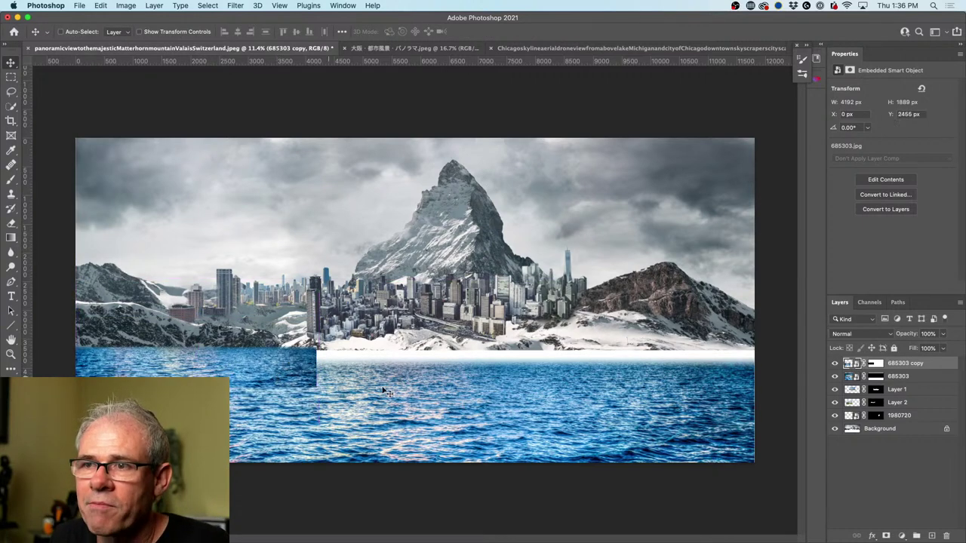
# Step: Duplicate the water patch rightward across the canvas and select all the copy layers
pyautogui.moveTo(209, 368); pyautogui.dragTo(374, 371)
pyautogui.moveTo(287, 364); pyautogui.dragTo(494, 367)
pyautogui.moveTo(602, 377); pyautogui.dragTo(754, 345)
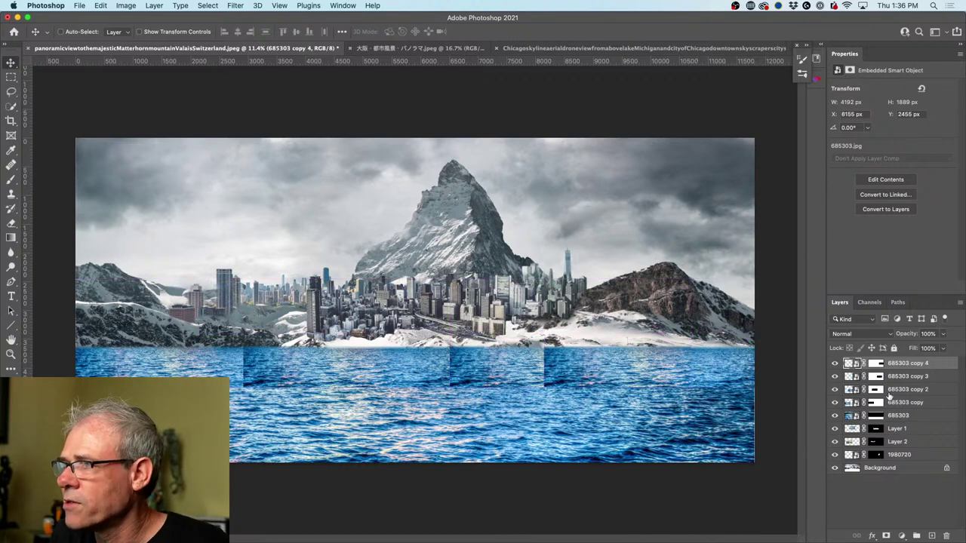
pyautogui.keyDown('shift'); pyautogui.click(895, 404); pyautogui.keyUp('shift')
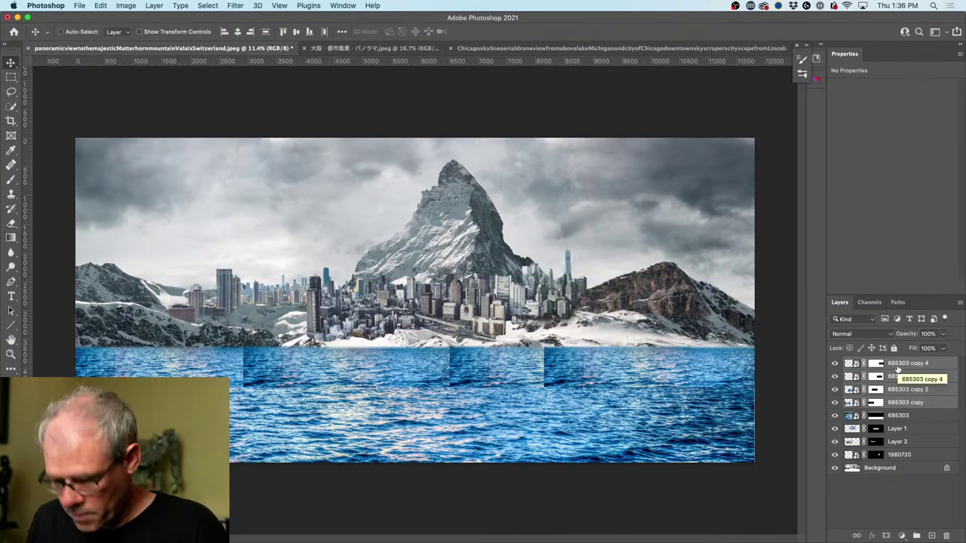
pyautogui.press('b')
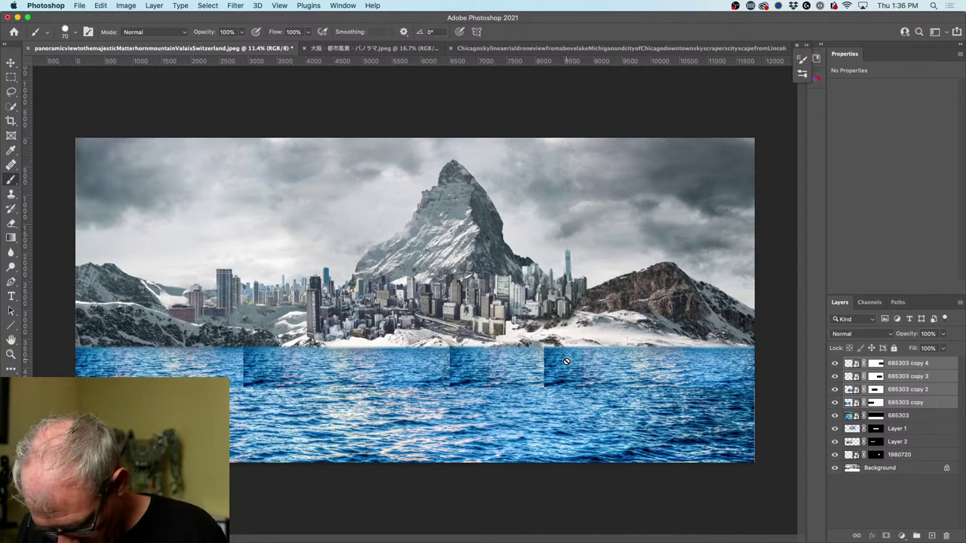
pyautogui.click(874, 363)
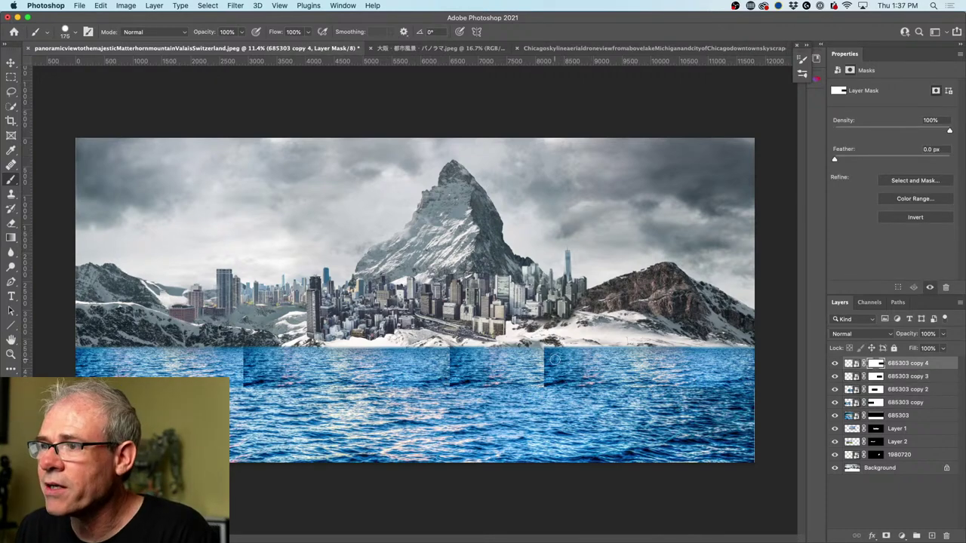
pyautogui.press(']')
pyautogui.press(']')
pyautogui.press(']')
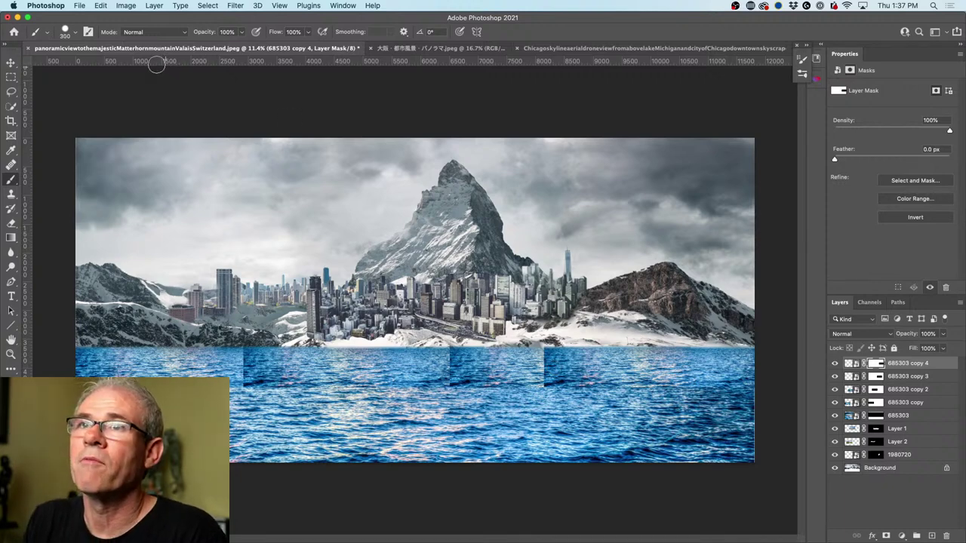
pyautogui.click(88, 31)
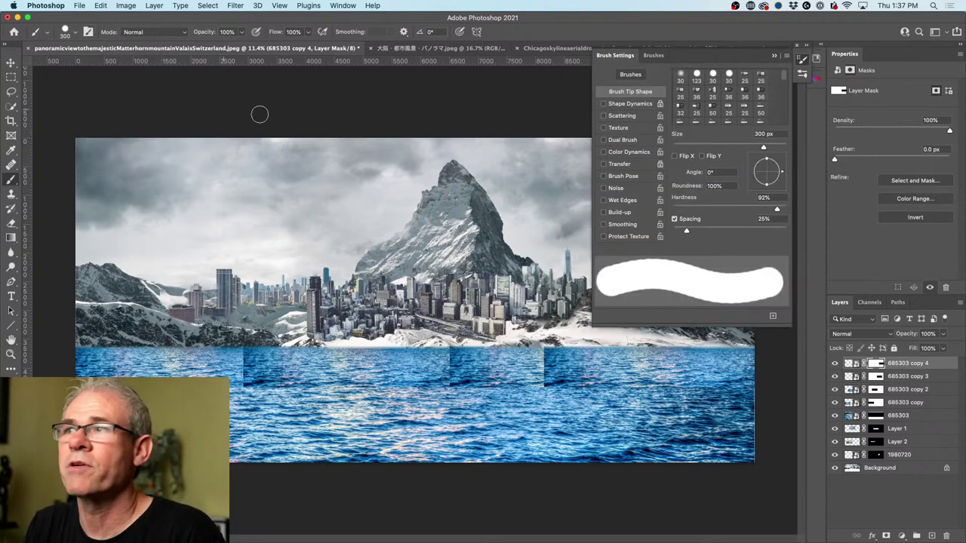
pyautogui.click(621, 164)
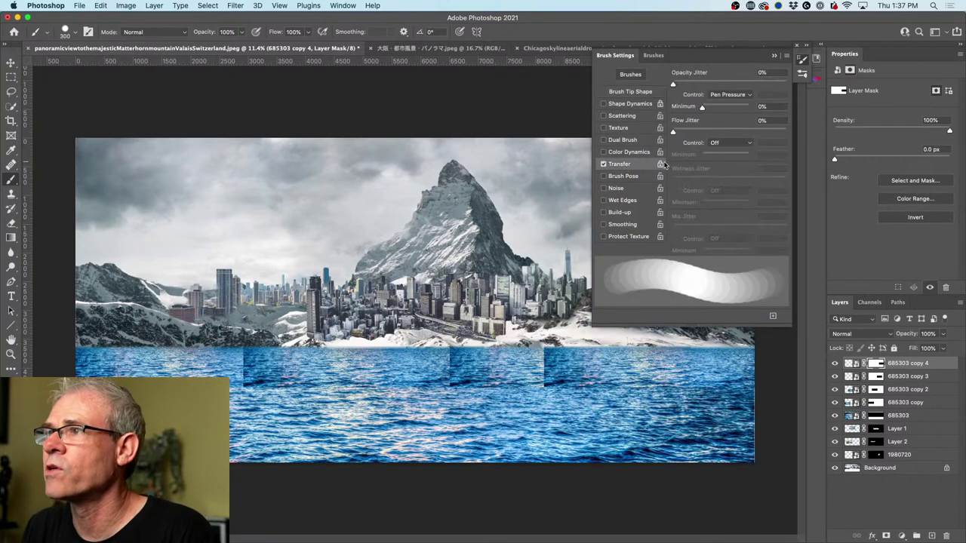
pyautogui.click(774, 59)
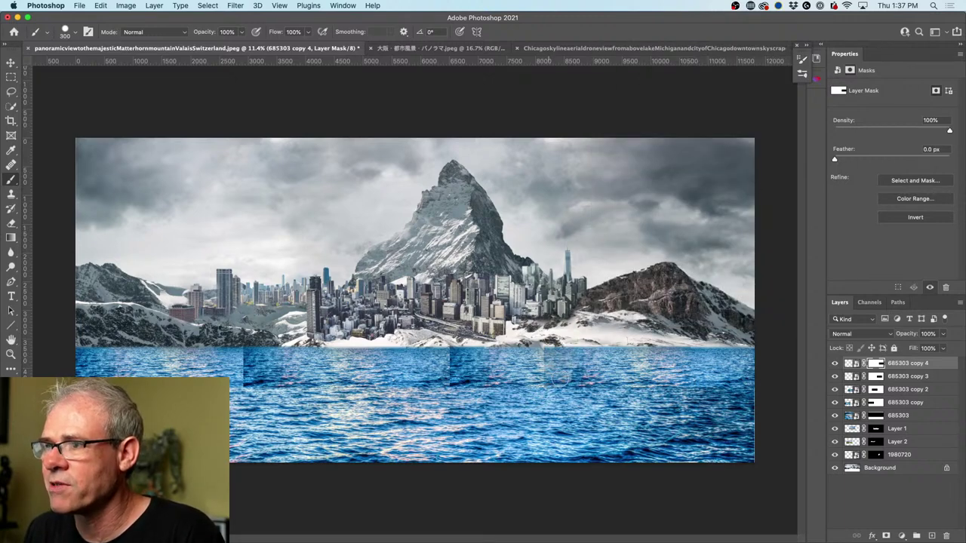
pyautogui.press(']')
pyautogui.press(']')
pyautogui.press(']')
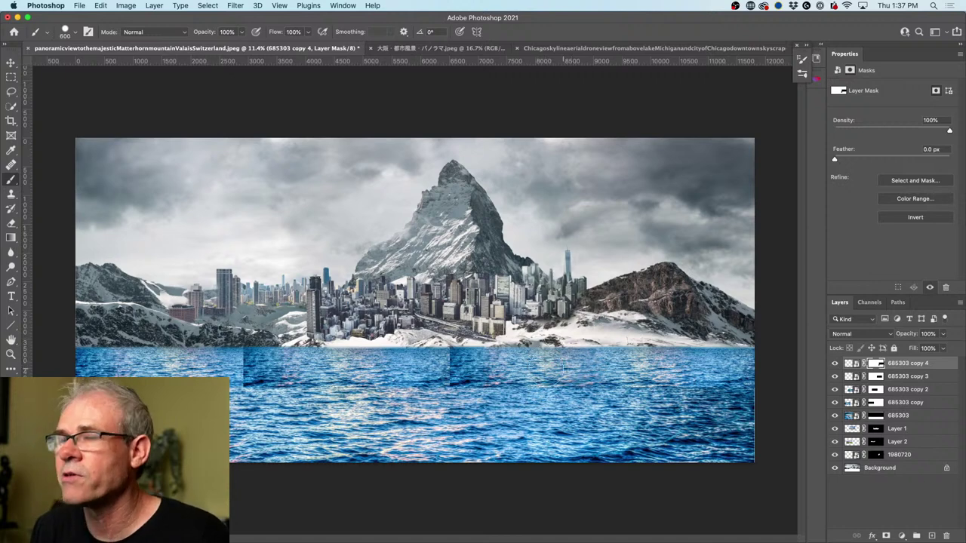
pyautogui.click(75, 32)
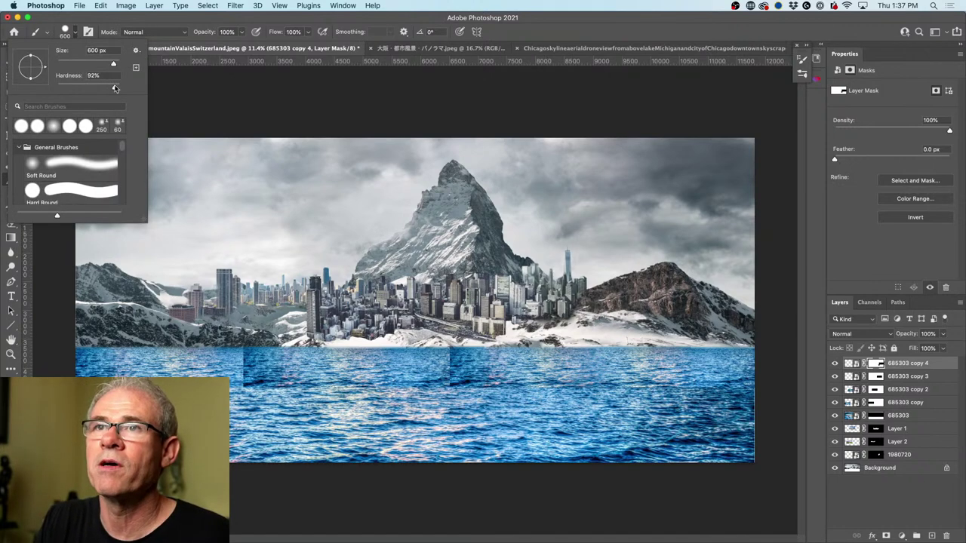
pyautogui.moveTo(114, 88); pyautogui.dragTo(12, 105)
pyautogui.click(194, 21)
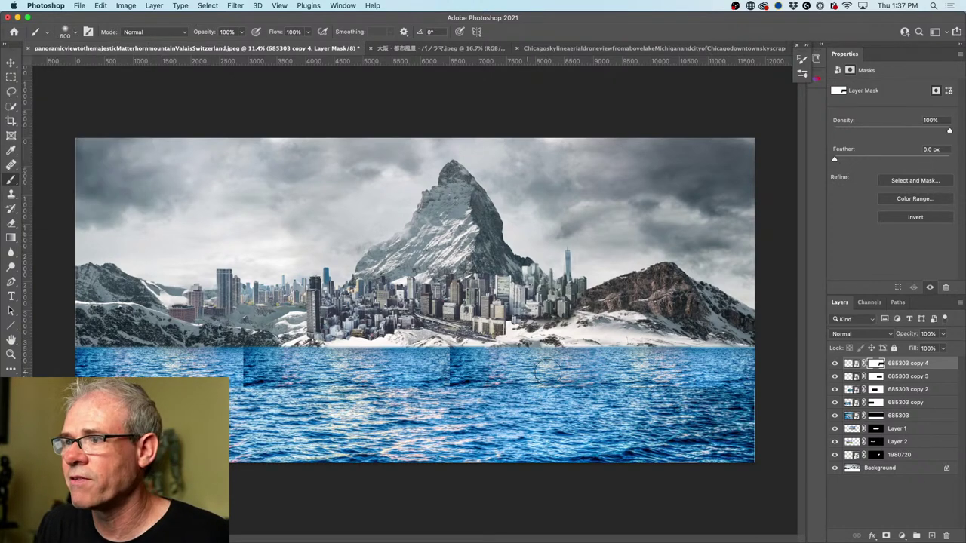
pyautogui.click(875, 377)
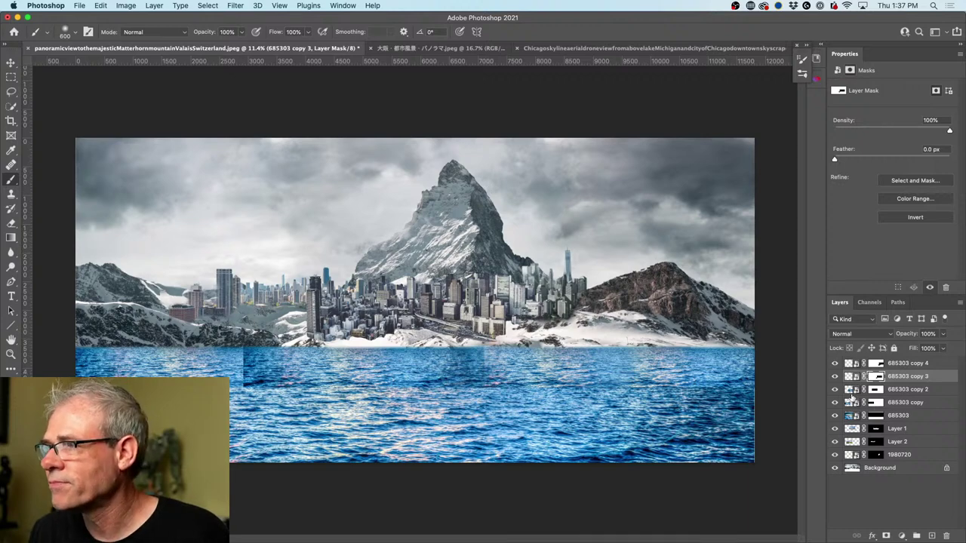
pyautogui.click(851, 389)
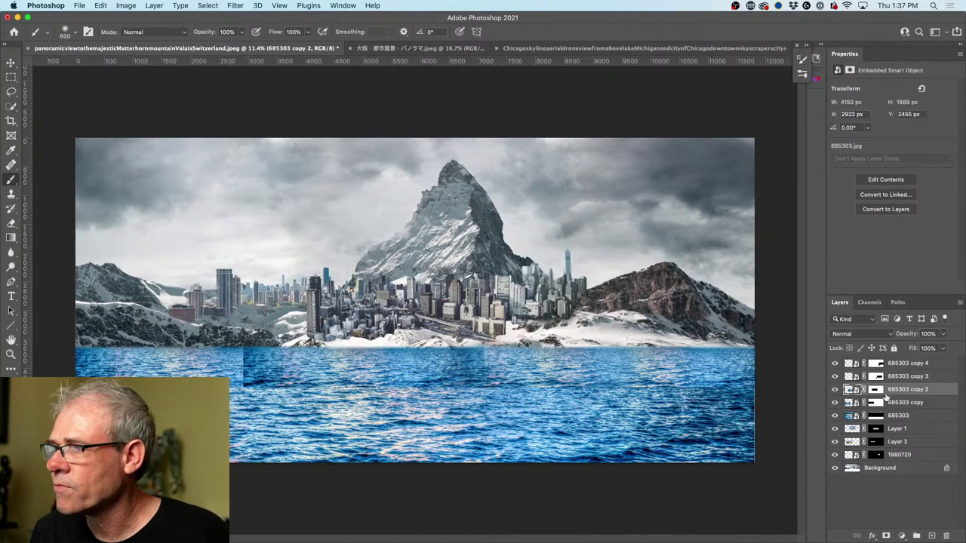
pyautogui.click(875, 389)
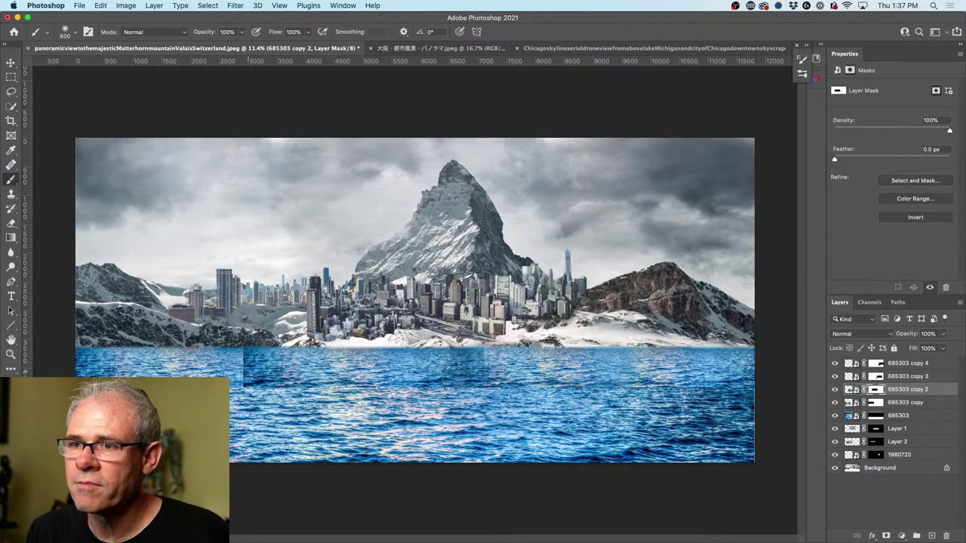
pyautogui.click(872, 402)
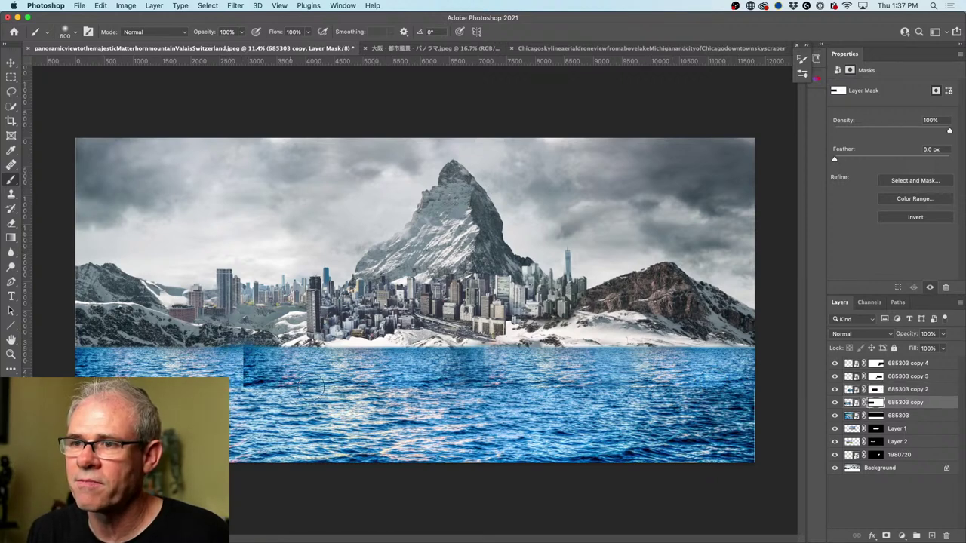
pyautogui.click(911, 416)
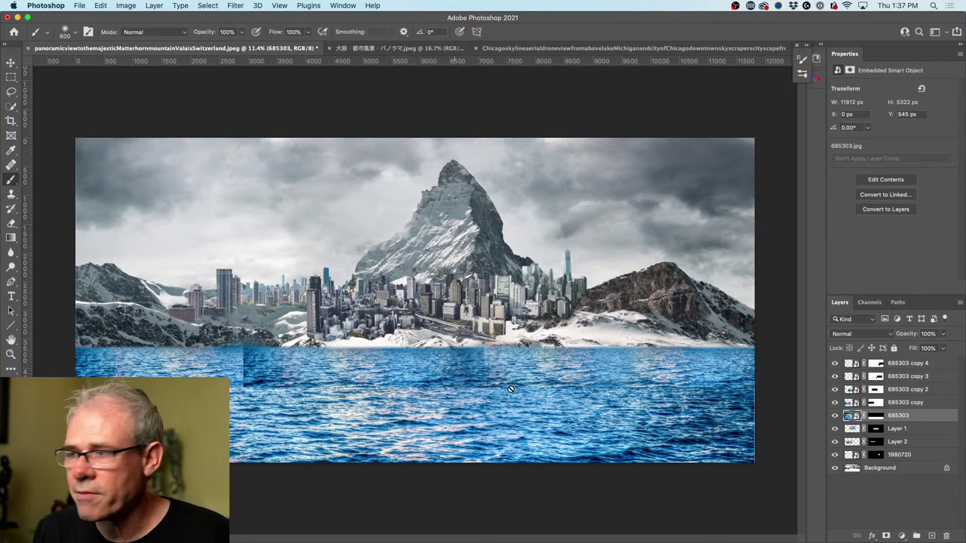
pyautogui.click(875, 415)
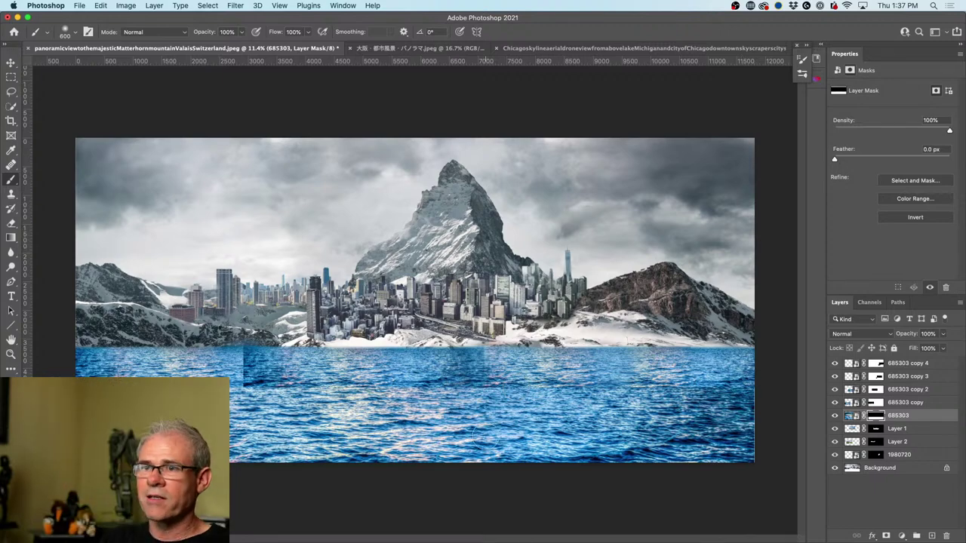
pyautogui.scroll(-3, 483, 352)
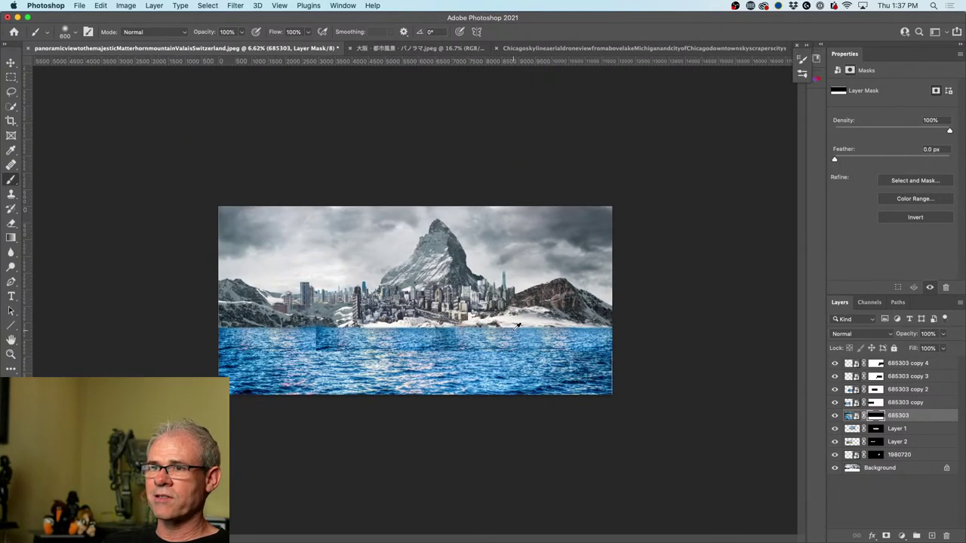
pyautogui.scroll(1, 517, 326)
pyautogui.scroll(3, 518, 326)
pyautogui.scroll(-5, 518, 326)
pyautogui.scroll(2, 517, 326)
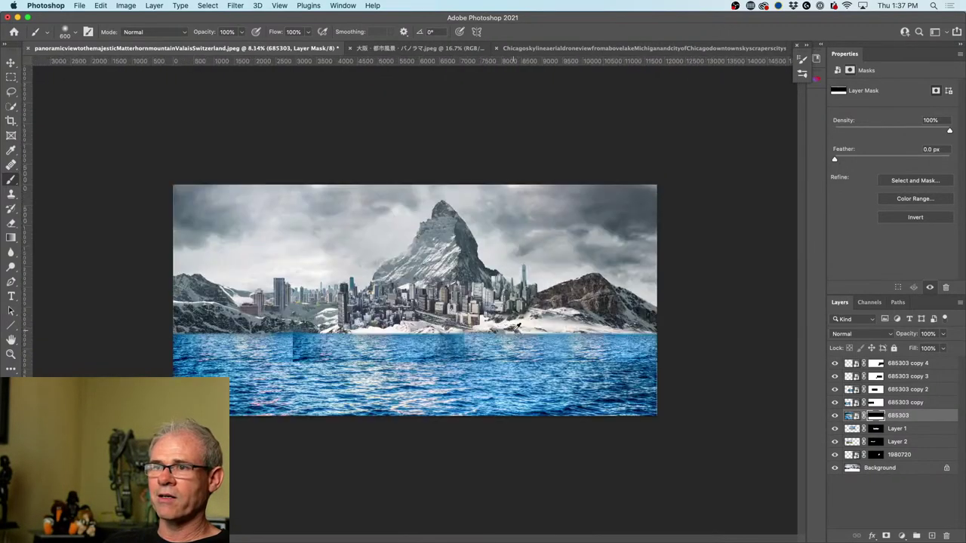
pyautogui.scroll(3, 517, 326)
pyautogui.scroll(-2, 518, 326)
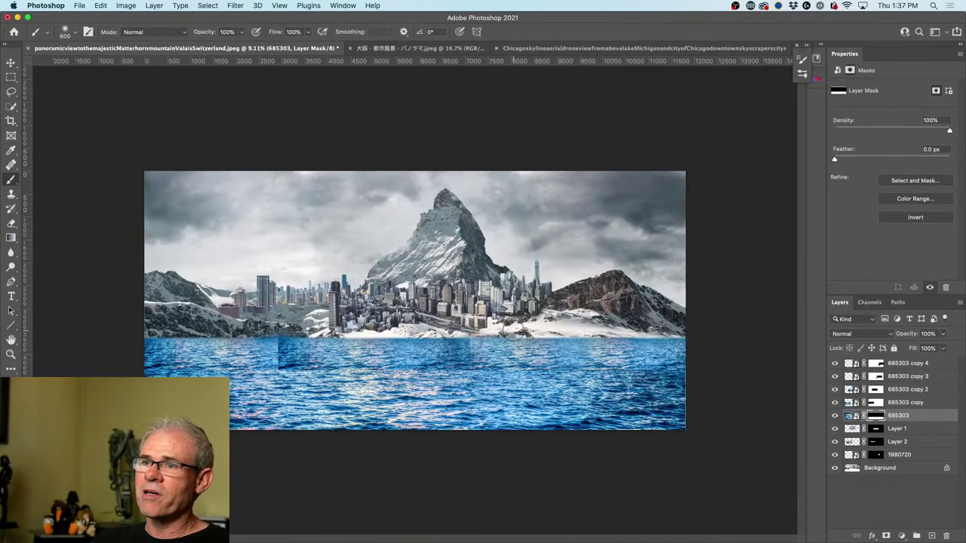
# Step: Place the sea sky graphic from Libraries onto the canvas and move it to the top layer
pyautogui.click(816, 60)
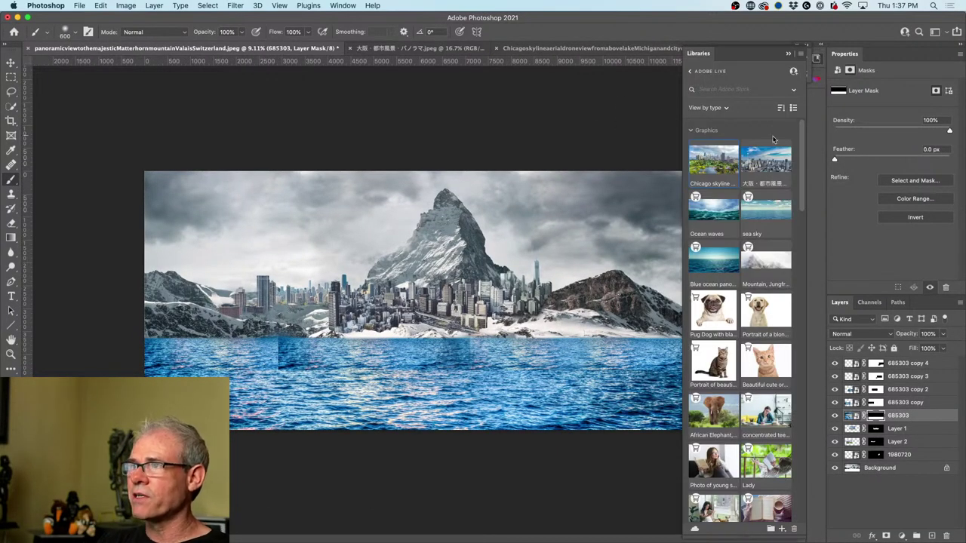
pyautogui.moveTo(776, 211); pyautogui.dragTo(219, 294)
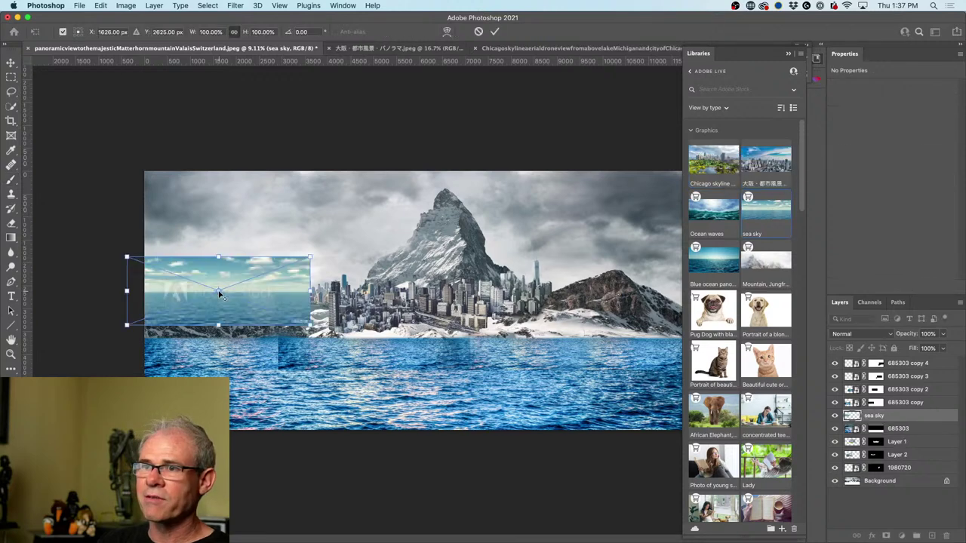
pyautogui.press('Return')
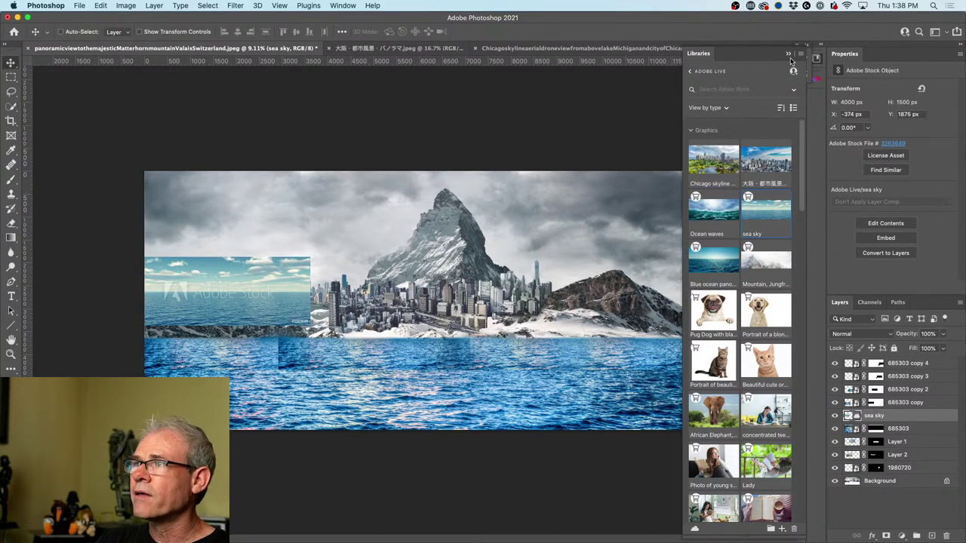
pyautogui.click(788, 53)
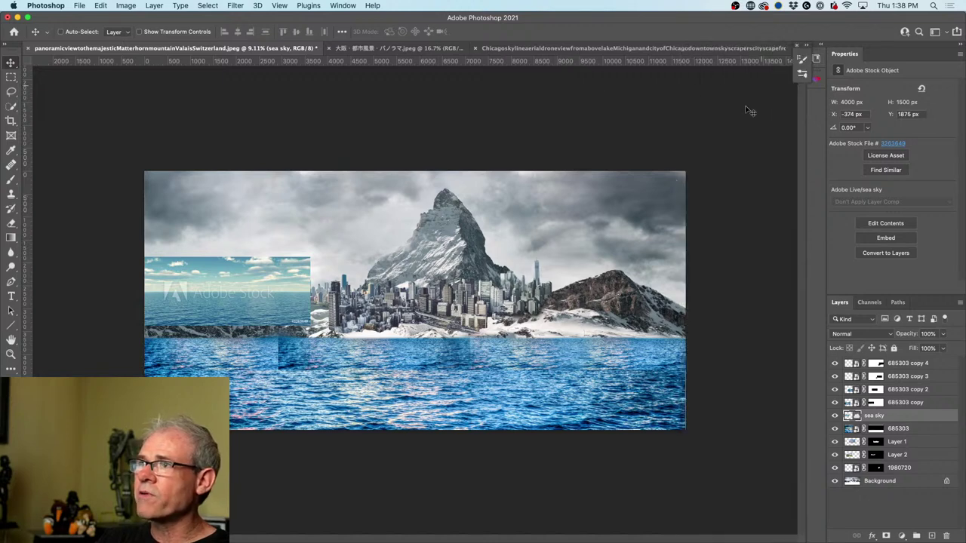
pyautogui.moveTo(256, 258); pyautogui.dragTo(263, 349)
pyautogui.moveTo(899, 405); pyautogui.dragTo(889, 365)
# Step: Enlarge the sea sky image across most of the canvas and add a layer mask
pyautogui.press('super+t')
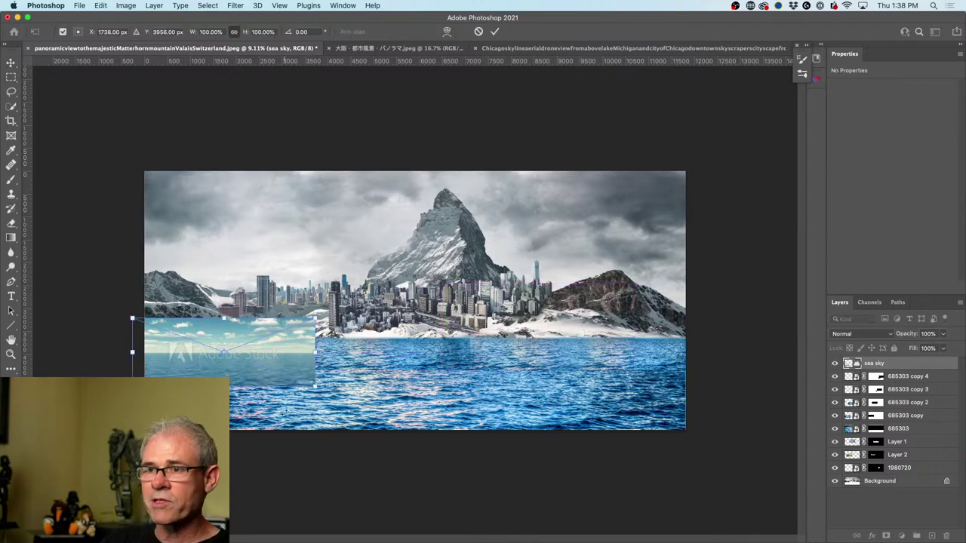
pyautogui.moveTo(315, 385); pyautogui.dragTo(689, 506)
pyautogui.press('Return')
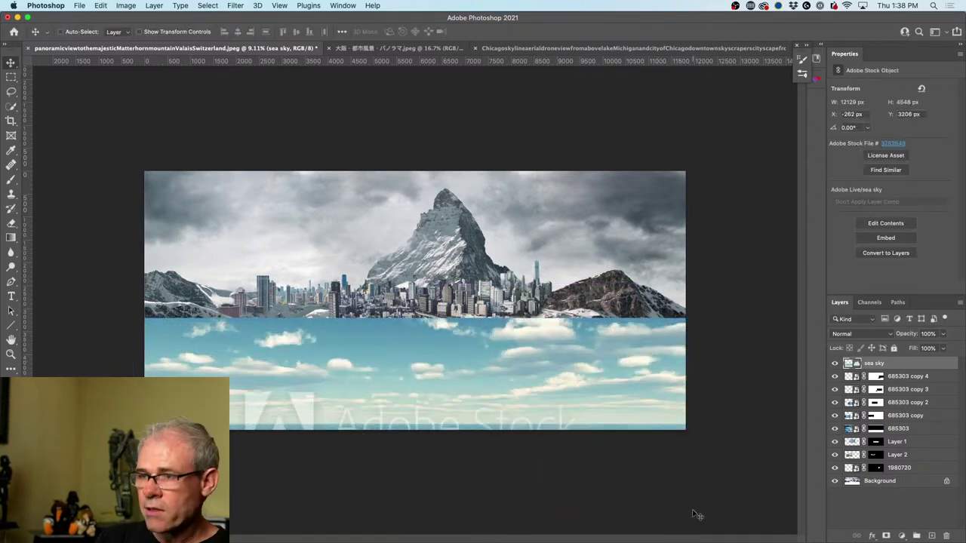
pyautogui.moveTo(632, 420); pyautogui.dragTo(625, 302)
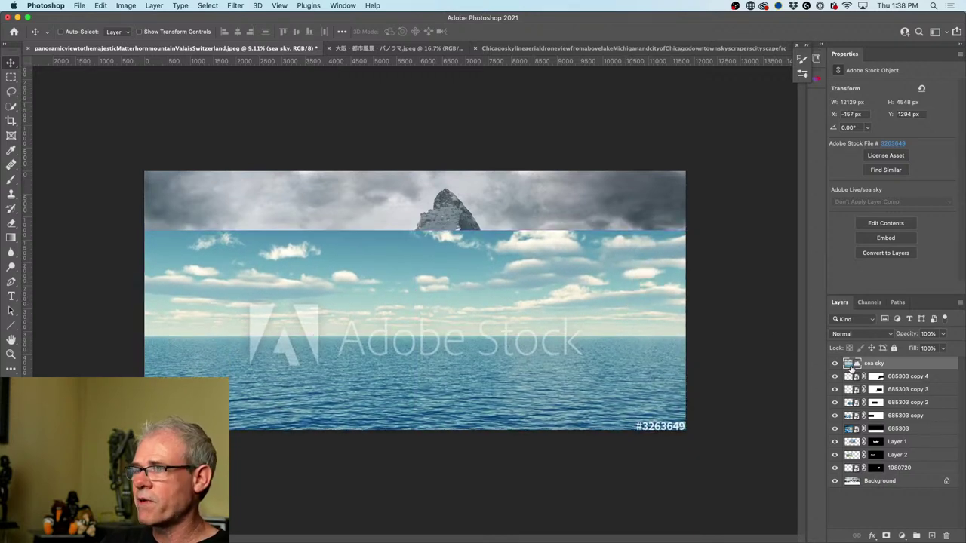
pyautogui.click(886, 535)
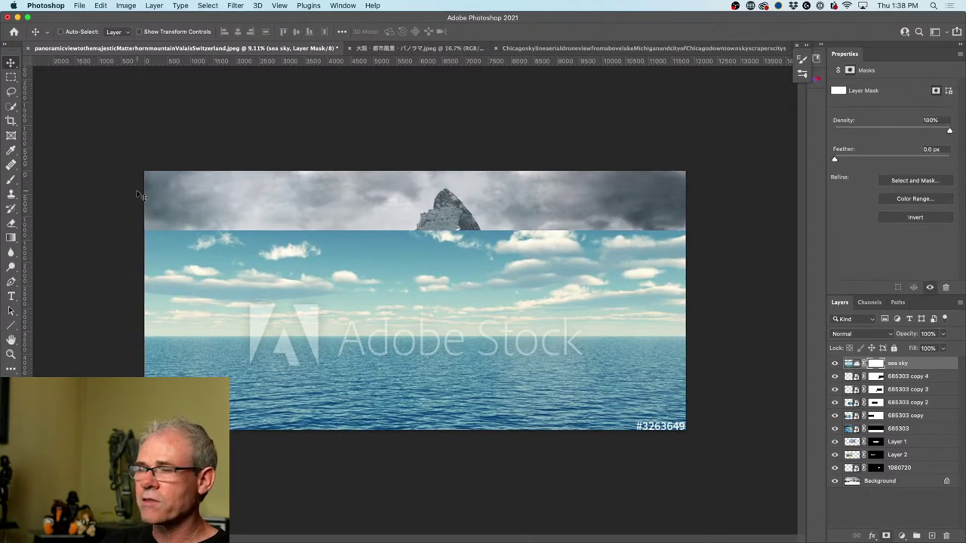
# Step: Fade out the top of the sea sky layer with a black-to-white gradient on its mask
pyautogui.click(11, 238)
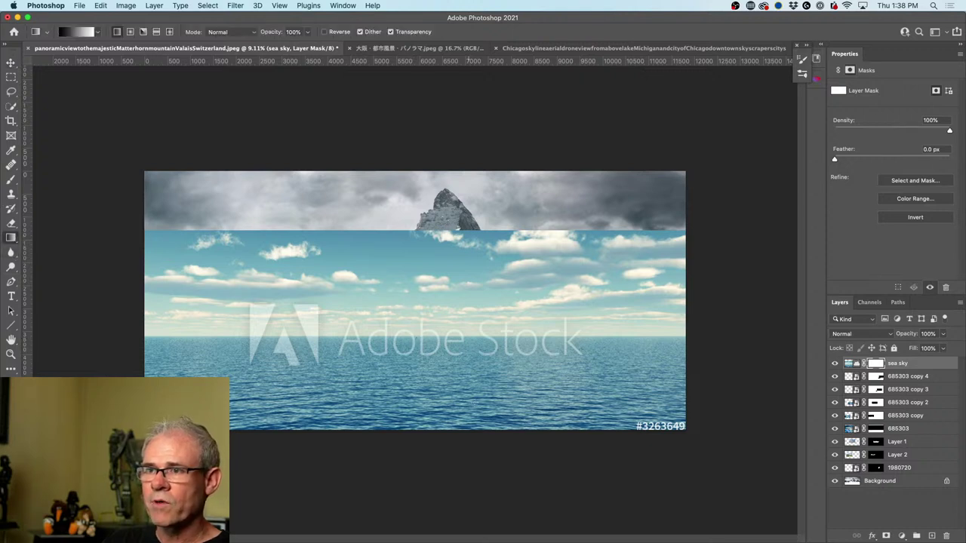
pyautogui.moveTo(493, 336); pyautogui.dragTo(494, 366)
pyautogui.click(11, 62)
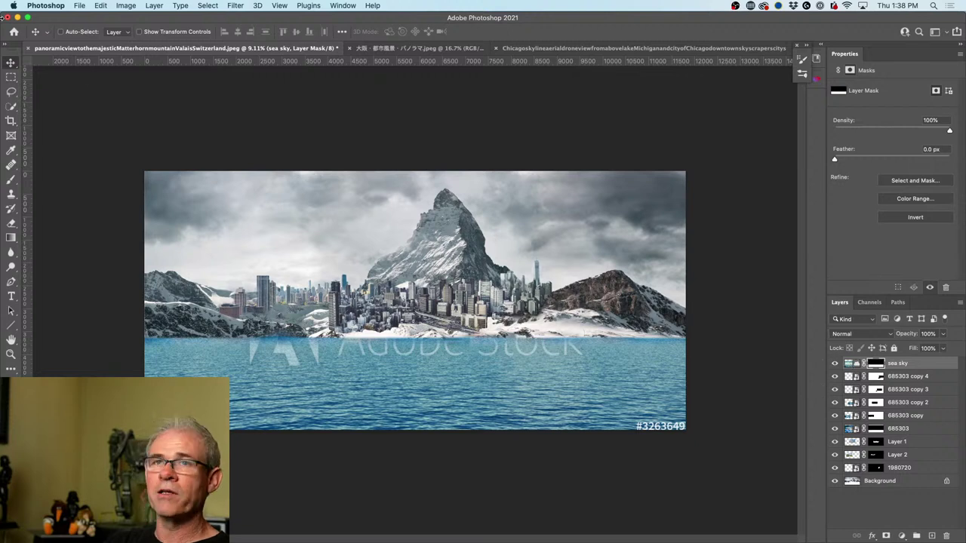
pyautogui.click(850, 364)
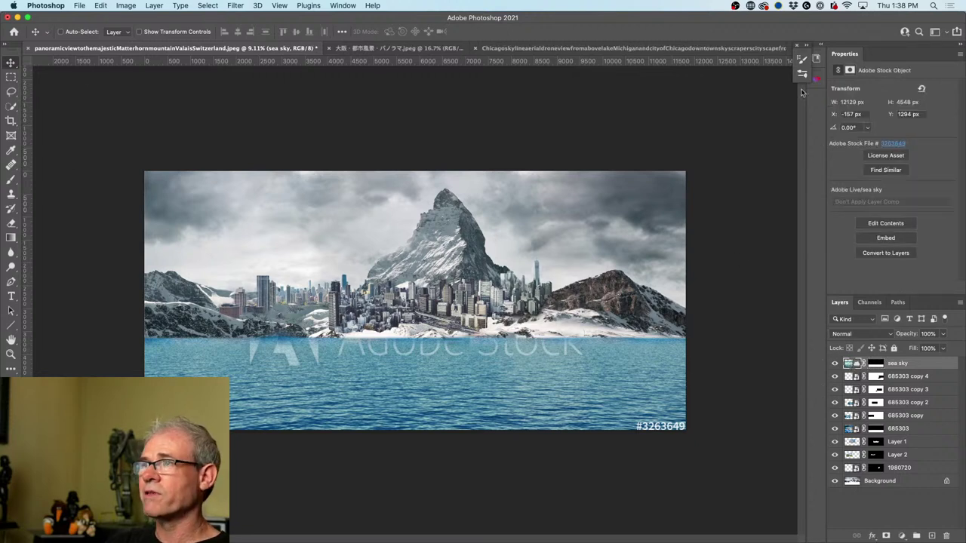
# Step: License the sea sky Adobe Stock image through License Asset and confirm it
pyautogui.click(894, 156)
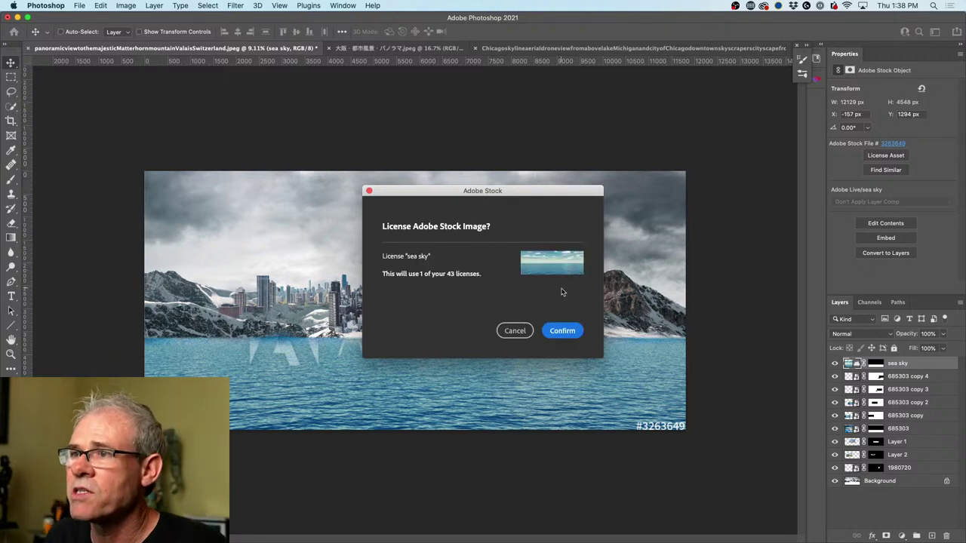
pyautogui.click(563, 332)
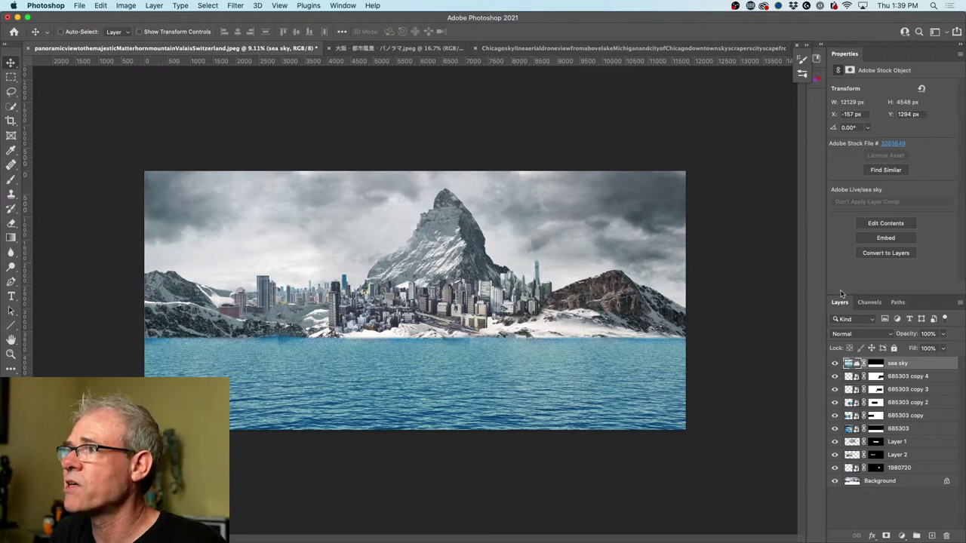
# Step: Select layers 685303 through 685303 copy 4 and delete all five
pyautogui.scroll(8, 425, 380)
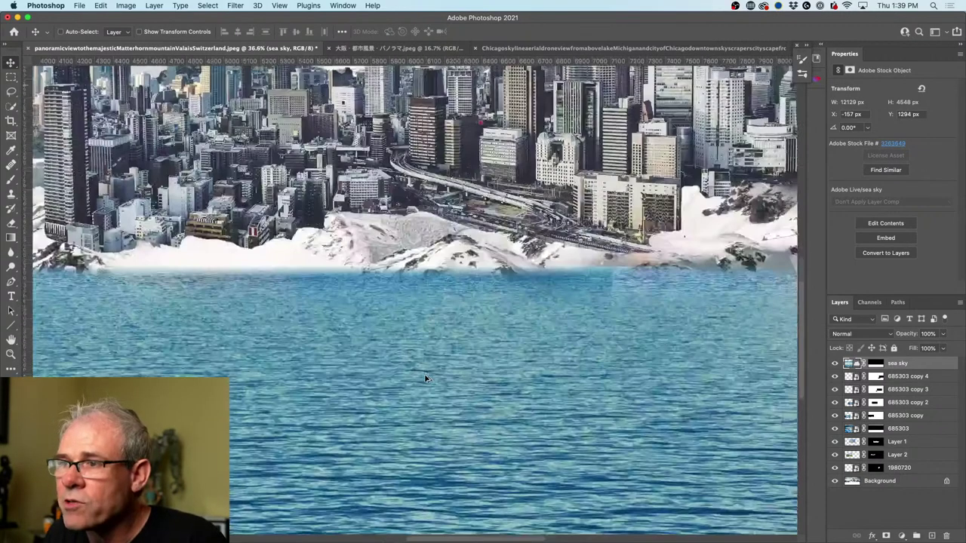
pyautogui.scroll(-2, 546, 322)
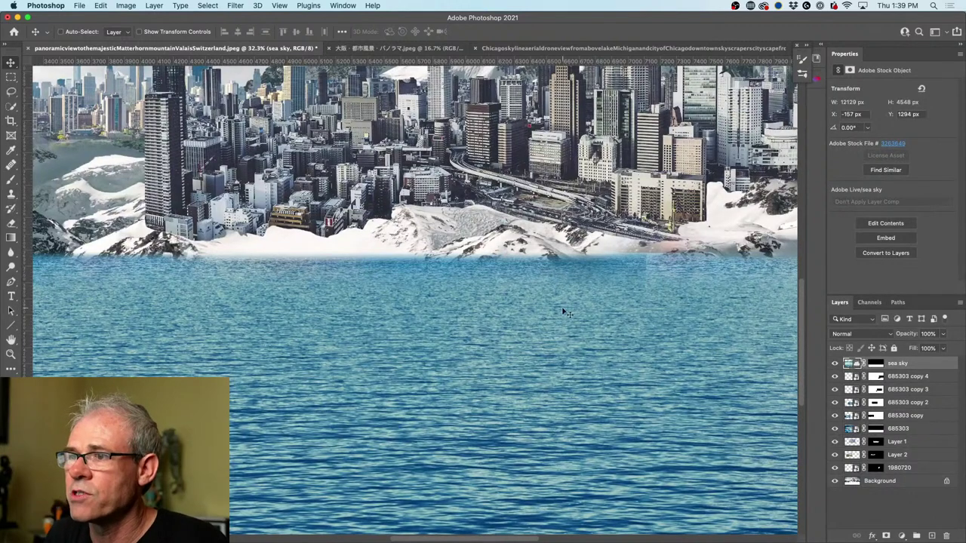
pyautogui.scroll(-2, 564, 312)
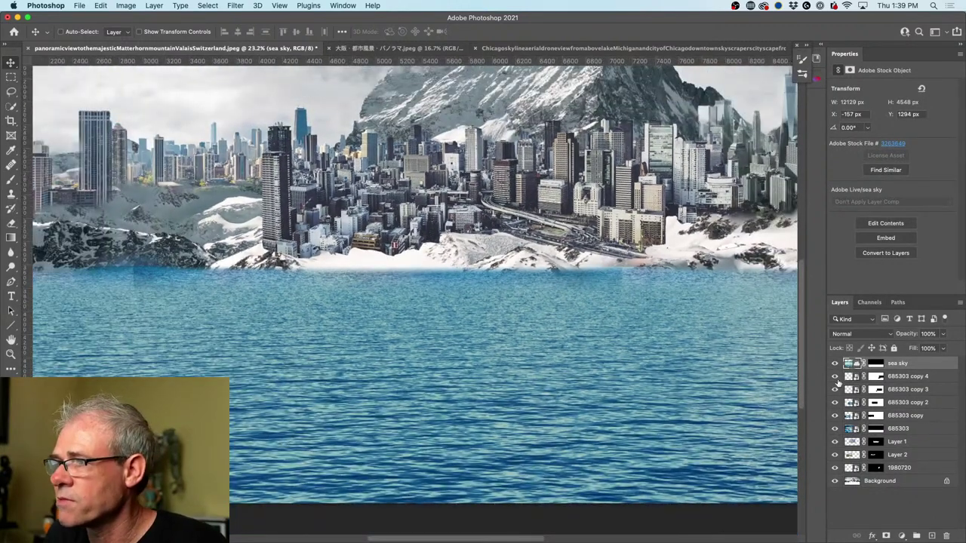
pyautogui.click(852, 379)
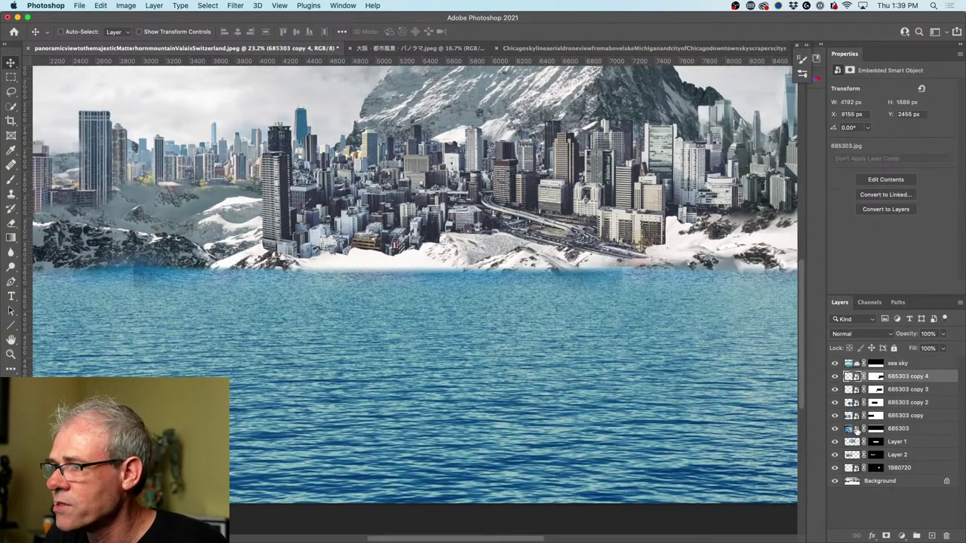
pyautogui.keyDown('shift'); pyautogui.click(856, 429); pyautogui.keyUp('shift')
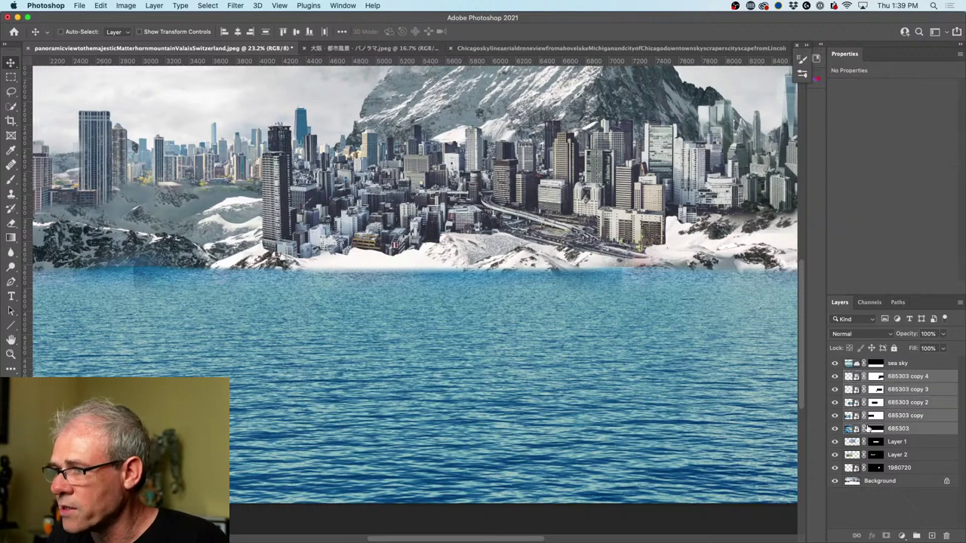
pyautogui.press('Delete')
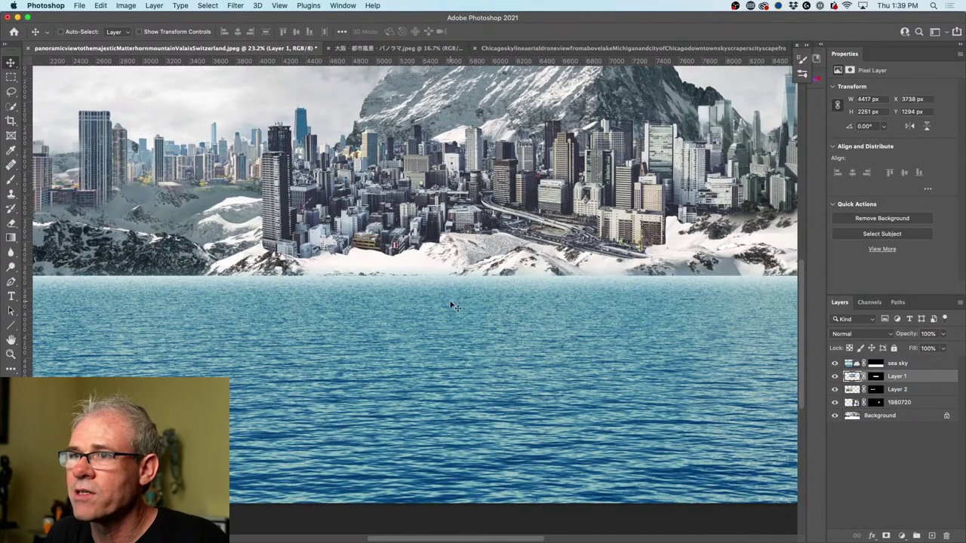
# Step: Fit the whole canvas on screen, undo a stray Layer 1 nudge, and select the sea sky layer
pyautogui.press('super+minus')
pyautogui.press('super+0')
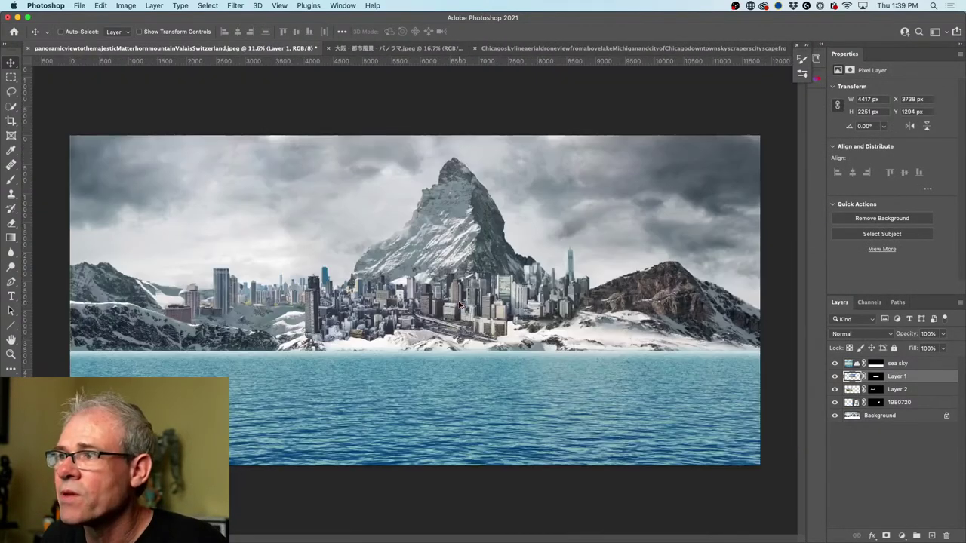
pyautogui.moveTo(566, 370); pyautogui.dragTo(566, 363)
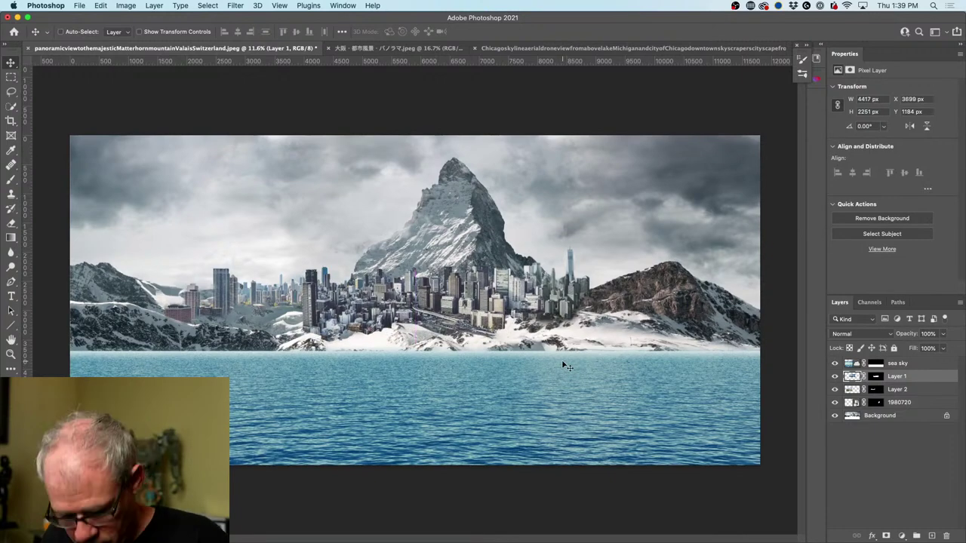
pyautogui.press('super+z')
pyautogui.click(852, 364)
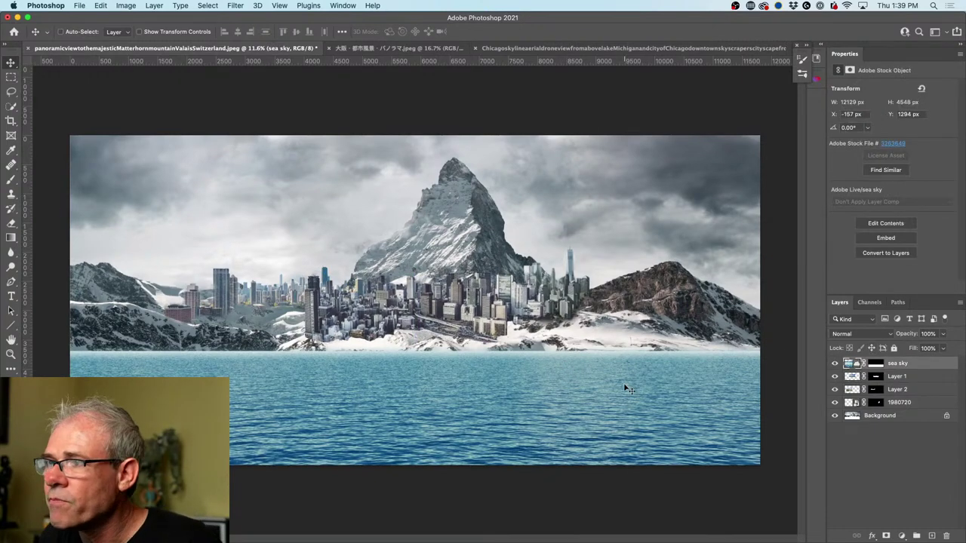
# Step: Nudge the sea sky image down and redo its mask gradient so water covers the shoreline
pyautogui.moveTo(623, 382); pyautogui.dragTo(624, 377)
pyautogui.click(876, 363)
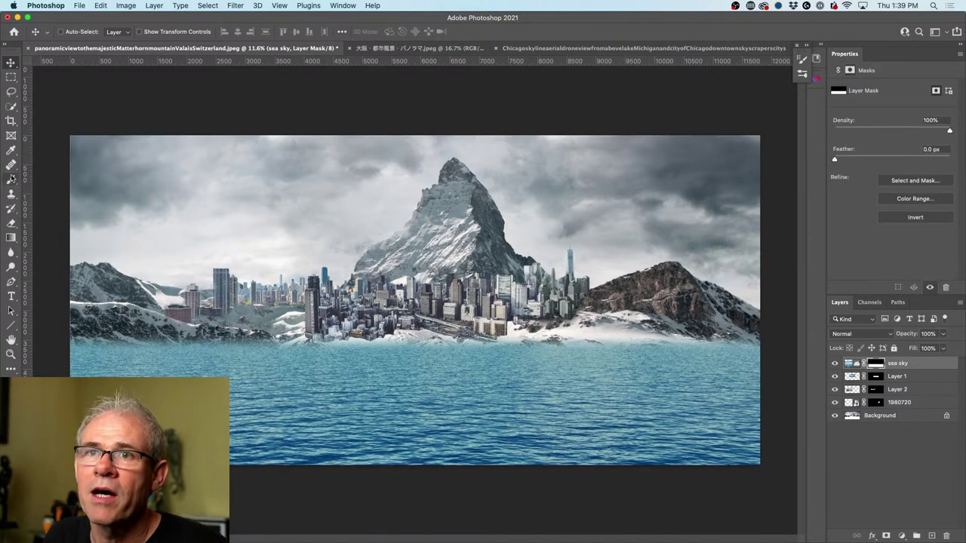
pyautogui.moveTo(11, 238); pyautogui.dragTo(42, 240)
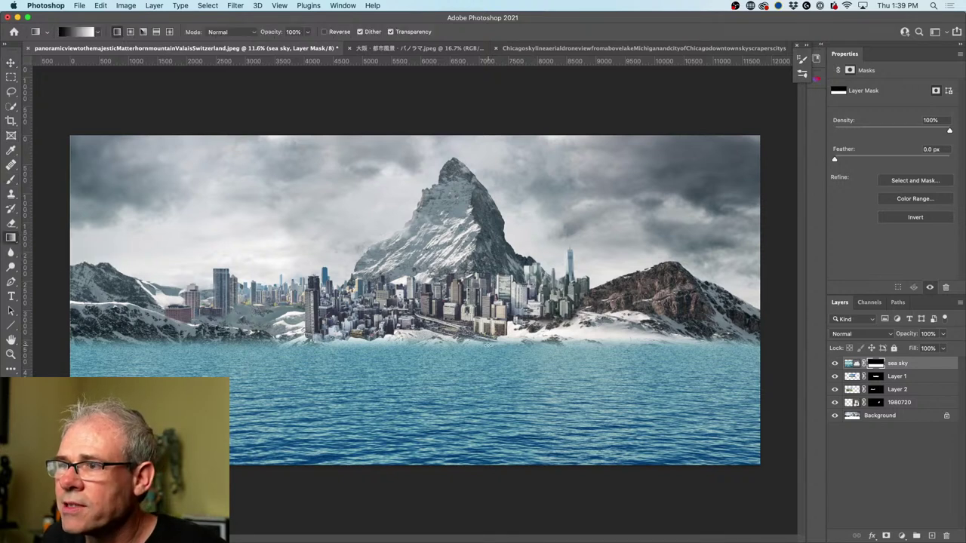
pyautogui.moveTo(488, 345); pyautogui.dragTo(488, 349)
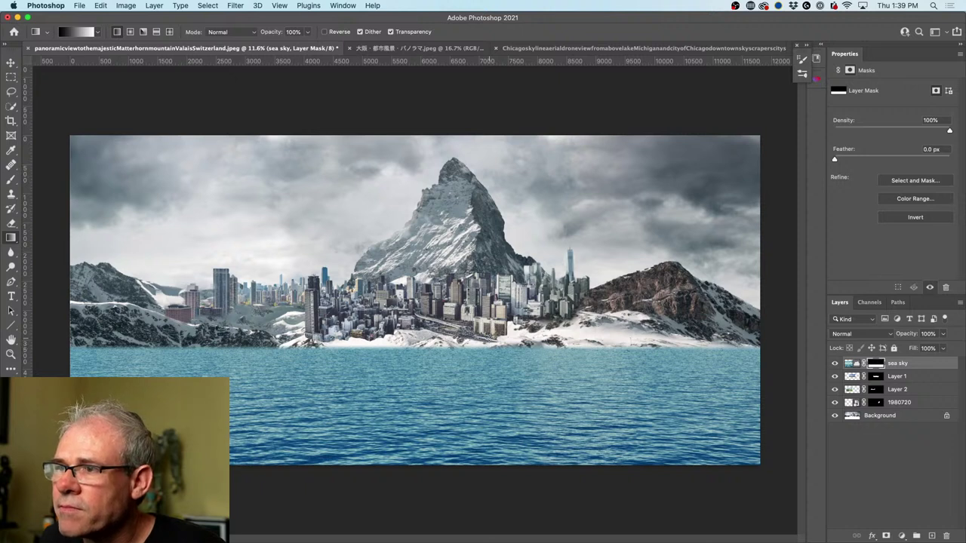
pyautogui.moveTo(488, 337); pyautogui.dragTo(496, 338)
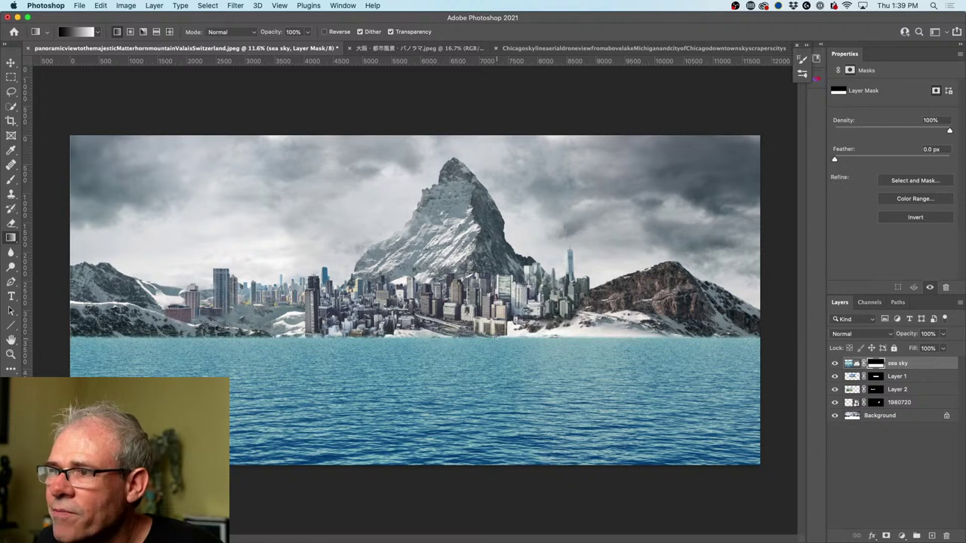
pyautogui.click(11, 62)
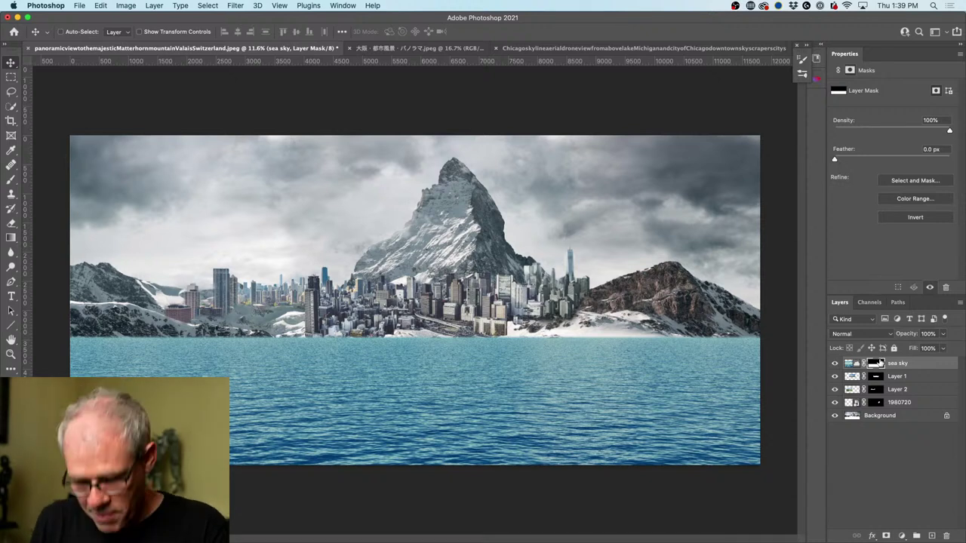
# Step: Try brushing mountain back over the lower-left water on the mask, then undo it
pyautogui.press('b')
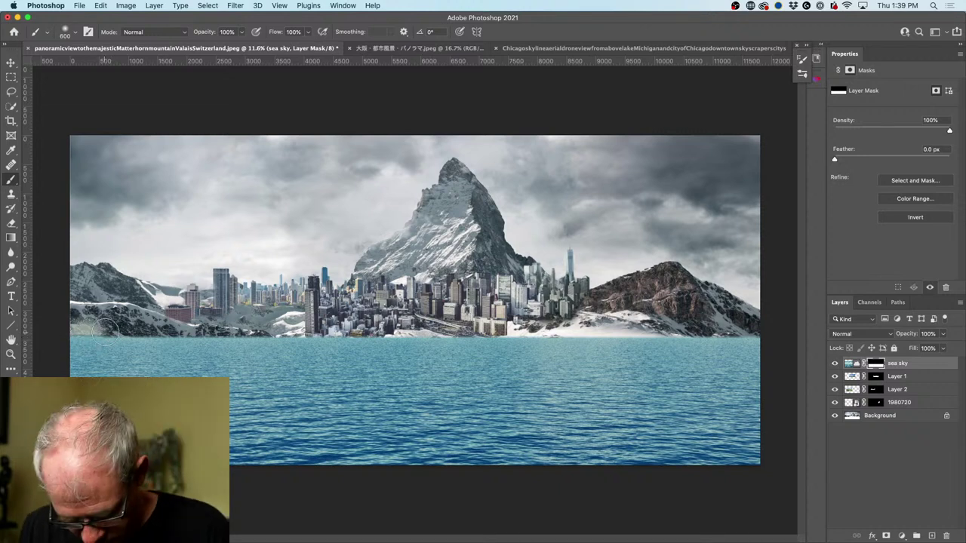
pyautogui.moveTo(104, 326)
pyautogui.mouseDown()
pyautogui.moveTo(79, 340)
pyautogui.moveTo(91, 319)
pyautogui.mouseUp()
pyautogui.press('super+z')
pyautogui.press('super+z')
pyautogui.press('super+z')
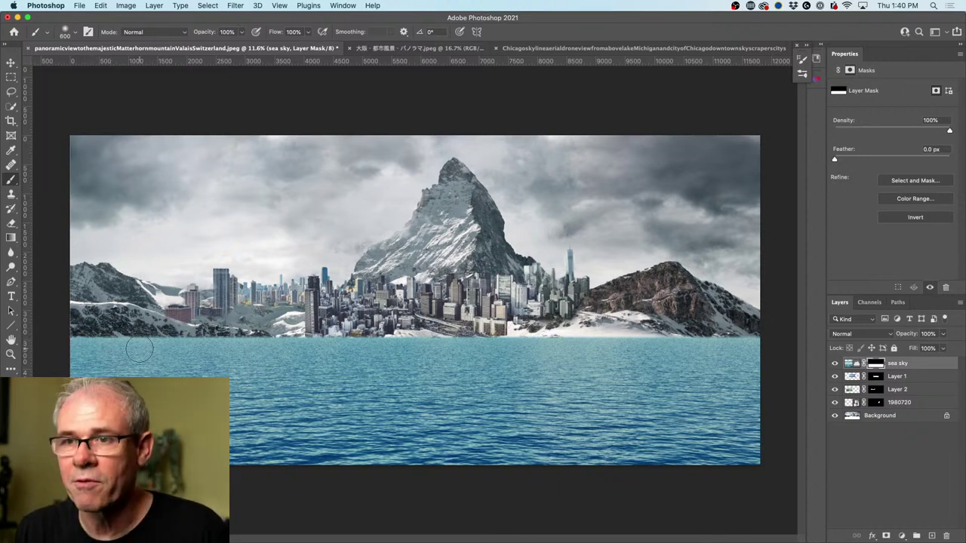
# Step: Add a horizontal guide at the waterline while the sea sky layer is briefly hidden
pyautogui.click(835, 363)
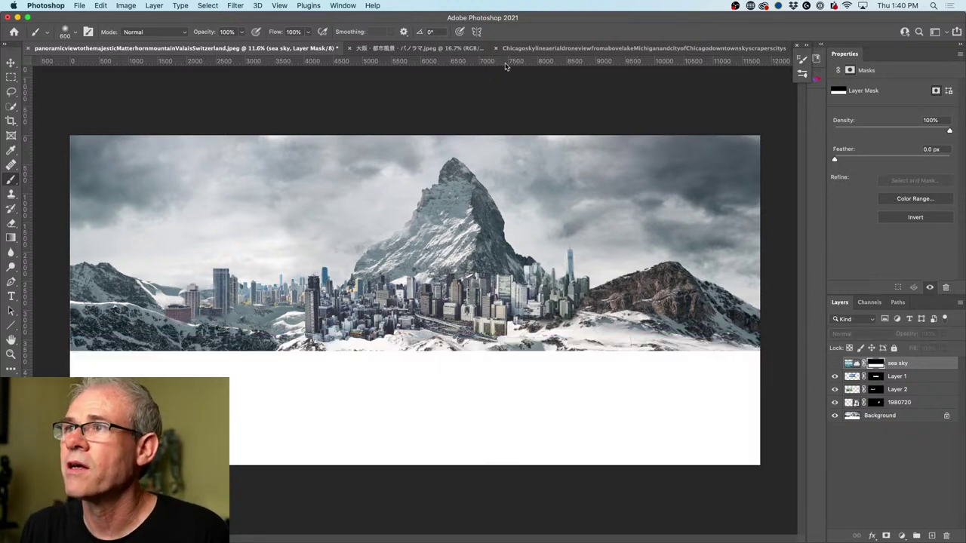
pyautogui.moveTo(505, 62); pyautogui.dragTo(522, 352)
pyautogui.click(834, 363)
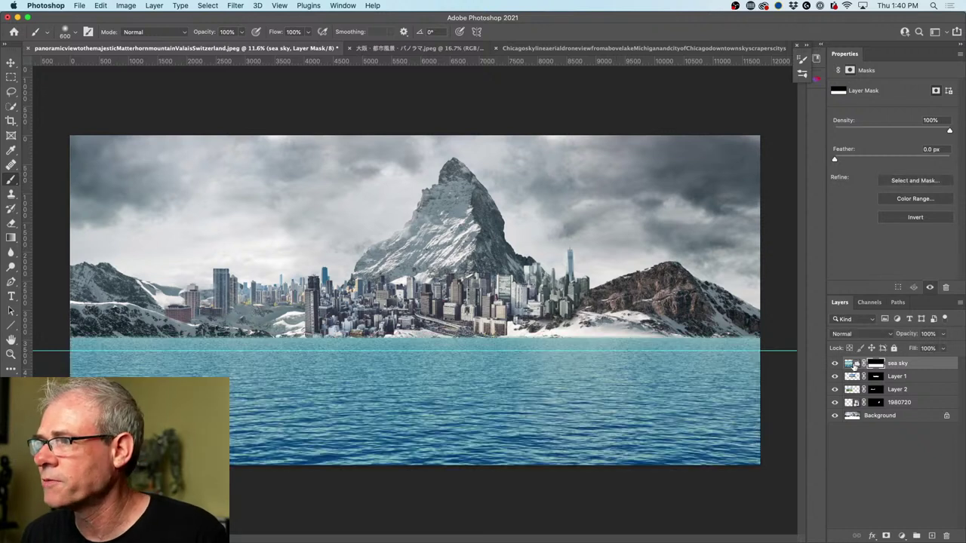
pyautogui.click(852, 363)
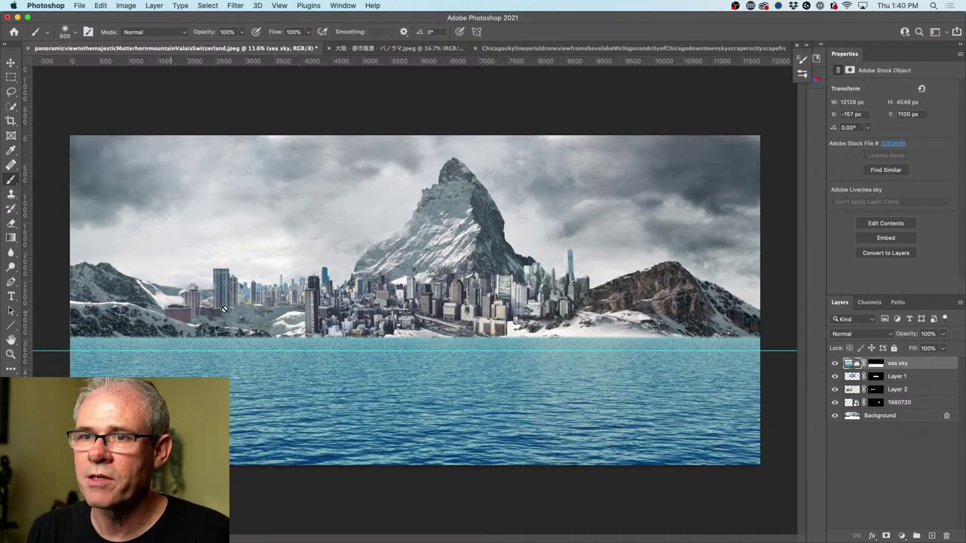
# Step: Select everything above the waterline by inverting a rectangle over the sea and shifting it up 165 px
pyautogui.click(11, 77)
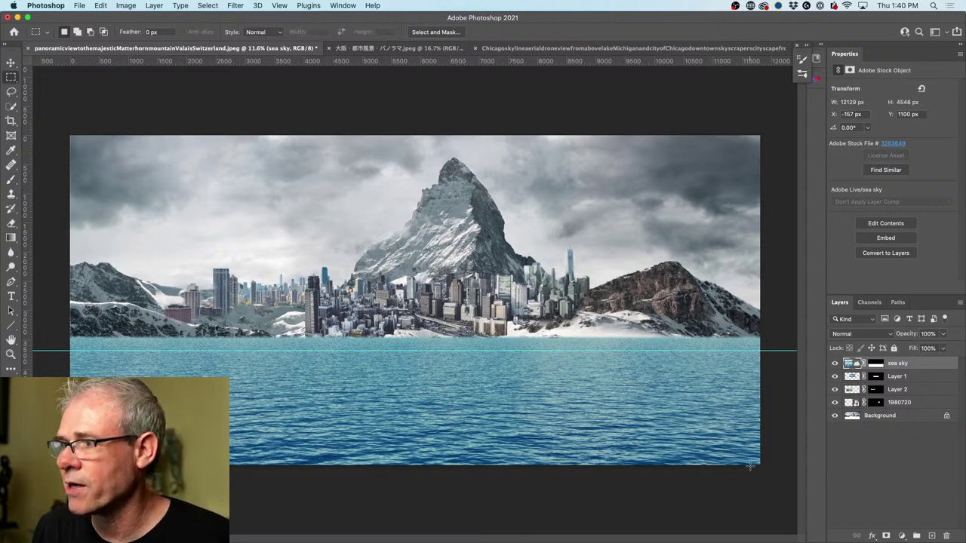
pyautogui.moveTo(750, 466); pyautogui.dragTo(28, 356)
pyautogui.press('super+shift+i')
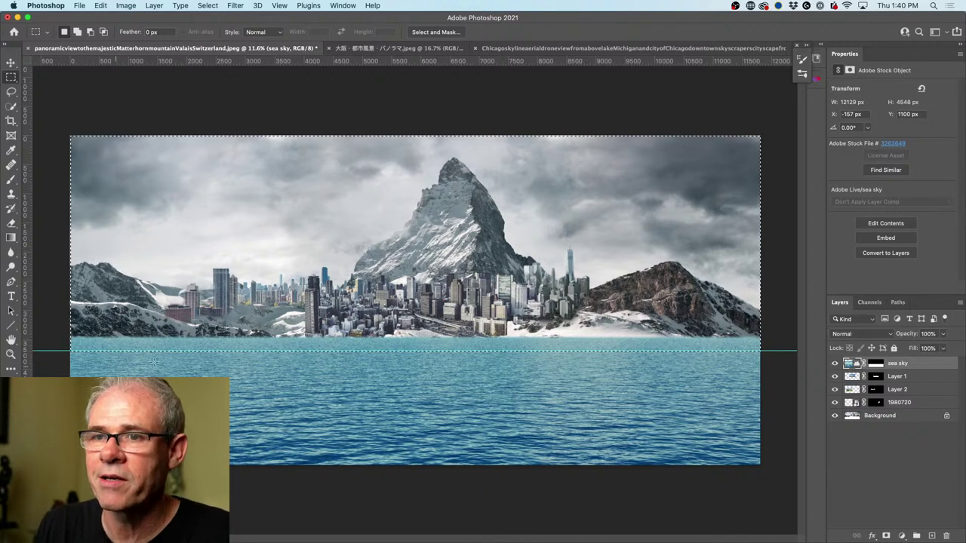
pyautogui.click(12, 106)
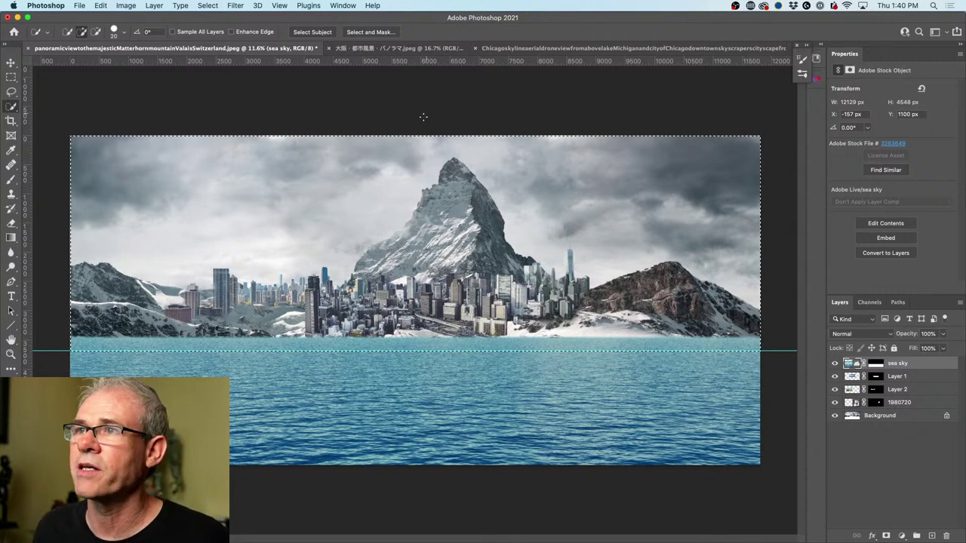
pyautogui.click(11, 78)
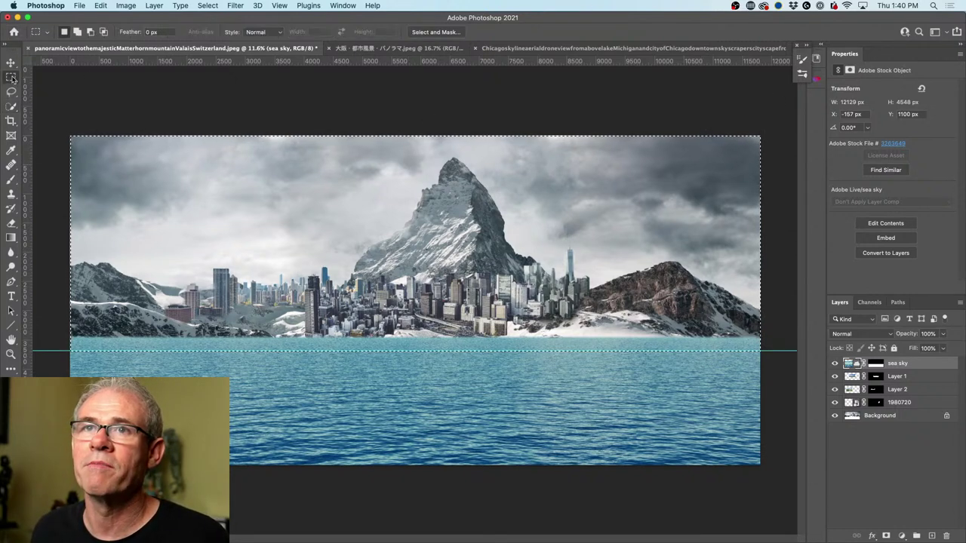
pyautogui.moveTo(249, 255); pyautogui.dragTo(248, 254)
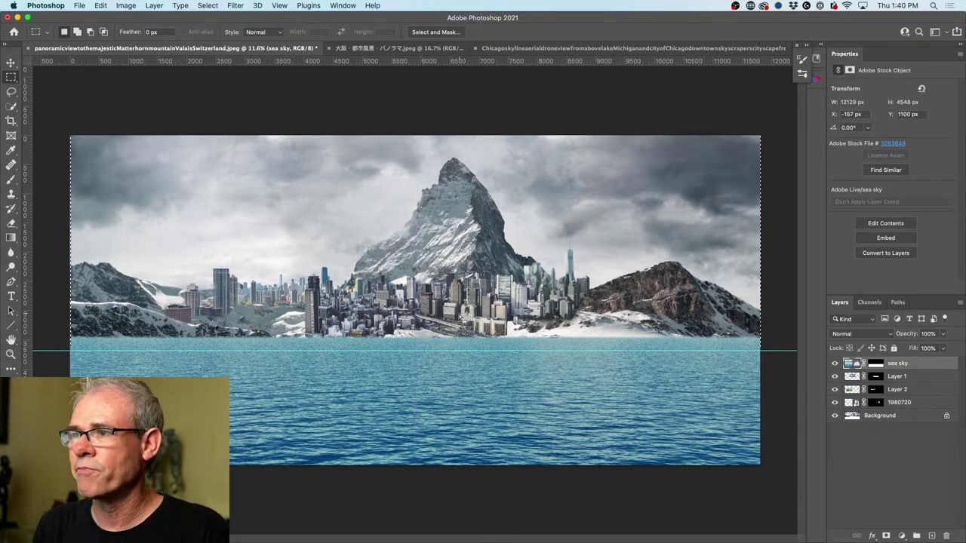
pyautogui.press('b')
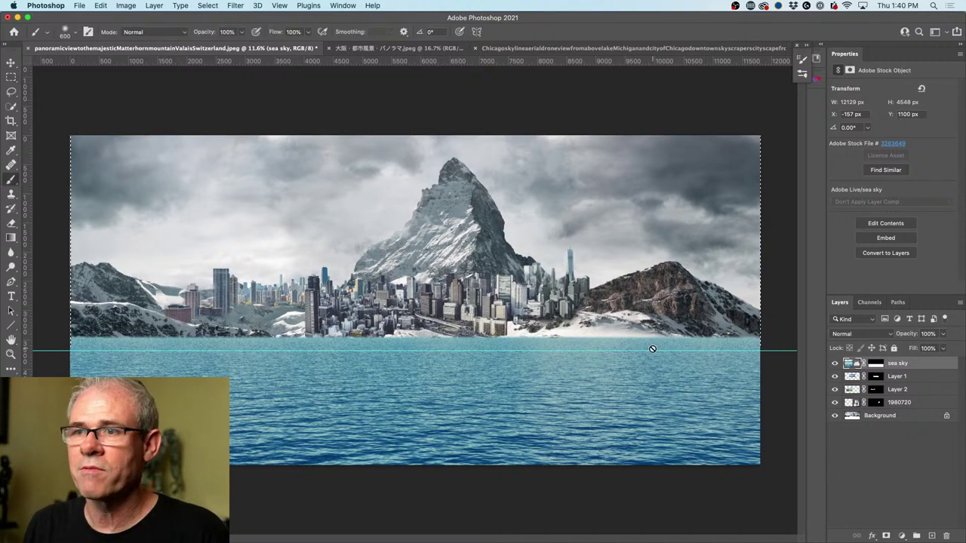
# Step: Paint the sea sky mask along the shoreline with a 300 px brush, then deselect
pyautogui.click(877, 364)
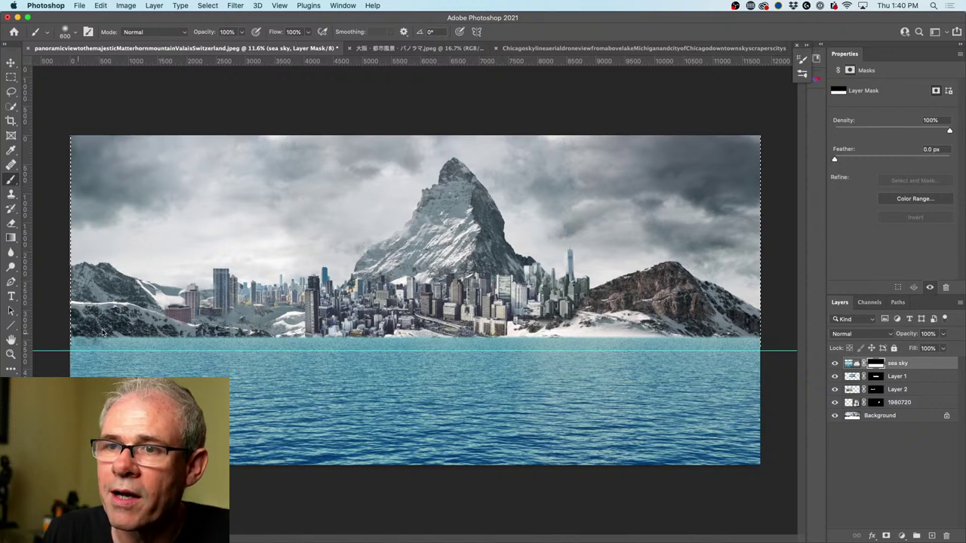
pyautogui.press('[')
pyautogui.press('[')
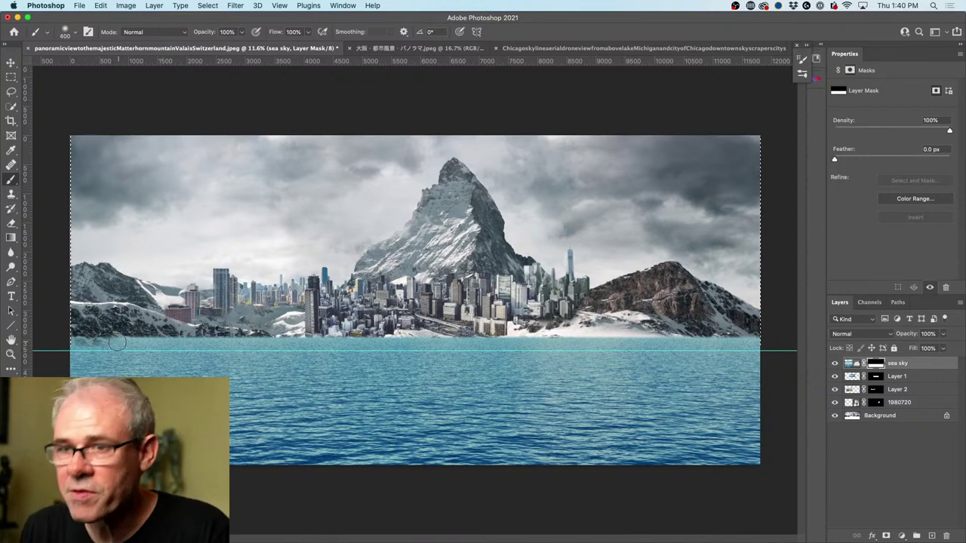
pyautogui.press('[')
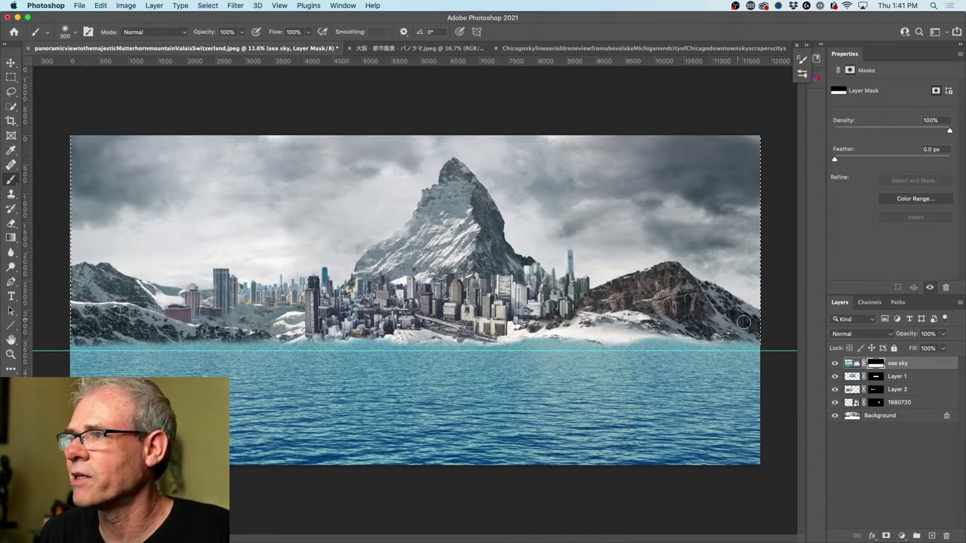
pyautogui.press('super+d')
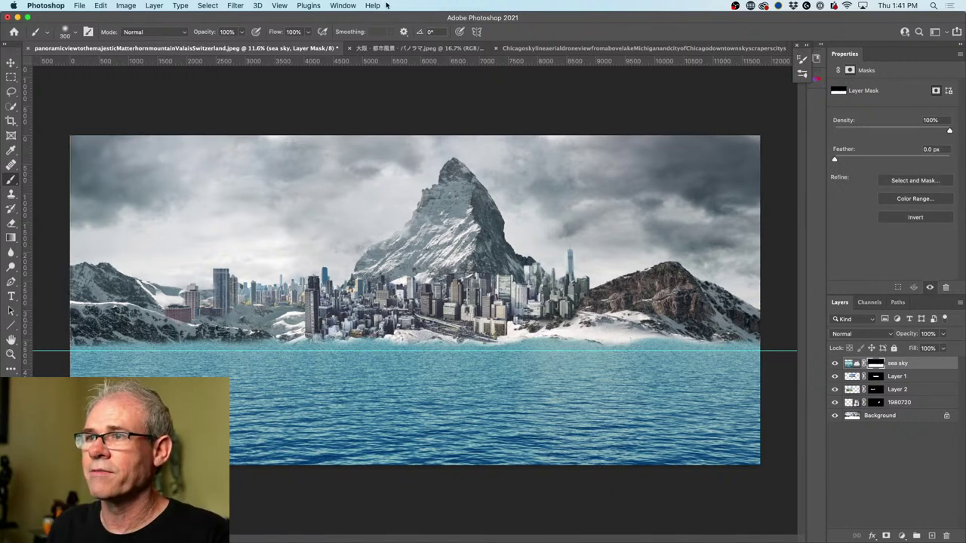
# Step: Remove the waterline guide and zoom in on the city shoreline
pyautogui.click(11, 61)
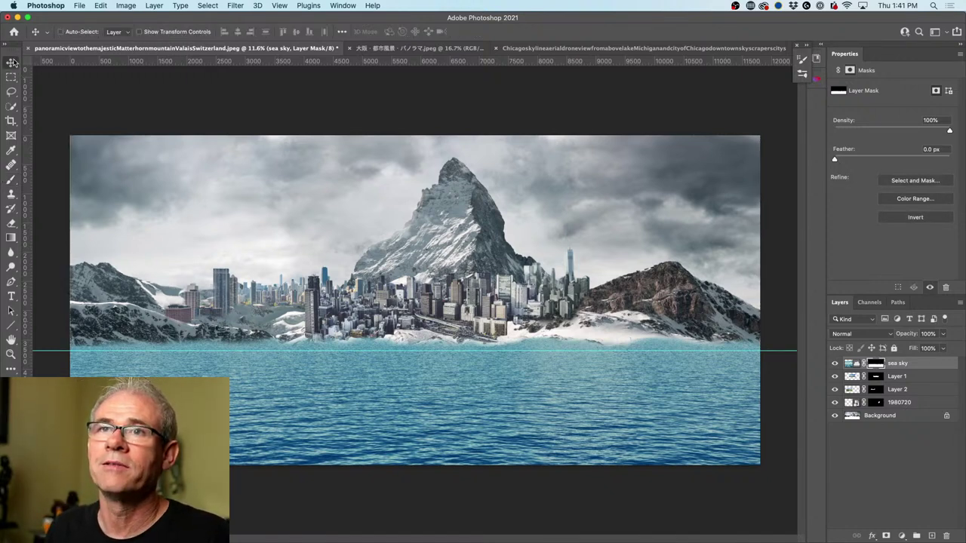
pyautogui.moveTo(393, 350); pyautogui.dragTo(452, 46)
pyautogui.scroll(-2, 615, 338)
pyautogui.scroll(4, 615, 339)
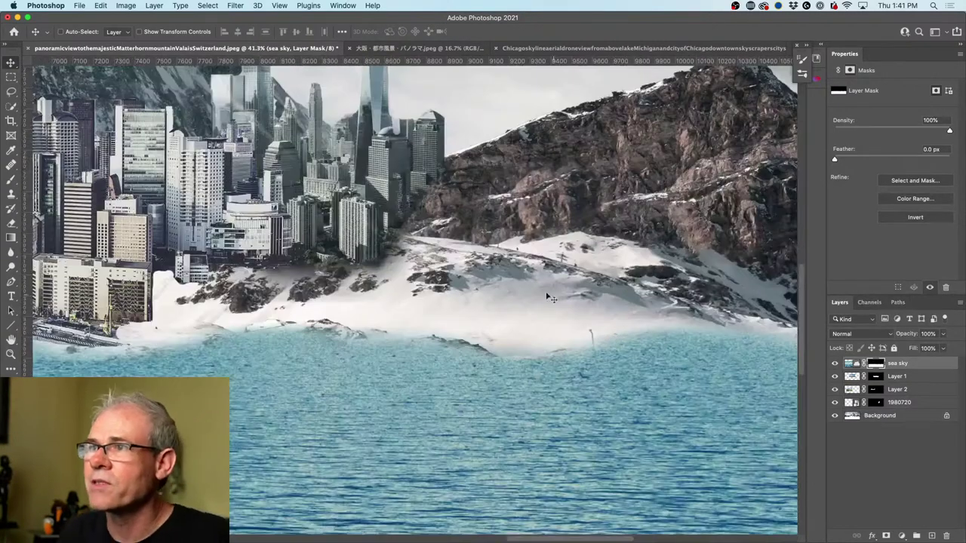
pyautogui.scroll(3, 615, 339)
pyautogui.moveTo(542, 274); pyautogui.dragTo(607, 298)
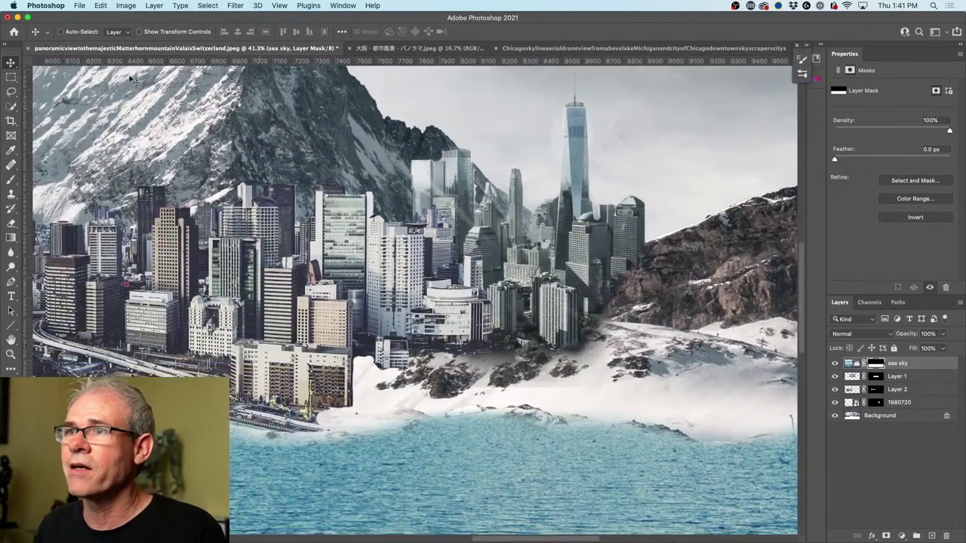
# Step: Paint Layer 1's mask with a 90 px brush, blending road and building bases into the snow
pyautogui.click(835, 376)
pyautogui.click(835, 376)
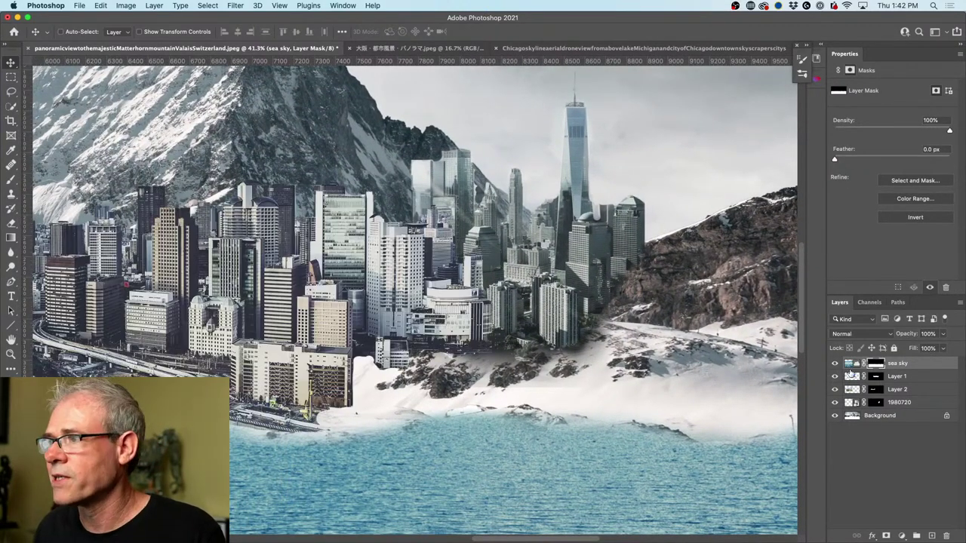
pyautogui.click(875, 376)
pyautogui.moveTo(309, 289); pyautogui.dragTo(544, 268)
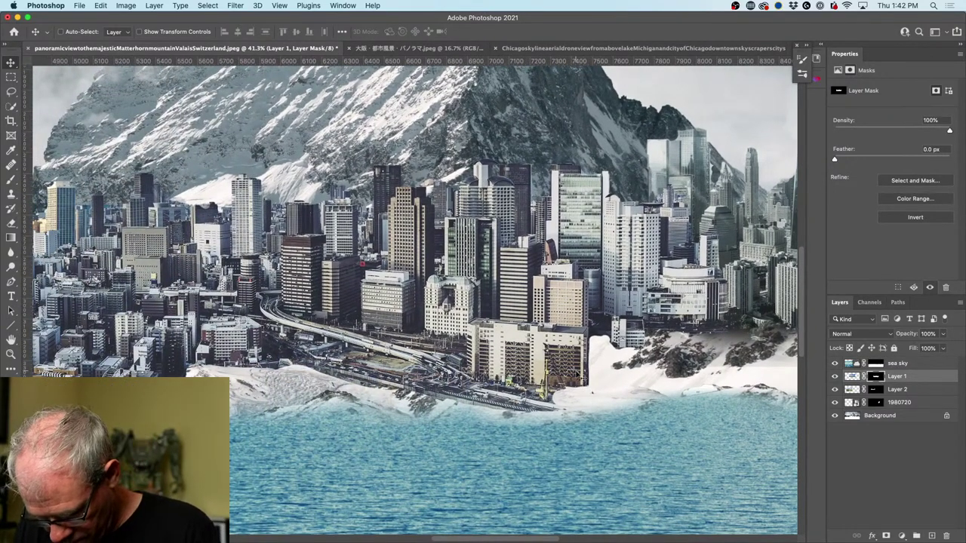
pyautogui.press('b')
pyautogui.press('[')
pyautogui.press('[')
pyautogui.press('[')
pyautogui.press('[')
pyautogui.press('[')
pyautogui.press('[')
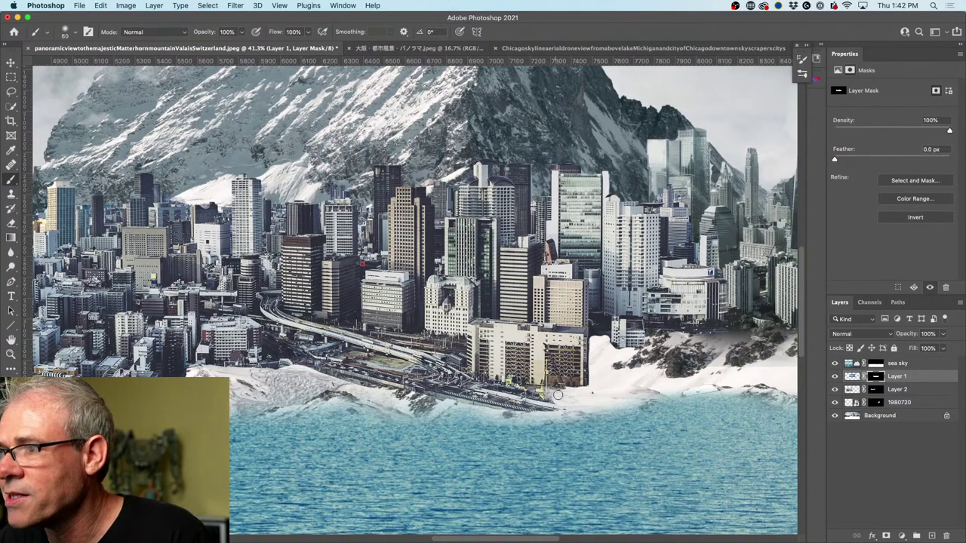
pyautogui.moveTo(561, 401)
pyautogui.mouseDown()
pyautogui.moveTo(520, 422)
pyautogui.moveTo(503, 413)
pyautogui.moveTo(548, 411)
pyautogui.moveTo(538, 408)
pyautogui.moveTo(573, 395)
pyautogui.moveTo(555, 391)
pyautogui.moveTo(590, 387)
pyautogui.mouseUp()
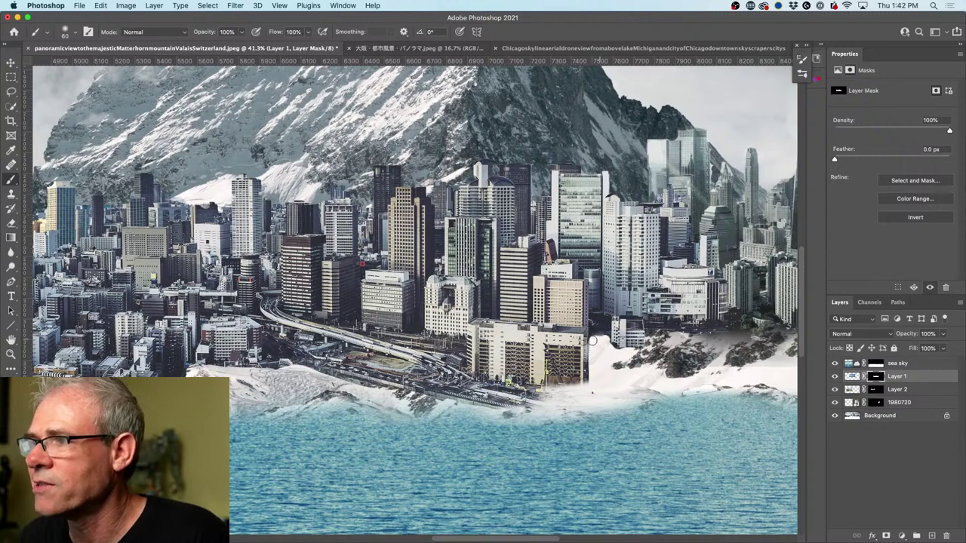
pyautogui.moveTo(592, 341)
pyautogui.mouseDown()
pyautogui.moveTo(607, 334)
pyautogui.moveTo(616, 349)
pyautogui.mouseUp()
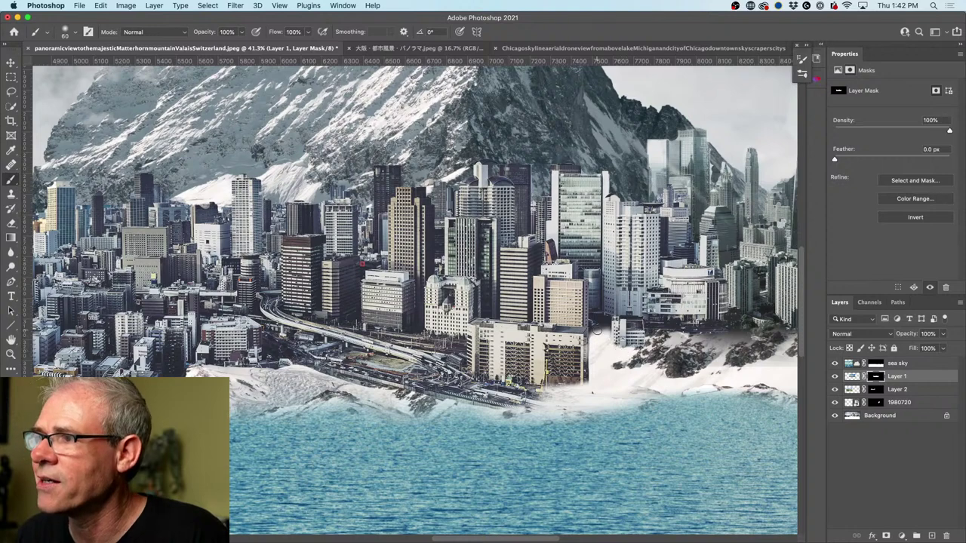
pyautogui.moveTo(596, 329); pyautogui.dragTo(616, 326)
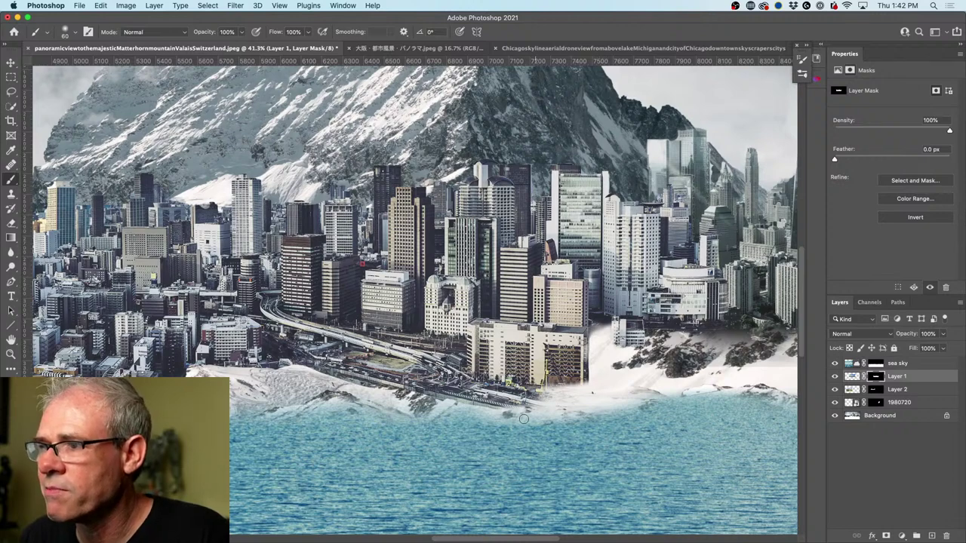
pyautogui.moveTo(430, 398); pyautogui.dragTo(525, 418)
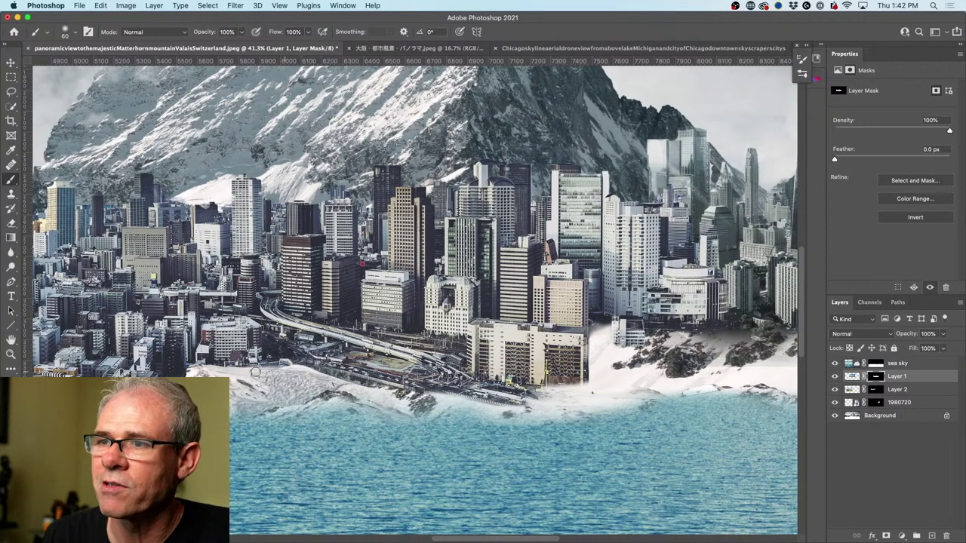
pyautogui.moveTo(335, 376); pyautogui.dragTo(376, 335)
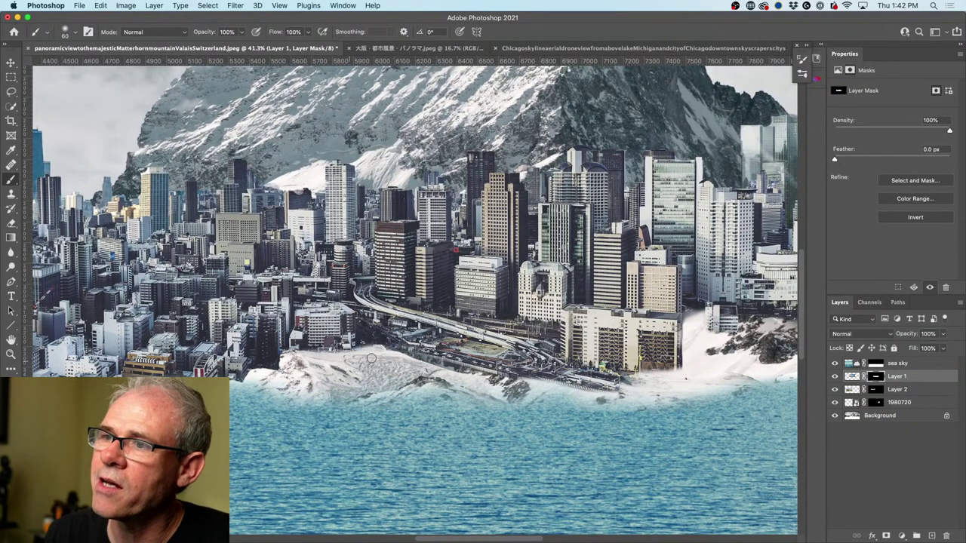
pyautogui.hscroll(-5, 355, 363)
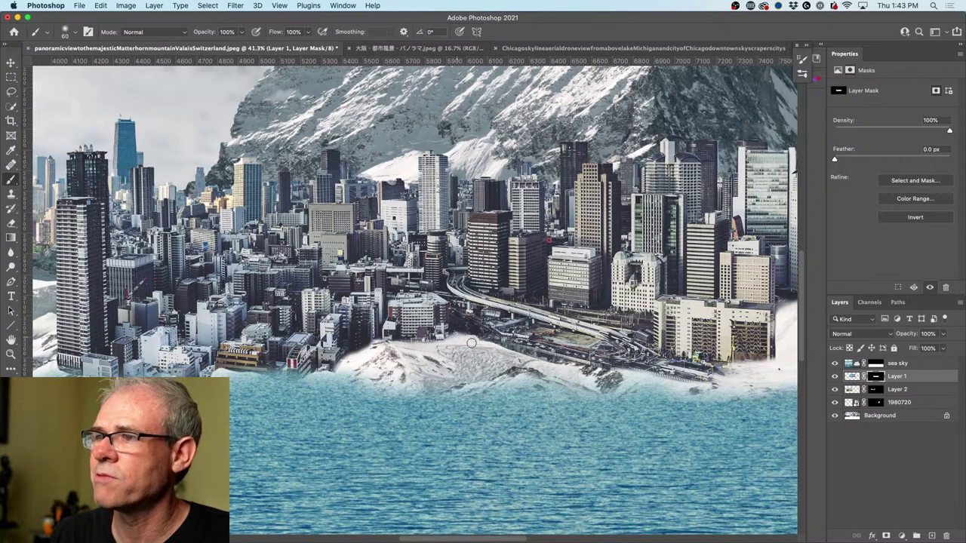
pyautogui.moveTo(358, 378); pyautogui.dragTo(417, 364)
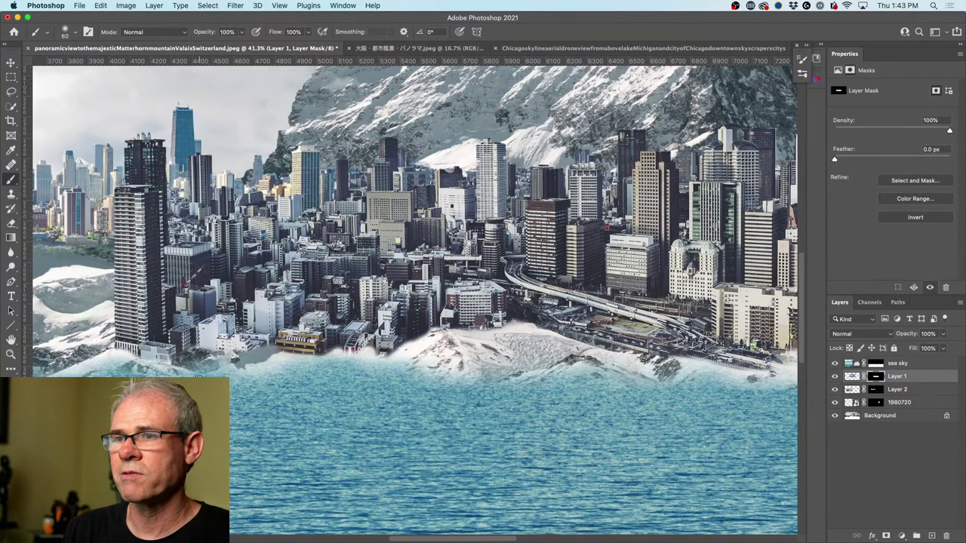
pyautogui.hscroll(-5, 200, 375)
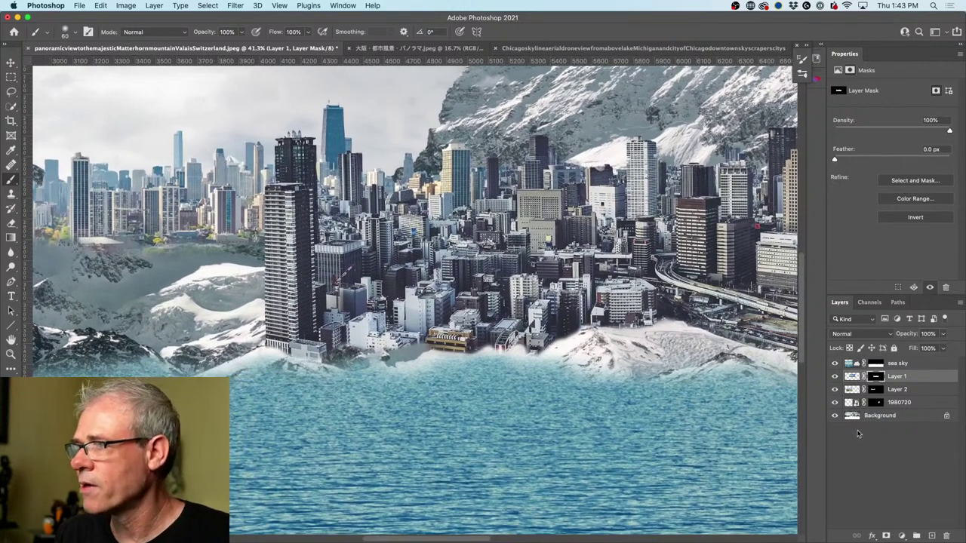
# Step: Paint the sea sky mask along the rocks, revealing rock texture and blending it into the water
pyautogui.click(877, 364)
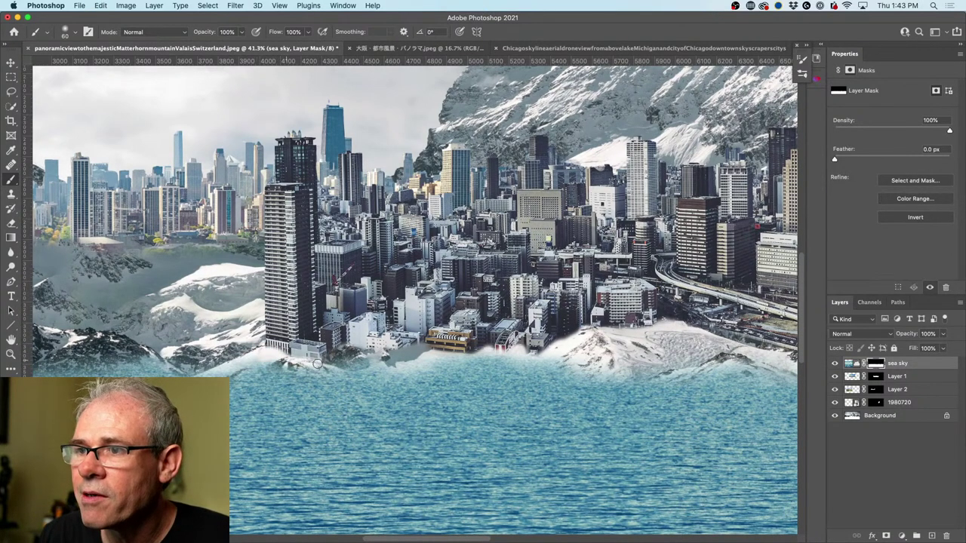
pyautogui.moveTo(317, 364); pyautogui.dragTo(236, 357)
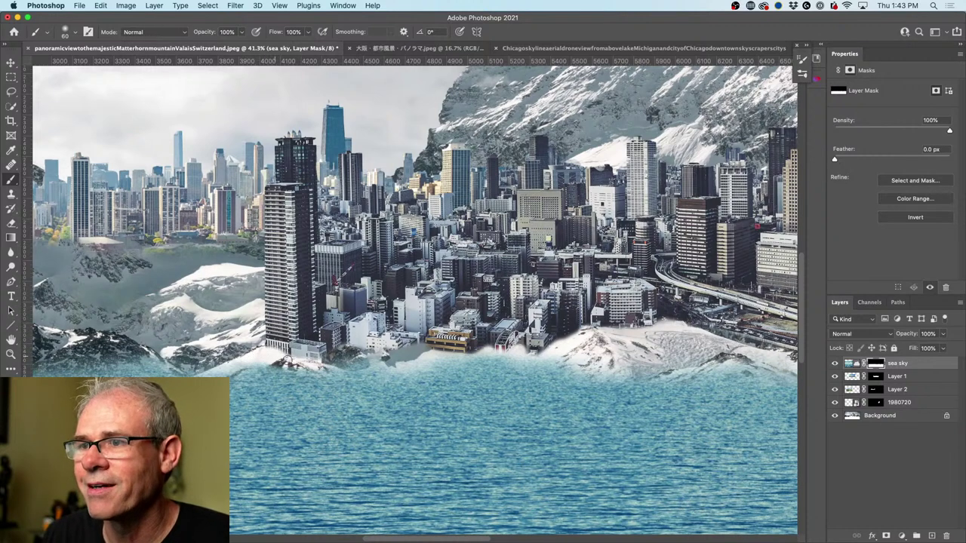
pyautogui.moveTo(287, 359); pyautogui.dragTo(369, 359)
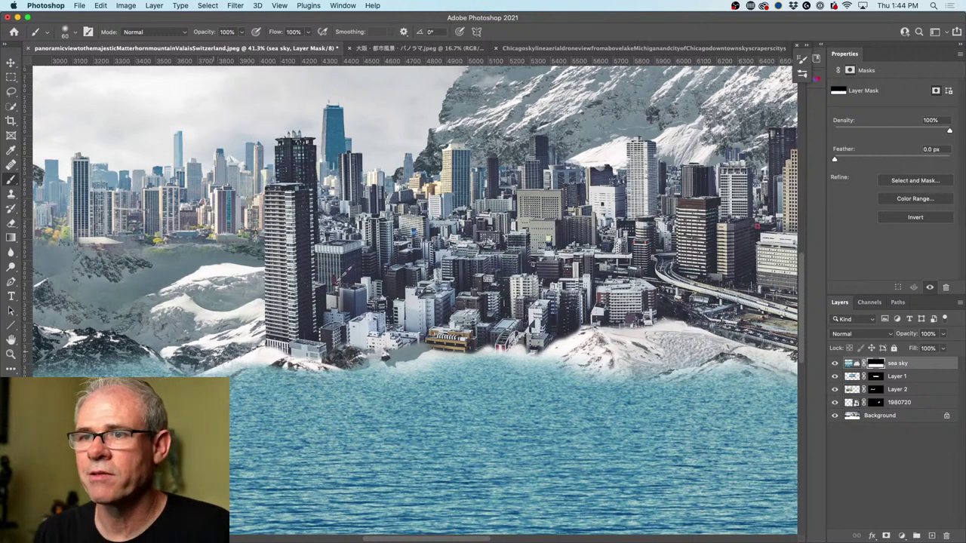
pyautogui.hscroll(-10, 228, 365)
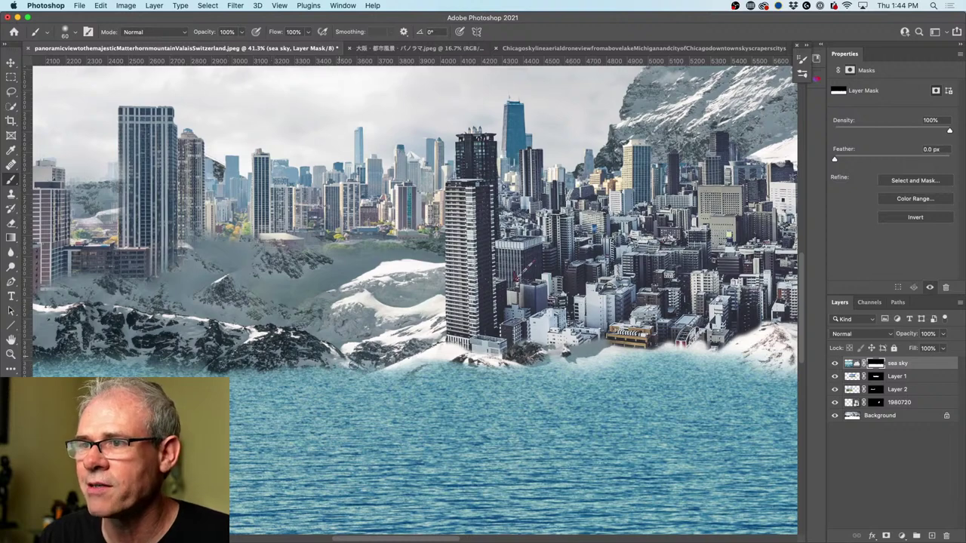
pyautogui.hscroll(-10, 284, 362)
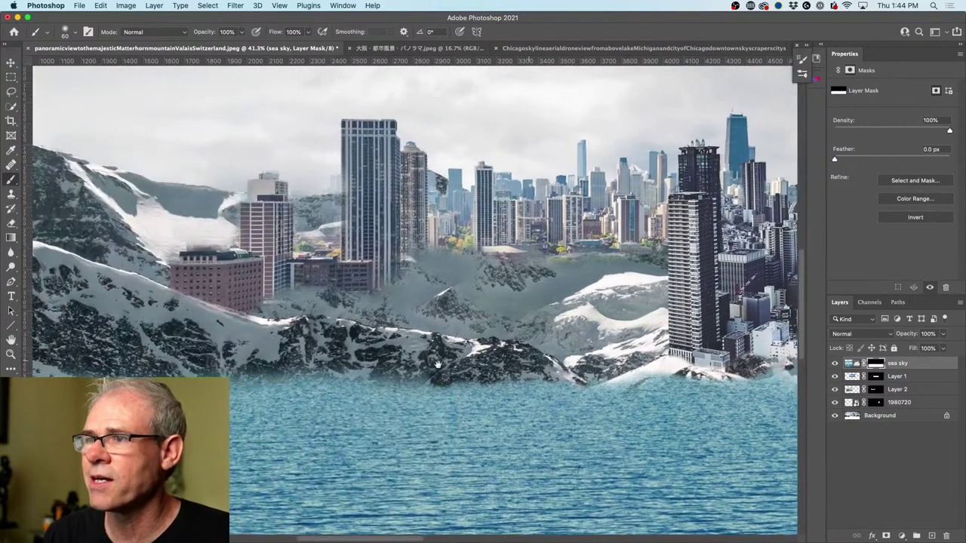
pyautogui.moveTo(464, 369)
pyautogui.mouseDown()
pyautogui.moveTo(372, 362)
pyautogui.moveTo(483, 365)
pyautogui.moveTo(444, 380)
pyautogui.moveTo(318, 387)
pyautogui.moveTo(388, 370)
pyautogui.moveTo(542, 355)
pyautogui.moveTo(561, 362)
pyautogui.moveTo(411, 379)
pyautogui.moveTo(429, 363)
pyautogui.moveTo(383, 377)
pyautogui.moveTo(393, 361)
pyautogui.moveTo(343, 384)
pyautogui.moveTo(342, 370)
pyautogui.moveTo(304, 376)
pyautogui.moveTo(301, 362)
pyautogui.moveTo(264, 381)
pyautogui.moveTo(261, 356)
pyautogui.moveTo(227, 361)
pyautogui.moveTo(224, 352)
pyautogui.moveTo(188, 370)
pyautogui.moveTo(357, 387)
pyautogui.moveTo(390, 374)
pyautogui.moveTo(392, 383)
pyautogui.moveTo(436, 377)
pyautogui.moveTo(438, 386)
pyautogui.moveTo(365, 373)
pyautogui.mouseUp()
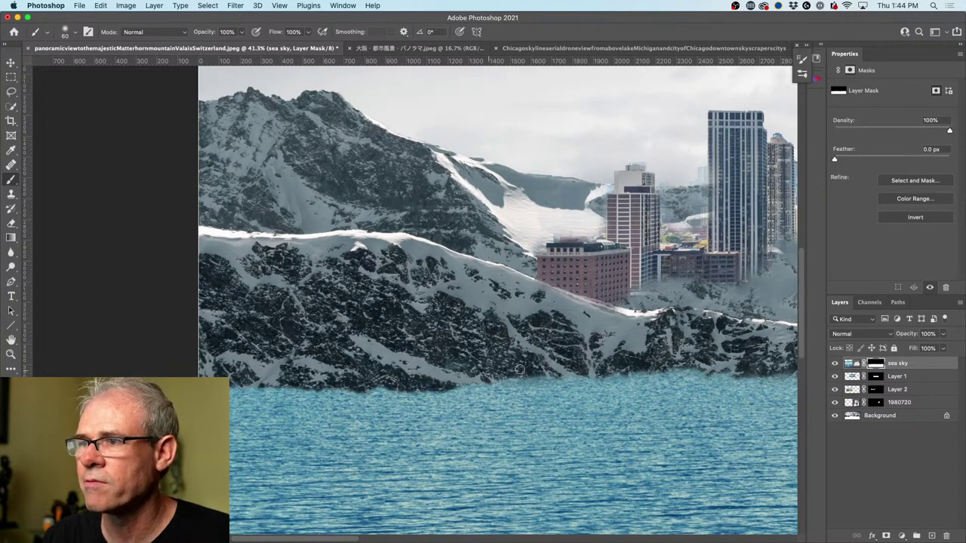
pyautogui.moveTo(519, 369); pyautogui.dragTo(291, 388)
pyautogui.moveTo(551, 337); pyautogui.dragTo(328, 364)
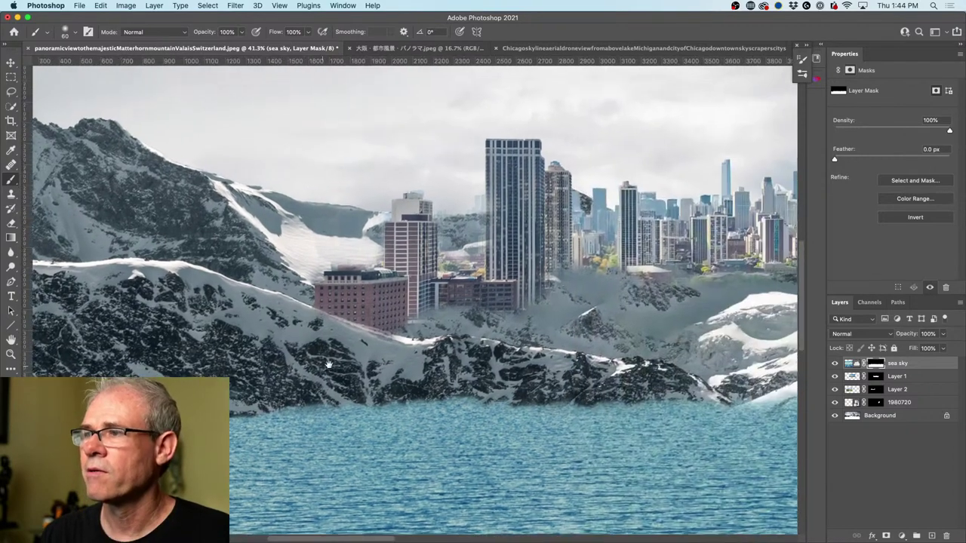
pyautogui.hscroll(2, 328, 364)
pyautogui.scroll(3, 460, 359)
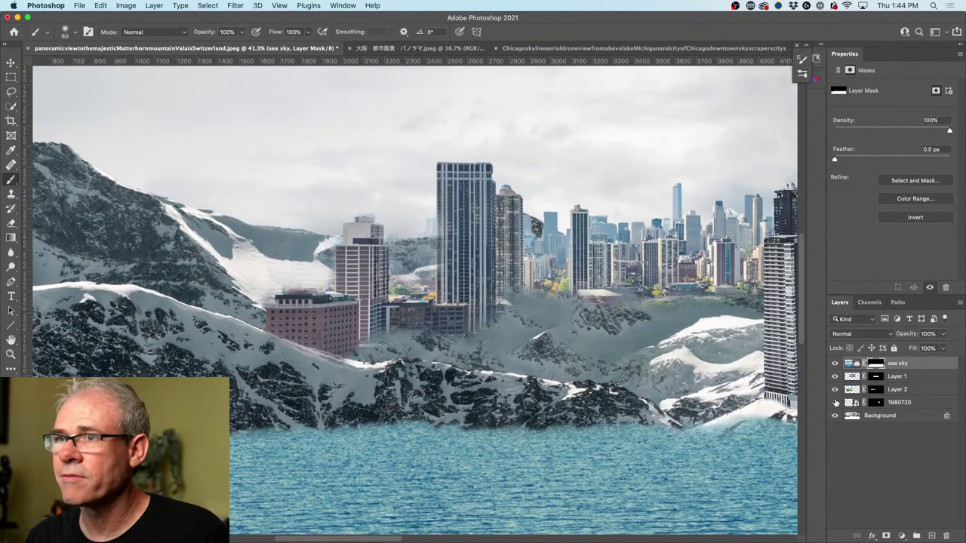
# Step: Toggle Layer 1 and Layer 2 to compare them, then target Layer 2's mask with a smaller brush
pyautogui.click(835, 376)
pyautogui.click(834, 376)
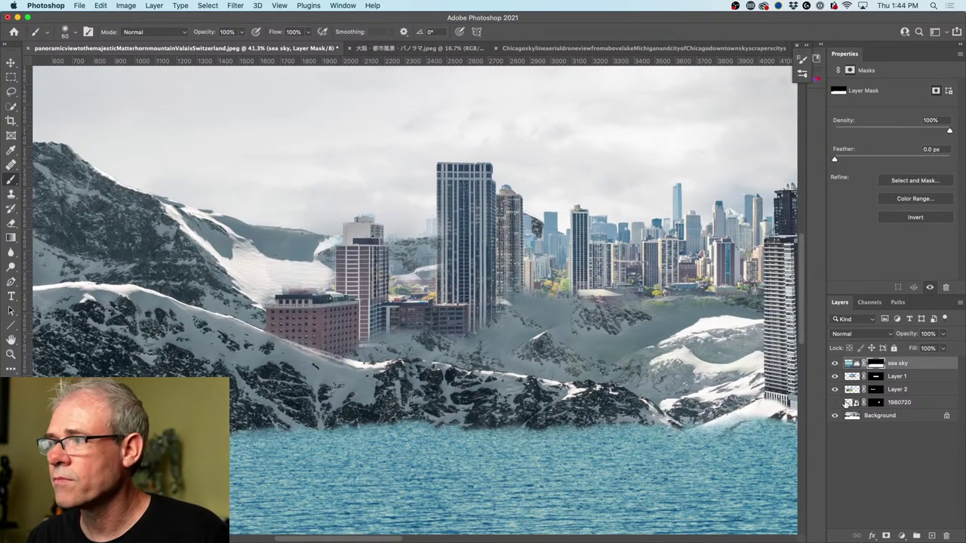
pyautogui.click(835, 389)
pyautogui.click(834, 389)
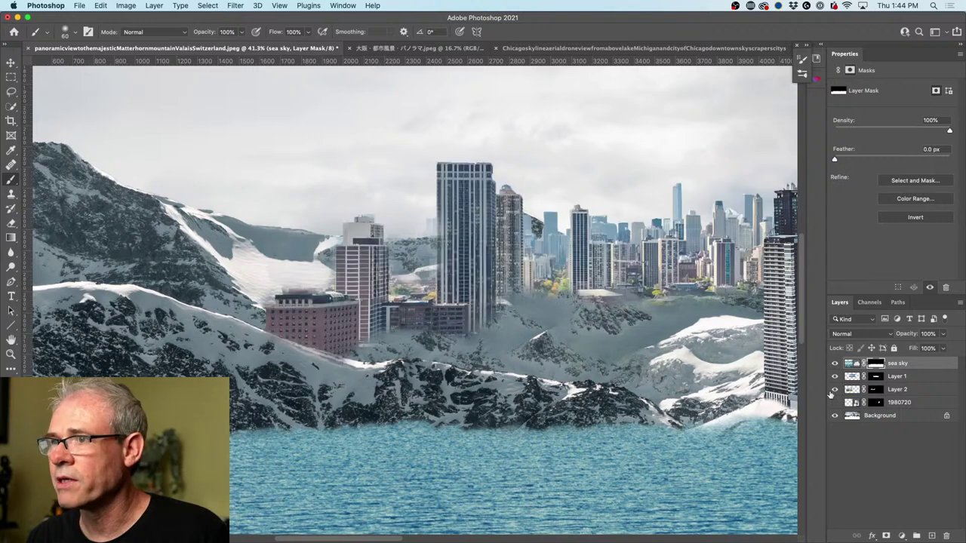
pyautogui.click(876, 389)
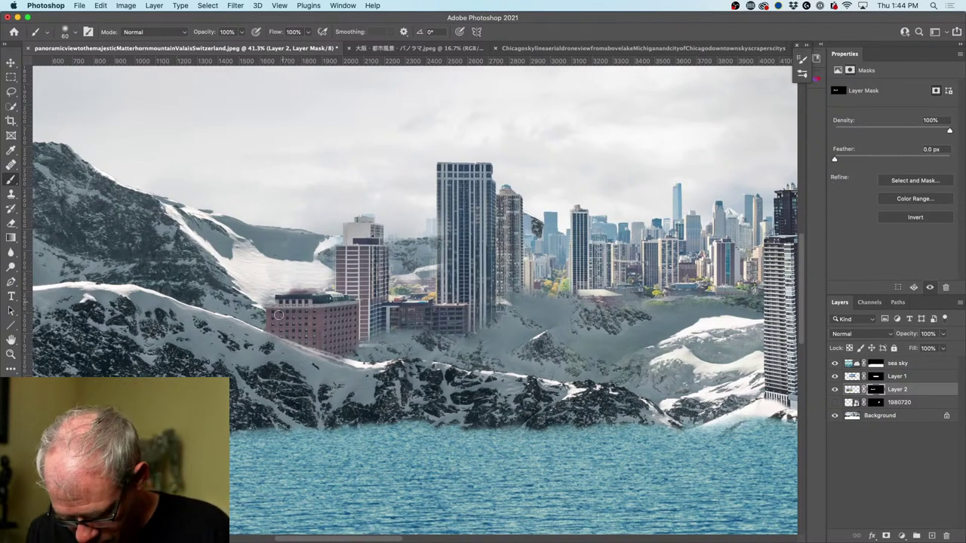
pyautogui.press('[')
pyautogui.press('[')
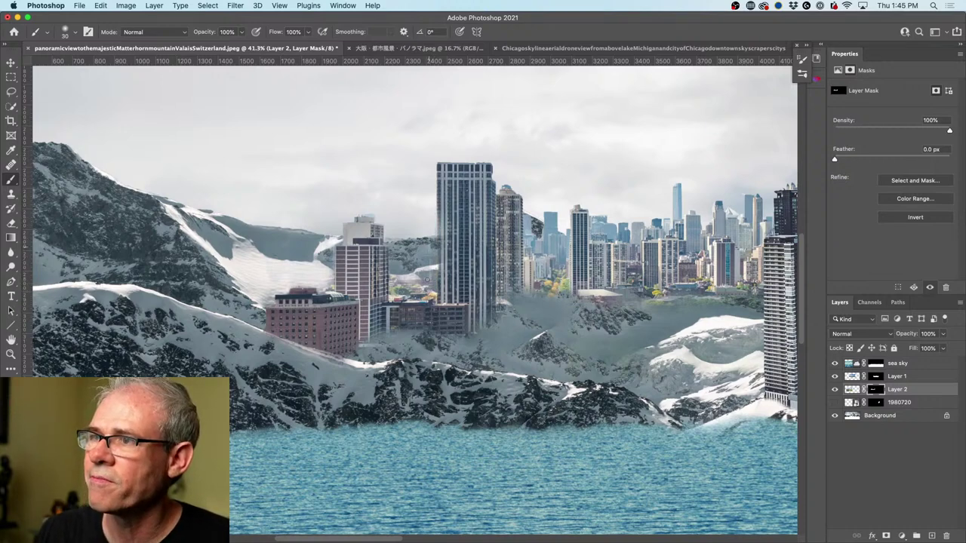
# Step: Paint Layer 2's mask to reveal city left of the tall tower and cover right-side buildings with mountain
pyautogui.moveTo(428, 267)
pyautogui.mouseDown()
pyautogui.moveTo(421, 276)
pyautogui.moveTo(407, 270)
pyautogui.mouseUp()
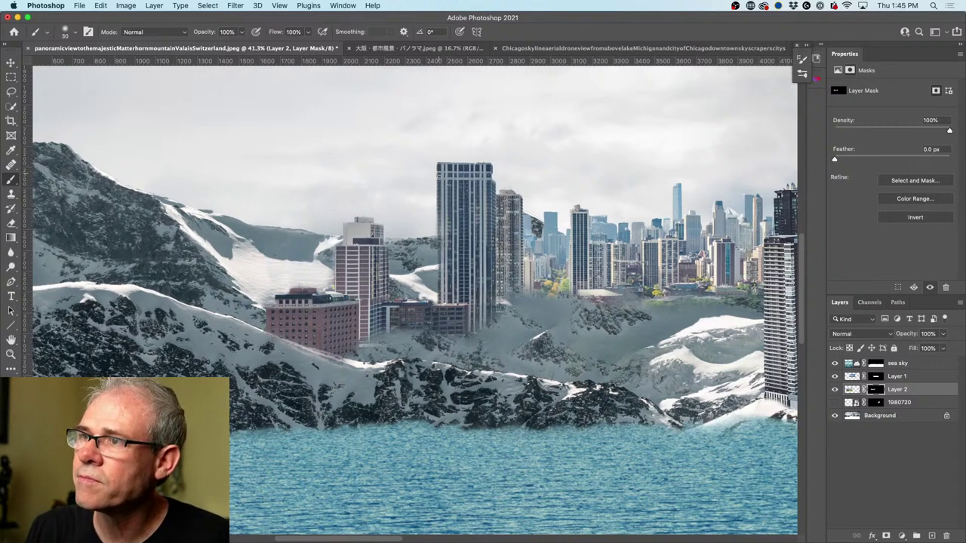
pyautogui.moveTo(438, 176); pyautogui.dragTo(438, 296)
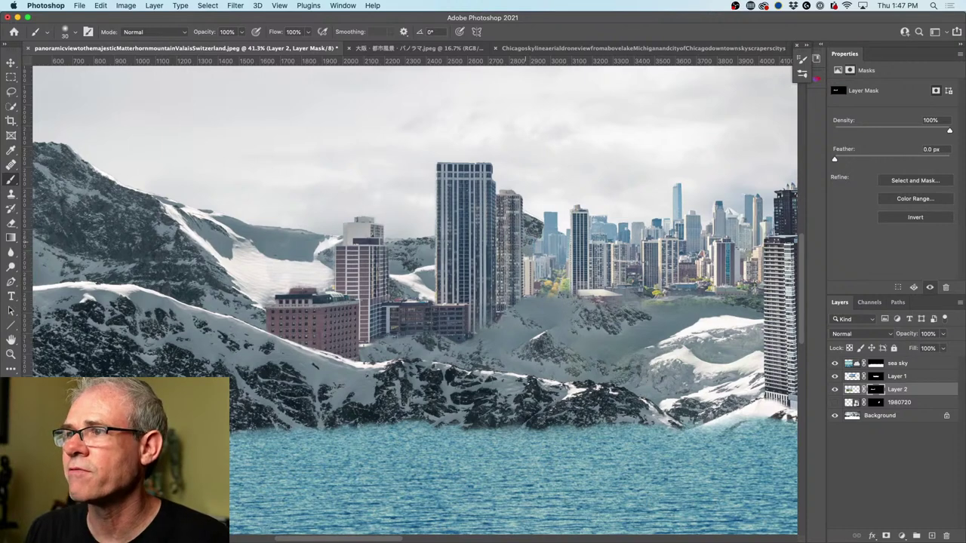
pyautogui.moveTo(538, 236)
pyautogui.mouseDown()
pyautogui.moveTo(540, 248)
pyautogui.moveTo(546, 212)
pyautogui.moveTo(551, 226)
pyautogui.moveTo(556, 217)
pyautogui.moveTo(549, 252)
pyautogui.mouseUp()
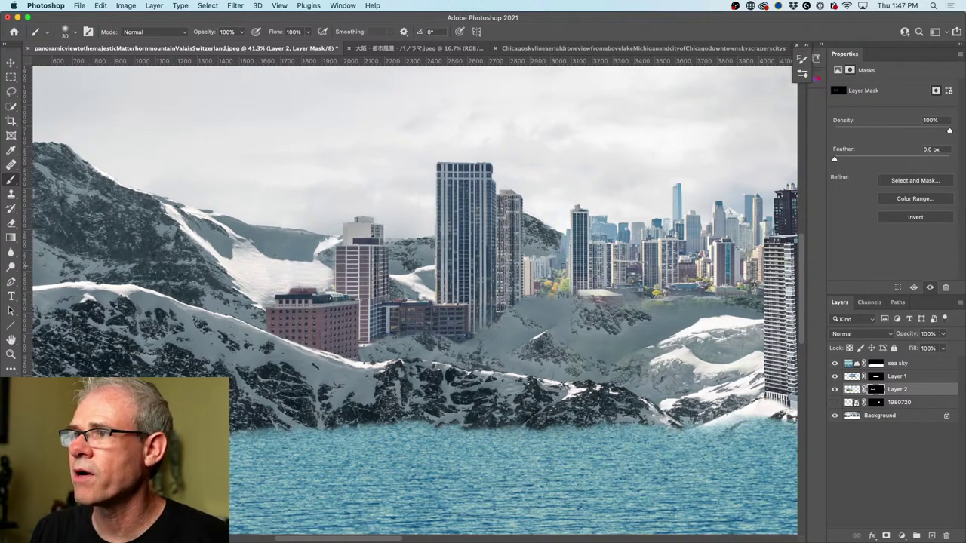
pyautogui.moveTo(565, 262)
pyautogui.mouseDown()
pyautogui.moveTo(567, 229)
pyautogui.moveTo(555, 268)
pyautogui.moveTo(561, 261)
pyautogui.moveTo(566, 272)
pyautogui.moveTo(553, 282)
pyautogui.moveTo(559, 266)
pyautogui.moveTo(557, 288)
pyautogui.moveTo(565, 276)
pyautogui.moveTo(538, 297)
pyautogui.moveTo(553, 270)
pyautogui.mouseUp()
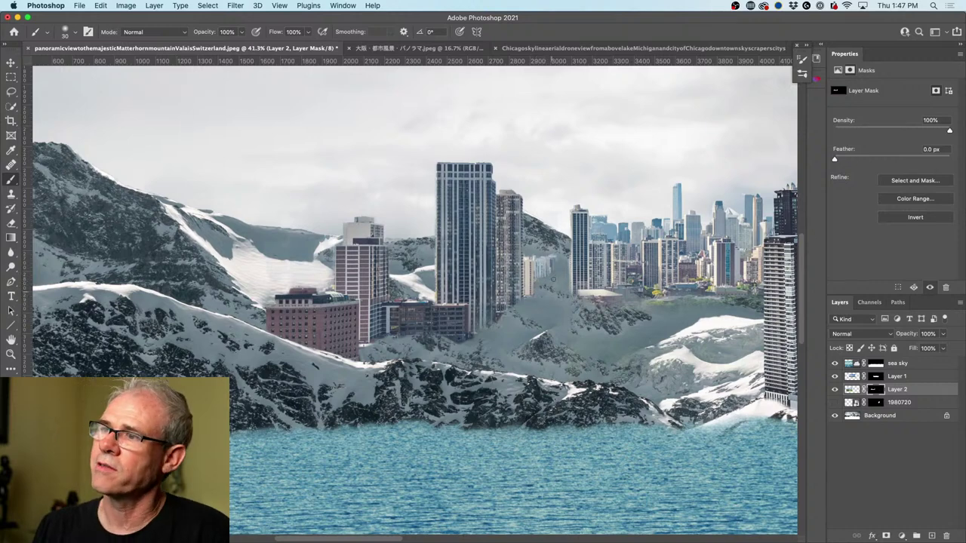
# Step: Paint Layer 2's mask to blend the building bases into the snowy slope
pyautogui.moveTo(501, 306); pyautogui.dragTo(384, 322)
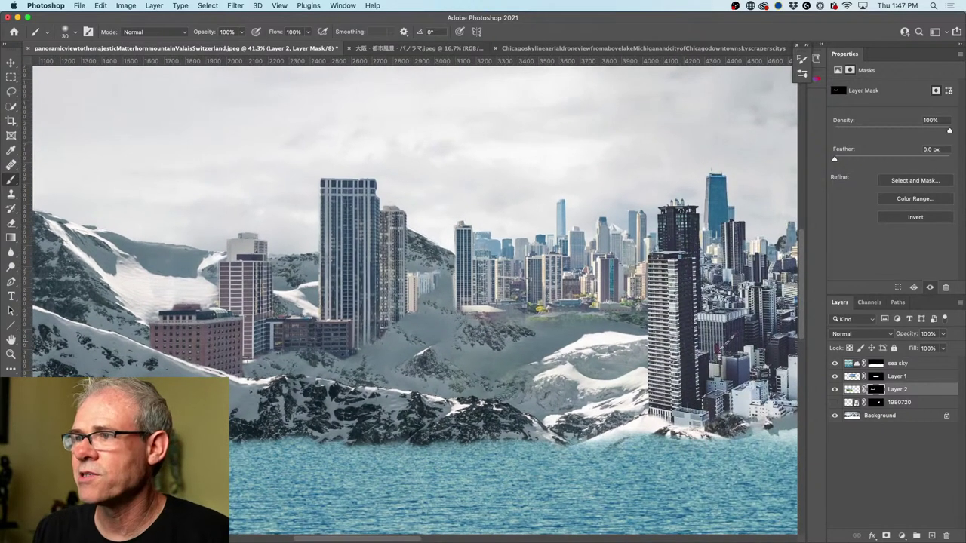
pyautogui.moveTo(551, 317); pyautogui.dragTo(592, 314)
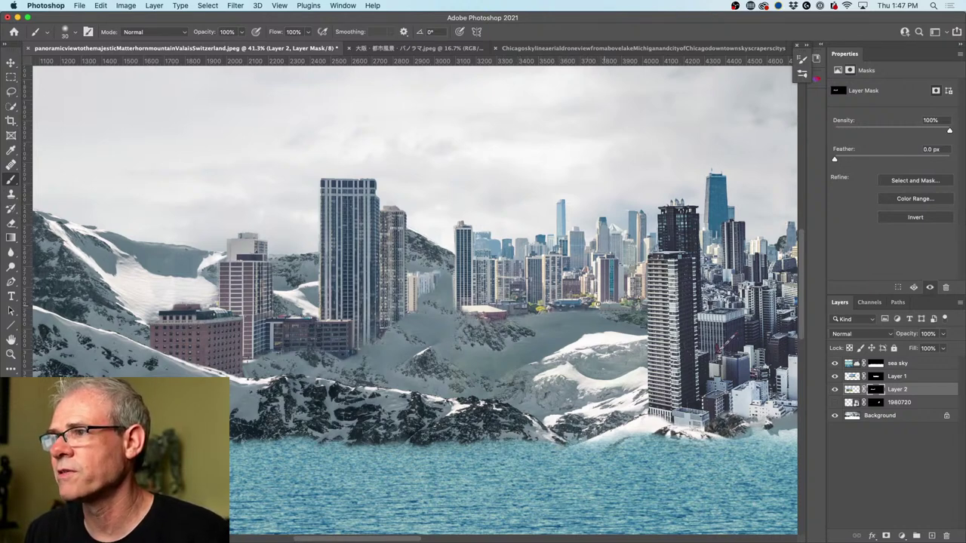
pyautogui.hscroll(3, 415, 302)
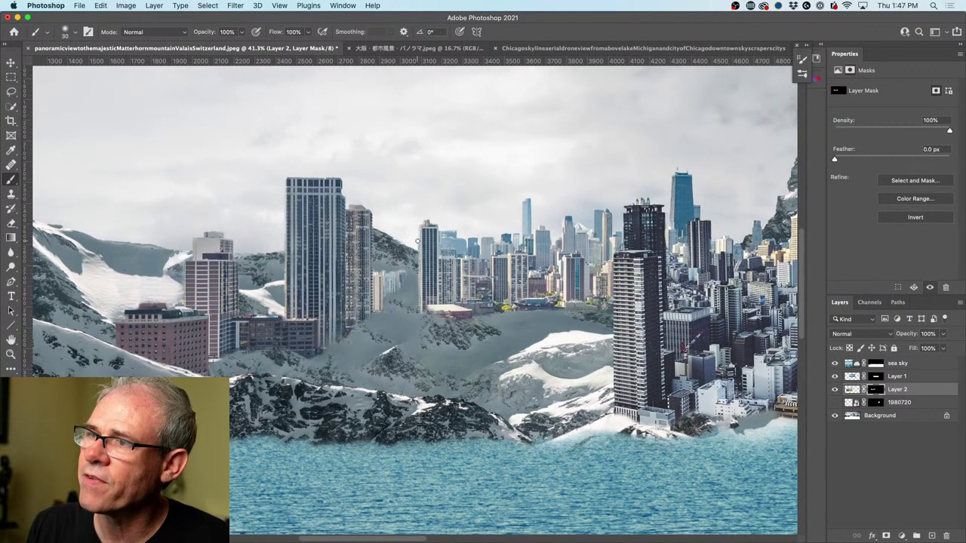
# Step: Soften Layer 2's mask along the central tower's left edge, moving the view rightward
pyautogui.moveTo(419, 229); pyautogui.dragTo(421, 303)
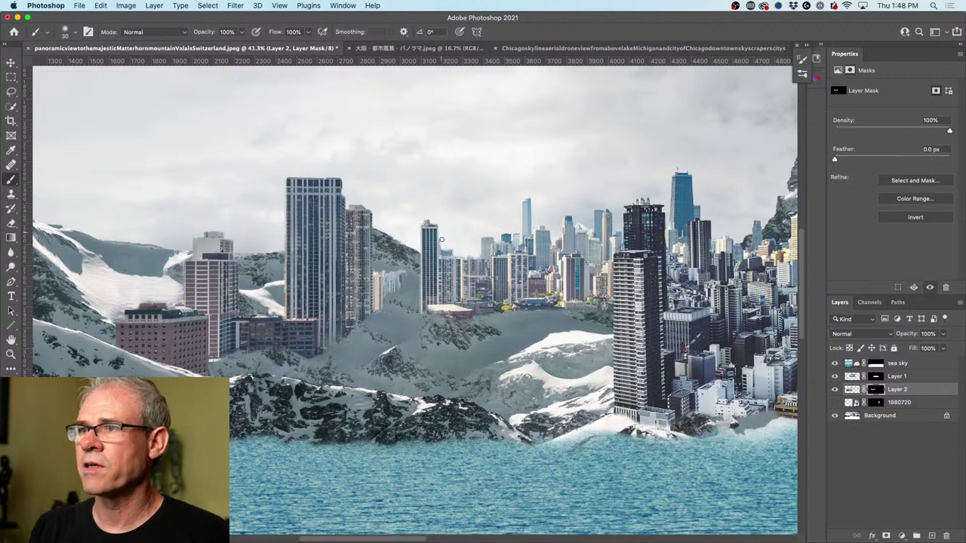
pyautogui.moveTo(596, 244); pyautogui.dragTo(485, 309)
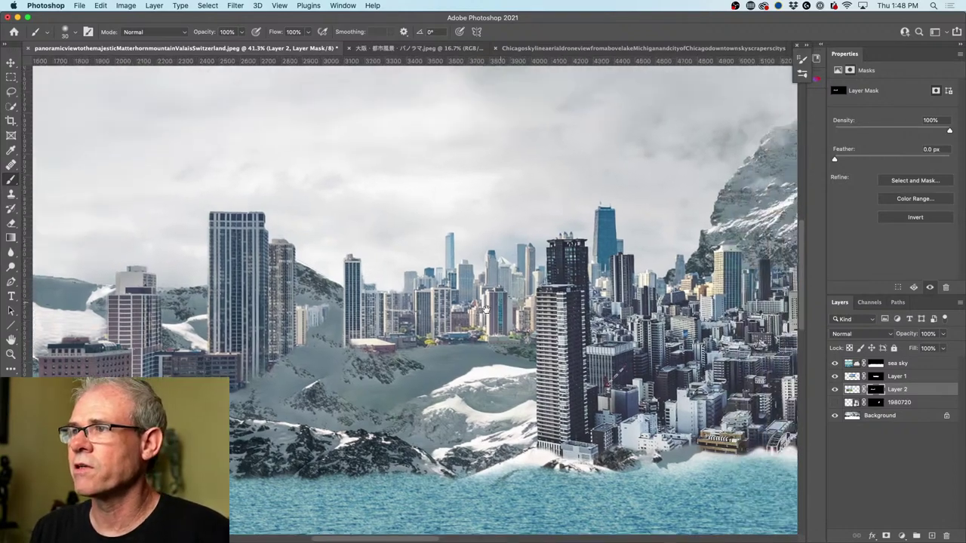
pyautogui.hscroll(10, 485, 309)
pyautogui.scroll(-4, 485, 310)
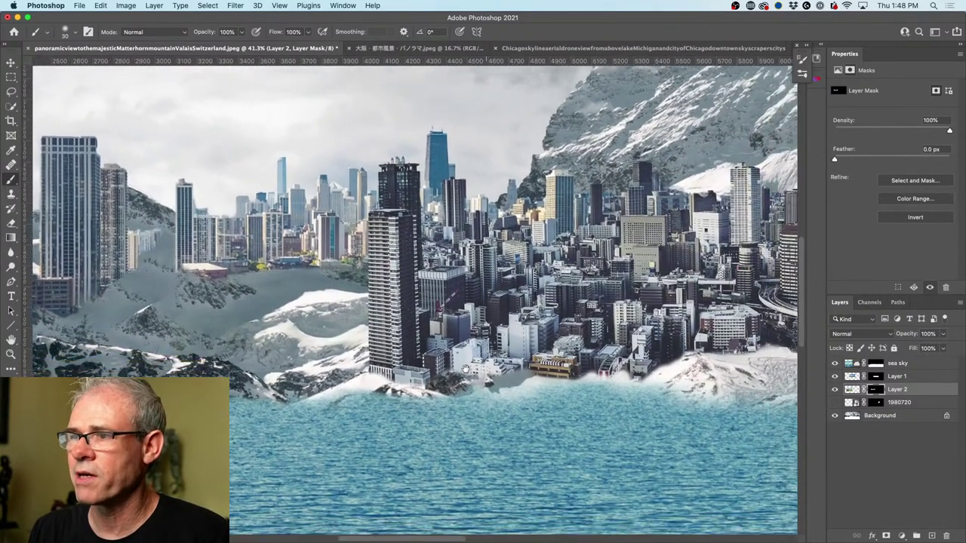
pyautogui.hscroll(3, 465, 369)
pyautogui.scroll(-2, 466, 369)
pyautogui.hscroll(5, 518, 349)
pyautogui.scroll(4, 518, 350)
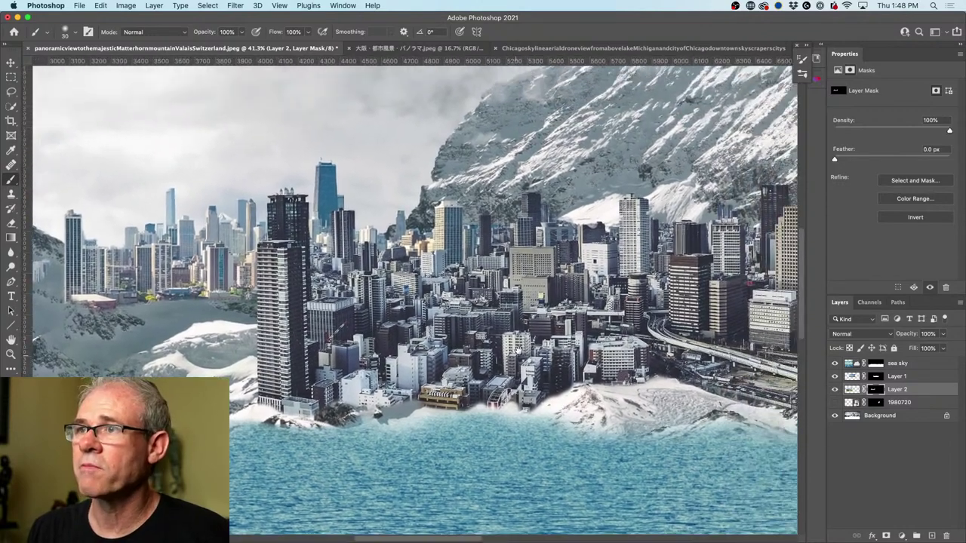
pyautogui.hscroll(15, 517, 349)
pyautogui.scroll(-2, 517, 350)
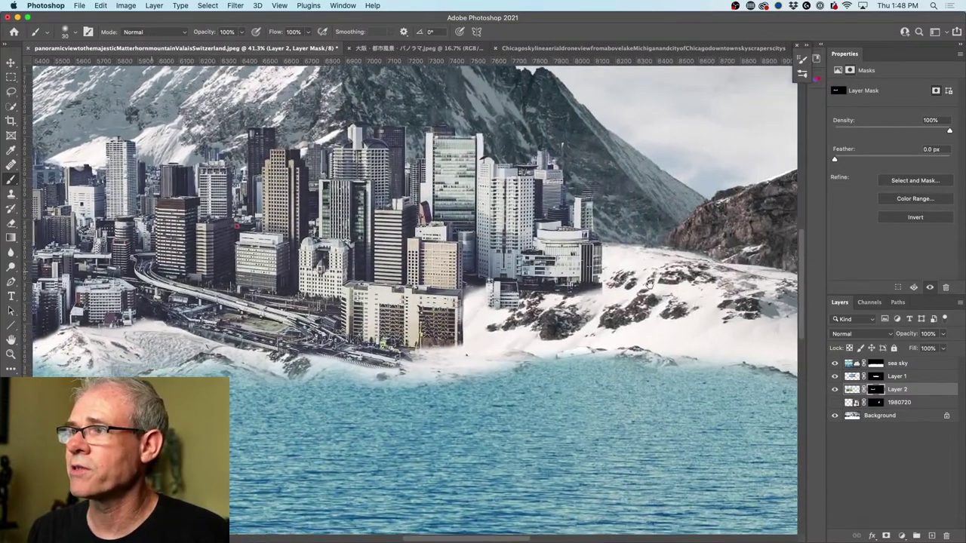
pyautogui.hscroll(3, 648, 283)
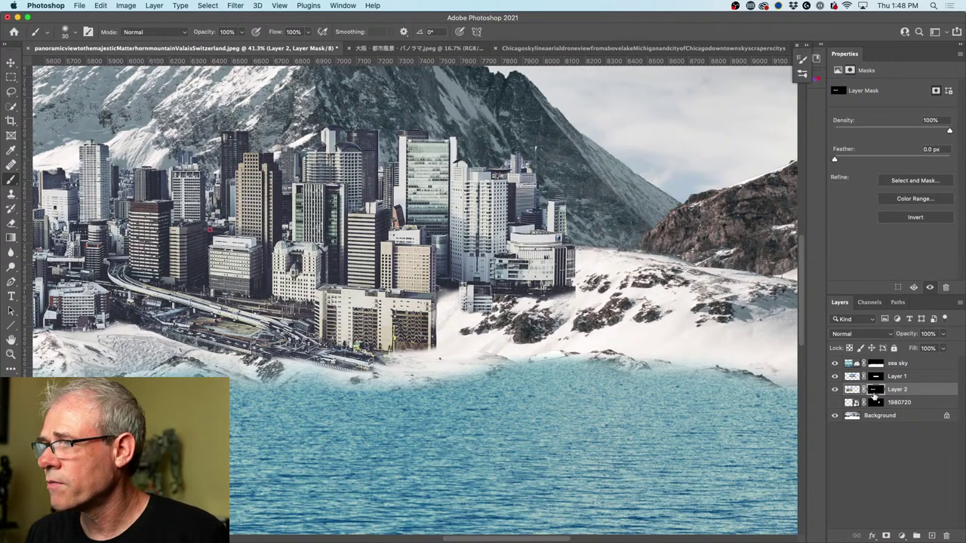
# Step: Compare the composite with Layer 2 and Layer 1 each hidden and restored, then select Layer 1
pyautogui.click(835, 389)
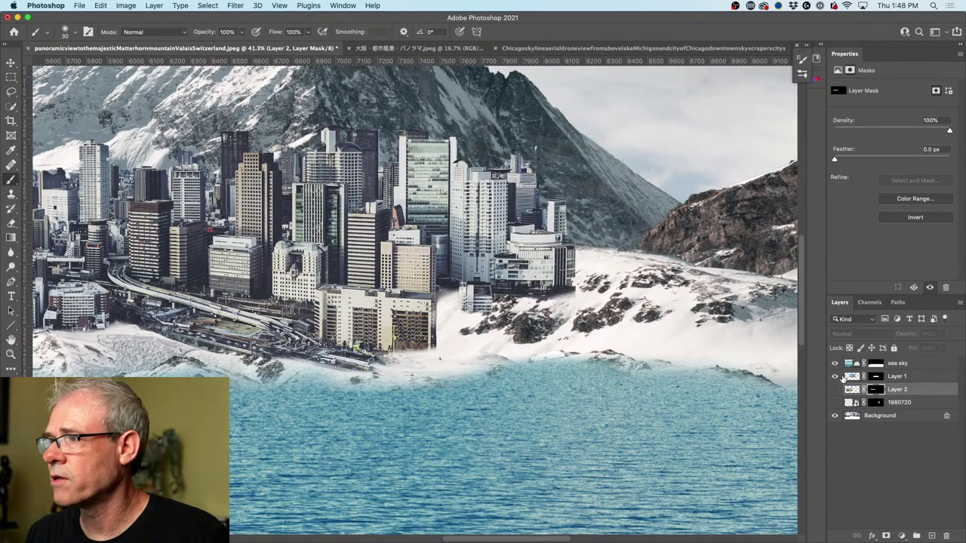
pyautogui.click(835, 389)
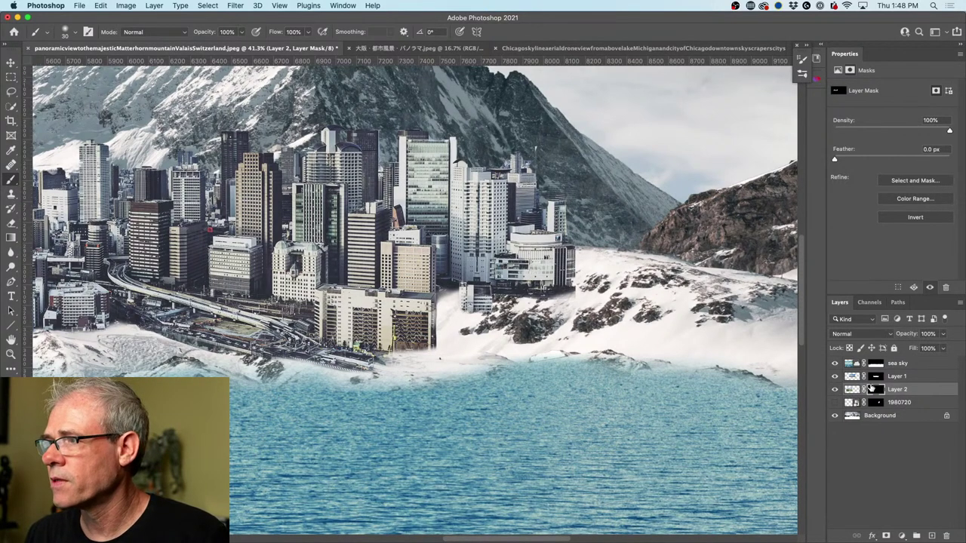
pyautogui.click(834, 389)
pyautogui.click(835, 389)
pyautogui.click(834, 376)
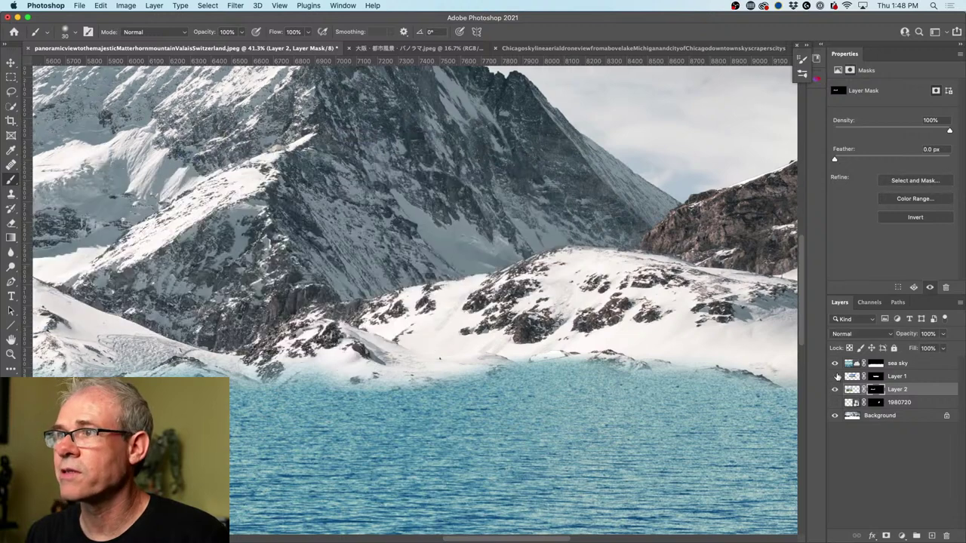
pyautogui.click(835, 376)
pyautogui.click(876, 376)
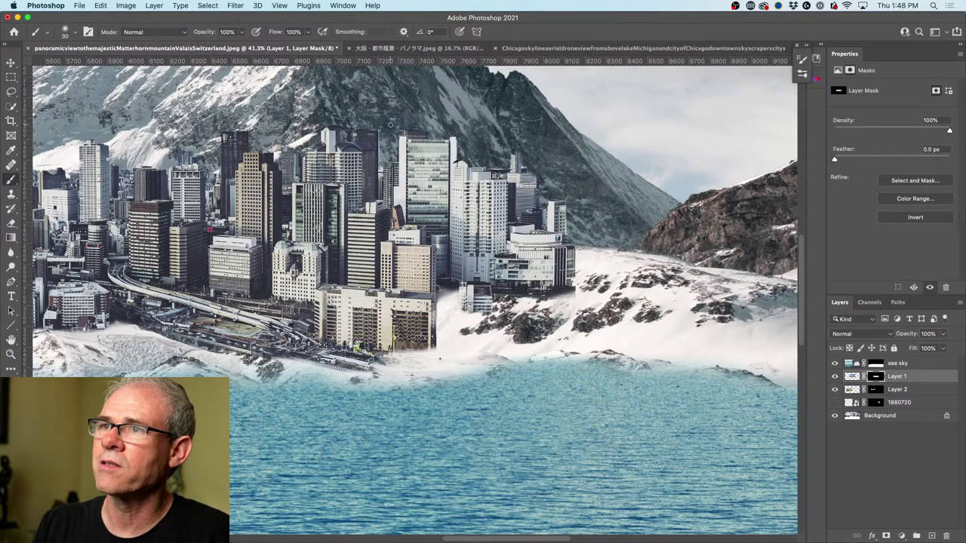
# Step: Fit the whole image in the window, then zoom back in on the Matterhorn
pyautogui.press('super+0')
pyautogui.press('super+equal')
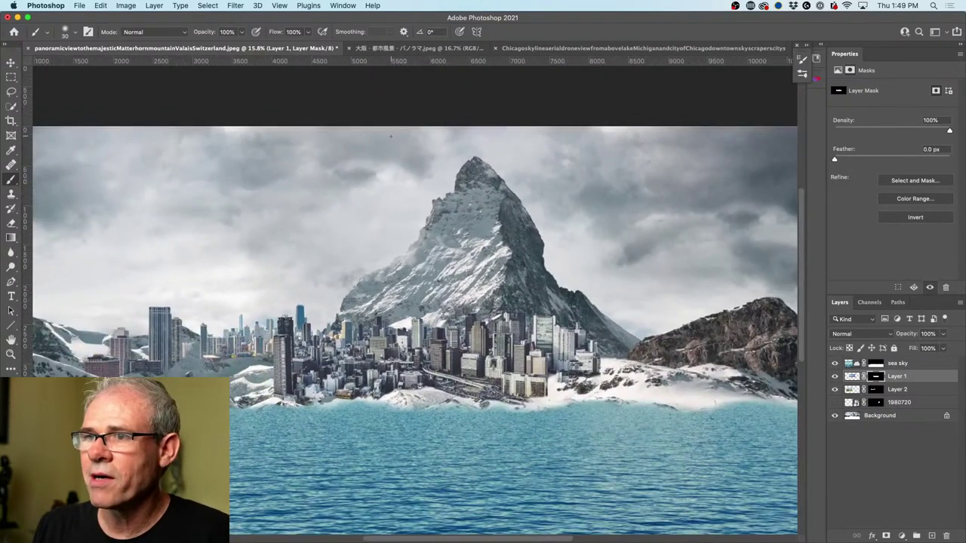
pyautogui.scroll(-3, 391, 137)
pyautogui.scroll(2, 391, 136)
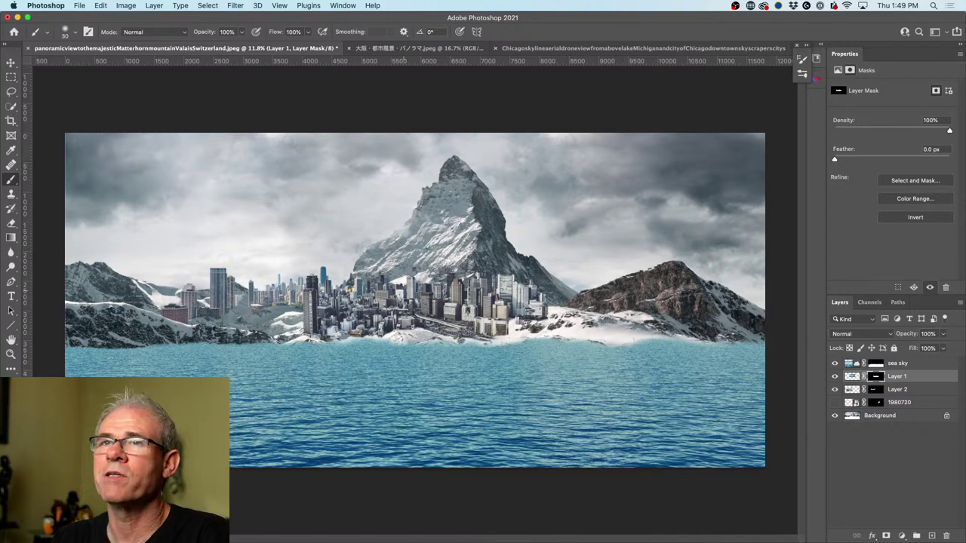
# Step: Crop the image to a 16 x 9 ratio with Delete Cropped Pixels unchecked
pyautogui.click(11, 121)
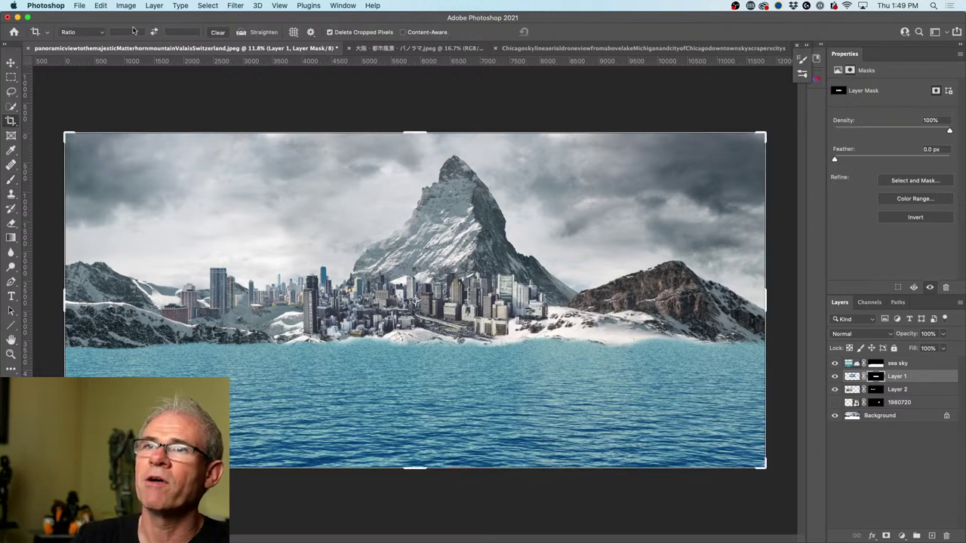
pyautogui.click(131, 31)
pyautogui.write('1')
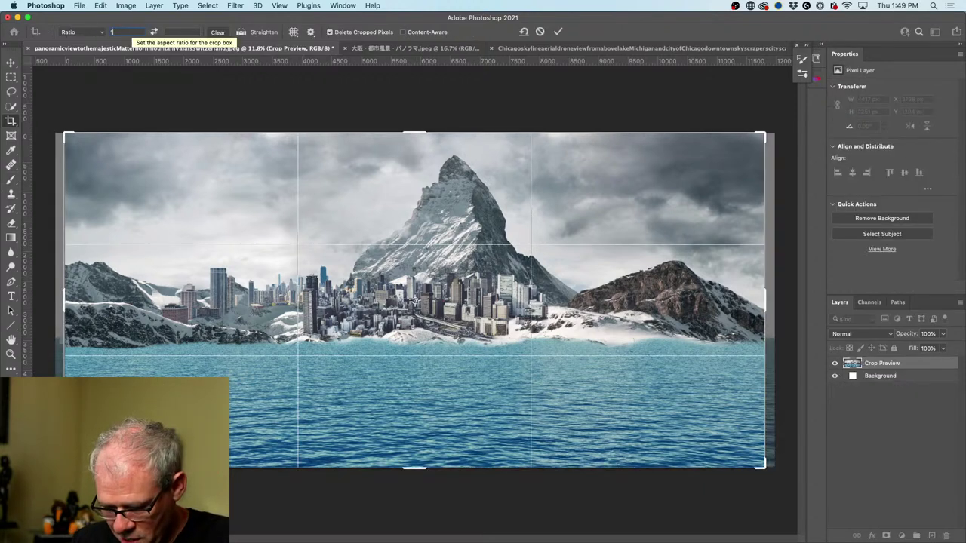
pyautogui.write('6')
pyautogui.press('Tab')
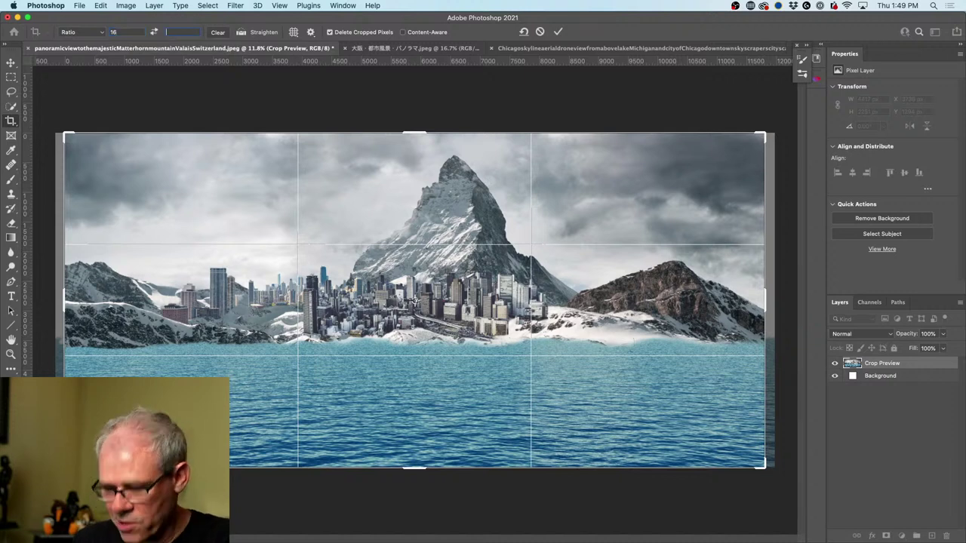
pyautogui.write('9')
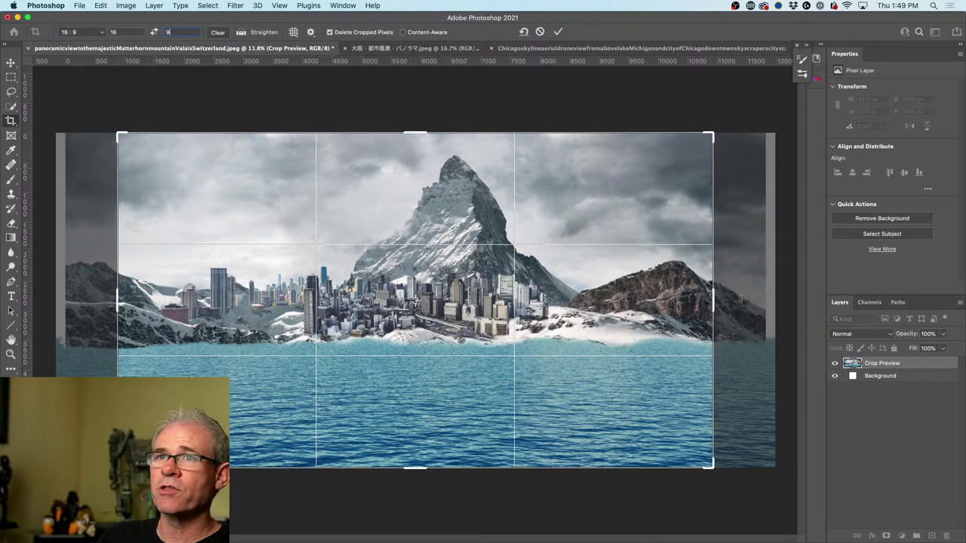
pyautogui.click(330, 31)
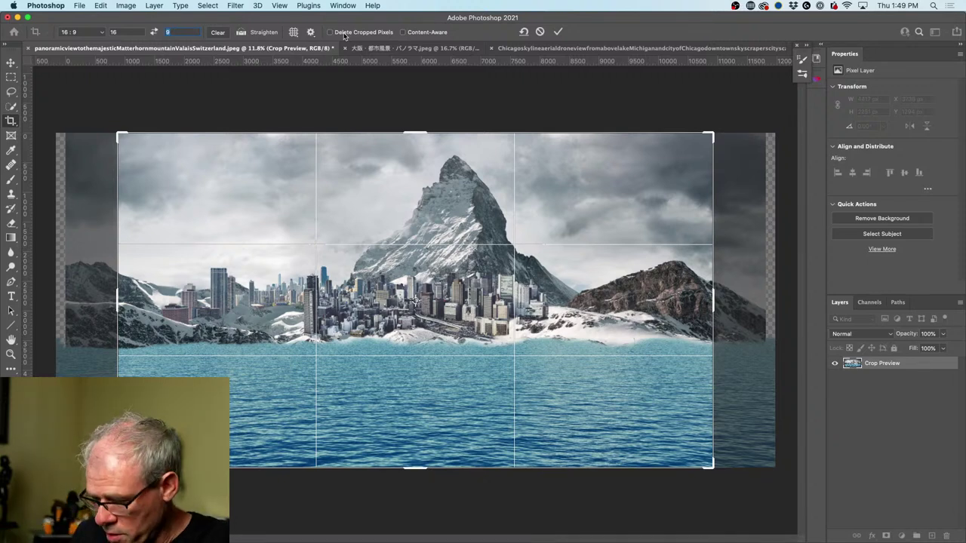
pyautogui.press('Return')
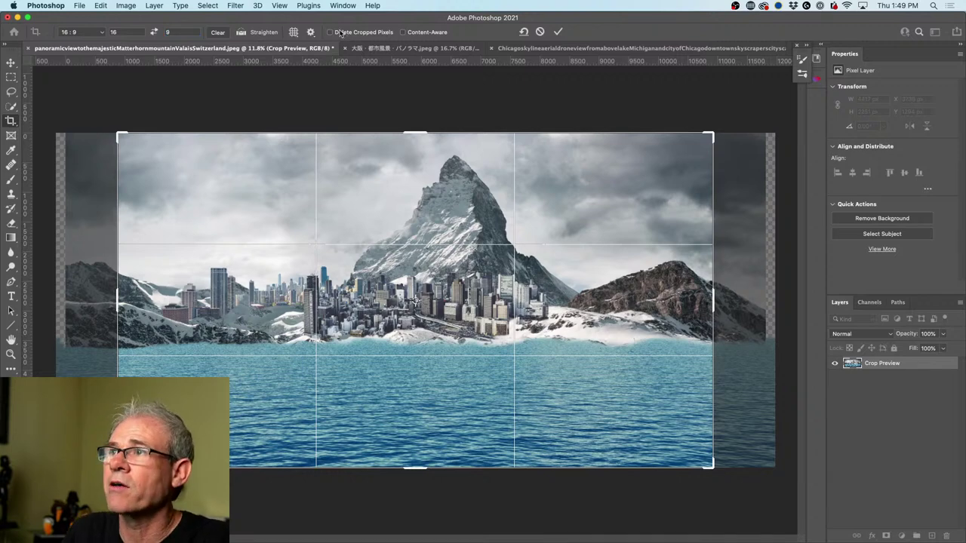
pyautogui.click(556, 34)
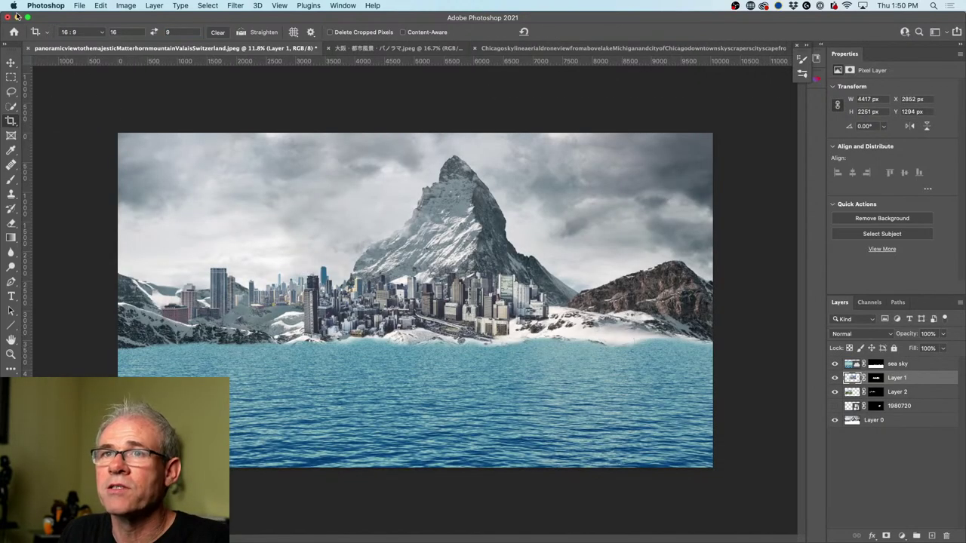
pyautogui.click(11, 62)
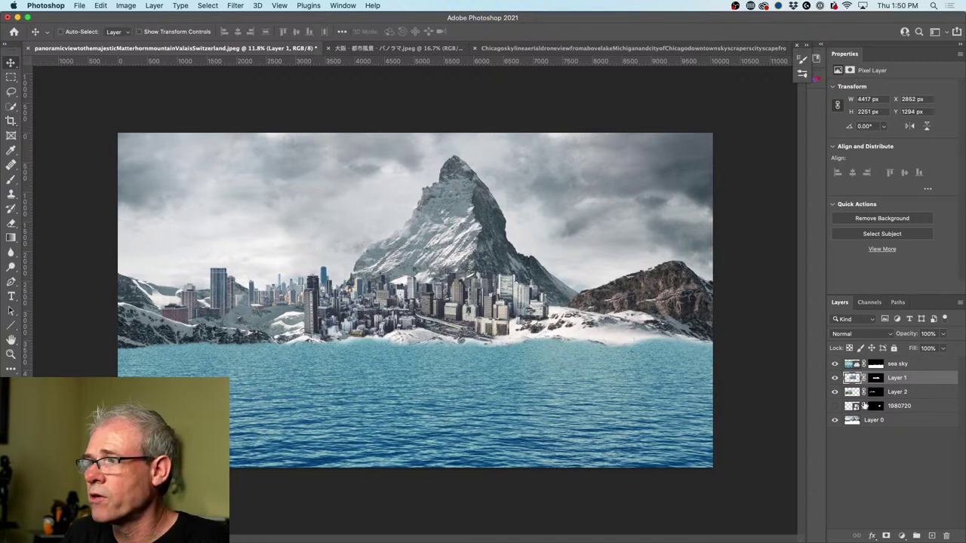
pyautogui.click(849, 366)
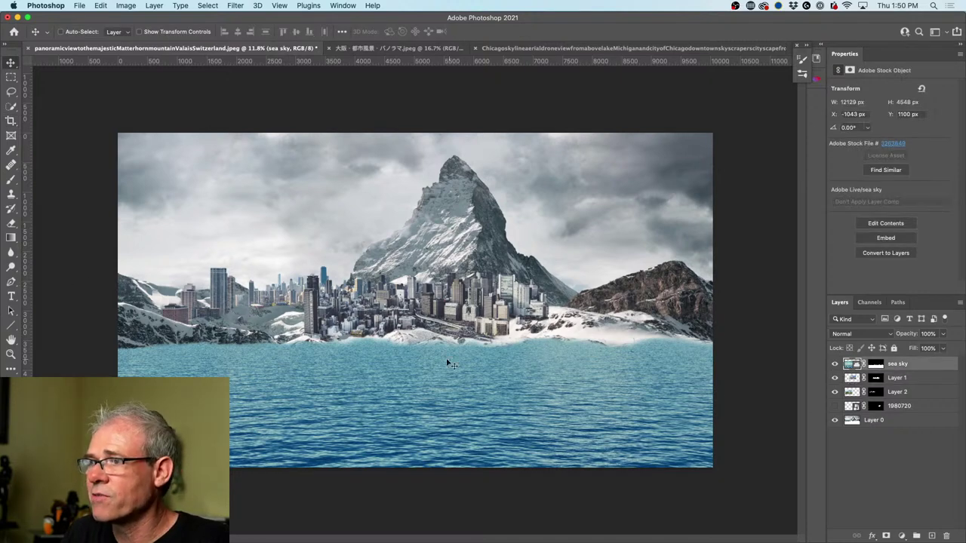
pyautogui.moveTo(326, 370); pyautogui.dragTo(335, 335)
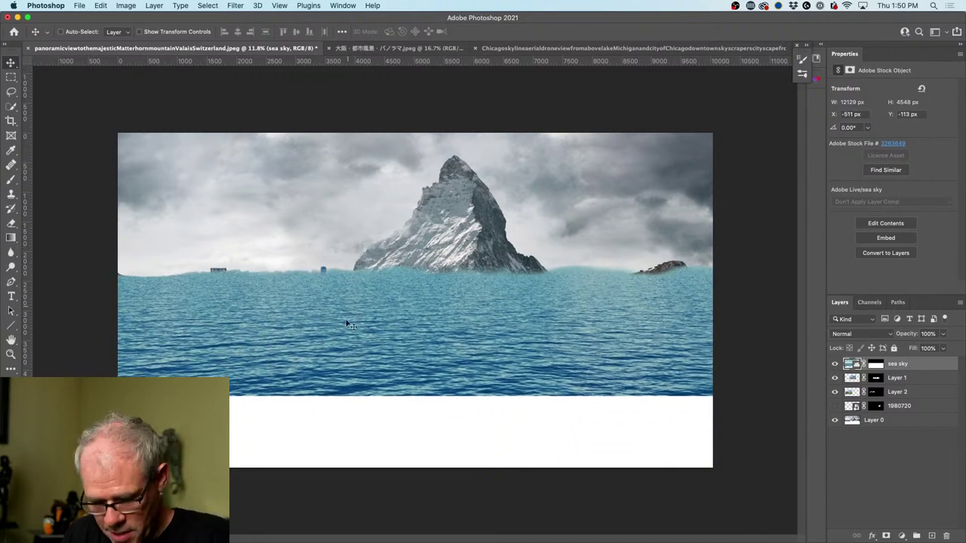
pyautogui.press('super+z')
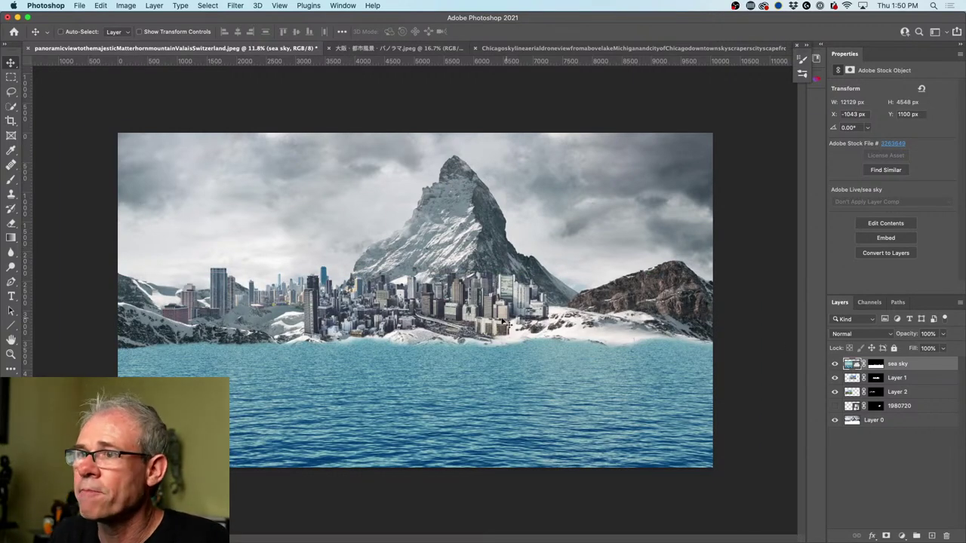
pyautogui.scroll(2, 504, 303)
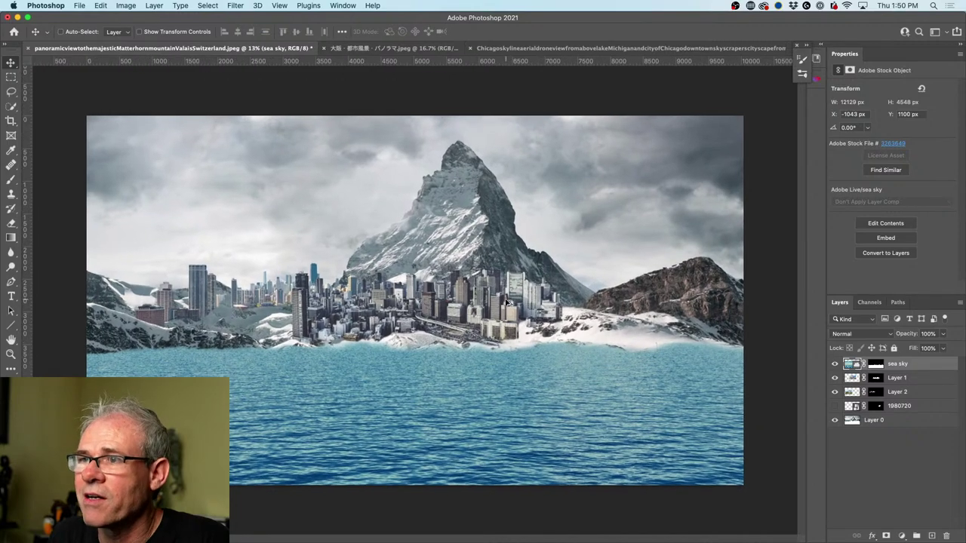
pyautogui.scroll(-2, 507, 302)
pyautogui.scroll(3, 507, 302)
pyautogui.scroll(-3, 507, 302)
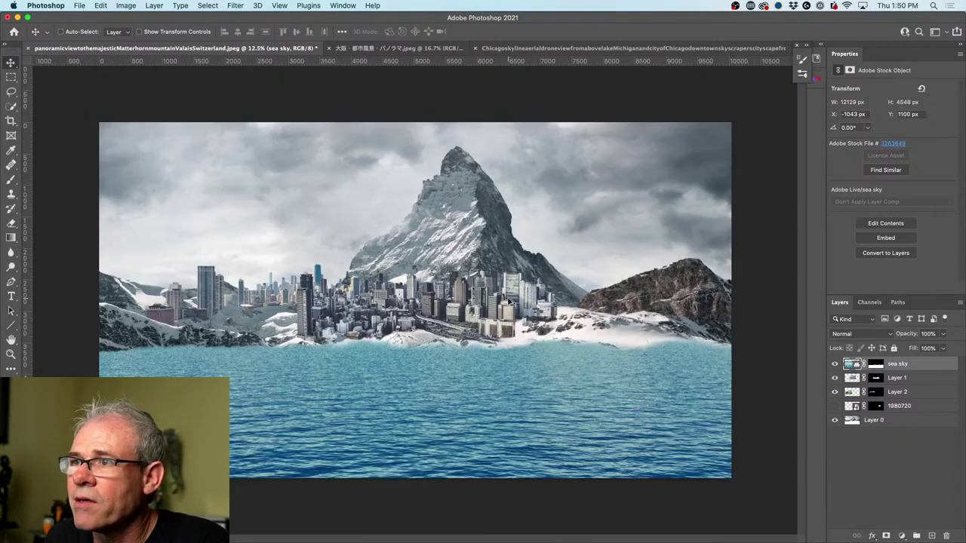
pyautogui.scroll(-1, 507, 301)
pyautogui.scroll(3, 507, 302)
pyautogui.scroll(-1, 507, 302)
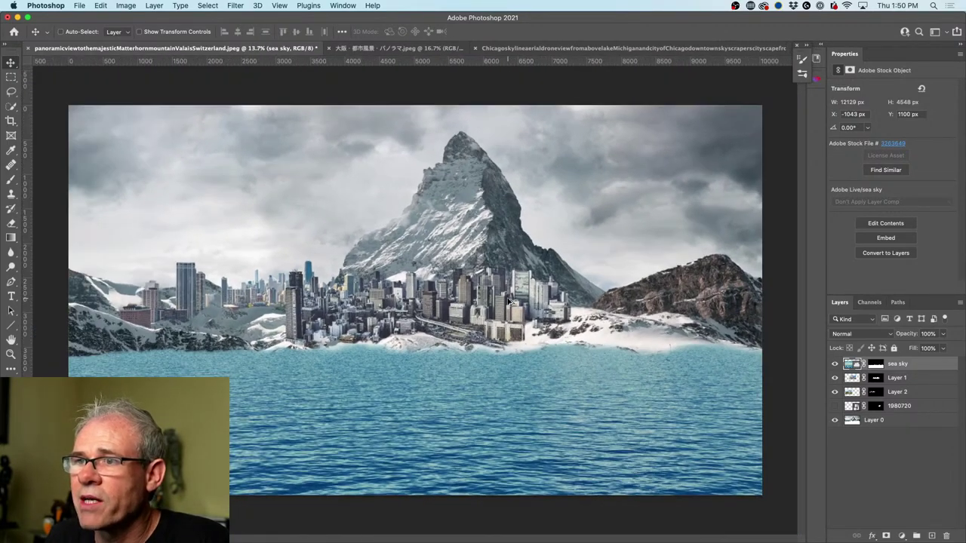
pyautogui.scroll(-1, 510, 301)
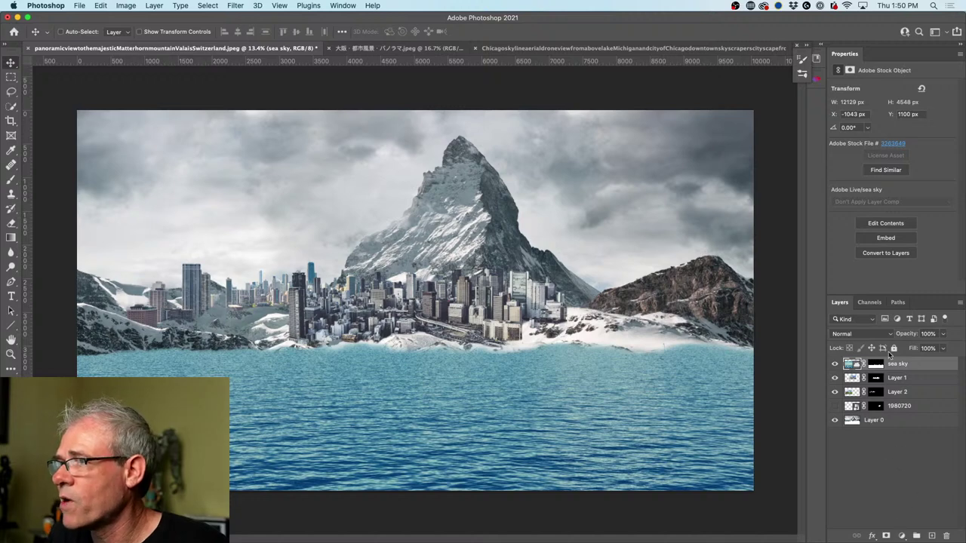
# Step: Add a default Black & White adjustment layer, then select sea sky and check Layer 1's city
pyautogui.click(904, 534)
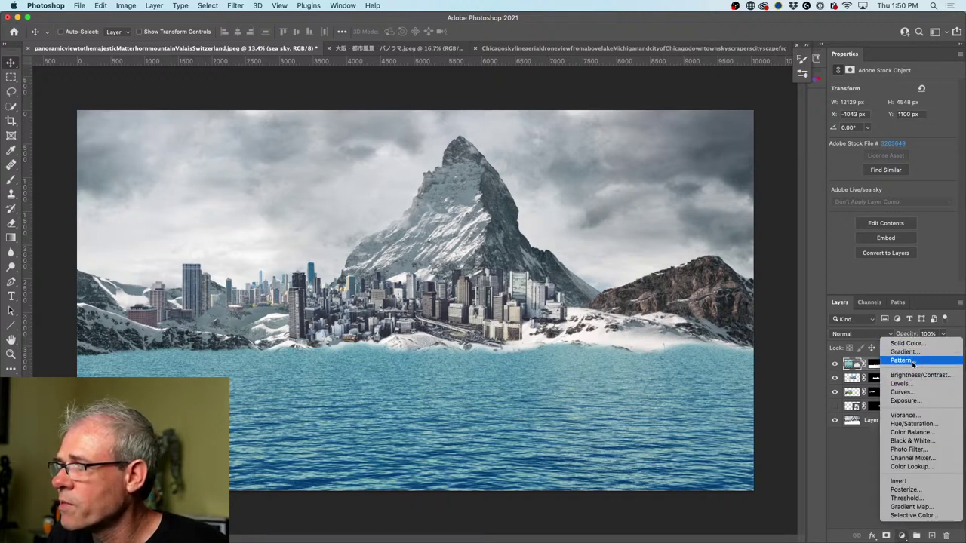
pyautogui.click(913, 441)
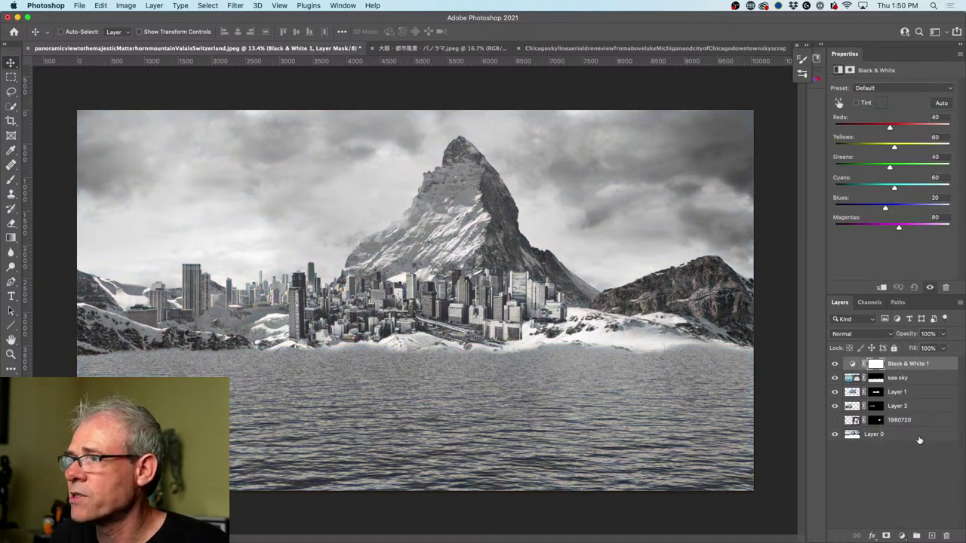
pyautogui.click(896, 380)
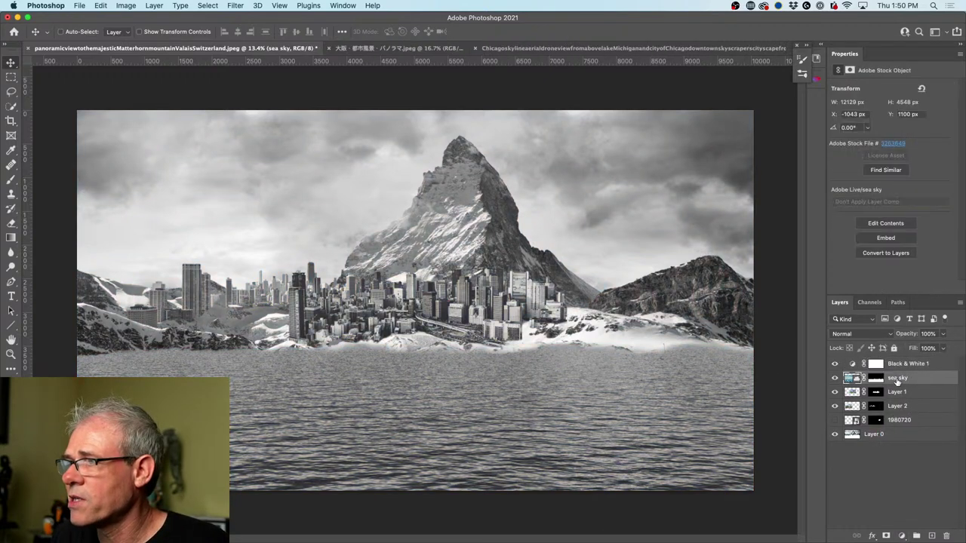
pyautogui.click(834, 391)
pyautogui.click(835, 392)
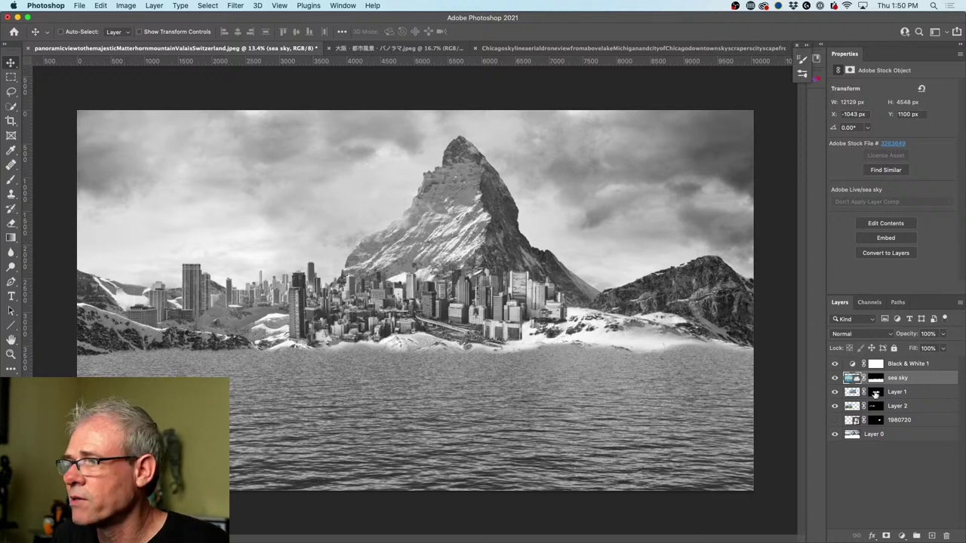
# Step: Rename Layer 1 to 'middle'
pyautogui.doubleClick(898, 392)
pyautogui.write('m')
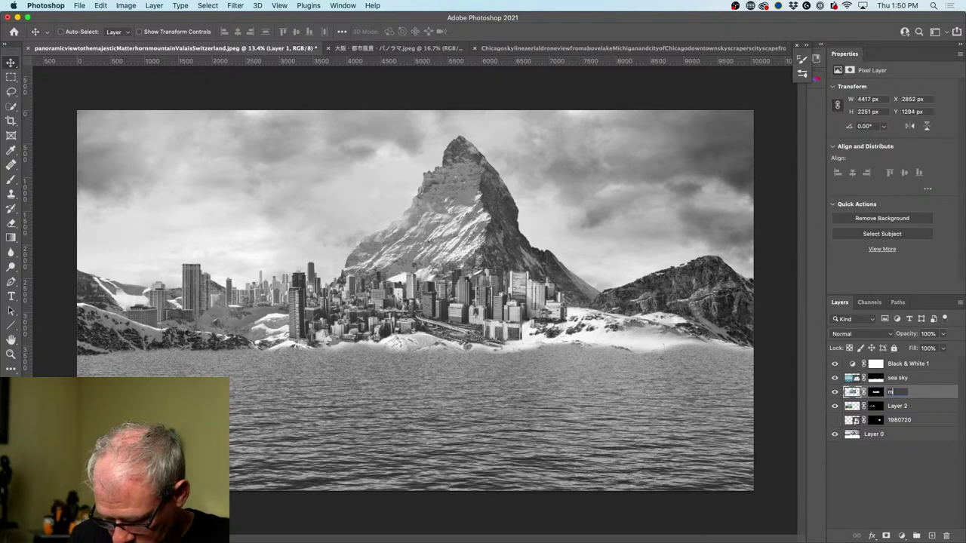
pyautogui.write('iddle')
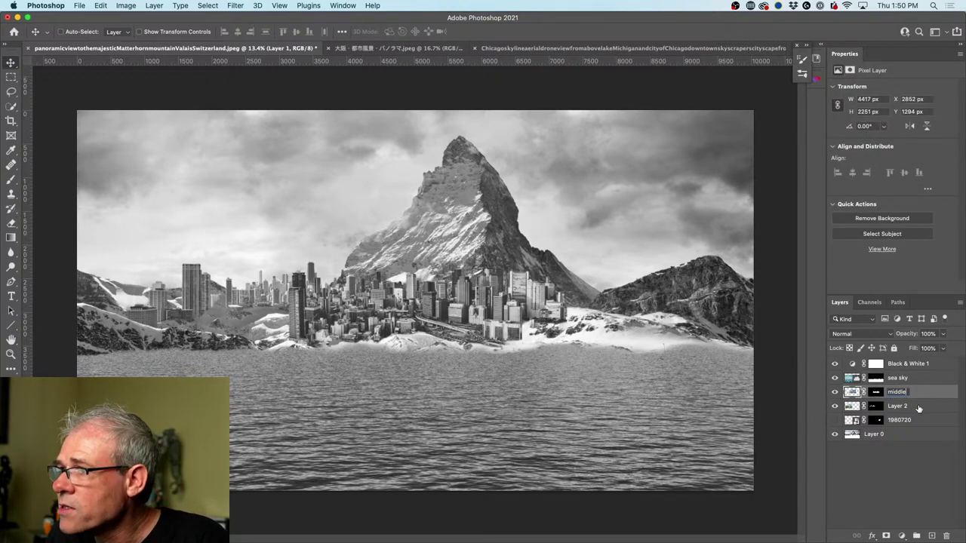
pyautogui.press('Return')
pyautogui.click(834, 406)
pyautogui.click(835, 405)
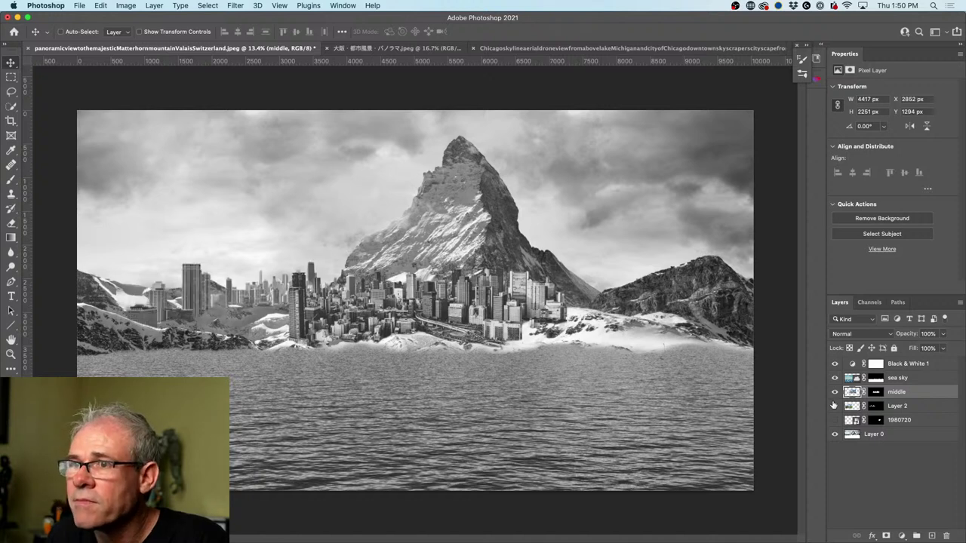
pyautogui.doubleClick(898, 391)
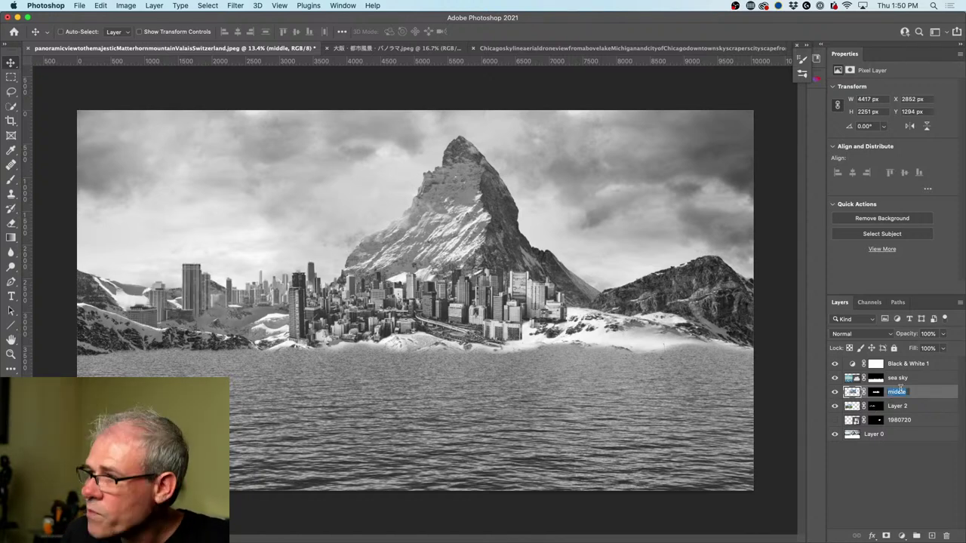
# Step: Rename Layer 2 to 'left'
pyautogui.doubleClick(898, 406)
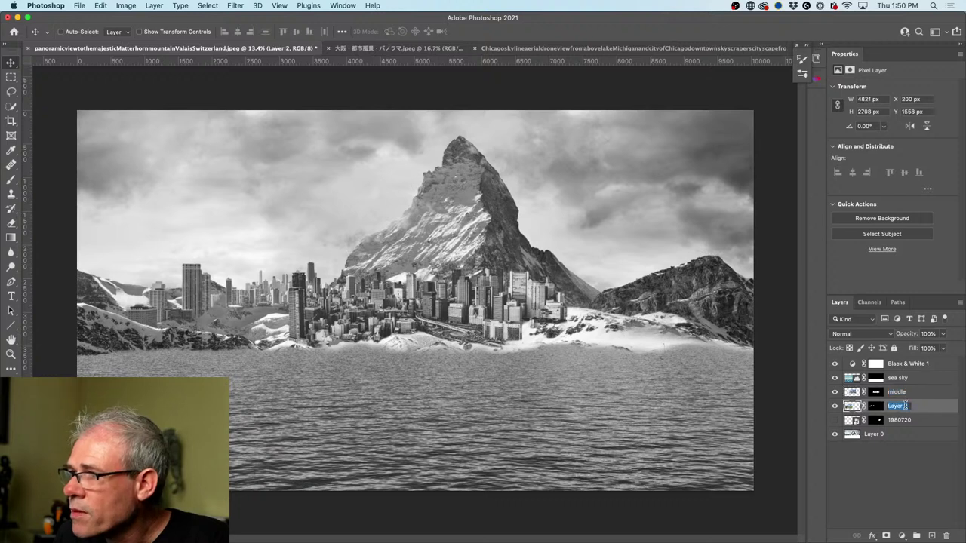
pyautogui.press('BackSpace')
pyautogui.write('left')
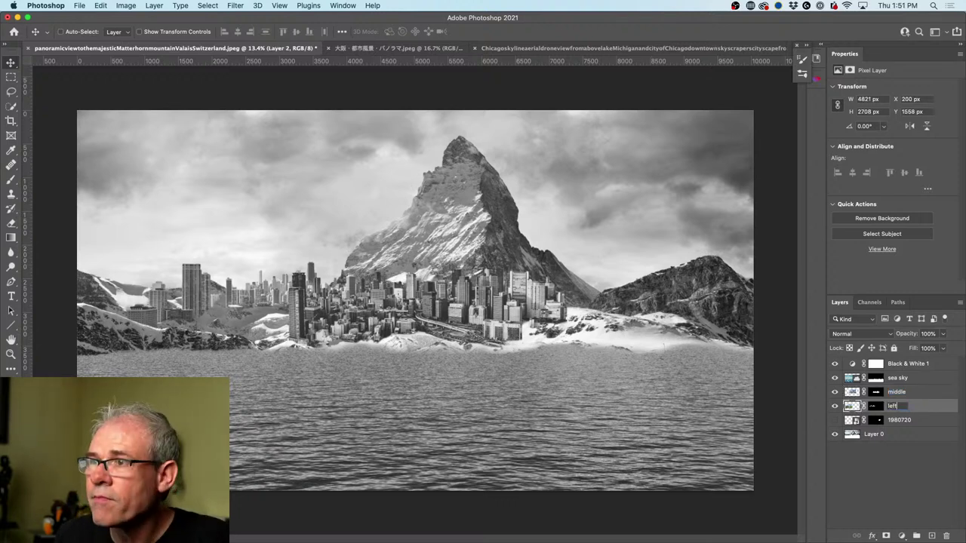
pyautogui.press('Return')
# Step: Make the 1980720 skyline layer visible and rename it 'right'
pyautogui.click(835, 420)
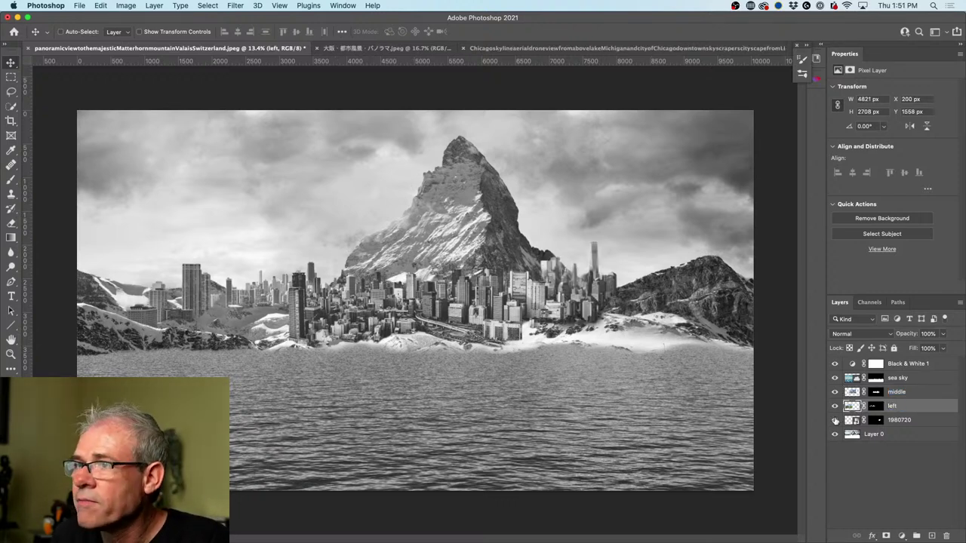
pyautogui.doubleClick(902, 420)
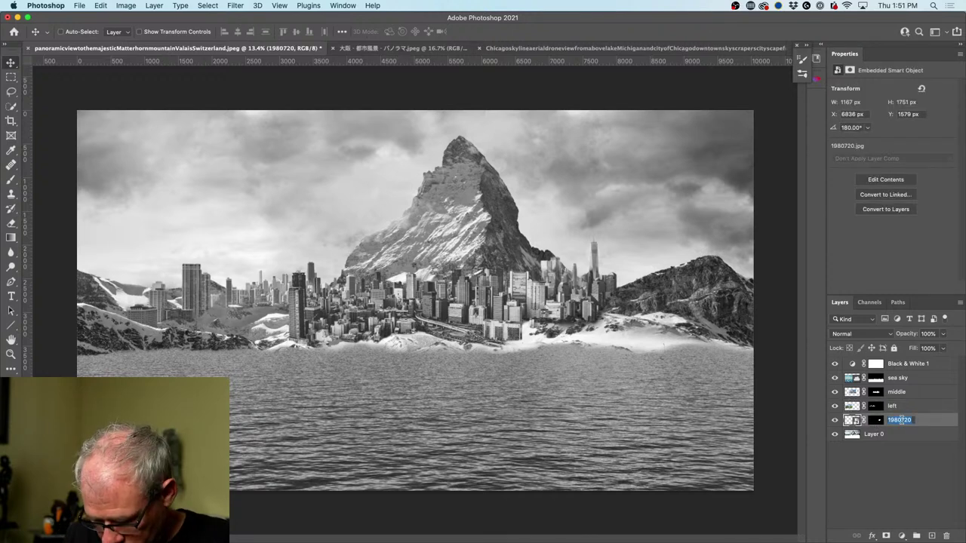
pyautogui.write('r')
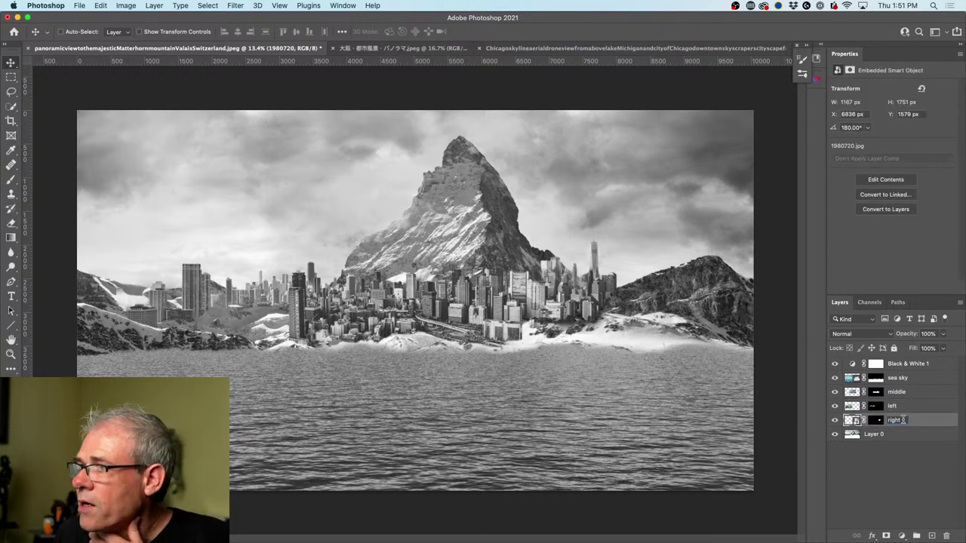
pyautogui.write('ight')
pyautogui.press('Return')
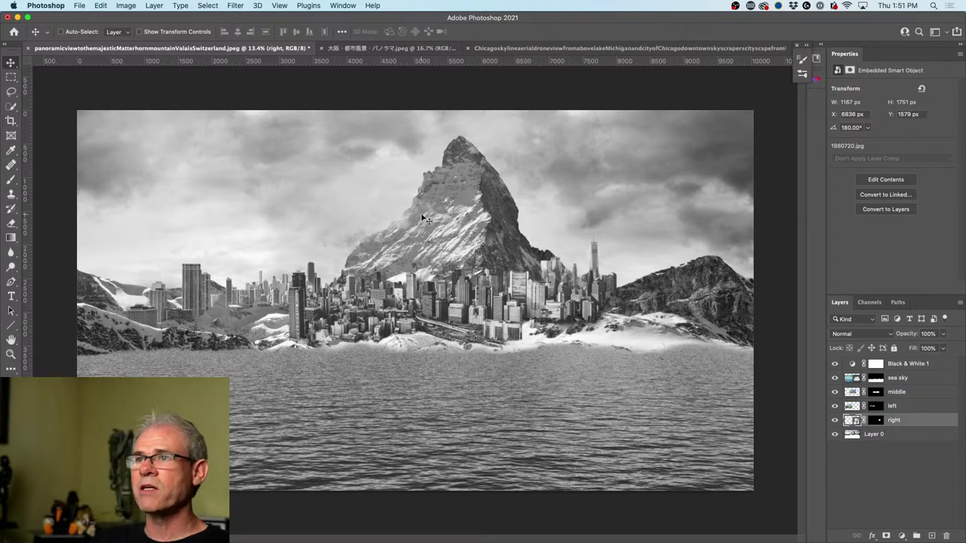
pyautogui.scroll(3, 476, 294)
pyautogui.scroll(-2, 496, 295)
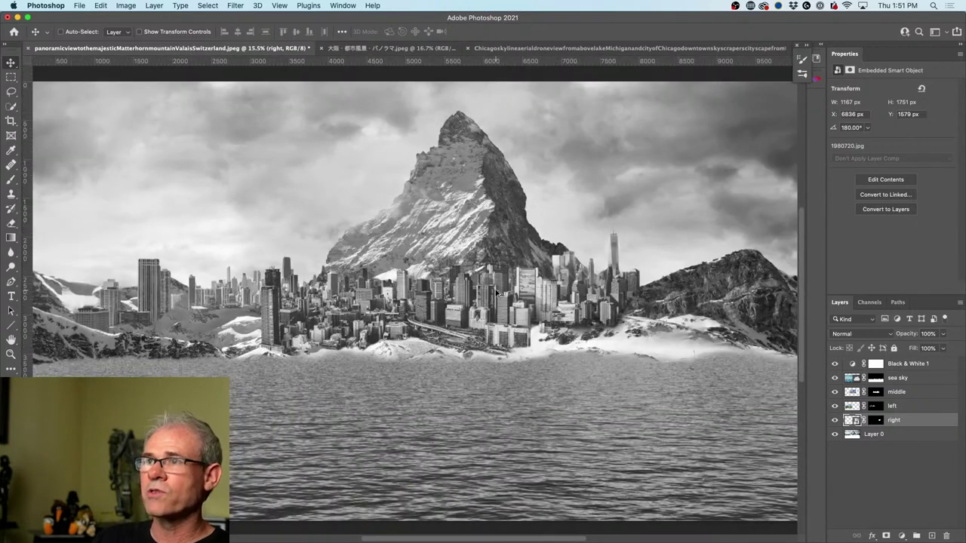
pyautogui.scroll(-1, 412, 289)
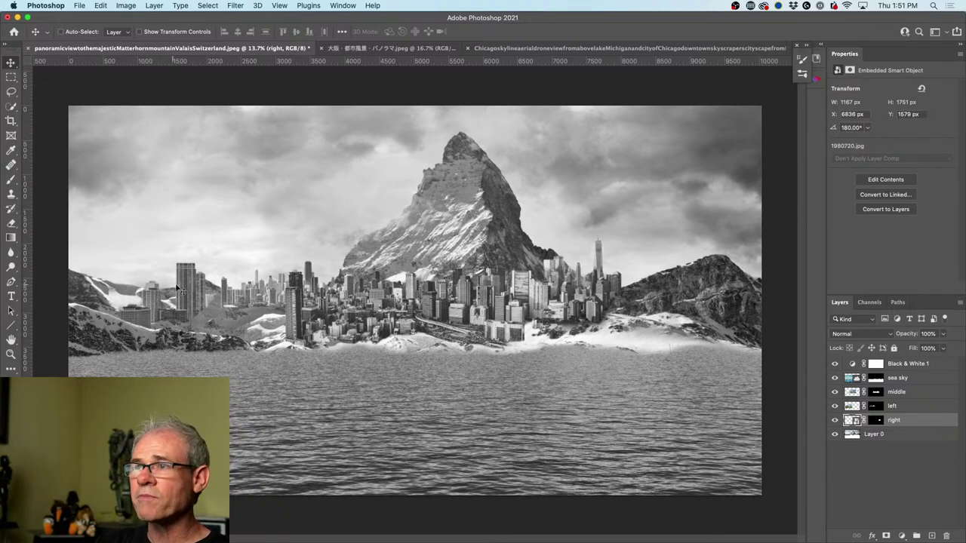
# Step: Add a Curves adjustment and move it just above the sea sky layer
pyautogui.click(855, 434)
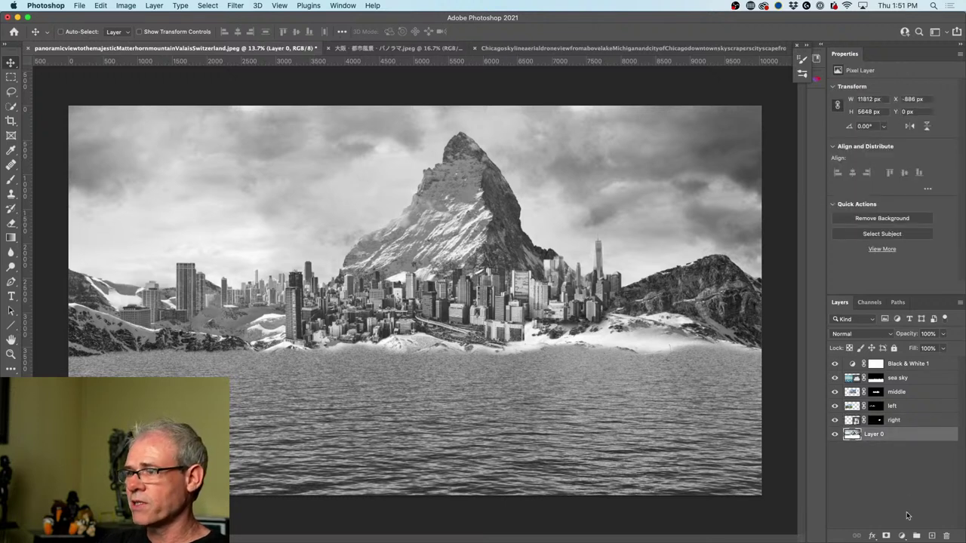
pyautogui.click(901, 536)
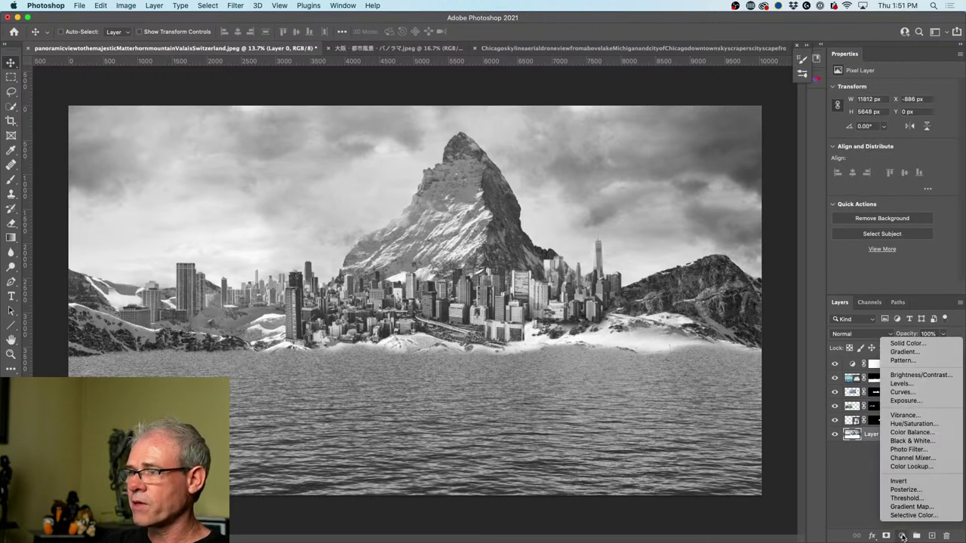
pyautogui.click(913, 393)
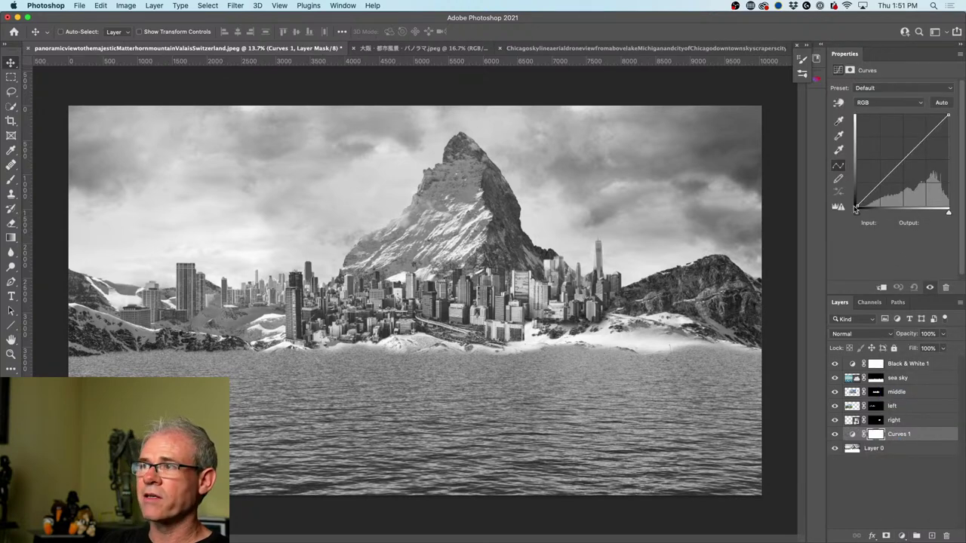
pyautogui.moveTo(914, 148)
pyautogui.mouseDown()
pyautogui.moveTo(914, 137)
pyautogui.moveTo(911, 155)
pyautogui.moveTo(910, 143)
pyautogui.moveTo(905, 158)
pyautogui.moveTo(899, 151)
pyautogui.mouseUp()
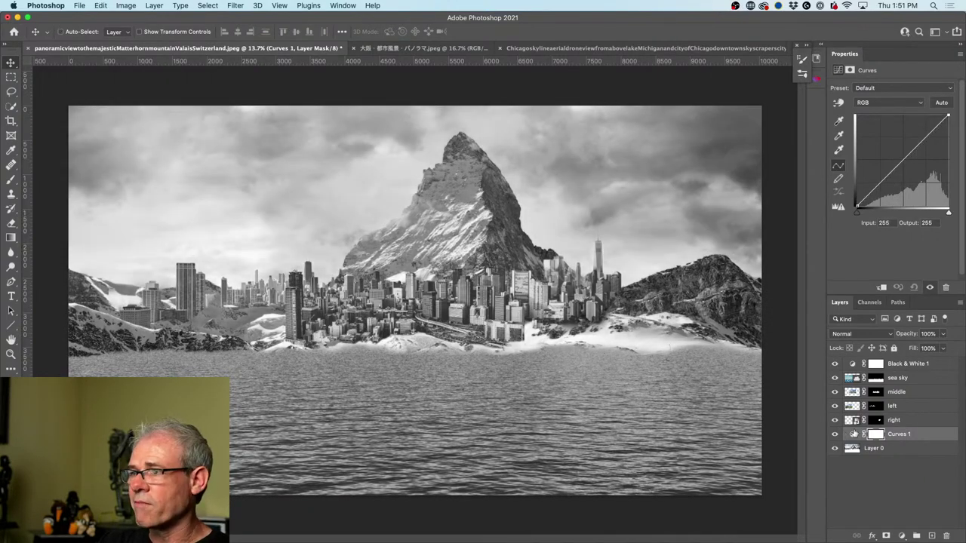
pyautogui.moveTo(862, 433); pyautogui.dragTo(853, 380)
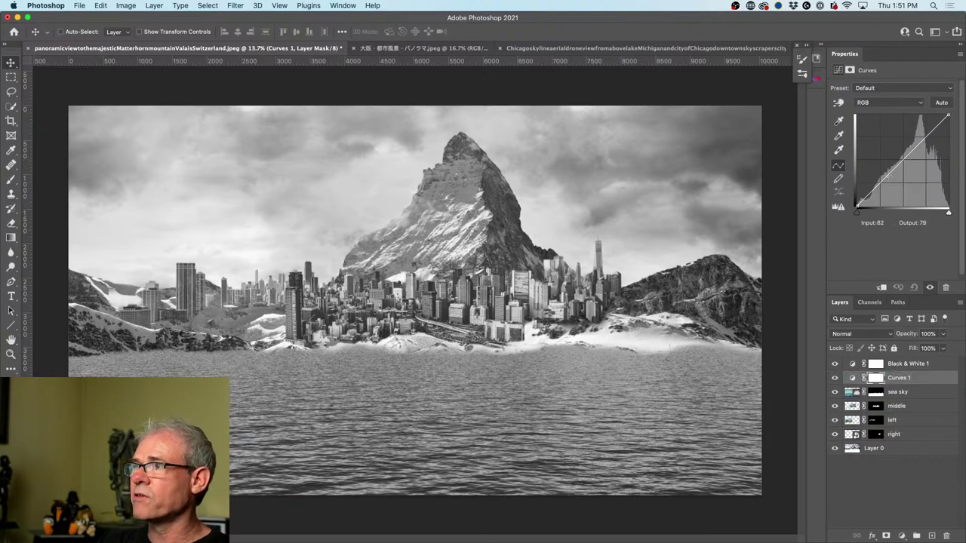
# Step: Clip Curves 1 to sea sky and reshape it to raise the water's contrast and highlights
pyautogui.moveTo(888, 175); pyautogui.dragTo(789, 148)
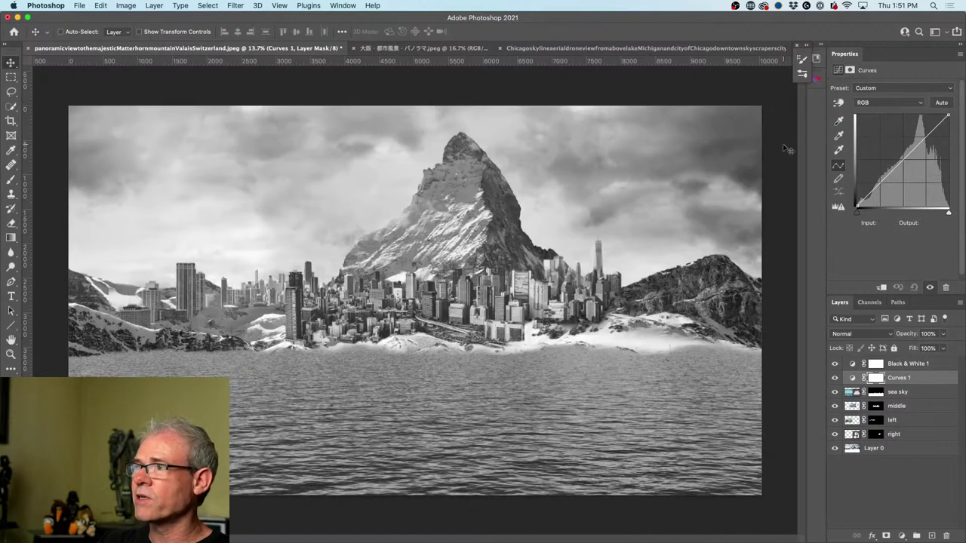
pyautogui.click(882, 288)
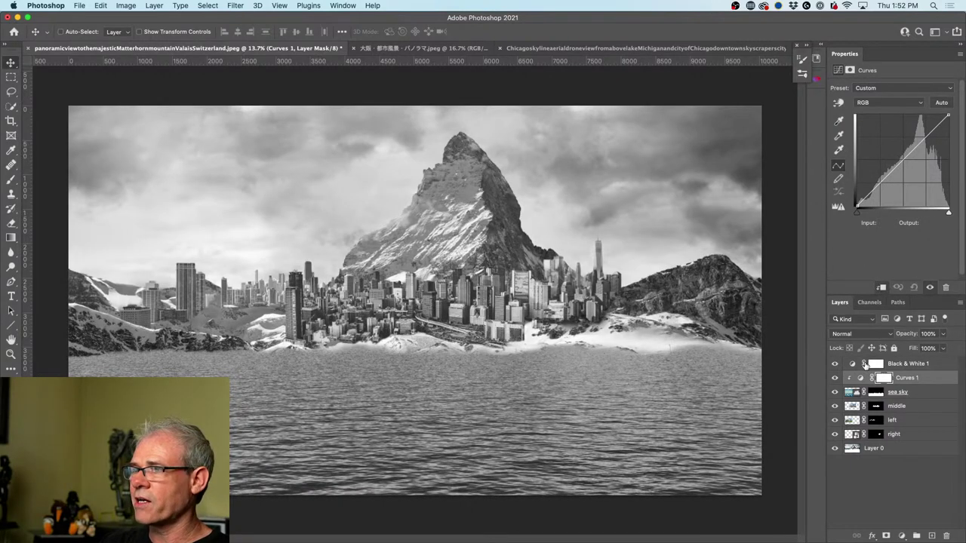
pyautogui.moveTo(905, 163); pyautogui.dragTo(885, 191)
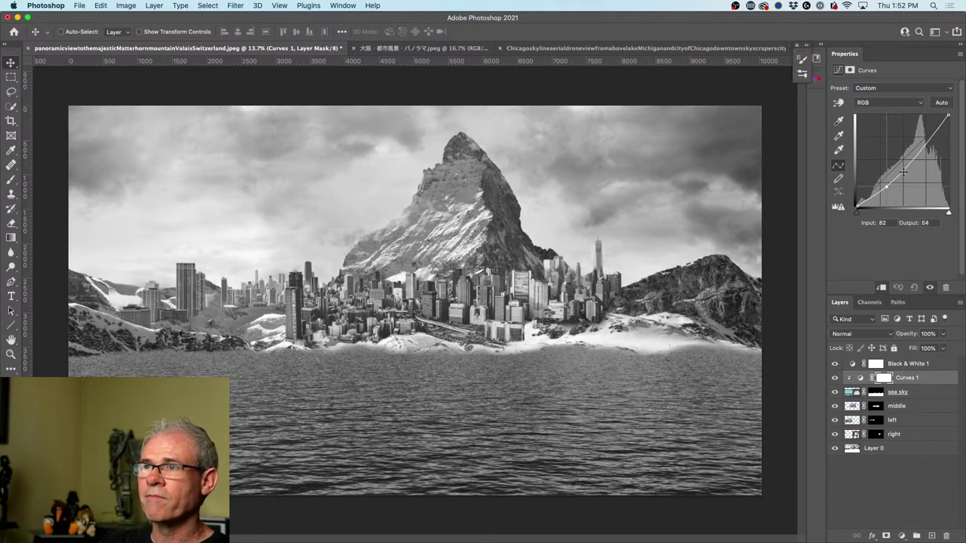
pyautogui.moveTo(922, 142); pyautogui.dragTo(922, 137)
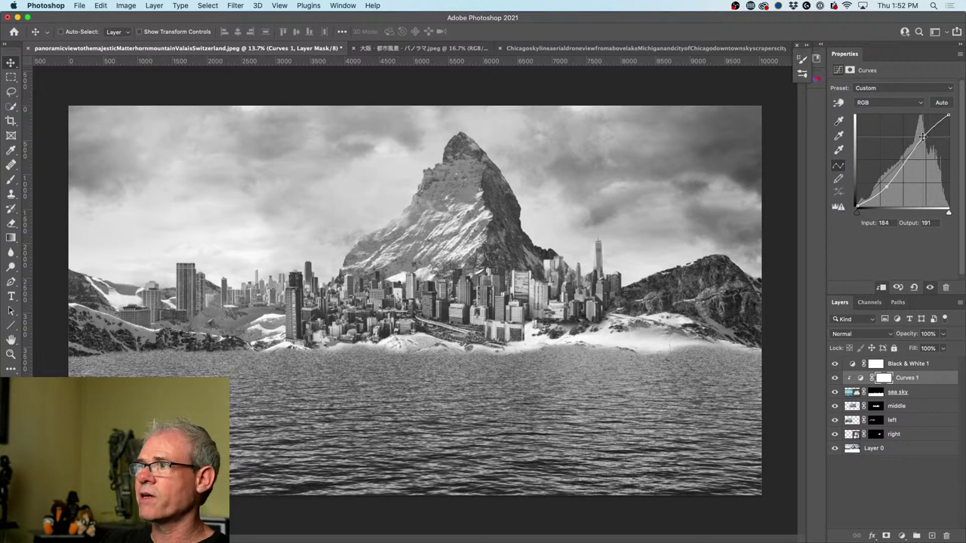
pyautogui.click(851, 407)
# Step: Hide the middle, left and right city skylines
pyautogui.click(833, 407)
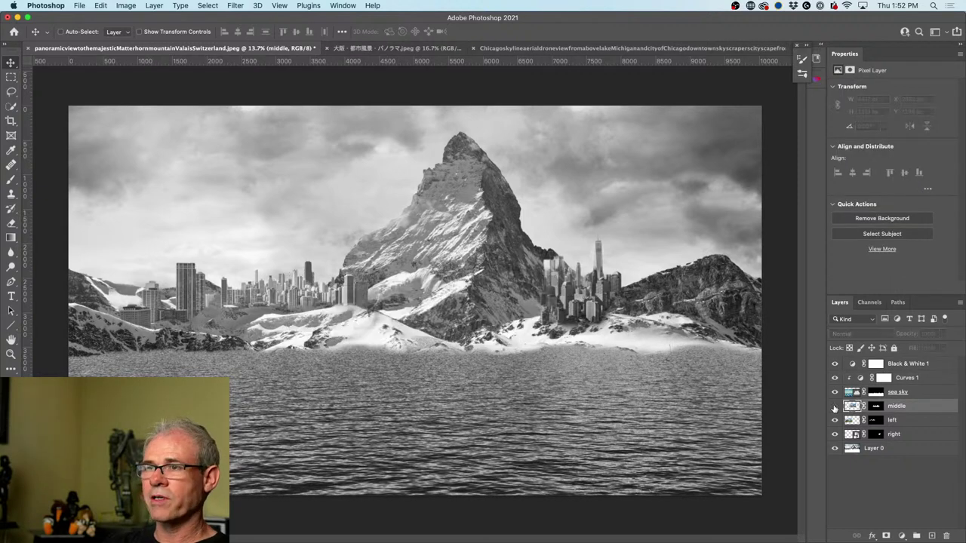
pyautogui.click(834, 420)
pyautogui.click(835, 434)
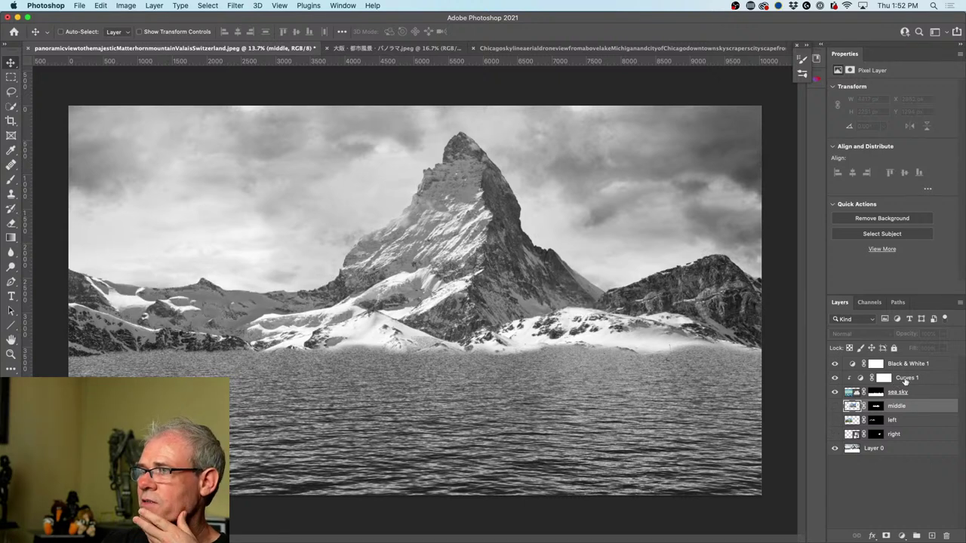
# Step: Lift Curves 1's shadow point, set its upper point to 170/185, and show middle again
pyautogui.click(865, 379)
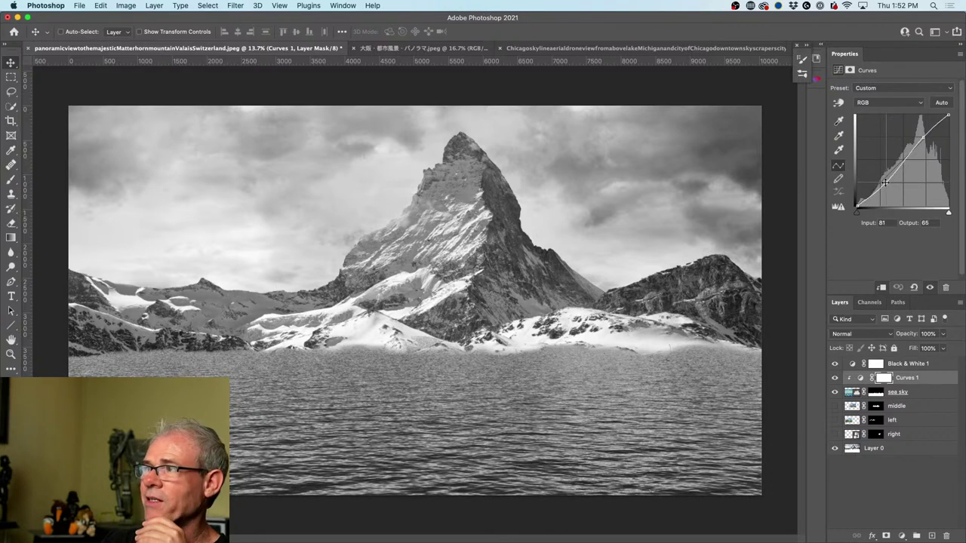
pyautogui.moveTo(885, 182); pyautogui.dragTo(888, 190)
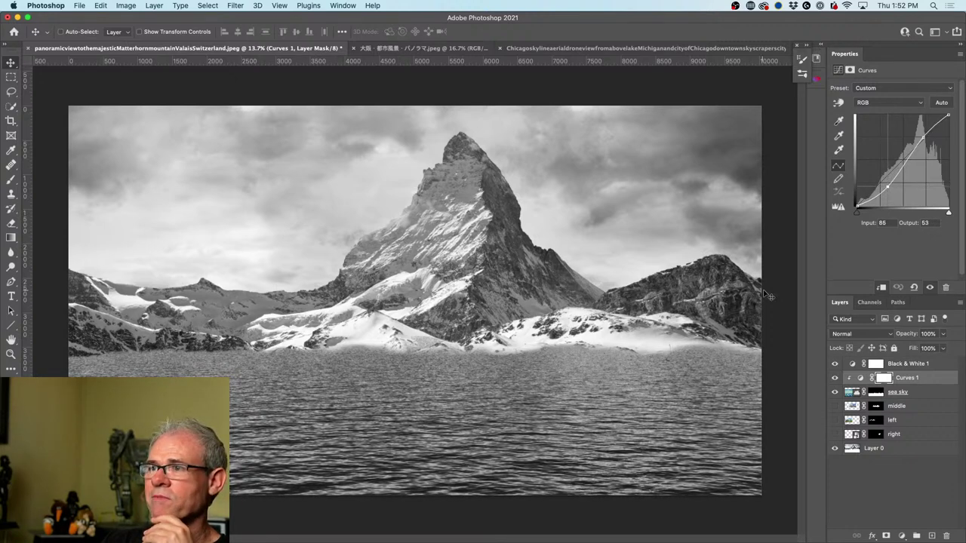
pyautogui.moveTo(923, 135); pyautogui.dragTo(918, 139)
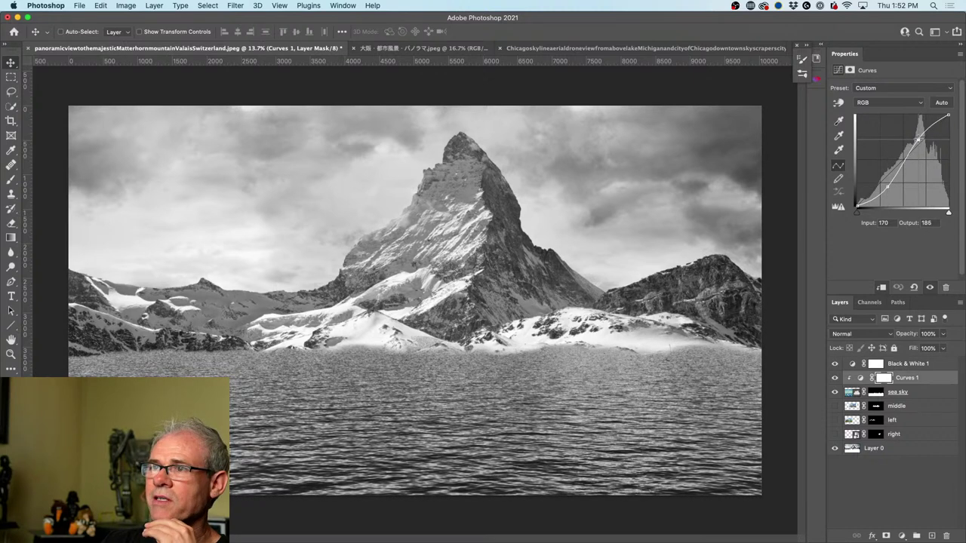
pyautogui.click(843, 406)
pyautogui.click(835, 407)
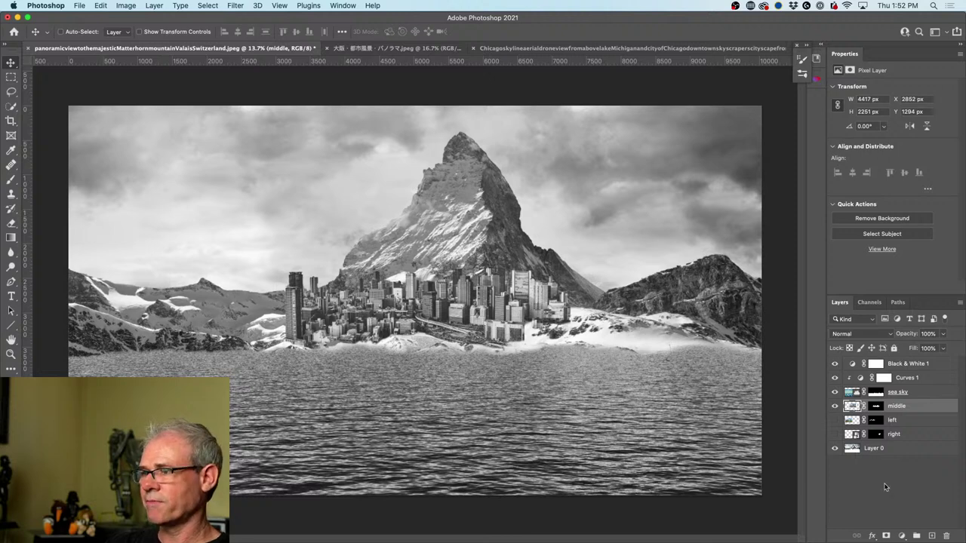
# Step: Add a Curves adjustment above middle, undoing a stray Levels layer, and clip it to middle
pyautogui.click(902, 535)
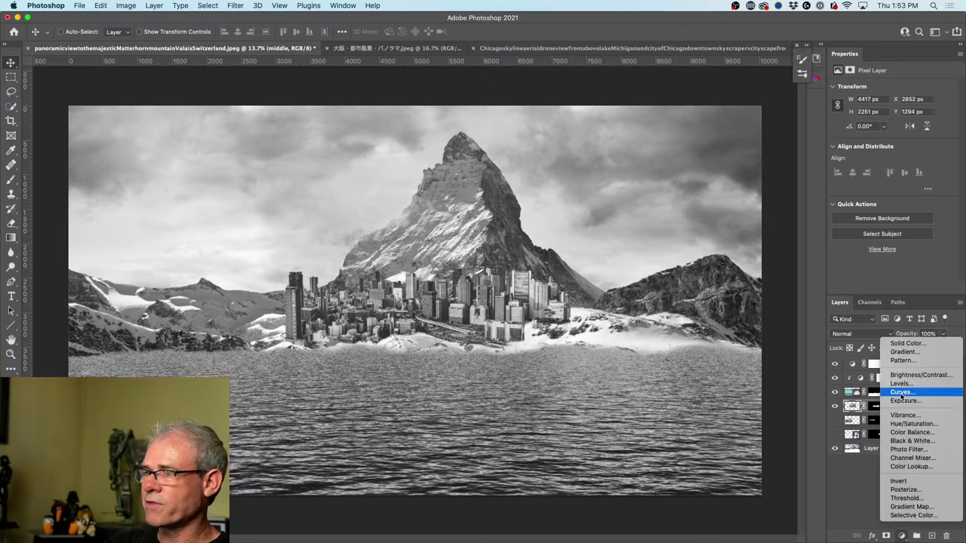
pyautogui.click(901, 383)
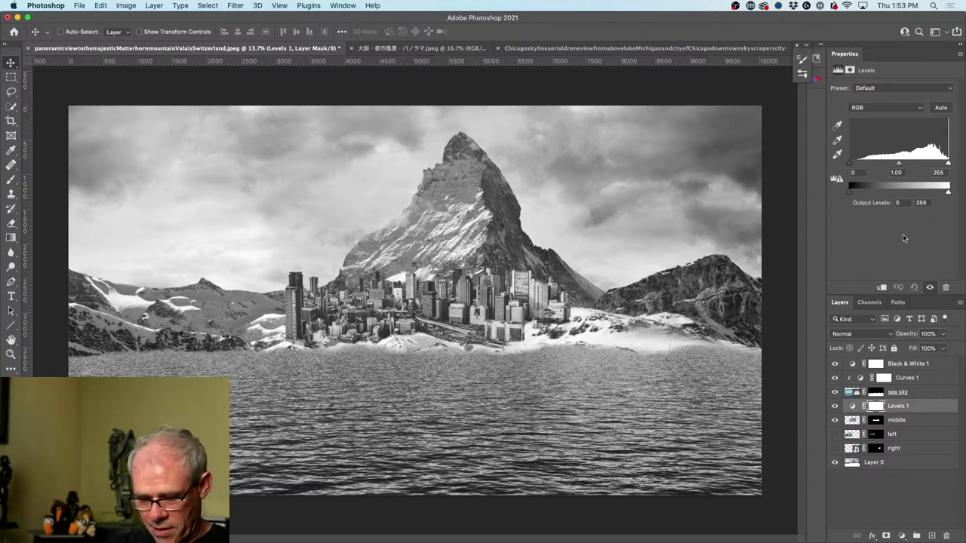
pyautogui.press('super+z')
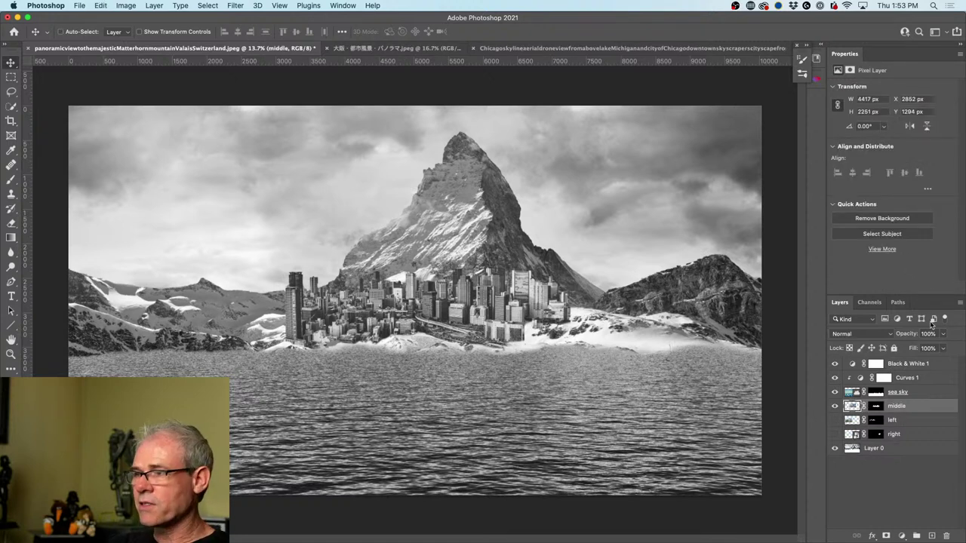
pyautogui.click(902, 534)
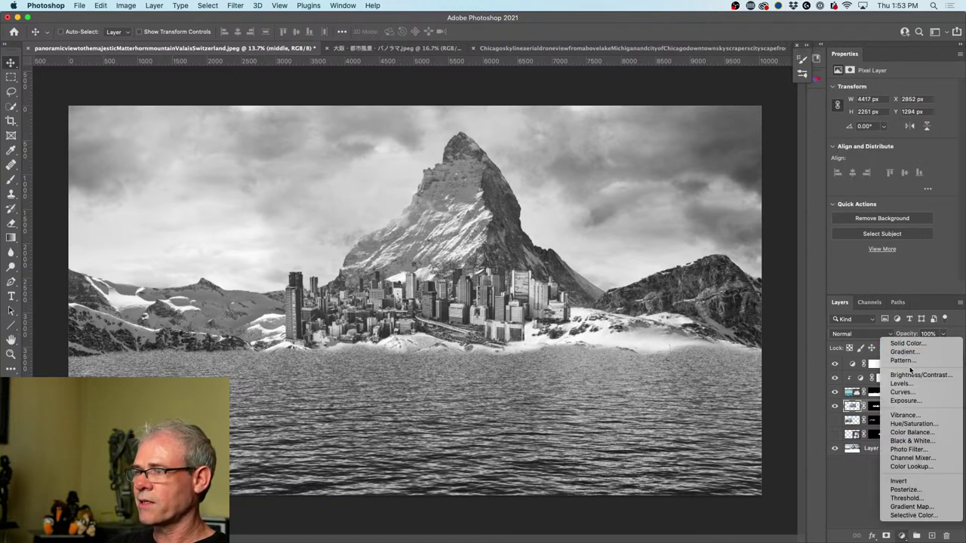
pyautogui.click(911, 393)
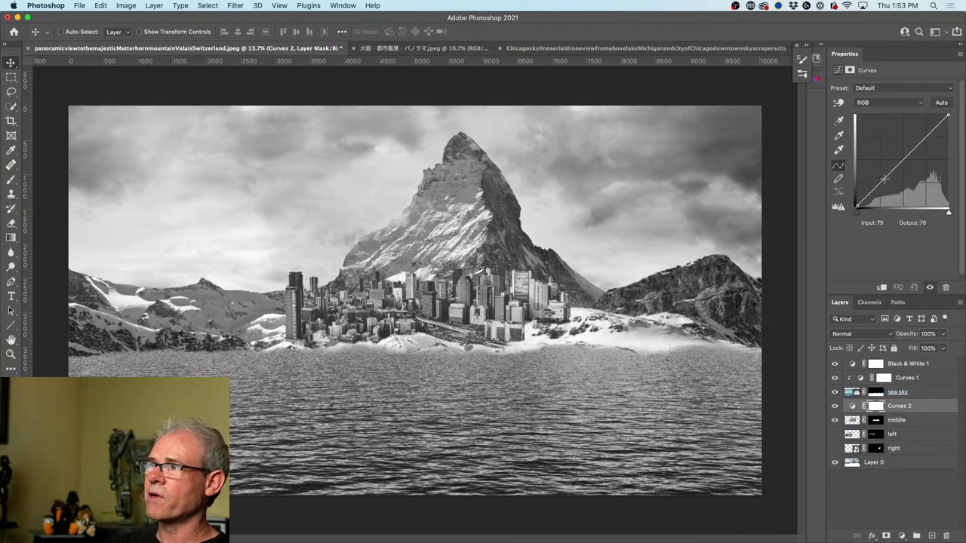
pyautogui.moveTo(882, 183); pyautogui.dragTo(885, 186)
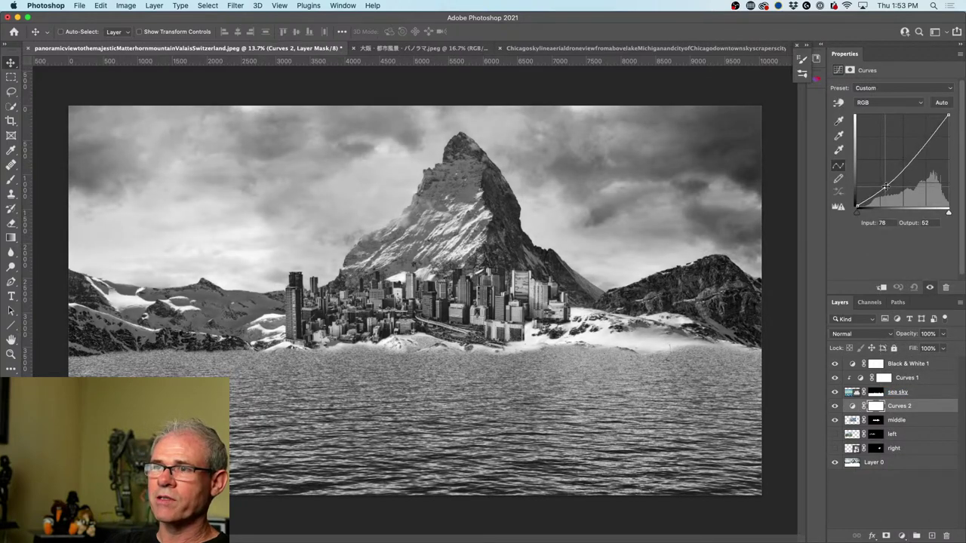
pyautogui.click(882, 288)
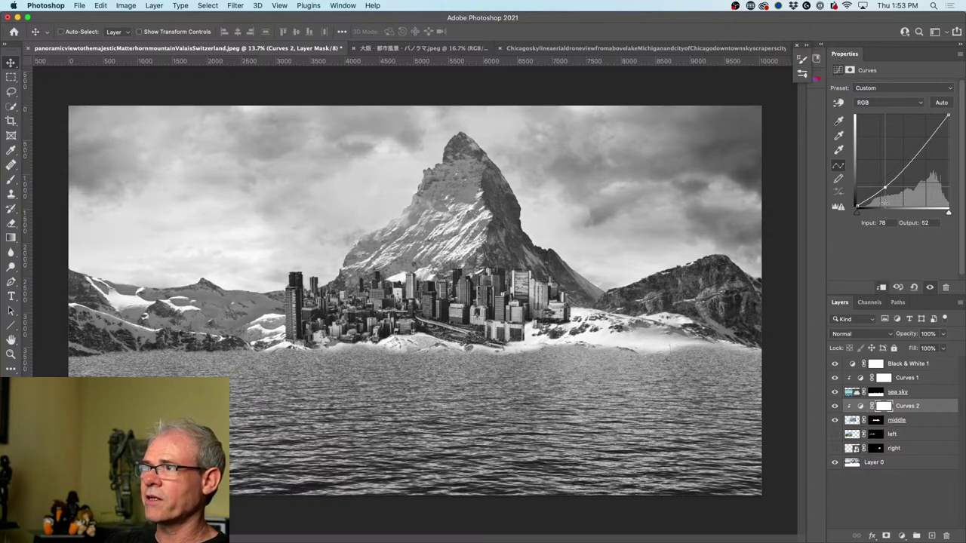
# Step: Shape Curves 2 with brighter shadow, highlight and midtone points, then show and select left
pyautogui.moveTo(884, 186); pyautogui.dragTo(878, 182)
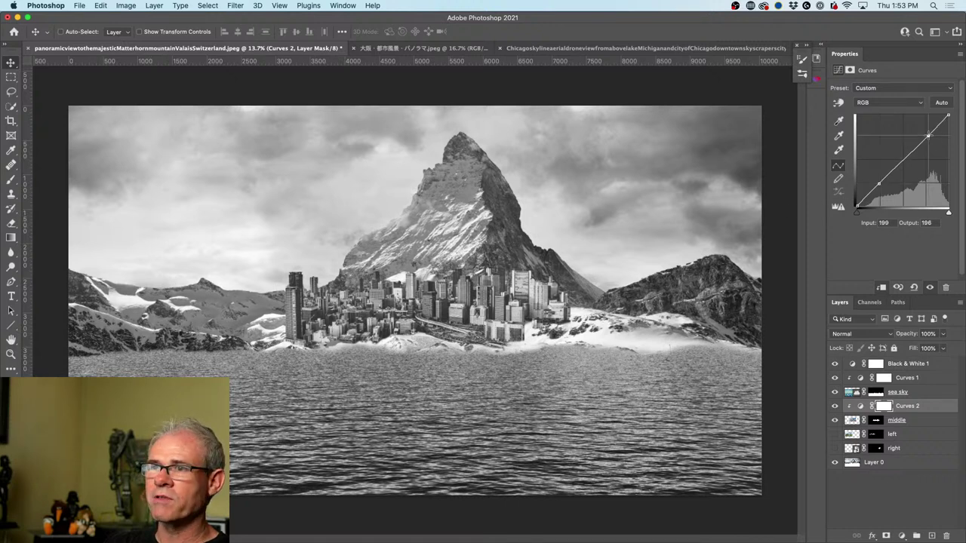
pyautogui.moveTo(923, 139); pyautogui.dragTo(925, 133)
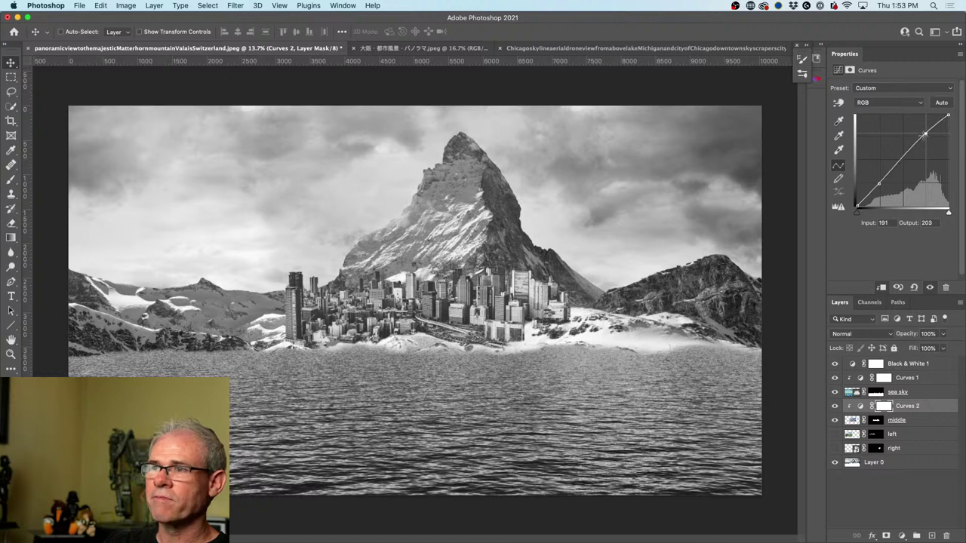
pyautogui.click(878, 183)
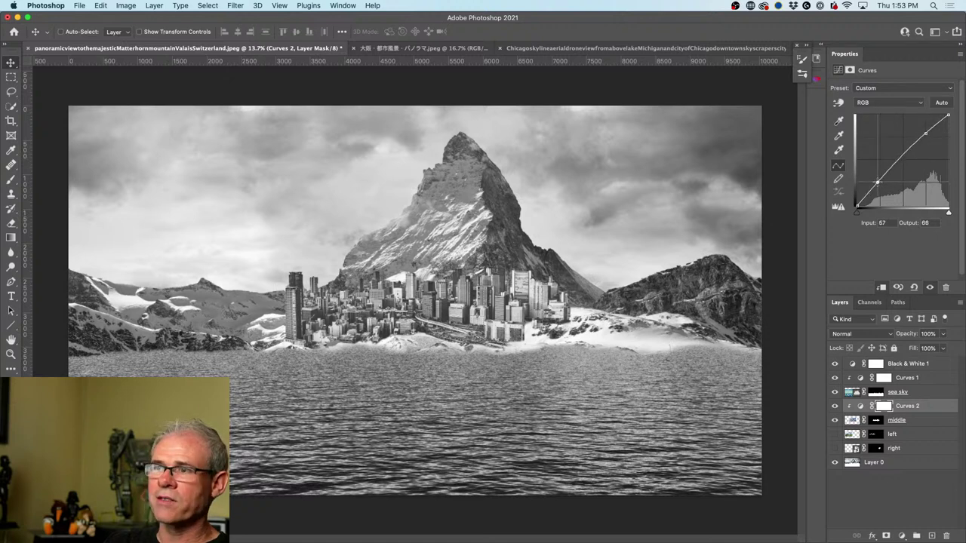
pyautogui.moveTo(878, 184); pyautogui.dragTo(878, 183)
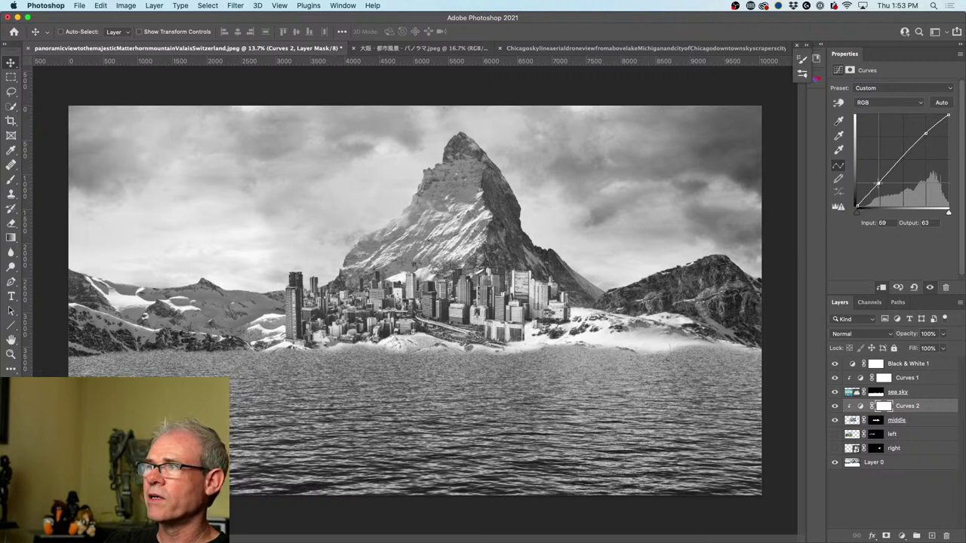
pyautogui.click(899, 158)
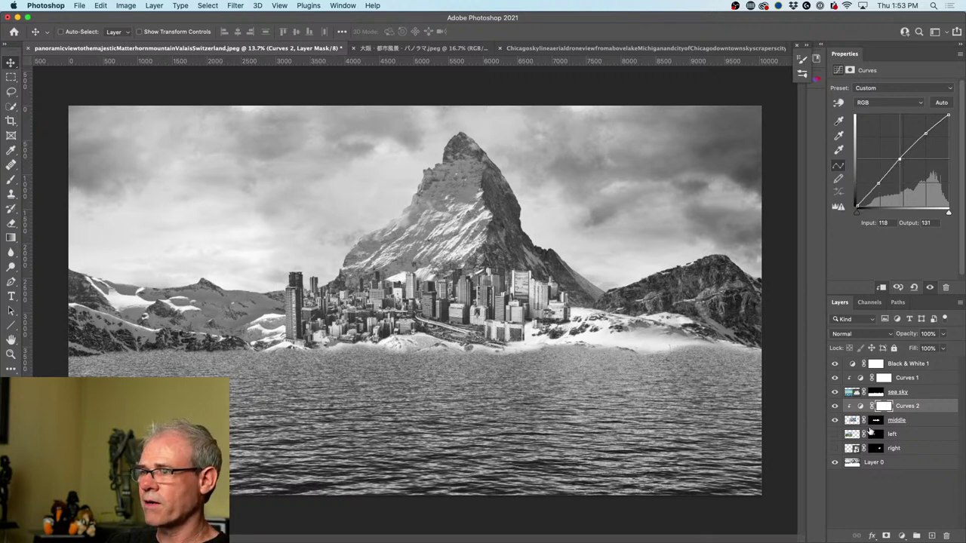
pyautogui.click(834, 436)
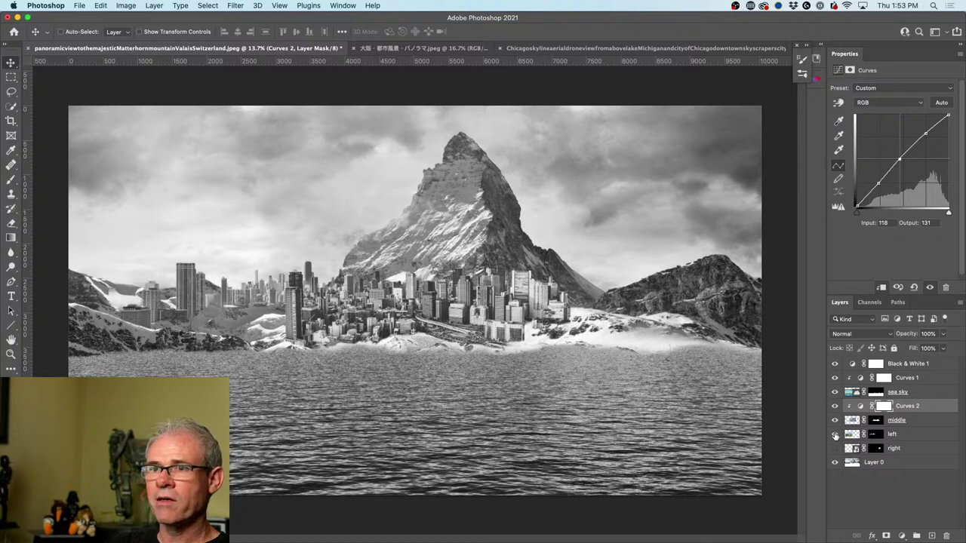
pyautogui.click(851, 434)
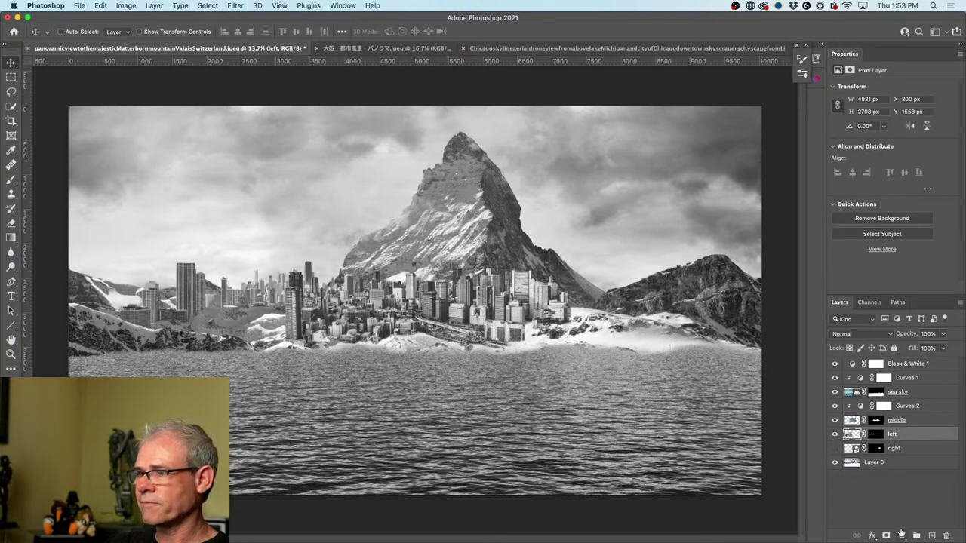
# Step: Add a Curves adjustment above left and clip it to the left layer
pyautogui.click(901, 536)
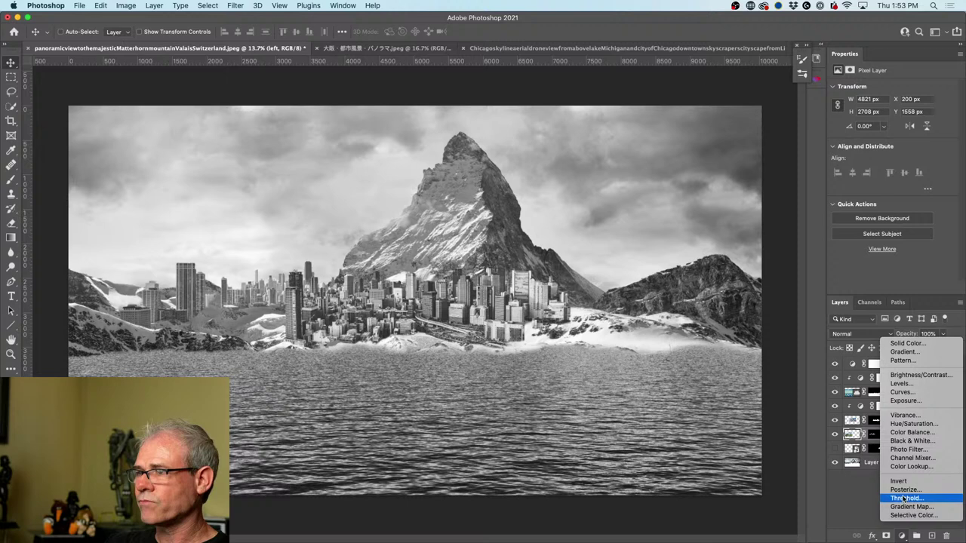
pyautogui.click(902, 392)
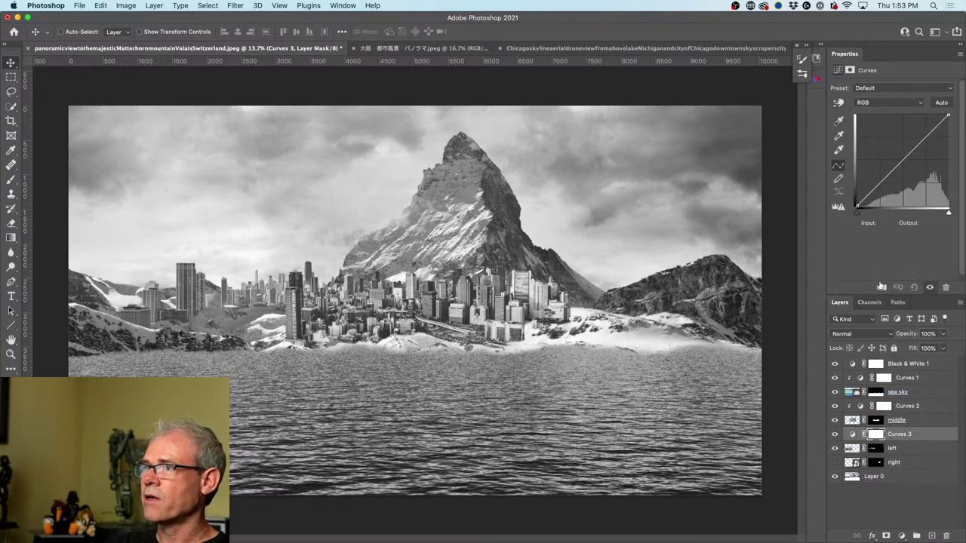
pyautogui.click(881, 287)
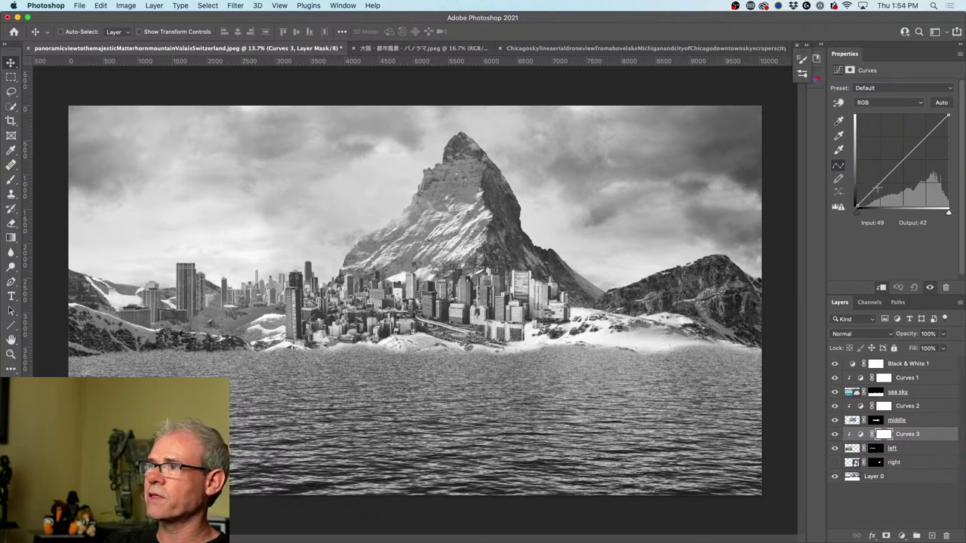
# Step: Pull Curves 3's shadow point down, anchor a highlight point, then show and select right
pyautogui.moveTo(879, 184); pyautogui.dragTo(880, 187)
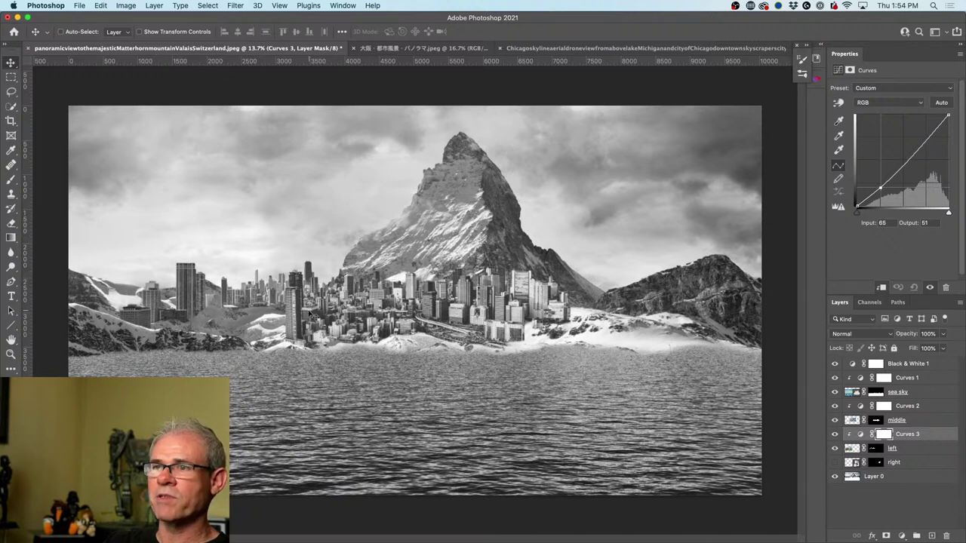
pyautogui.click(926, 138)
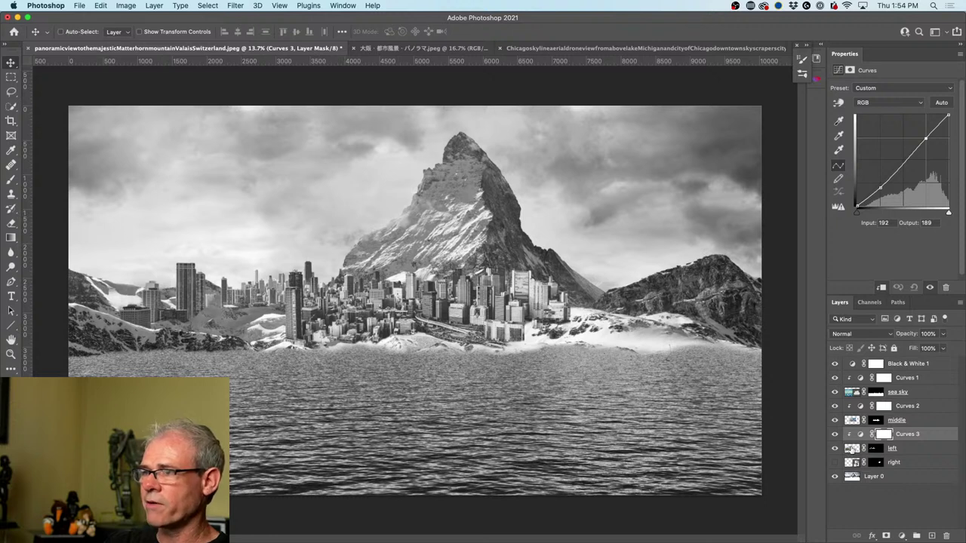
pyautogui.click(834, 462)
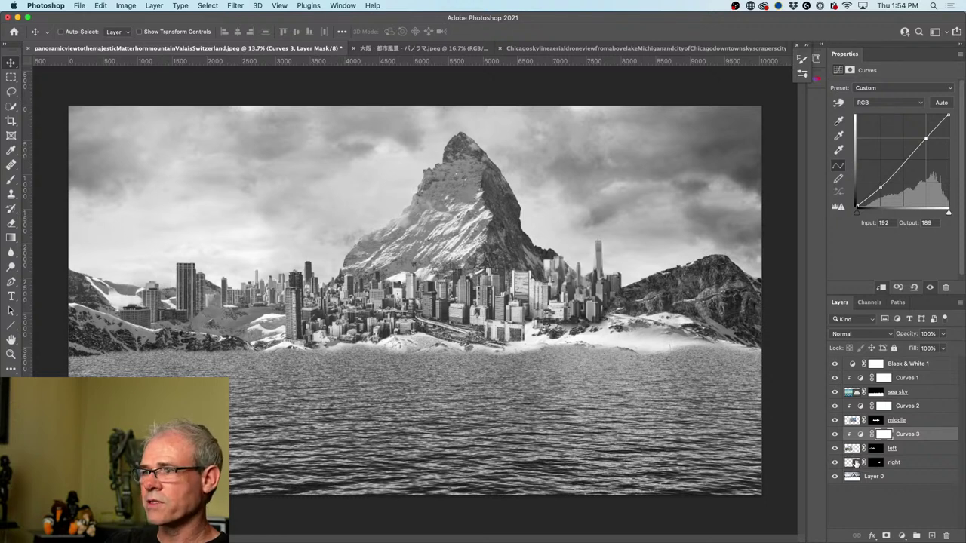
pyautogui.click(854, 463)
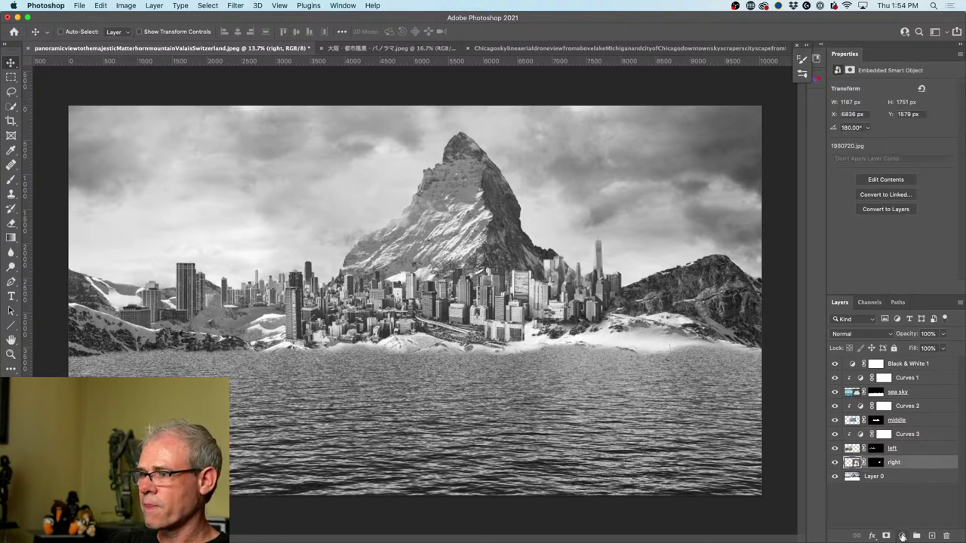
# Step: Add a default Curves 4 adjustment layer directly above the right skyline
pyautogui.click(900, 536)
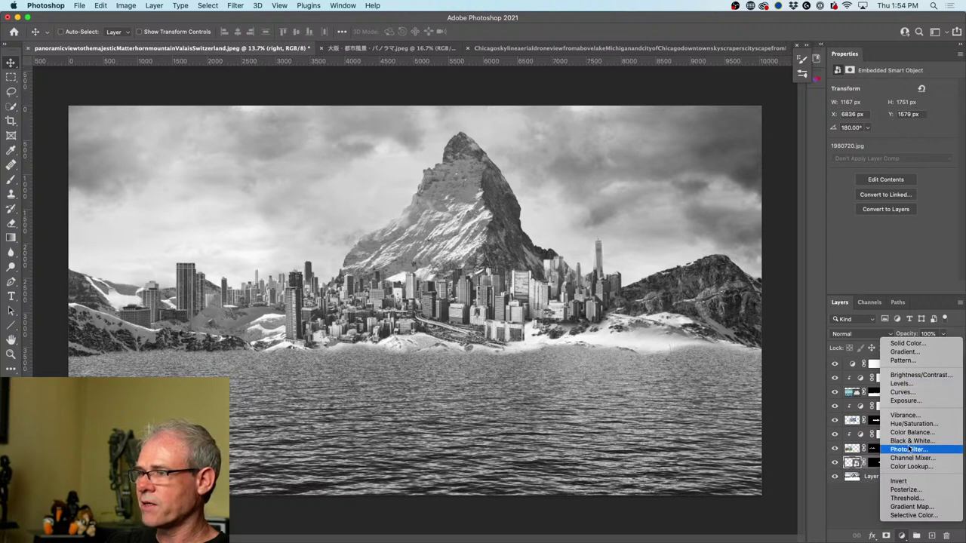
pyautogui.click(912, 393)
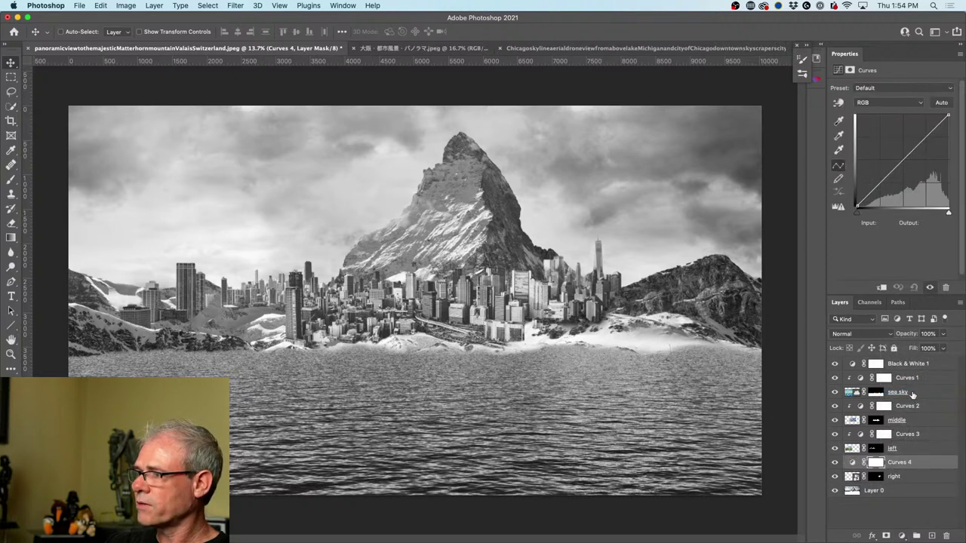
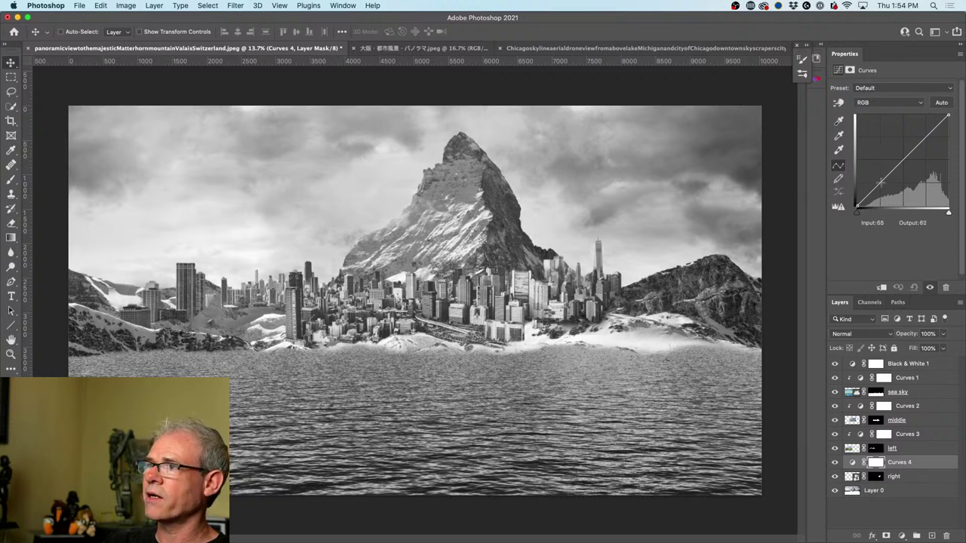
# Step: Darken the Curves 4 tone curve with two lowered points and hide the Black & White 1 layer
pyautogui.moveTo(881, 181); pyautogui.dragTo(884, 181)
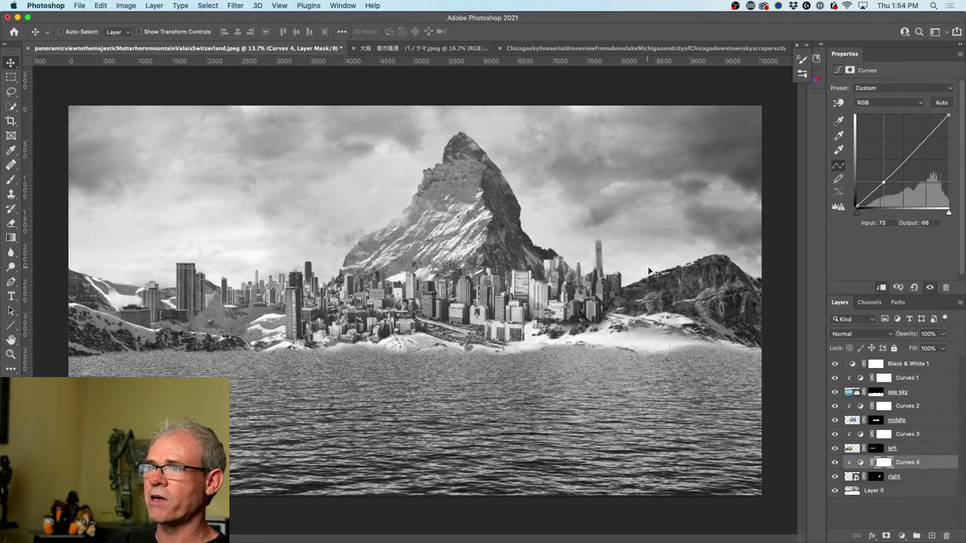
pyautogui.moveTo(925, 139); pyautogui.dragTo(926, 134)
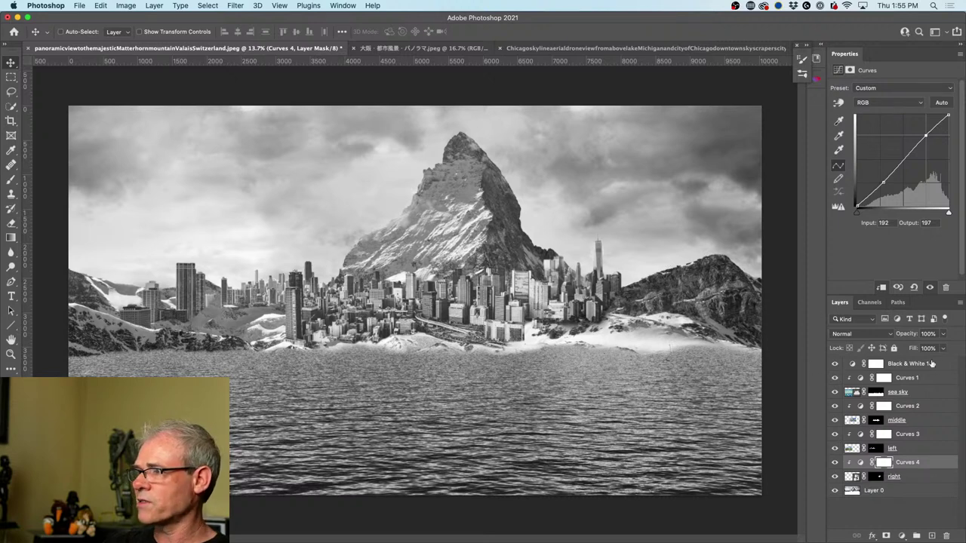
pyautogui.click(834, 364)
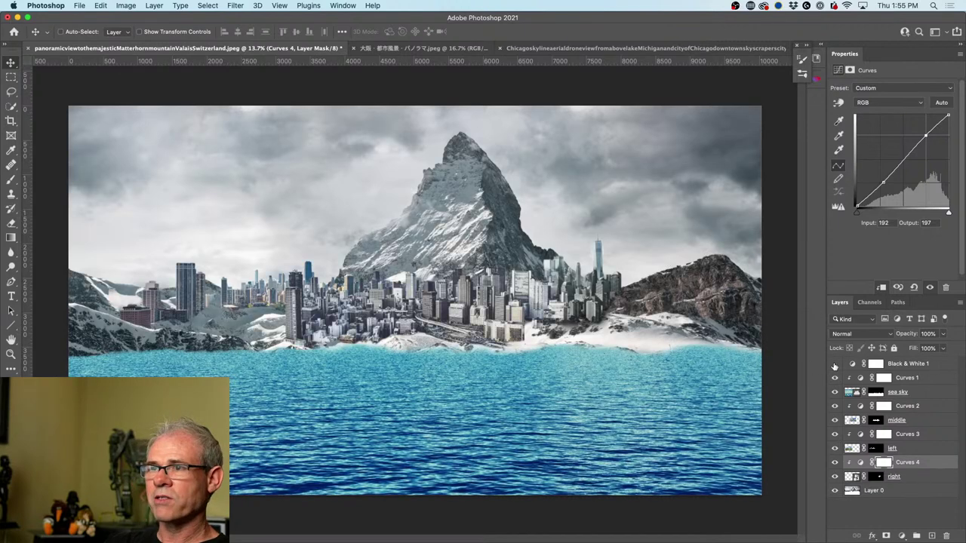
# Step: Compare the composite in black-and-white and colour, leave it in colour, and select the sea sky layer
pyautogui.click(835, 364)
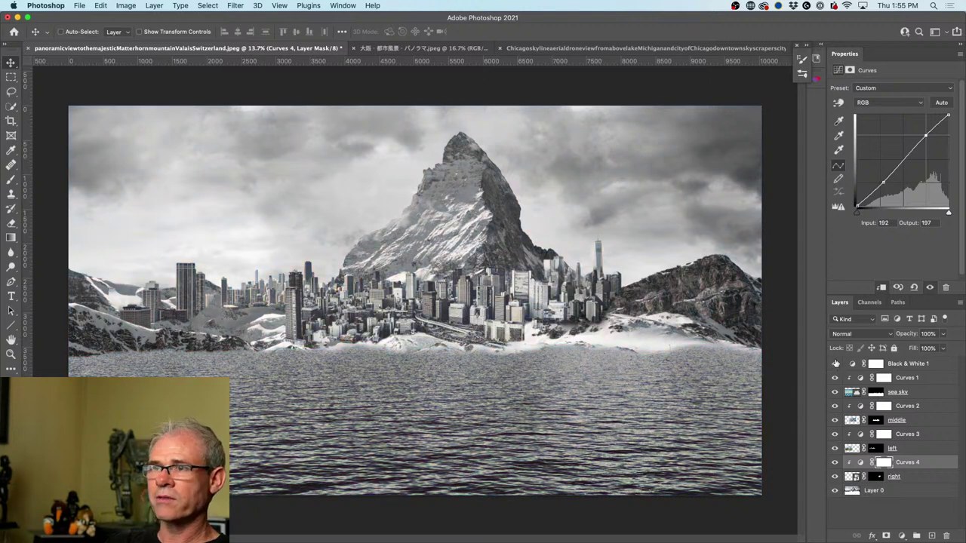
pyautogui.click(835, 364)
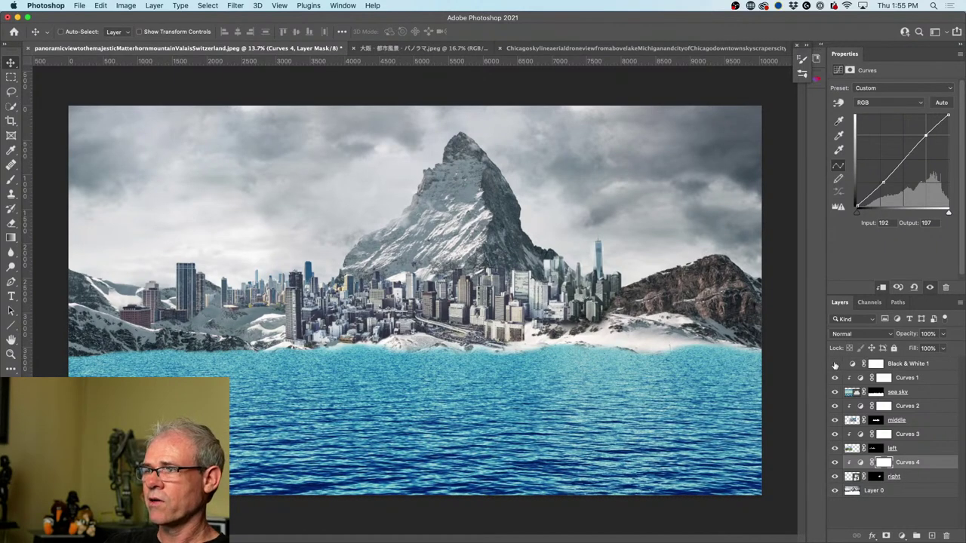
pyautogui.click(835, 363)
pyautogui.click(834, 364)
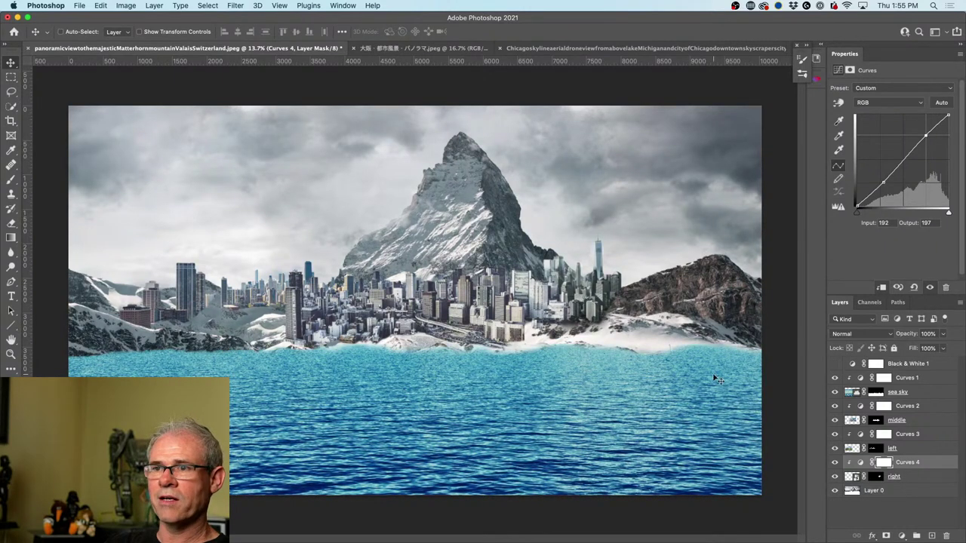
pyautogui.click(850, 393)
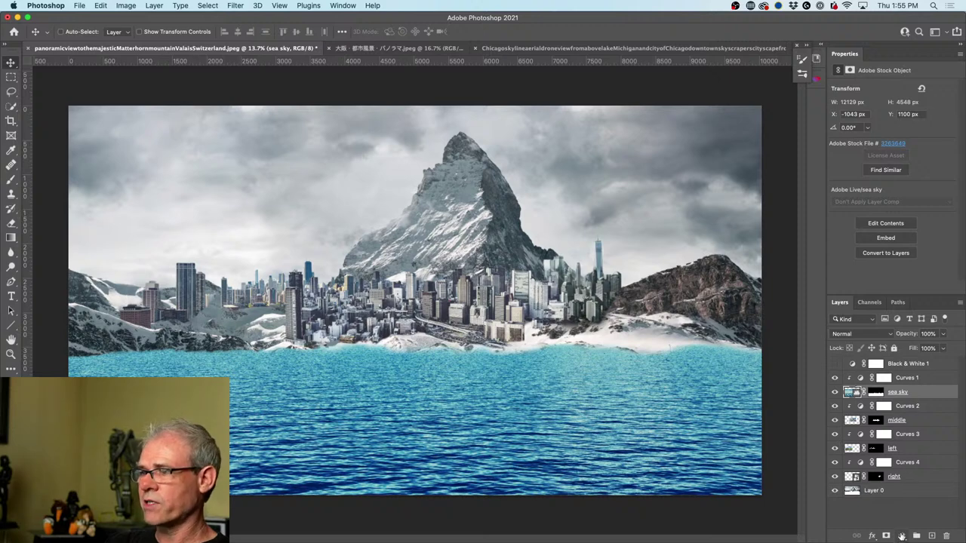
# Step: Add a Hue/Saturation adjustment above sea sky with Saturation lowered to about -69
pyautogui.click(903, 535)
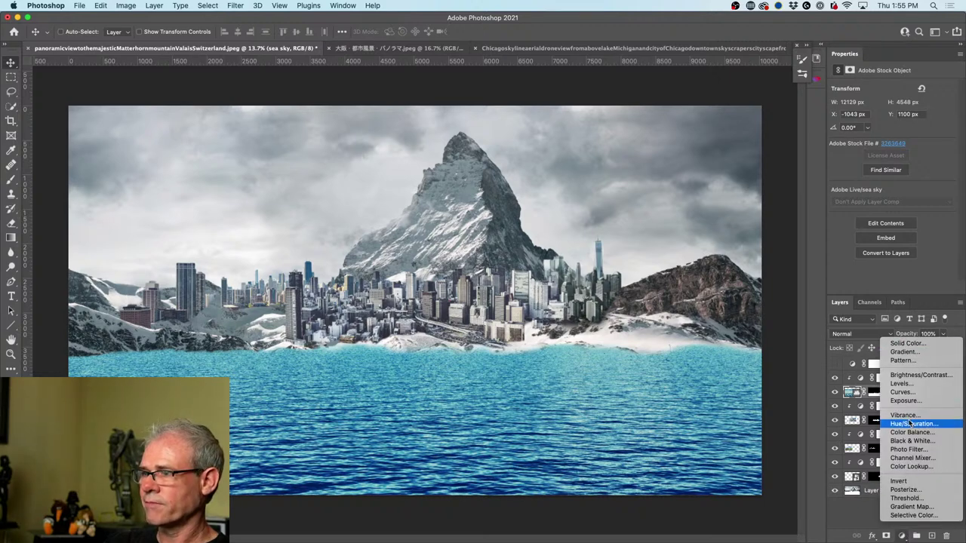
pyautogui.click(911, 423)
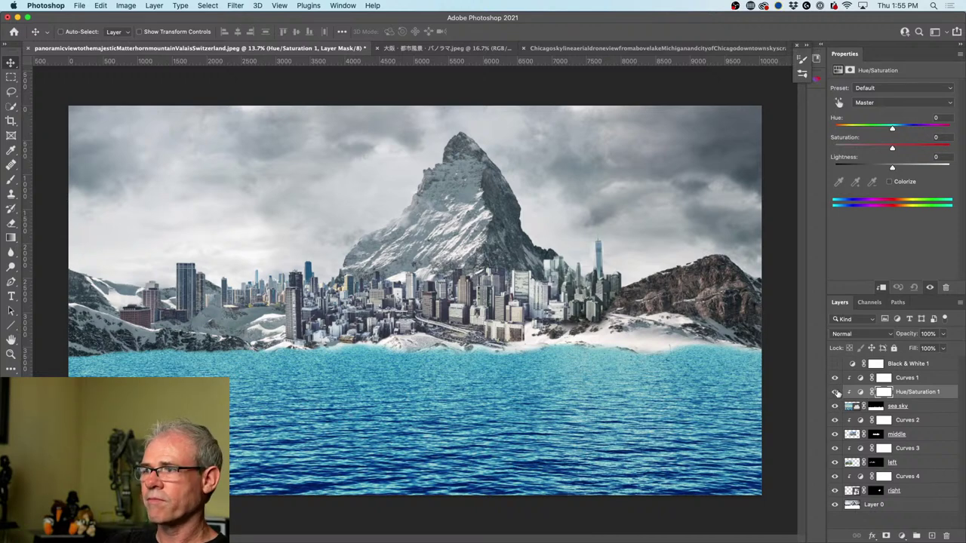
pyautogui.click(834, 377)
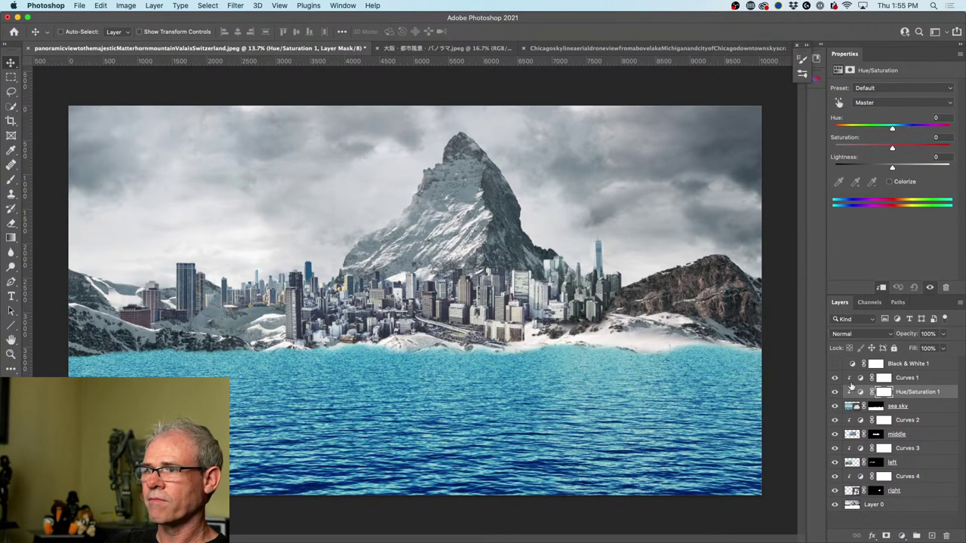
pyautogui.click(855, 392)
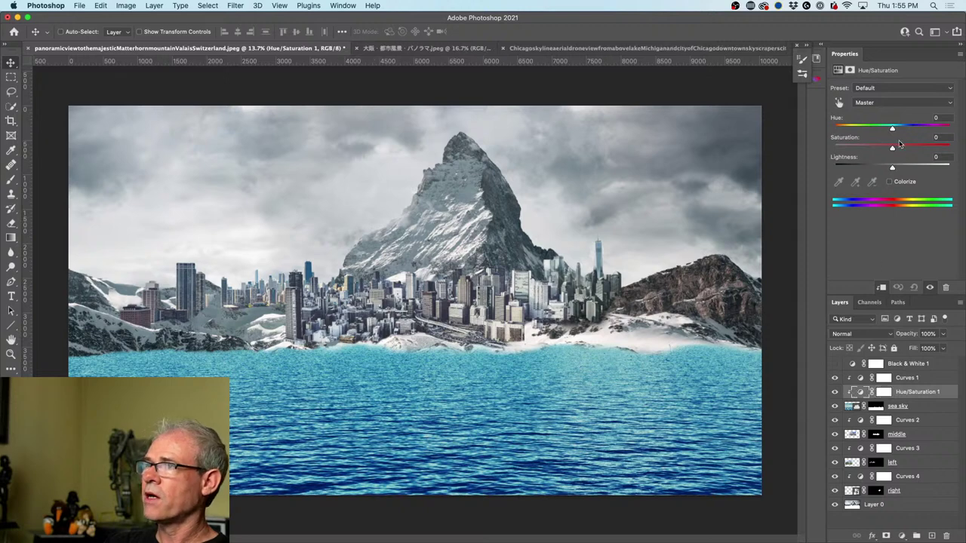
pyautogui.moveTo(893, 148); pyautogui.dragTo(855, 158)
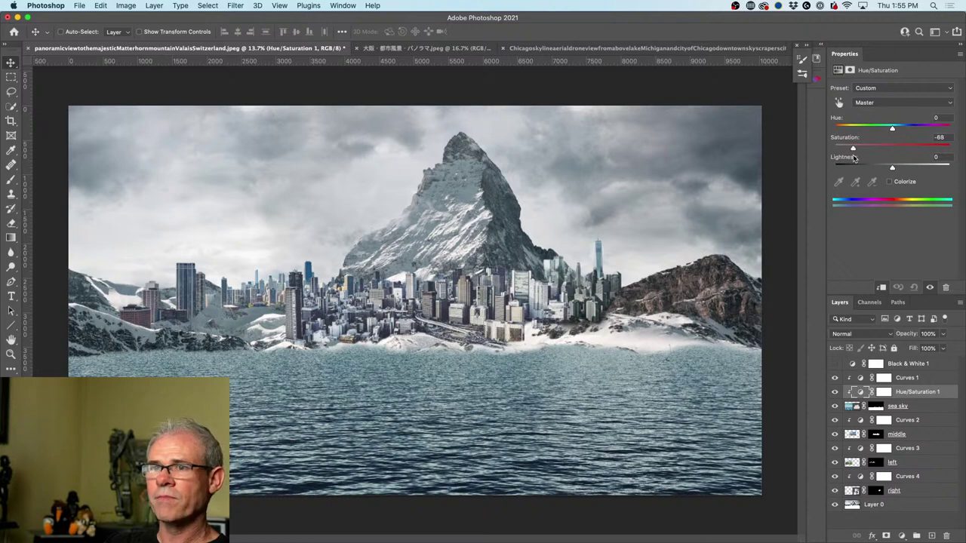
# Step: Flip the canvas view horizontally, zoom back to about 14.6%, and select the right city layer
pyautogui.scroll(-3, 536, 278)
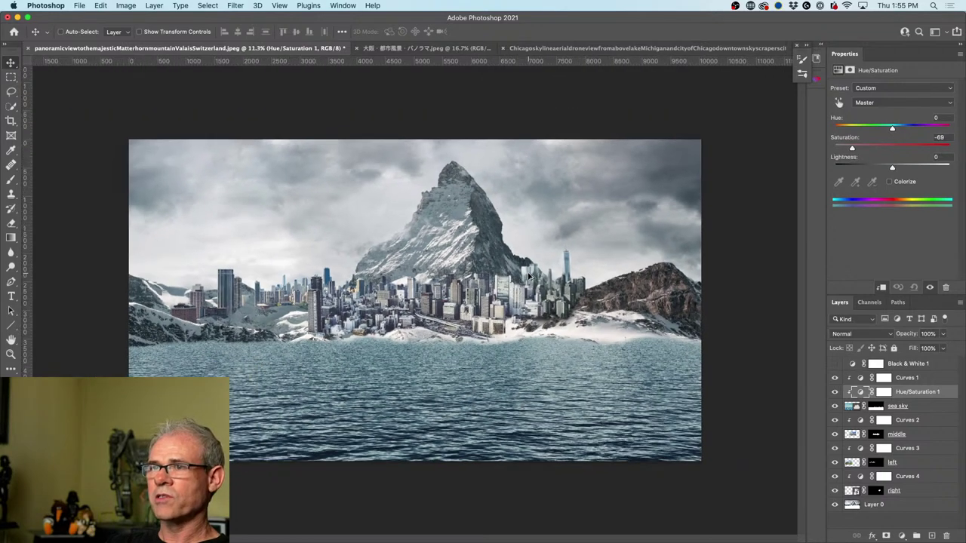
pyautogui.scroll(5, 539, 279)
pyautogui.scroll(-2, 539, 279)
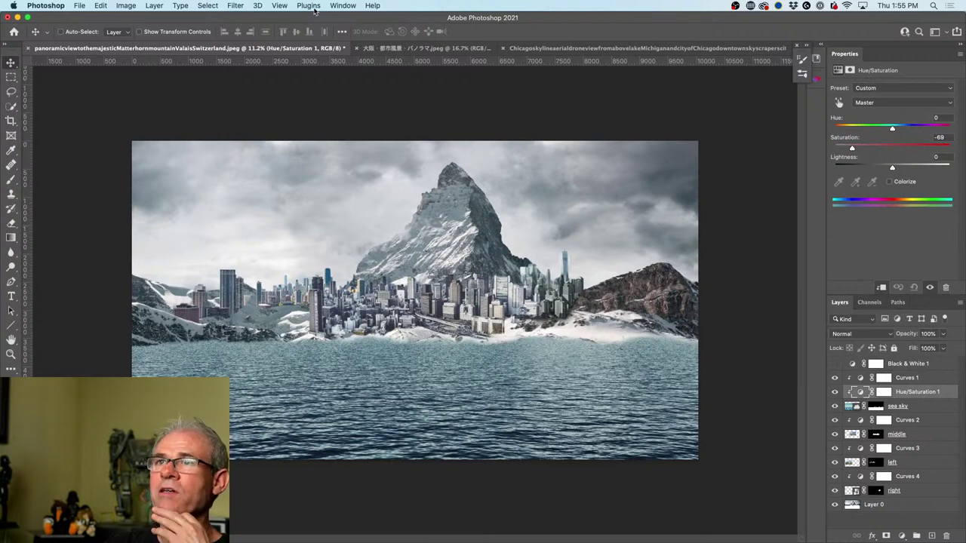
pyautogui.click(341, 5)
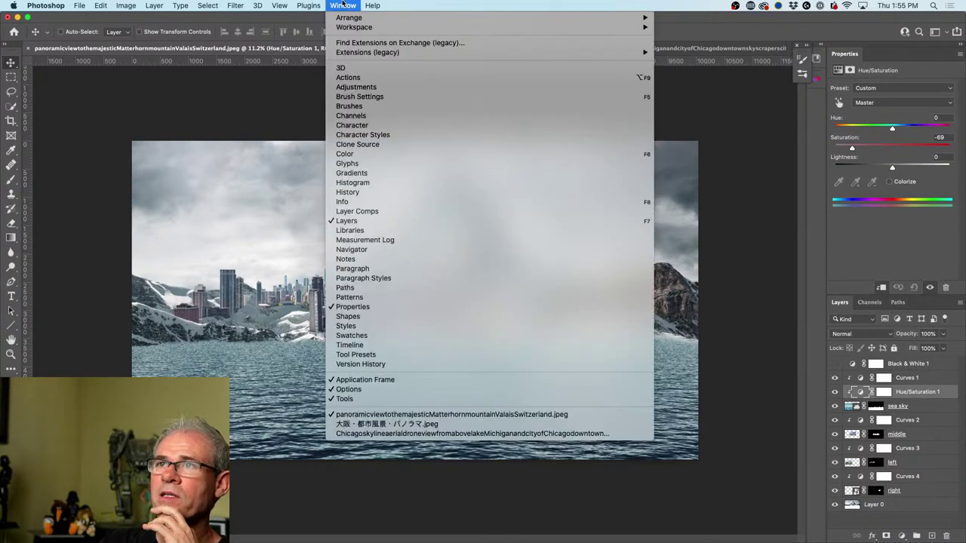
pyautogui.moveTo(279, 6)
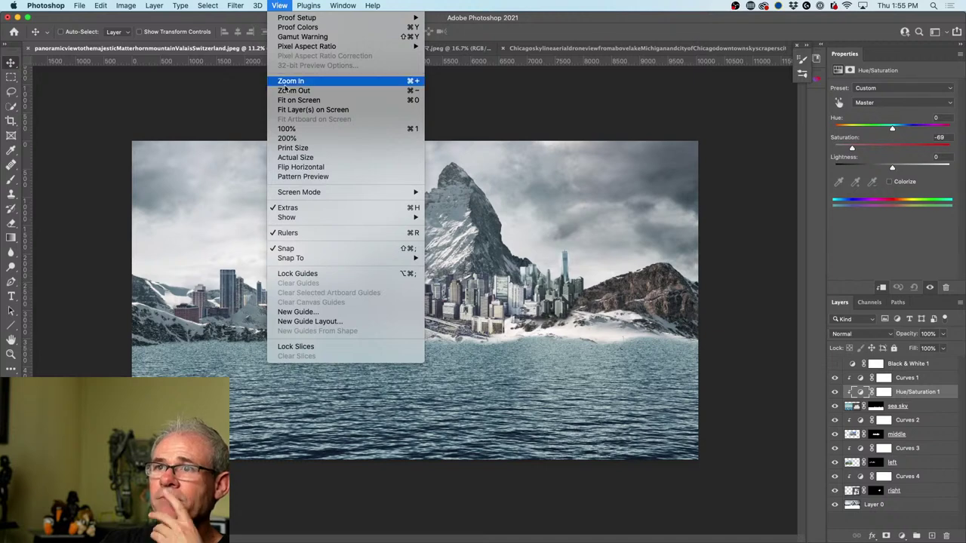
pyautogui.click(305, 167)
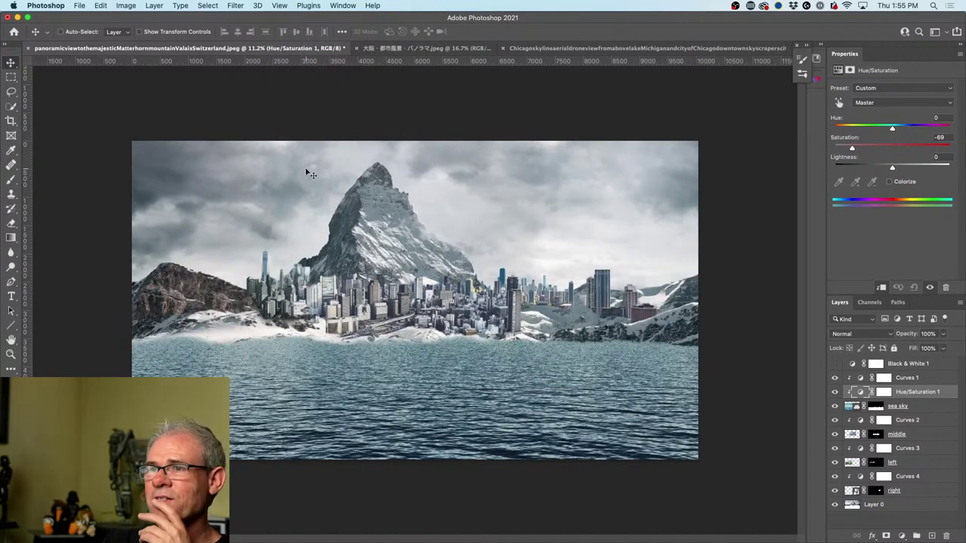
pyautogui.scroll(2, 436, 194)
pyautogui.scroll(2, 435, 194)
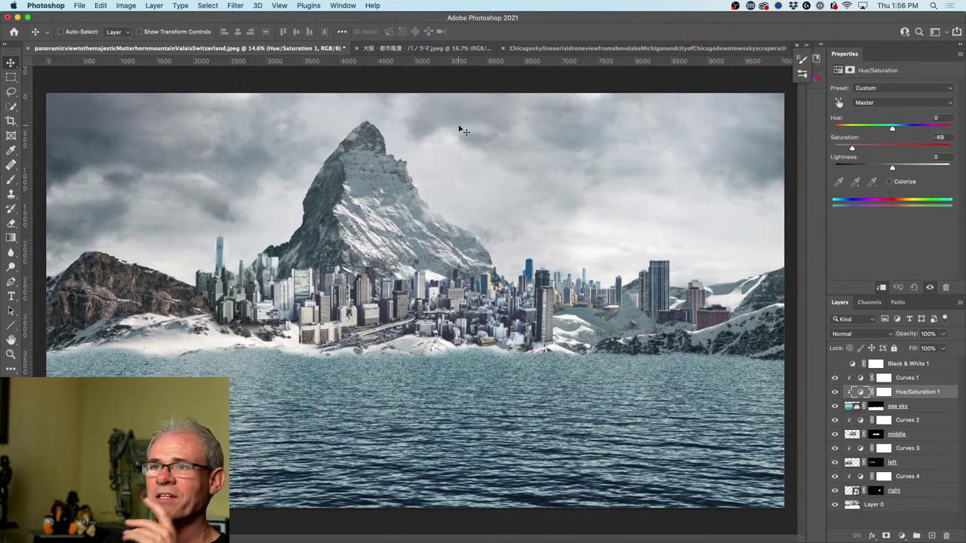
pyautogui.click(234, 294)
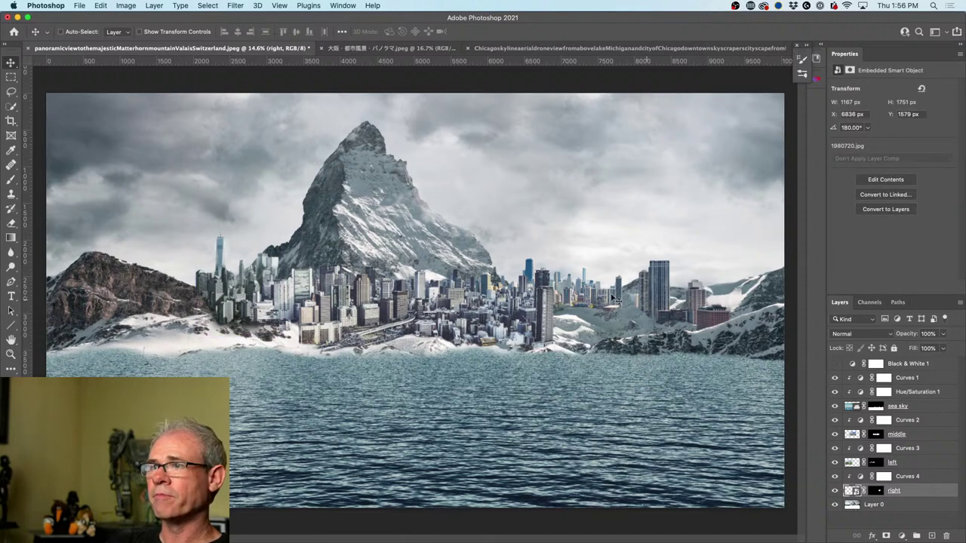
# Step: Shift the right and middle city layers horizontally with Auto-Select, then unflip the view
pyautogui.moveTo(255, 293); pyautogui.dragTo(216, 291)
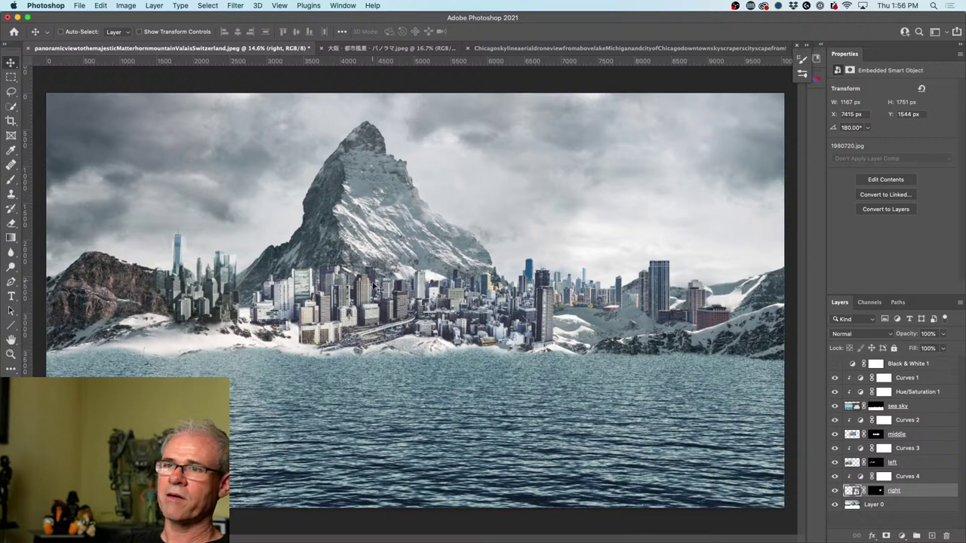
pyautogui.press('super')
pyautogui.click(349, 300)
pyautogui.moveTo(414, 301)
pyautogui.mouseDown()
pyautogui.moveTo(400, 300)
pyautogui.moveTo(413, 301)
pyautogui.mouseUp()
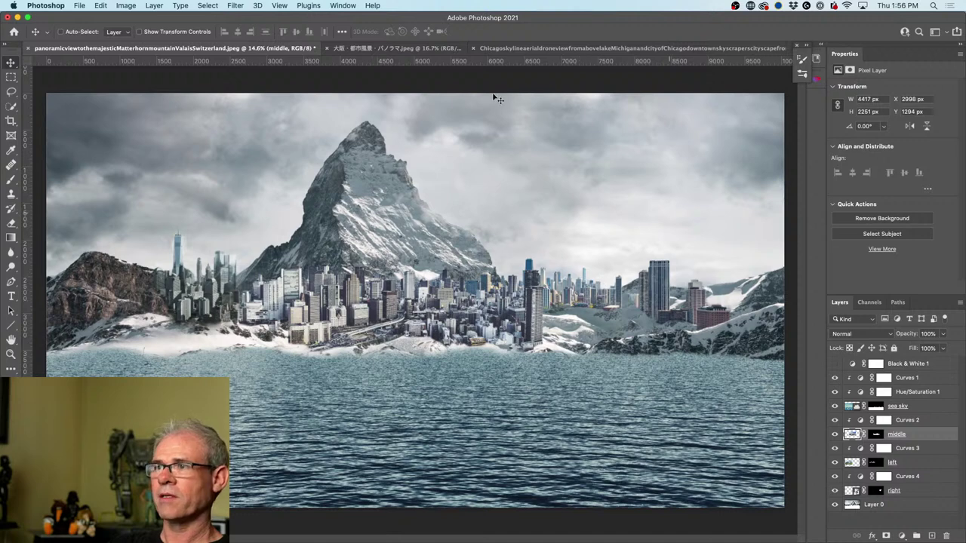
pyautogui.click(280, 6)
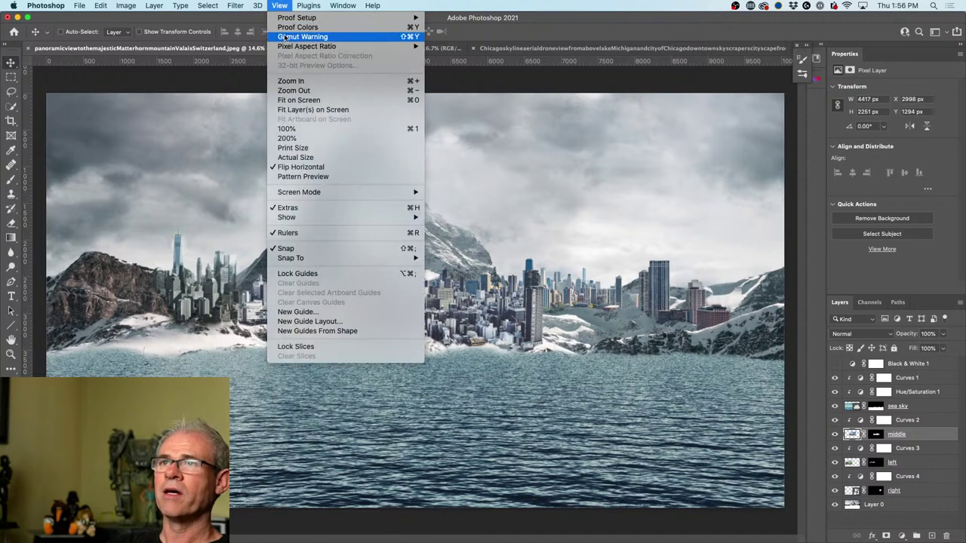
pyautogui.click(285, 169)
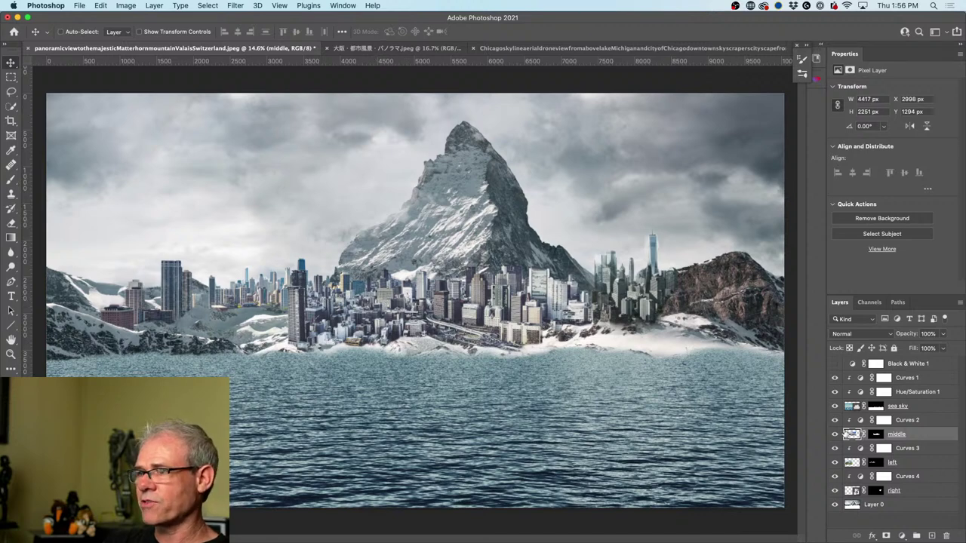
pyautogui.click(835, 435)
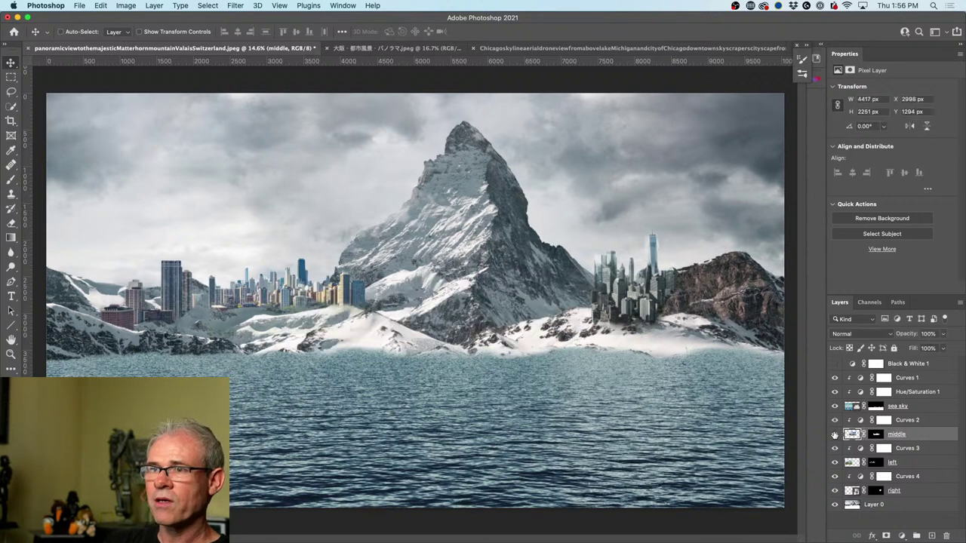
pyautogui.click(834, 435)
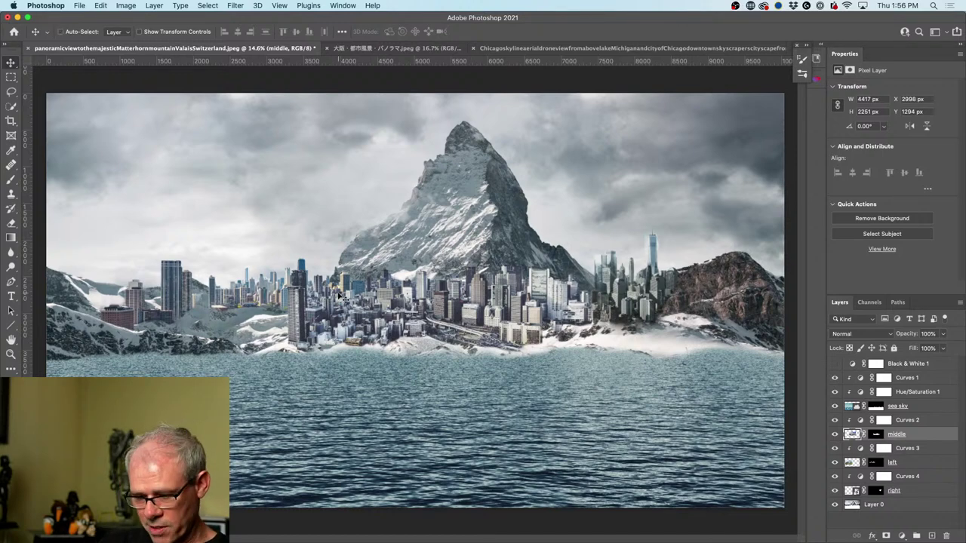
pyautogui.click(124, 6)
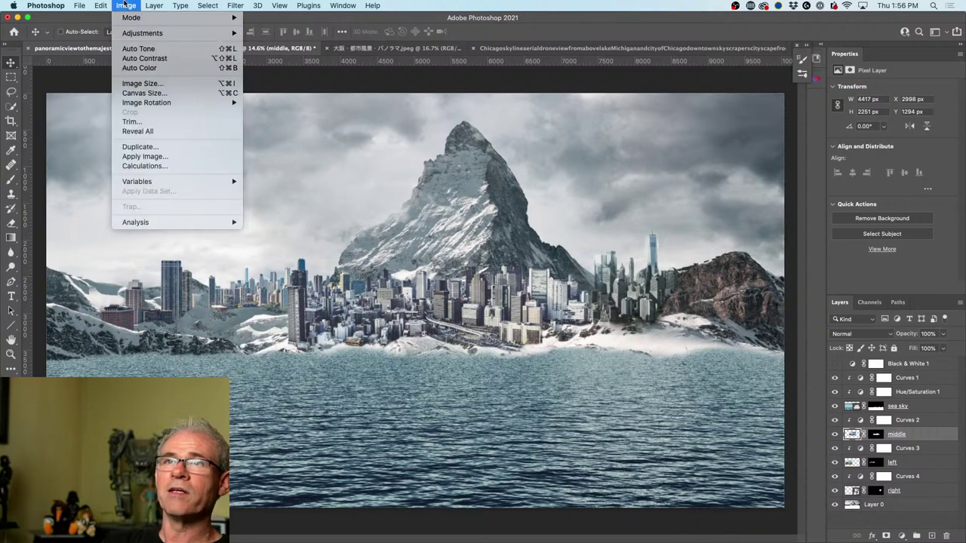
pyautogui.moveTo(98, 5)
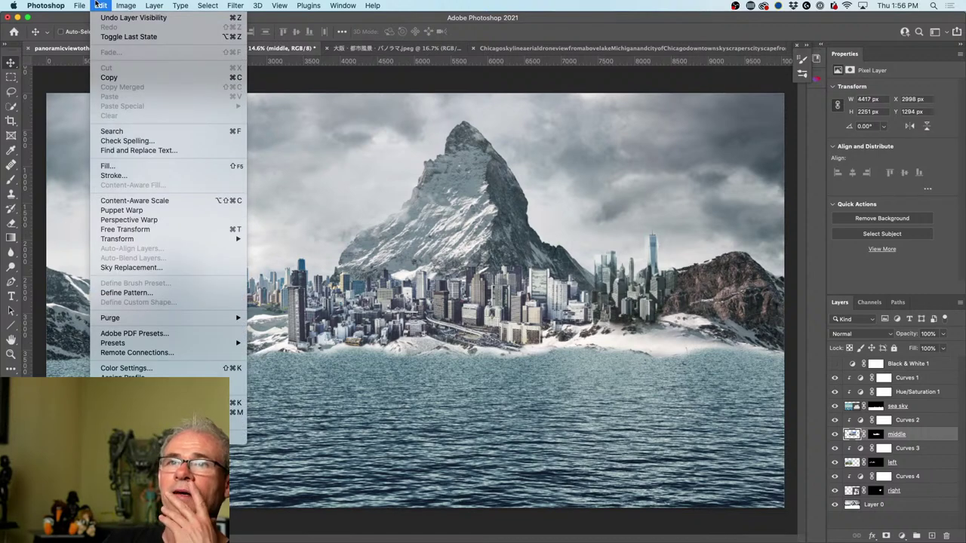
pyautogui.click(138, 221)
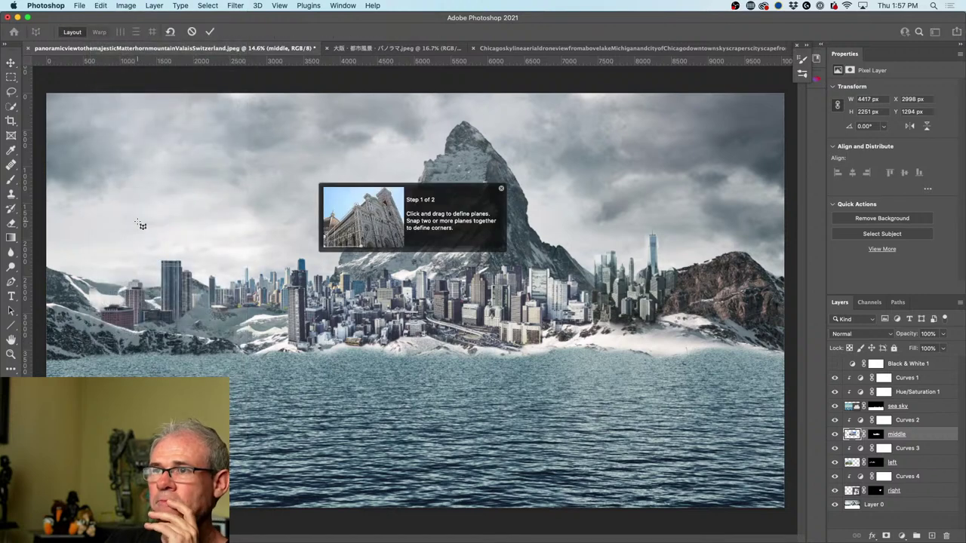
pyautogui.click(502, 188)
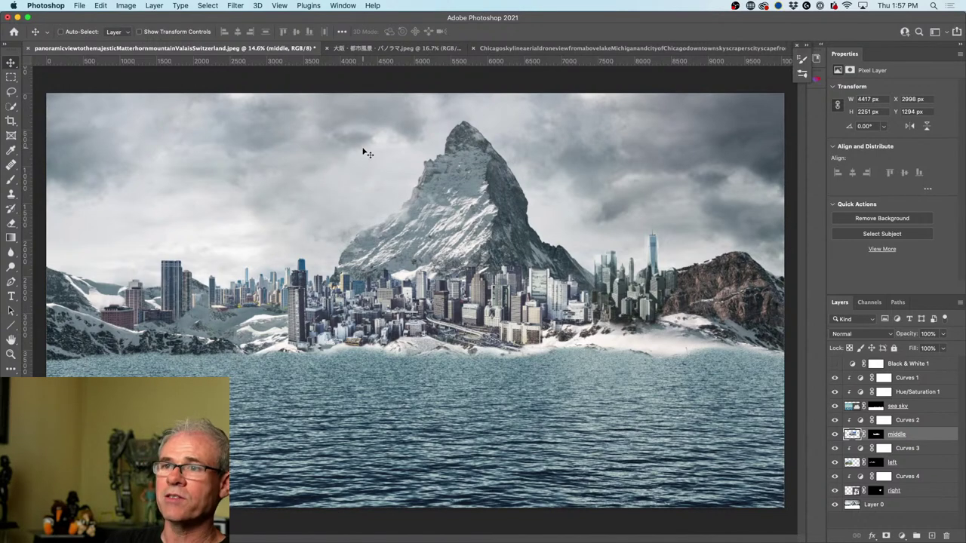
# Step: Apply a perspective transform narrowing the middle city layer's top, commit it, and zoom to check
pyautogui.press('super+t')
pyautogui.rightClick(421, 264)
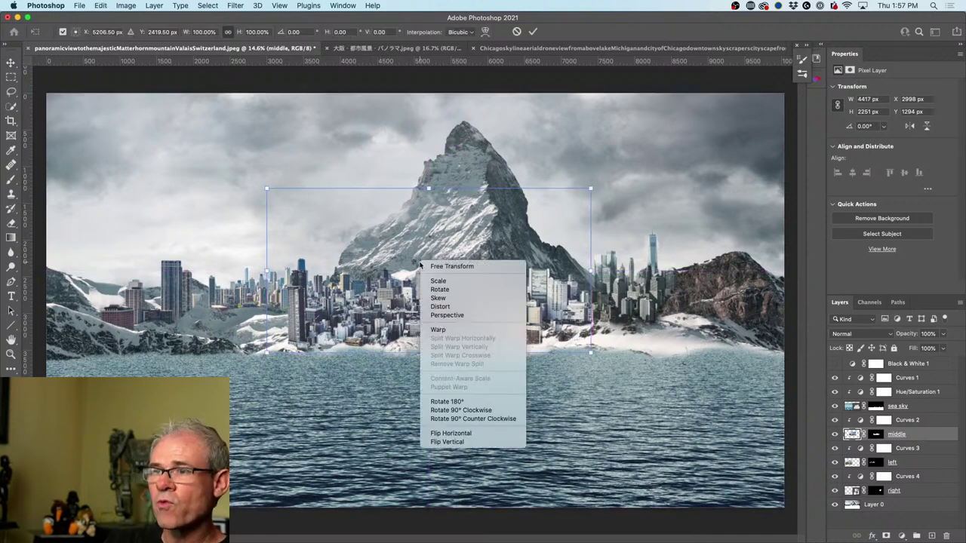
pyautogui.click(469, 314)
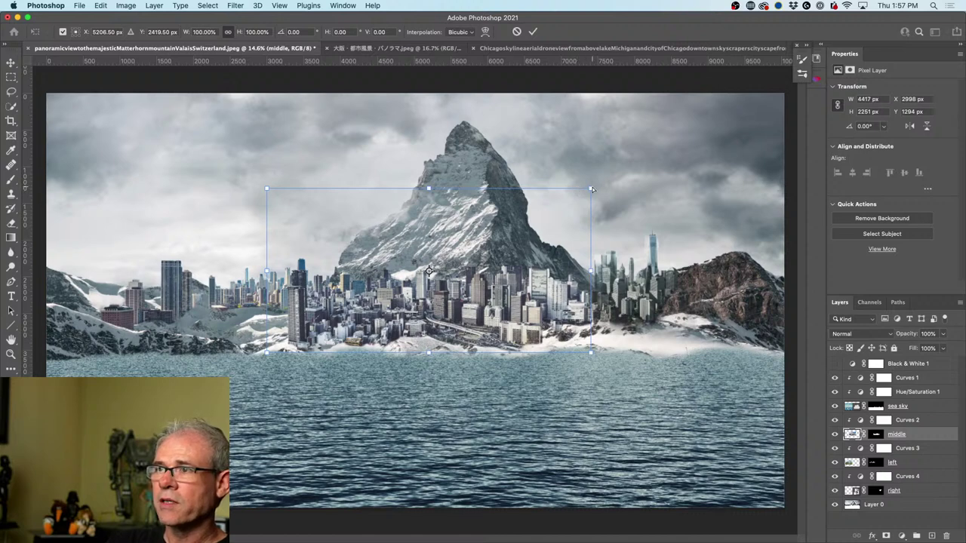
pyautogui.moveTo(593, 187); pyautogui.dragTo(588, 190)
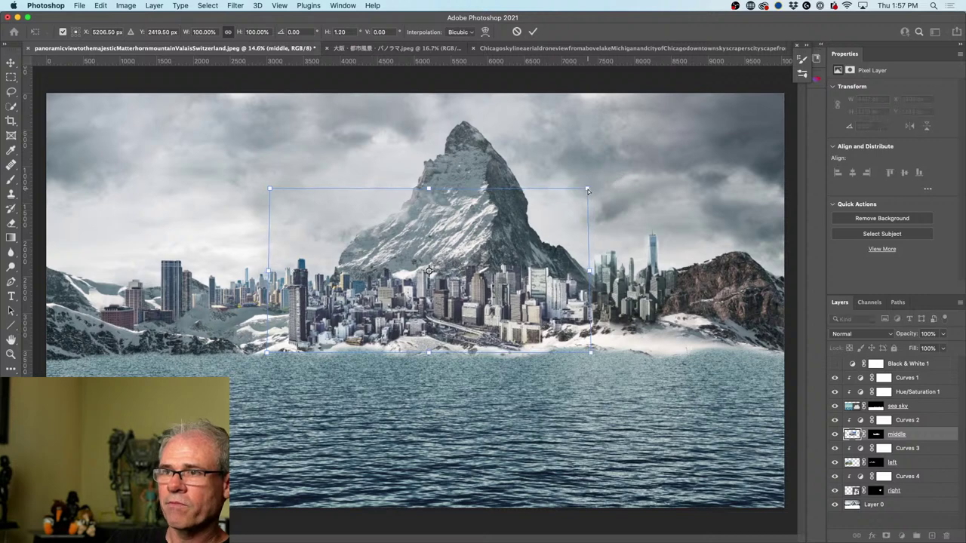
pyautogui.press('Return')
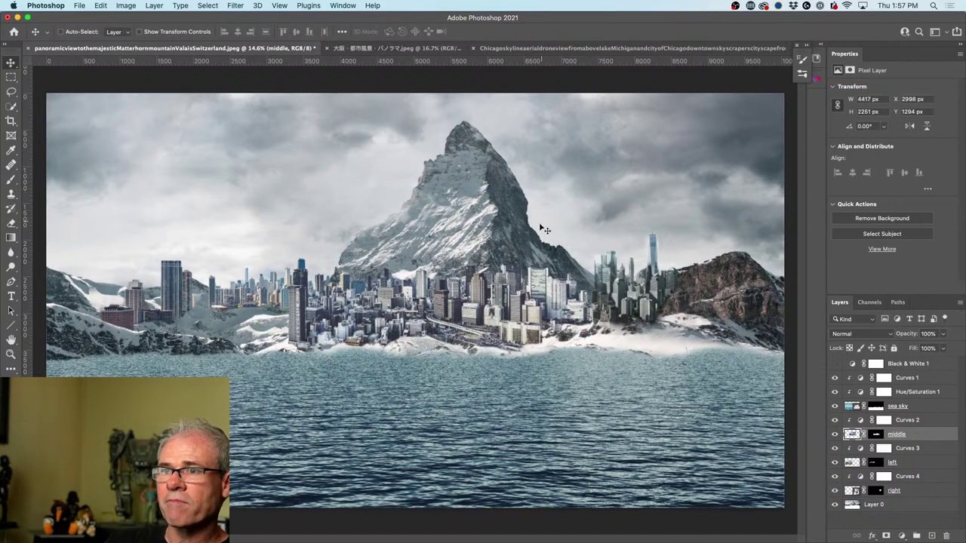
pyautogui.scroll(-3, 559, 297)
pyautogui.scroll(2, 559, 297)
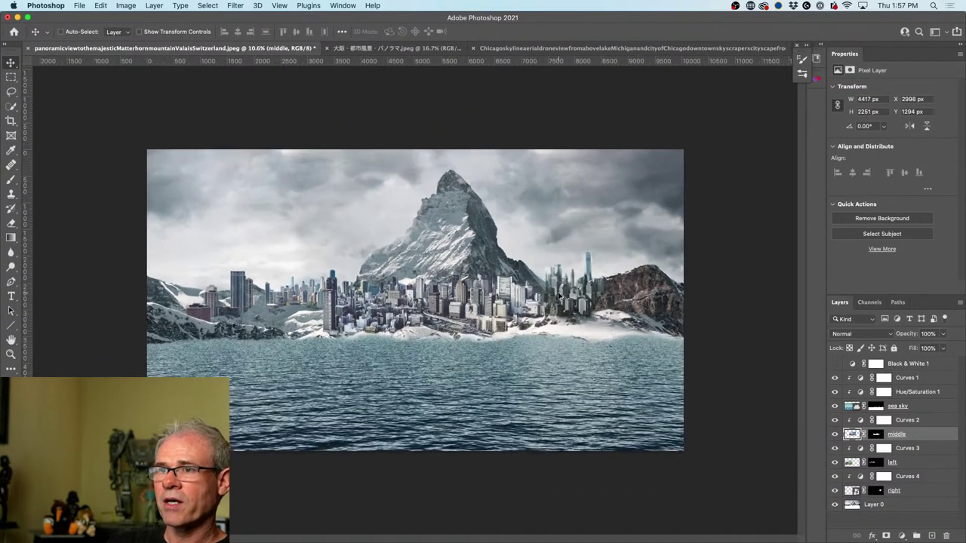
pyautogui.scroll(2, 558, 297)
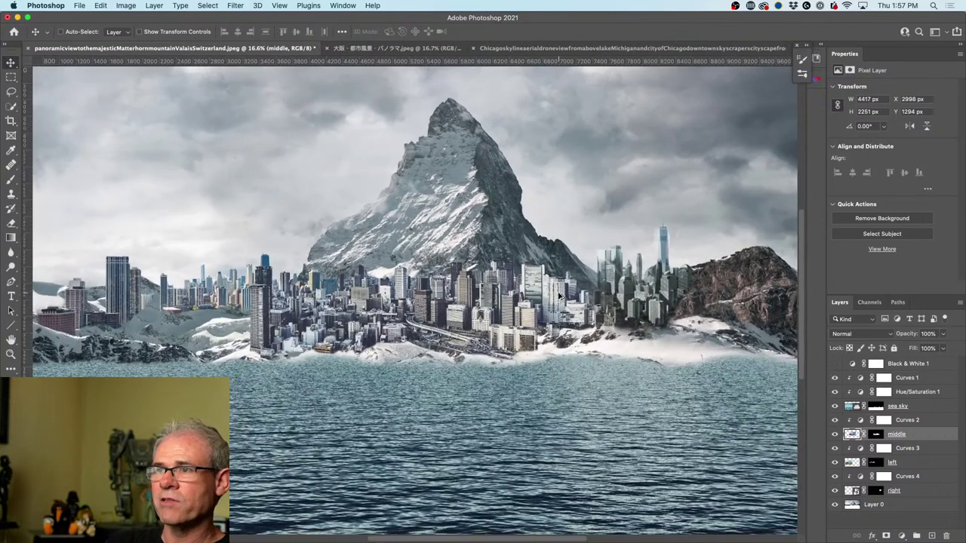
pyautogui.scroll(-1, 558, 297)
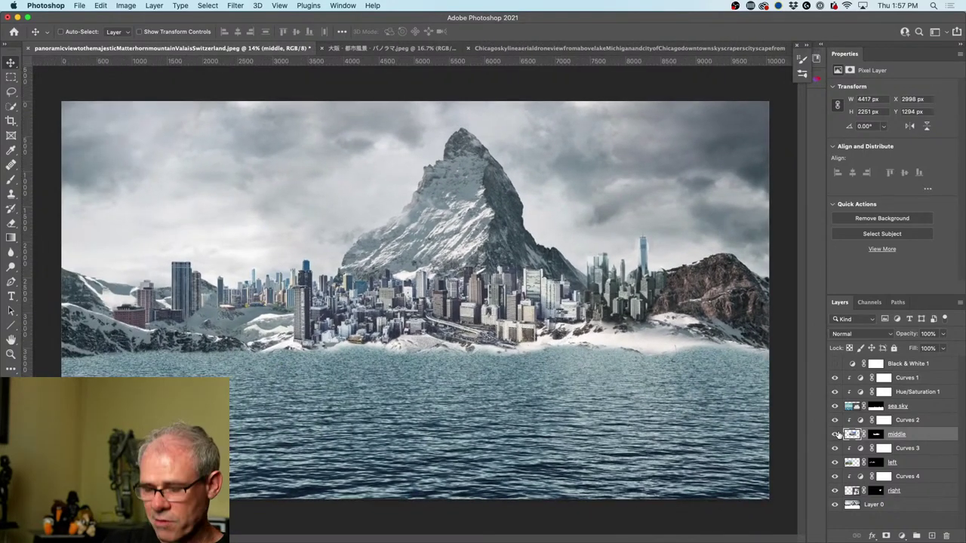
pyautogui.click(101, 5)
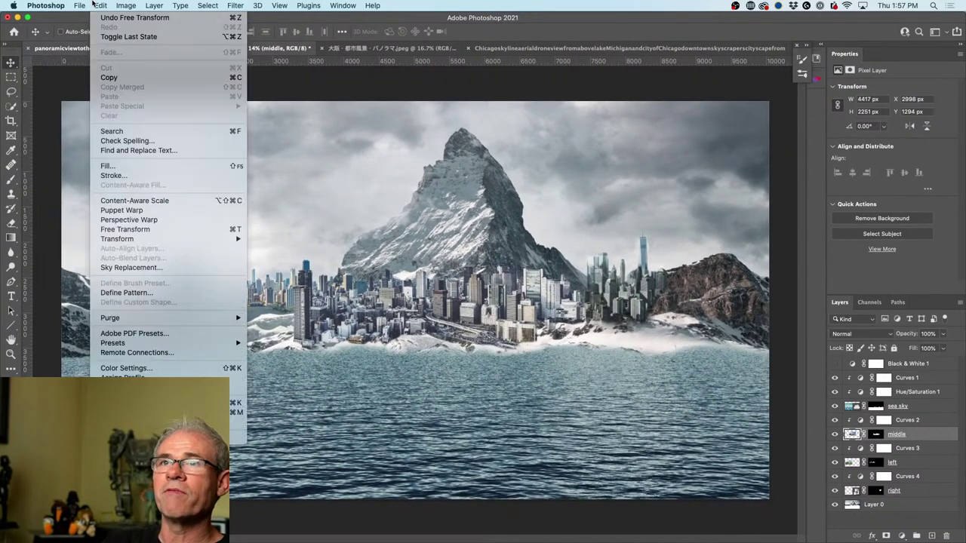
pyautogui.moveTo(87, 4)
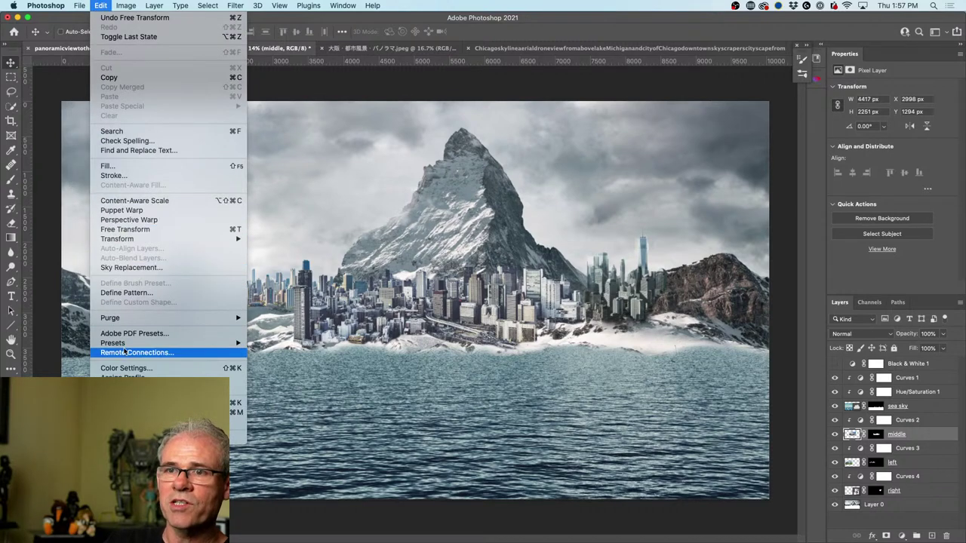
pyautogui.click(151, 219)
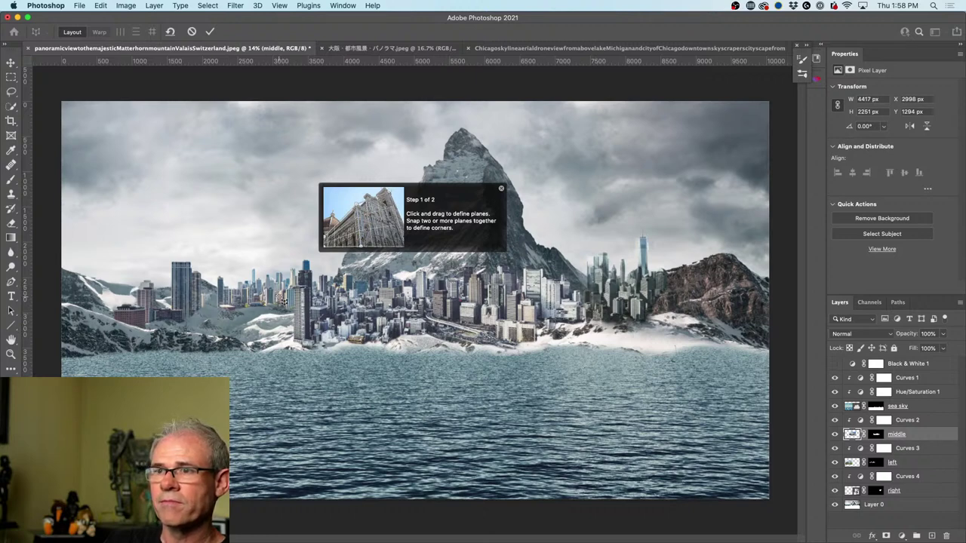
pyautogui.moveTo(279, 347); pyautogui.dragTo(419, 426)
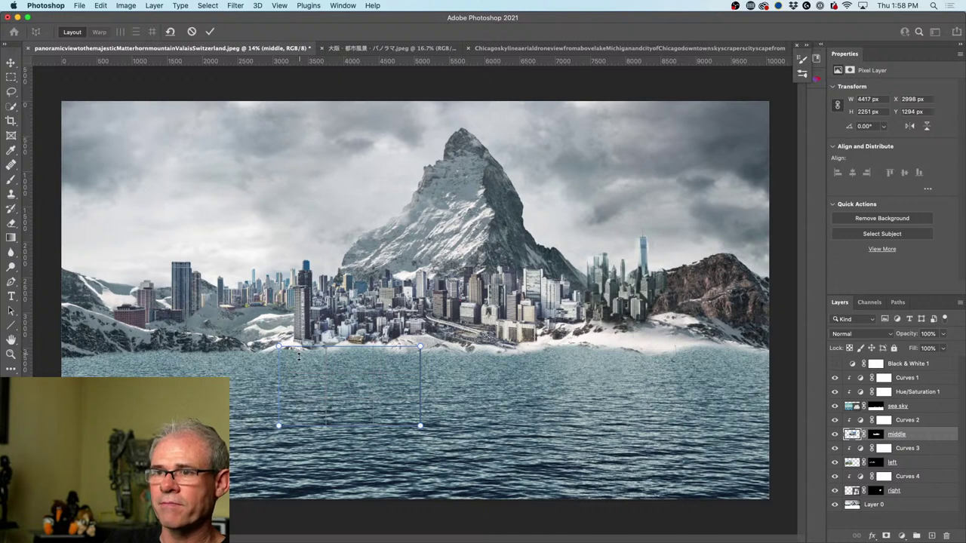
pyautogui.moveTo(298, 360); pyautogui.dragTo(311, 280)
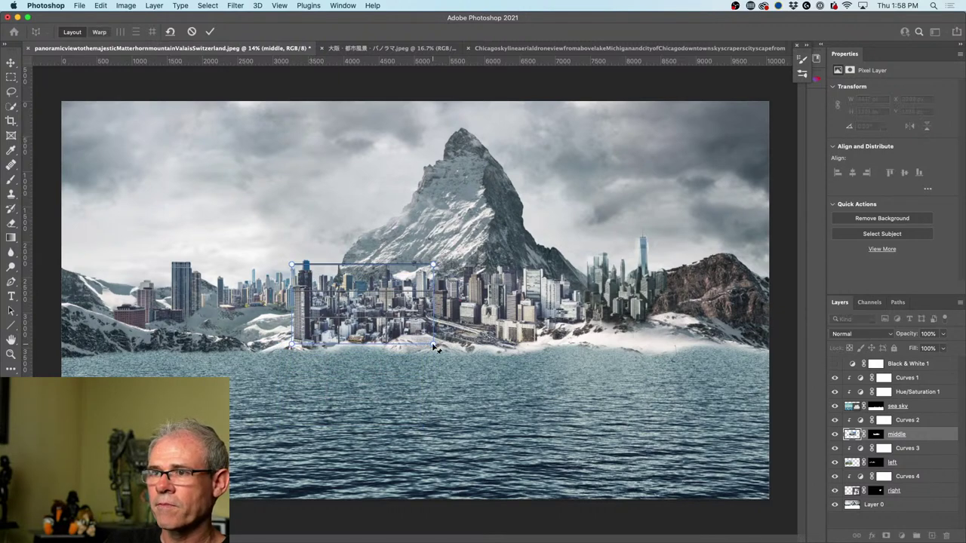
pyautogui.moveTo(433, 346); pyautogui.dragTo(549, 343)
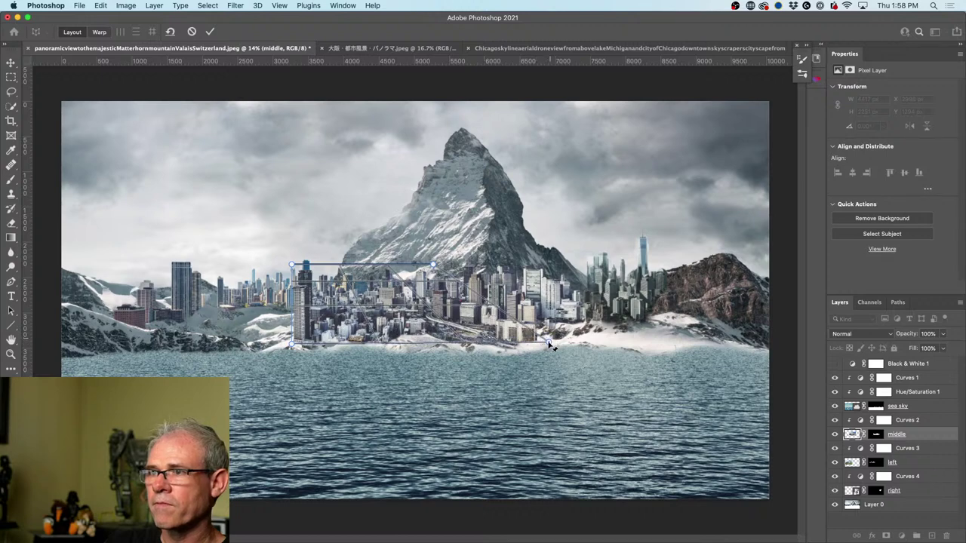
pyautogui.moveTo(435, 267); pyautogui.dragTo(551, 293)
pyautogui.moveTo(292, 266); pyautogui.dragTo(538, 289)
pyautogui.moveTo(549, 254); pyautogui.dragTo(541, 259)
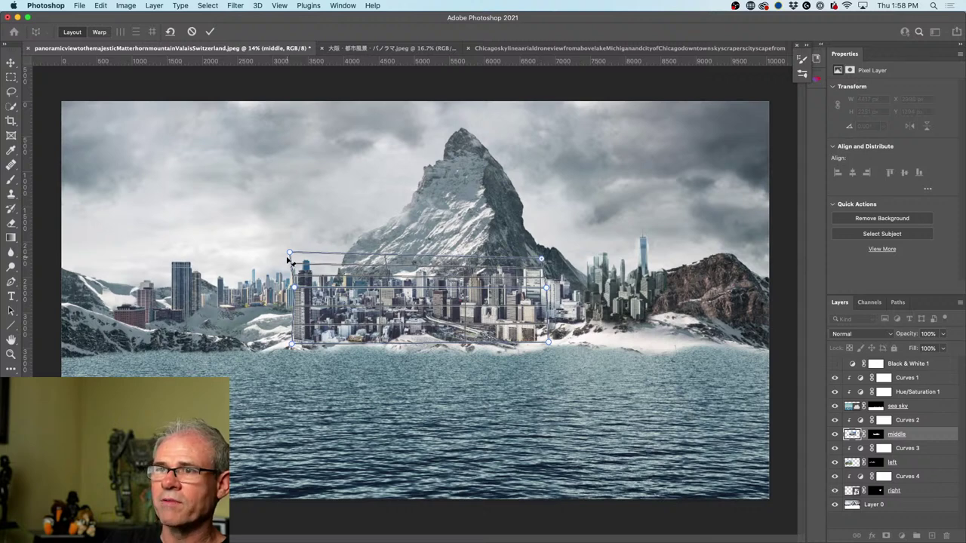
pyautogui.moveTo(291, 254); pyautogui.dragTo(300, 259)
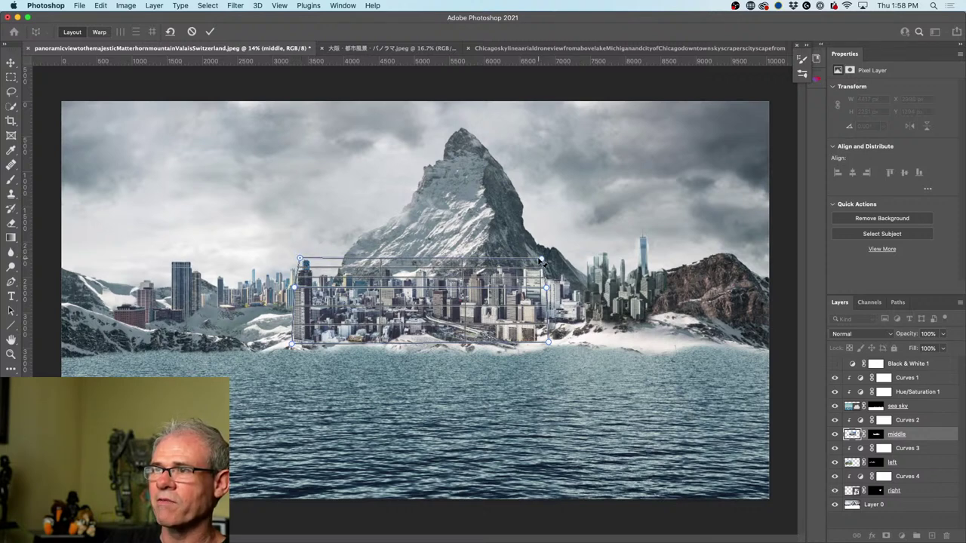
pyautogui.moveTo(542, 260); pyautogui.dragTo(538, 261)
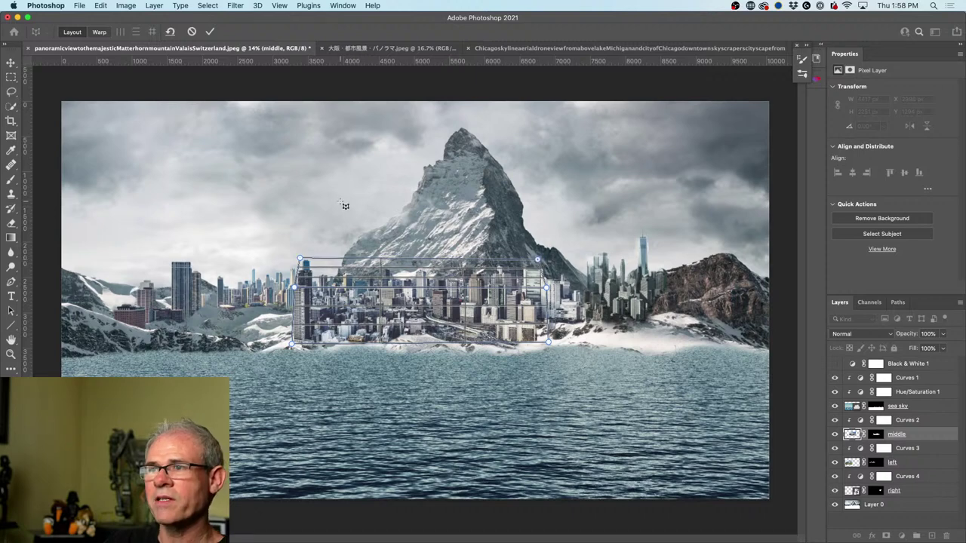
pyautogui.click(94, 32)
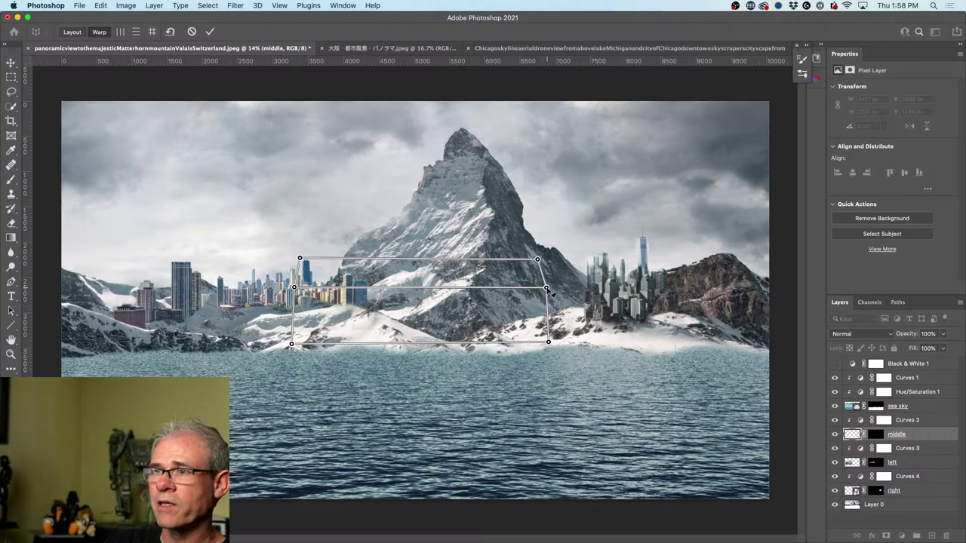
pyautogui.moveTo(547, 289); pyautogui.dragTo(543, 284)
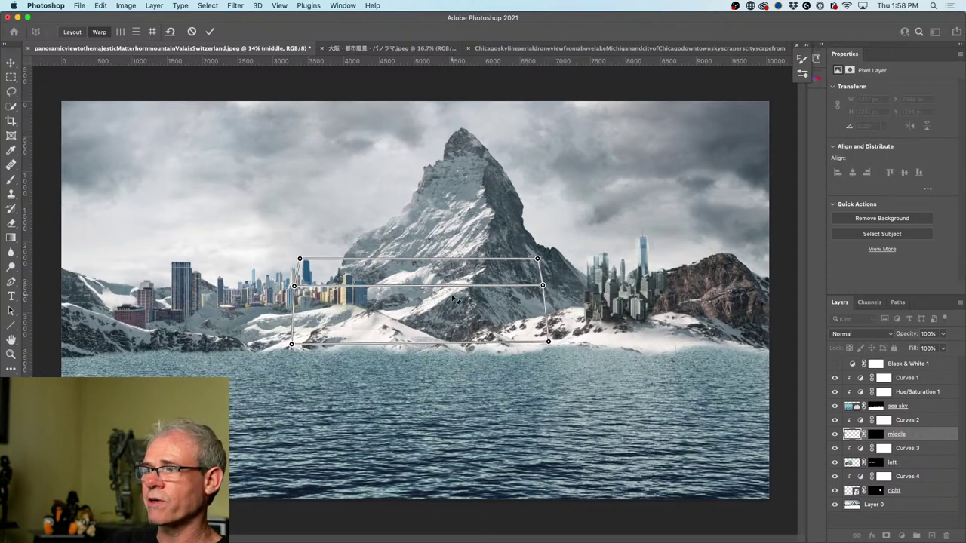
pyautogui.click(171, 32)
pyautogui.press('Return')
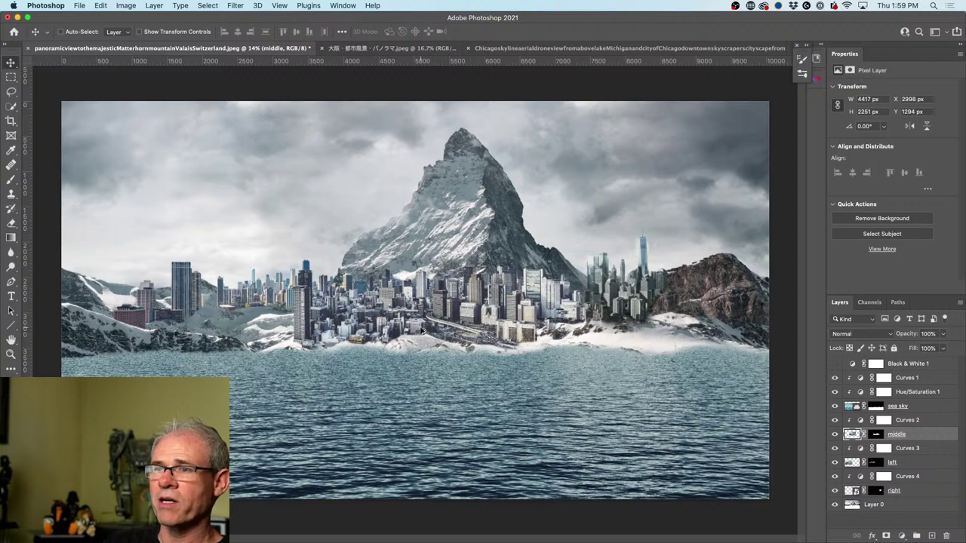
# Step: Scale the middle city layer down from its top edge to about 4417 × 2141 px and commit
pyautogui.scroll(2, 422, 329)
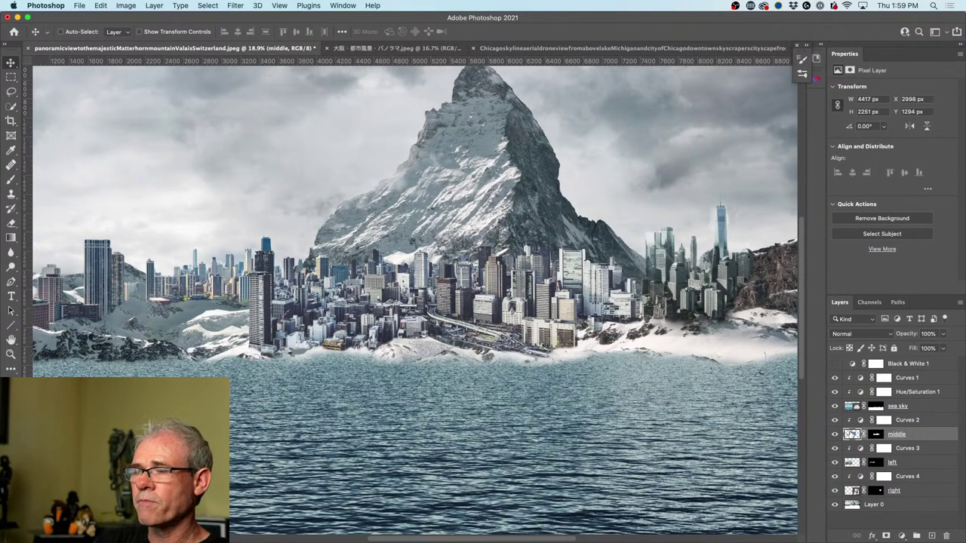
pyautogui.press('super+t')
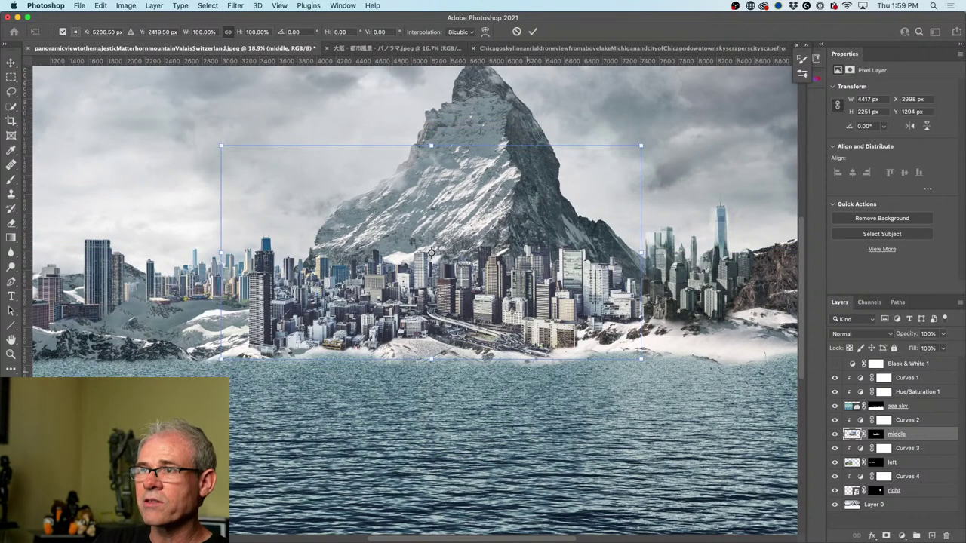
pyautogui.rightClick(412, 271)
pyautogui.click(474, 288)
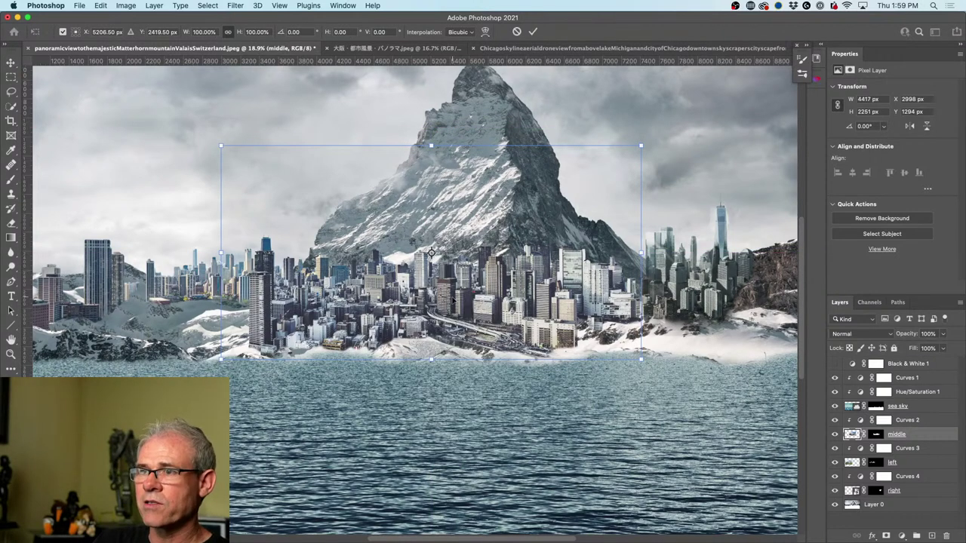
pyautogui.rightClick(451, 297)
pyautogui.click(470, 316)
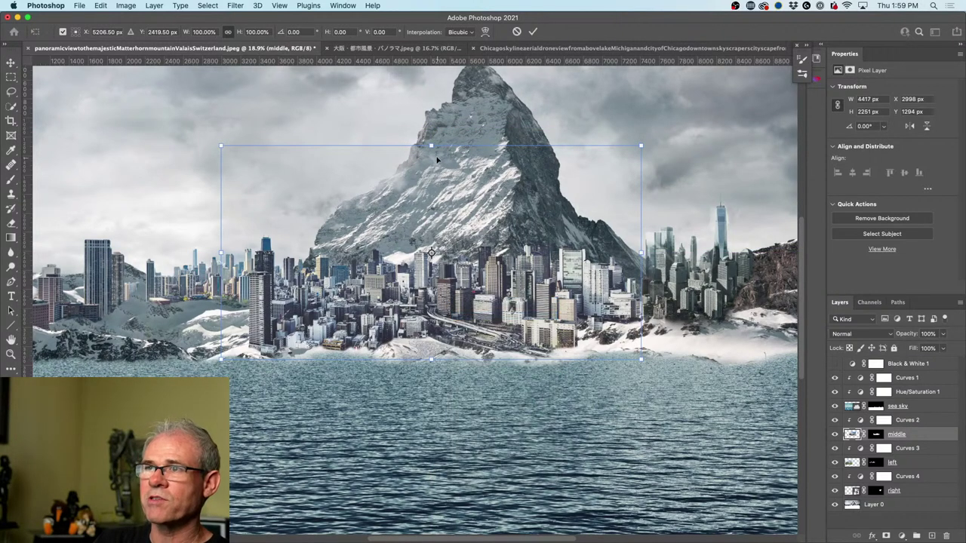
pyautogui.moveTo(431, 144); pyautogui.dragTo(430, 156)
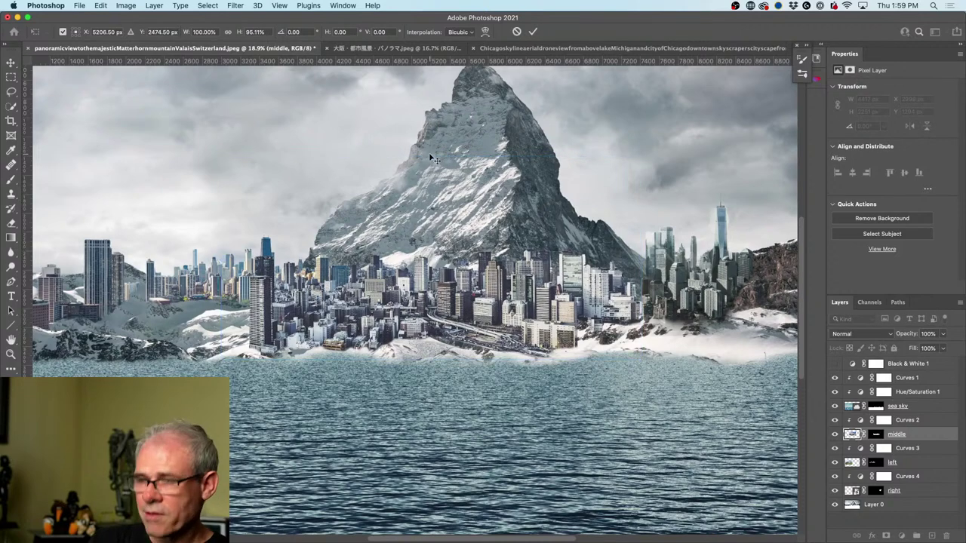
pyautogui.press('Return')
pyautogui.scroll(-1, 422, 169)
pyautogui.scroll(-4, 422, 169)
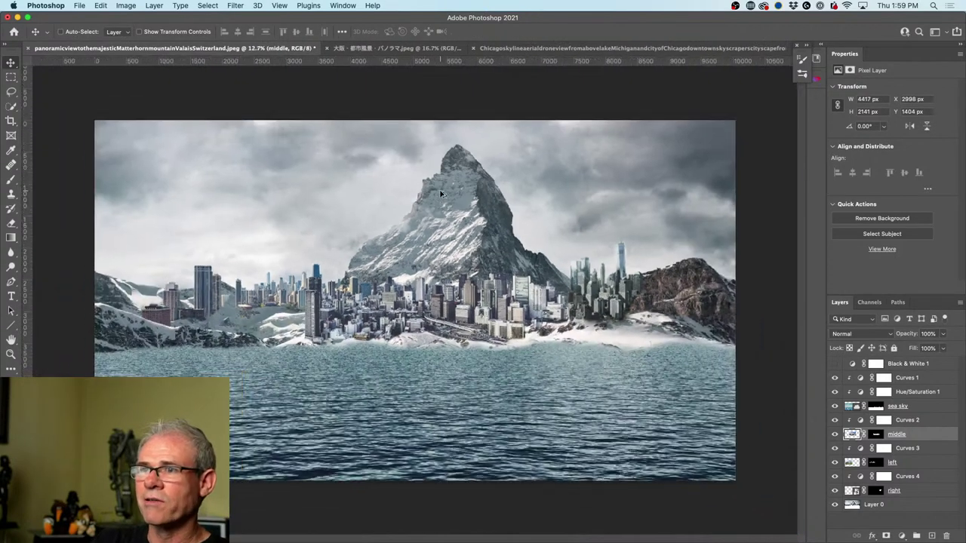
pyautogui.scroll(-1, 438, 224)
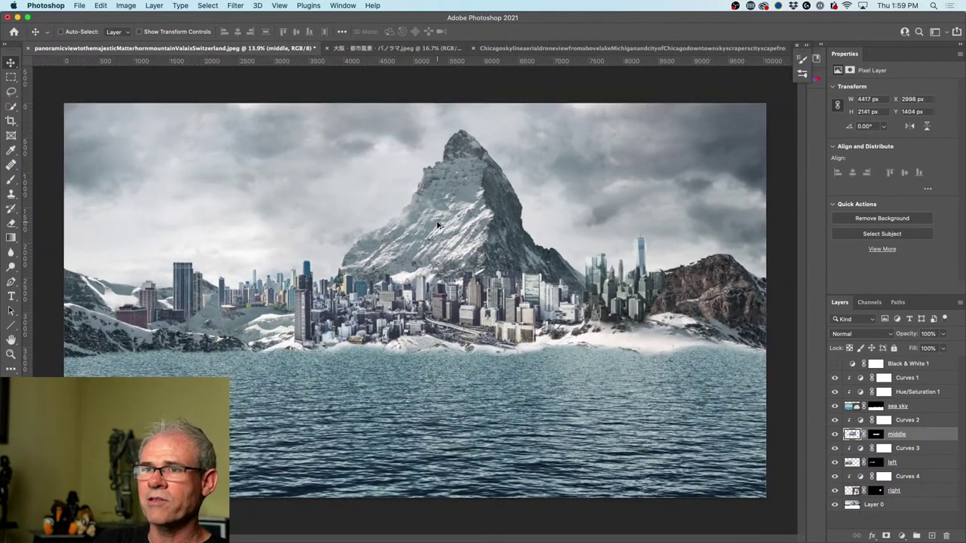
pyautogui.scroll(-1, 437, 224)
pyautogui.scroll(3, 438, 224)
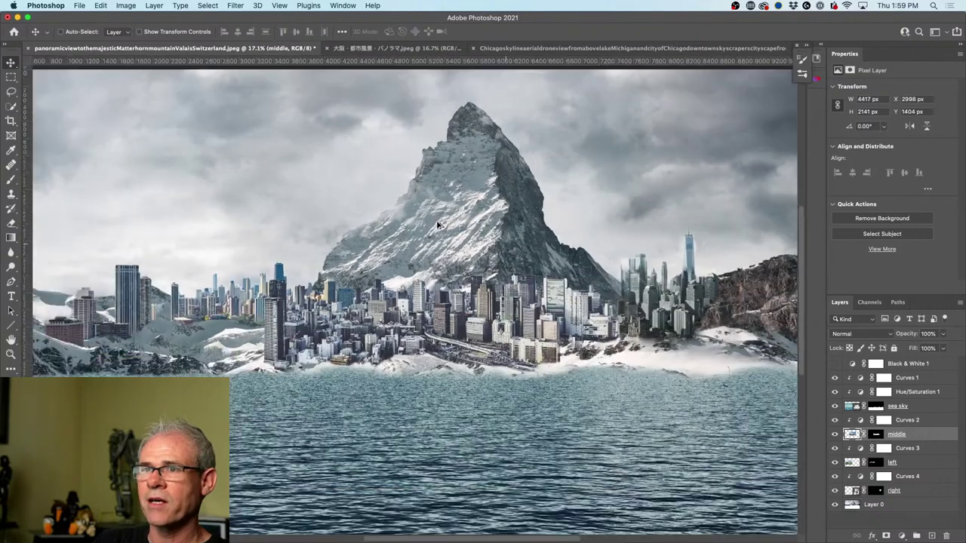
pyautogui.scroll(-1, 438, 224)
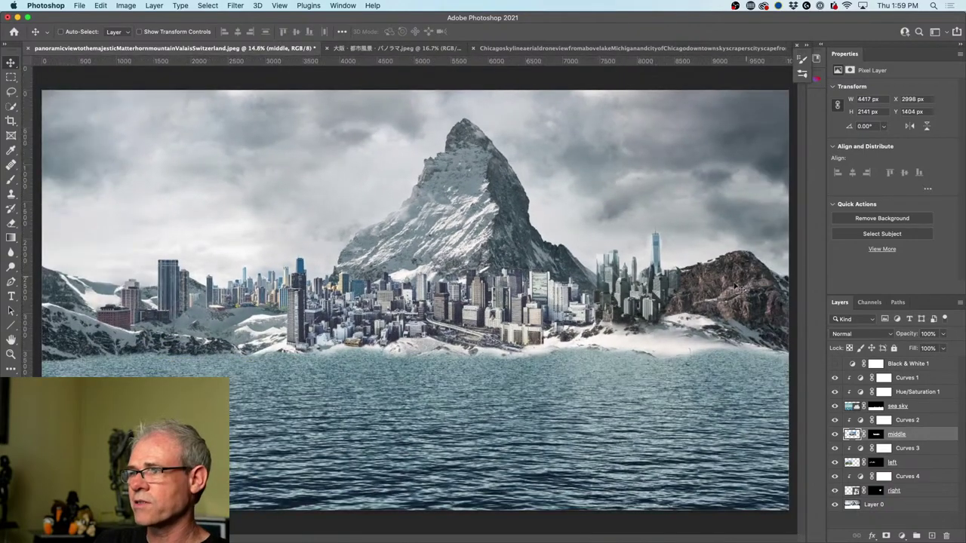
pyautogui.scroll(-1, 516, 287)
pyautogui.scroll(3, 516, 287)
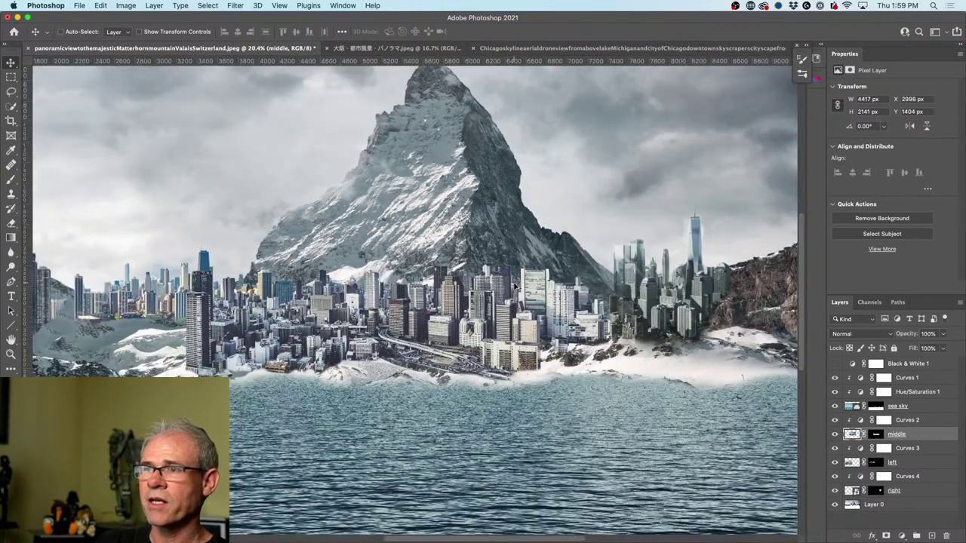
pyautogui.scroll(-3, 516, 287)
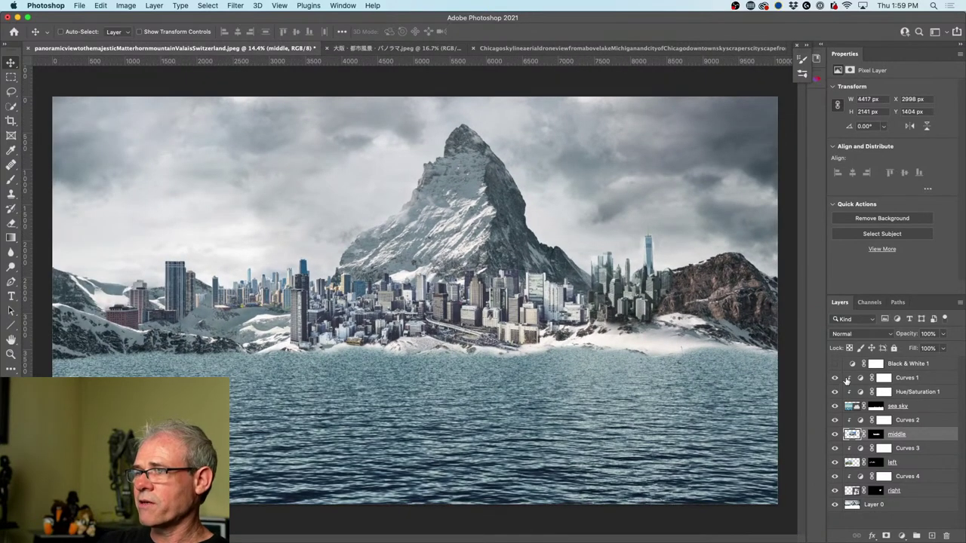
# Step: Select Curves 1 and create an empty Layer 1 above it
pyautogui.click(896, 378)
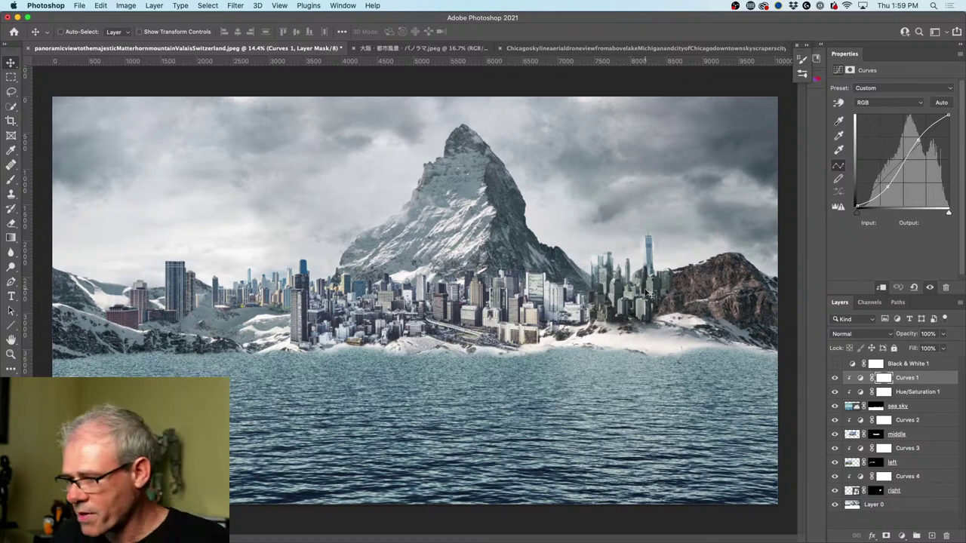
pyautogui.click(930, 535)
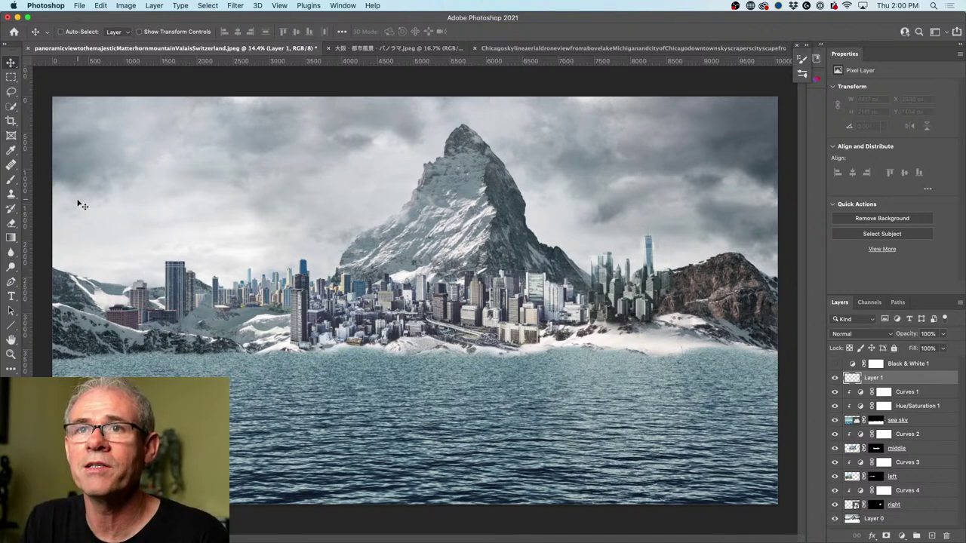
# Step: Switch to the Brush tool and enlarge it to 150 px
pyautogui.click(12, 179)
pyautogui.click(50, 178)
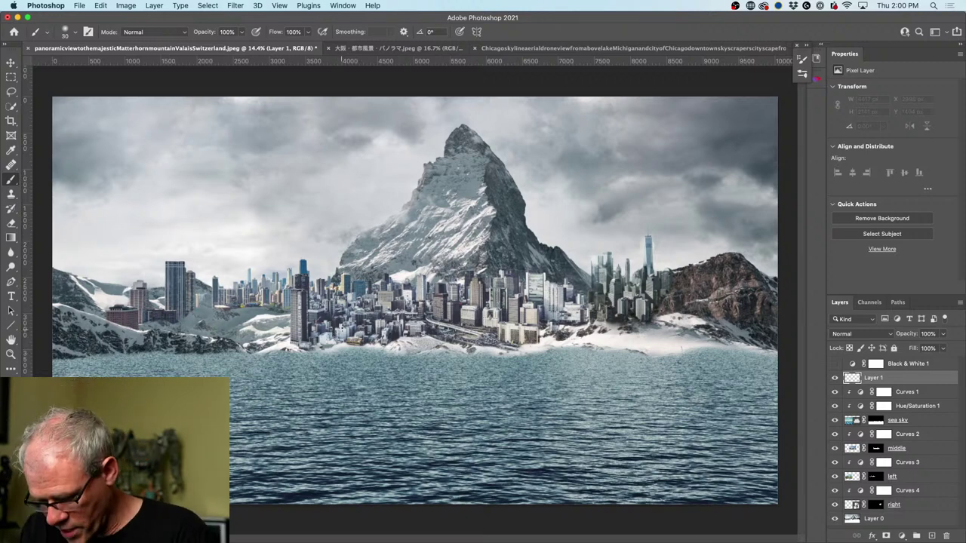
pyautogui.press(']')
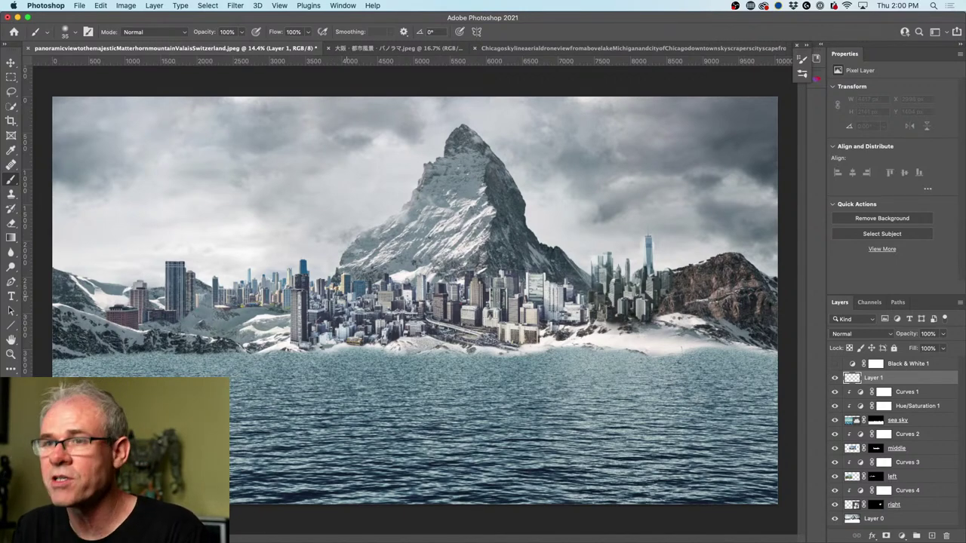
pyautogui.press(']')
pyautogui.press(']')
pyautogui.press(']')
pyautogui.press(']')
pyautogui.press(']')
pyautogui.press(']')
pyautogui.press(']')
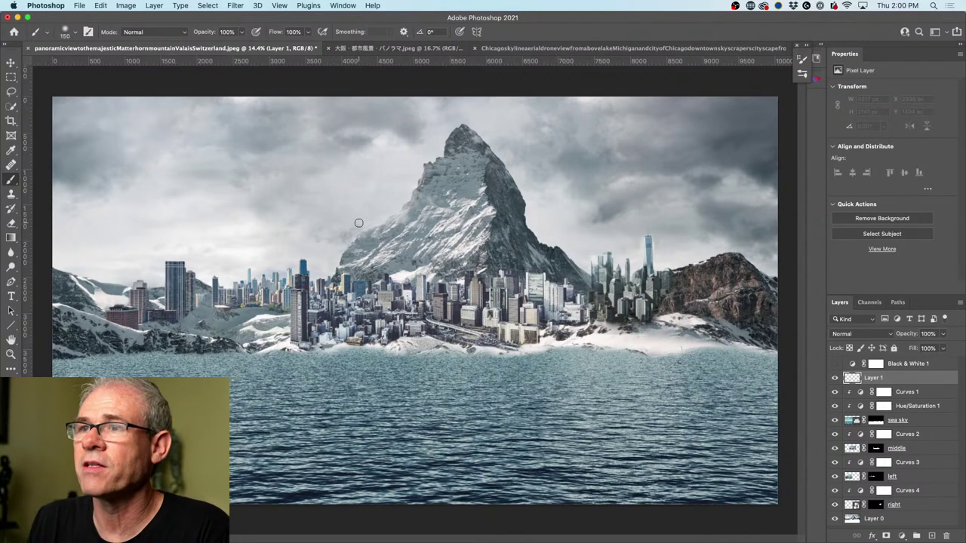
# Step: Load the Soft Cloud preset from PhotoshopCAFE-CloudBrushes and reduce its size to 250 px
pyautogui.click(76, 33)
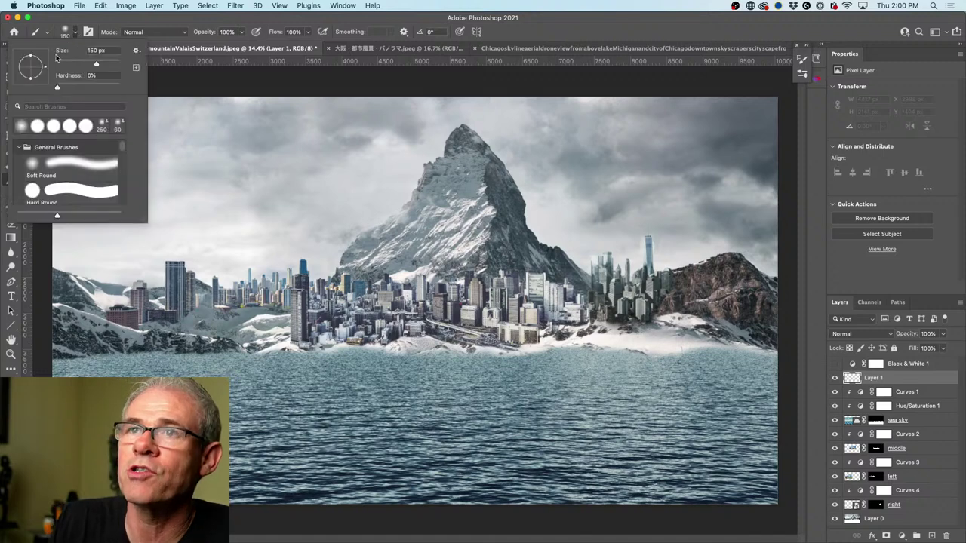
pyautogui.moveTo(123, 142)
pyautogui.mouseDown()
pyautogui.moveTo(123, 203)
pyautogui.moveTo(349, 418)
pyautogui.mouseUp()
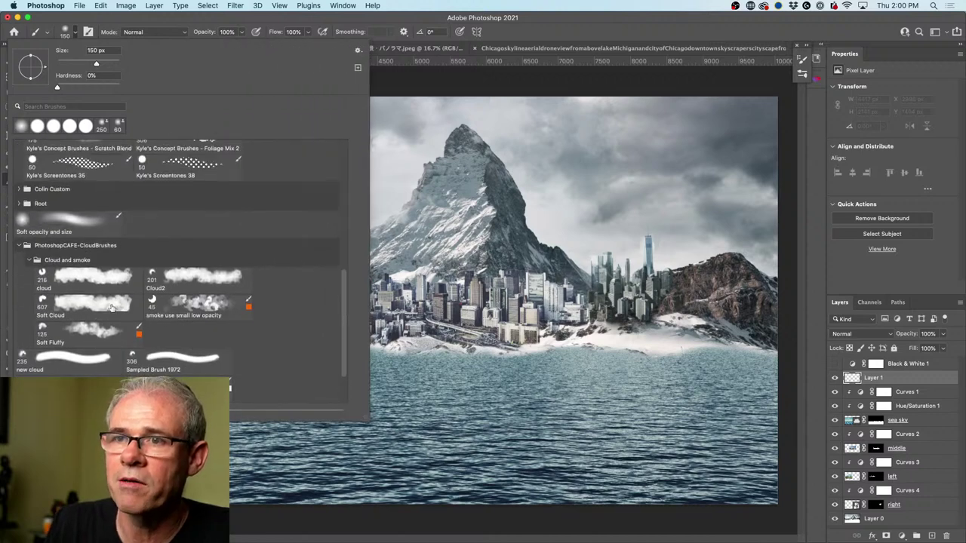
pyautogui.click(91, 303)
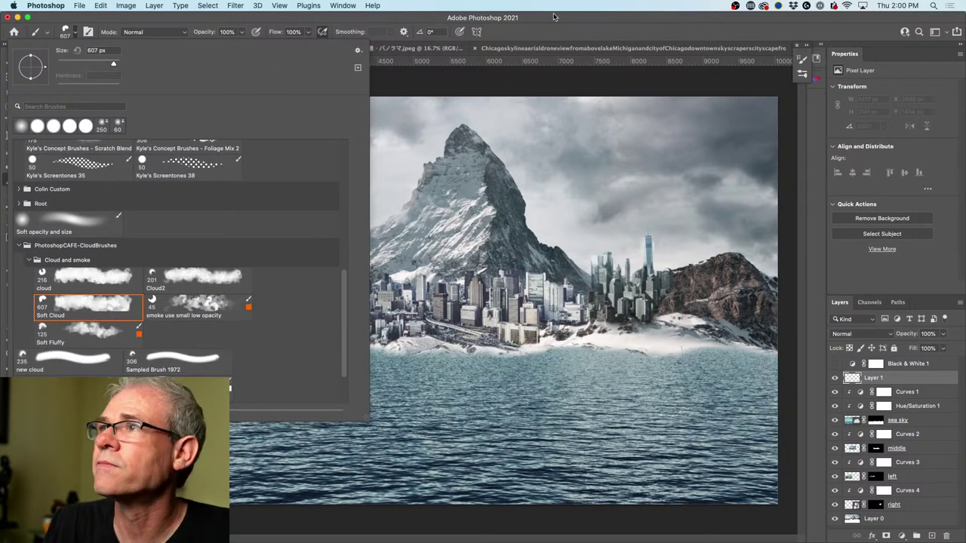
pyautogui.press('Return')
pyautogui.press('[')
pyautogui.press('[')
pyautogui.press('[')
pyautogui.press('[')
pyautogui.press('[')
pyautogui.press('[')
pyautogui.press('[')
pyautogui.press('[')
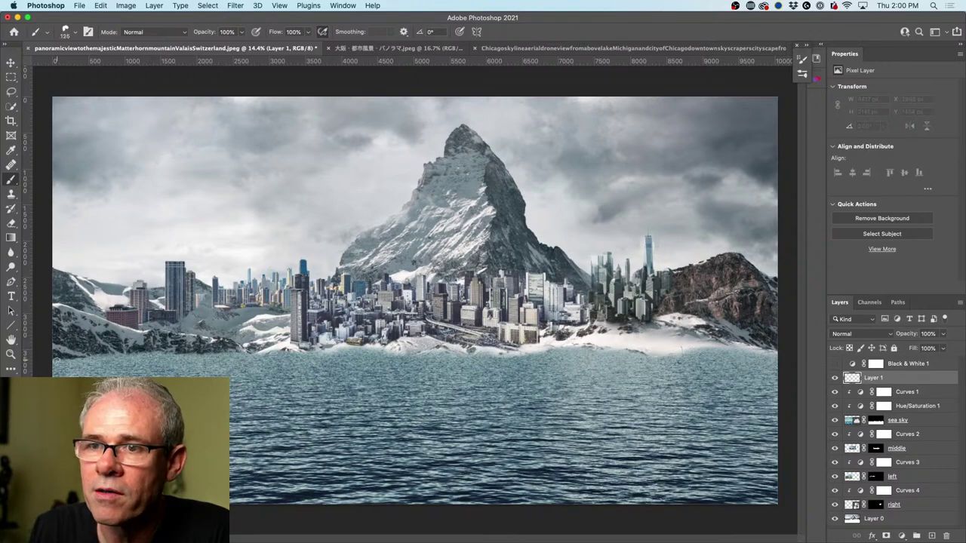
# Step: Undo a test dab, shrink the brush to 80 px, and paint a first foam stroke along the shoreline
pyautogui.click(63, 363)
pyautogui.press('super+z')
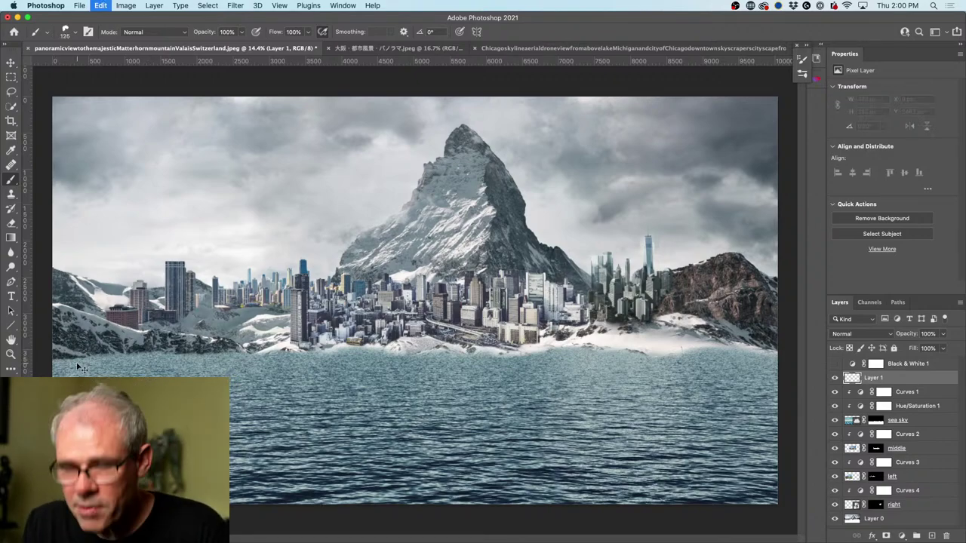
pyautogui.scroll(5, 114, 340)
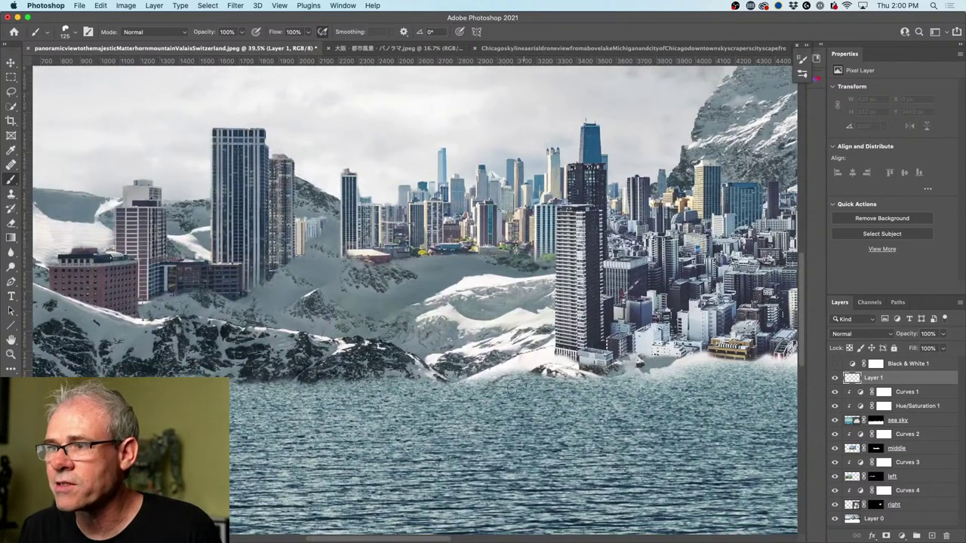
pyautogui.press('[')
pyautogui.press('[')
pyautogui.press('[')
# Step: At 20% Flow, brush foam leftward along the shoreline to the image's left edge
pyautogui.press('[')
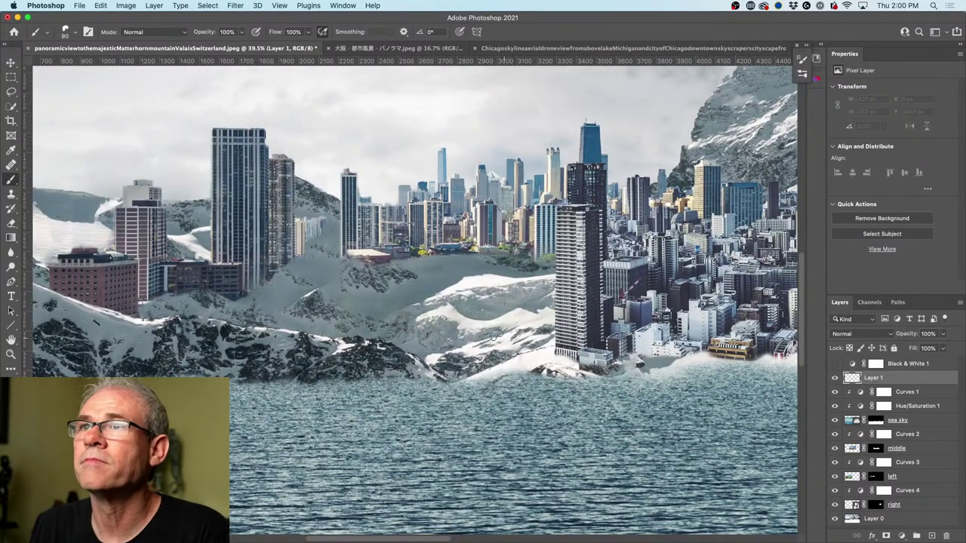
pyautogui.moveTo(447, 384)
pyautogui.mouseDown()
pyautogui.moveTo(512, 385)
pyautogui.moveTo(515, 373)
pyautogui.moveTo(534, 371)
pyautogui.moveTo(586, 382)
pyautogui.moveTo(619, 374)
pyautogui.moveTo(593, 381)
pyautogui.mouseUp()
pyautogui.press('[')
pyautogui.hotkey('shift', '2')
pyautogui.moveTo(494, 382); pyautogui.dragTo(295, 383)
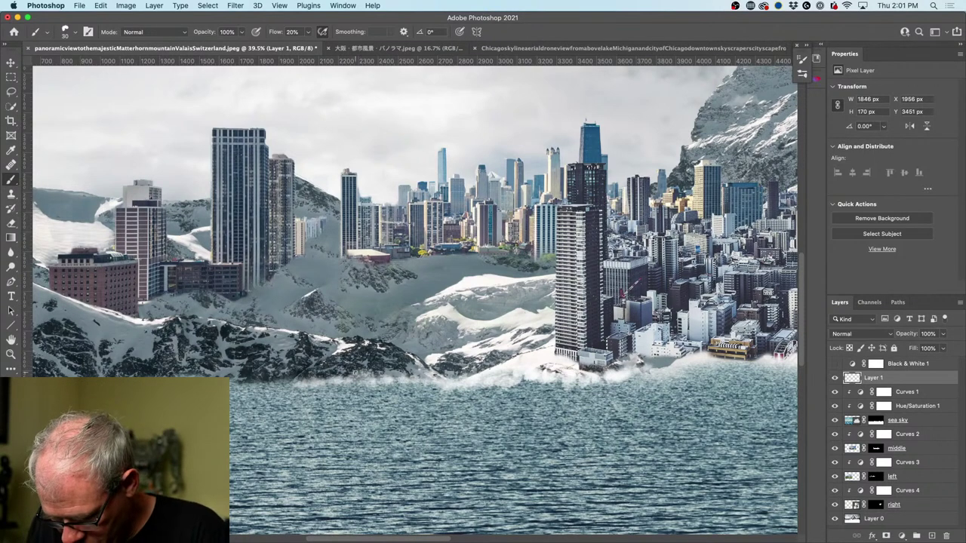
pyautogui.press('[')
pyautogui.press('[')
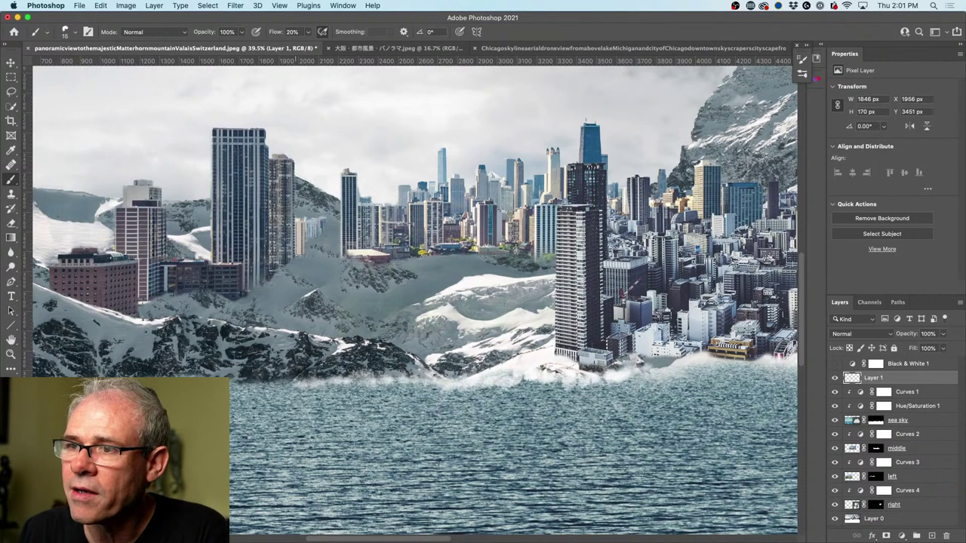
pyautogui.moveTo(296, 382); pyautogui.dragTo(203, 384)
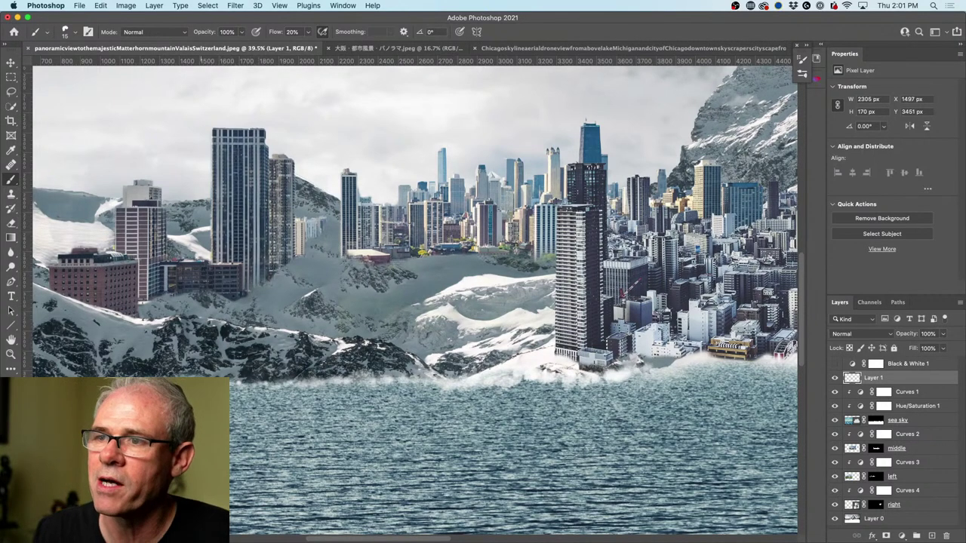
pyautogui.hscroll(-10, 236, 410)
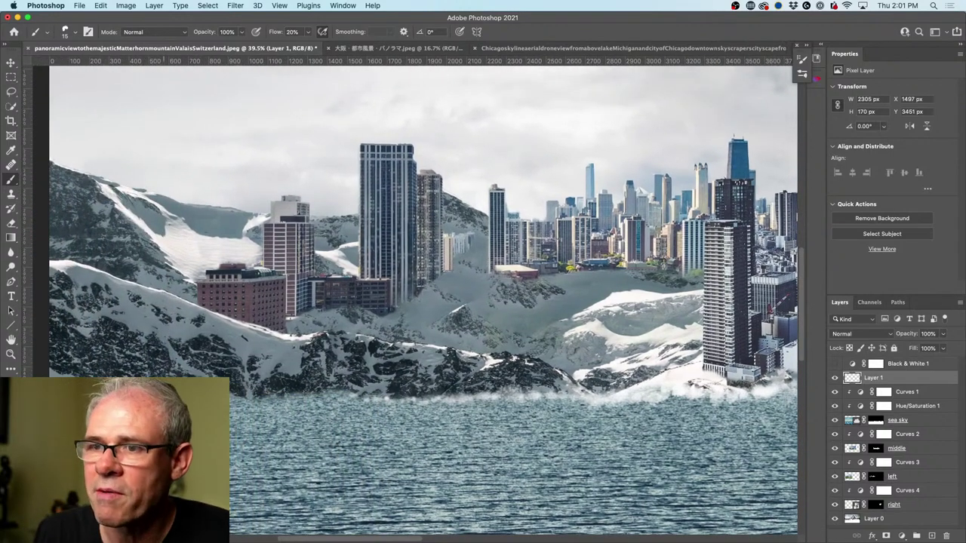
pyautogui.moveTo(218, 387); pyautogui.dragTo(49, 386)
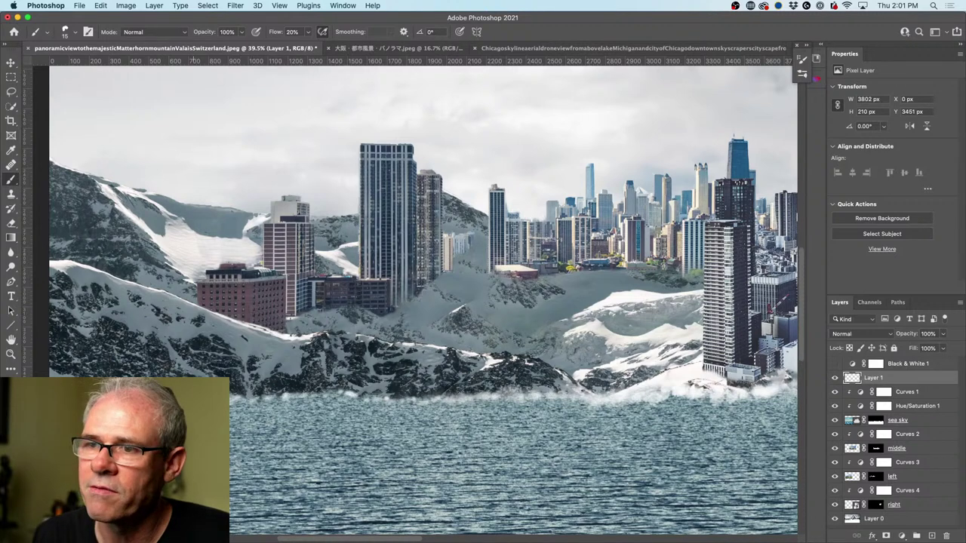
# Step: Extend the foam under the city and right-hand mountain to the right edge, then fit on screen
pyautogui.hscroll(10, 555, 370)
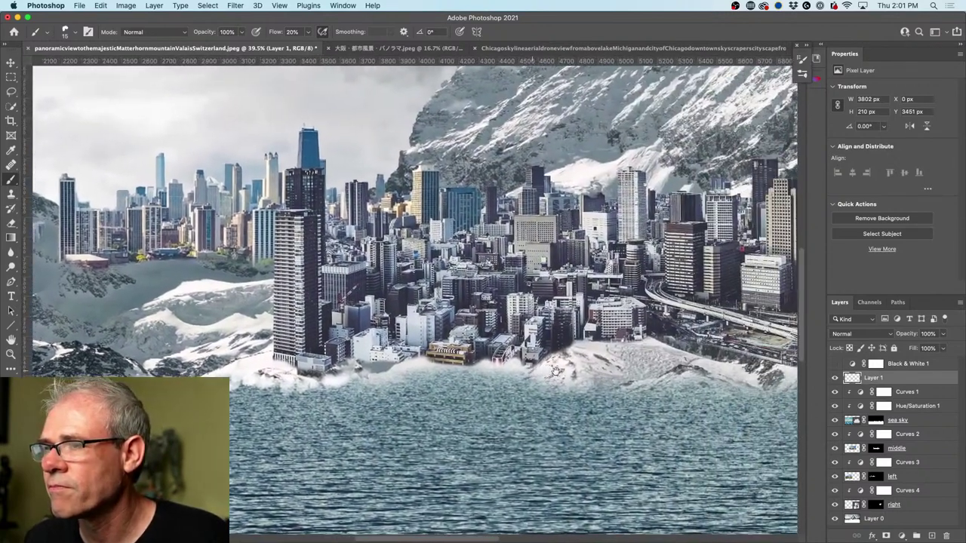
pyautogui.hscroll(2, 555, 370)
pyautogui.moveTo(483, 368)
pyautogui.mouseDown()
pyautogui.moveTo(422, 366)
pyautogui.moveTo(497, 370)
pyautogui.moveTo(548, 393)
pyautogui.moveTo(679, 373)
pyautogui.moveTo(702, 389)
pyautogui.moveTo(606, 369)
pyautogui.moveTo(637, 388)
pyautogui.moveTo(625, 377)
pyautogui.moveTo(656, 384)
pyautogui.moveTo(685, 369)
pyautogui.moveTo(735, 392)
pyautogui.mouseUp()
pyautogui.hscroll(2, 605, 369)
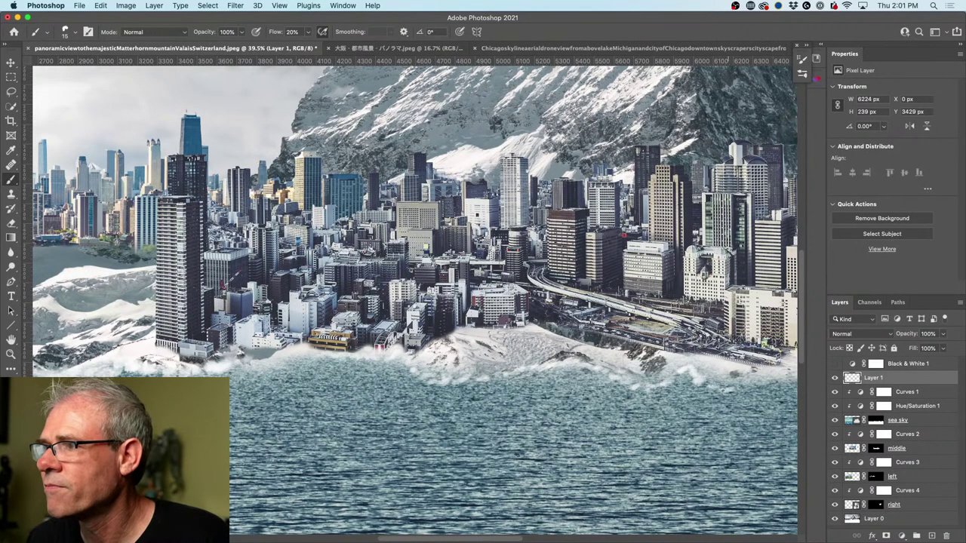
pyautogui.moveTo(680, 375)
pyautogui.mouseDown()
pyautogui.moveTo(559, 354)
pyautogui.moveTo(630, 363)
pyautogui.moveTo(700, 351)
pyautogui.moveTo(599, 361)
pyautogui.moveTo(683, 342)
pyautogui.moveTo(703, 348)
pyautogui.moveTo(634, 330)
pyautogui.moveTo(747, 333)
pyautogui.moveTo(578, 320)
pyautogui.moveTo(660, 329)
pyautogui.moveTo(702, 347)
pyautogui.moveTo(675, 341)
pyautogui.moveTo(707, 340)
pyautogui.moveTo(612, 334)
pyautogui.moveTo(589, 350)
pyautogui.moveTo(607, 352)
pyautogui.moveTo(511, 351)
pyautogui.mouseUp()
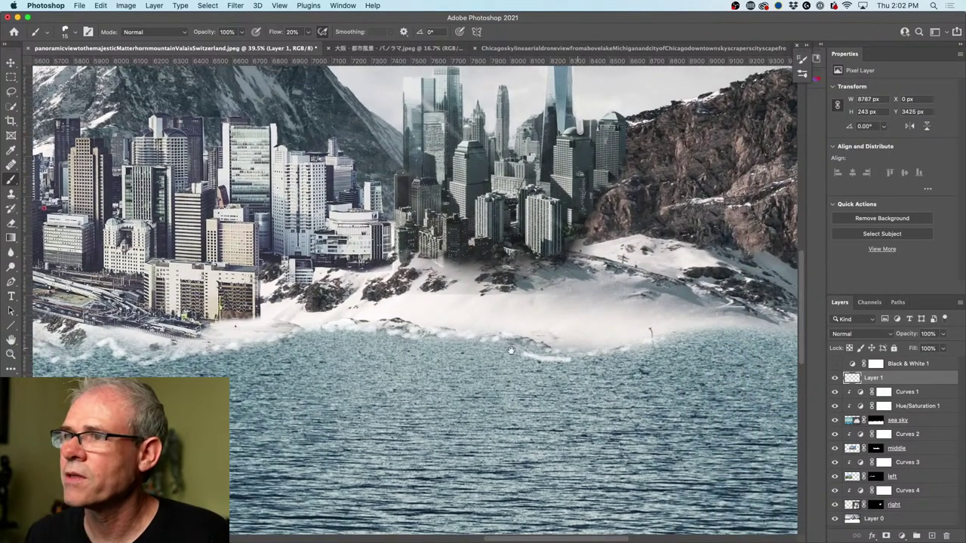
pyautogui.hscroll(-15, 377, 334)
pyautogui.hscroll(-5, 343, 329)
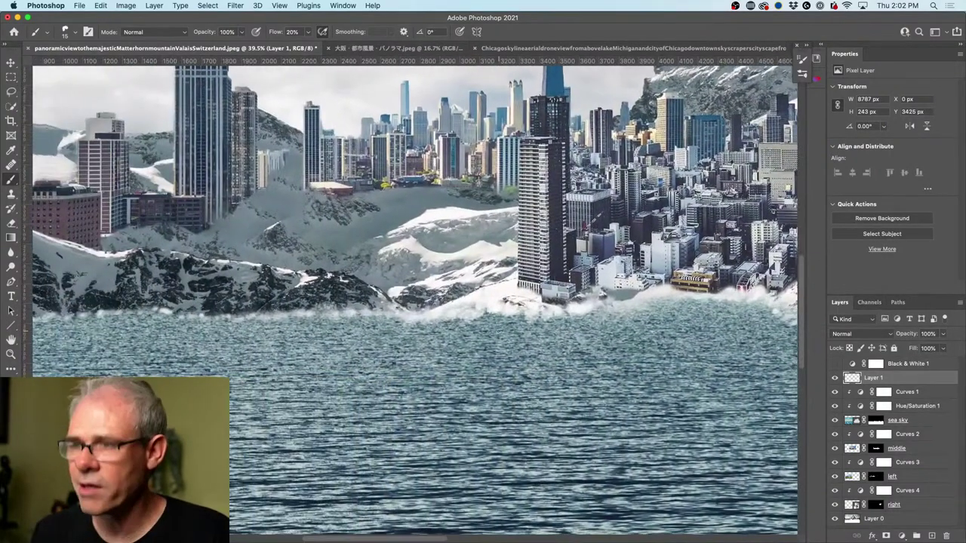
pyautogui.press('super+0')
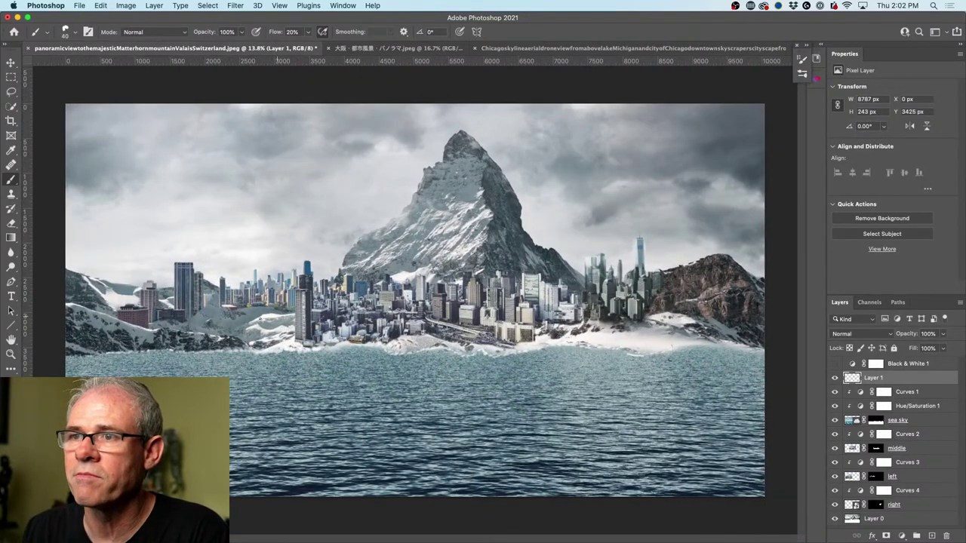
# Step: Set the foreground to grey #a3a3a3 and the brush to 30% opacity, size 60, then stroke the shoreline
pyautogui.click(11, 389)
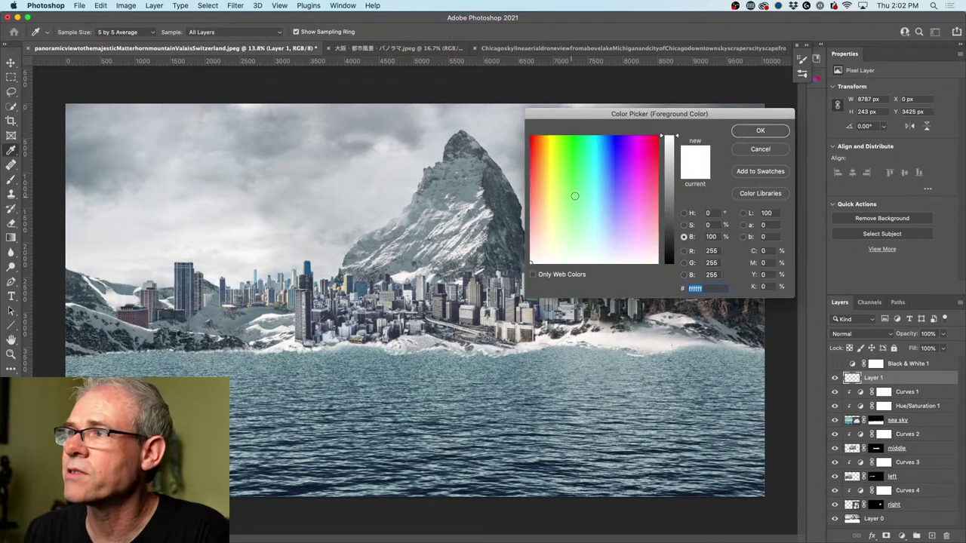
pyautogui.moveTo(662, 203); pyautogui.dragTo(677, 179)
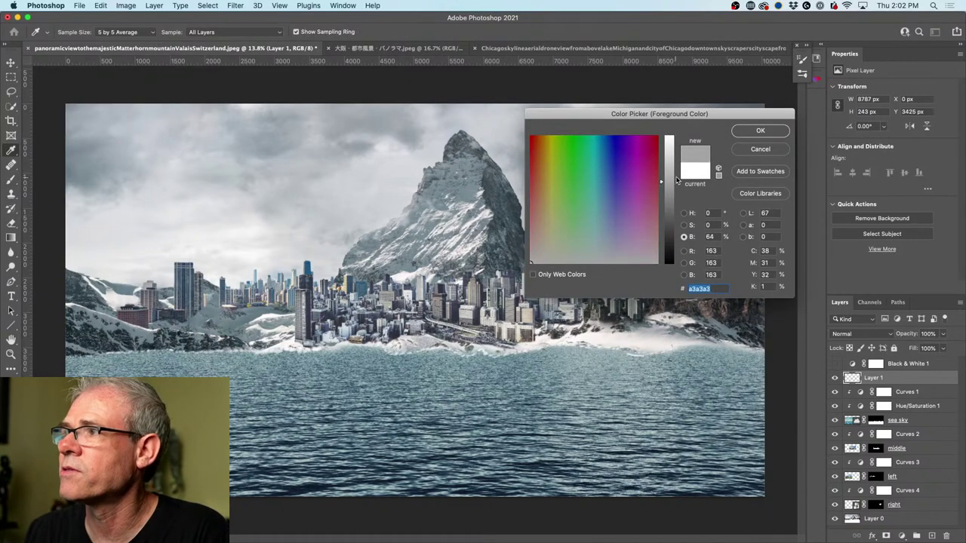
pyautogui.click(755, 132)
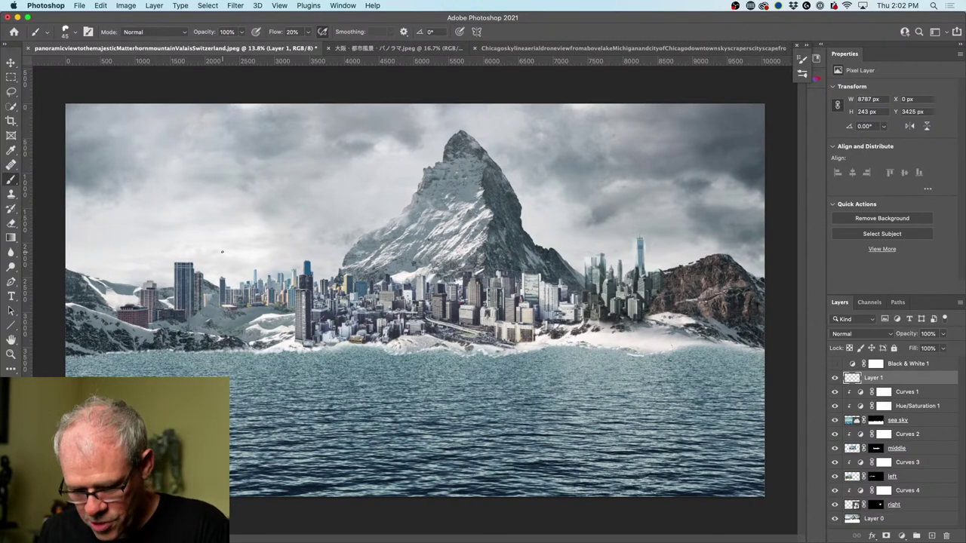
pyautogui.press('1')
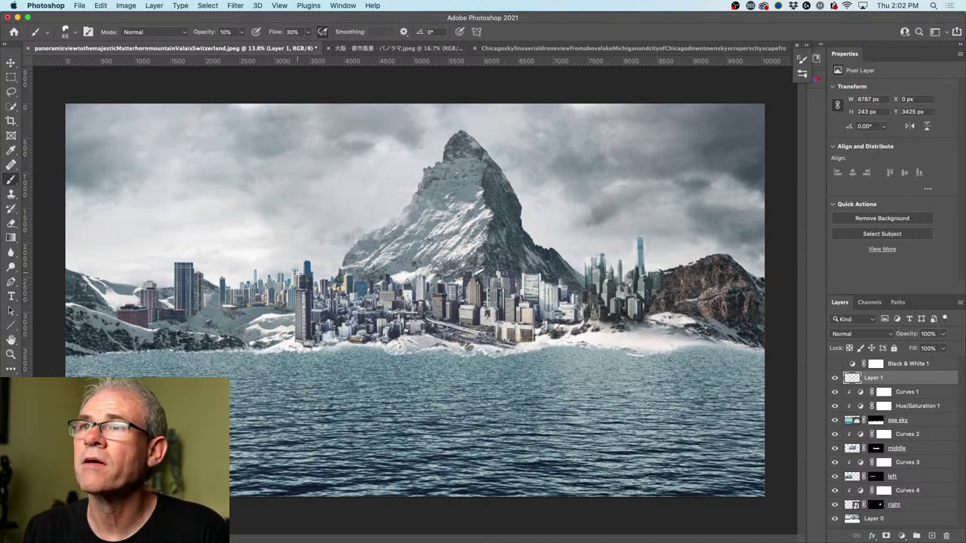
pyautogui.press('2')
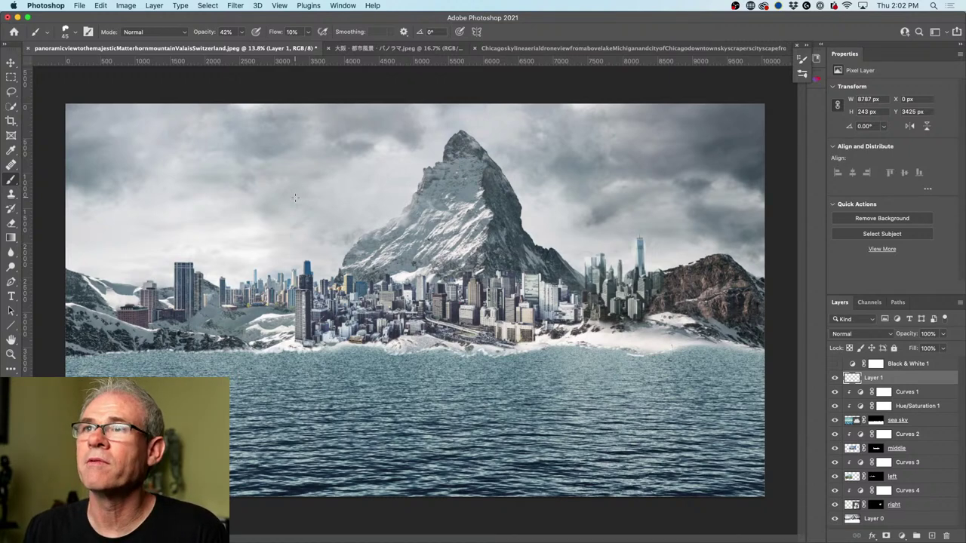
pyautogui.press('3')
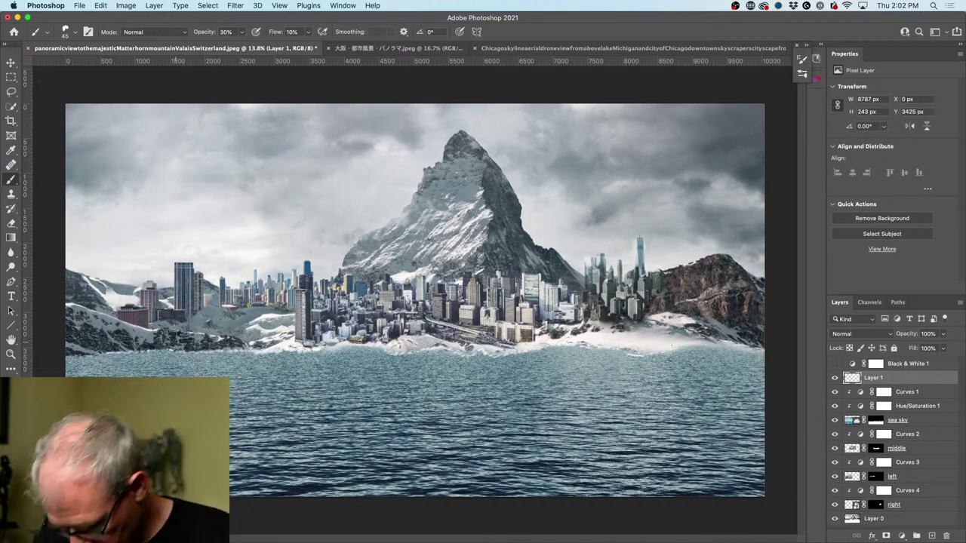
pyautogui.press(']')
pyautogui.press(']')
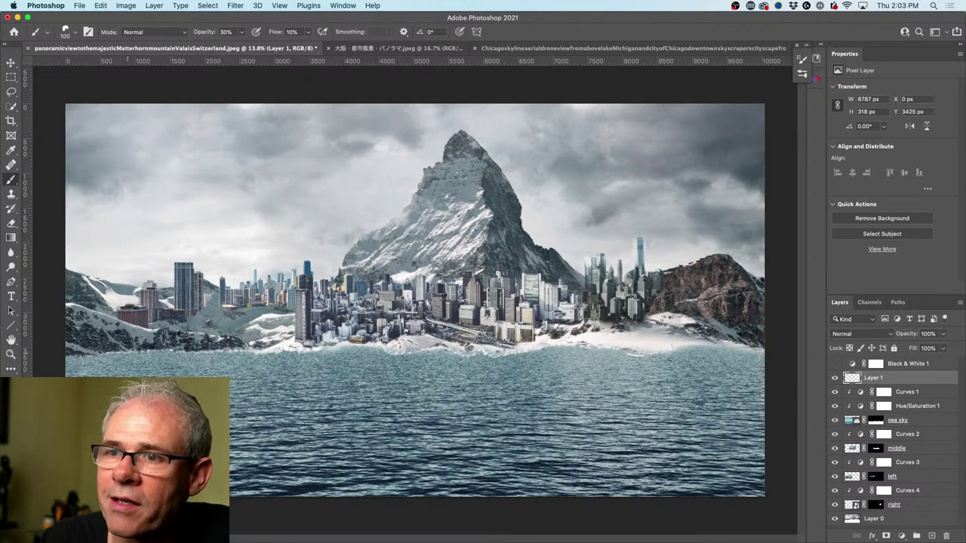
pyautogui.moveTo(131, 350); pyautogui.dragTo(148, 349)
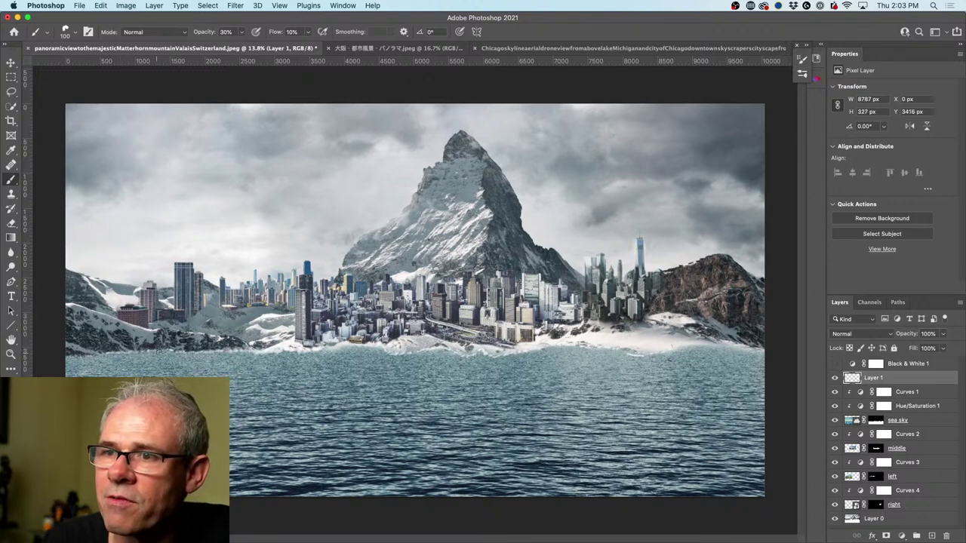
# Step: Paint a faint grey stroke along the waterline and white mist along the city shoreline
pyautogui.scroll(6, 209, 348)
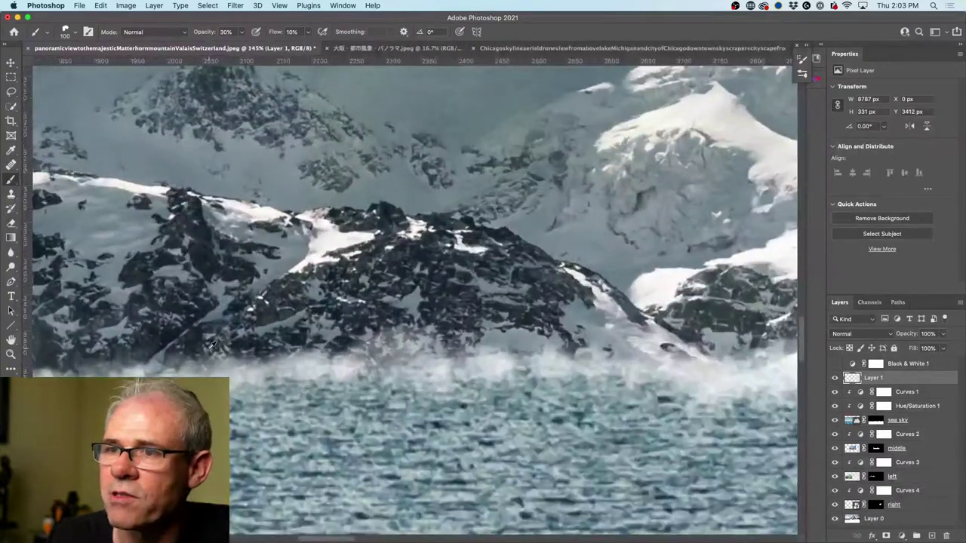
pyautogui.scroll(-3, 209, 347)
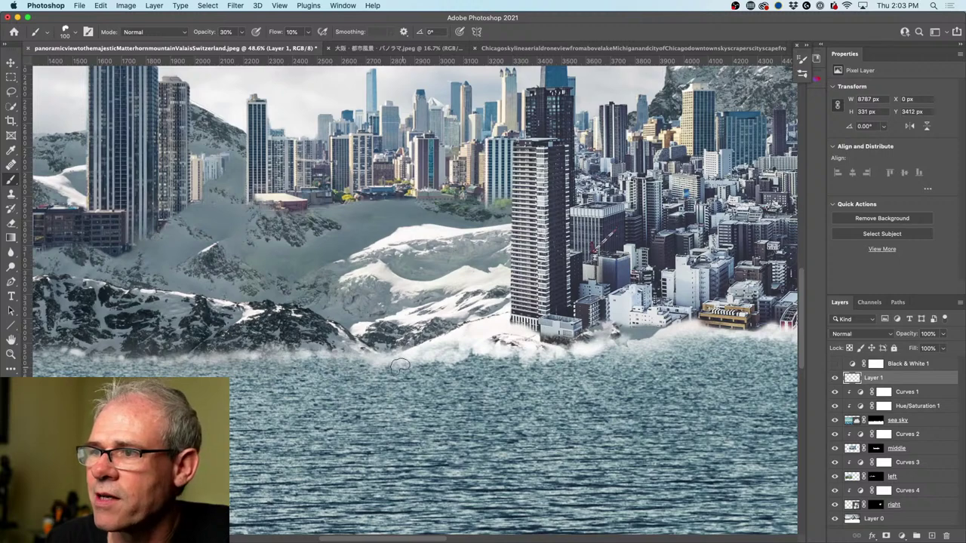
pyautogui.moveTo(523, 344); pyautogui.dragTo(562, 354)
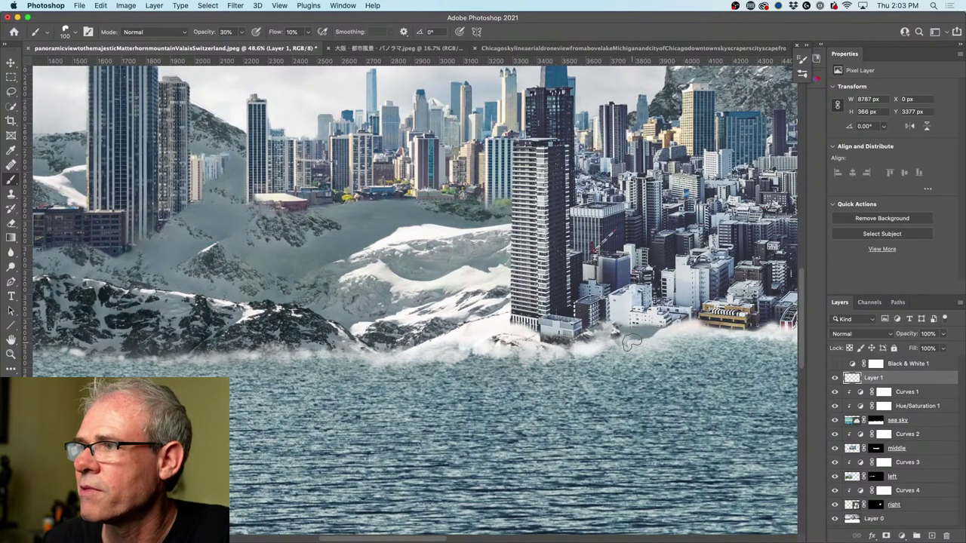
pyautogui.hscroll(2, 647, 312)
pyautogui.scroll(-1, 646, 311)
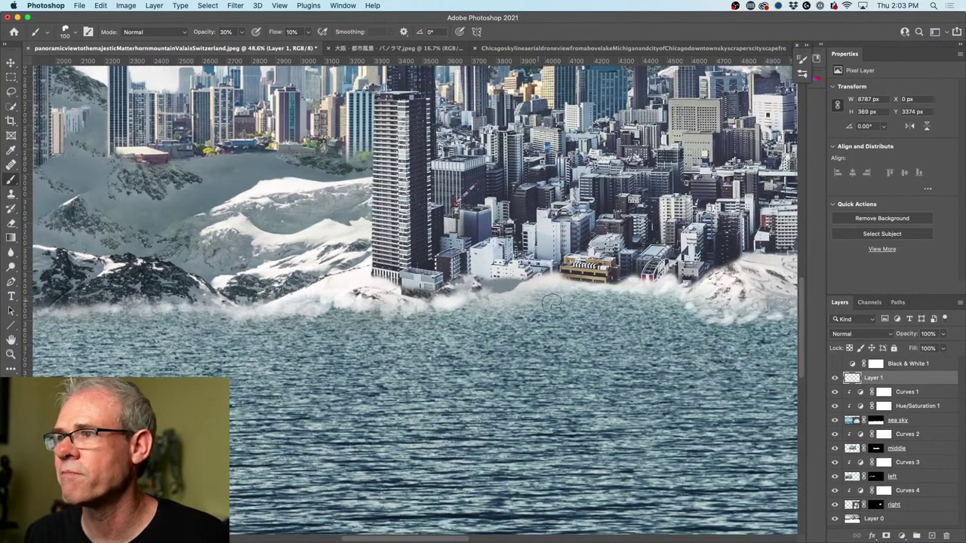
pyautogui.hscroll(3, 700, 315)
pyautogui.scroll(-1, 700, 314)
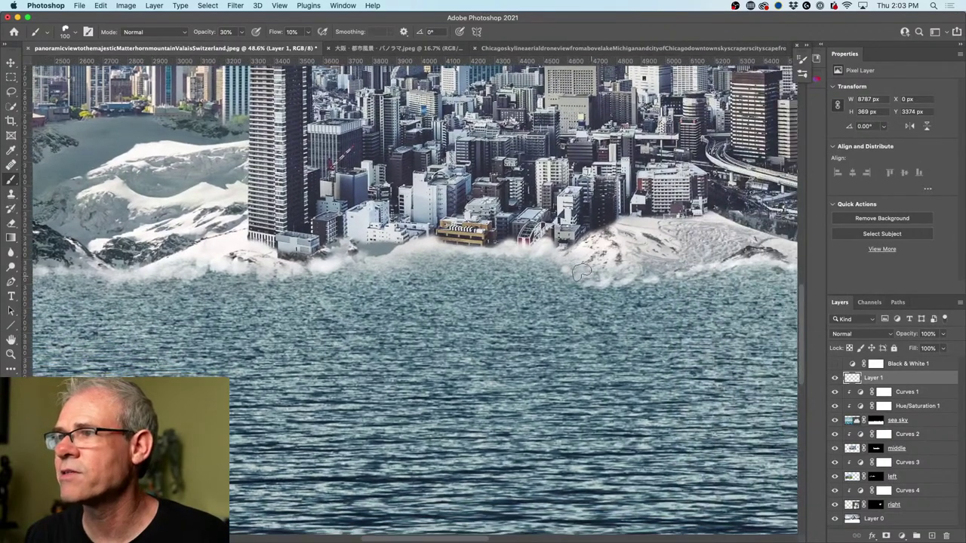
pyautogui.hscroll(3, 621, 281)
pyautogui.scroll(1, 621, 280)
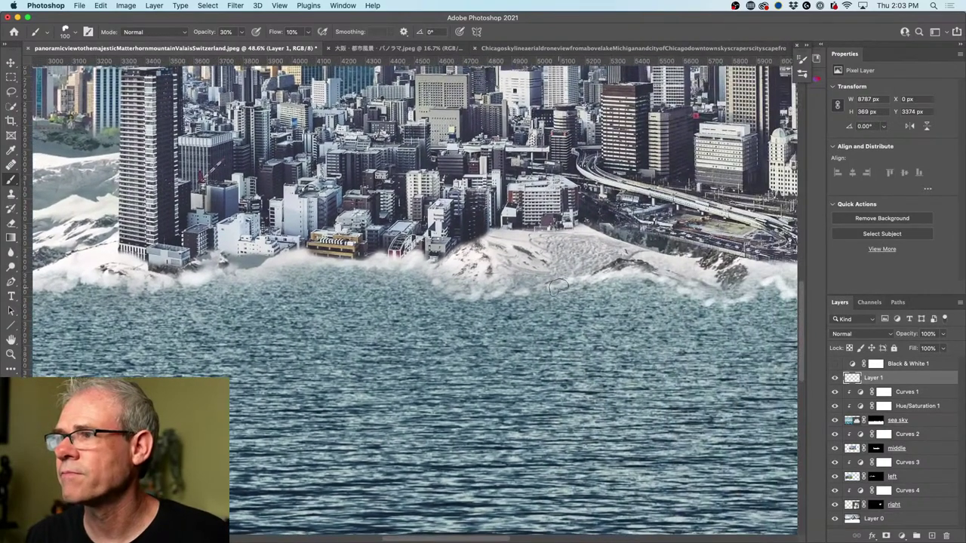
pyautogui.hscroll(3, 675, 294)
pyautogui.scroll(1, 676, 295)
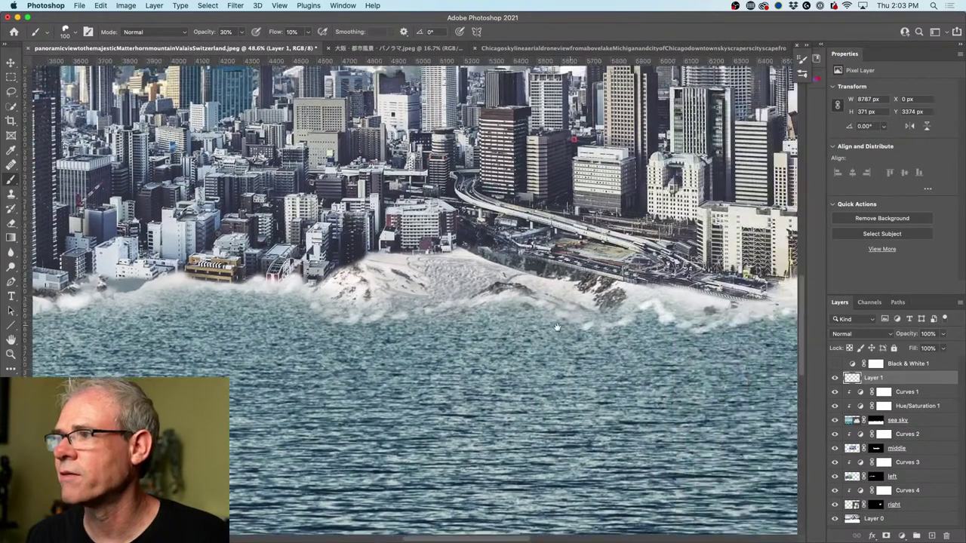
pyautogui.moveTo(649, 326); pyautogui.dragTo(568, 327)
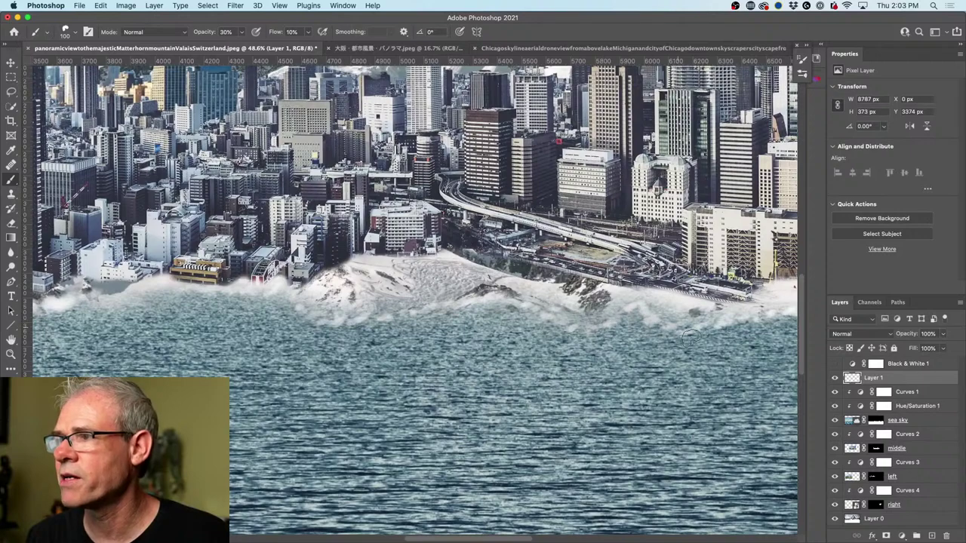
# Step: Pan along the shoreline to the mountains and the document's left edge
pyautogui.hscroll(3, 549, 326)
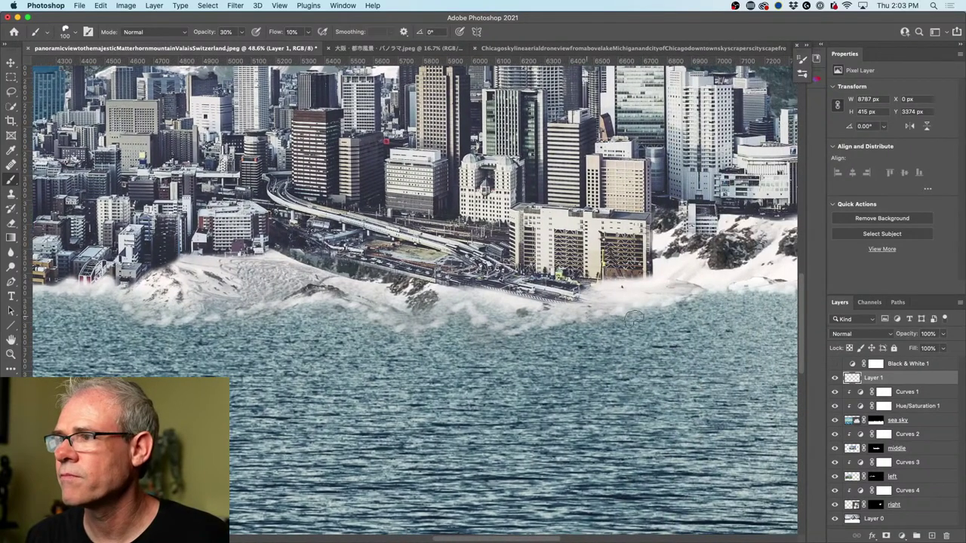
pyautogui.moveTo(283, 317); pyautogui.dragTo(366, 313)
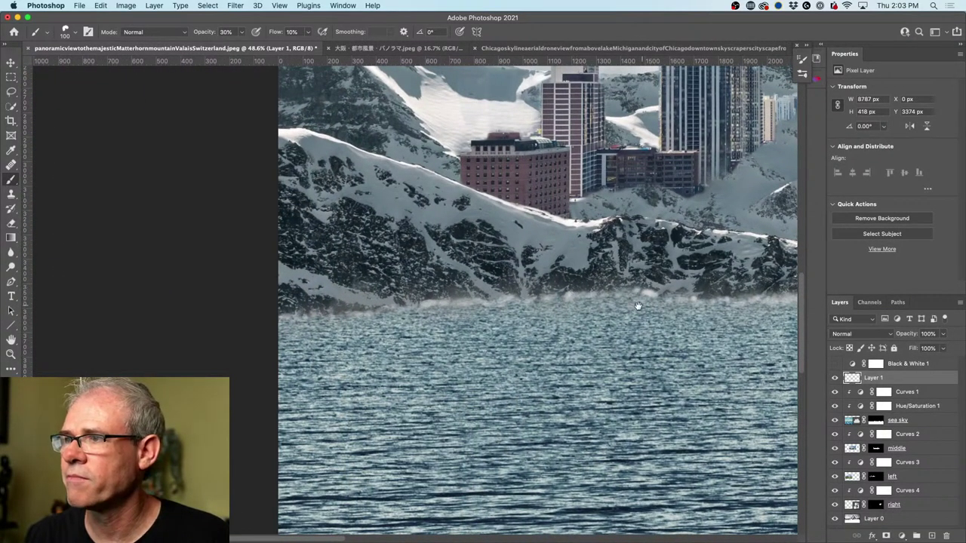
pyautogui.moveTo(638, 306); pyautogui.dragTo(528, 293)
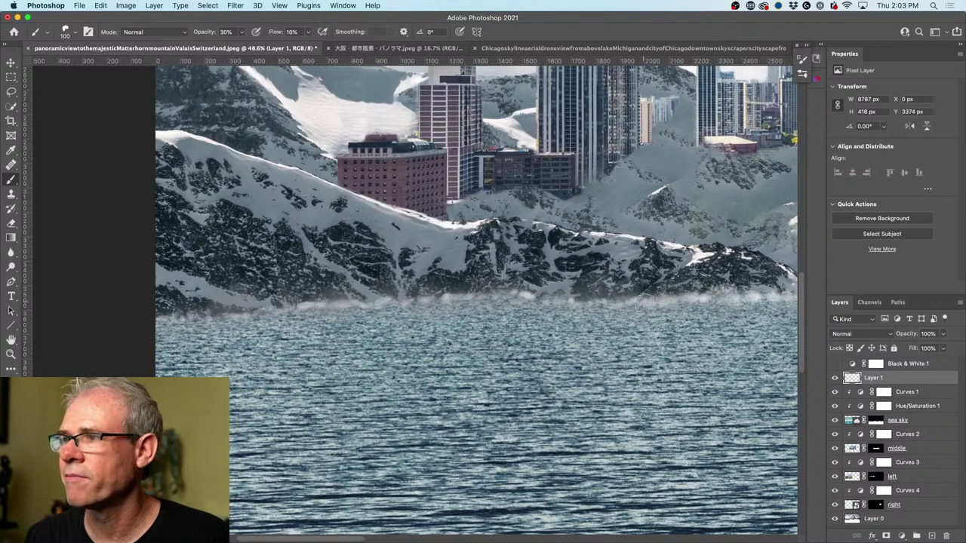
pyautogui.moveTo(668, 309); pyautogui.dragTo(502, 300)
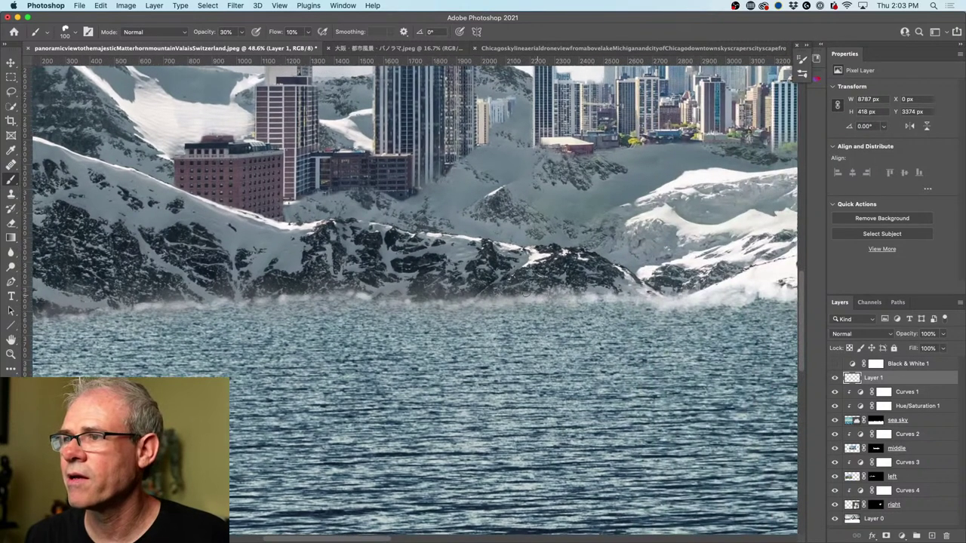
pyautogui.moveTo(396, 324); pyautogui.dragTo(618, 320)
# Step: Set the foreground to pale grey #bababa at brush size 80, then haze the left waterline and horizon below the mountains
pyautogui.press('F5')
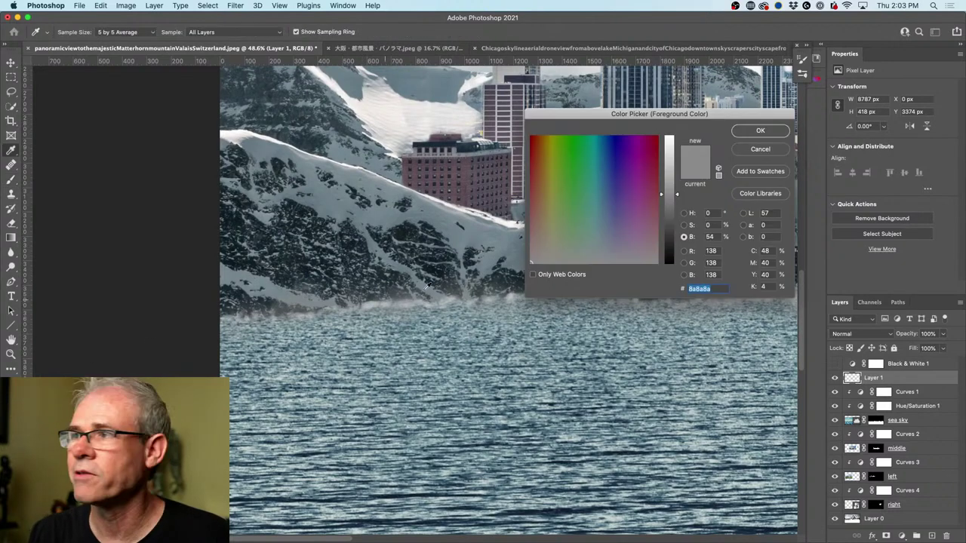
pyautogui.moveTo(676, 193); pyautogui.dragTo(671, 174)
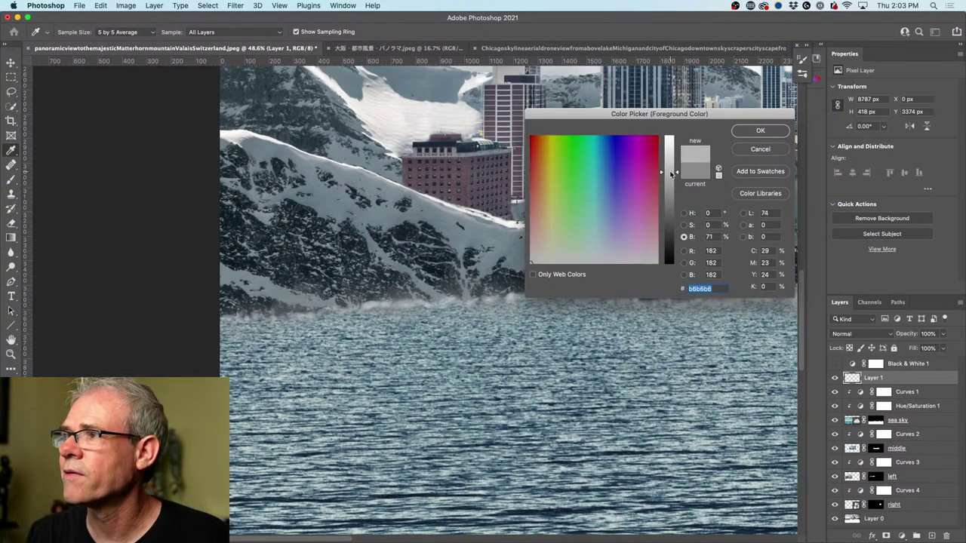
pyautogui.click(760, 131)
pyautogui.press('[')
pyautogui.press('[')
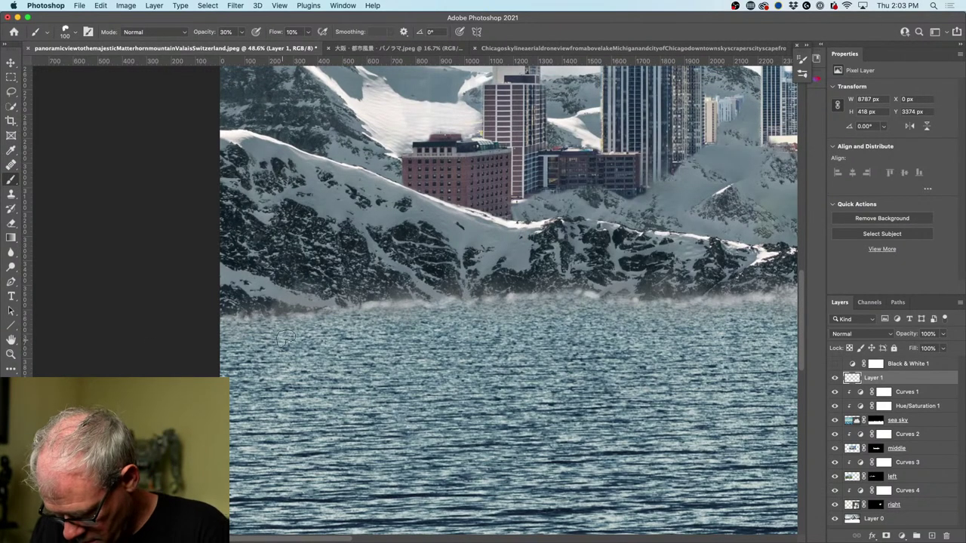
pyautogui.moveTo(226, 318)
pyautogui.mouseDown()
pyautogui.moveTo(239, 328)
pyautogui.moveTo(353, 300)
pyautogui.moveTo(417, 302)
pyautogui.mouseUp()
pyautogui.moveTo(495, 298)
pyautogui.mouseDown()
pyautogui.moveTo(522, 286)
pyautogui.moveTo(501, 296)
pyautogui.moveTo(557, 287)
pyautogui.moveTo(580, 294)
pyautogui.mouseUp()
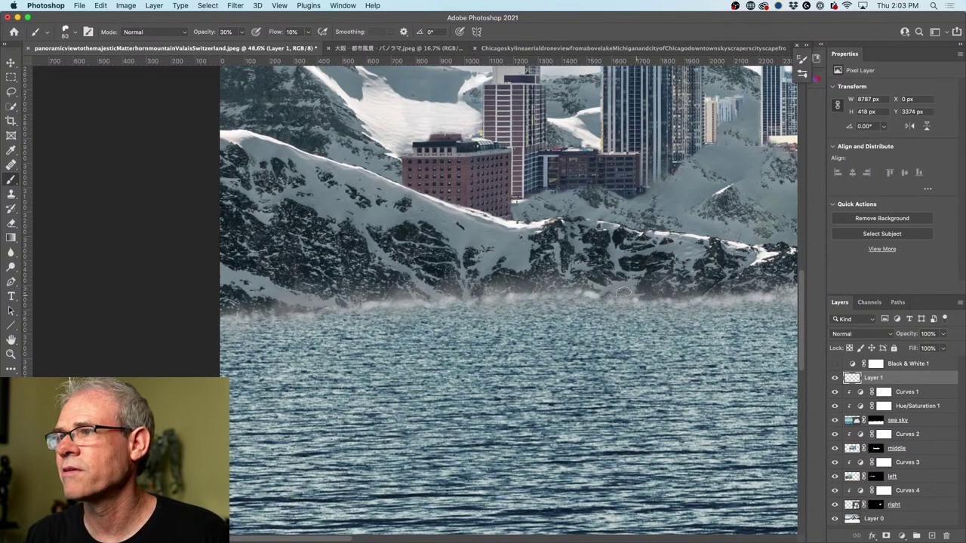
# Step: Pan right across the Chicago skyline shoreline, then back to the mountains at the left edge
pyautogui.moveTo(692, 290)
pyautogui.mouseDown()
pyautogui.moveTo(408, 298)
pyautogui.moveTo(373, 310)
pyautogui.moveTo(412, 302)
pyautogui.moveTo(549, 310)
pyautogui.mouseUp()
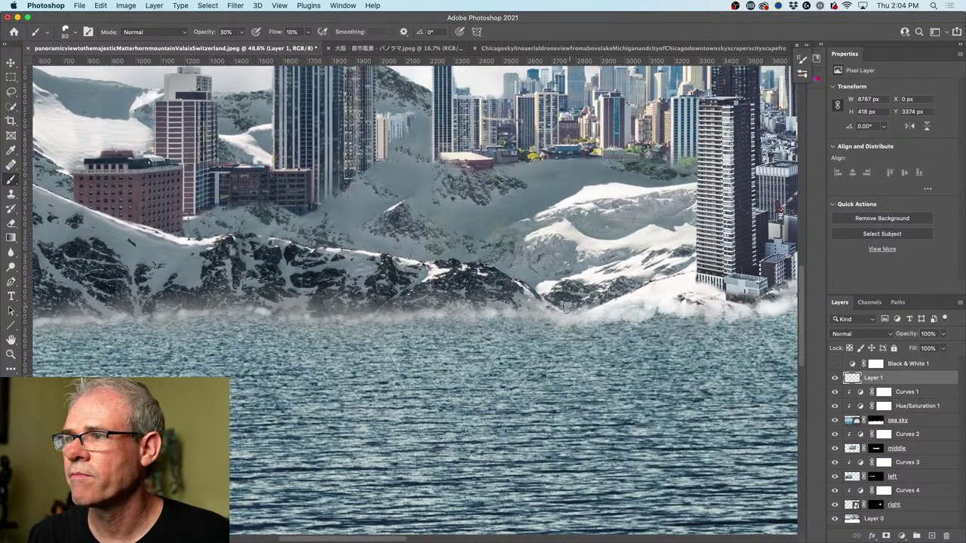
pyautogui.moveTo(663, 316); pyautogui.dragTo(442, 315)
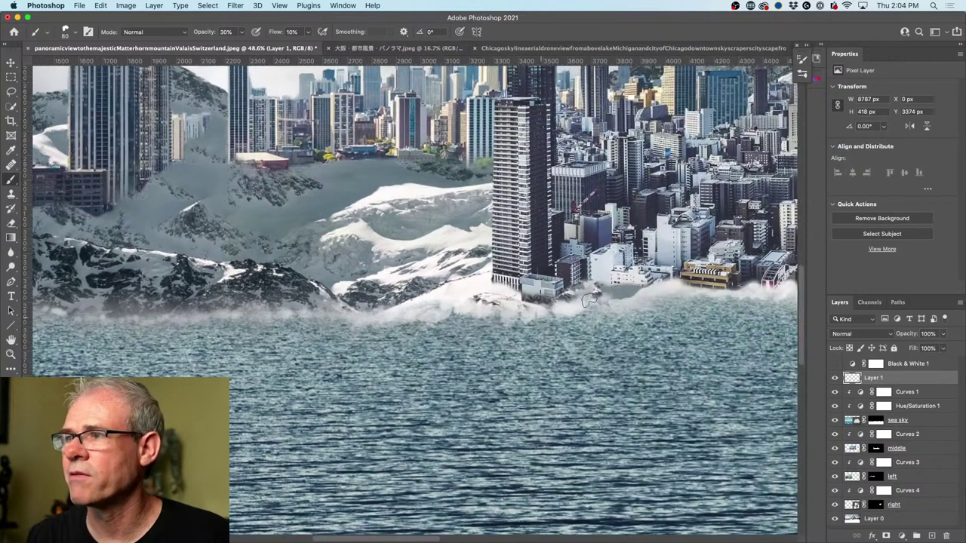
pyautogui.moveTo(634, 299); pyautogui.dragTo(480, 291)
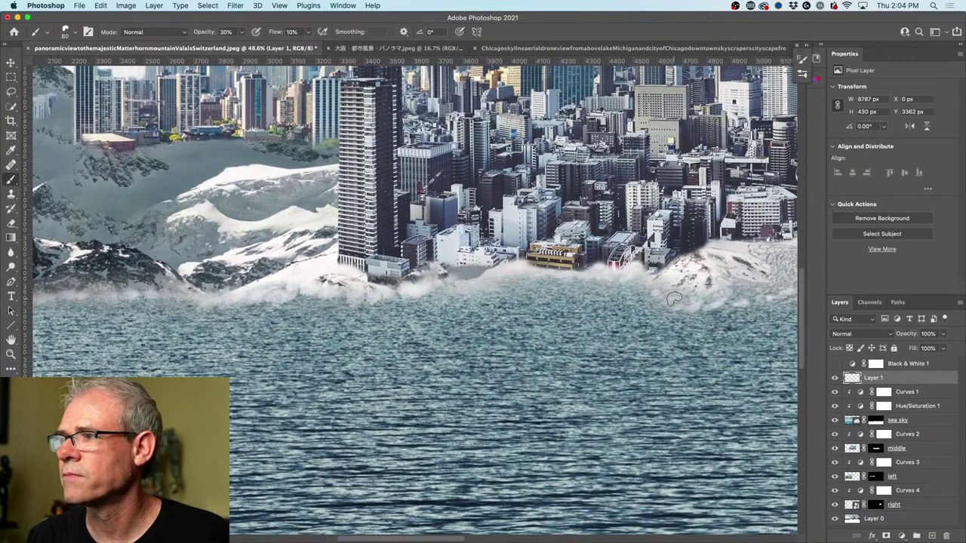
pyautogui.moveTo(674, 300); pyautogui.dragTo(462, 337)
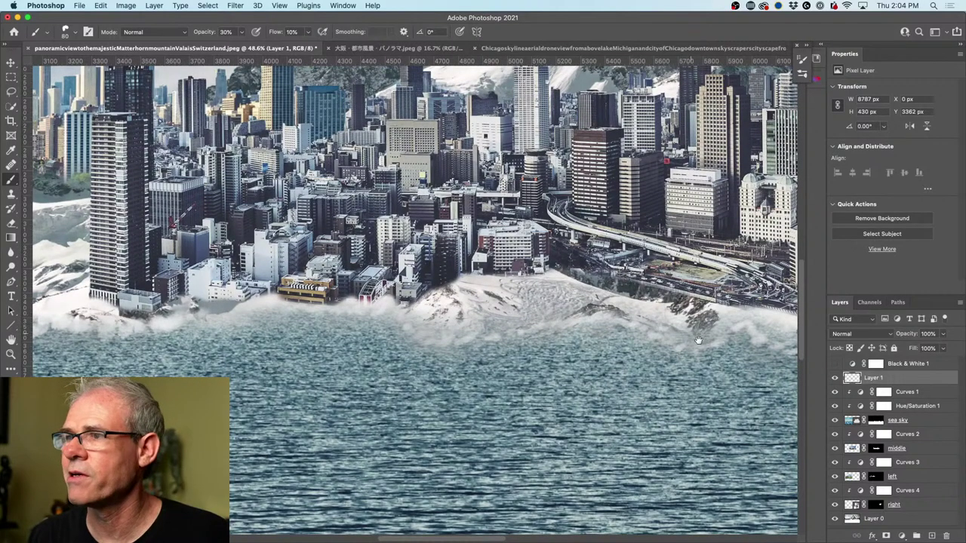
pyautogui.moveTo(698, 339); pyautogui.dragTo(488, 340)
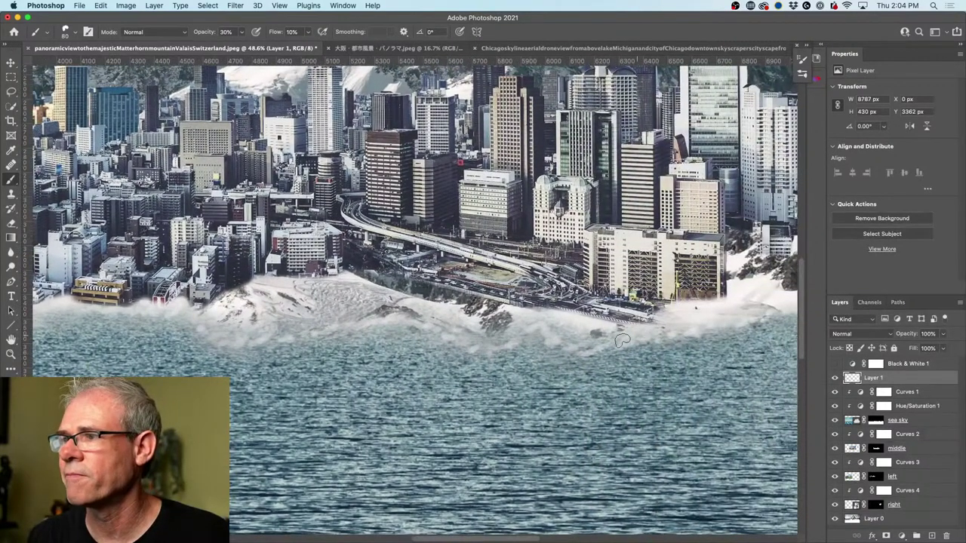
pyautogui.moveTo(217, 329); pyautogui.dragTo(312, 309)
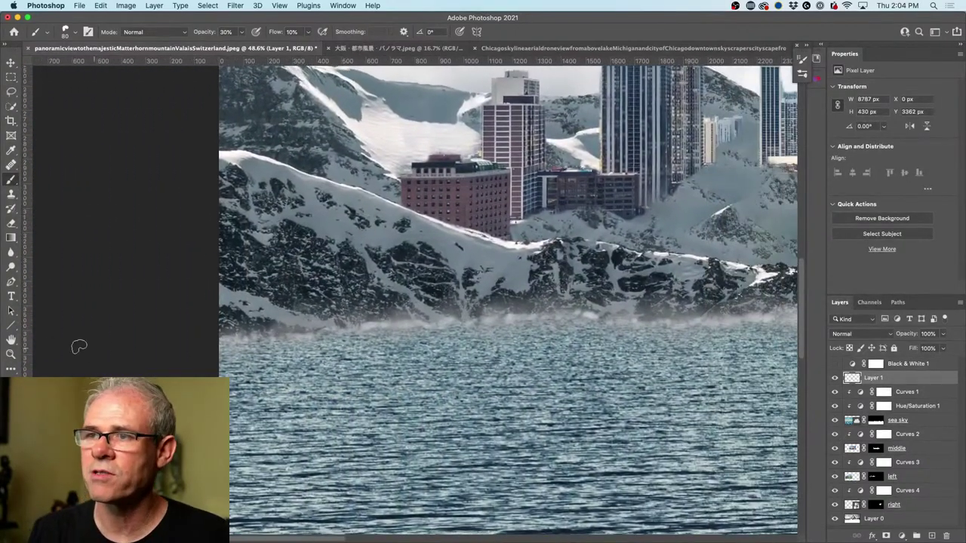
# Step: Set the foreground to near white, brush opacity 20% and brush size 100
pyautogui.click(11, 389)
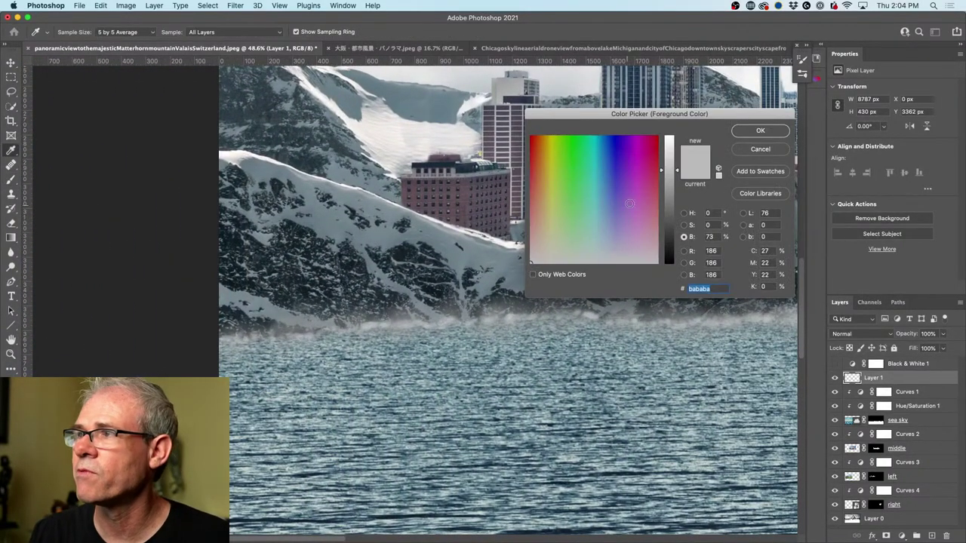
pyautogui.moveTo(671, 170); pyautogui.dragTo(667, 155)
pyautogui.click(772, 132)
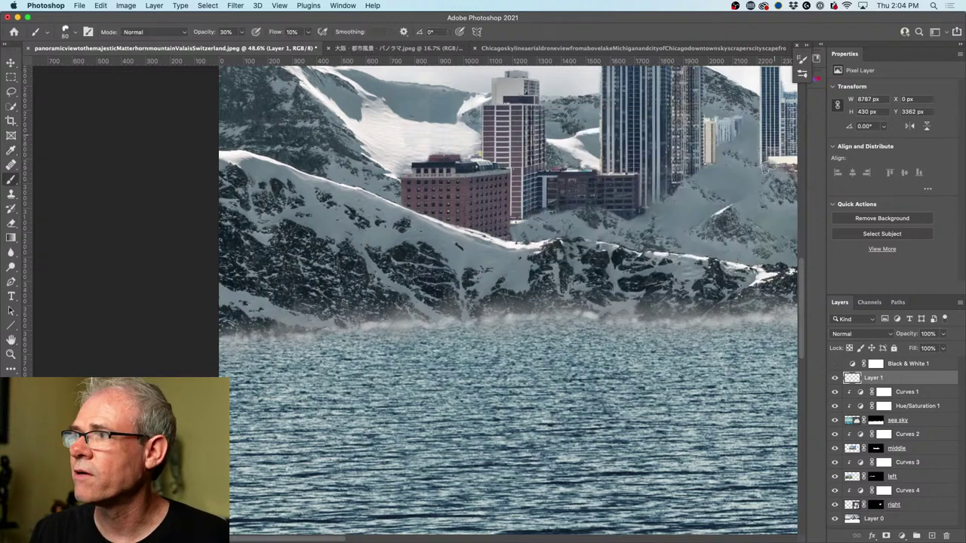
pyautogui.press('2')
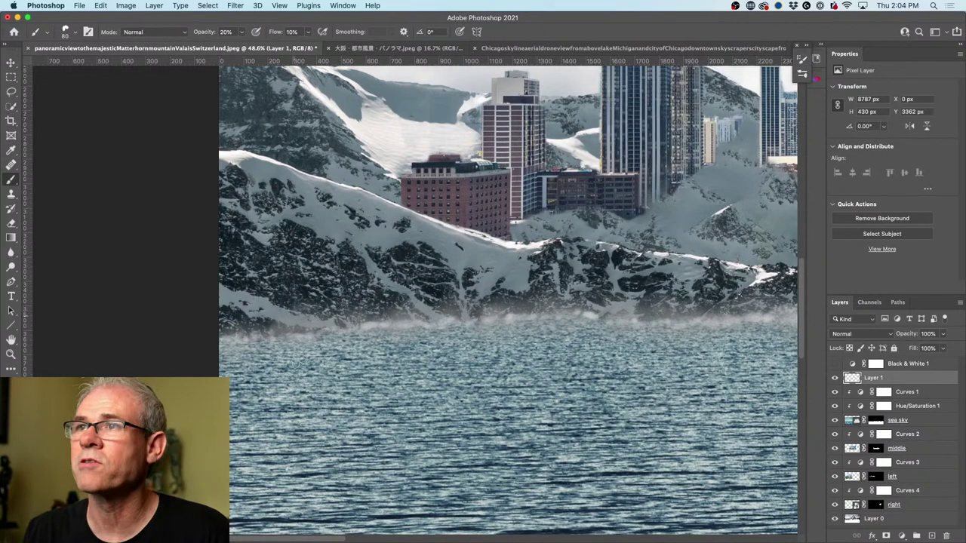
pyautogui.press(']')
pyautogui.press(']')
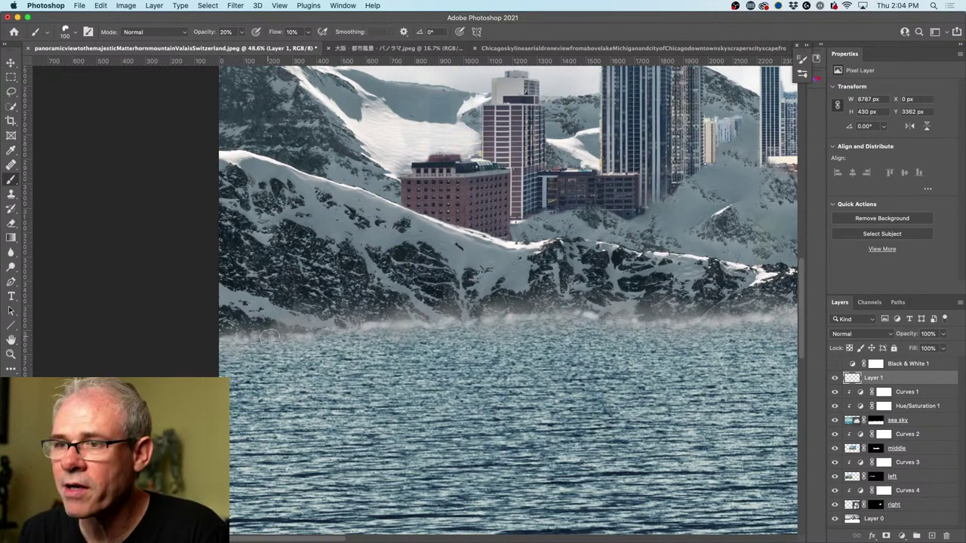
# Step: Brush haze along the waterline from the left side to the city block
pyautogui.moveTo(240, 328)
pyautogui.mouseDown()
pyautogui.moveTo(269, 333)
pyautogui.moveTo(285, 347)
pyautogui.moveTo(278, 323)
pyautogui.moveTo(327, 333)
pyautogui.moveTo(306, 325)
pyautogui.moveTo(349, 330)
pyautogui.moveTo(364, 319)
pyautogui.moveTo(394, 322)
pyautogui.moveTo(388, 332)
pyautogui.moveTo(359, 327)
pyautogui.moveTo(421, 335)
pyautogui.moveTo(417, 323)
pyautogui.moveTo(443, 328)
pyautogui.moveTo(429, 317)
pyautogui.moveTo(493, 311)
pyautogui.moveTo(453, 314)
pyautogui.moveTo(500, 320)
pyautogui.moveTo(523, 298)
pyautogui.moveTo(532, 316)
pyautogui.moveTo(590, 306)
pyautogui.moveTo(491, 306)
pyautogui.moveTo(345, 327)
pyautogui.moveTo(261, 322)
pyautogui.moveTo(385, 312)
pyautogui.moveTo(447, 272)
pyautogui.moveTo(533, 303)
pyautogui.moveTo(551, 293)
pyautogui.moveTo(680, 307)
pyautogui.moveTo(340, 315)
pyautogui.mouseUp()
pyautogui.moveTo(392, 316)
pyautogui.mouseDown()
pyautogui.moveTo(664, 332)
pyautogui.moveTo(483, 311)
pyautogui.mouseUp()
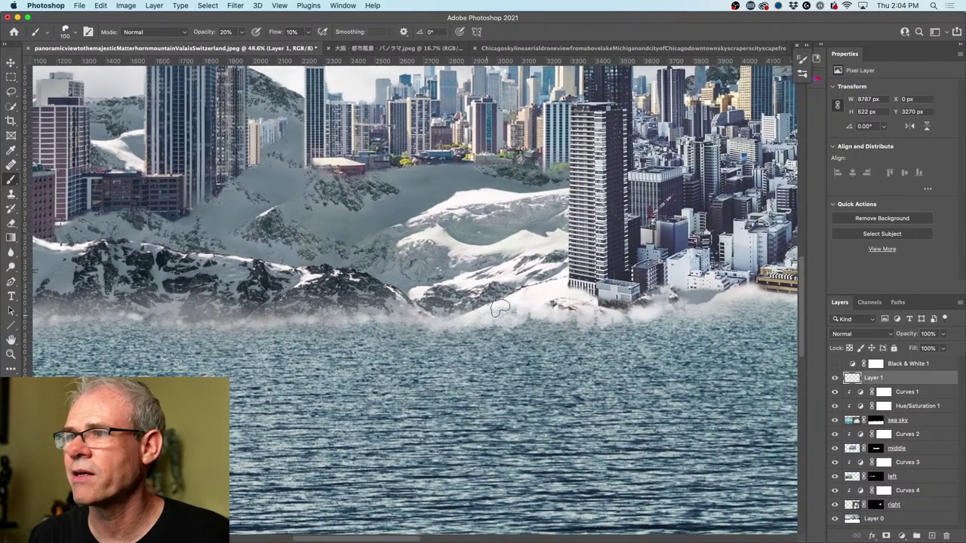
pyautogui.moveTo(557, 304); pyautogui.dragTo(647, 304)
pyautogui.moveTo(647, 309); pyautogui.dragTo(483, 326)
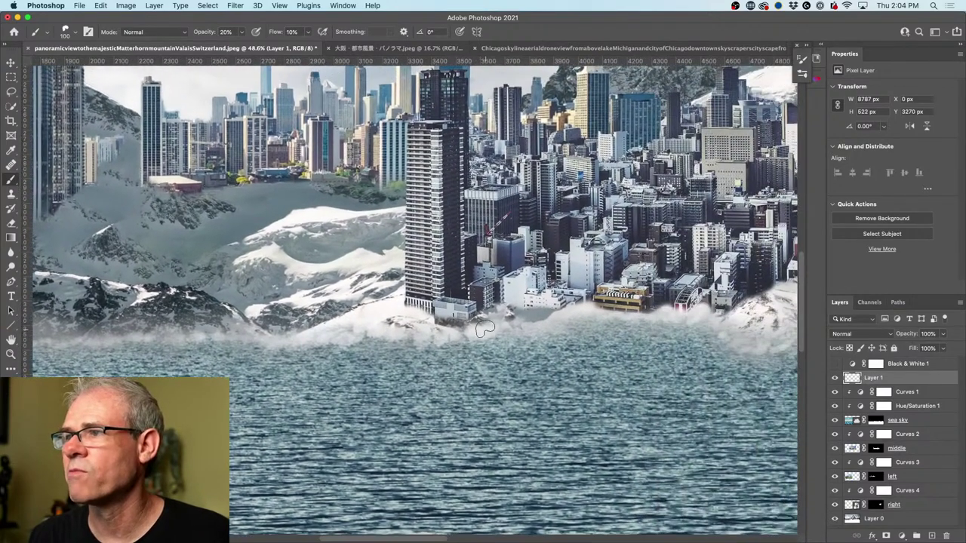
pyautogui.moveTo(540, 294)
pyautogui.mouseDown()
pyautogui.moveTo(713, 309)
pyautogui.moveTo(546, 312)
pyautogui.mouseUp()
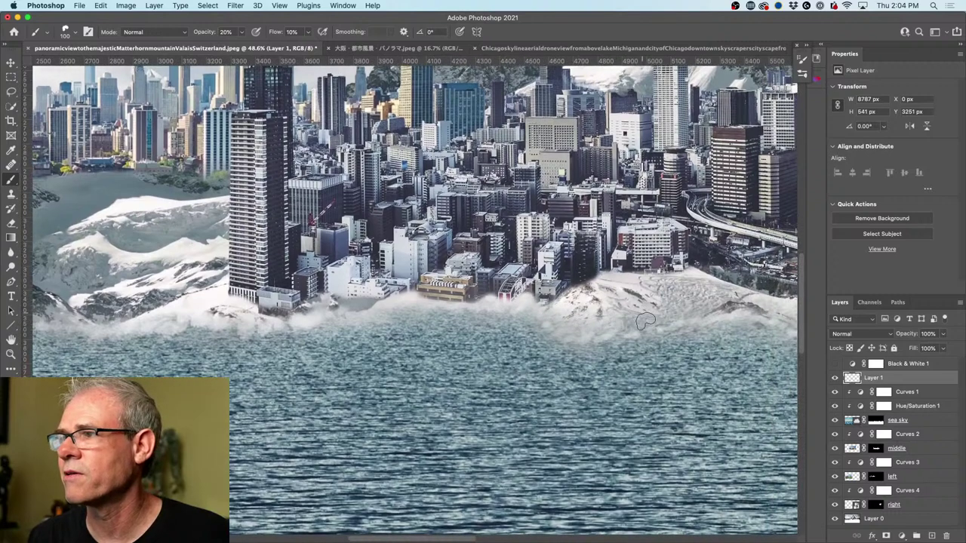
# Step: Pan to the right-hand snowy shore and buildings, then back to the left mountains
pyautogui.moveTo(732, 310); pyautogui.dragTo(572, 306)
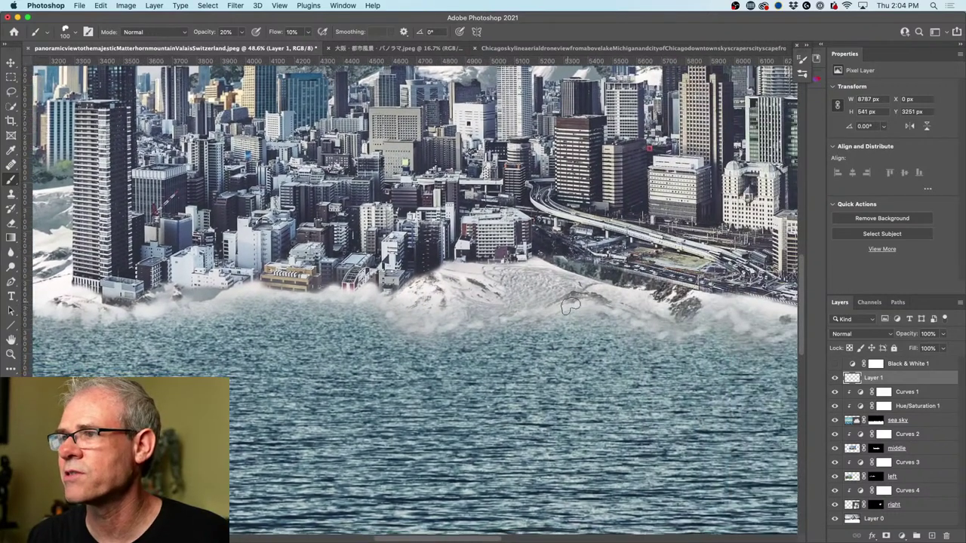
pyautogui.moveTo(713, 313); pyautogui.dragTo(569, 306)
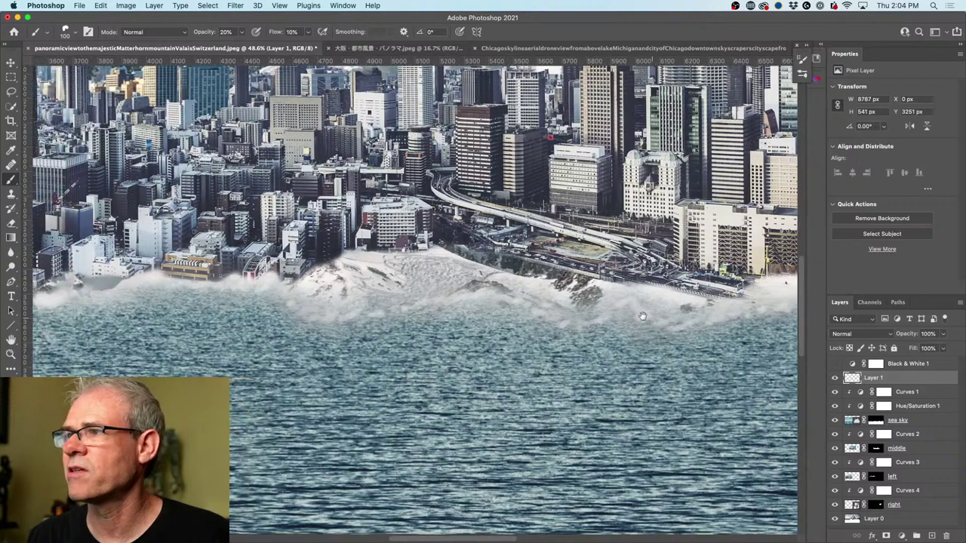
pyautogui.moveTo(717, 309); pyautogui.dragTo(548, 313)
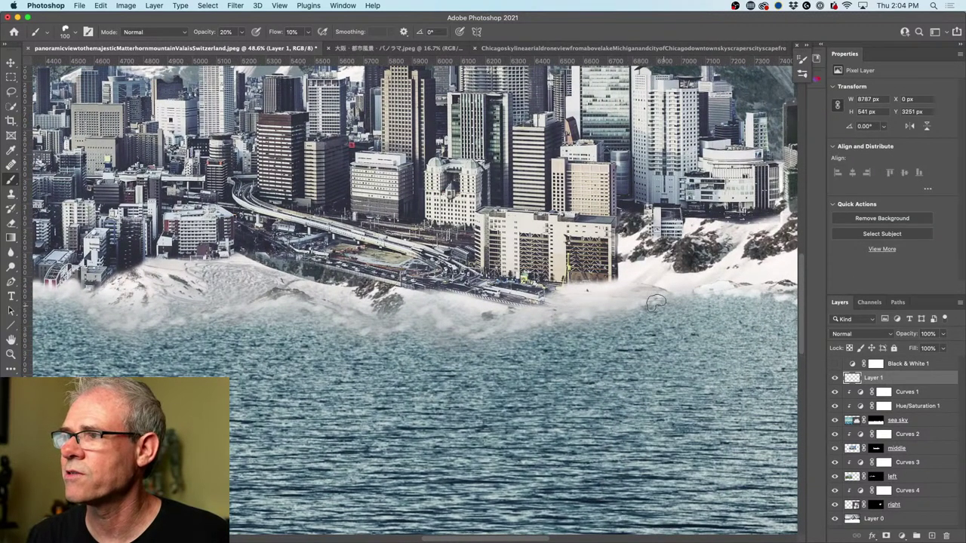
pyautogui.moveTo(521, 317); pyautogui.dragTo(617, 320)
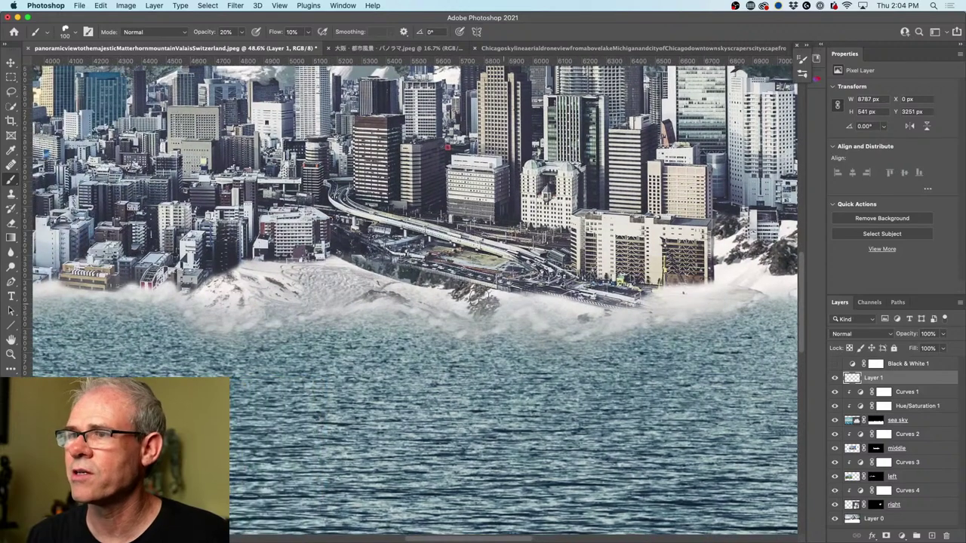
pyautogui.moveTo(251, 313); pyautogui.dragTo(549, 338)
pyautogui.moveTo(296, 363); pyautogui.dragTo(522, 386)
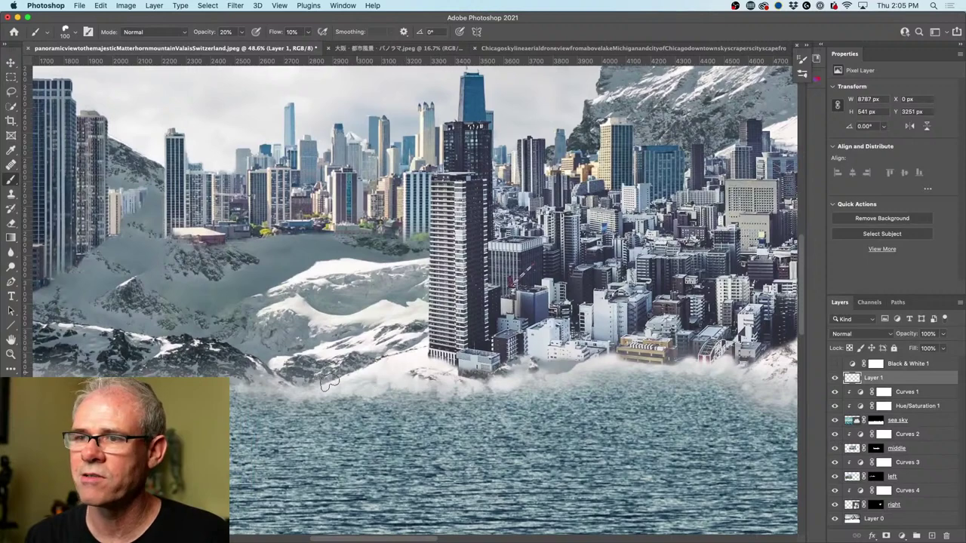
pyautogui.moveTo(63, 376); pyautogui.dragTo(348, 429)
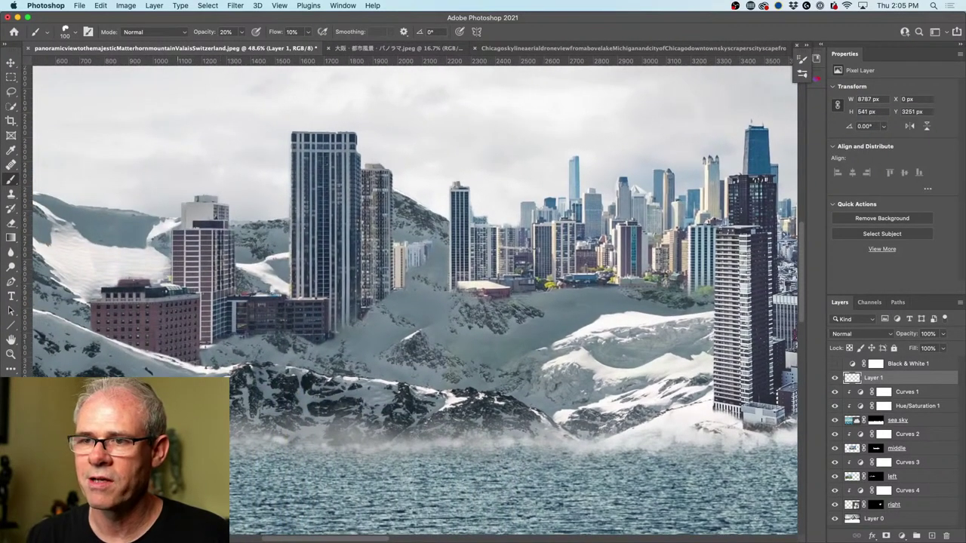
pyautogui.scroll(-2, 415, 302)
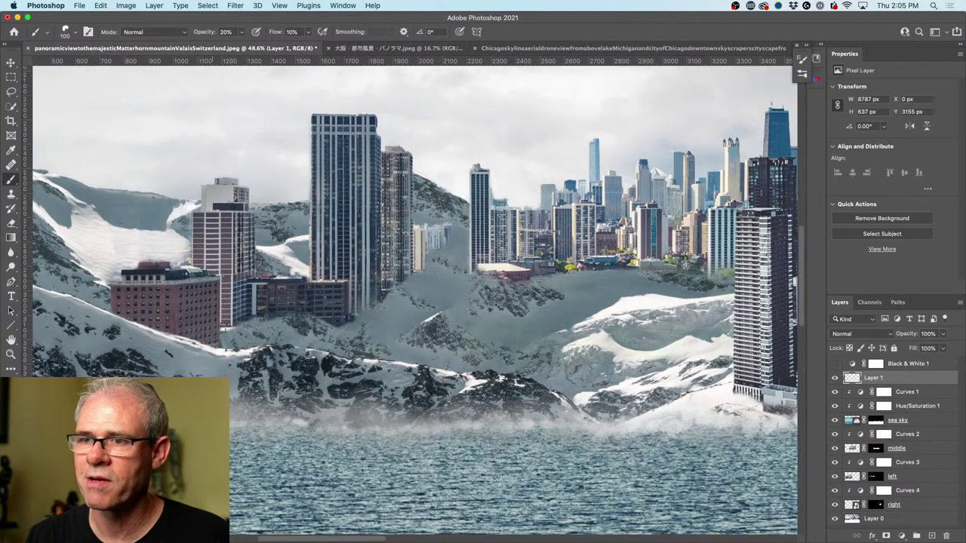
# Step: Paint and brighten soft fog along the left shoreline and waterline
pyautogui.moveTo(240, 407)
pyautogui.mouseDown()
pyautogui.moveTo(288, 425)
pyautogui.moveTo(300, 414)
pyautogui.moveTo(408, 419)
pyautogui.mouseUp()
pyautogui.hscroll(-6, 283, 399)
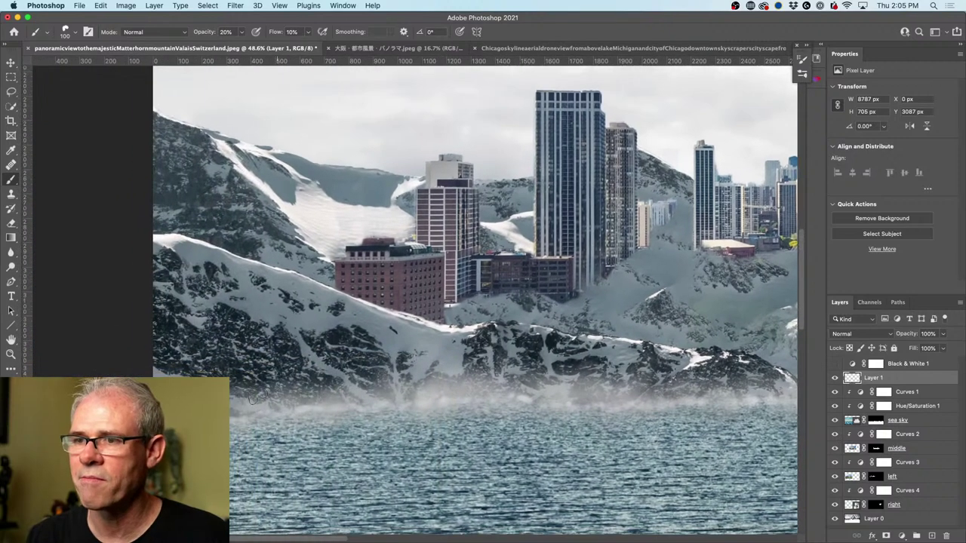
pyautogui.moveTo(268, 398)
pyautogui.mouseDown()
pyautogui.moveTo(313, 391)
pyautogui.moveTo(335, 411)
pyautogui.moveTo(371, 399)
pyautogui.moveTo(289, 394)
pyautogui.moveTo(454, 383)
pyautogui.moveTo(361, 398)
pyautogui.moveTo(381, 408)
pyautogui.moveTo(489, 394)
pyautogui.mouseUp()
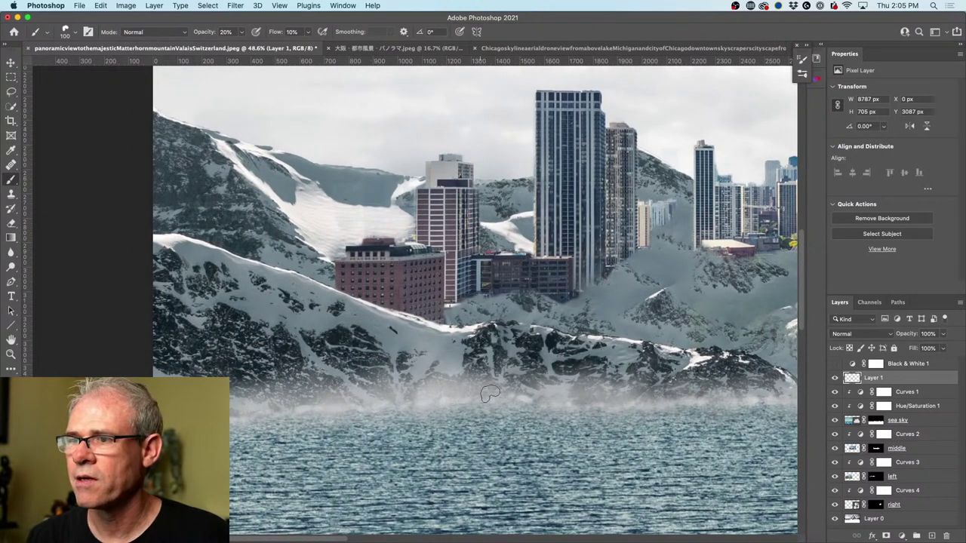
pyautogui.moveTo(589, 401); pyautogui.dragTo(370, 369)
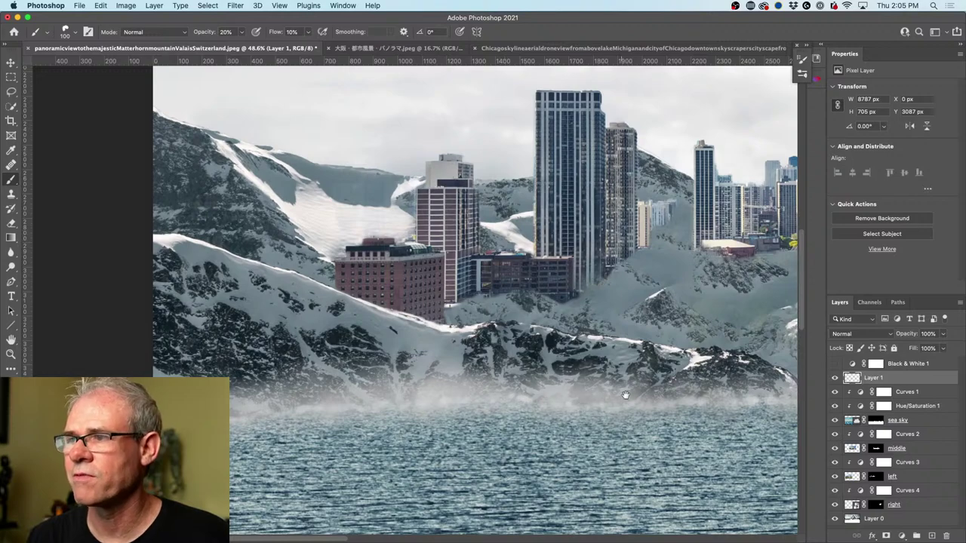
pyautogui.moveTo(626, 394); pyautogui.dragTo(308, 347)
pyautogui.moveTo(407, 332)
pyautogui.mouseDown()
pyautogui.moveTo(555, 349)
pyautogui.moveTo(559, 341)
pyautogui.moveTo(505, 357)
pyautogui.mouseUp()
pyautogui.moveTo(555, 383); pyautogui.dragTo(582, 398)
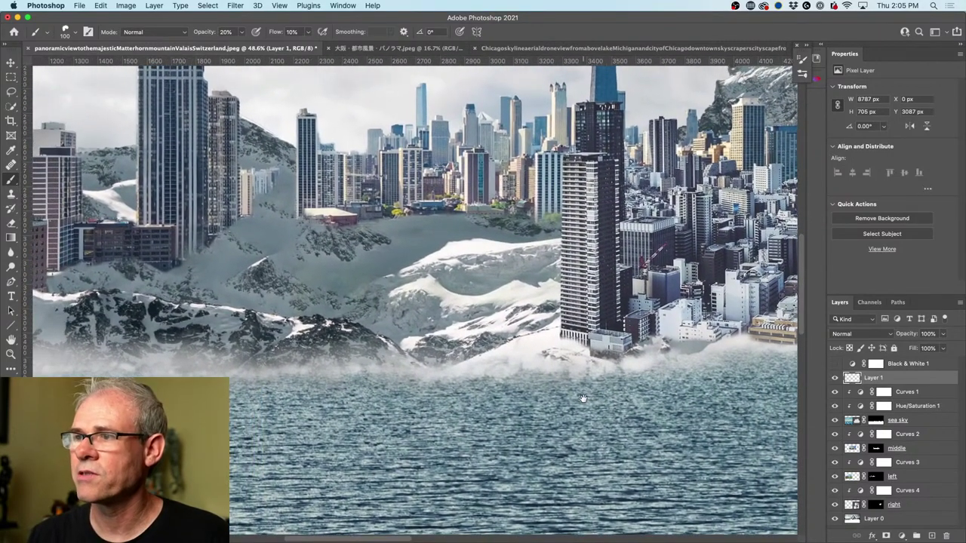
# Step: Fit the whole composite on screen and brighten the mist along the waterline
pyautogui.press('super+minus')
pyautogui.press('super+minus')
pyautogui.press('super+minus')
pyautogui.press('super+0')
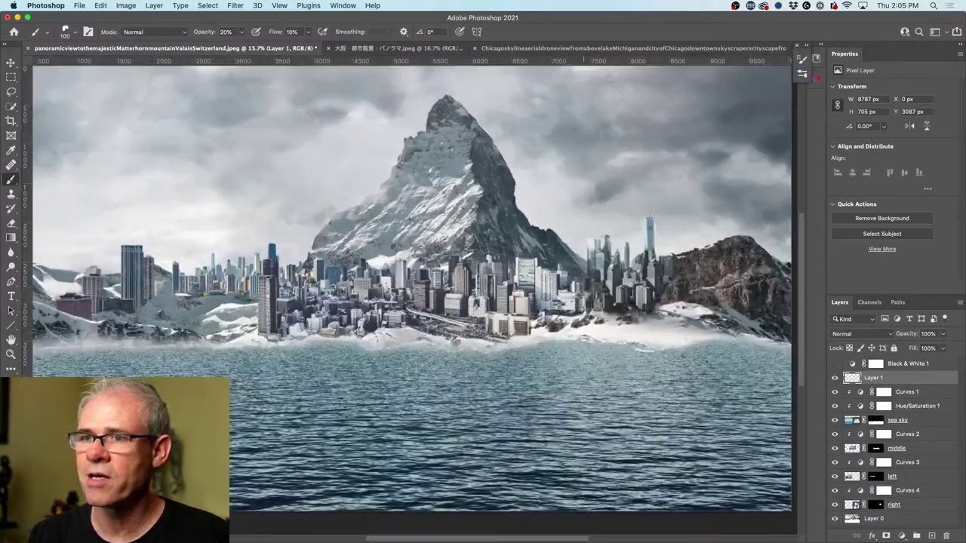
pyautogui.scroll(10, 256, 283)
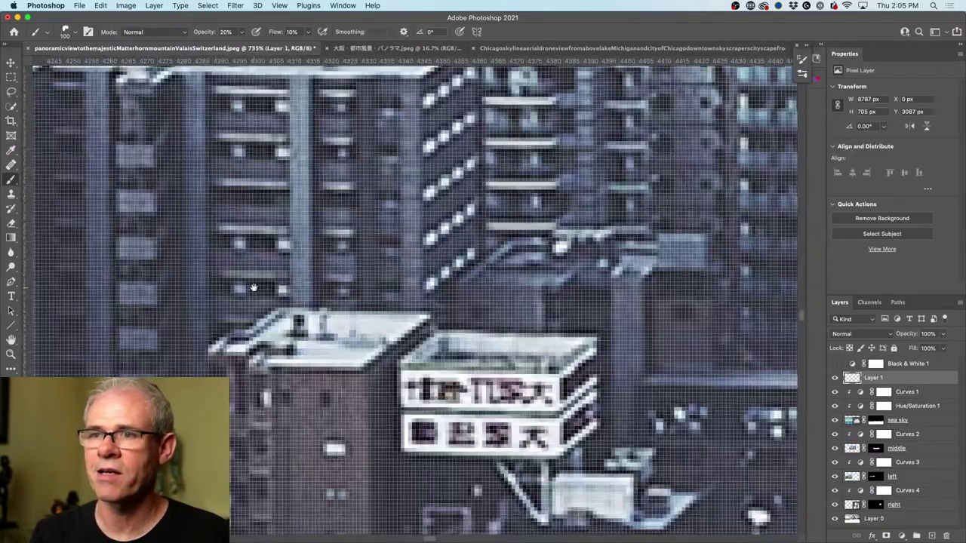
pyautogui.scroll(-10, 257, 283)
pyautogui.scroll(-4, 256, 283)
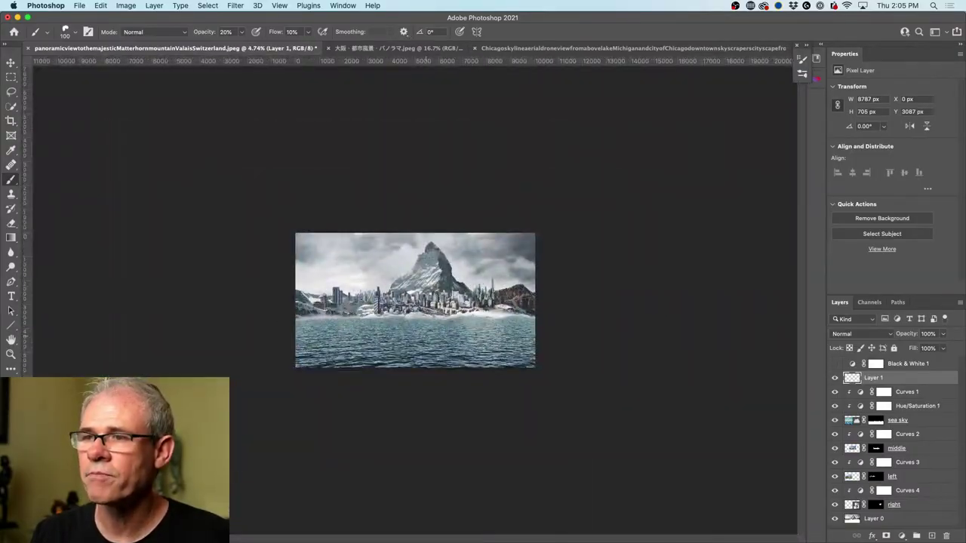
pyautogui.scroll(4, 405, 302)
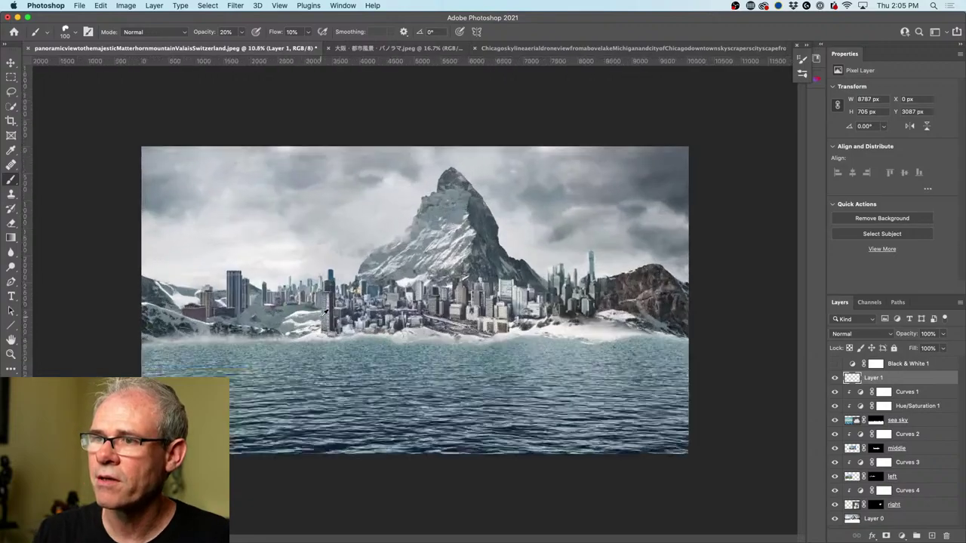
pyautogui.hscroll(-10, 237, 344)
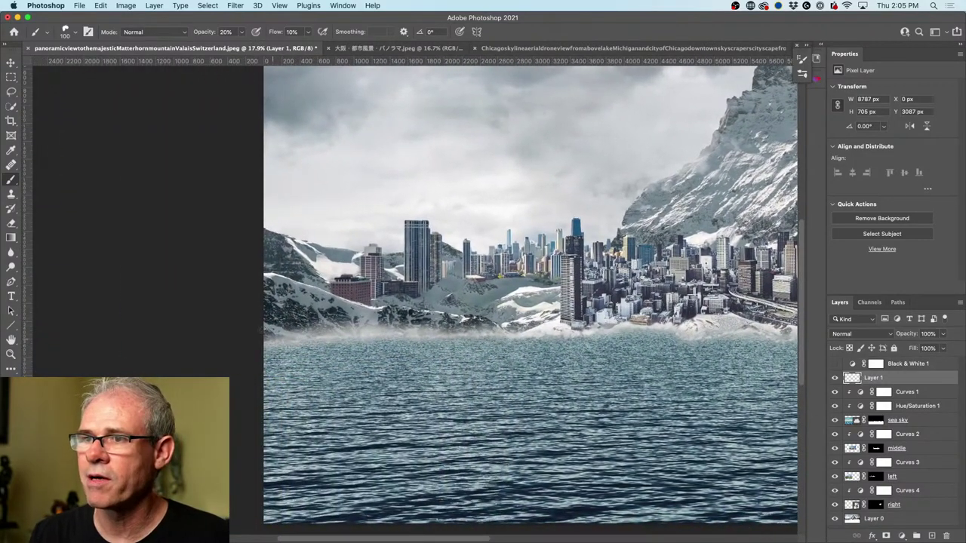
pyautogui.moveTo(312, 336); pyautogui.dragTo(351, 330)
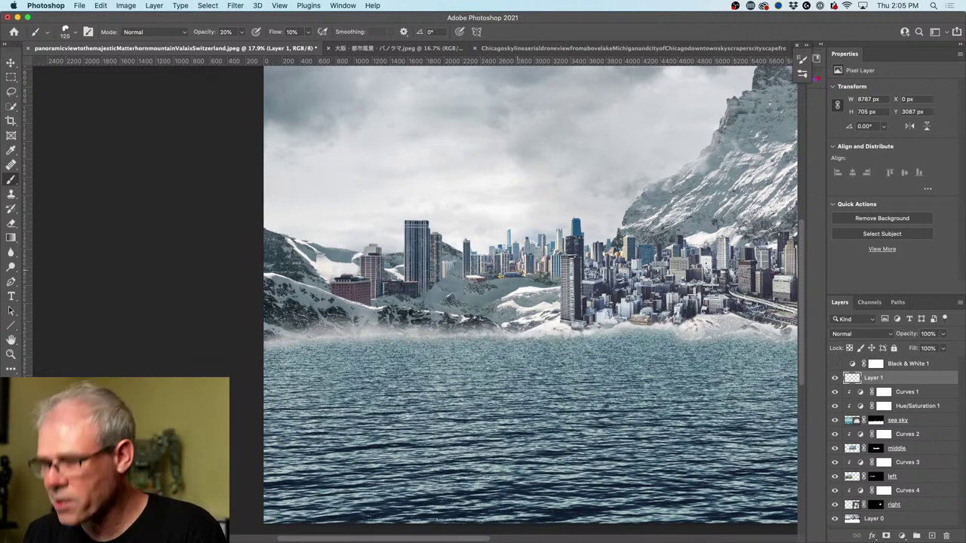
# Step: Enlarge the brush to 200 and paint mist strokes across the city skyline
pyautogui.press(']')
pyautogui.press(']')
pyautogui.press(']')
pyautogui.press(']')
pyautogui.press(']')
pyautogui.moveTo(423, 264); pyautogui.dragTo(389, 249)
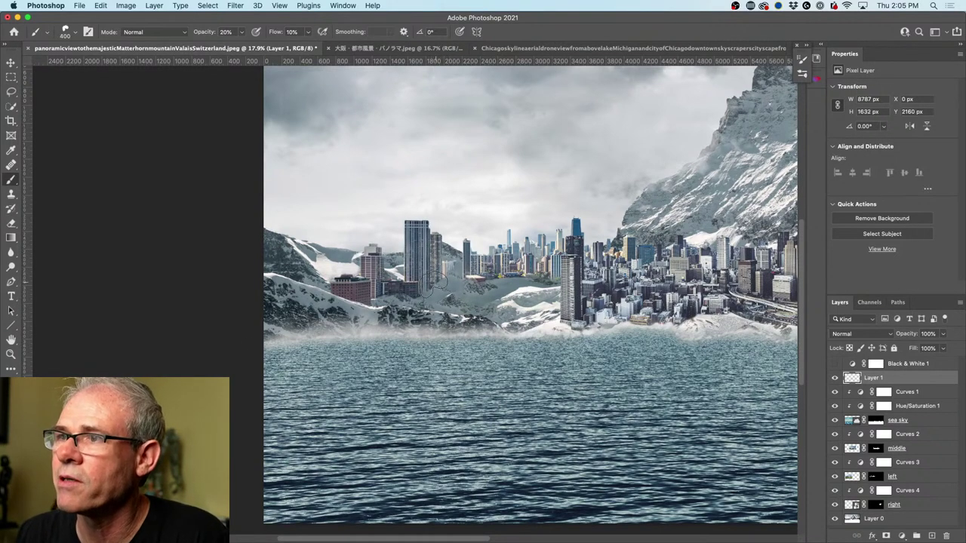
pyautogui.moveTo(264, 249)
pyautogui.mouseDown()
pyautogui.moveTo(422, 253)
pyautogui.moveTo(452, 249)
pyautogui.mouseUp()
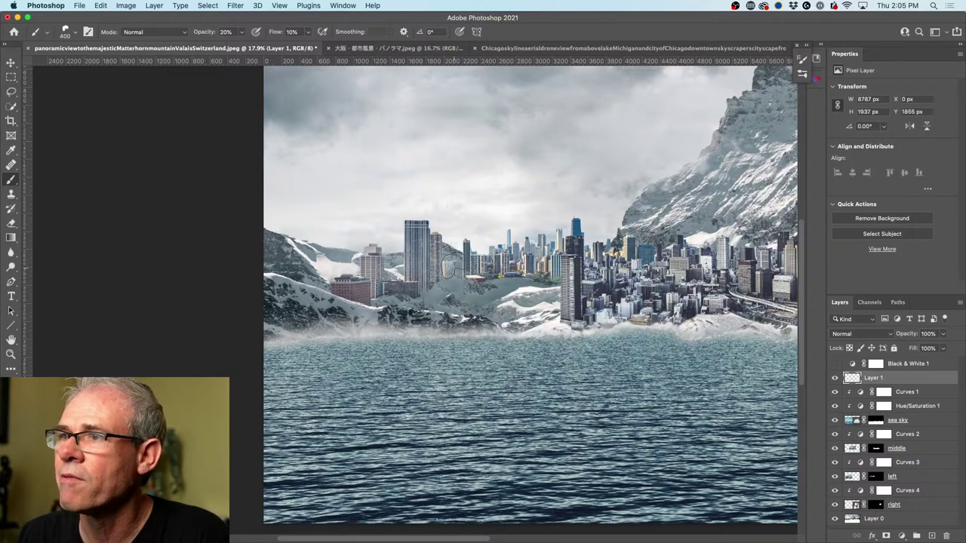
pyautogui.moveTo(557, 209)
pyautogui.mouseDown()
pyautogui.moveTo(513, 258)
pyautogui.moveTo(531, 237)
pyautogui.moveTo(283, 232)
pyautogui.mouseUp()
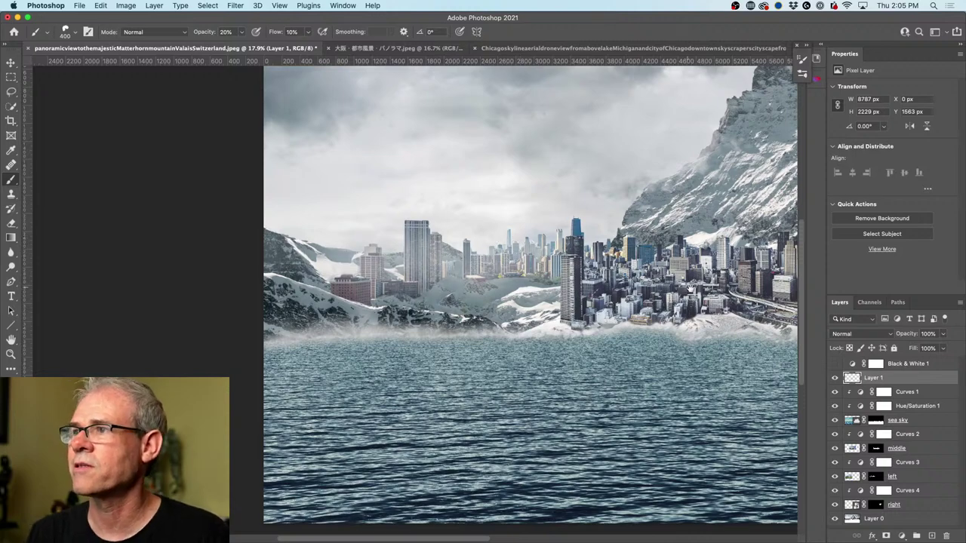
pyautogui.hscroll(10, 689, 289)
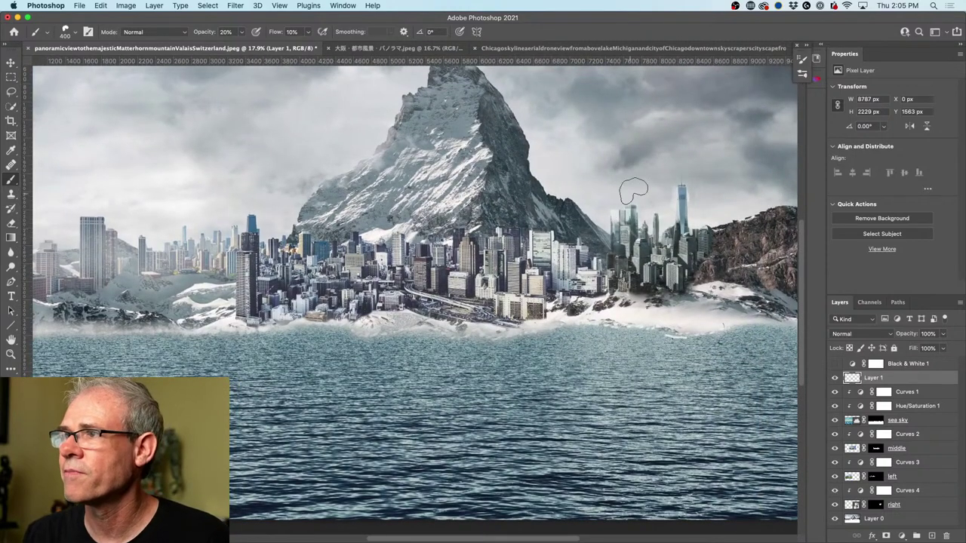
# Step: Paint mist up the Matterhorn's left flank and along the mountain and skyline base
pyautogui.moveTo(563, 219); pyautogui.dragTo(529, 169)
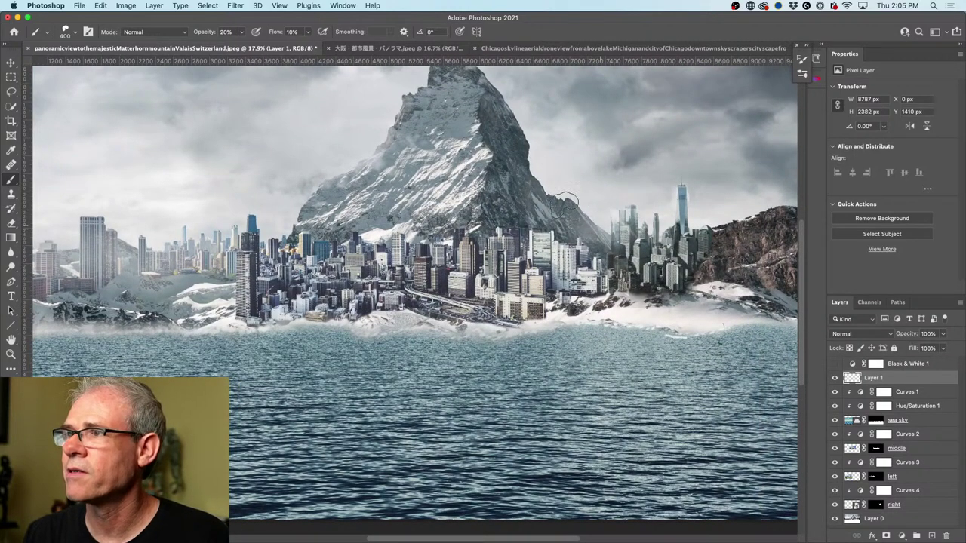
pyautogui.moveTo(566, 202); pyautogui.dragTo(525, 151)
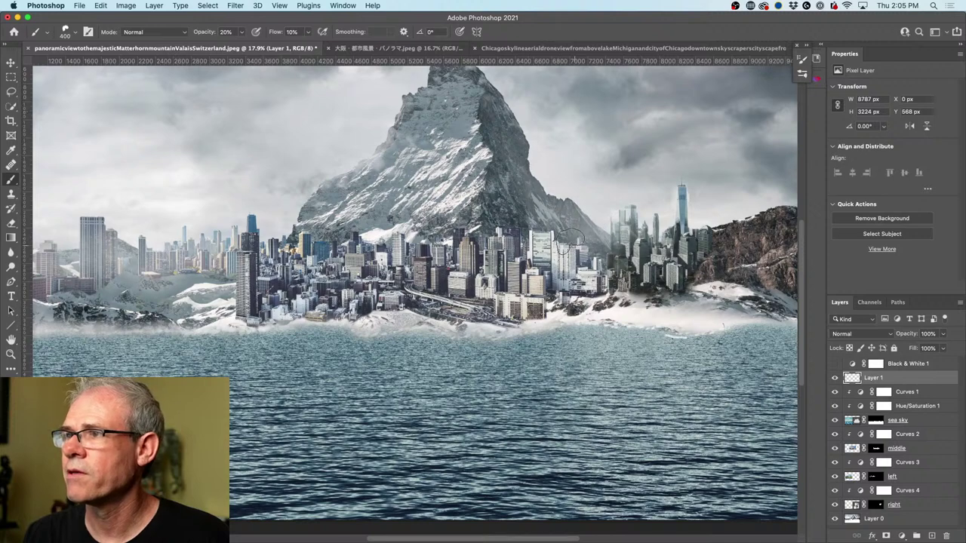
pyautogui.hscroll(5, 574, 230)
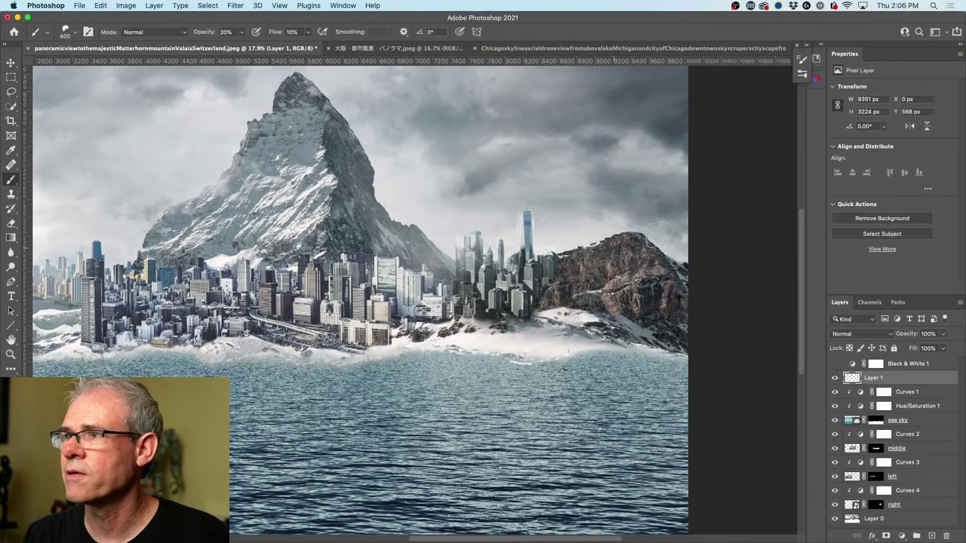
pyautogui.moveTo(596, 241); pyautogui.dragTo(664, 249)
pyautogui.hscroll(-8, 648, 264)
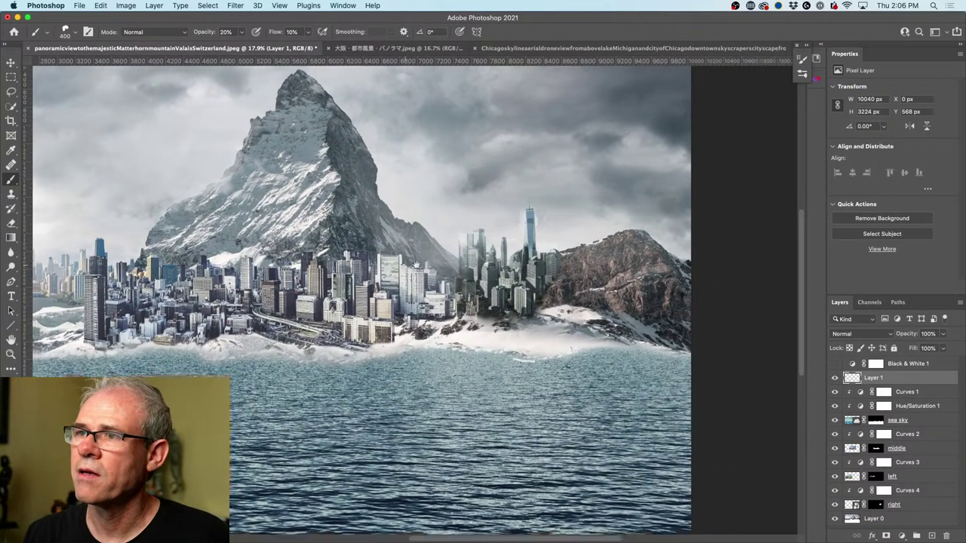
pyautogui.moveTo(559, 272)
pyautogui.mouseDown()
pyautogui.moveTo(377, 279)
pyautogui.moveTo(596, 249)
pyautogui.moveTo(475, 260)
pyautogui.moveTo(371, 237)
pyautogui.moveTo(541, 247)
pyautogui.moveTo(606, 223)
pyautogui.mouseUp()
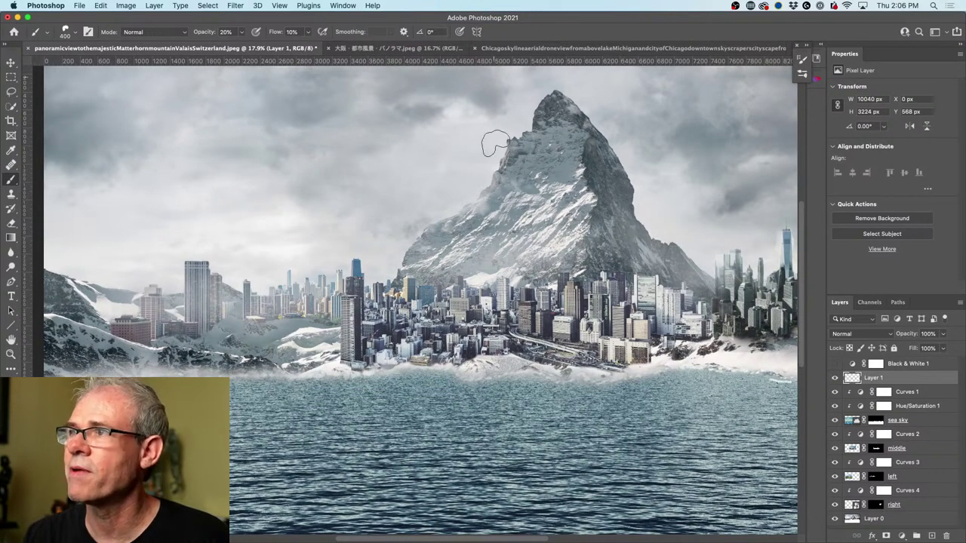
pyautogui.moveTo(496, 143)
pyautogui.mouseDown()
pyautogui.moveTo(384, 248)
pyautogui.moveTo(603, 253)
pyautogui.moveTo(555, 265)
pyautogui.moveTo(618, 253)
pyautogui.moveTo(312, 254)
pyautogui.moveTo(355, 339)
pyautogui.moveTo(339, 358)
pyautogui.moveTo(402, 368)
pyautogui.moveTo(501, 336)
pyautogui.moveTo(559, 355)
pyautogui.moveTo(432, 268)
pyautogui.moveTo(404, 288)
pyautogui.moveTo(551, 256)
pyautogui.moveTo(284, 268)
pyautogui.moveTo(311, 281)
pyautogui.moveTo(111, 255)
pyautogui.moveTo(217, 291)
pyautogui.mouseUp()
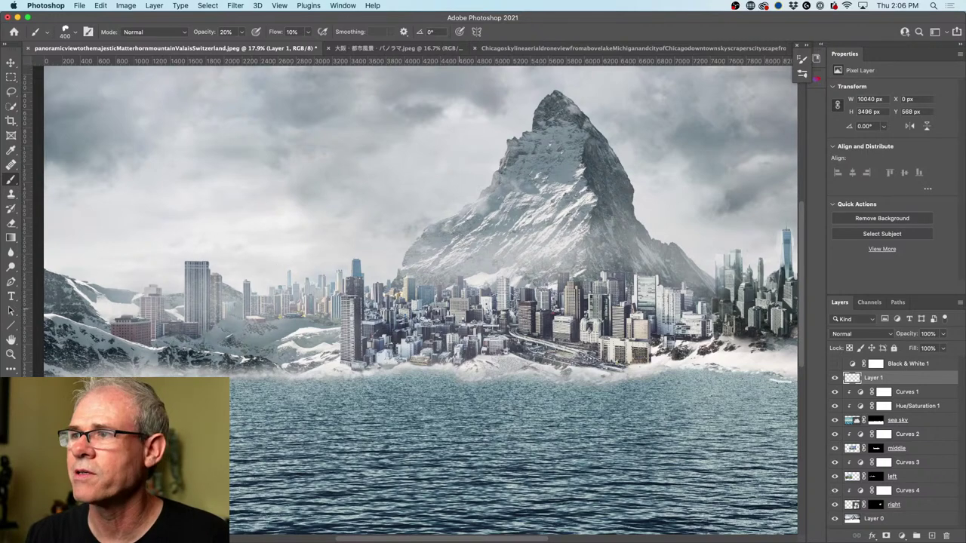
pyautogui.scroll(-5, 713, 279)
pyautogui.scroll(4, 713, 279)
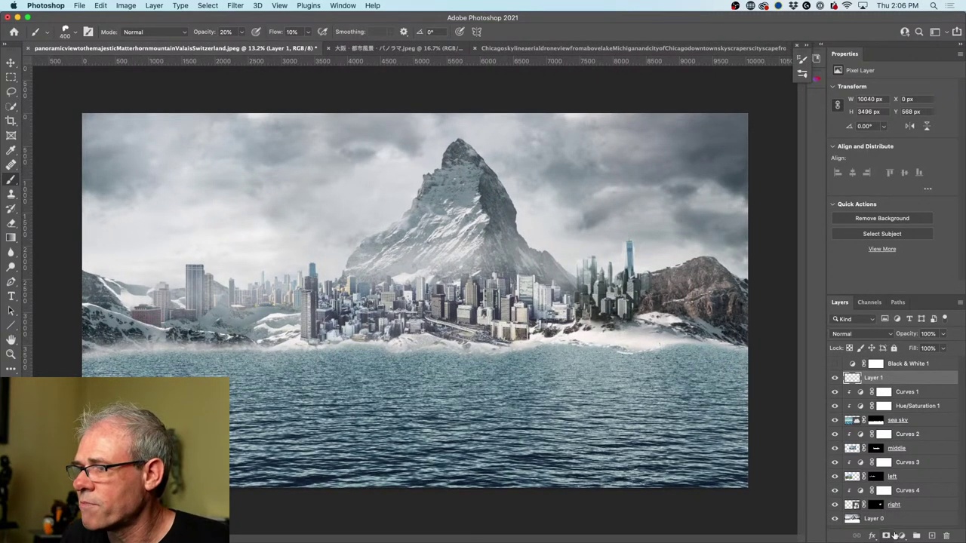
# Step: Add a Solid Color fill layer with a light blue colour
pyautogui.click(900, 535)
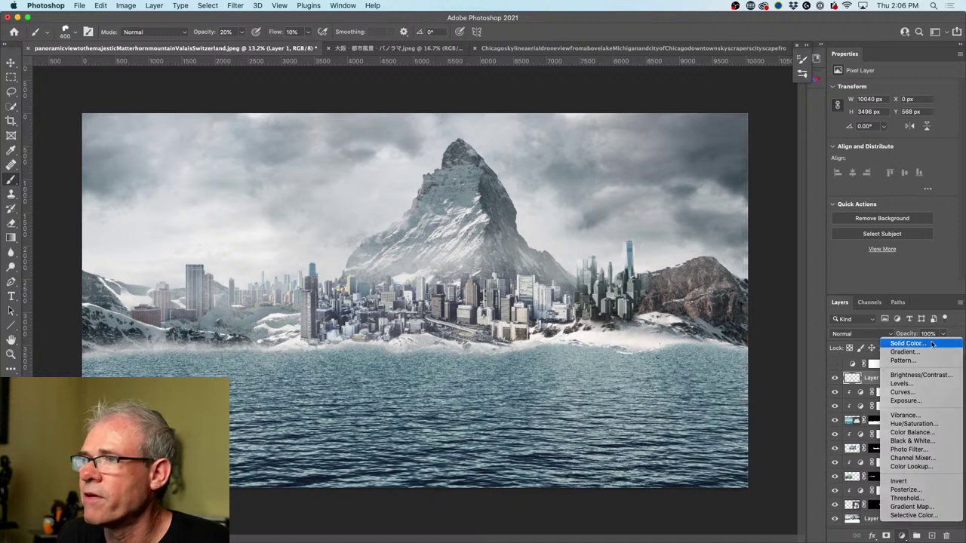
pyautogui.click(909, 343)
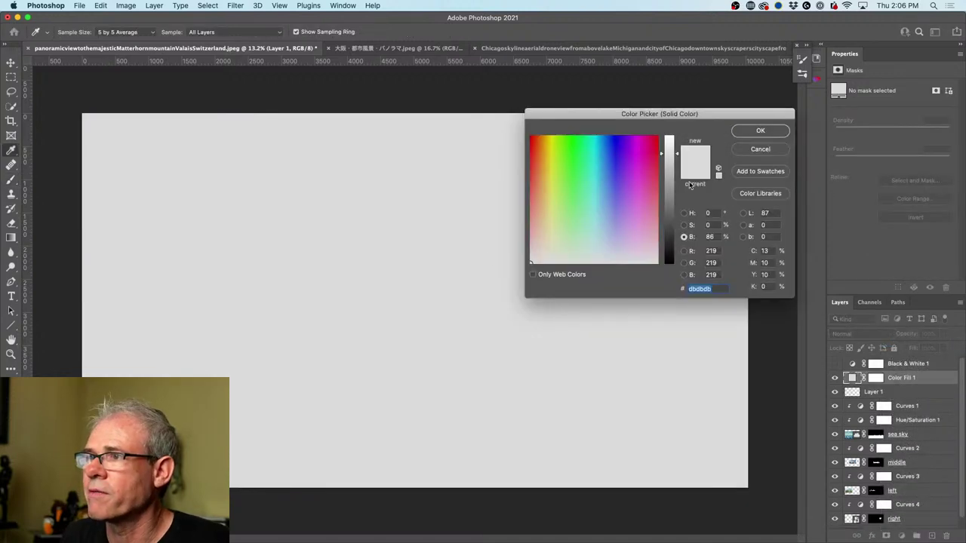
pyautogui.click(605, 206)
pyautogui.click(759, 131)
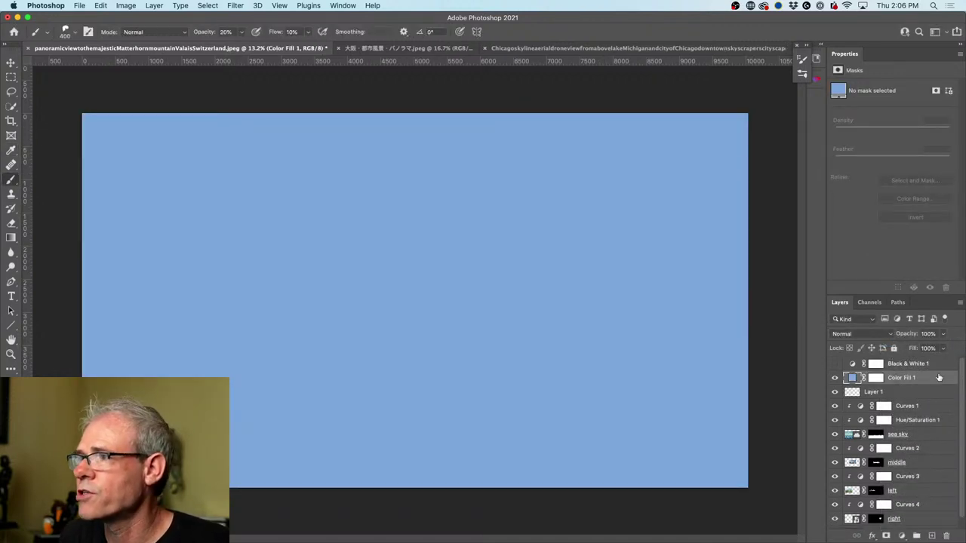
# Step: Set the fill layer to Color blend mode at 20% opacity and view the whole image
pyautogui.click(855, 337)
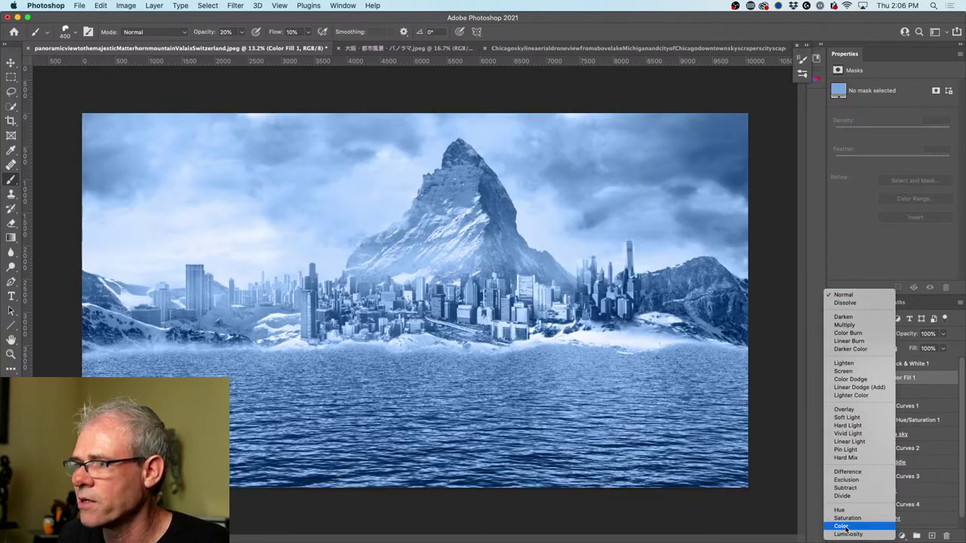
pyautogui.click(842, 526)
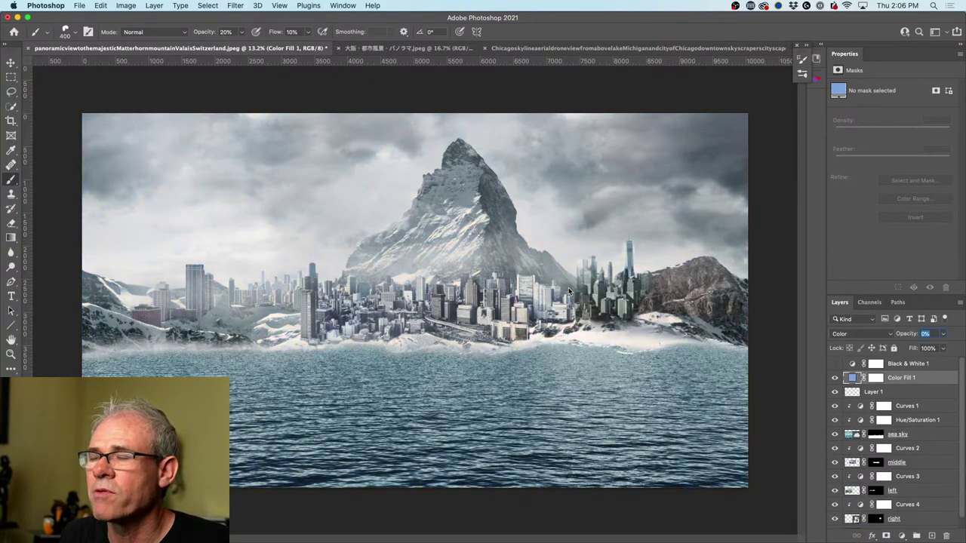
pyautogui.write('8')
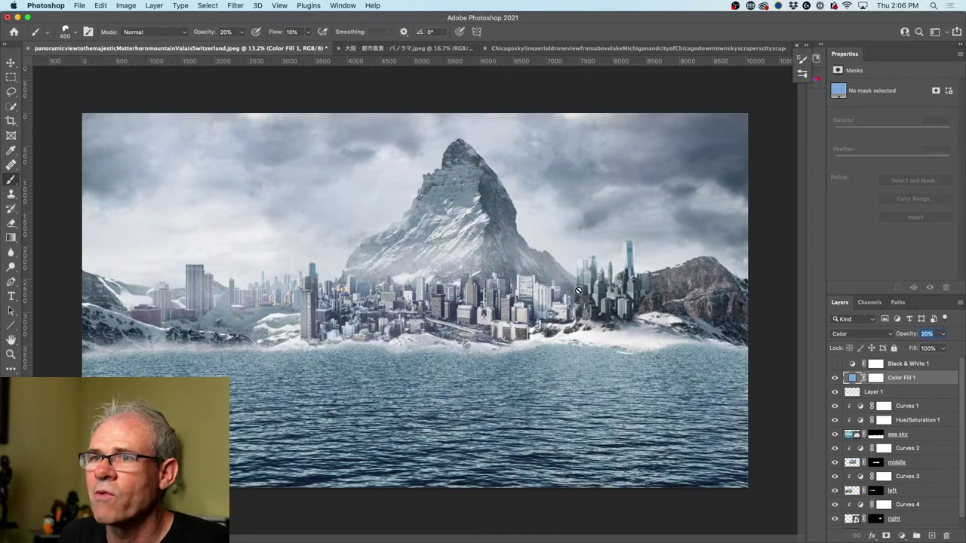
pyautogui.press('super+minus')
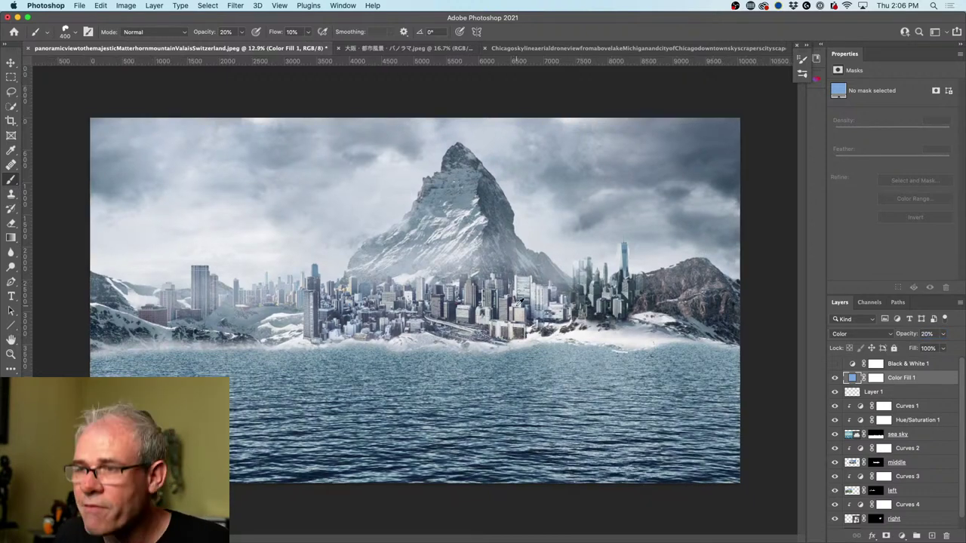
pyautogui.press('super+0')
pyautogui.scroll(-1, 520, 296)
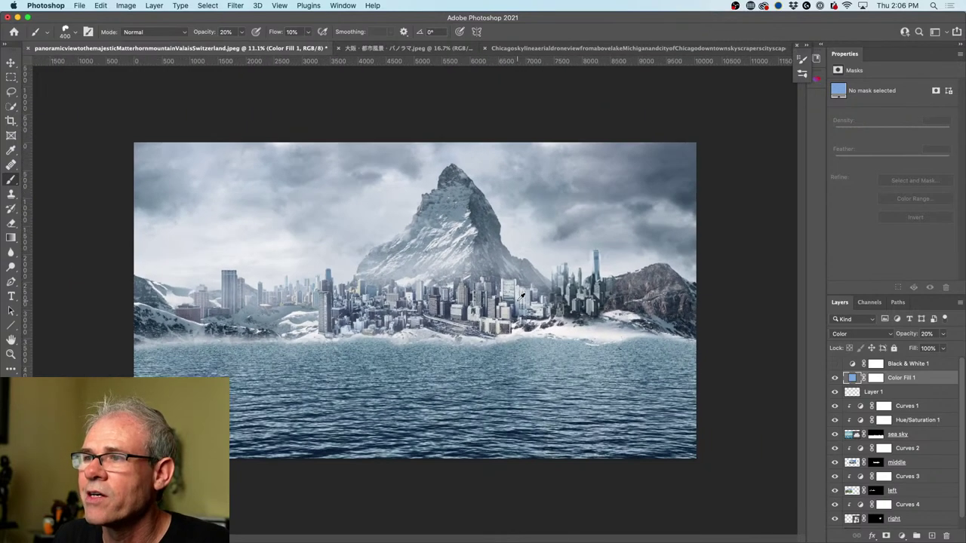
pyautogui.scroll(5, 520, 295)
pyautogui.scroll(-3, 520, 296)
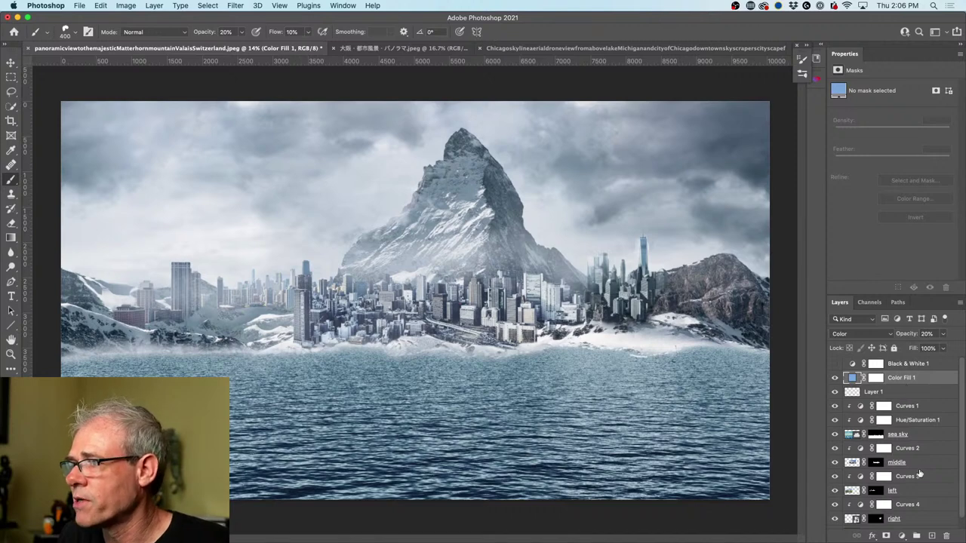
# Step: Create Layer 2 in Overlay blend mode with no colour label
pyautogui.keyDown('alt'); pyautogui.click(929, 535); pyautogui.keyUp('alt')
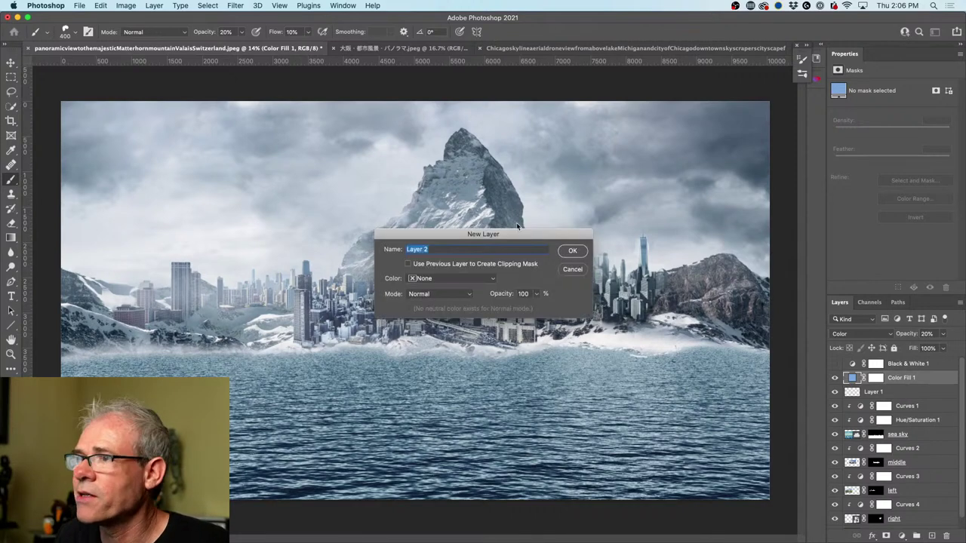
pyautogui.click(472, 279)
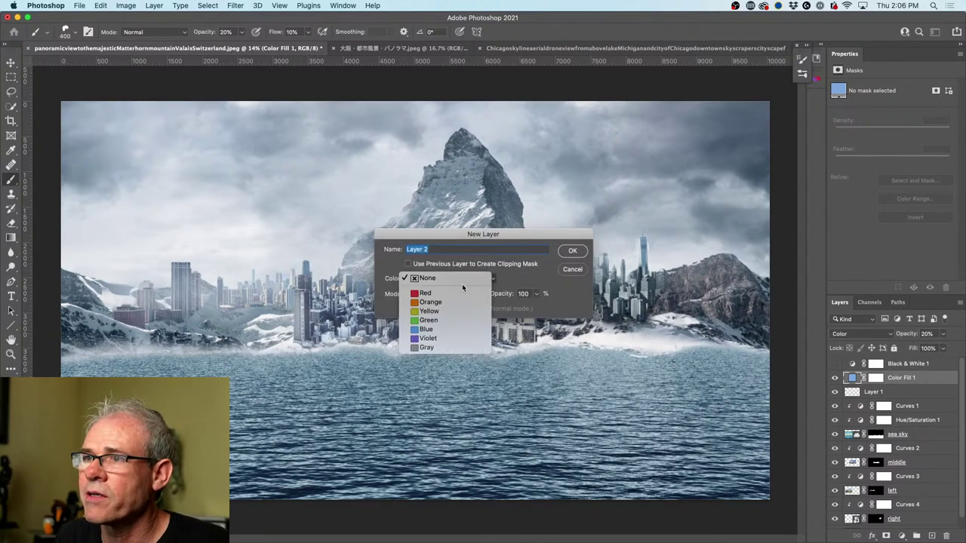
pyautogui.click(504, 249)
pyautogui.click(418, 294)
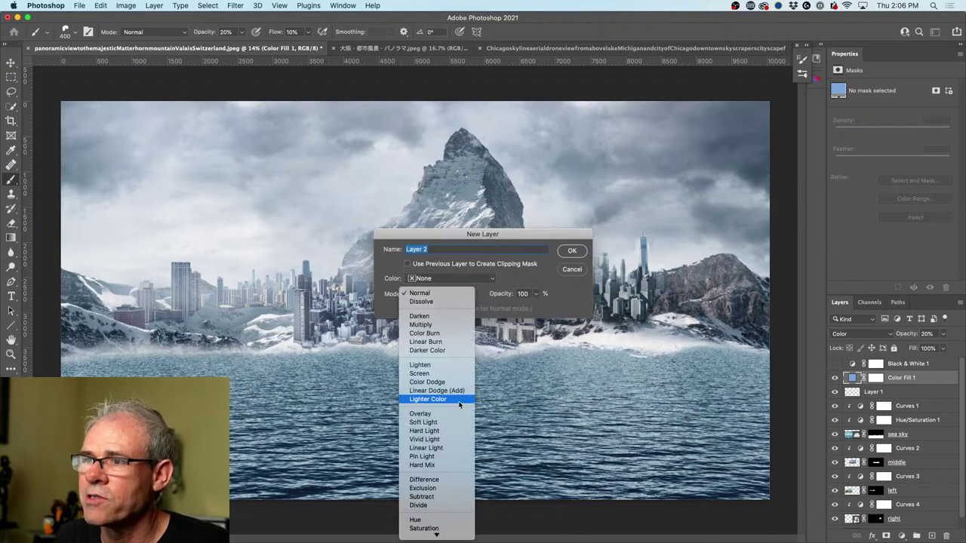
pyautogui.click(560, 326)
pyautogui.click(572, 251)
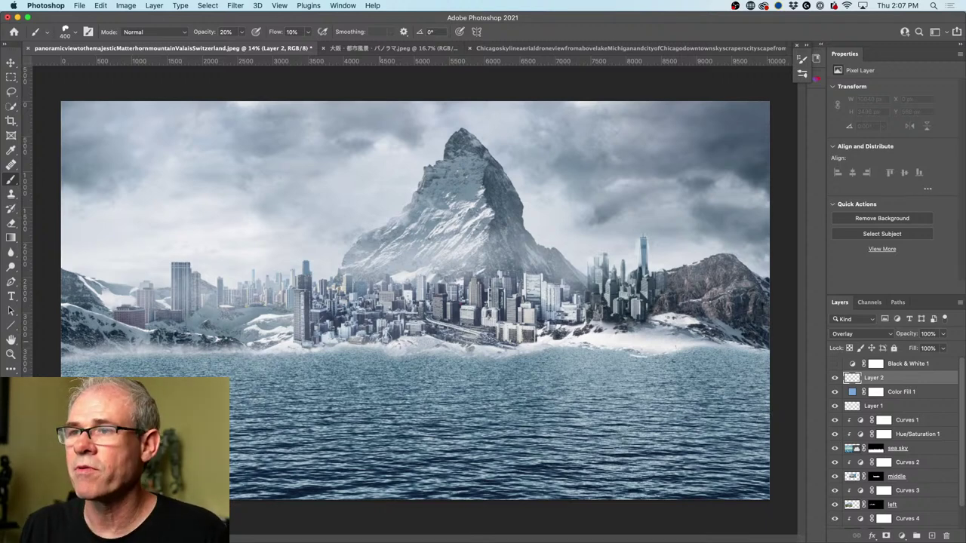
# Step: Load the Soft Round brush with 0% hardness from General Brushes
pyautogui.click(65, 32)
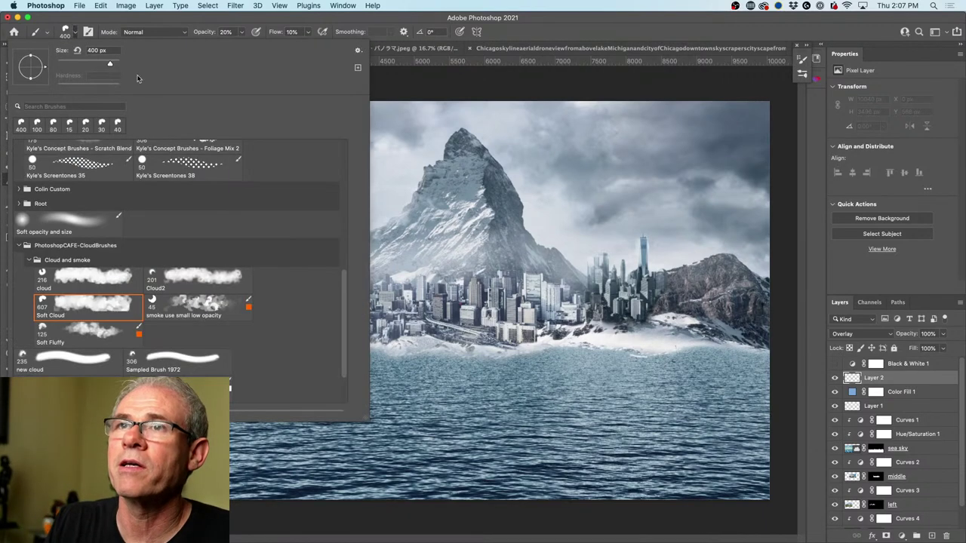
pyautogui.scroll(10, 338, 282)
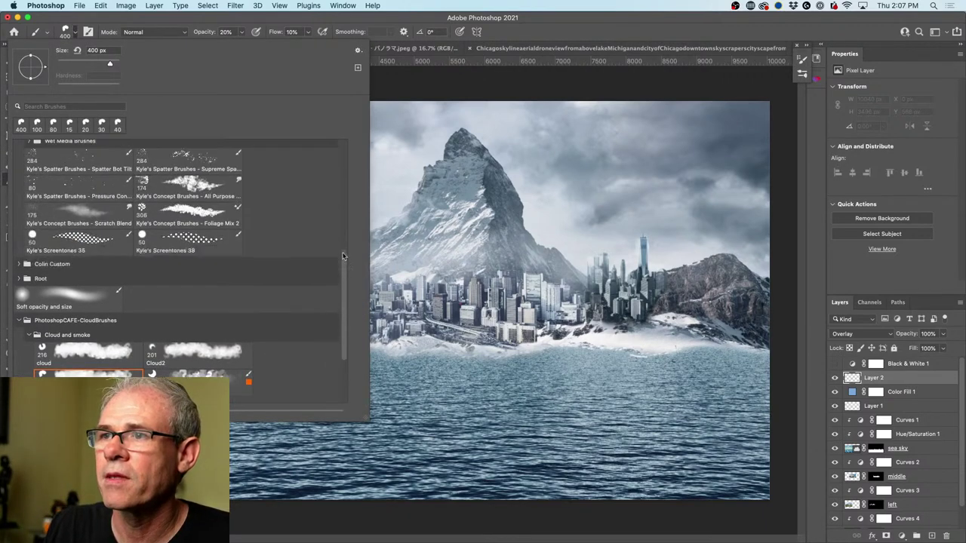
pyautogui.click(65, 162)
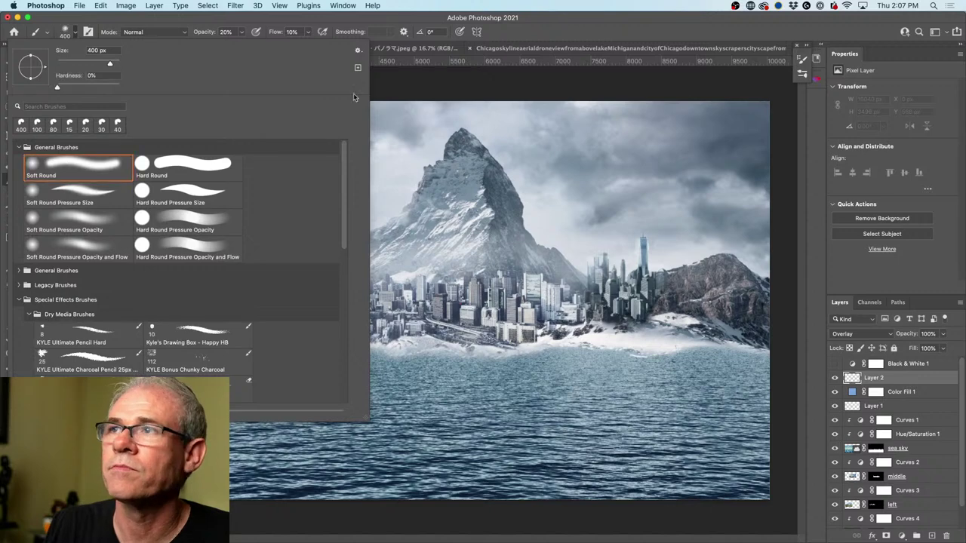
pyautogui.click(577, 24)
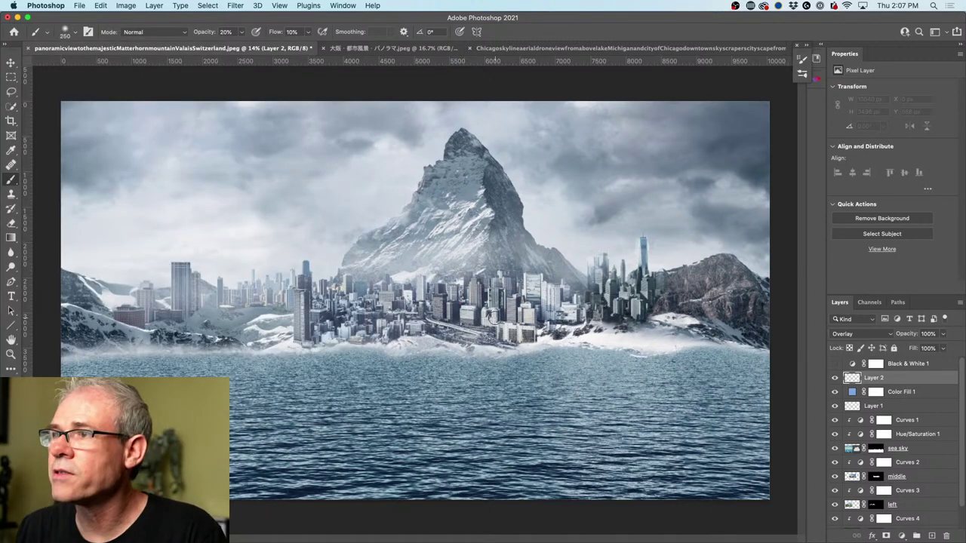
# Step: At brush size 150 and 46% opacity, shade faintly around the left city buildings
pyautogui.press('[')
pyautogui.press('[')
pyautogui.press('[')
pyautogui.press('[')
pyautogui.press('[')
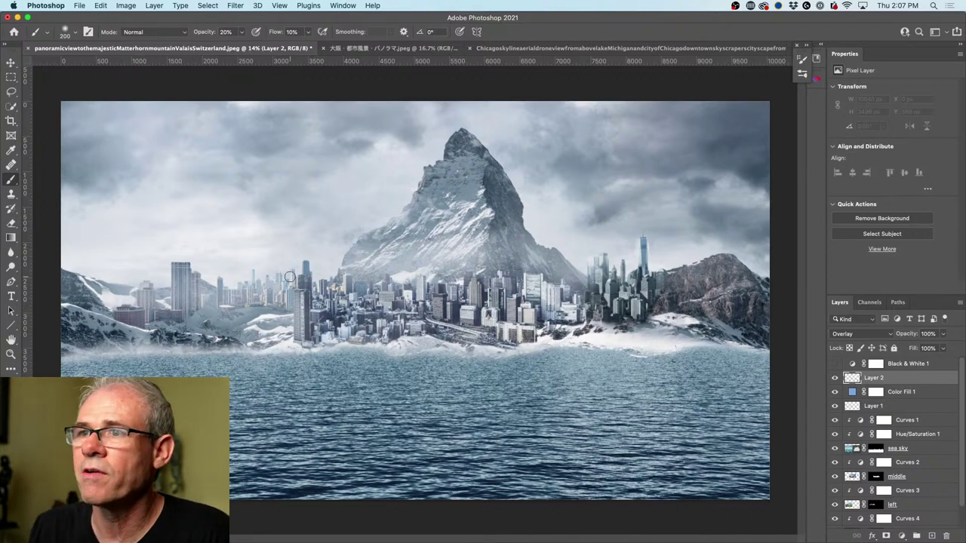
pyautogui.moveTo(310, 297)
pyautogui.mouseDown()
pyautogui.moveTo(312, 337)
pyautogui.moveTo(328, 308)
pyautogui.mouseUp()
pyautogui.moveTo(190, 277)
pyautogui.mouseDown()
pyautogui.moveTo(190, 329)
pyautogui.moveTo(198, 305)
pyautogui.moveTo(233, 317)
pyautogui.mouseUp()
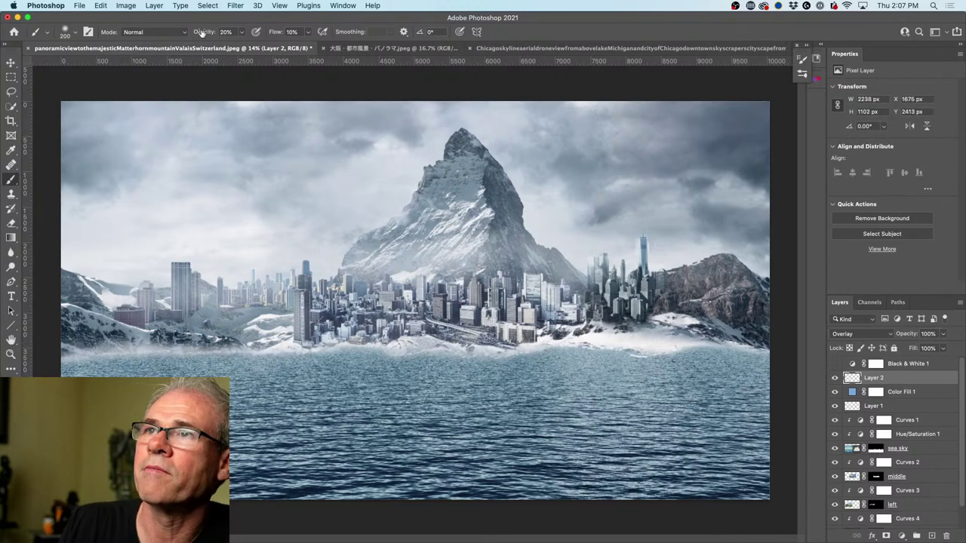
pyautogui.press('4')
pyautogui.press('6')
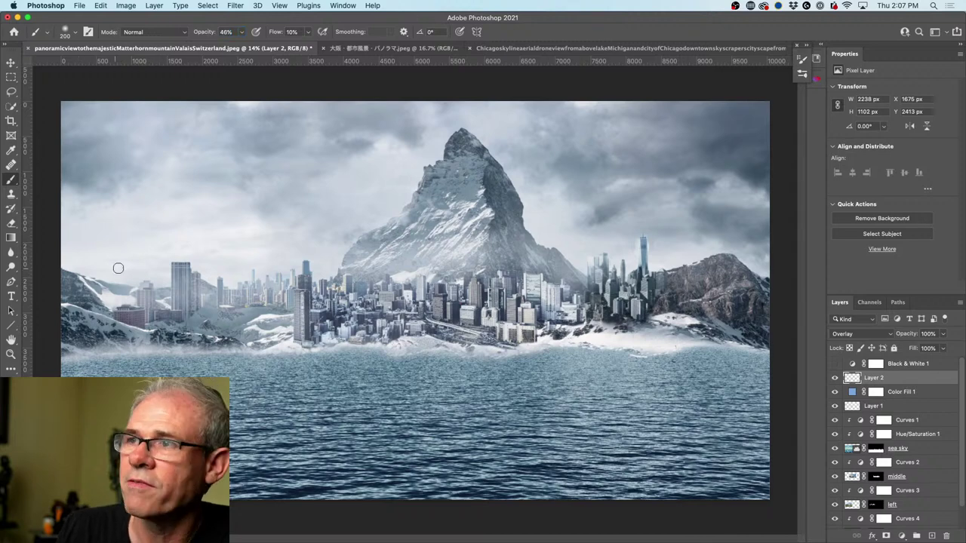
pyautogui.moveTo(152, 279)
pyautogui.mouseDown()
pyautogui.moveTo(99, 297)
pyautogui.moveTo(123, 290)
pyautogui.mouseUp()
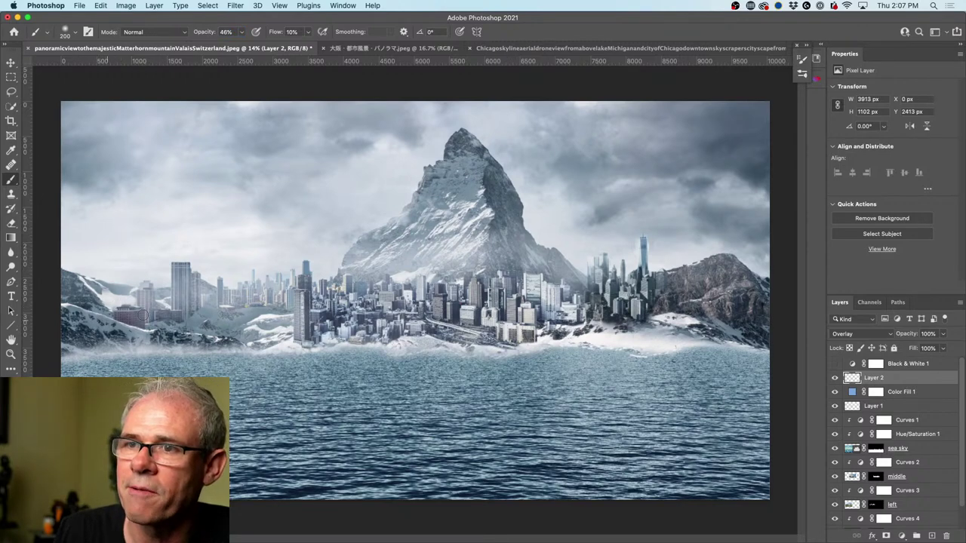
# Step: With a 1000–1200 px brush, darken the upper sky clouds and the lower left of the image
pyautogui.press(']')
pyautogui.press(']')
pyautogui.press(']')
pyautogui.press(']')
pyautogui.press(']')
pyautogui.press(']')
pyautogui.press(']')
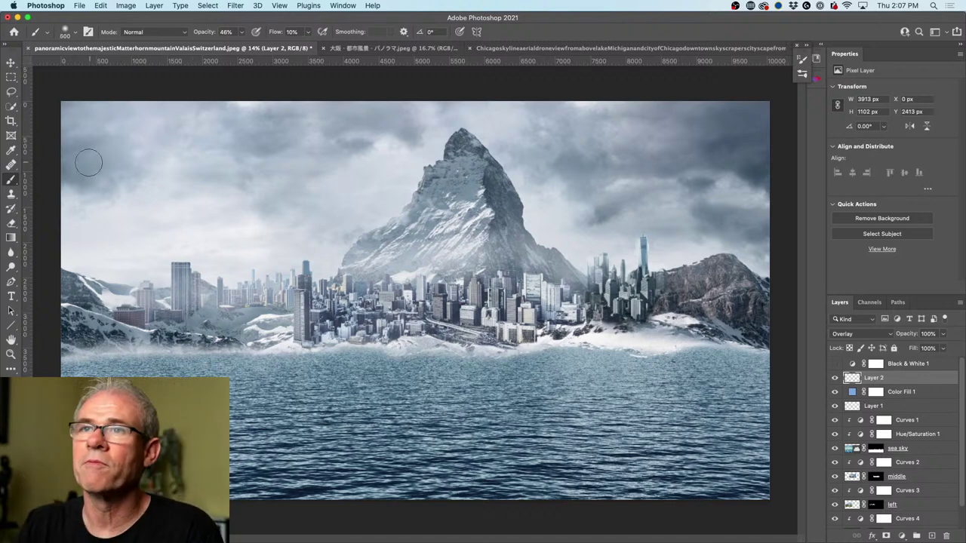
pyautogui.press(']')
pyautogui.press(']')
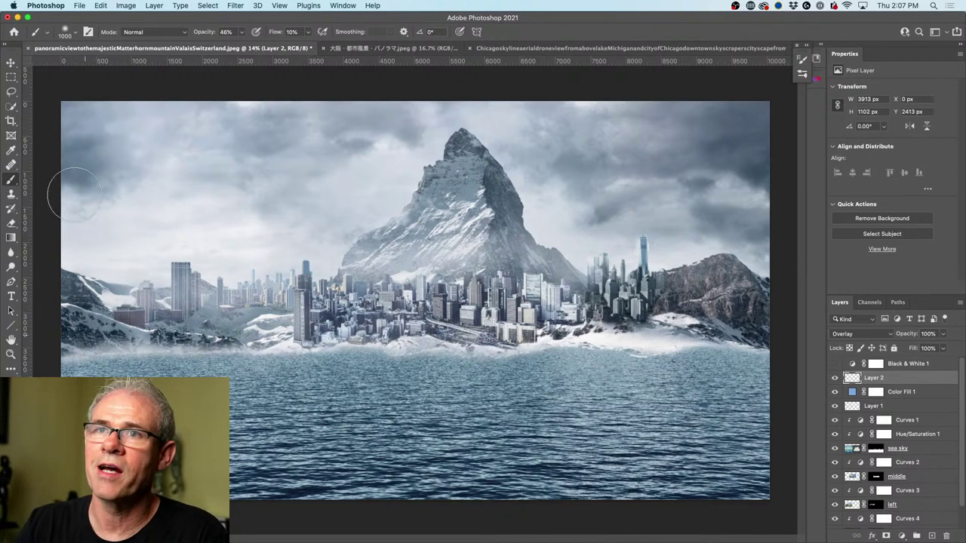
pyautogui.moveTo(98, 135)
pyautogui.mouseDown()
pyautogui.moveTo(273, 91)
pyautogui.moveTo(254, 194)
pyautogui.moveTo(412, 111)
pyautogui.moveTo(386, 156)
pyautogui.moveTo(535, 86)
pyautogui.mouseUp()
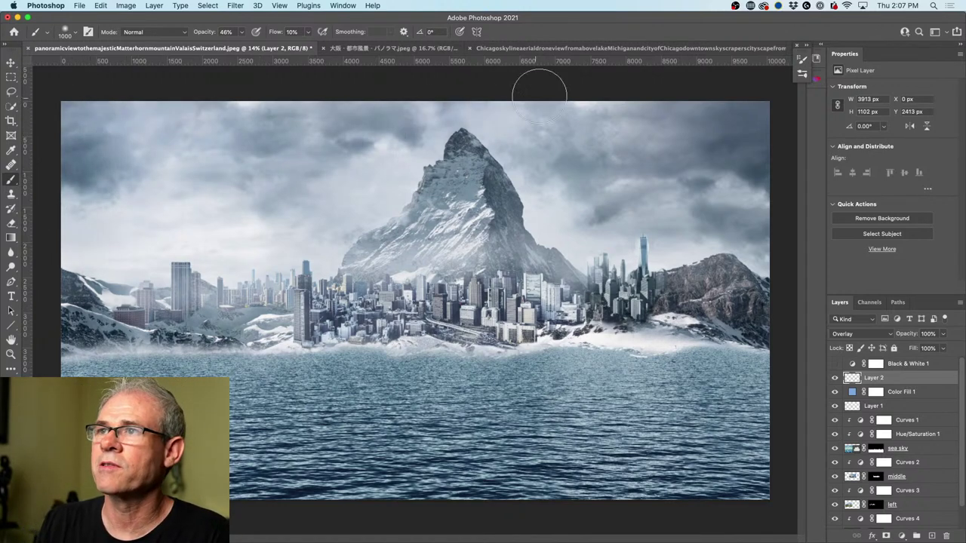
pyautogui.moveTo(249, 117)
pyautogui.mouseDown()
pyautogui.moveTo(560, 103)
pyautogui.moveTo(432, 131)
pyautogui.moveTo(718, 121)
pyautogui.moveTo(192, 118)
pyautogui.moveTo(207, 111)
pyautogui.moveTo(274, 112)
pyautogui.moveTo(130, 154)
pyautogui.moveTo(495, 155)
pyautogui.moveTo(135, 178)
pyautogui.moveTo(297, 120)
pyautogui.moveTo(278, 124)
pyautogui.moveTo(699, 160)
pyautogui.moveTo(526, 145)
pyautogui.moveTo(491, 159)
pyautogui.moveTo(652, 171)
pyautogui.moveTo(410, 166)
pyautogui.moveTo(316, 181)
pyautogui.moveTo(700, 187)
pyautogui.moveTo(559, 210)
pyautogui.moveTo(610, 219)
pyautogui.moveTo(656, 162)
pyautogui.moveTo(671, 123)
pyautogui.moveTo(722, 120)
pyautogui.mouseUp()
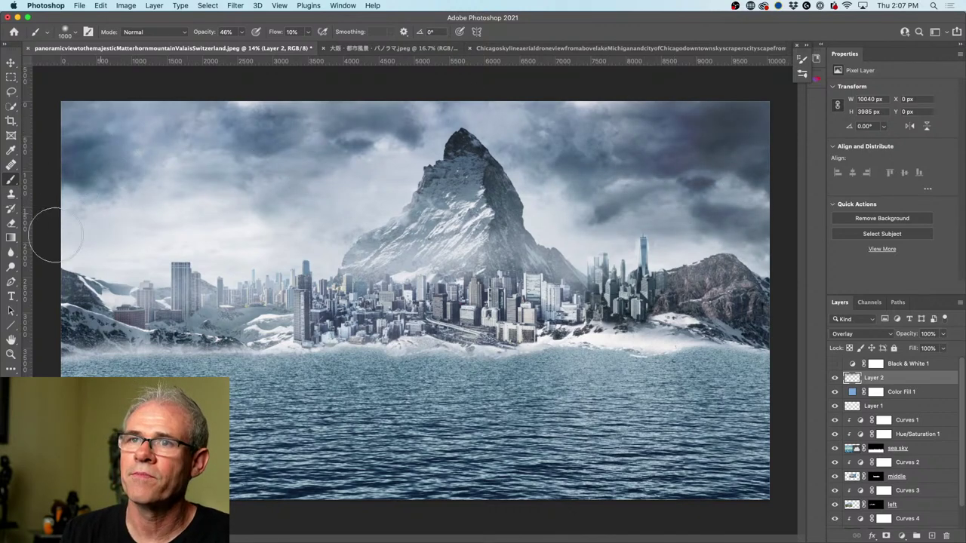
pyautogui.press(']')
pyautogui.press(']')
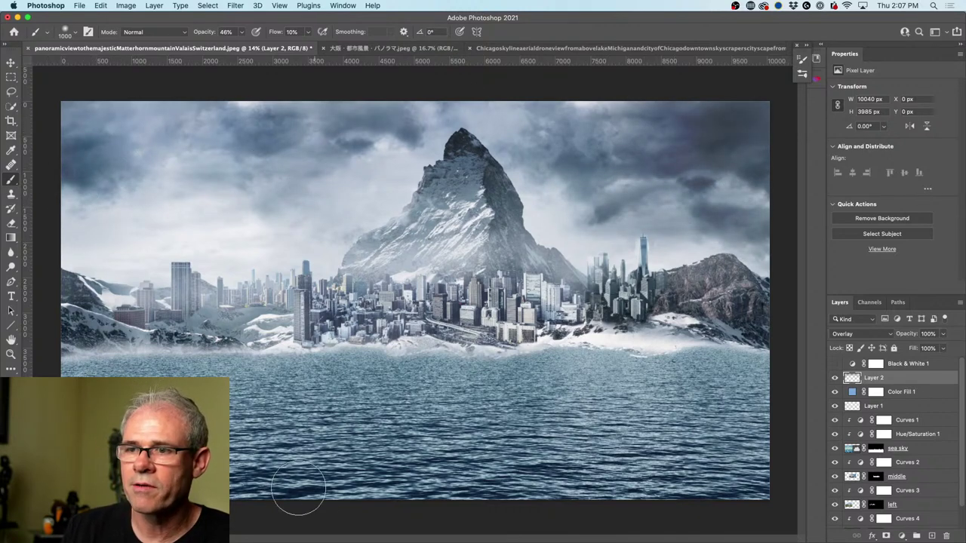
pyautogui.moveTo(301, 491)
pyautogui.mouseDown()
pyautogui.moveTo(207, 480)
pyautogui.moveTo(577, 509)
pyautogui.moveTo(348, 490)
pyautogui.moveTo(298, 470)
pyautogui.moveTo(407, 474)
pyautogui.moveTo(229, 449)
pyautogui.moveTo(459, 446)
pyautogui.moveTo(213, 437)
pyautogui.moveTo(291, 400)
pyautogui.moveTo(325, 474)
pyautogui.moveTo(674, 467)
pyautogui.moveTo(751, 431)
pyautogui.moveTo(721, 407)
pyautogui.moveTo(268, 446)
pyautogui.moveTo(508, 432)
pyautogui.moveTo(317, 428)
pyautogui.moveTo(394, 405)
pyautogui.moveTo(562, 402)
pyautogui.moveTo(254, 451)
pyautogui.moveTo(643, 467)
pyautogui.moveTo(415, 481)
pyautogui.moveTo(698, 474)
pyautogui.moveTo(240, 473)
pyautogui.mouseUp()
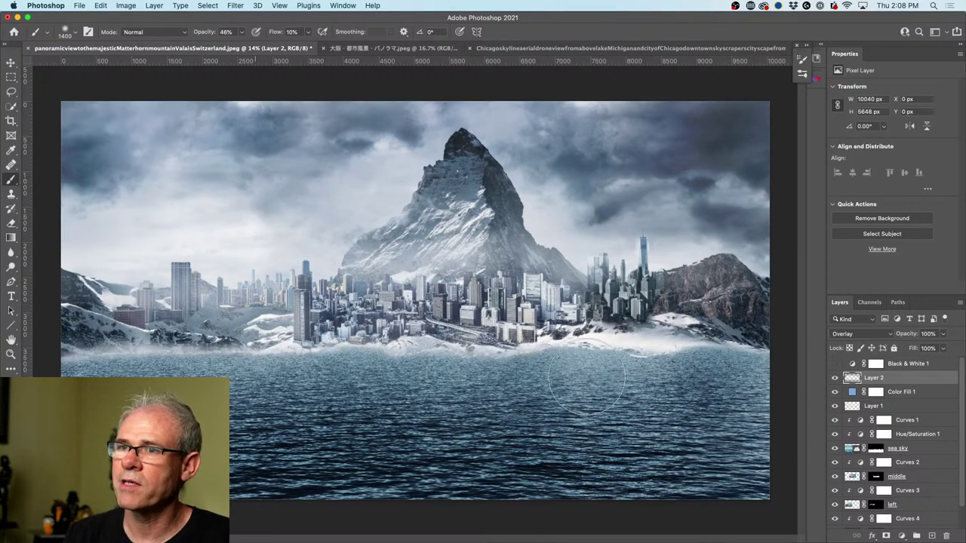
# Step: Darken the right edge of the skyline with a 700 px brush, then resize the brush to 125
pyautogui.press('[')
pyautogui.press('[')
pyautogui.press('[')
pyautogui.press('[')
pyautogui.press('[')
pyautogui.press('[')
pyautogui.press('[')
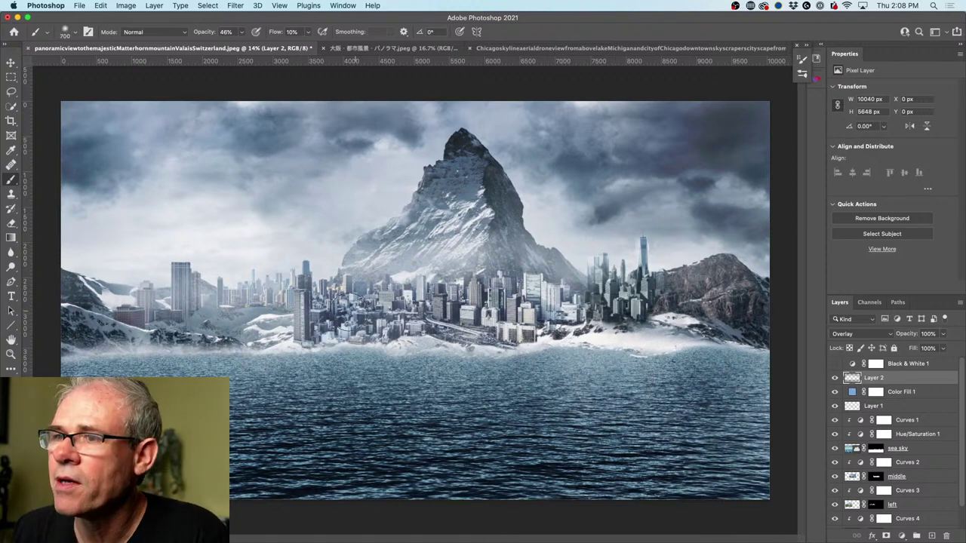
pyautogui.press('[')
pyautogui.press('[')
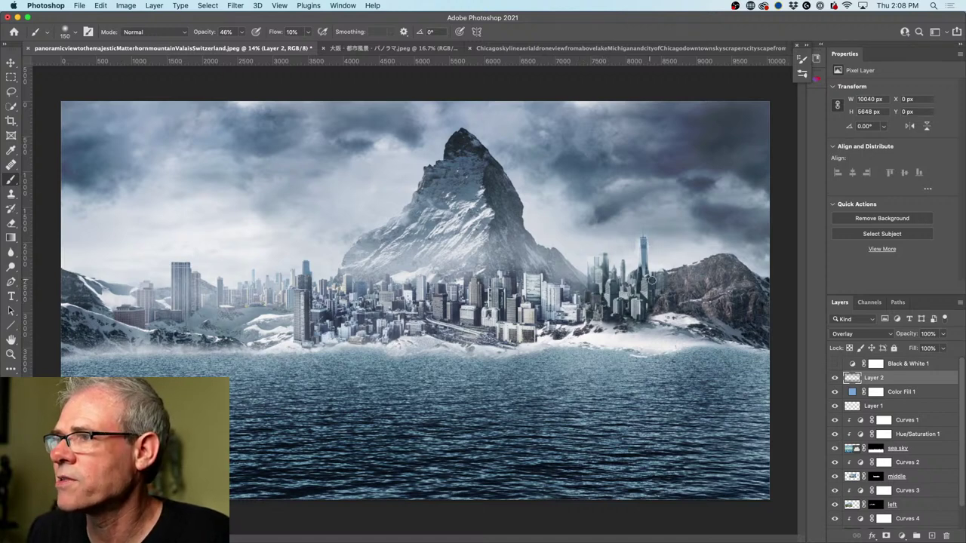
pyautogui.moveTo(625, 310)
pyautogui.mouseDown()
pyautogui.moveTo(666, 295)
pyautogui.moveTo(662, 303)
pyautogui.moveTo(672, 276)
pyautogui.moveTo(662, 296)
pyautogui.moveTo(676, 284)
pyautogui.moveTo(671, 274)
pyautogui.moveTo(679, 278)
pyautogui.moveTo(649, 306)
pyautogui.moveTo(664, 297)
pyautogui.moveTo(666, 279)
pyautogui.moveTo(650, 315)
pyautogui.moveTo(685, 273)
pyautogui.moveTo(648, 317)
pyautogui.moveTo(669, 285)
pyautogui.moveTo(636, 317)
pyautogui.moveTo(666, 285)
pyautogui.moveTo(628, 305)
pyautogui.moveTo(677, 280)
pyautogui.mouseUp()
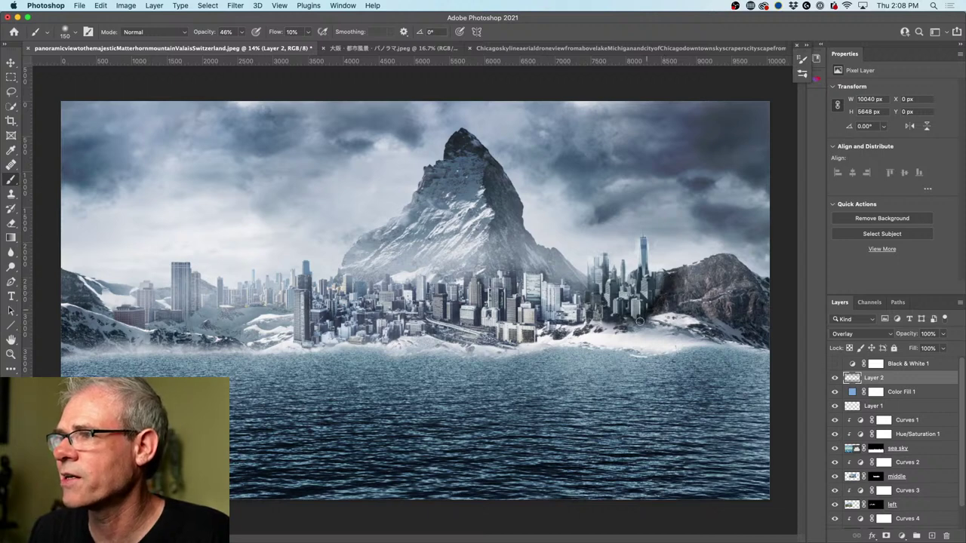
pyautogui.moveTo(677, 288); pyautogui.dragTo(643, 320)
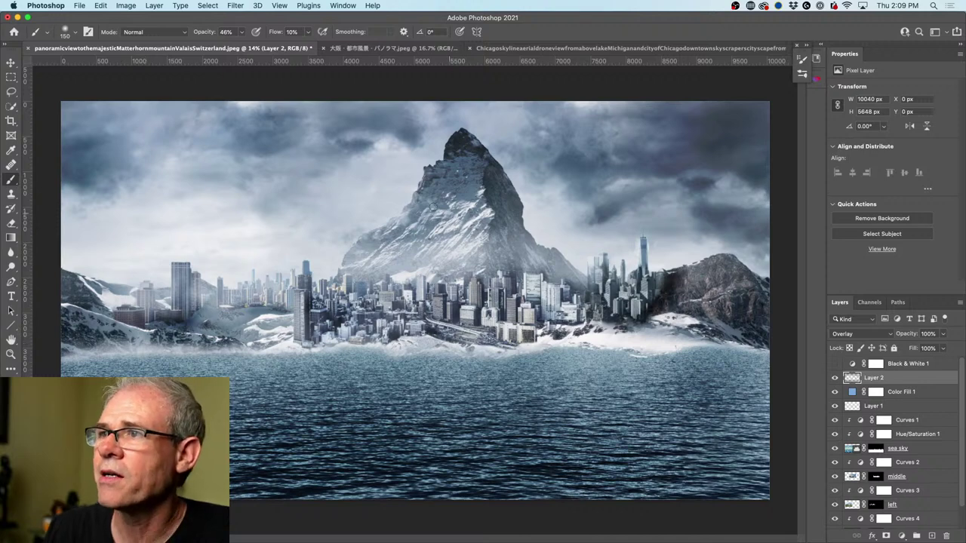
pyautogui.press('[')
pyautogui.press('[')
pyautogui.press('[')
pyautogui.press('[')
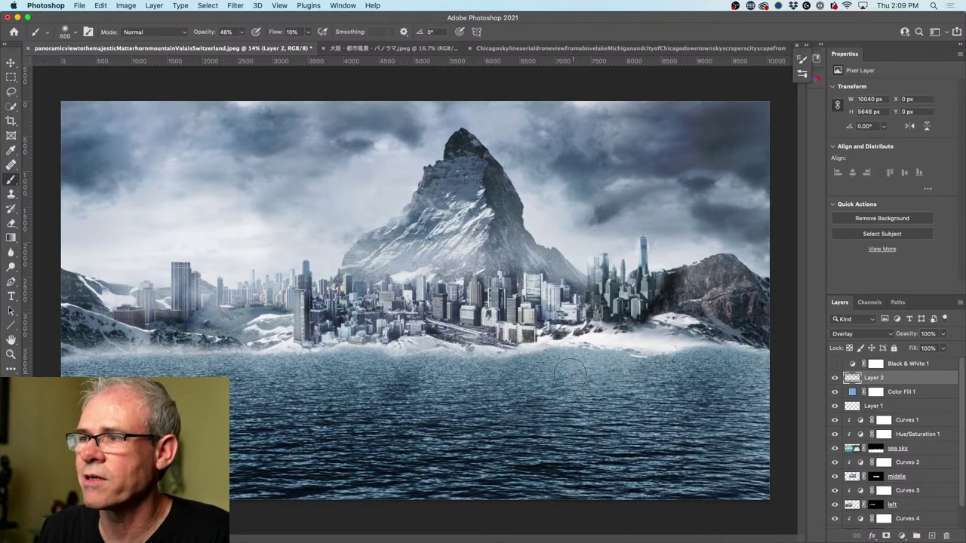
pyautogui.press(']')
pyautogui.press(']')
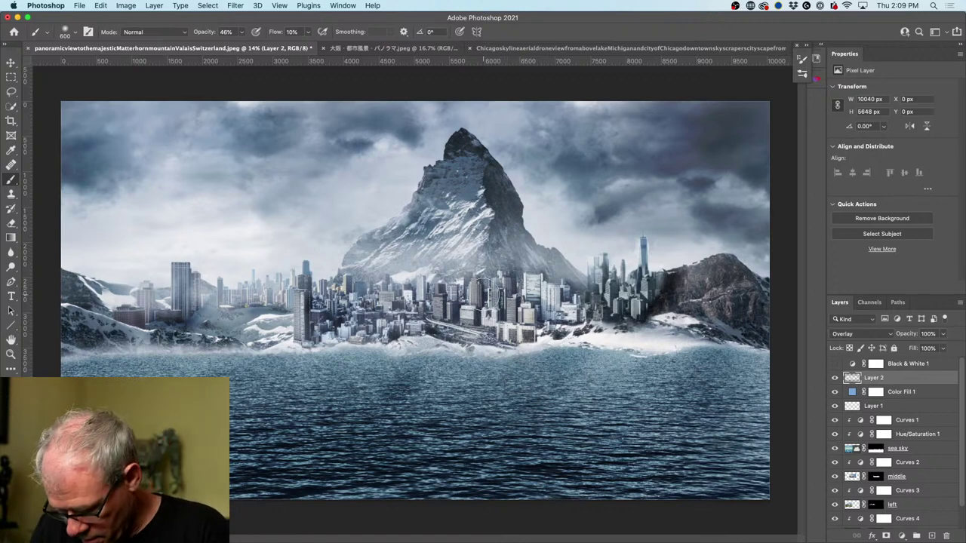
pyautogui.press('[')
pyautogui.press('[')
pyautogui.press('[')
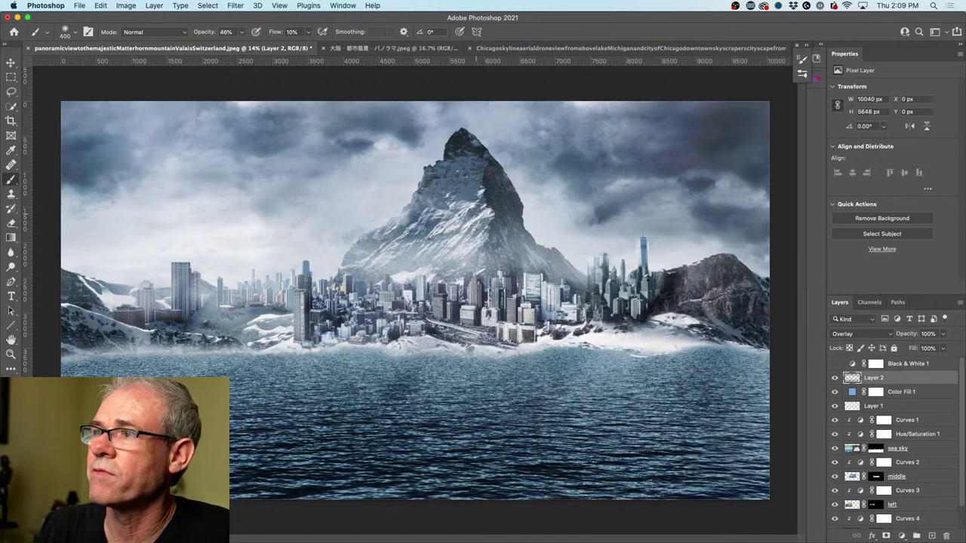
pyautogui.press('[')
pyautogui.press('[')
pyautogui.press('[')
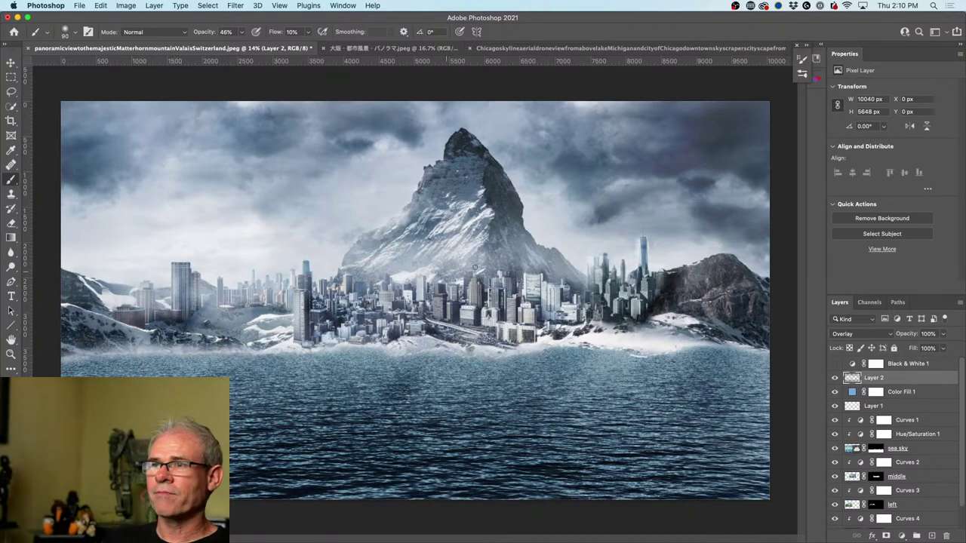
# Step: Create a new layer above Layer 2 and rename it 'atmo'
pyautogui.scroll(-2, 498, 270)
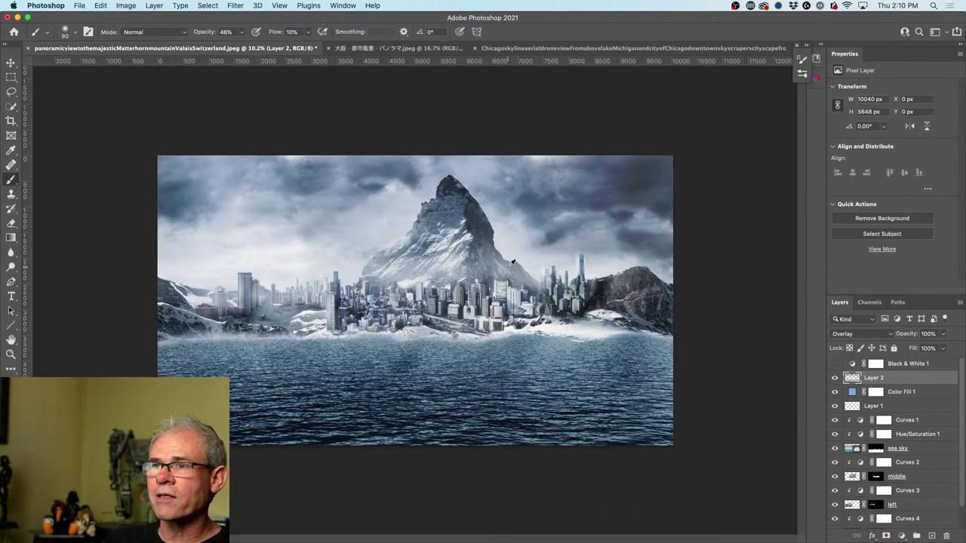
pyautogui.scroll(2, 511, 262)
pyautogui.scroll(-4, 511, 262)
pyautogui.scroll(4, 512, 262)
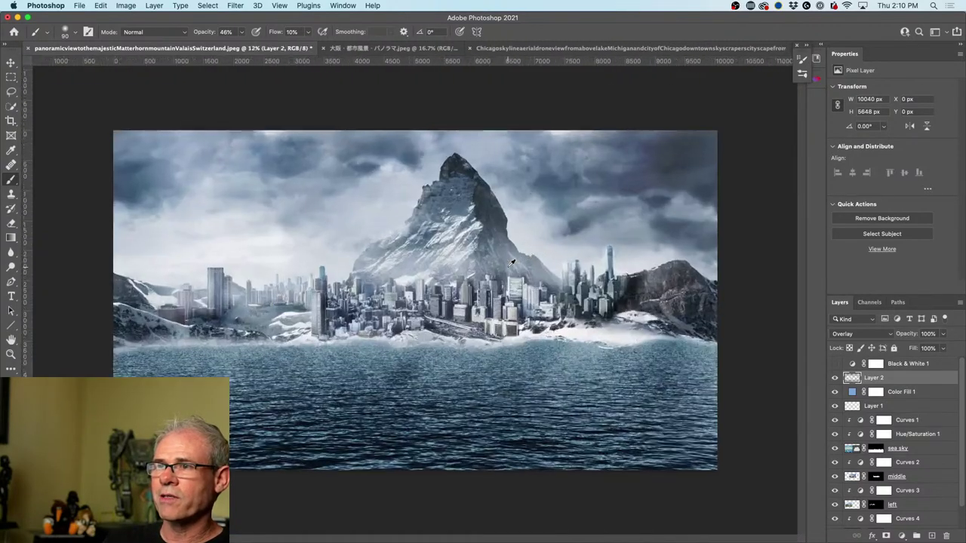
pyautogui.scroll(1, 517, 260)
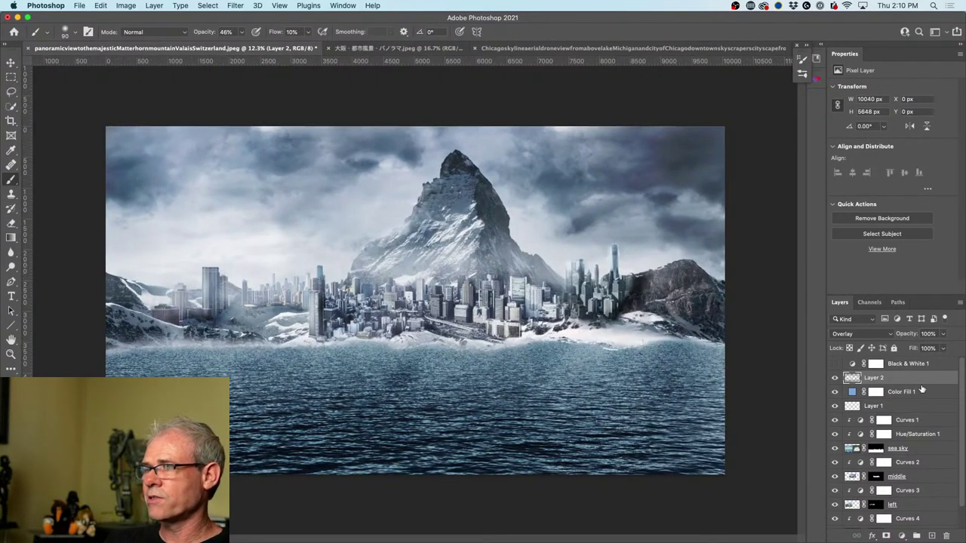
pyautogui.click(931, 535)
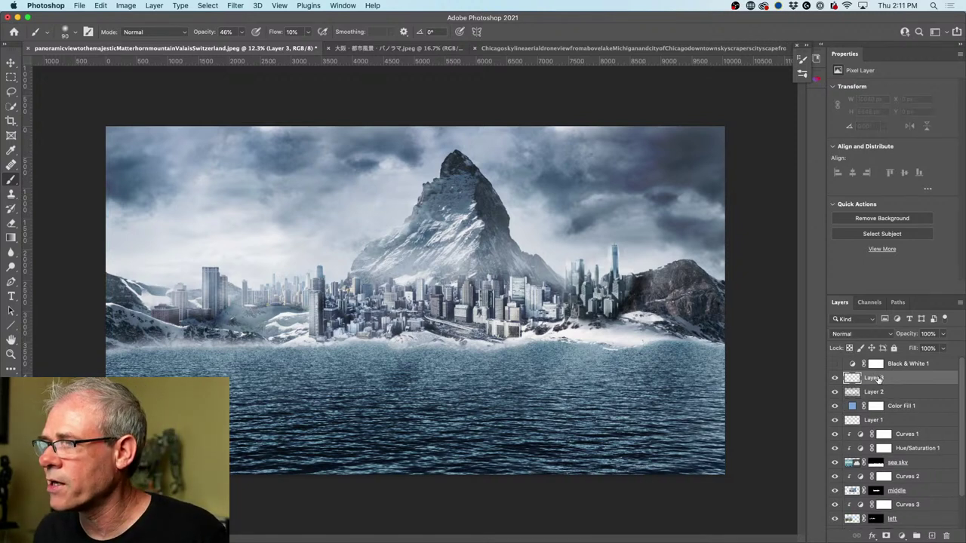
pyautogui.doubleClick(873, 378)
pyautogui.write('atmo')
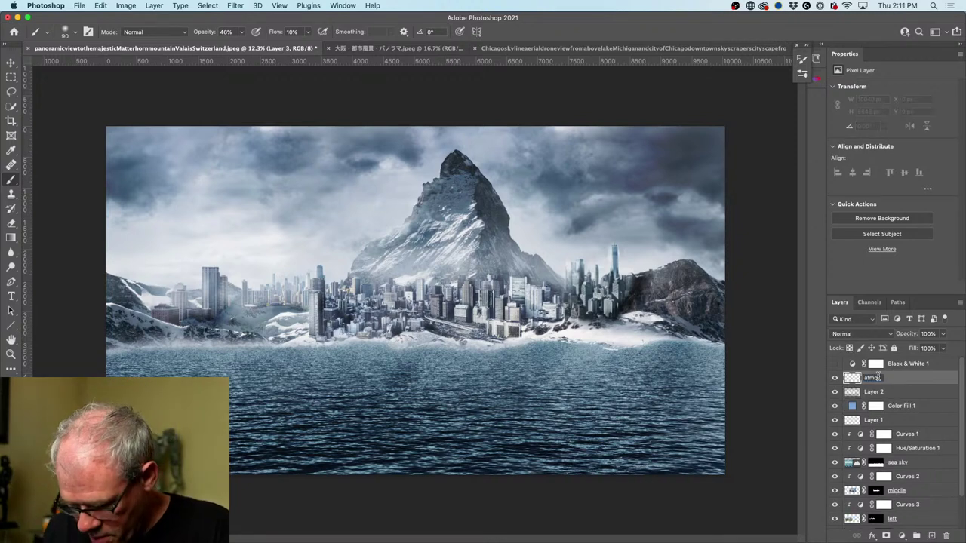
pyautogui.press('Return')
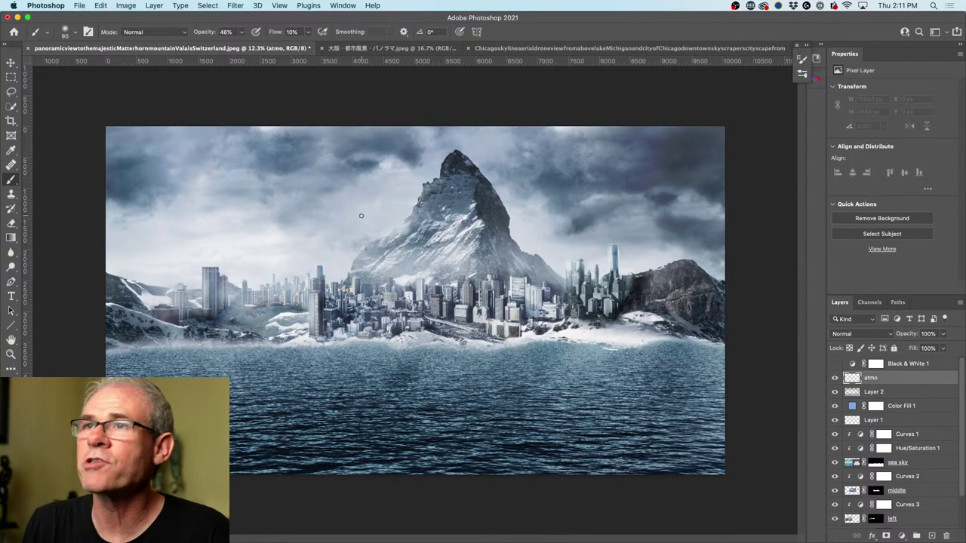
# Step: Paint a soft haze stroke across the water with the Soft Cloud brush enlarged to 1300 px
pyautogui.click(75, 34)
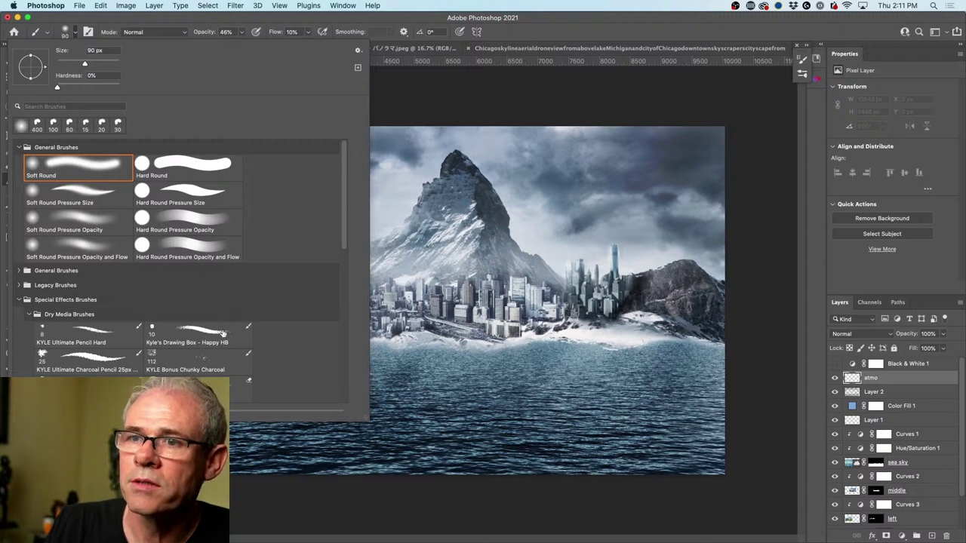
pyautogui.scroll(-10, 210, 313)
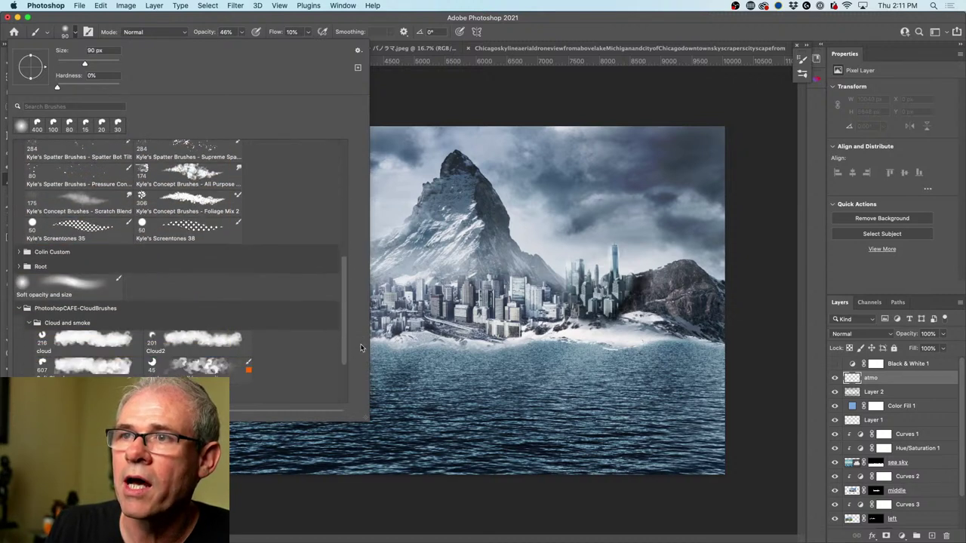
pyautogui.click(78, 369)
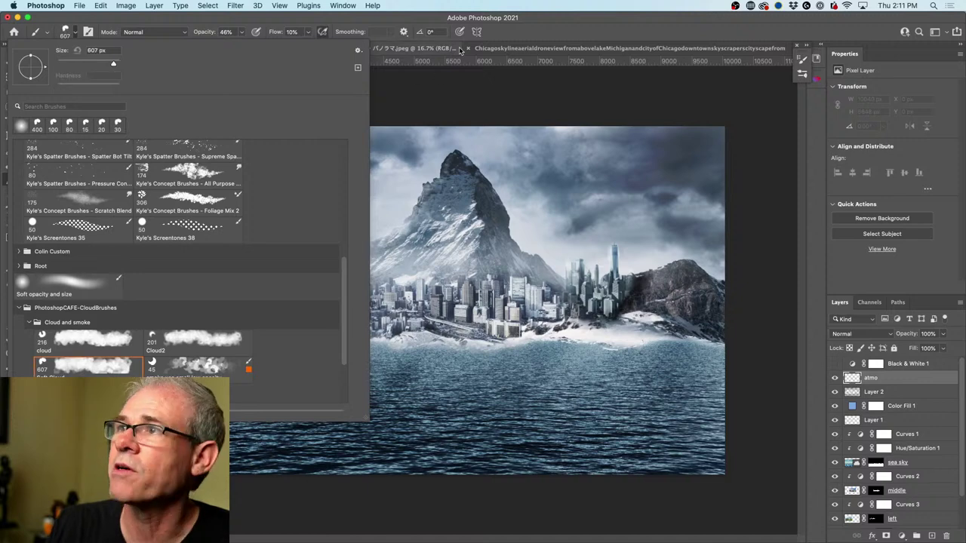
pyautogui.click(591, 34)
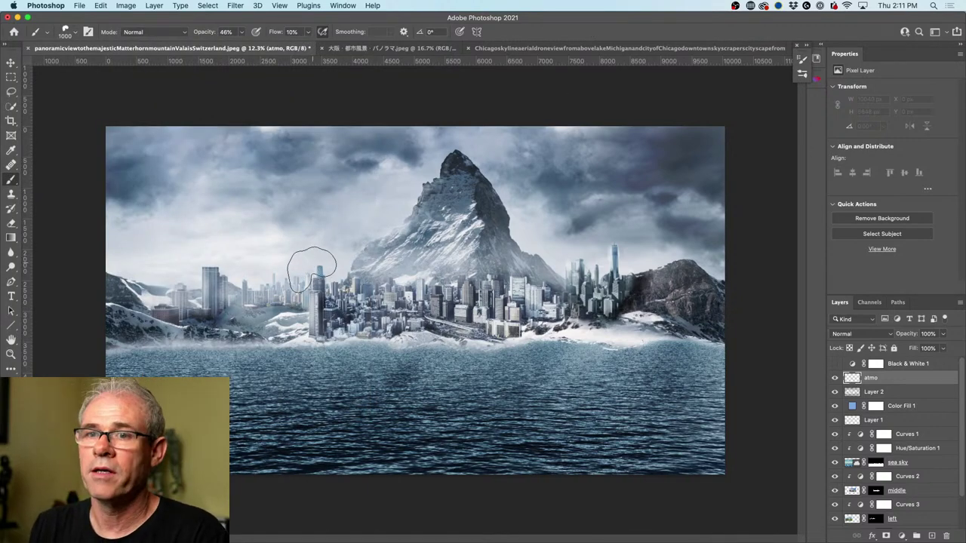
pyautogui.press(']')
pyautogui.press(']')
pyautogui.press(']')
pyautogui.press(']')
pyautogui.press(']')
pyautogui.press(']')
pyautogui.press(']')
pyautogui.press(']')
pyautogui.press(']')
pyautogui.press(']')
pyautogui.press(']')
pyautogui.press(']')
pyautogui.press(']')
pyautogui.press(']')
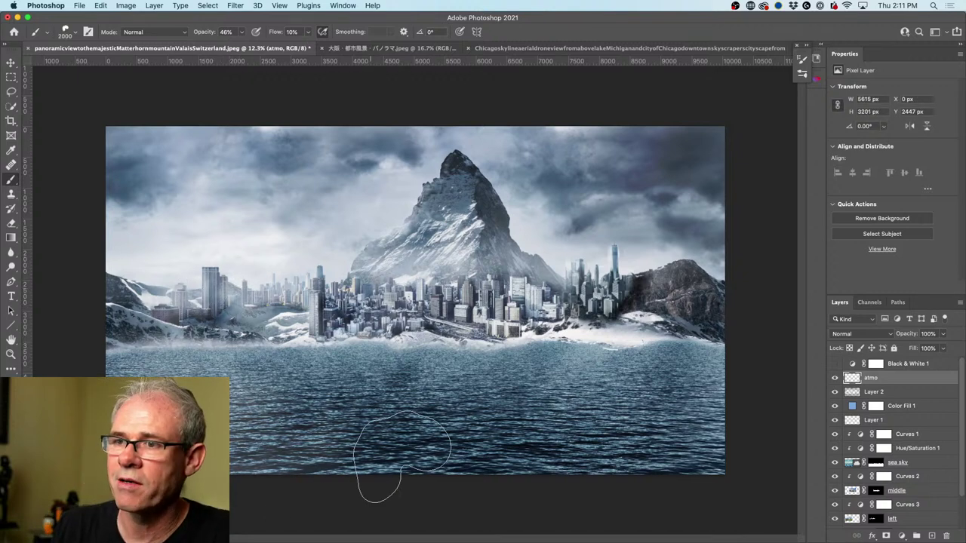
pyautogui.moveTo(513, 430); pyautogui.dragTo(711, 452)
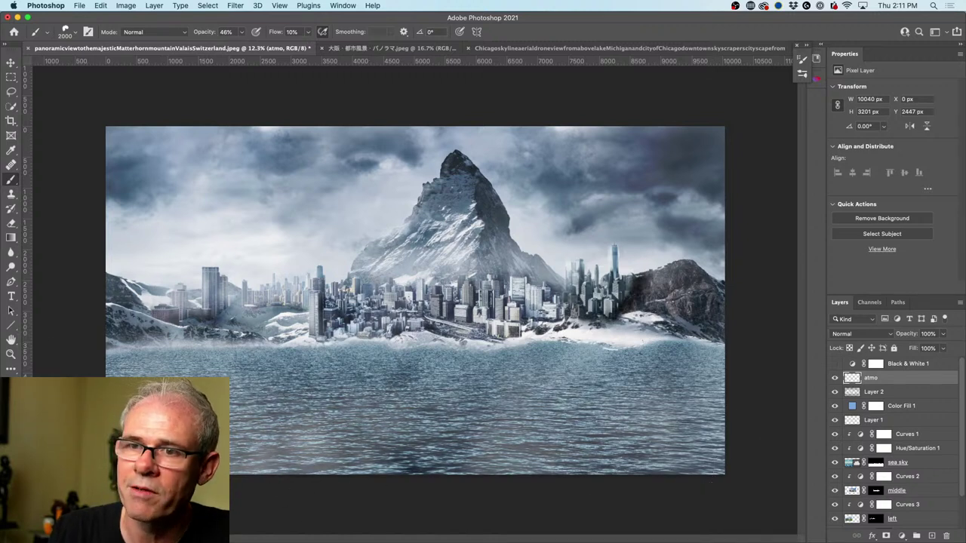
# Step: Set the foreground colour to dark grey #474747
pyautogui.click(10, 387)
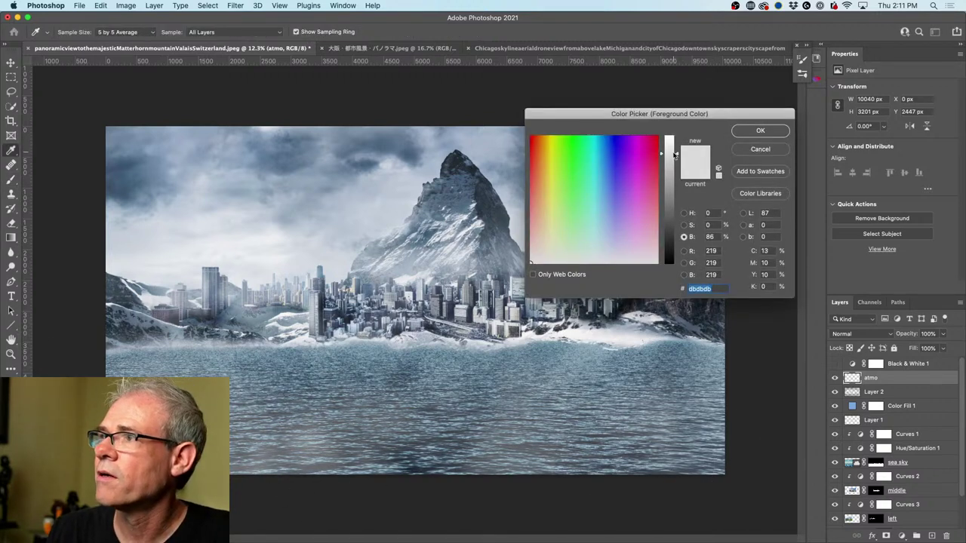
pyautogui.moveTo(677, 156); pyautogui.dragTo(676, 233)
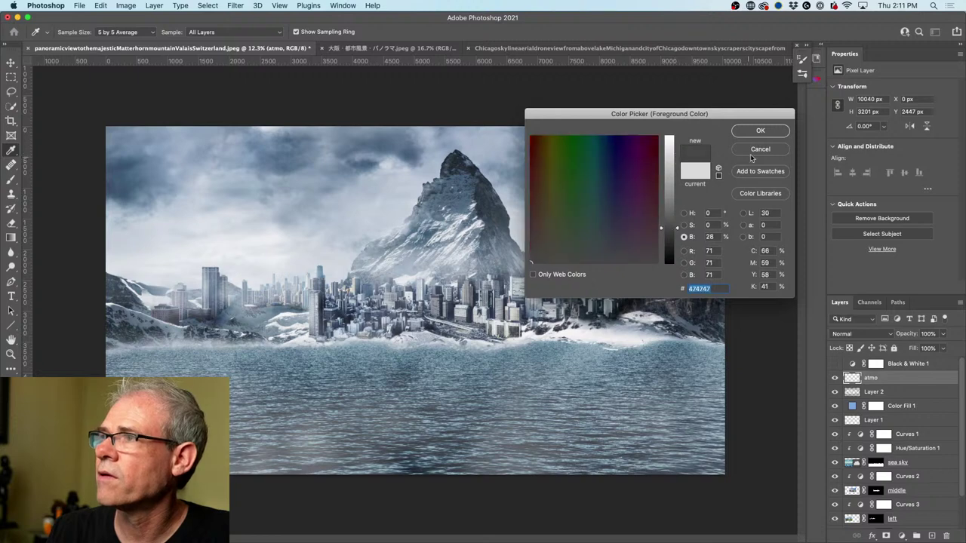
pyautogui.click(761, 131)
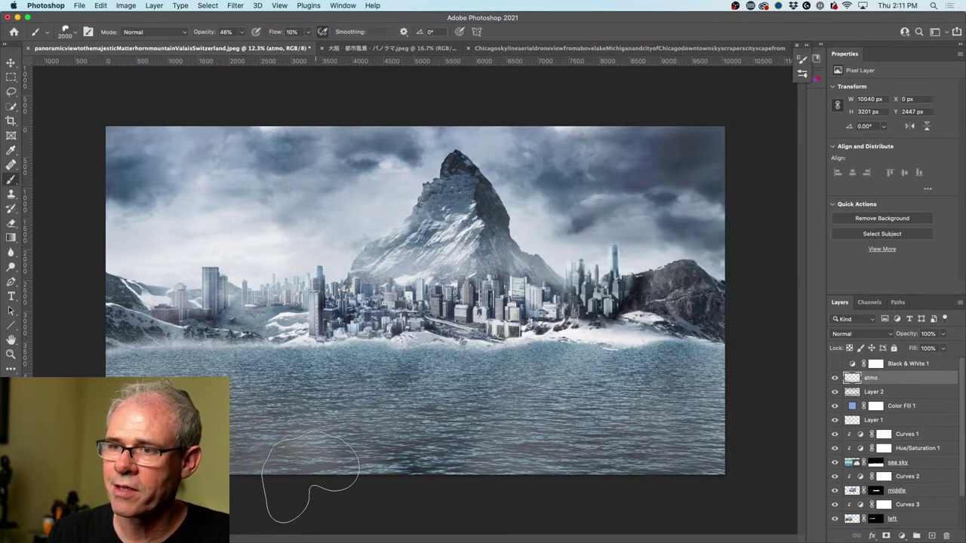
pyautogui.press('super+z')
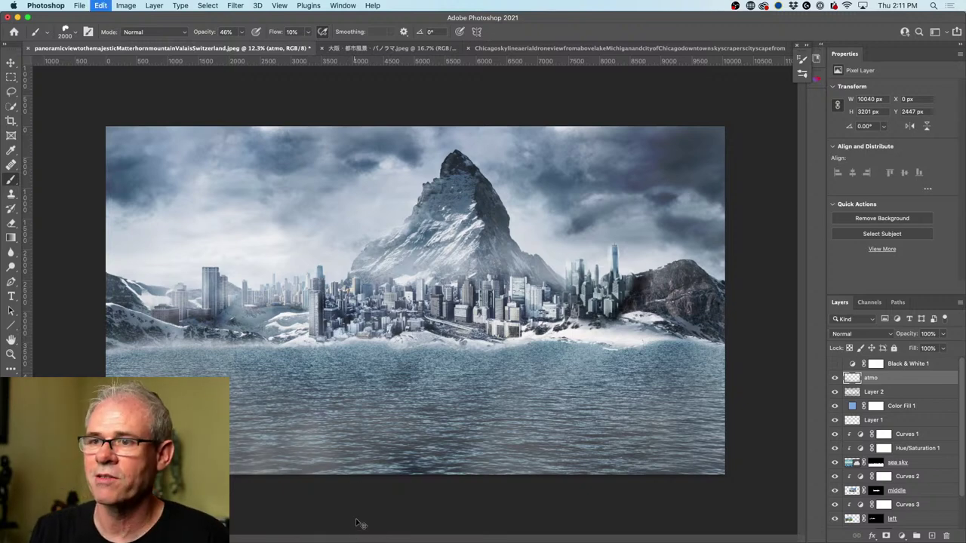
# Step: Blend the atmo layer as Overlay and brush haze across the left shore and water
pyautogui.press('super+z')
pyautogui.click(877, 334)
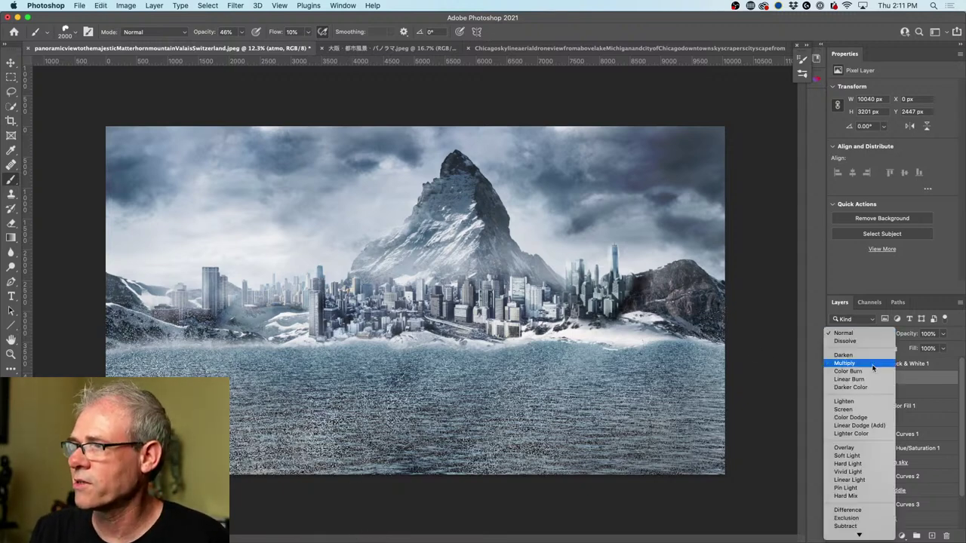
pyautogui.click(848, 447)
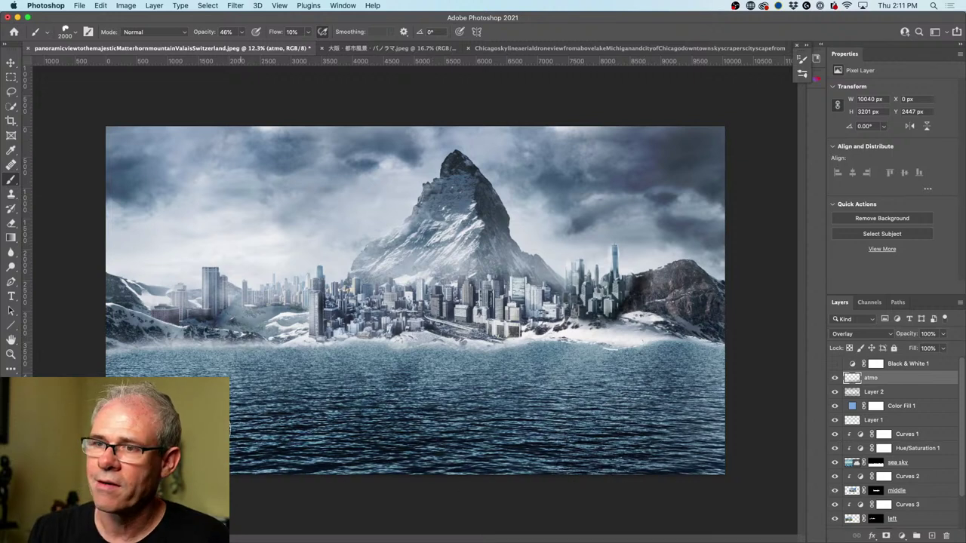
pyautogui.moveTo(272, 438); pyautogui.dragTo(83, 310)
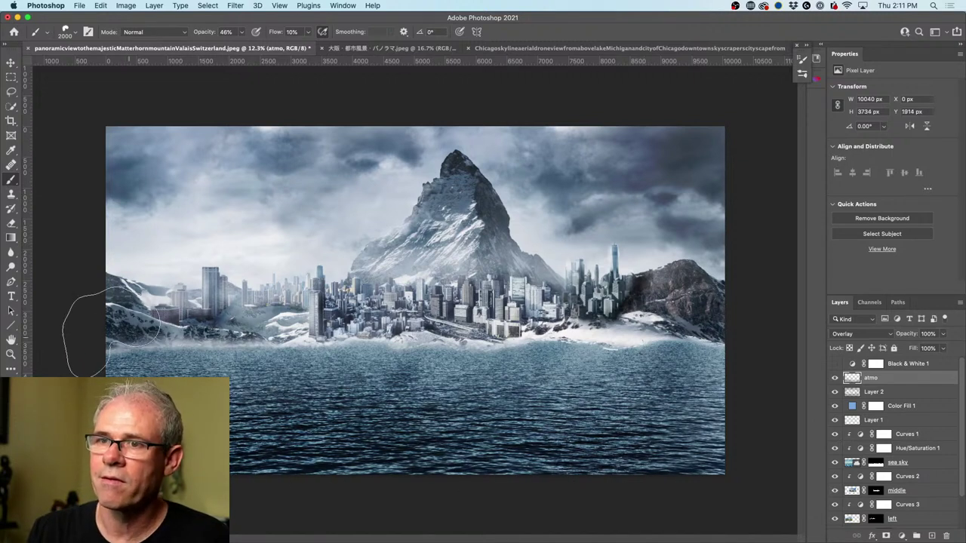
pyautogui.moveTo(249, 441)
pyautogui.mouseDown()
pyautogui.moveTo(358, 463)
pyautogui.moveTo(694, 388)
pyautogui.moveTo(740, 280)
pyautogui.mouseUp()
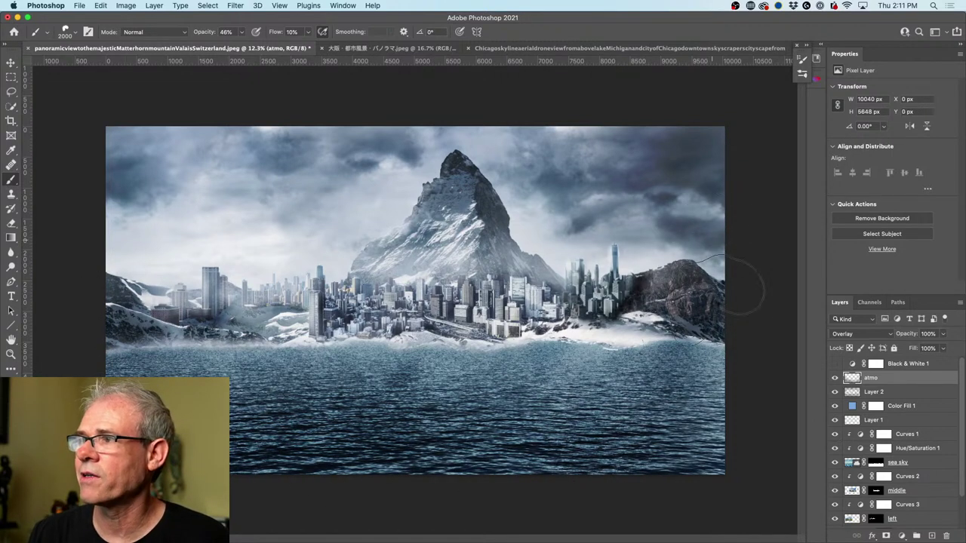
pyautogui.moveTo(661, 445)
pyautogui.mouseDown()
pyautogui.moveTo(490, 481)
pyautogui.moveTo(332, 417)
pyautogui.moveTo(194, 393)
pyautogui.moveTo(125, 347)
pyautogui.moveTo(141, 342)
pyautogui.moveTo(411, 386)
pyautogui.moveTo(617, 404)
pyautogui.moveTo(585, 357)
pyautogui.moveTo(346, 370)
pyautogui.moveTo(241, 327)
pyautogui.moveTo(361, 397)
pyautogui.moveTo(577, 417)
pyautogui.moveTo(682, 403)
pyautogui.moveTo(553, 455)
pyautogui.moveTo(445, 472)
pyautogui.moveTo(184, 156)
pyautogui.moveTo(166, 154)
pyautogui.moveTo(149, 184)
pyautogui.moveTo(478, 129)
pyautogui.moveTo(709, 123)
pyautogui.moveTo(750, 192)
pyautogui.moveTo(746, 302)
pyautogui.moveTo(638, 408)
pyautogui.moveTo(465, 441)
pyautogui.moveTo(334, 376)
pyautogui.moveTo(227, 353)
pyautogui.moveTo(143, 298)
pyautogui.moveTo(156, 352)
pyautogui.moveTo(325, 393)
pyautogui.moveTo(299, 411)
pyautogui.mouseUp()
# Step: Set the background colour to light grey #c8c8c8 and brush haze over the mountain face and base
pyautogui.click(15, 390)
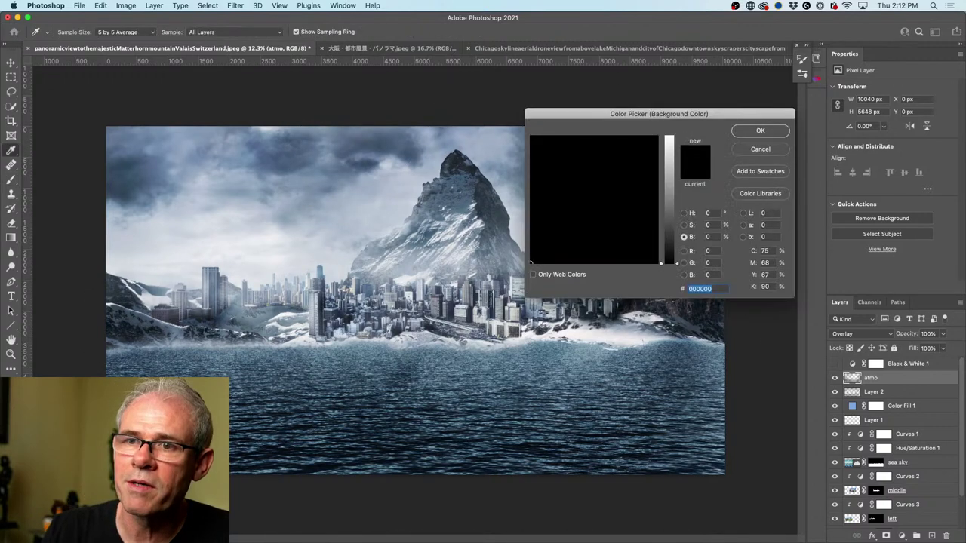
pyautogui.click(669, 161)
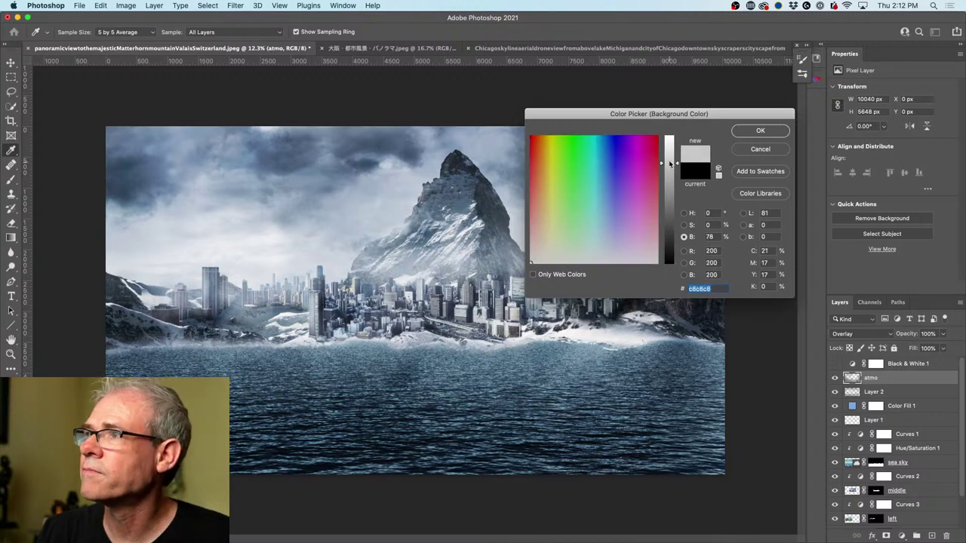
pyautogui.click(760, 132)
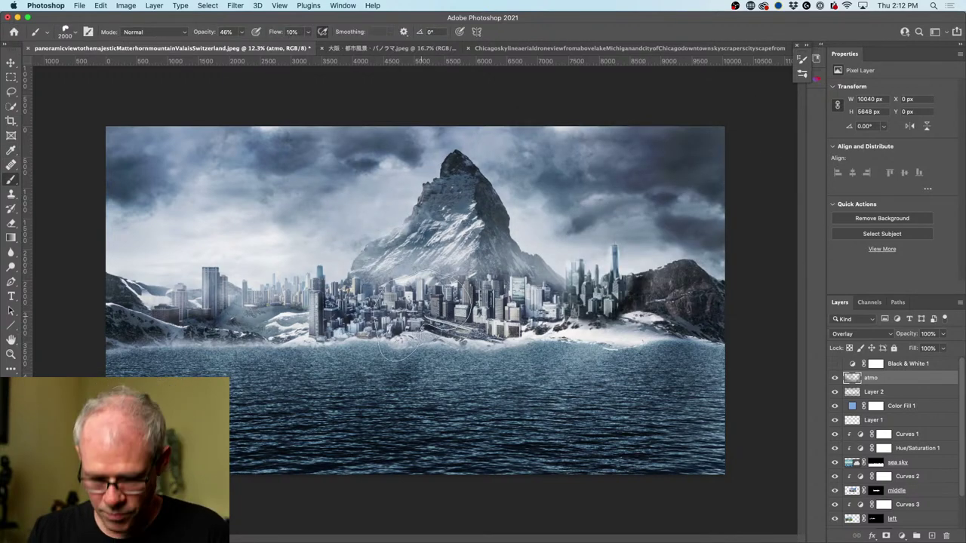
pyautogui.press('super+z')
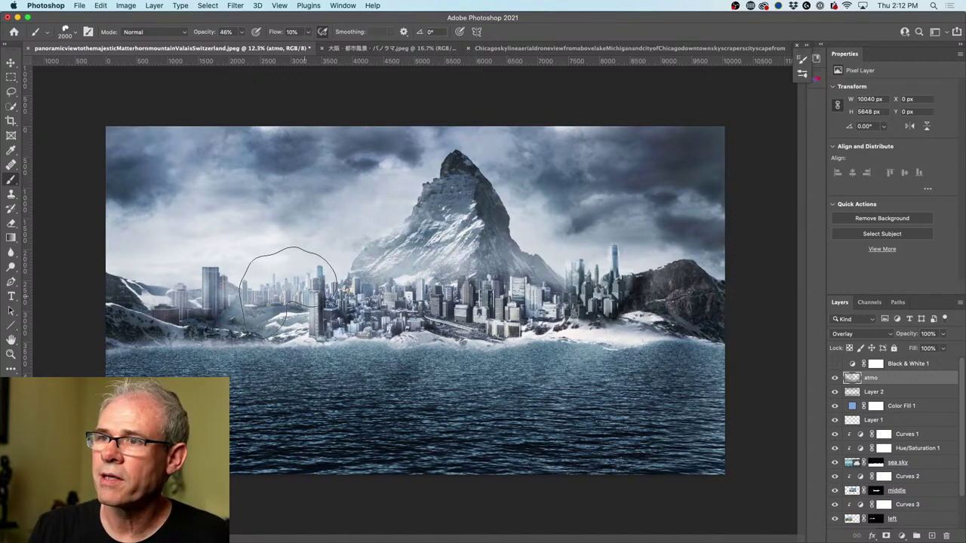
pyautogui.moveTo(453, 183)
pyautogui.mouseDown()
pyautogui.moveTo(464, 227)
pyautogui.moveTo(458, 219)
pyautogui.moveTo(528, 253)
pyautogui.mouseUp()
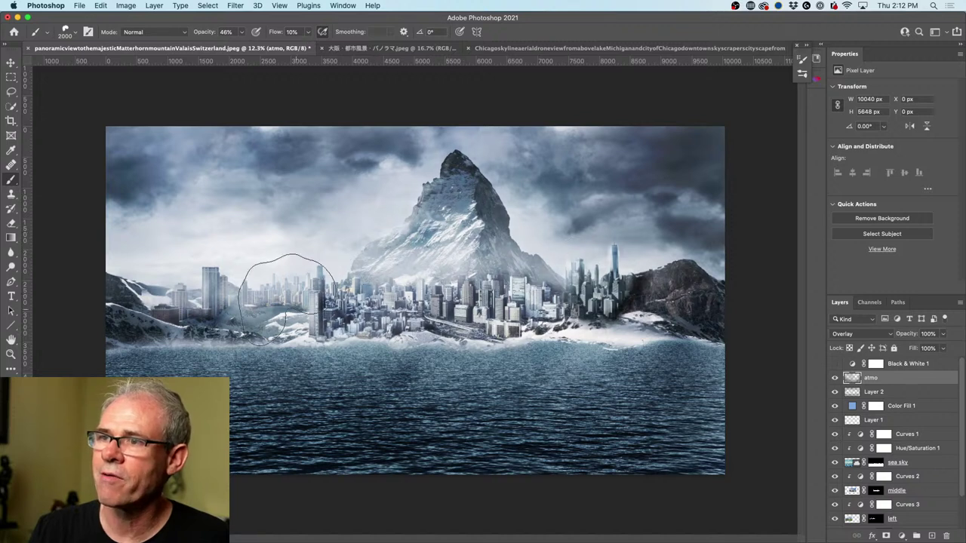
pyautogui.moveTo(336, 233)
pyautogui.mouseDown()
pyautogui.moveTo(460, 272)
pyautogui.moveTo(534, 260)
pyautogui.moveTo(393, 215)
pyautogui.moveTo(313, 225)
pyautogui.moveTo(291, 162)
pyautogui.moveTo(355, 219)
pyautogui.moveTo(312, 148)
pyautogui.moveTo(265, 172)
pyautogui.moveTo(329, 178)
pyautogui.moveTo(226, 158)
pyautogui.moveTo(324, 144)
pyautogui.moveTo(415, 210)
pyautogui.moveTo(335, 276)
pyautogui.moveTo(339, 287)
pyautogui.moveTo(426, 290)
pyautogui.moveTo(404, 264)
pyautogui.moveTo(221, 199)
pyautogui.moveTo(400, 268)
pyautogui.moveTo(487, 243)
pyautogui.moveTo(416, 151)
pyautogui.mouseUp()
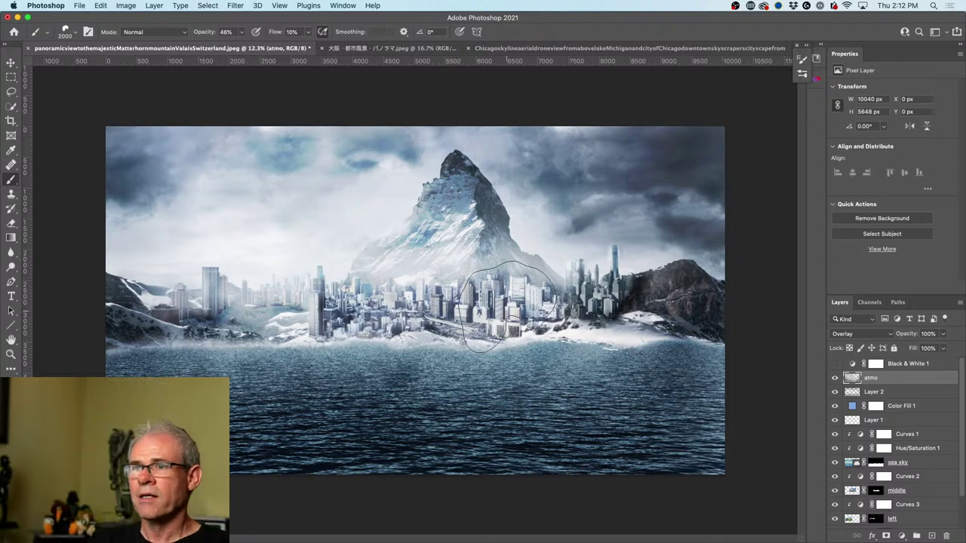
# Step: Compare the atmo layer on and off, then lower its opacity to 52%
pyautogui.click(834, 379)
pyautogui.click(834, 379)
pyautogui.click(835, 379)
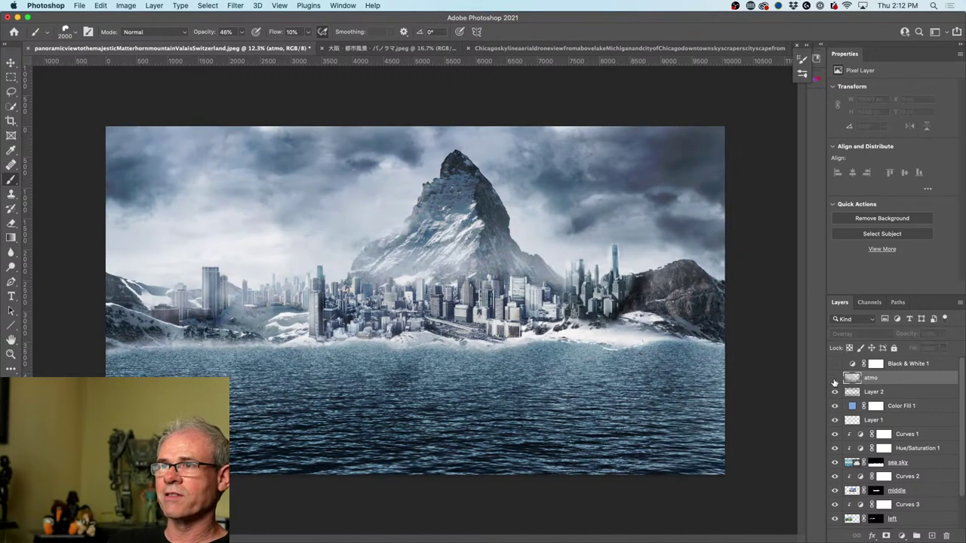
pyautogui.click(834, 379)
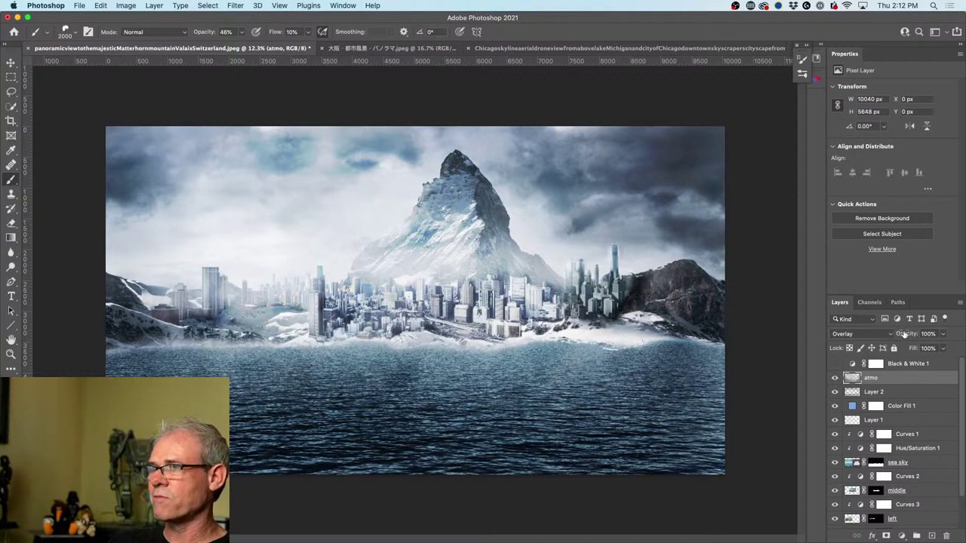
pyautogui.moveTo(904, 336); pyautogui.dragTo(850, 337)
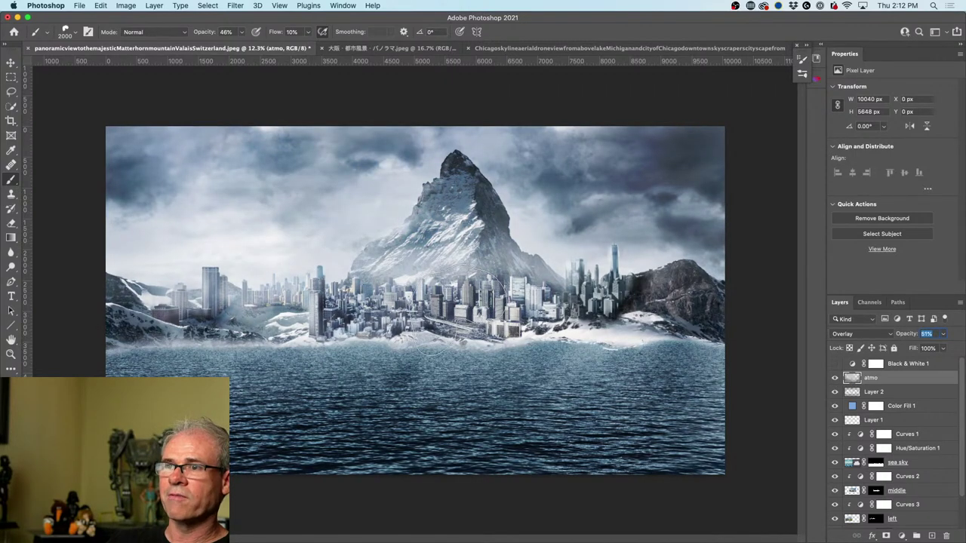
pyautogui.write('57')
pyautogui.press('Return')
pyautogui.write('52')
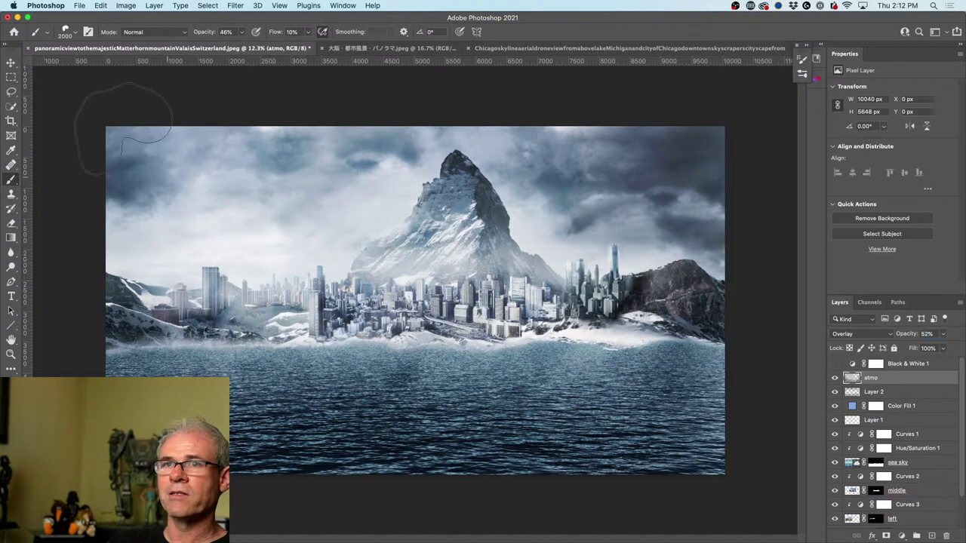
# Step: Stamp all visible layers into a merged Layer 3 and compare it on and off
pyautogui.click(11, 63)
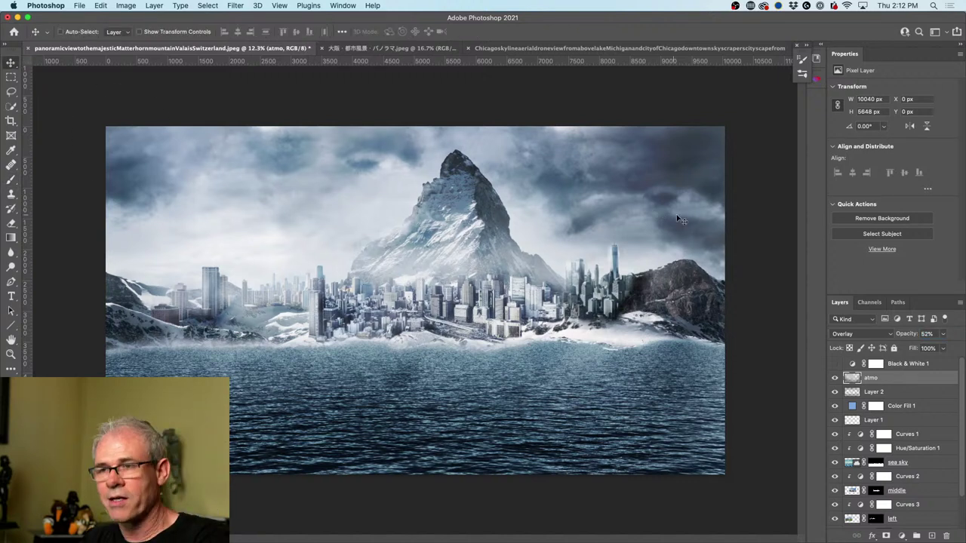
pyautogui.scroll(-2, 944, 406)
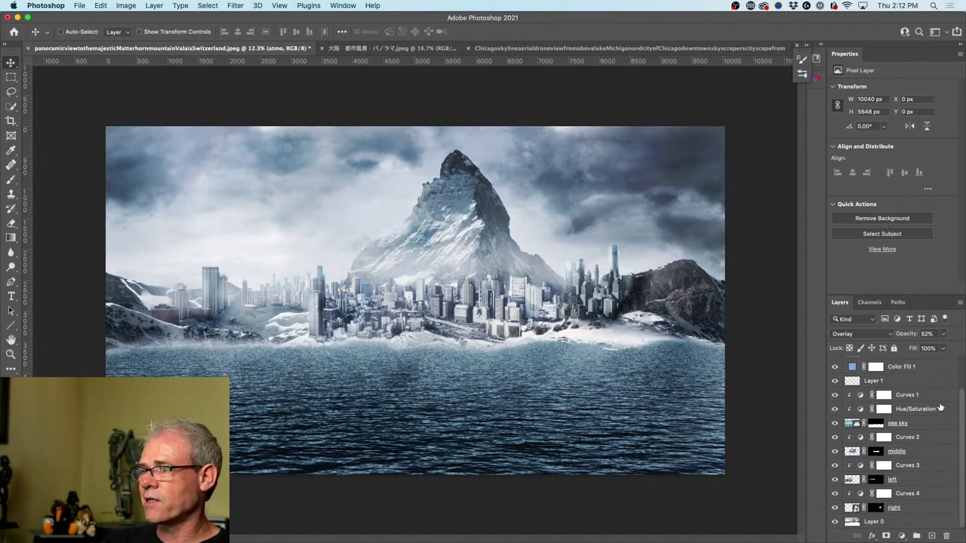
pyautogui.scroll(2, 922, 445)
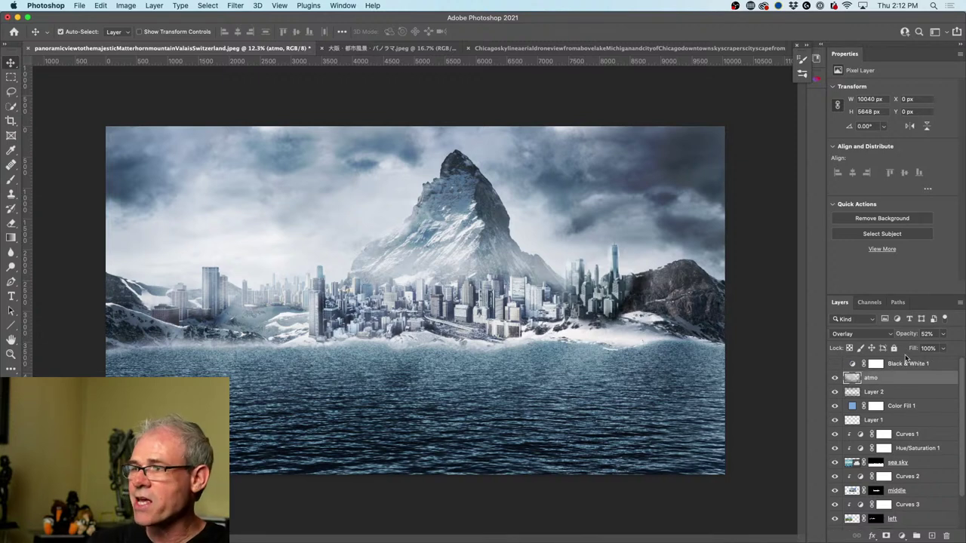
pyautogui.press('alt+shift+super+e')
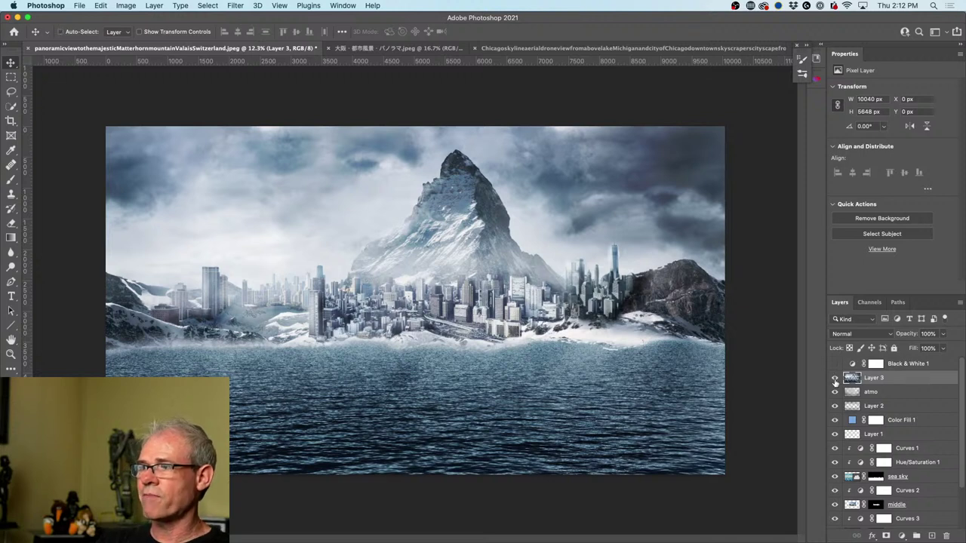
pyautogui.click(835, 379)
pyautogui.click(835, 379)
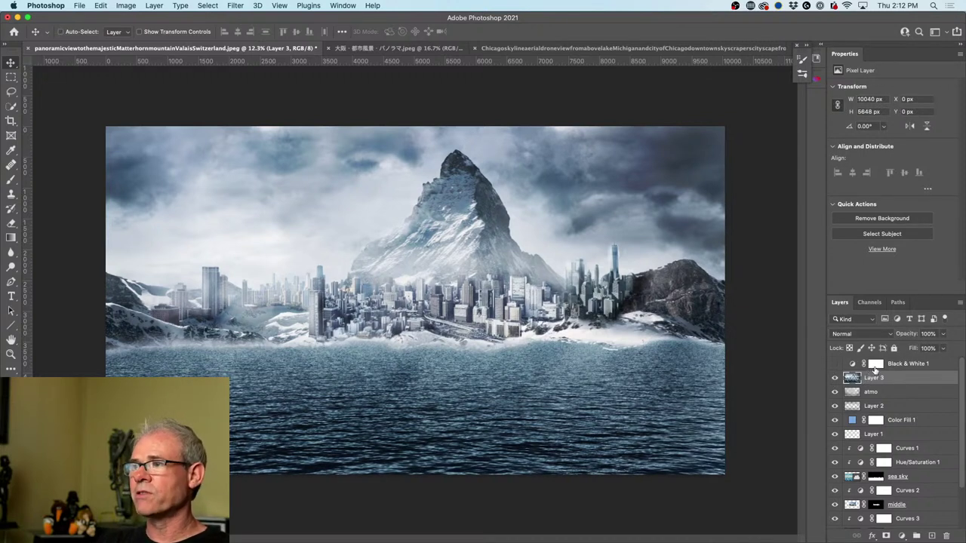
pyautogui.click(236, 6)
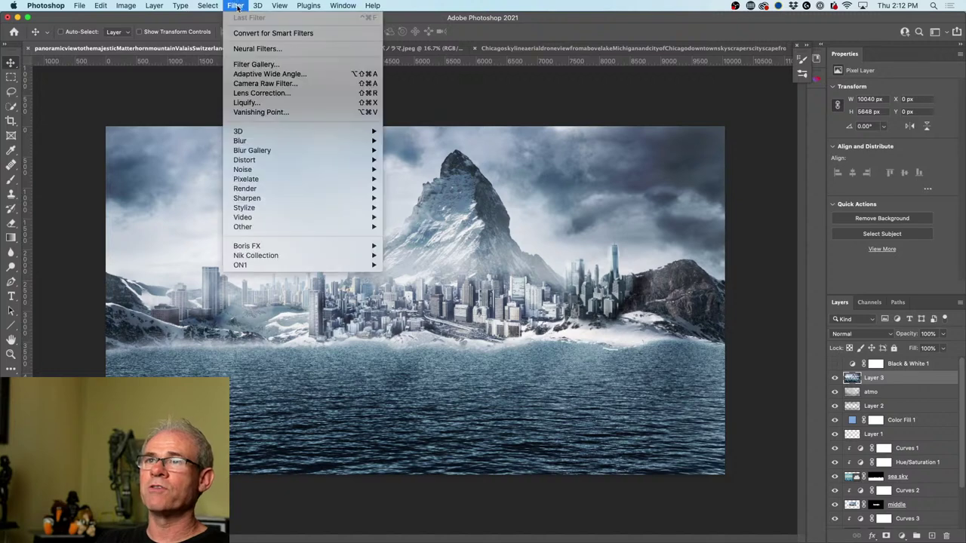
# Step: In Camera Raw on Layer 3, set Temperature +21, Highlights -100, Shadows +18, Blacks -56, with slightly lower exposure
pyautogui.click(254, 83)
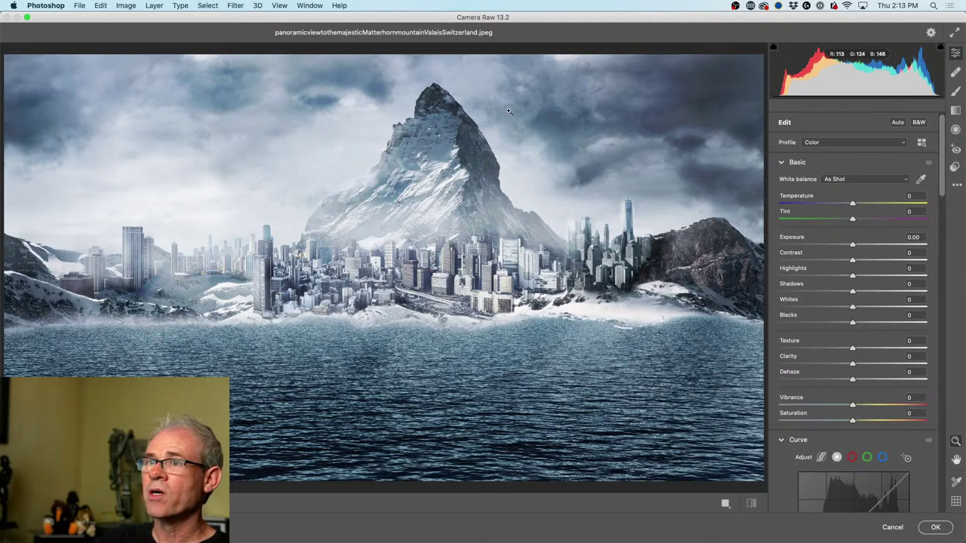
pyautogui.moveTo(595, 17); pyautogui.dragTo(605, 17)
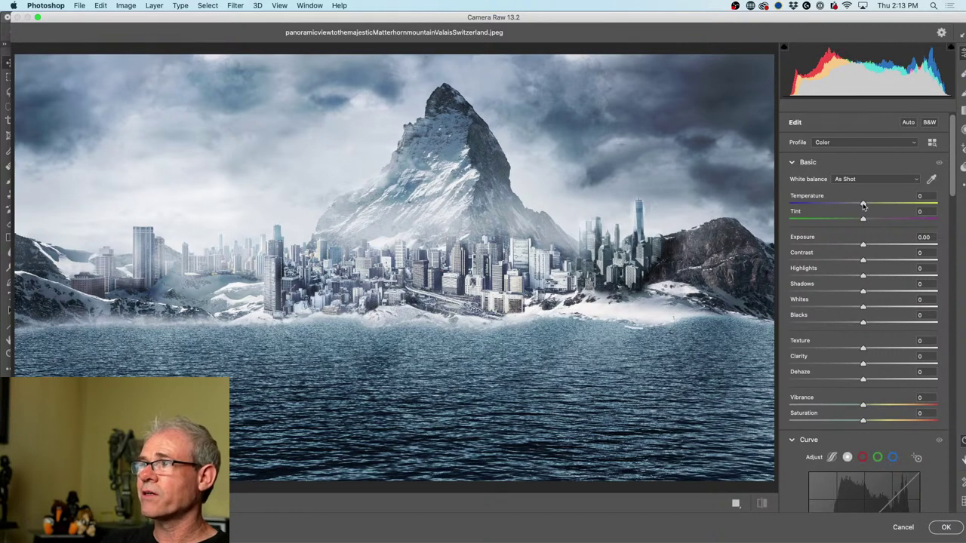
pyautogui.moveTo(863, 205)
pyautogui.mouseDown()
pyautogui.moveTo(886, 206)
pyautogui.moveTo(850, 206)
pyautogui.moveTo(877, 205)
pyautogui.mouseUp()
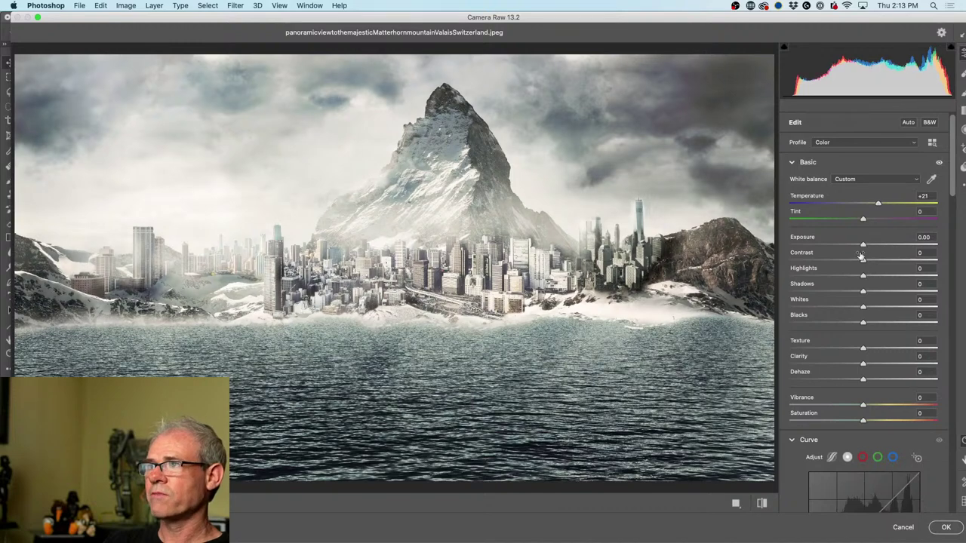
pyautogui.moveTo(863, 277); pyautogui.dragTo(748, 279)
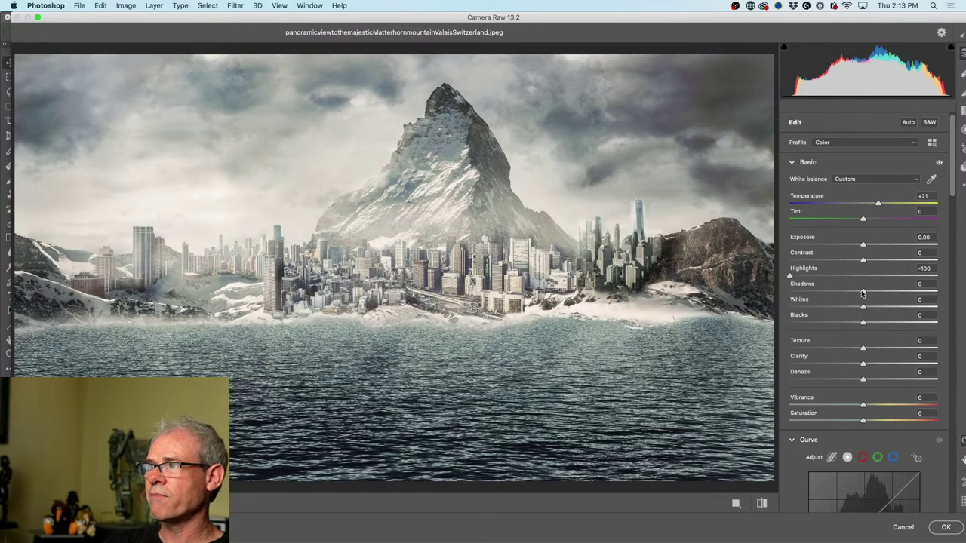
pyautogui.moveTo(862, 293); pyautogui.dragTo(875, 293)
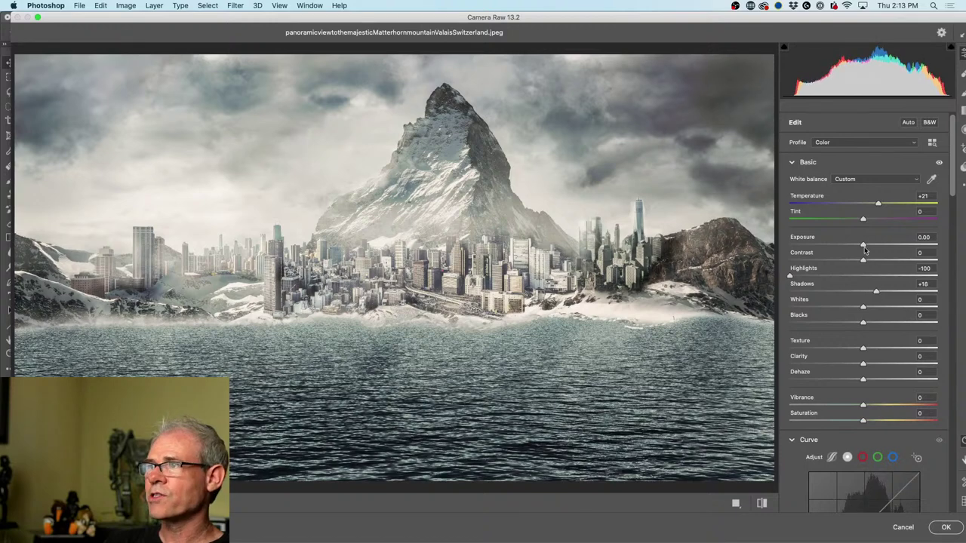
pyautogui.moveTo(863, 245); pyautogui.dragTo(858, 245)
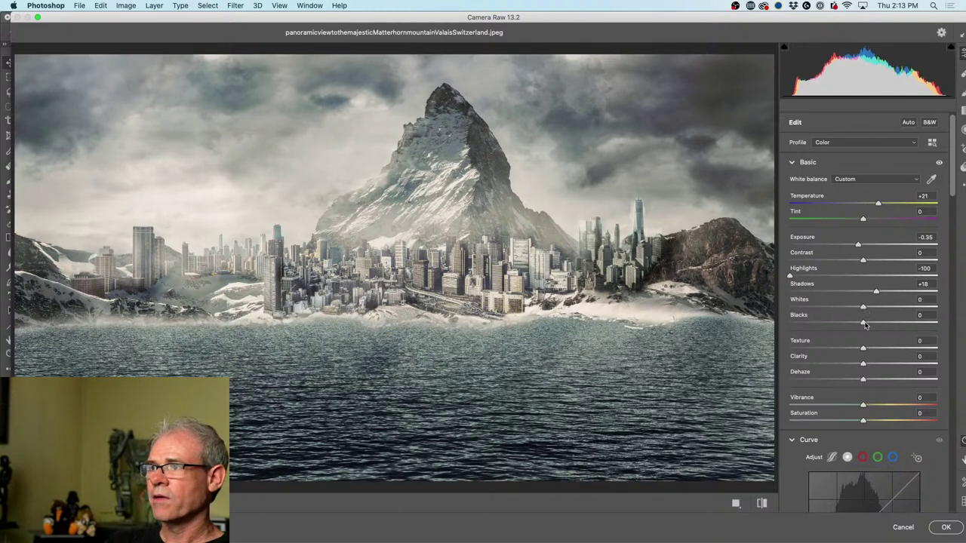
pyautogui.moveTo(863, 323)
pyautogui.mouseDown()
pyautogui.moveTo(803, 323)
pyautogui.moveTo(877, 313)
pyautogui.mouseUp()
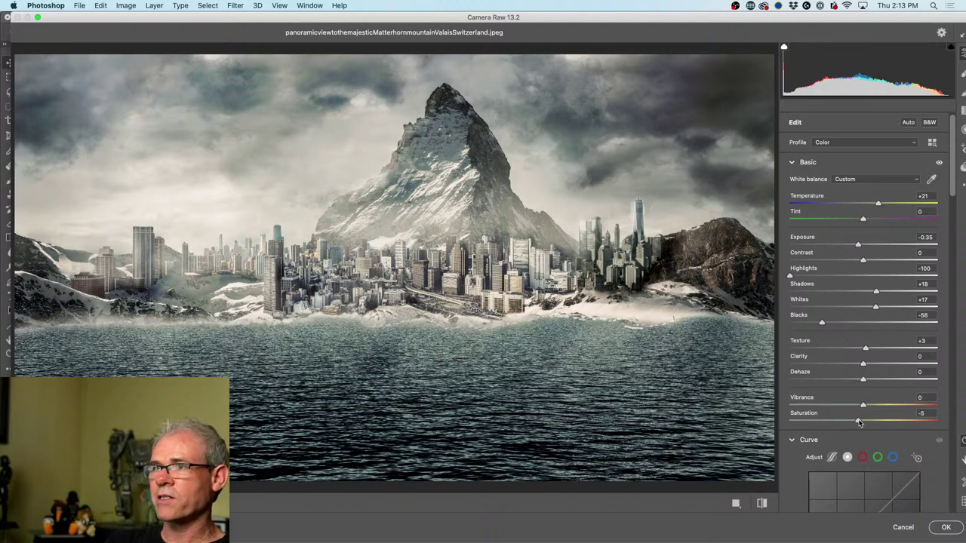
# Step: Mute the colour with Saturation +12 and Vibrance -28, then compare before and after
pyautogui.moveTo(858, 423)
pyautogui.mouseDown()
pyautogui.moveTo(840, 420)
pyautogui.moveTo(918, 408)
pyautogui.moveTo(863, 407)
pyautogui.mouseUp()
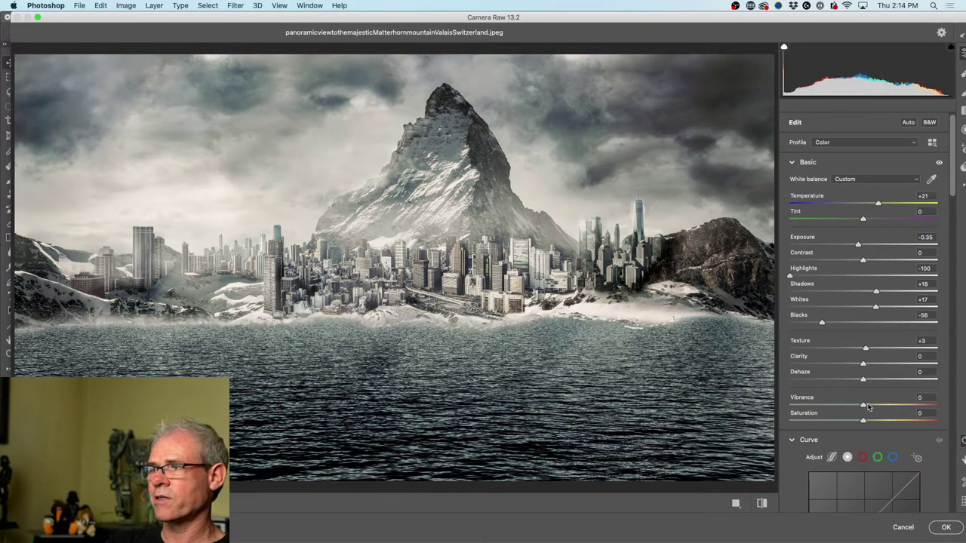
pyautogui.moveTo(862, 406); pyautogui.dragTo(881, 424)
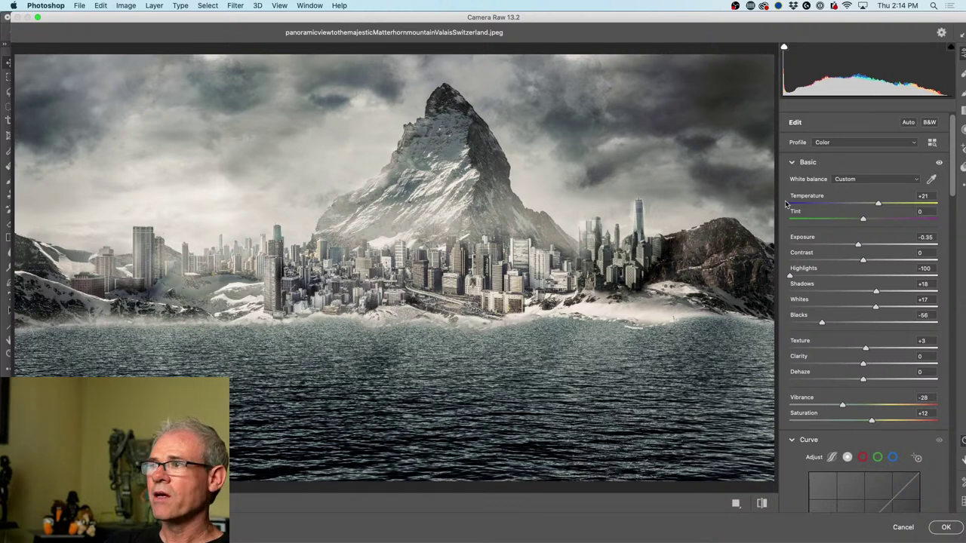
pyautogui.press('\\')
pyautogui.press('\\')
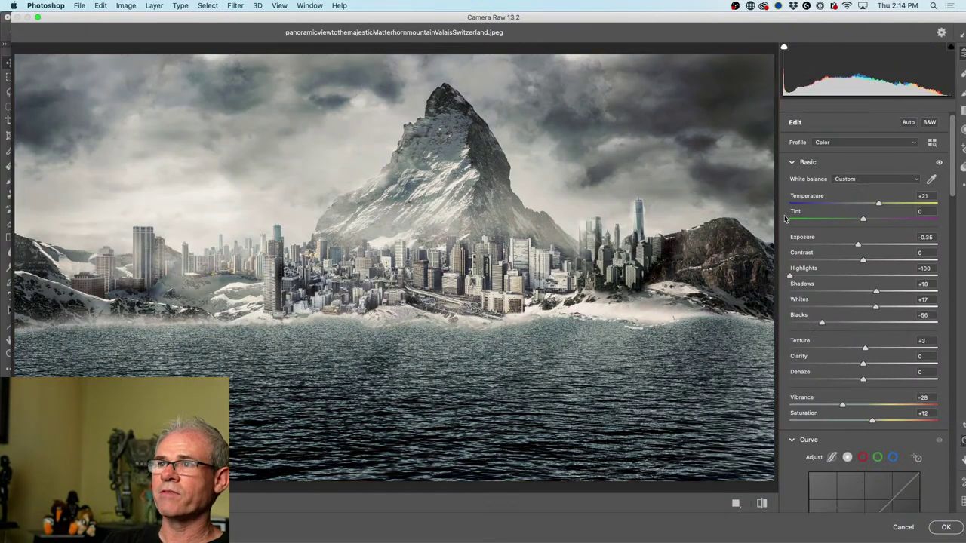
pyautogui.press('\\')
pyautogui.press('\\')
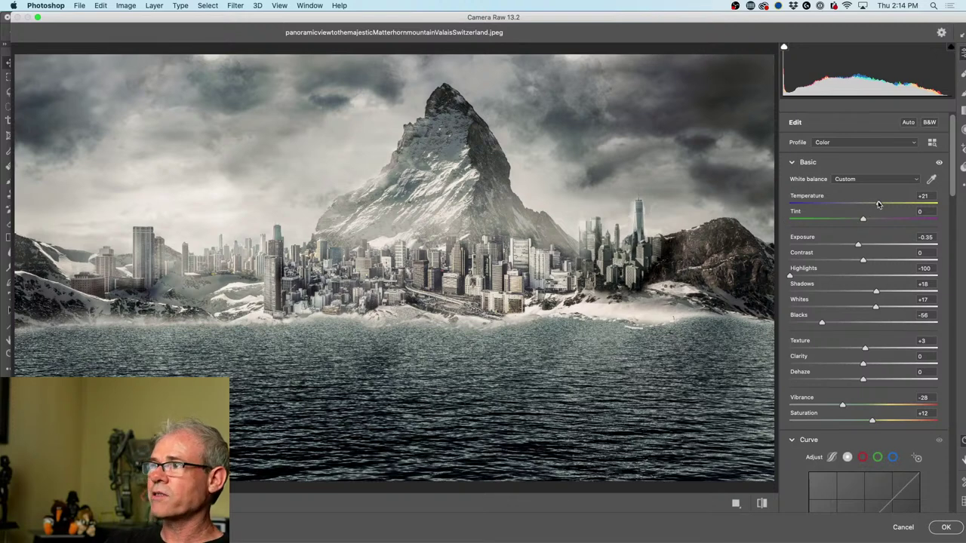
# Step: Ease Temperature back to +14 and compare the grade against the original several times
pyautogui.moveTo(877, 203); pyautogui.dragTo(873, 206)
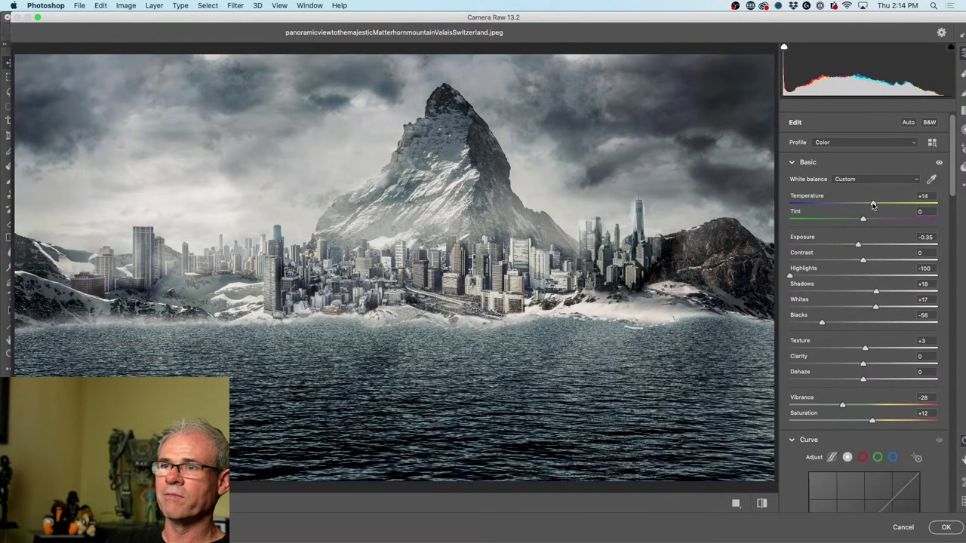
pyautogui.press('\\')
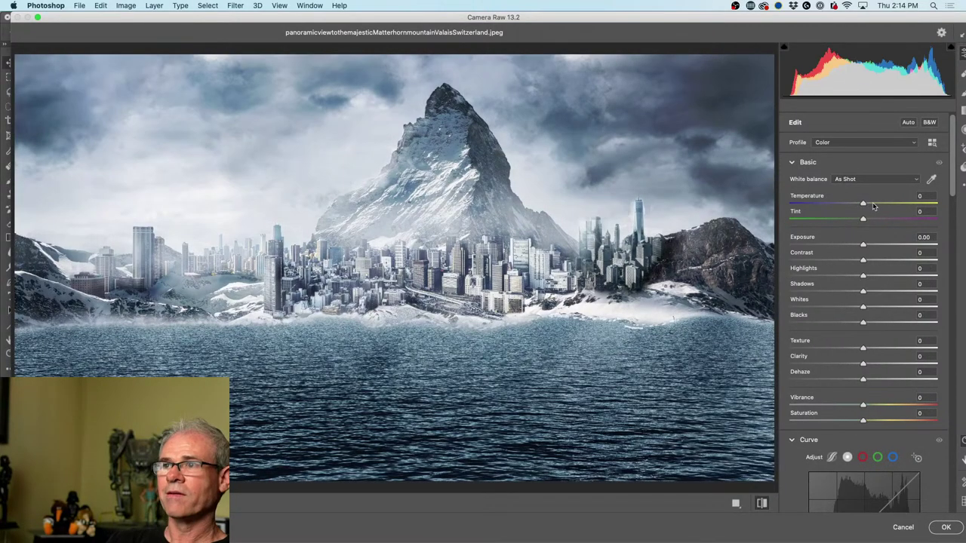
pyautogui.press('\\')
pyautogui.press('\\')
pyautogui.press('\\')
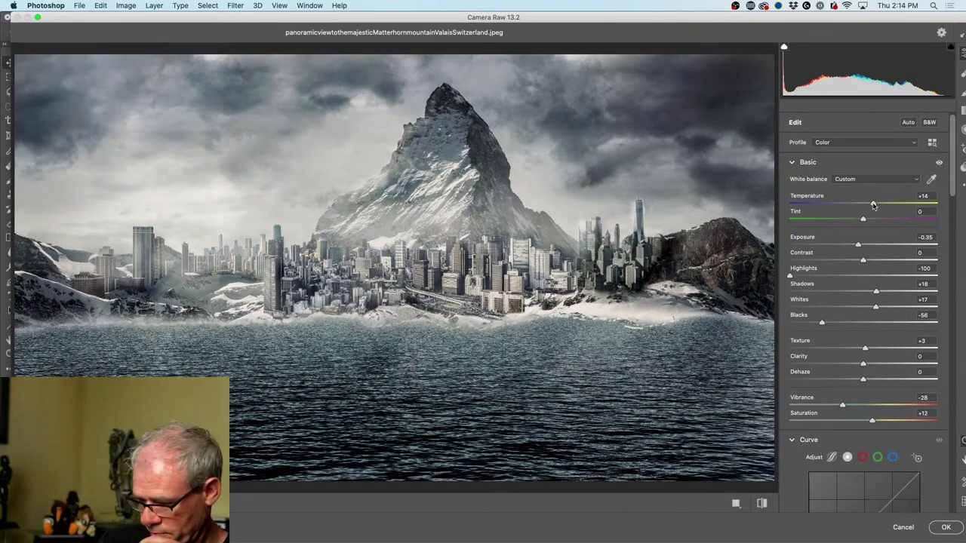
pyautogui.press('\\')
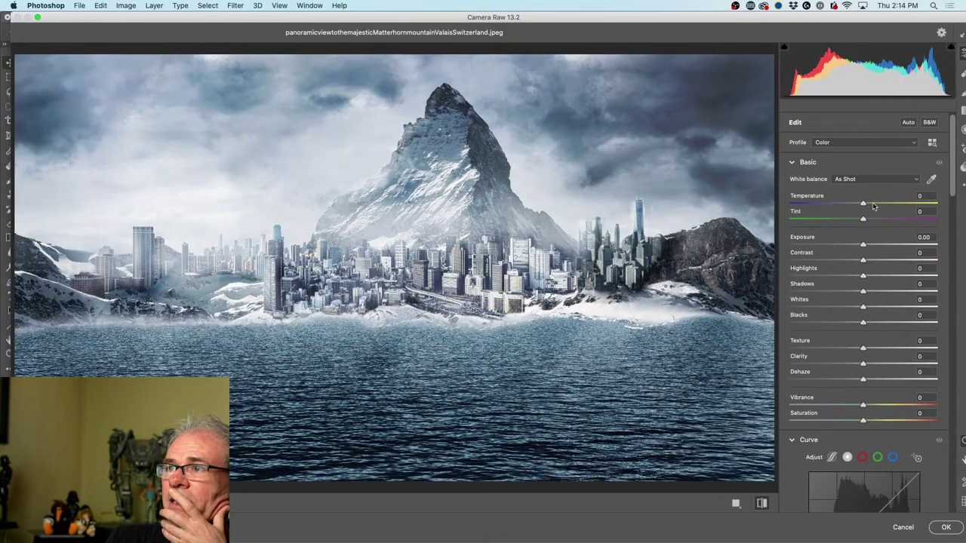
pyautogui.press('\\')
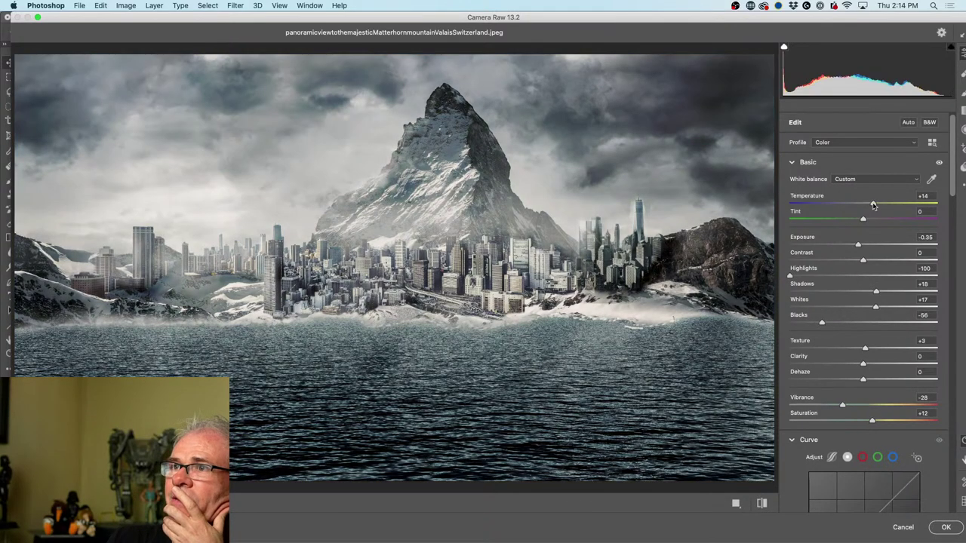
pyautogui.press('\\')
pyautogui.press('\\')
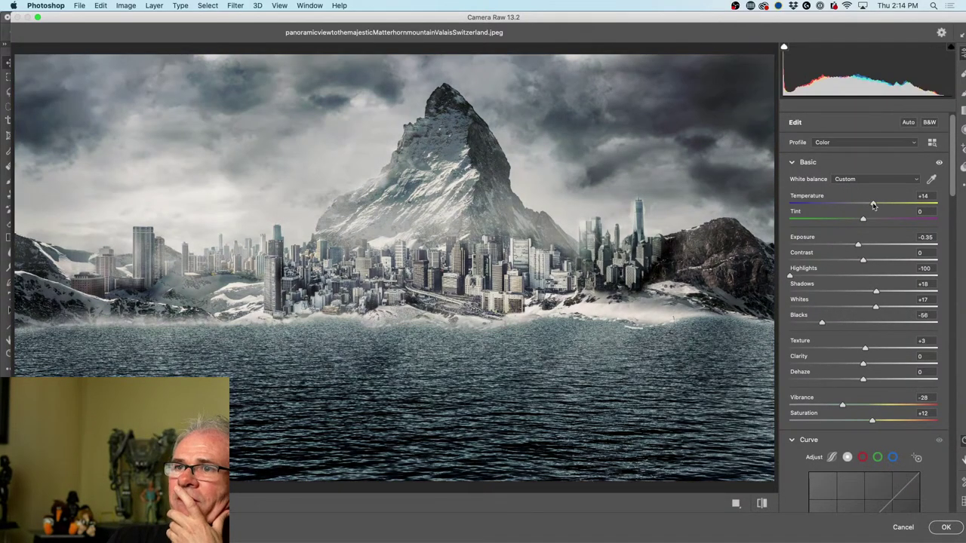
pyautogui.press('\\')
pyautogui.press('\\')
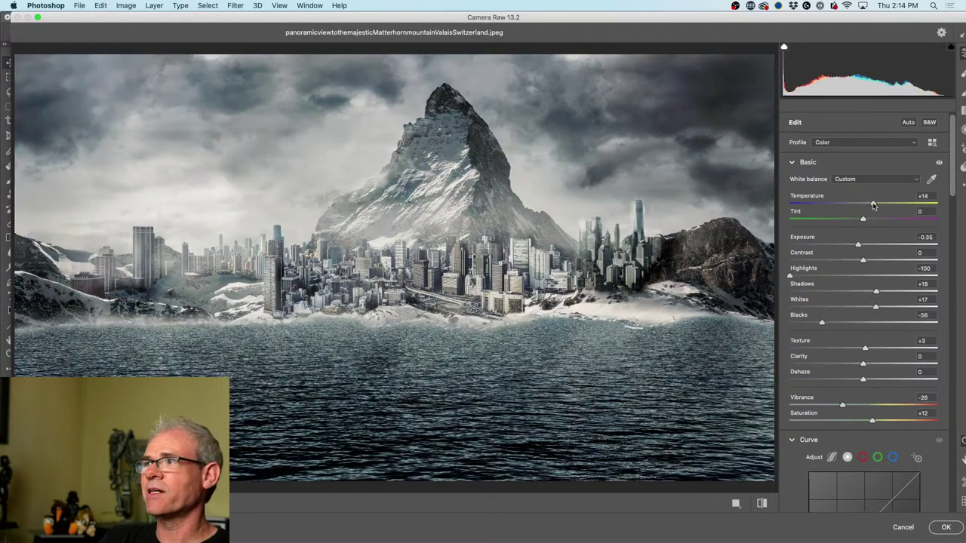
pyautogui.moveTo(853, 22); pyautogui.dragTo(839, 16)
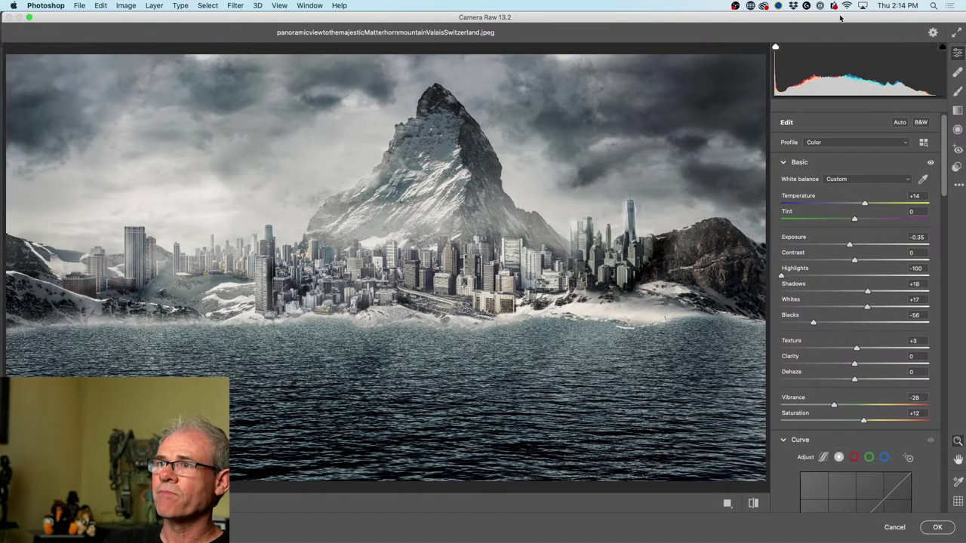
# Step: Add a top-down -1.60 graduated filter darkening the sky and erase it from the Matterhorn face
pyautogui.click(956, 111)
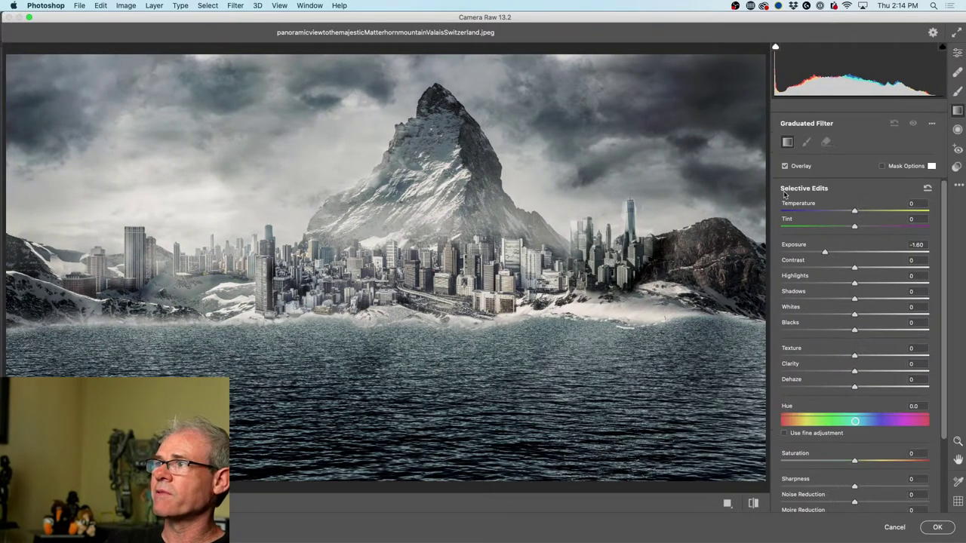
pyautogui.moveTo(307, 89); pyautogui.dragTo(307, 289)
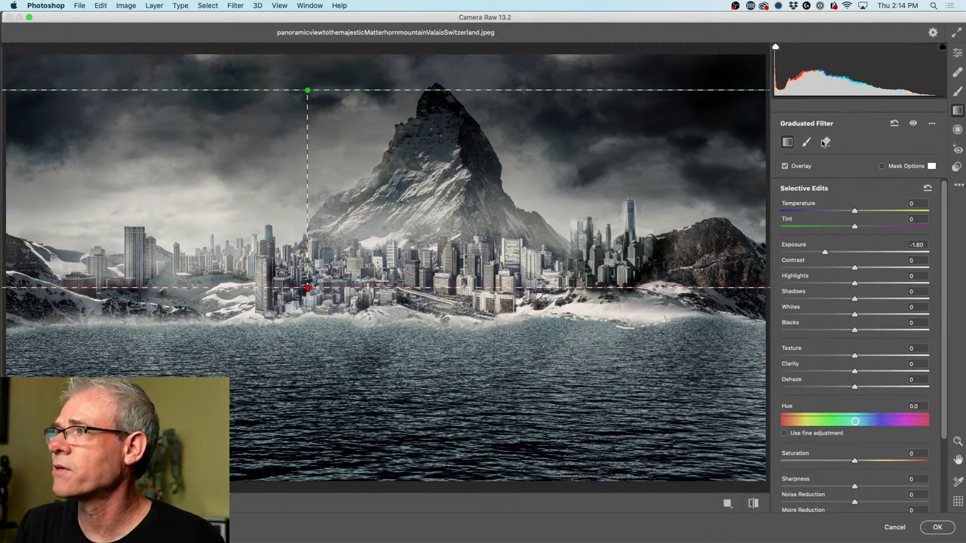
pyautogui.click(825, 142)
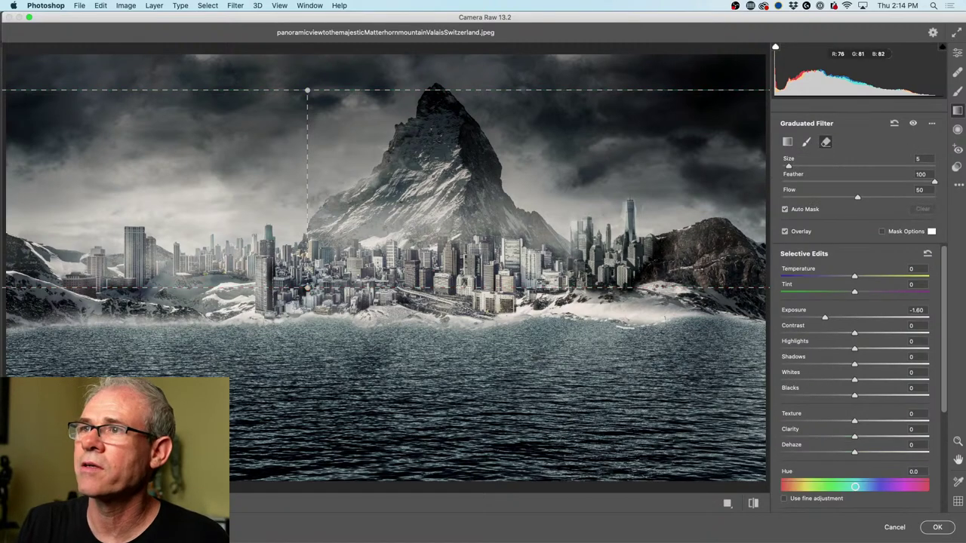
pyautogui.moveTo(430, 136)
pyautogui.mouseDown()
pyautogui.moveTo(381, 200)
pyautogui.moveTo(445, 162)
pyautogui.moveTo(453, 136)
pyautogui.moveTo(419, 109)
pyautogui.moveTo(434, 102)
pyautogui.moveTo(483, 188)
pyautogui.moveTo(471, 202)
pyautogui.mouseUp()
pyautogui.moveTo(365, 209)
pyautogui.mouseDown()
pyautogui.moveTo(381, 171)
pyautogui.moveTo(341, 210)
pyautogui.moveTo(385, 221)
pyautogui.moveTo(443, 167)
pyautogui.moveTo(414, 163)
pyautogui.moveTo(381, 214)
pyautogui.mouseUp()
# Step: Refine the filter erasure on the summit and flank, then apply the Camera Raw grade
pyautogui.press('super+z')
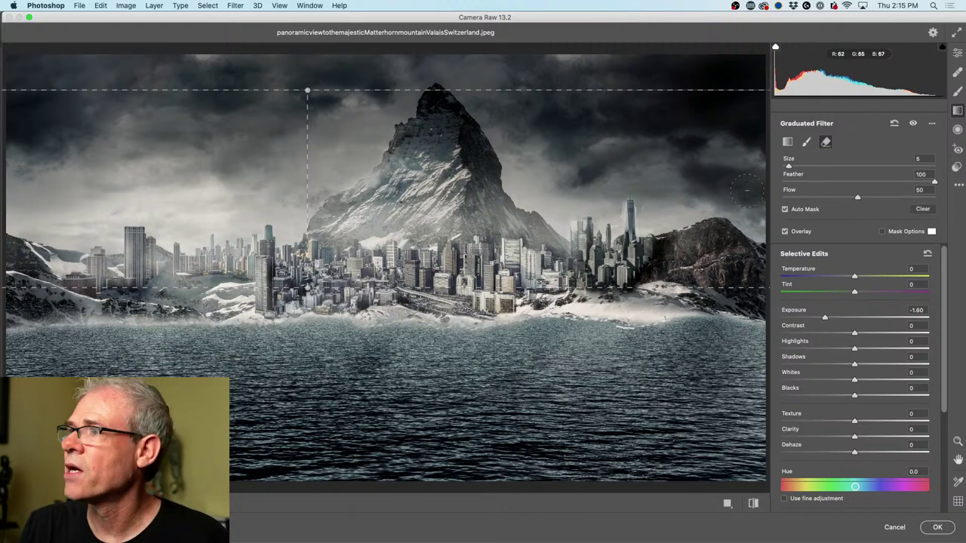
pyautogui.moveTo(447, 149)
pyautogui.mouseDown()
pyautogui.moveTo(431, 113)
pyautogui.moveTo(423, 151)
pyautogui.moveTo(487, 175)
pyautogui.moveTo(504, 224)
pyautogui.moveTo(532, 230)
pyautogui.moveTo(450, 122)
pyautogui.mouseUp()
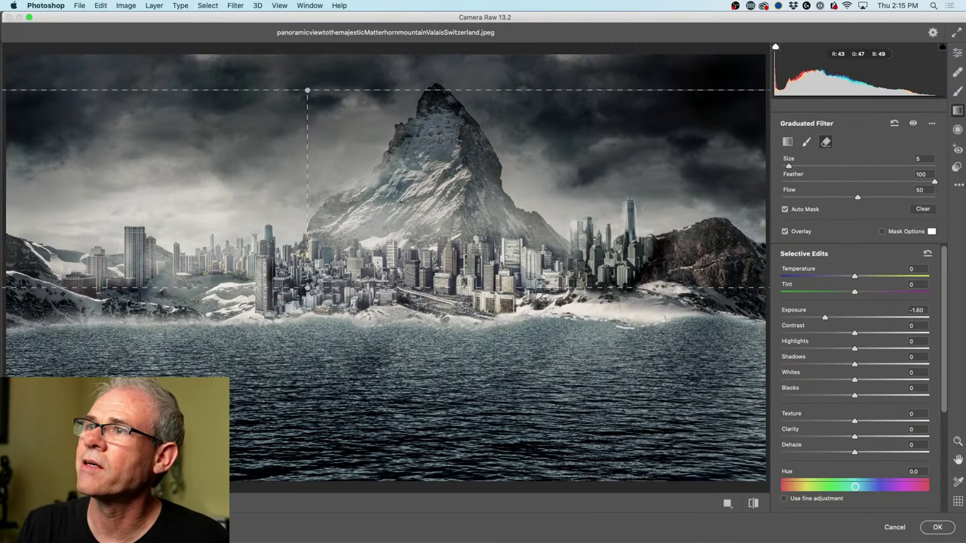
pyautogui.moveTo(434, 155)
pyautogui.mouseDown()
pyautogui.moveTo(508, 224)
pyautogui.moveTo(530, 213)
pyautogui.mouseUp()
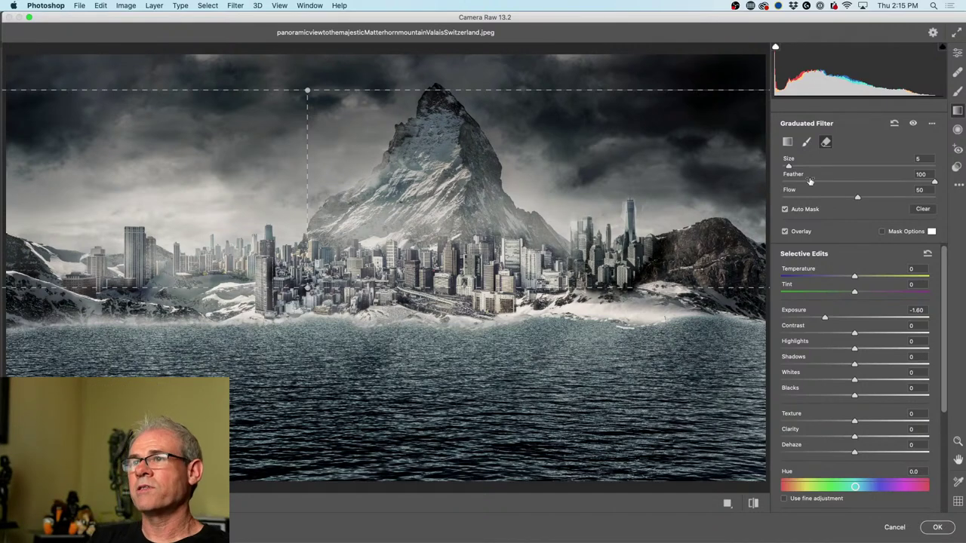
pyautogui.click(937, 526)
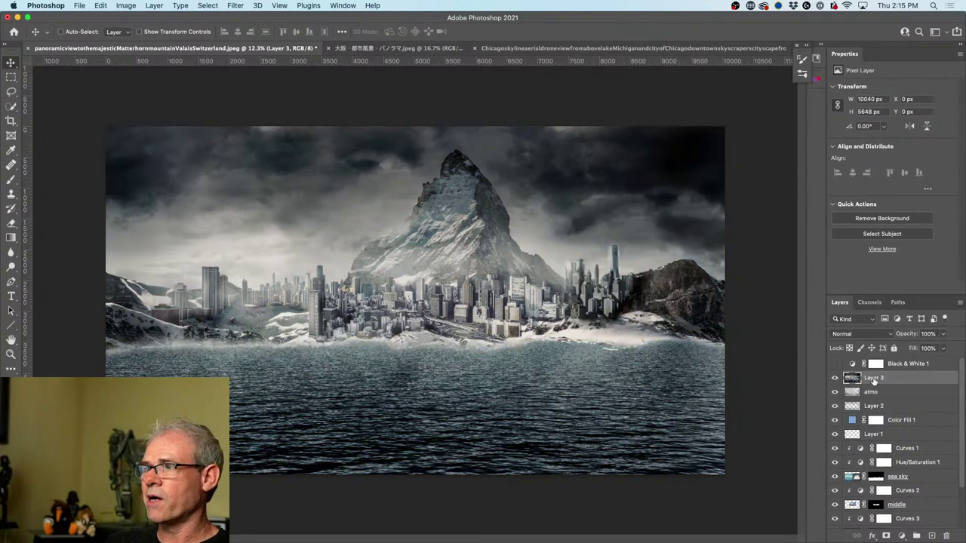
# Step: Set Layer 3 to Overlay at 28% opacity and compare it on and off
pyautogui.click(871, 337)
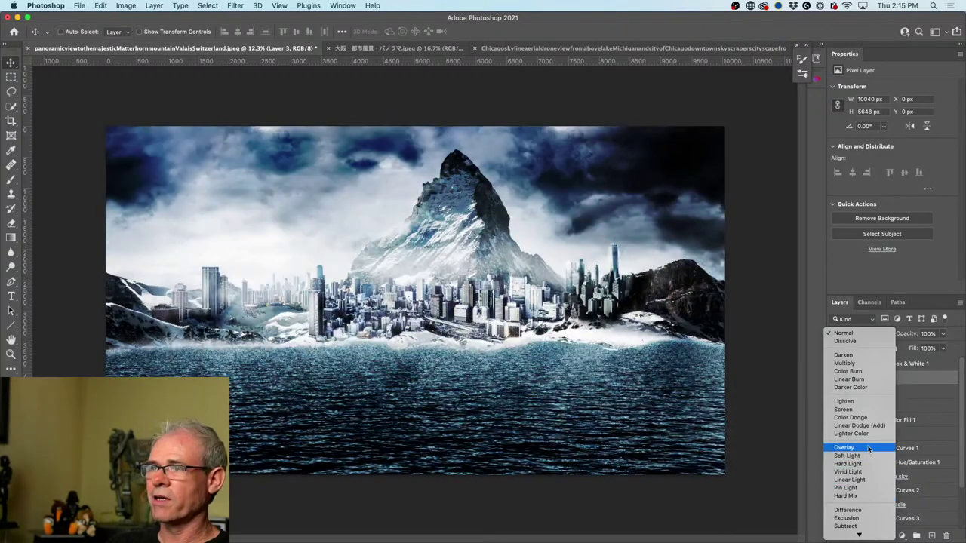
pyautogui.click(868, 450)
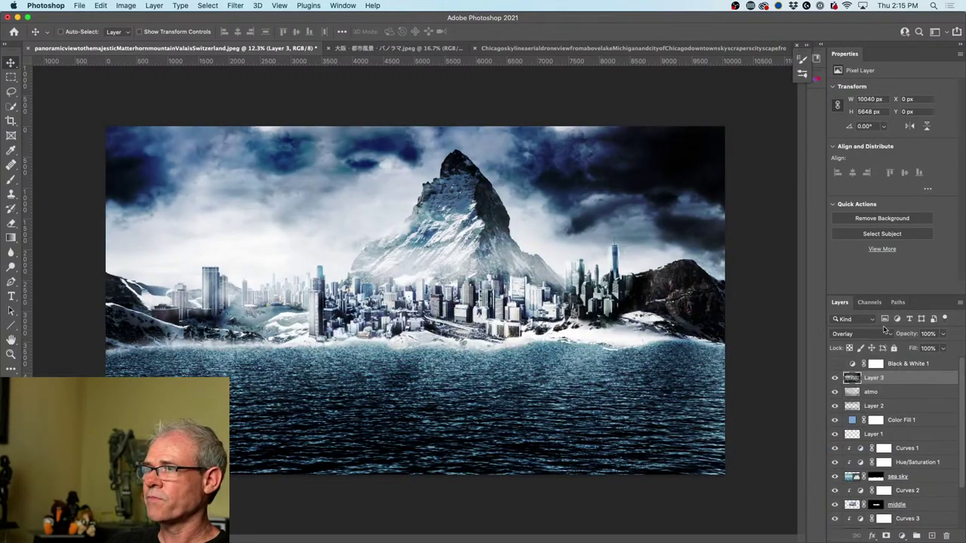
pyautogui.moveTo(903, 336); pyautogui.dragTo(483, 340)
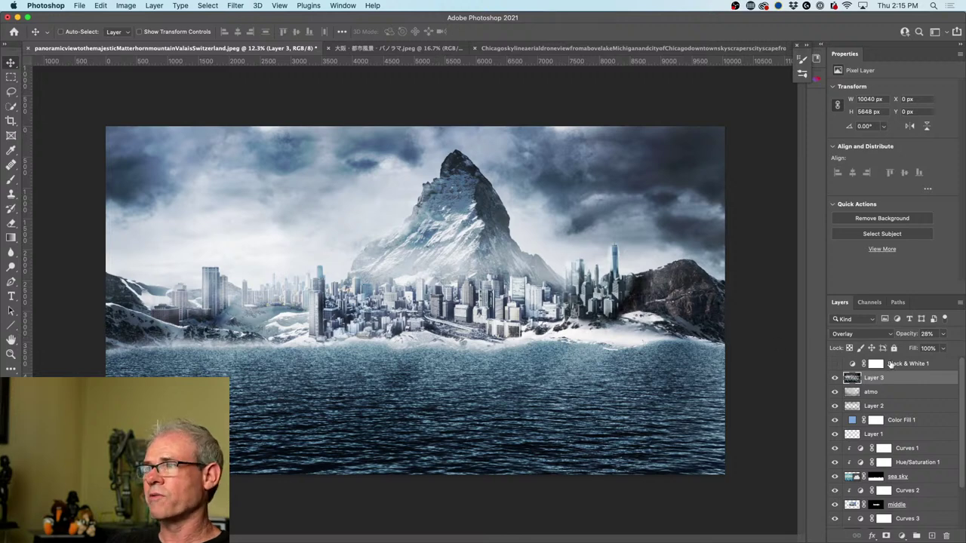
pyautogui.click(834, 379)
pyautogui.click(833, 379)
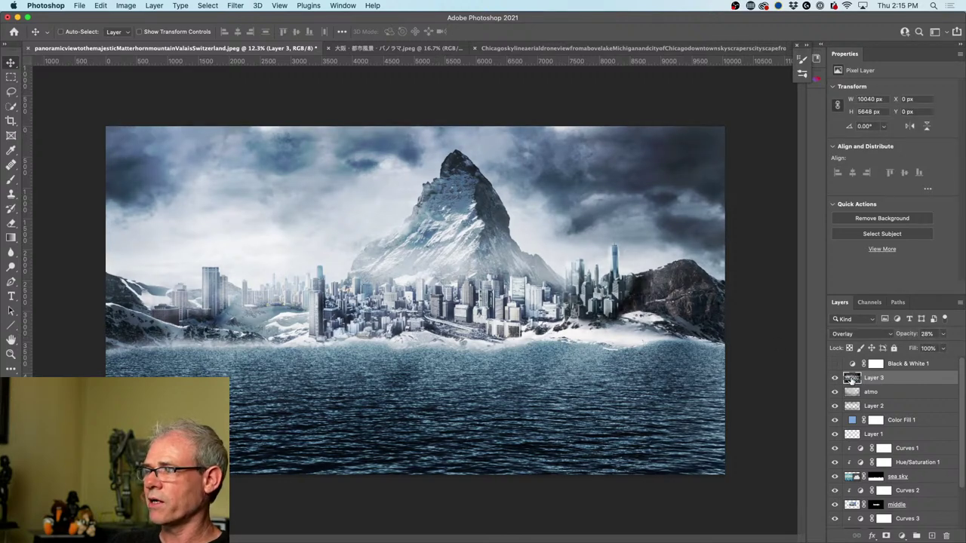
pyautogui.click(834, 378)
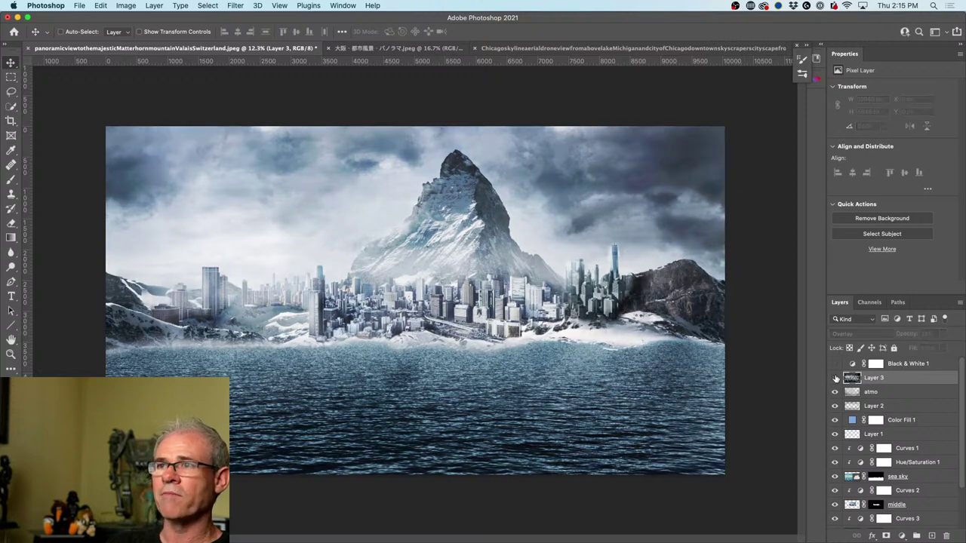
pyautogui.click(834, 378)
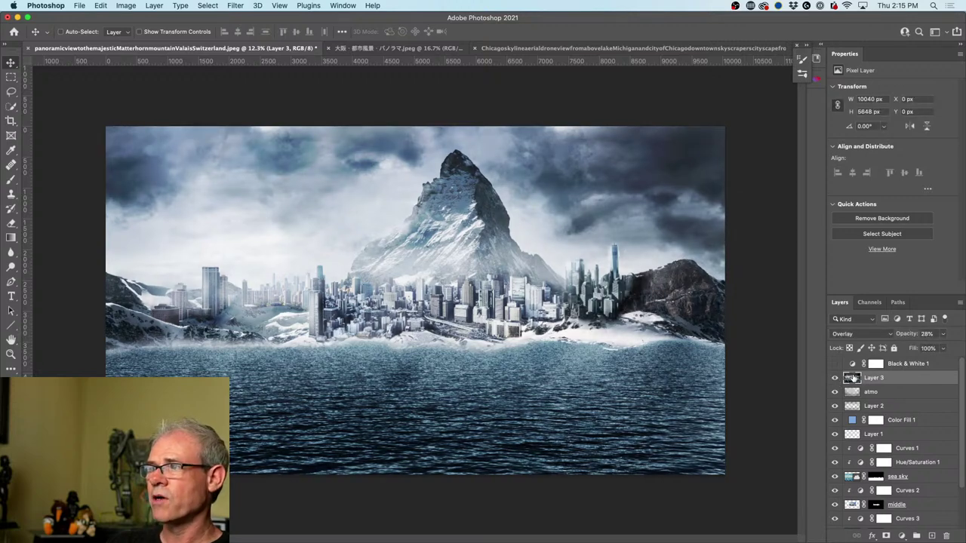
# Step: Add a black layer mask to Layer 3 and choose a soft 2000 px brush
pyautogui.keyDown('alt'); pyautogui.click(886, 535); pyautogui.keyUp('alt')
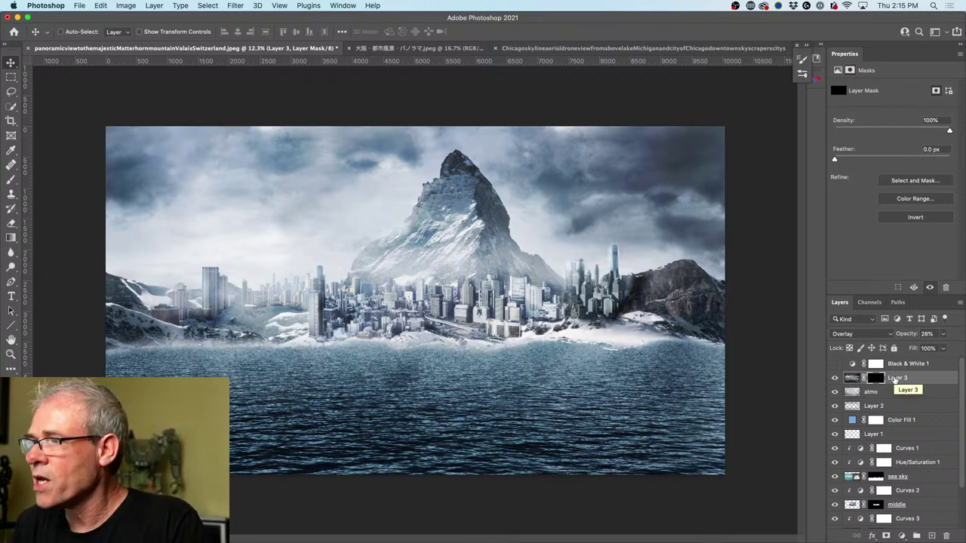
pyautogui.press('b')
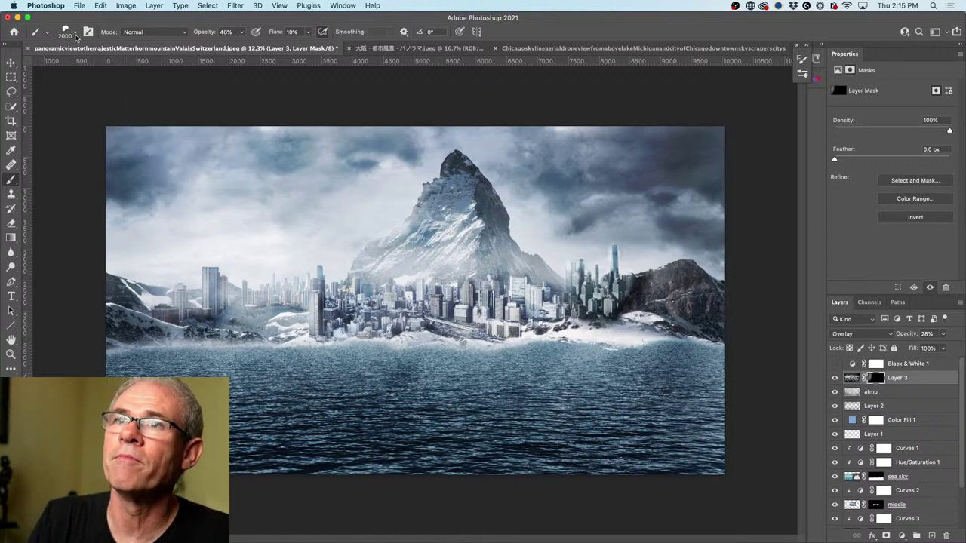
pyautogui.click(72, 35)
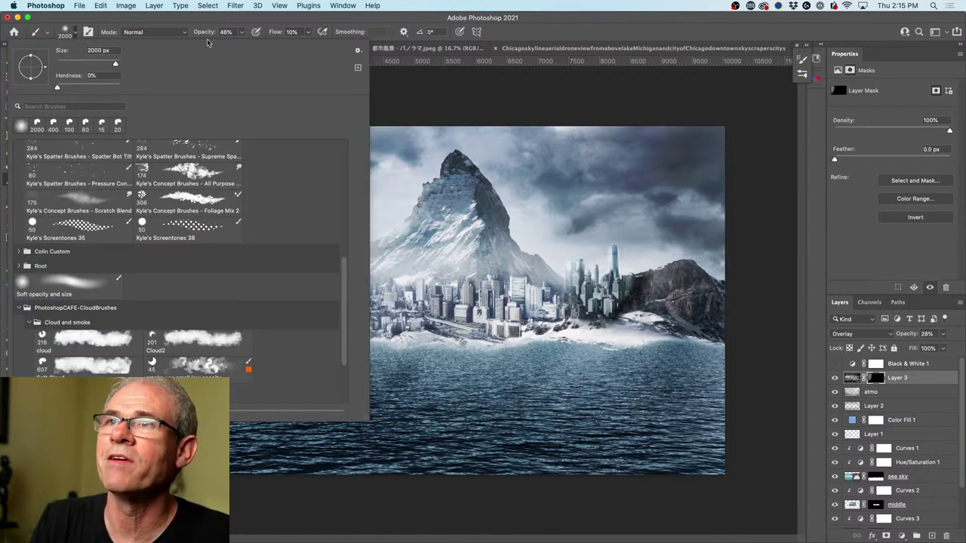
pyautogui.click(219, 23)
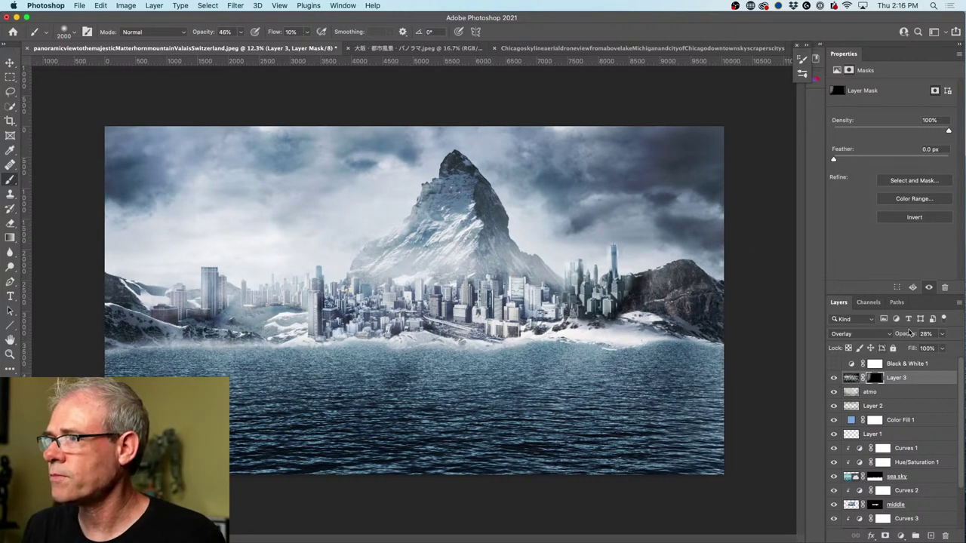
# Step: Raise Layer 3's opacity to 100%
pyautogui.click(925, 334)
pyautogui.write('100')
pyautogui.press('Return')
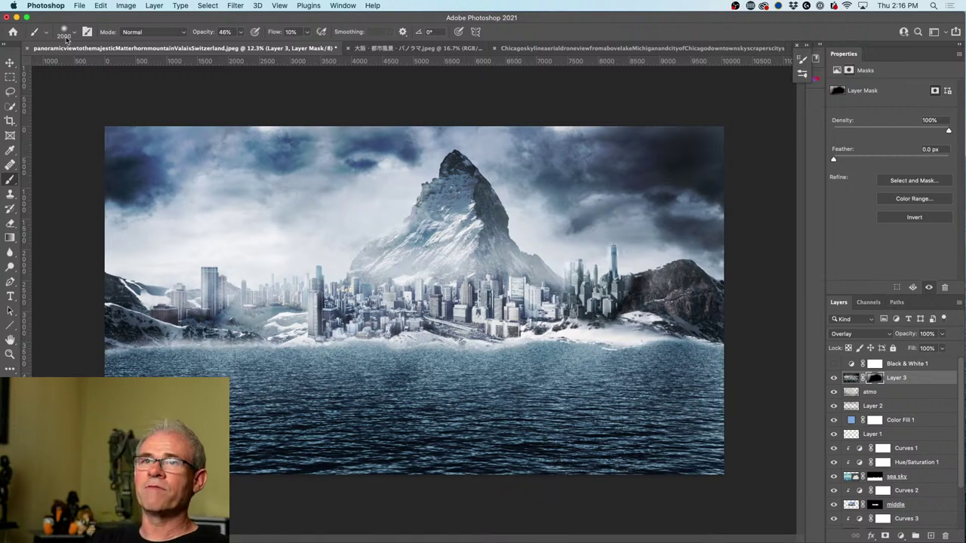
pyautogui.click(11, 62)
pyautogui.scroll(-1, 499, 254)
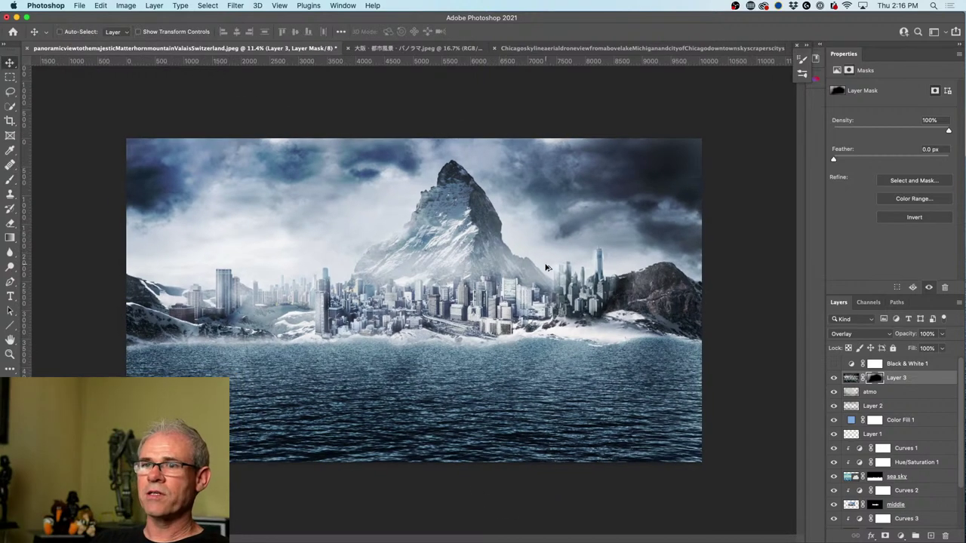
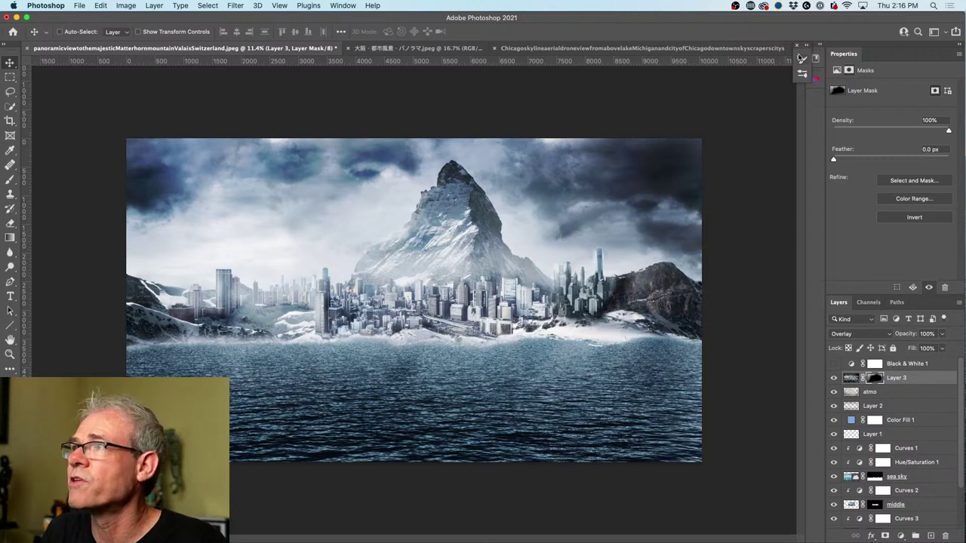
# Step: Collapse the panel dock and open the Libraries panel to browse the saved libraries
pyautogui.click(798, 47)
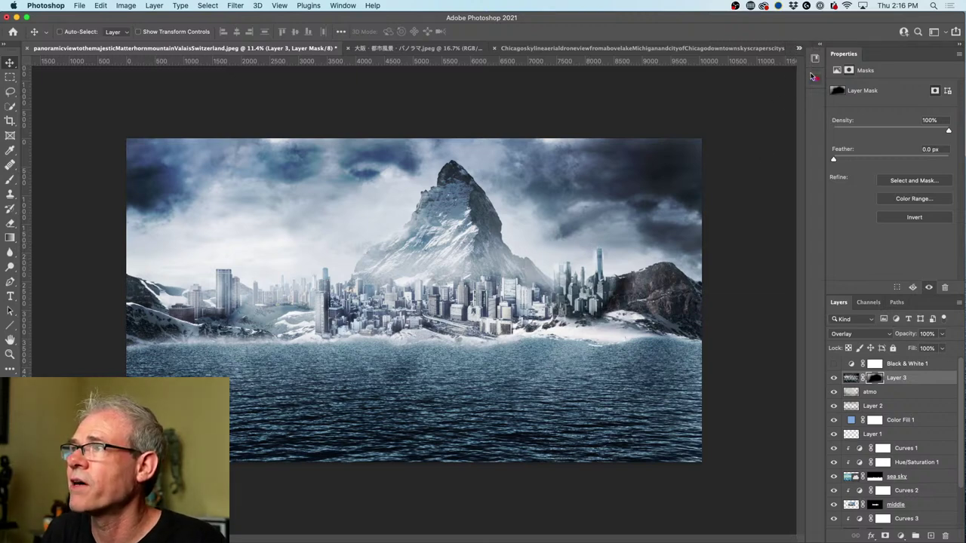
pyautogui.click(814, 80)
pyautogui.click(815, 59)
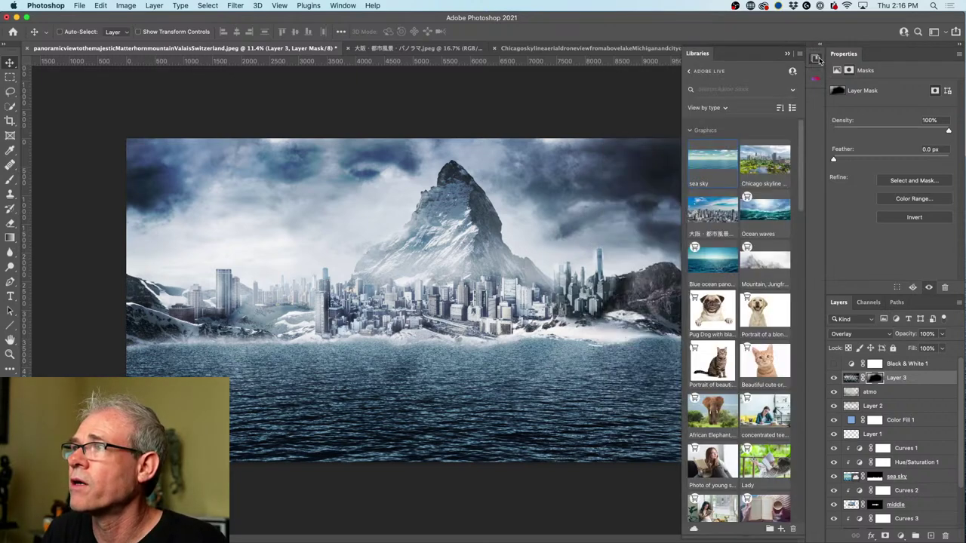
pyautogui.scroll(-2, 757, 280)
pyautogui.scroll(-5, 757, 280)
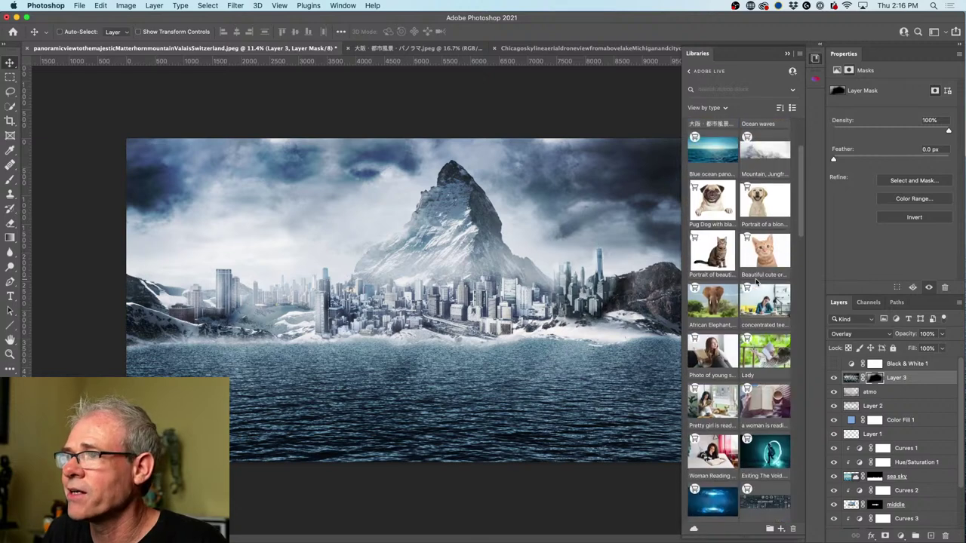
pyautogui.scroll(6, 755, 282)
pyautogui.scroll(-3, 755, 282)
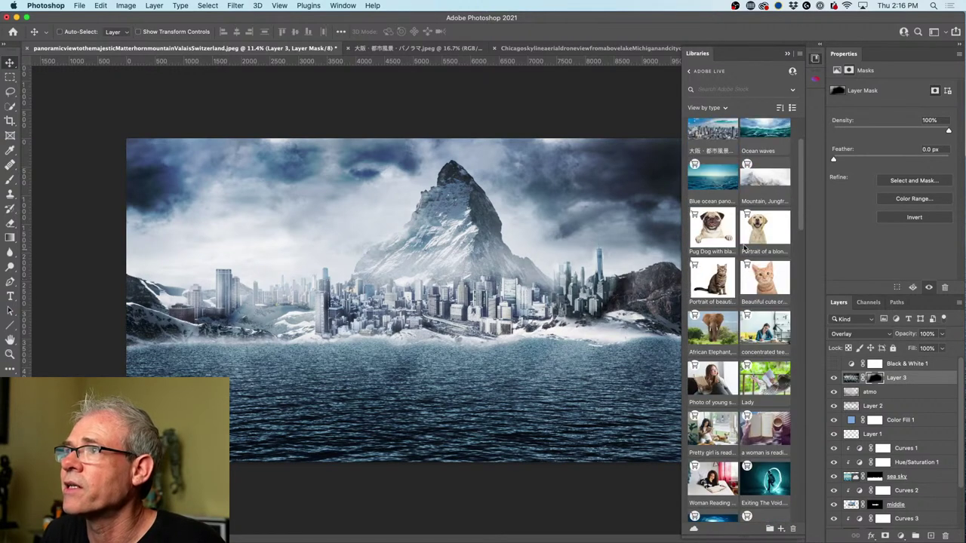
# Step: Open the Adobe Live library and bring up the options for the Luftschiff airship image
pyautogui.click(689, 72)
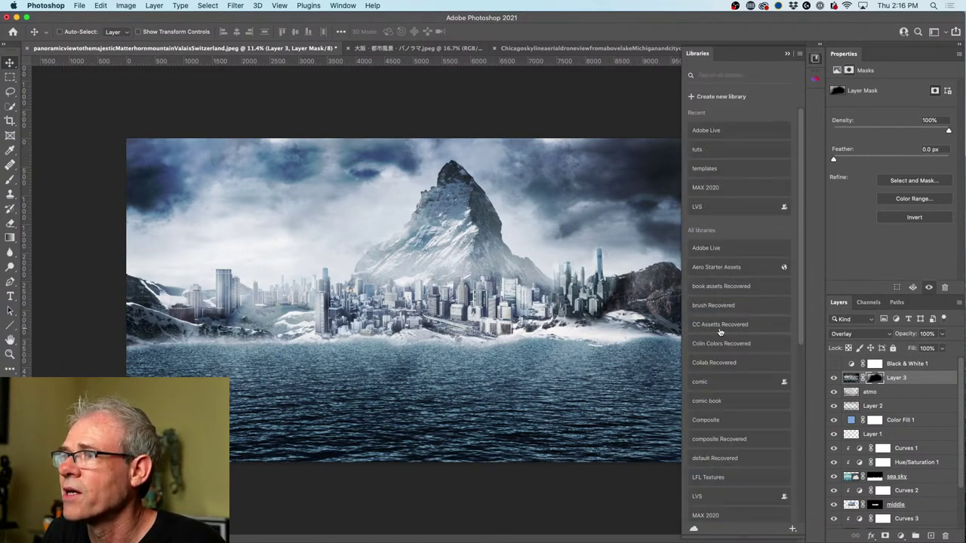
pyautogui.click(737, 249)
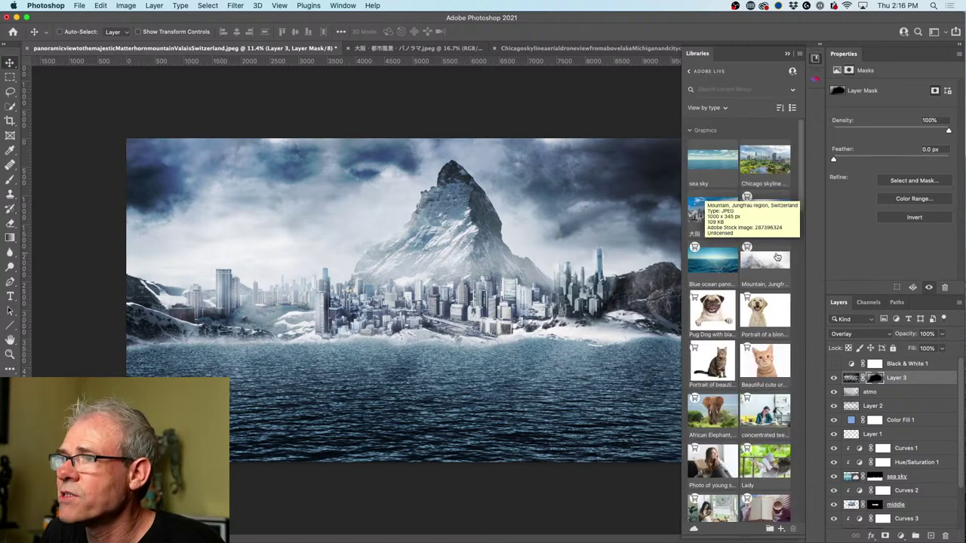
pyautogui.scroll(-5, 750, 302)
pyautogui.scroll(-15, 752, 332)
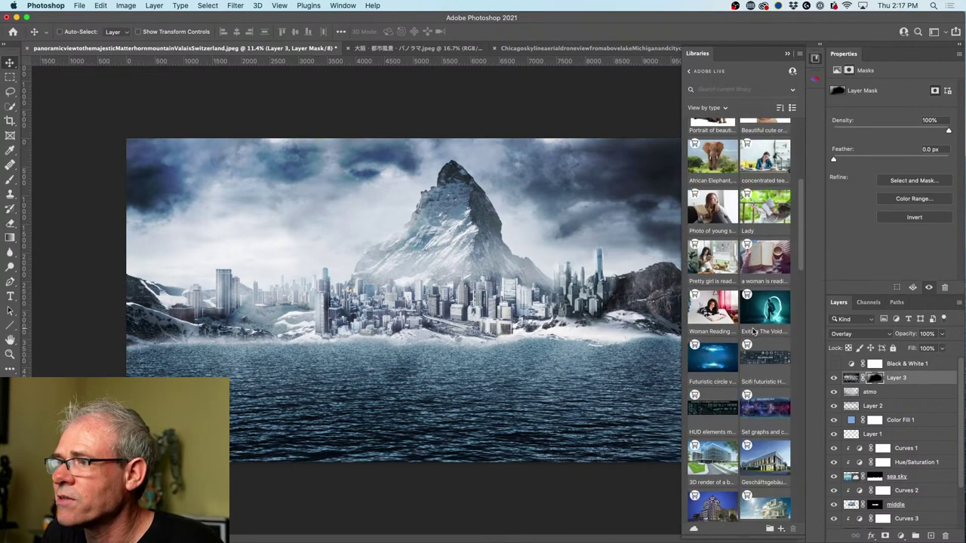
pyautogui.scroll(-8, 753, 333)
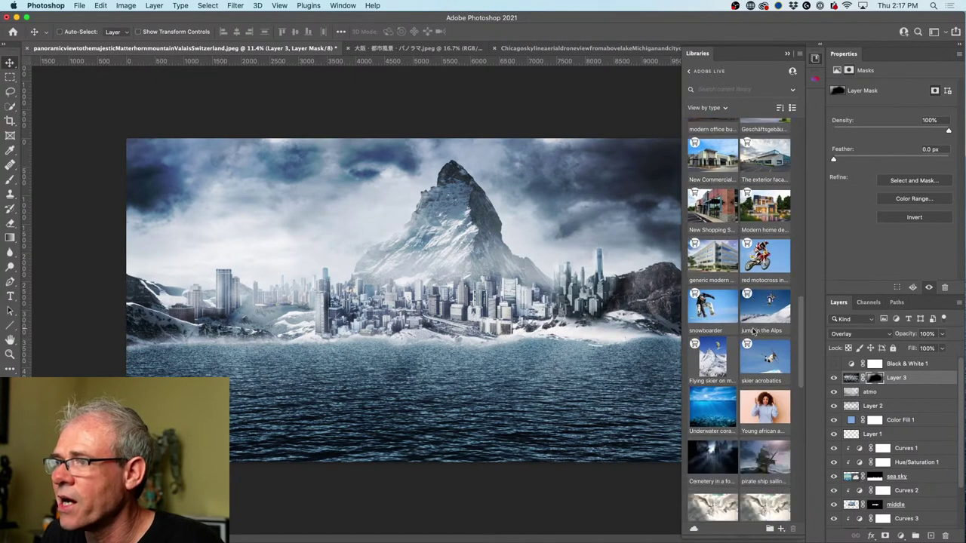
pyautogui.scroll(2, 752, 332)
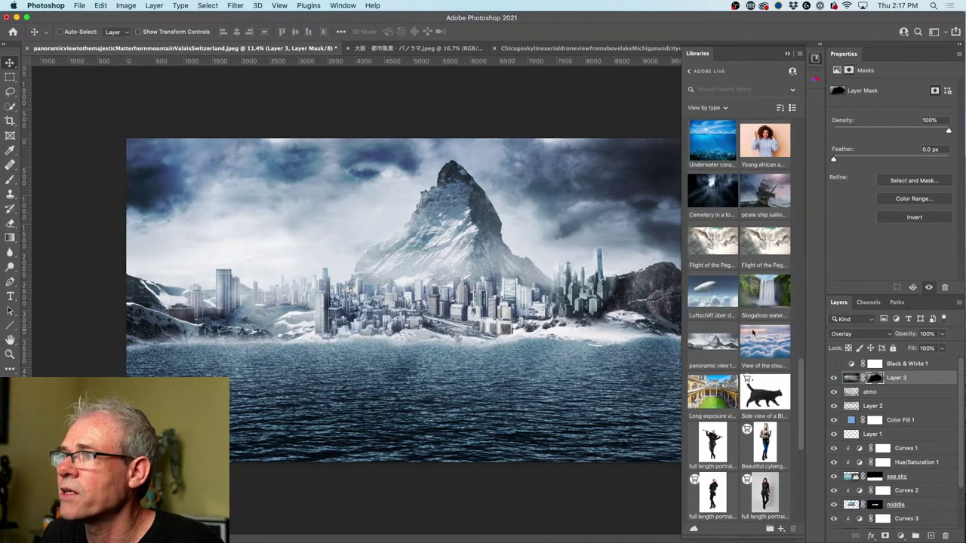
pyautogui.scroll(-2, 752, 332)
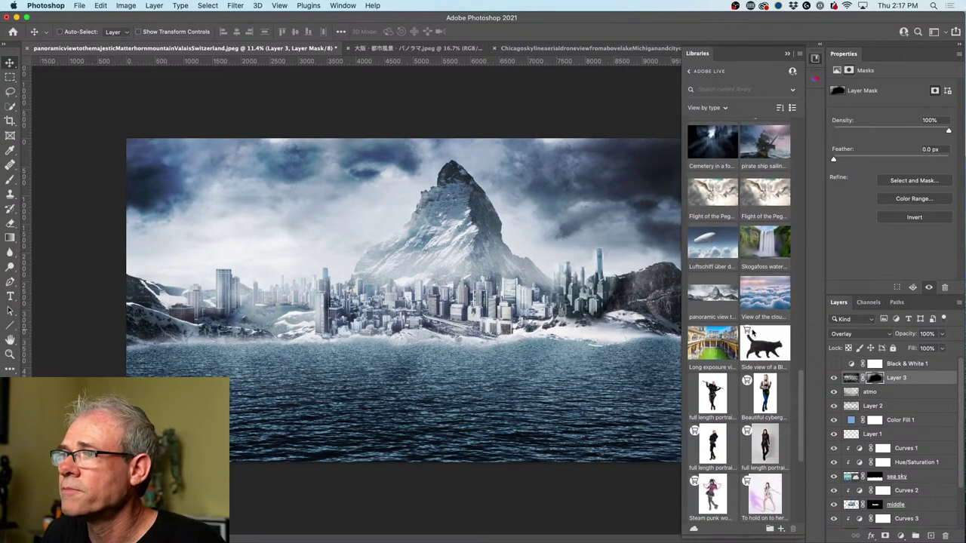
pyautogui.rightClick(713, 238)
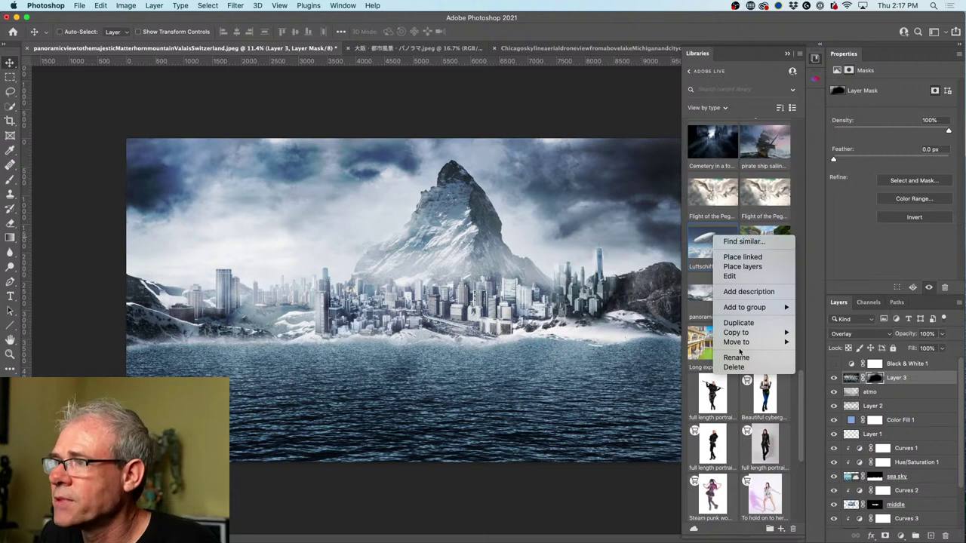
# Step: Open the airship stock image for editing and auto-select the airship with Select Subject
pyautogui.click(753, 276)
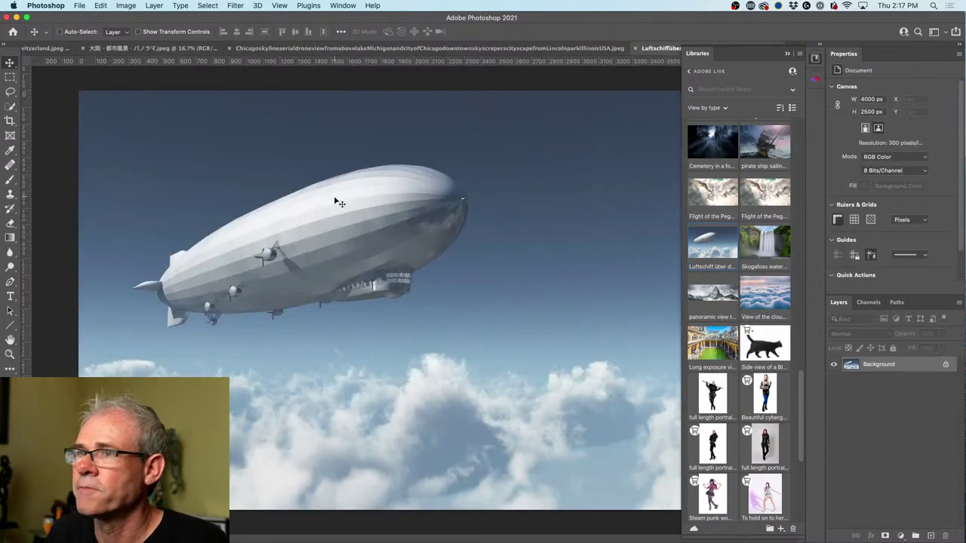
pyautogui.click(9, 106)
pyautogui.click(311, 32)
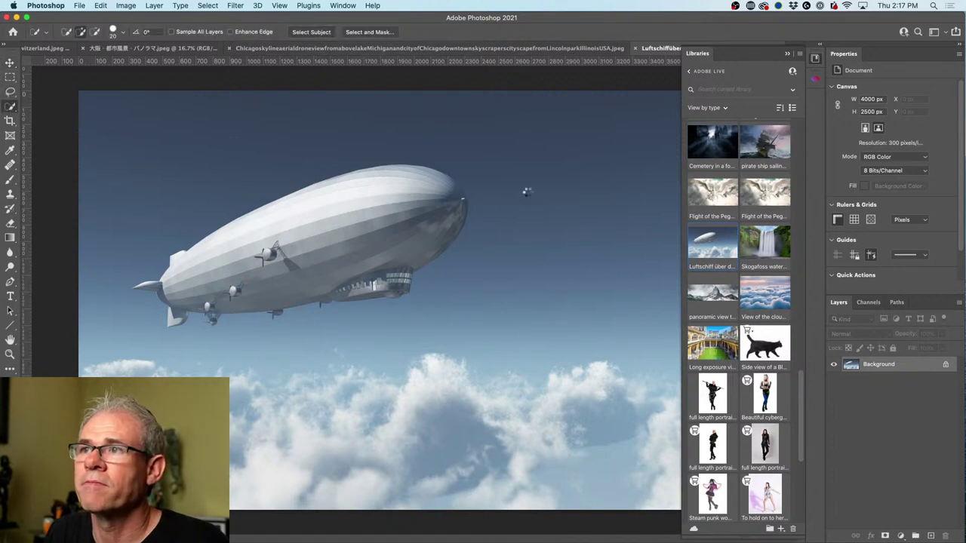
# Step: Drag the selected airship into the Matterhorn composite as a new layer
pyautogui.press('v')
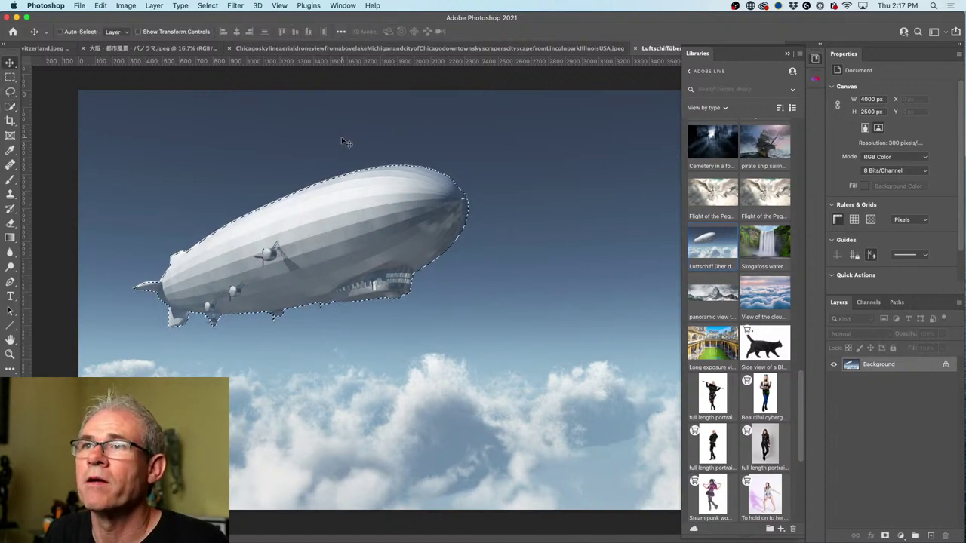
pyautogui.moveTo(339, 185); pyautogui.dragTo(192, 47)
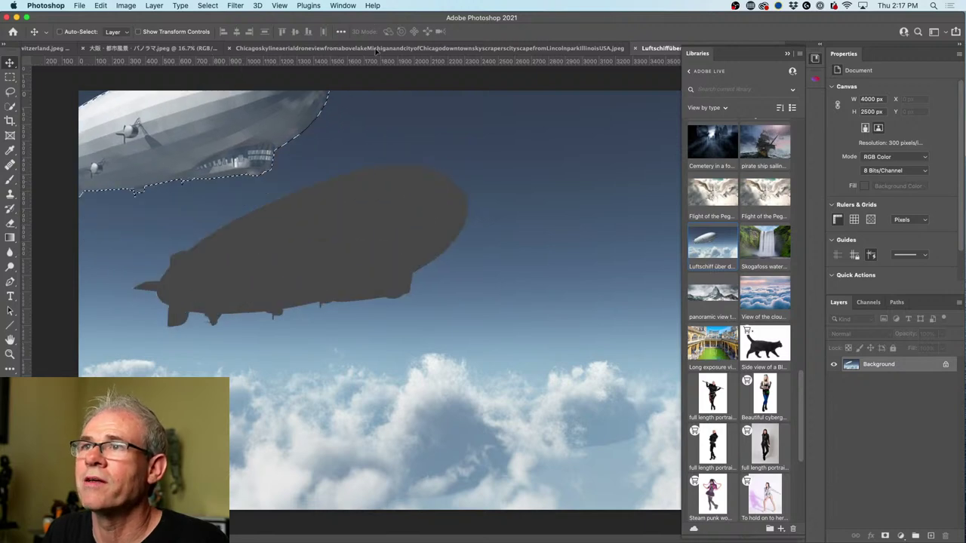
pyautogui.moveTo(376, 50); pyautogui.dragTo(376, 51)
pyautogui.moveTo(198, 50); pyautogui.dragTo(189, 48)
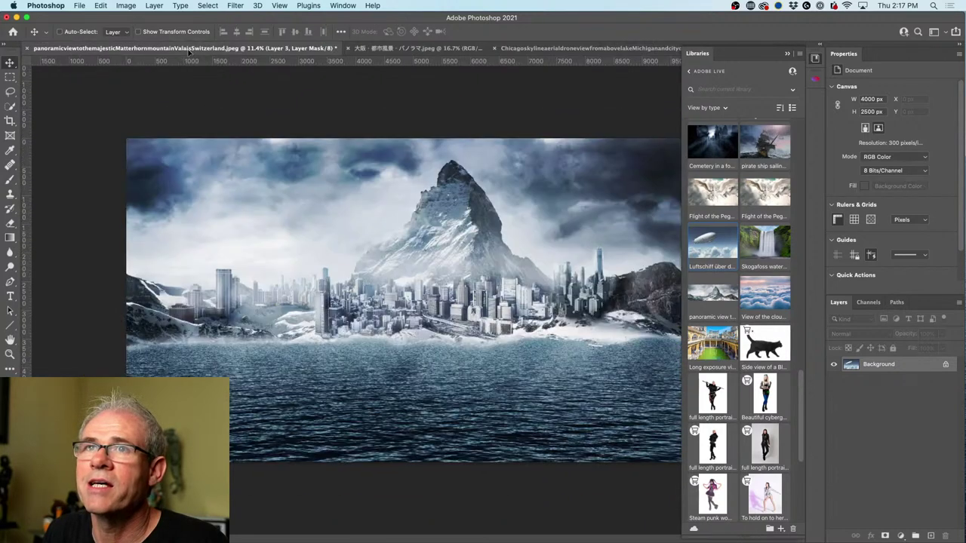
pyautogui.moveTo(312, 311); pyautogui.dragTo(347, 298)
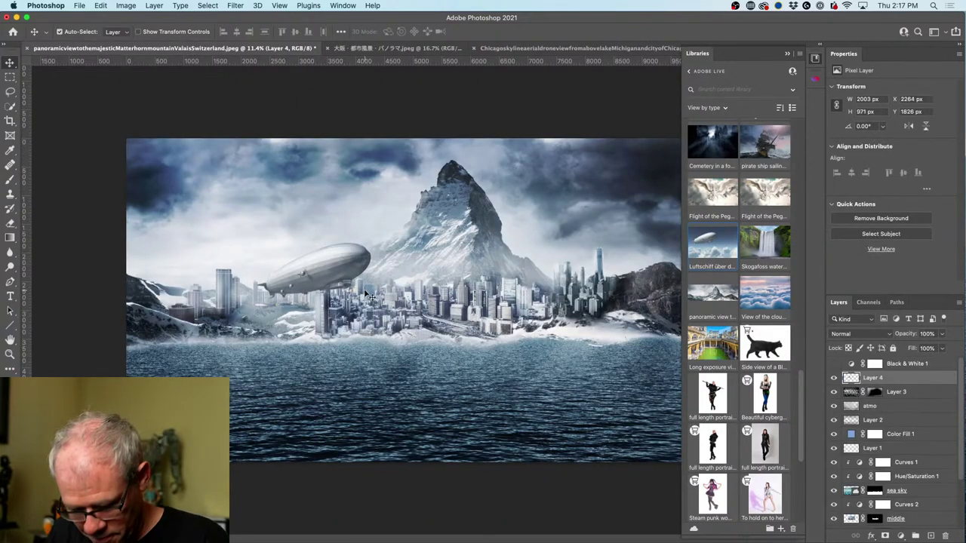
# Step: Scale the airship down to about 59% in the sky right of the Matterhorn
pyautogui.press('super+t')
pyautogui.moveTo(371, 243); pyautogui.dragTo(578, 227)
pyautogui.press('Return')
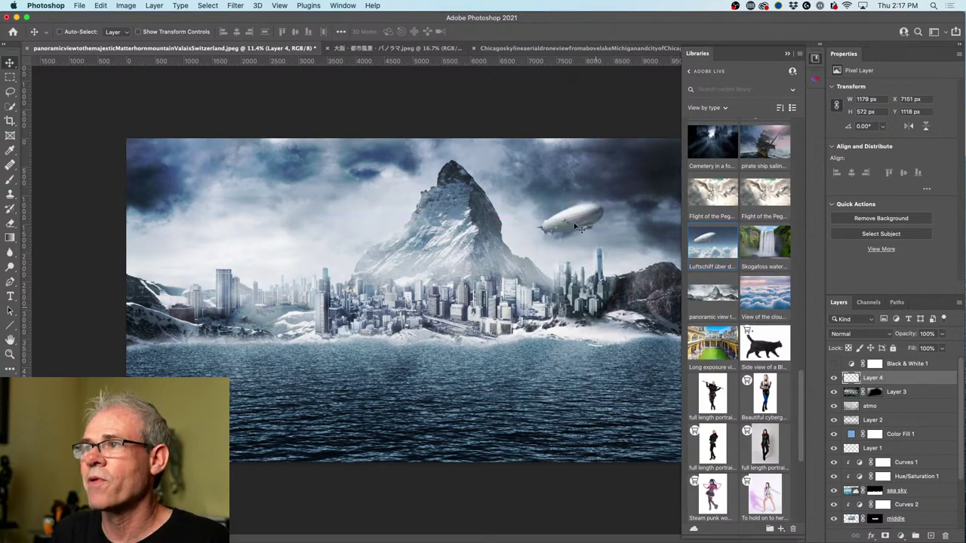
pyautogui.scroll(-2, 606, 199)
pyautogui.scroll(-1, 424, 305)
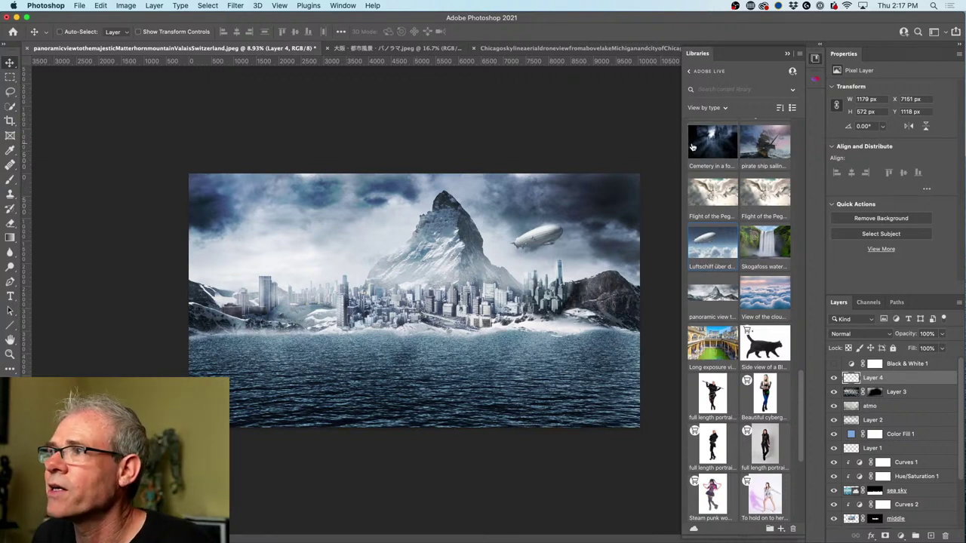
# Step: Place the foggy cemetery image and enlarge it to cover the whole canvas
pyautogui.moveTo(710, 141); pyautogui.dragTo(392, 284)
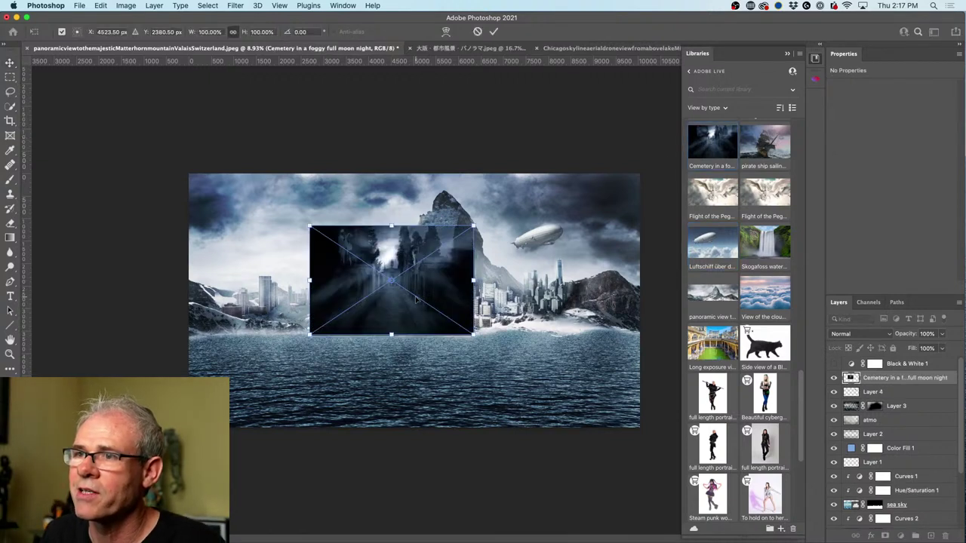
pyautogui.moveTo(476, 337); pyautogui.dragTo(649, 451)
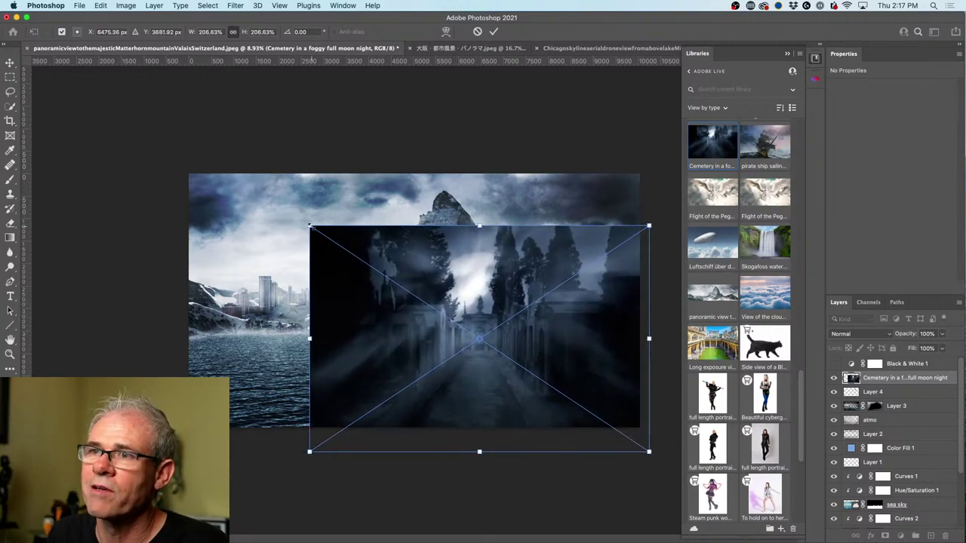
pyautogui.moveTo(309, 225); pyautogui.dragTo(150, 119)
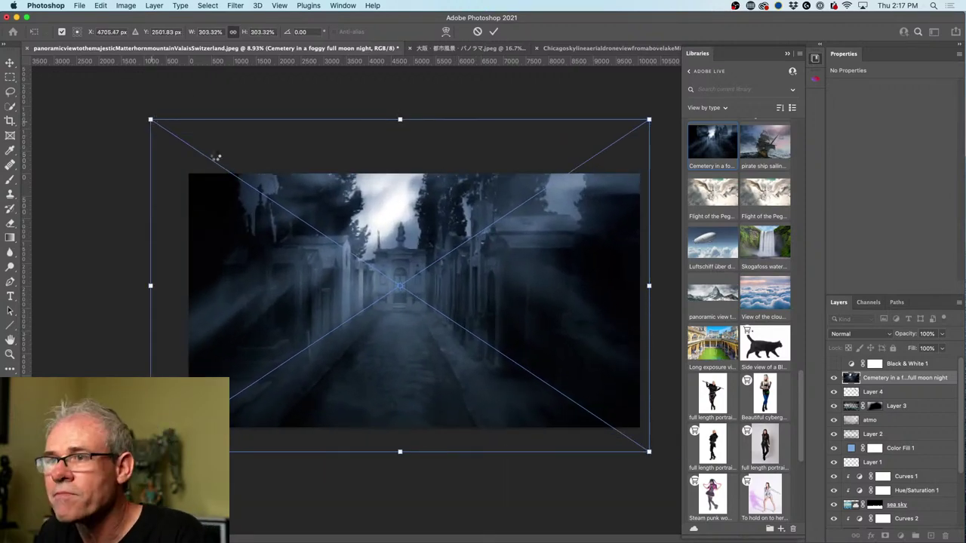
pyautogui.press('Return')
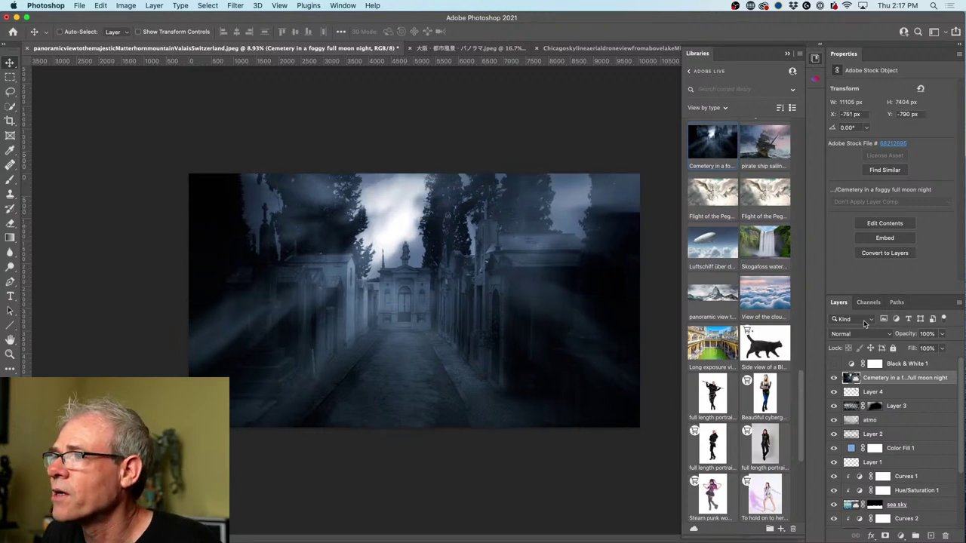
# Step: Blend the cemetery layer in Soft Light and apply a 120.7 px Gaussian Blur
pyautogui.click(860, 334)
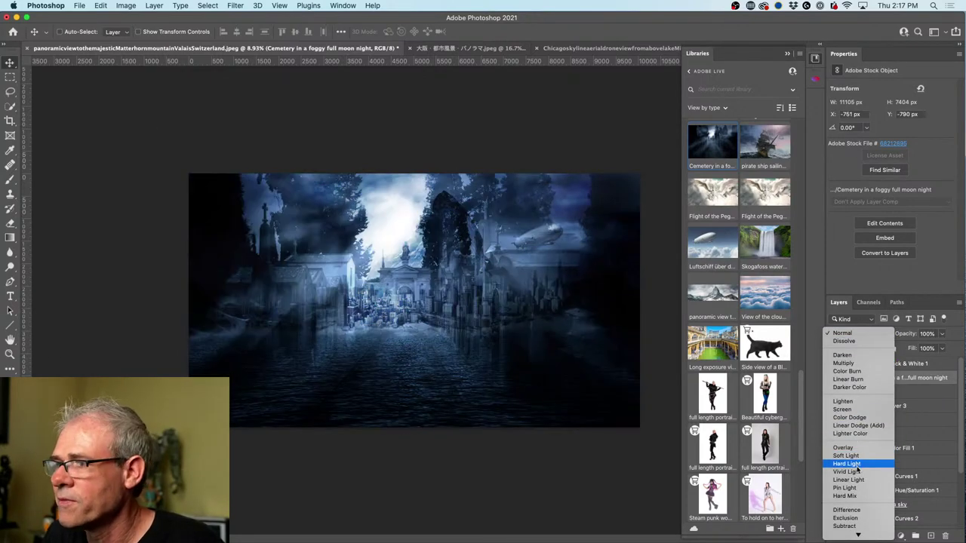
pyautogui.click(856, 455)
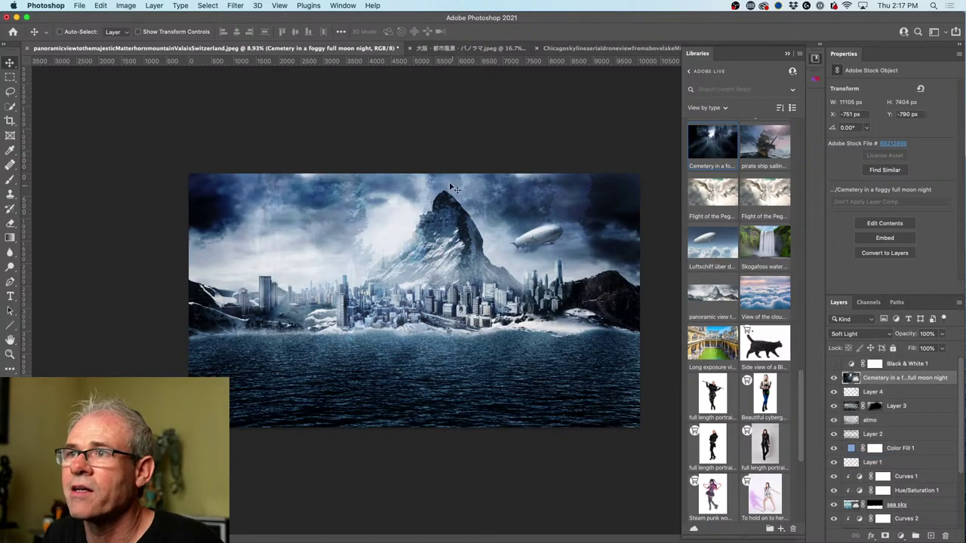
pyautogui.click(236, 5)
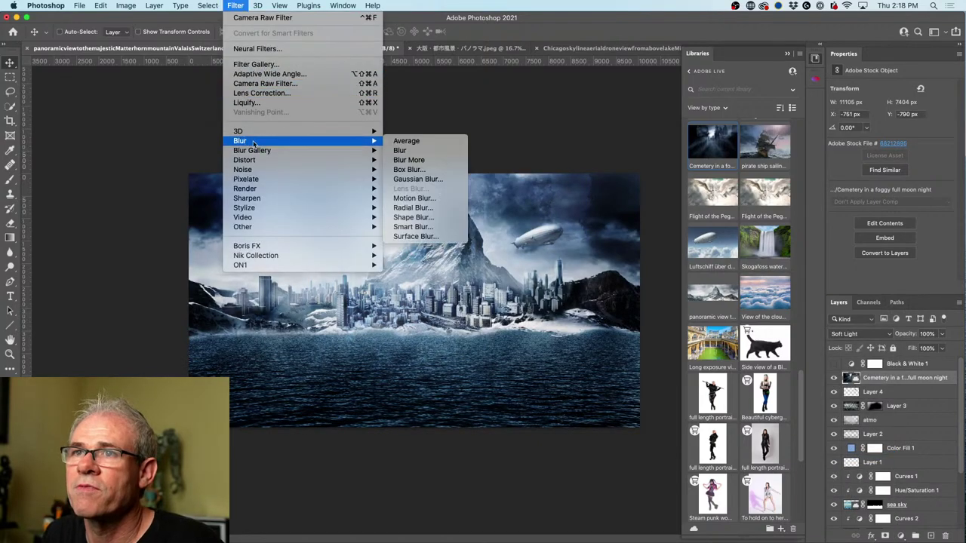
pyautogui.click(453, 182)
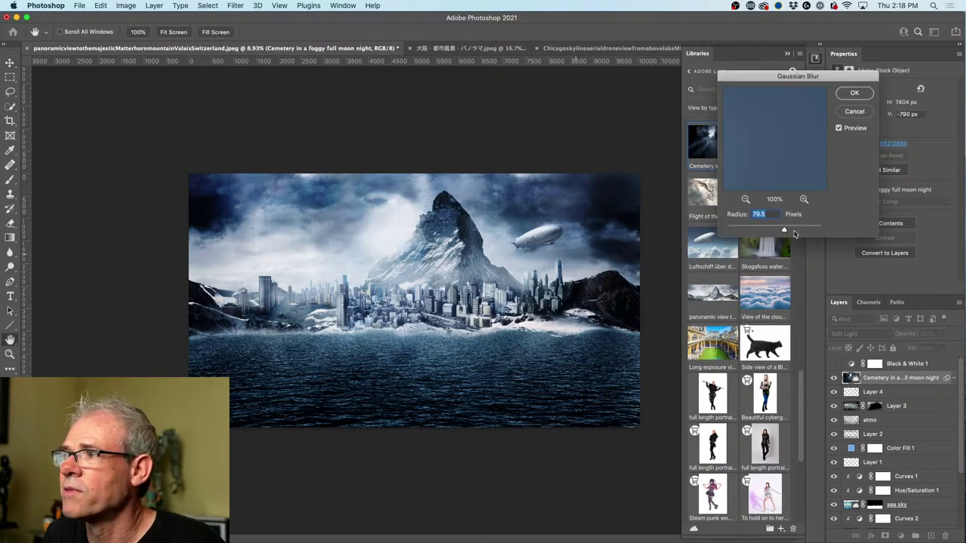
pyautogui.moveTo(784, 231); pyautogui.dragTo(791, 232)
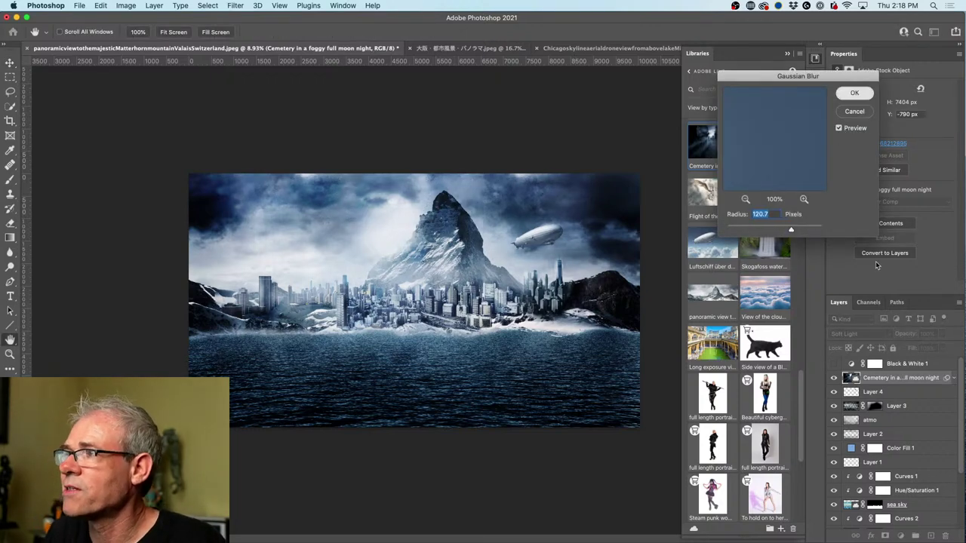
pyautogui.press('Return')
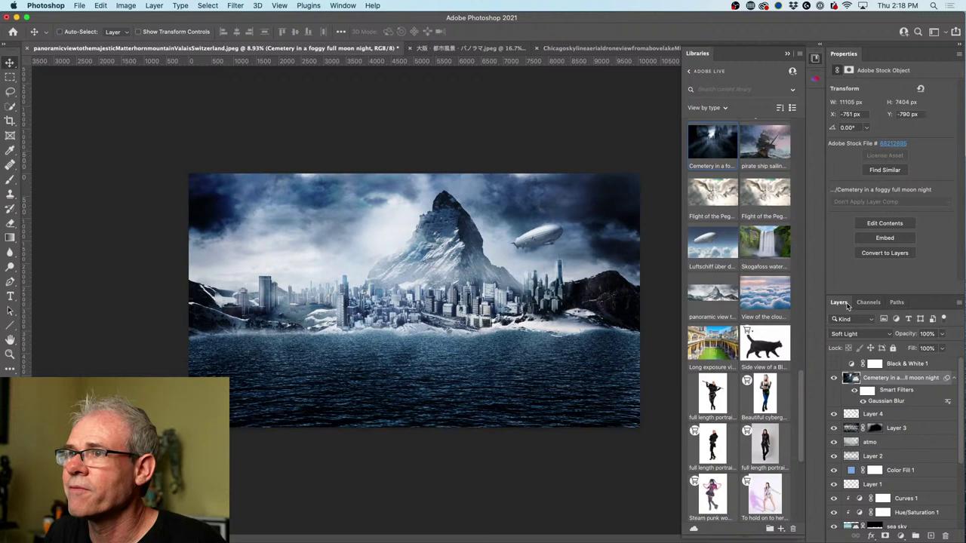
# Step: Lower the cemetery layer's opacity to 49%, comparing the result with the layer toggled
pyautogui.click(834, 379)
pyautogui.click(834, 379)
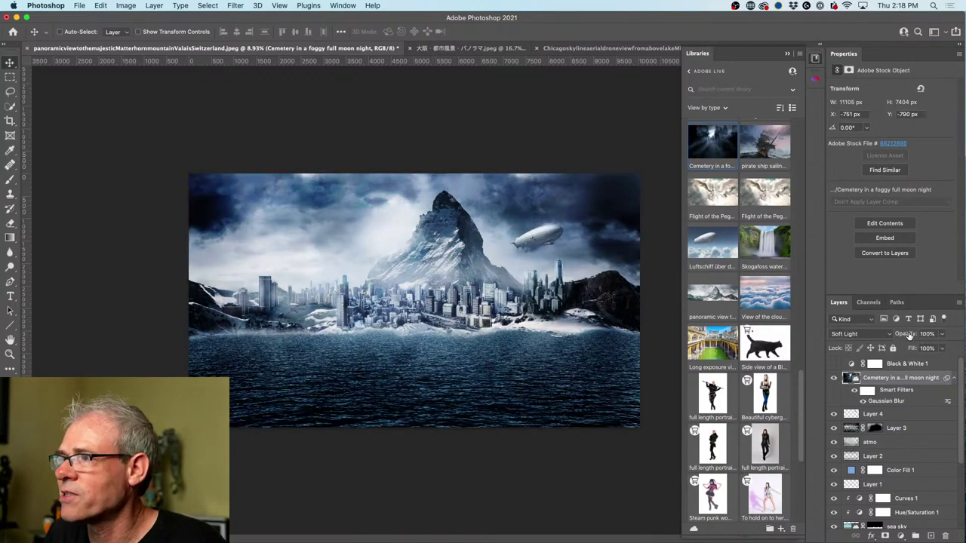
pyautogui.moveTo(910, 335); pyautogui.dragTo(874, 342)
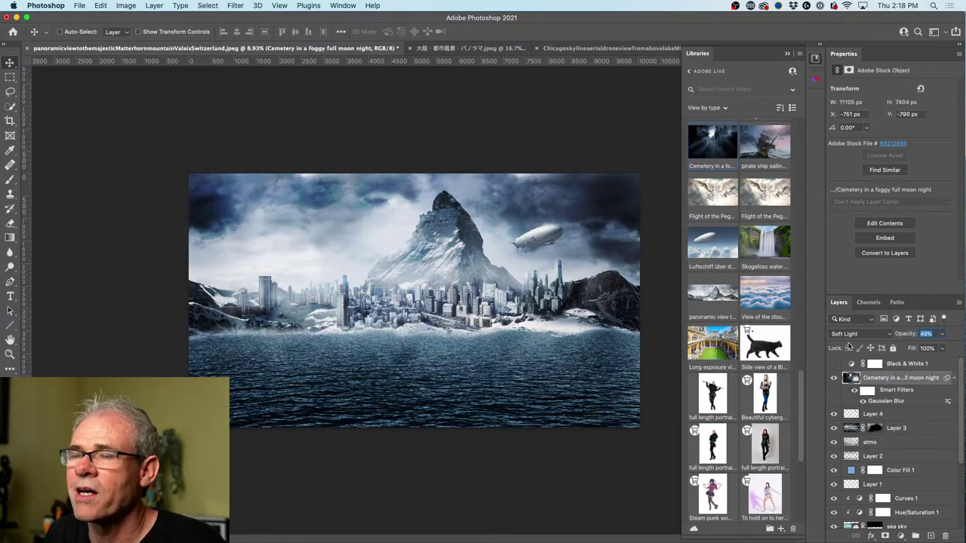
pyautogui.press('Return')
pyautogui.scroll(2, 546, 294)
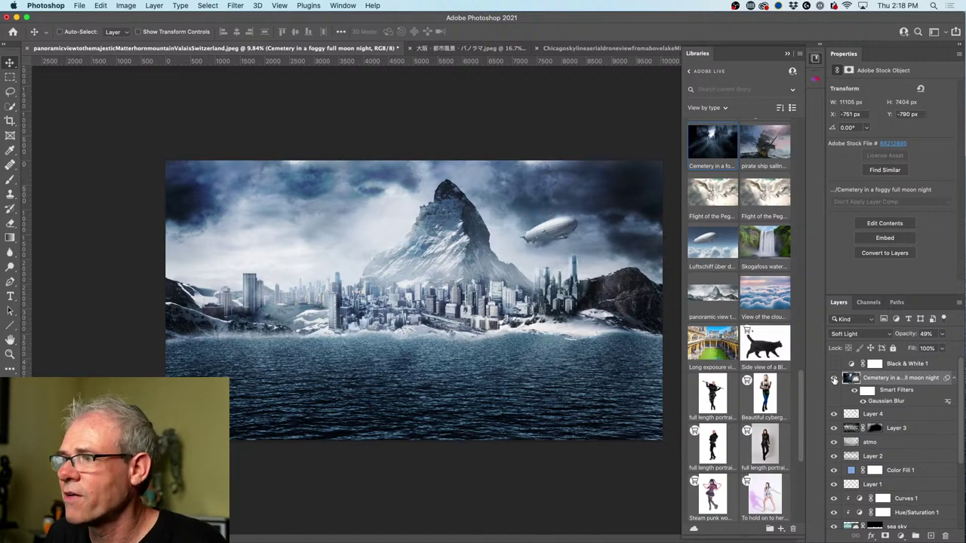
pyautogui.keyDown('alt'); pyautogui.click(833, 380); pyautogui.keyUp('alt')
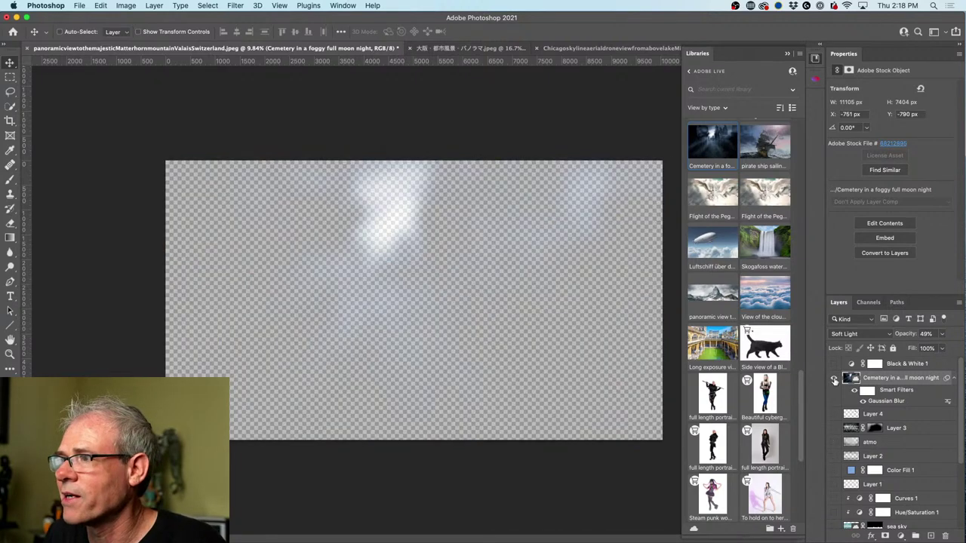
pyautogui.keyDown('alt'); pyautogui.click(834, 380); pyautogui.keyUp('alt')
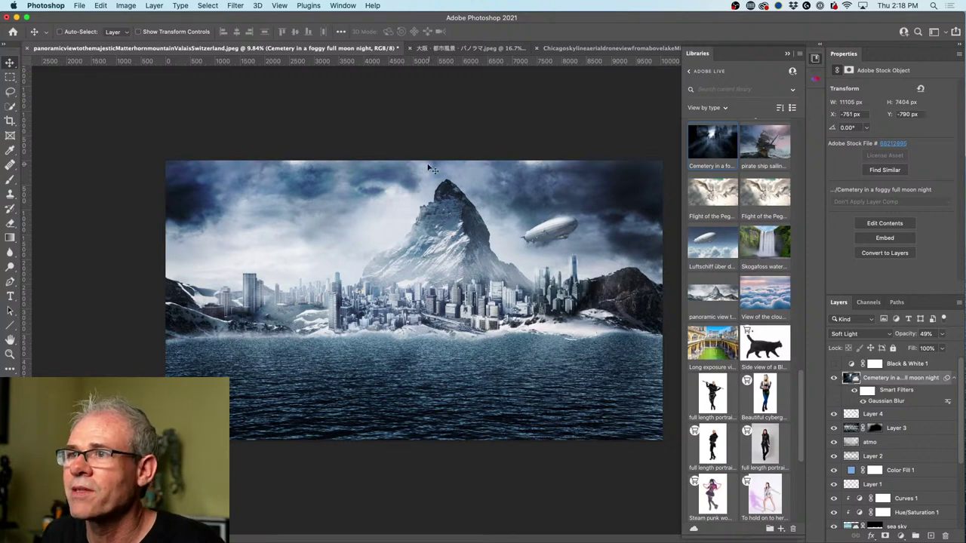
pyautogui.scroll(-10, 746, 198)
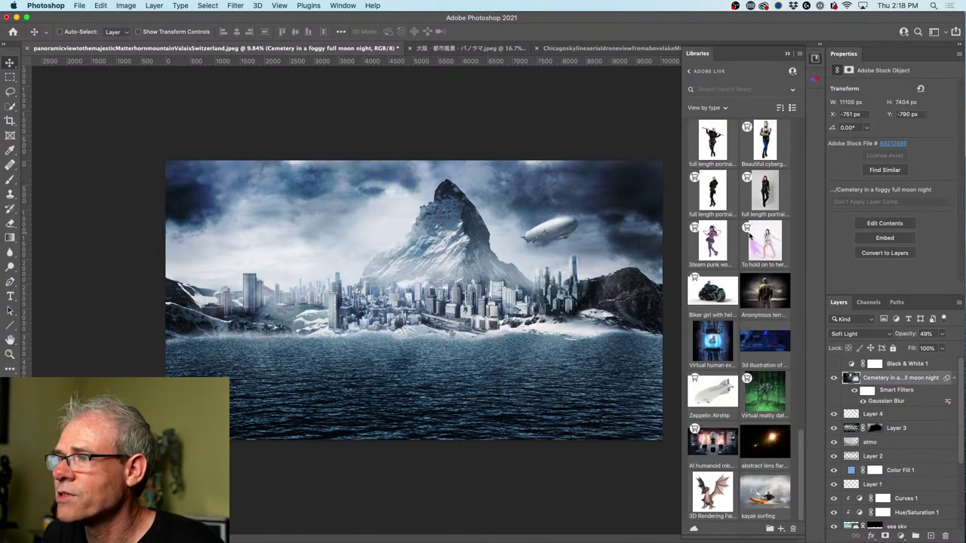
pyautogui.scroll(9, 744, 298)
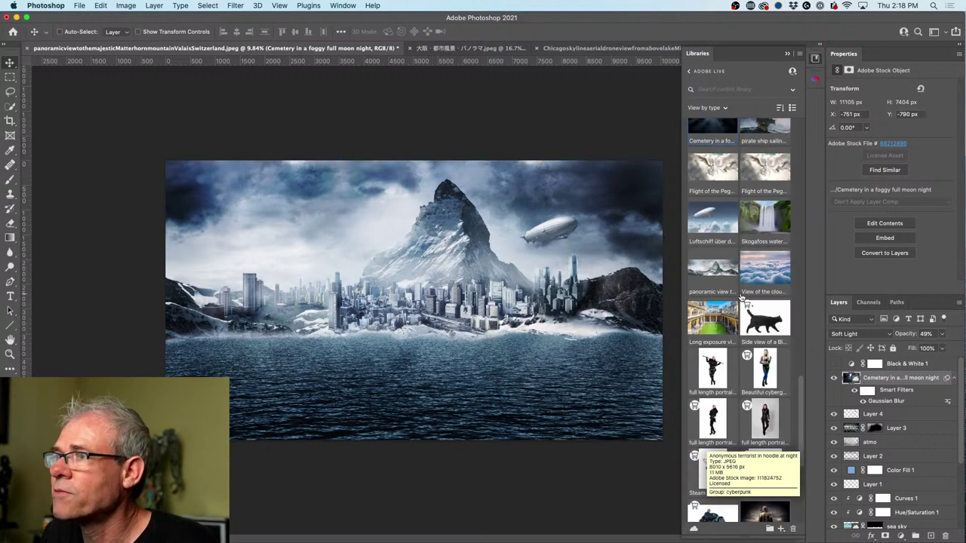
pyautogui.scroll(15, 741, 297)
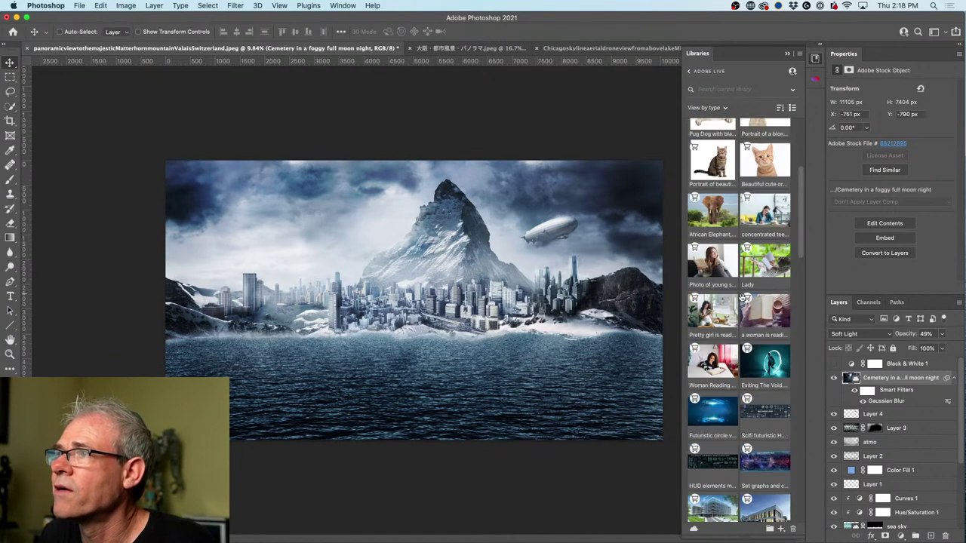
pyautogui.scroll(8, 741, 297)
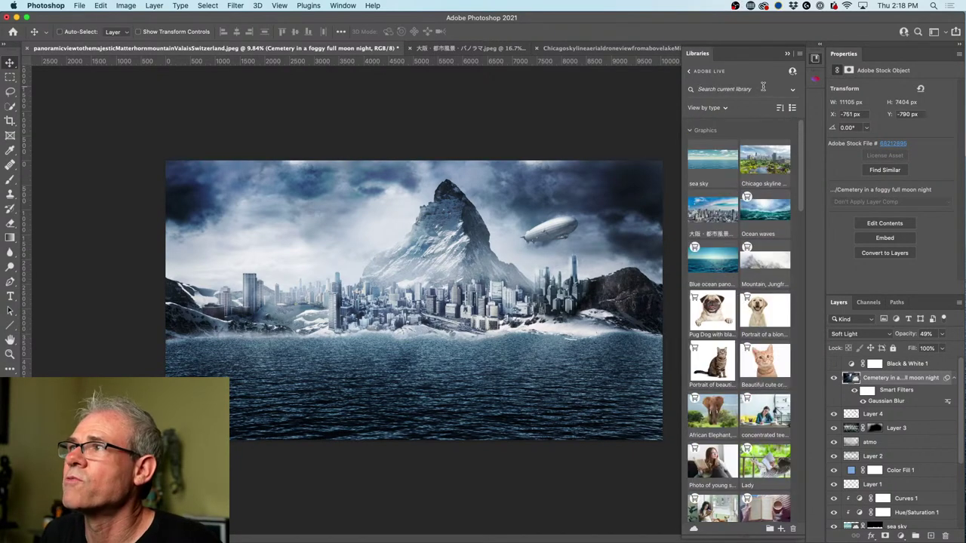
# Step: Search free stock photos for 'aircraft from behind' and browse to the black helicopter photo
pyautogui.click(816, 79)
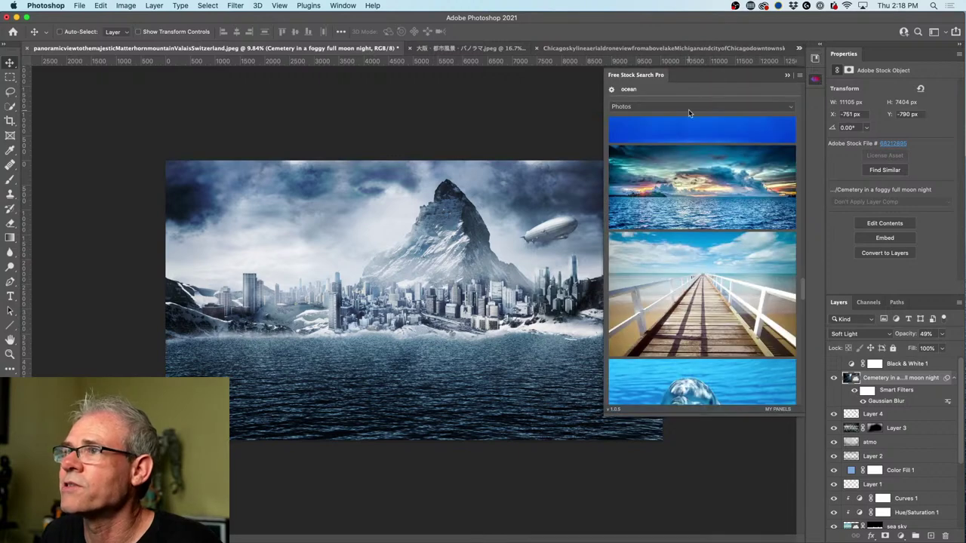
pyautogui.doubleClick(634, 89)
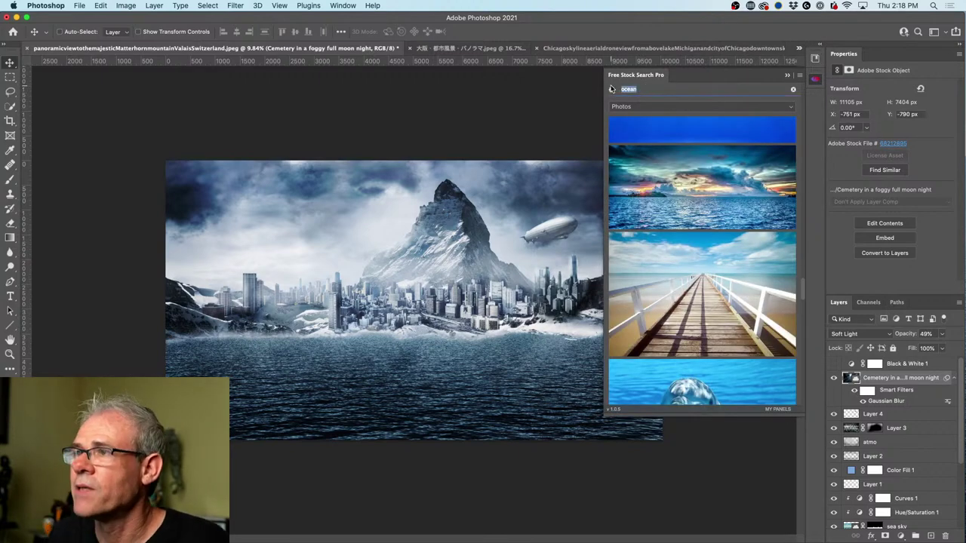
pyautogui.write('s')
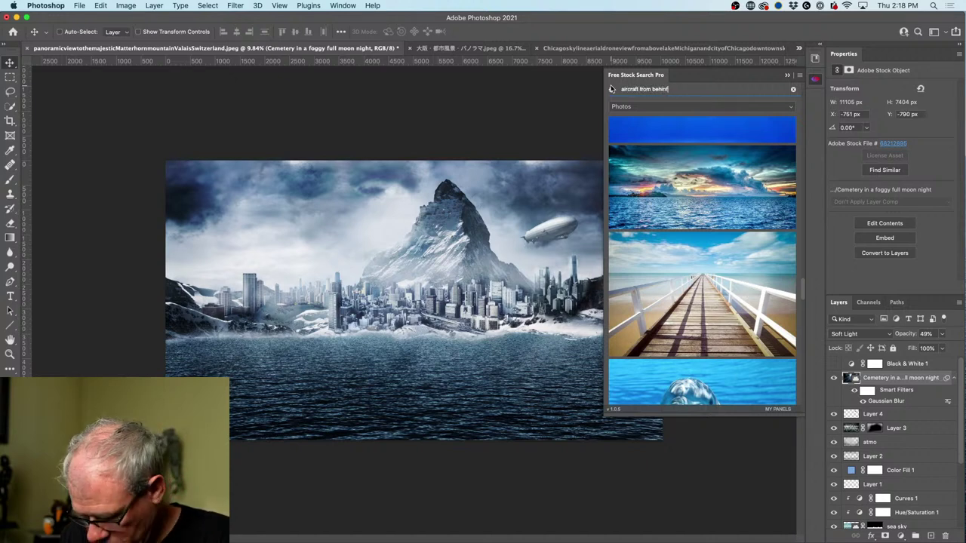
pyautogui.click(612, 88)
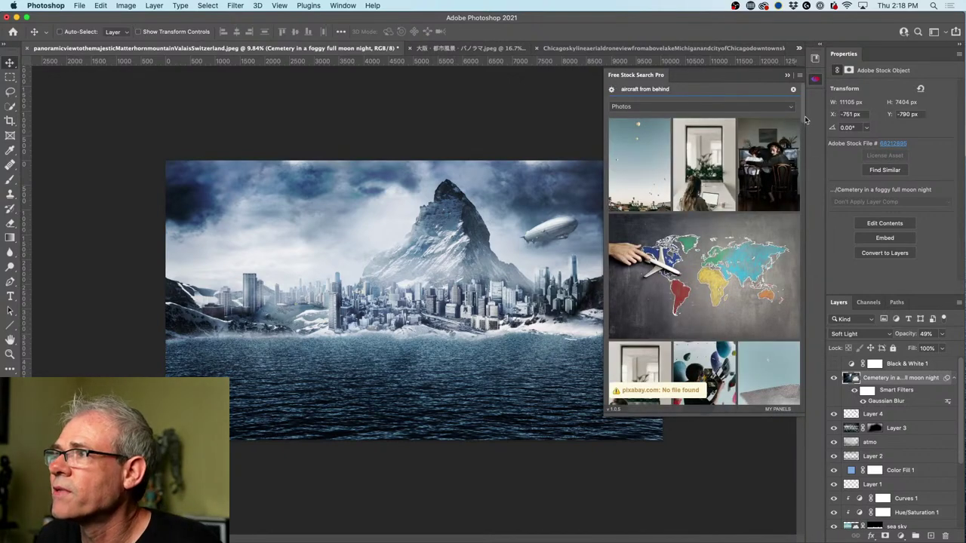
pyautogui.moveTo(802, 117); pyautogui.dragTo(796, 424)
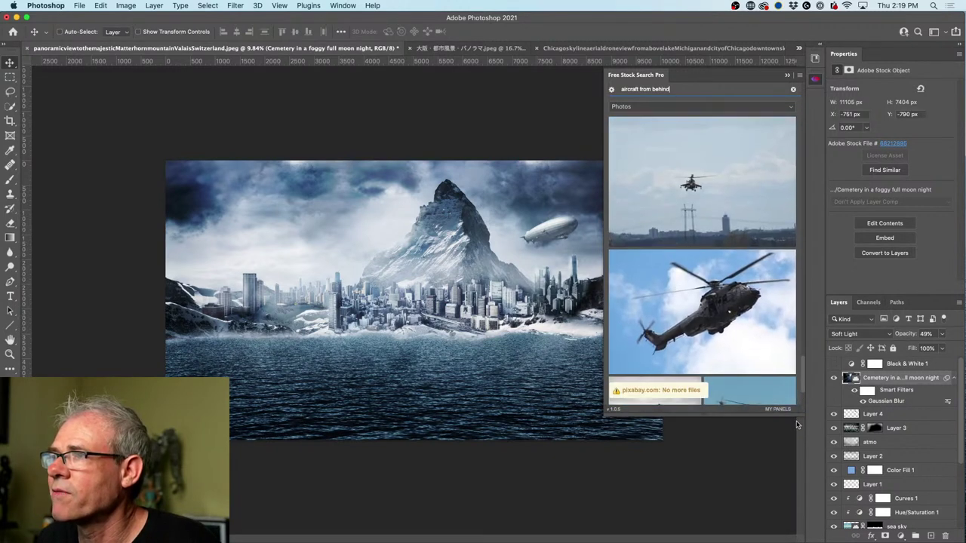
pyautogui.scroll(-8, 757, 313)
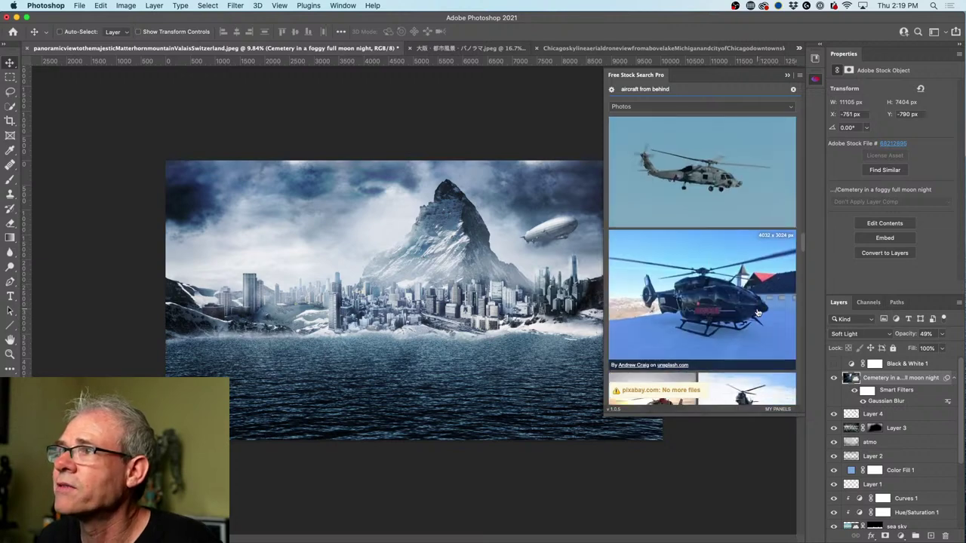
pyautogui.scroll(-10, 756, 316)
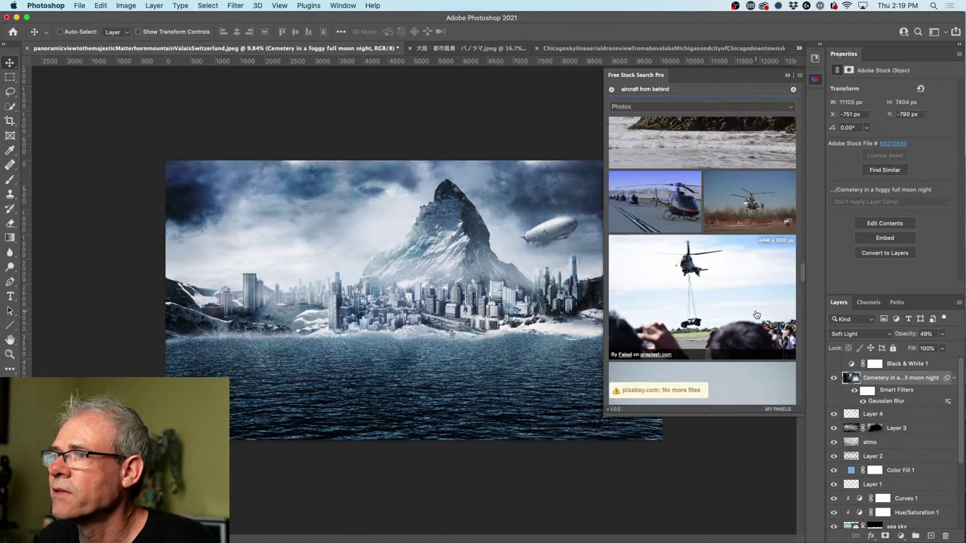
pyautogui.scroll(-3, 758, 302)
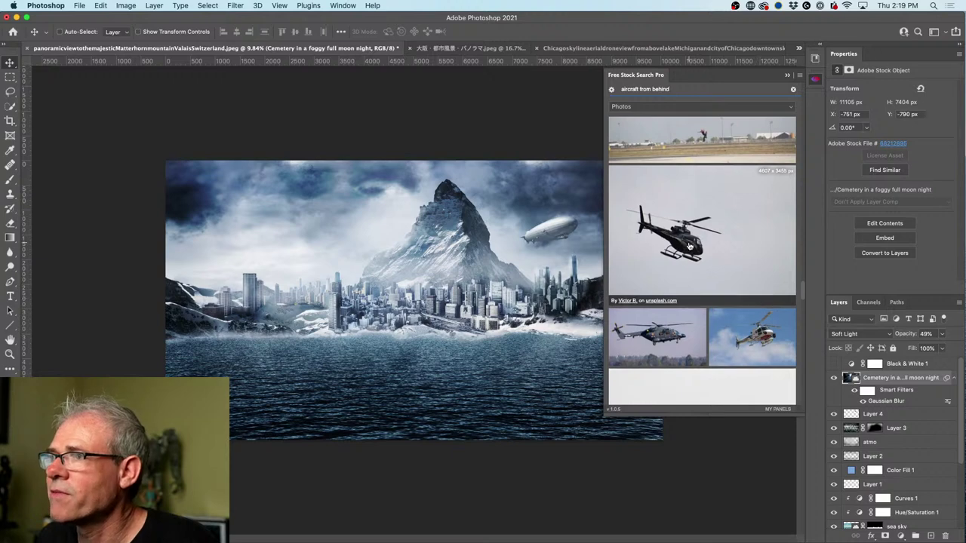
# Step: Save and place the helicopter photo into the composite, blended with Darken
pyautogui.click(702, 236)
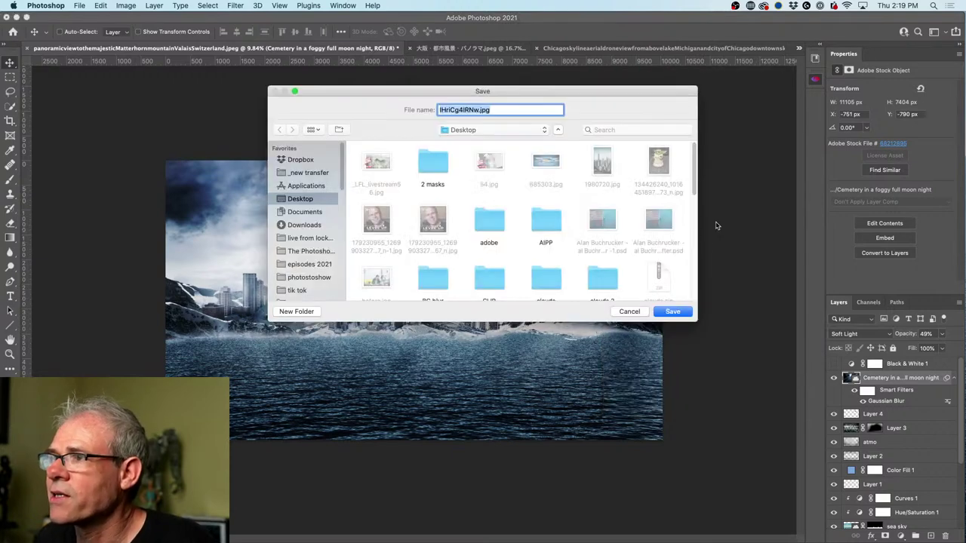
pyautogui.click(681, 313)
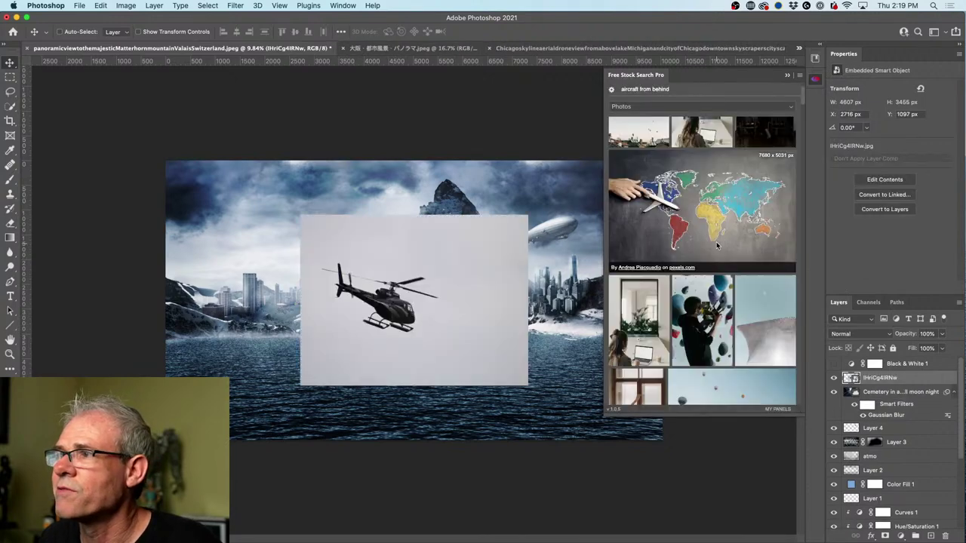
pyautogui.click(786, 75)
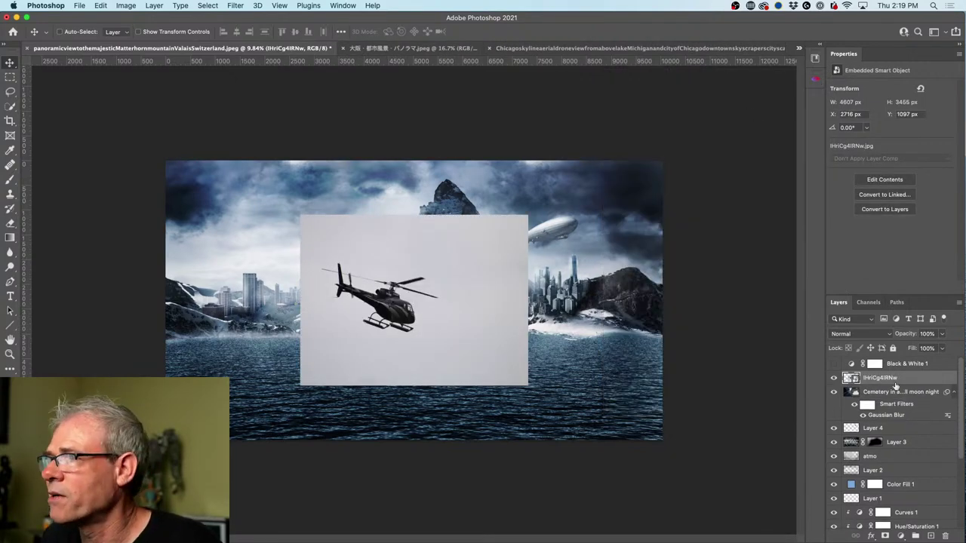
pyautogui.click(862, 334)
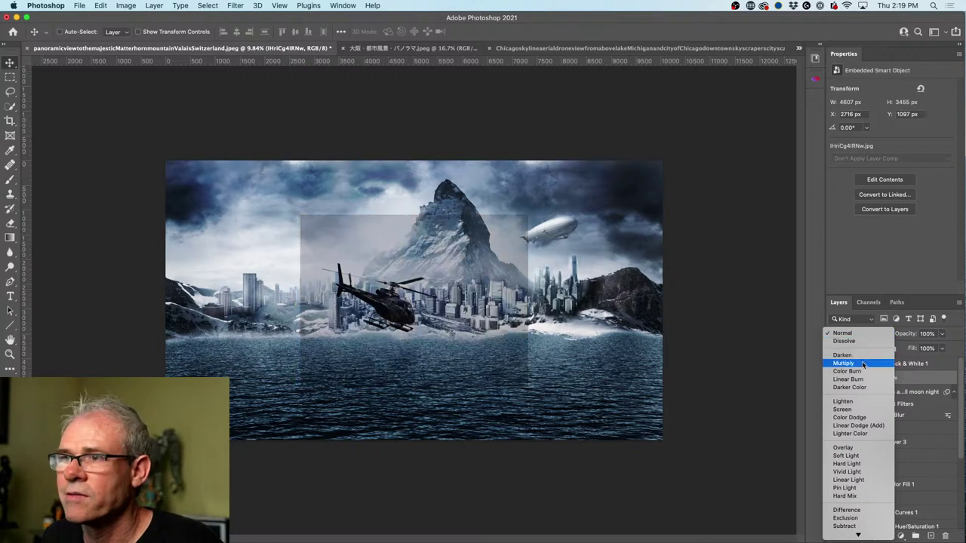
pyautogui.click(861, 355)
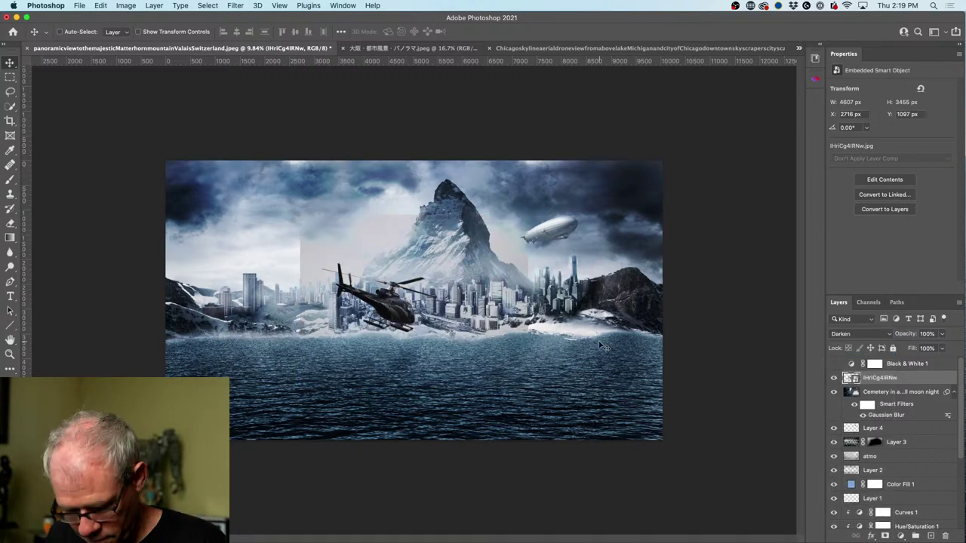
# Step: Brighten the helicopter with Levels white input 216 and move it up-left
pyautogui.press('super+l')
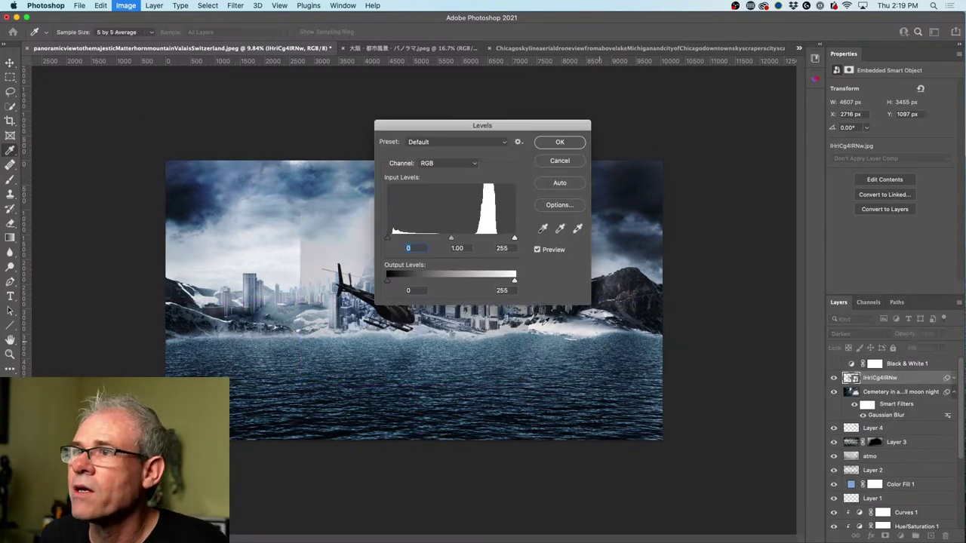
pyautogui.moveTo(516, 238); pyautogui.dragTo(494, 239)
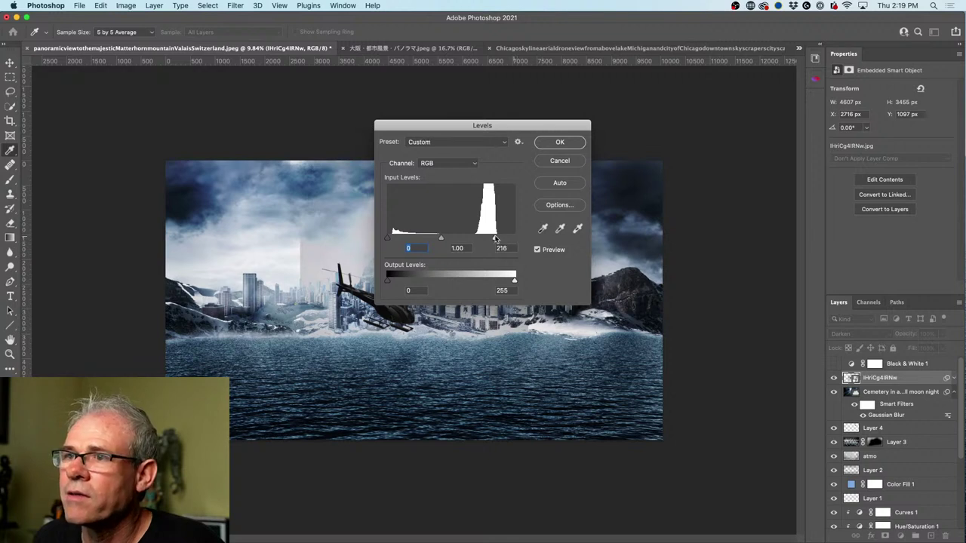
pyautogui.click(565, 142)
pyautogui.moveTo(370, 292); pyautogui.dragTo(300, 229)
# Step: Enlarge the helicopter to about 176% and move it toward the upper left
pyautogui.press('super+t')
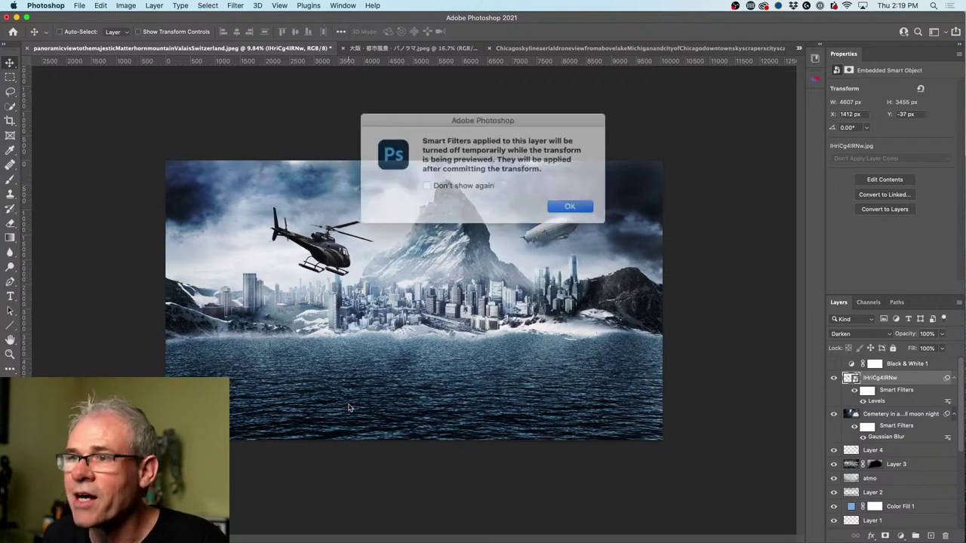
pyautogui.click(557, 201)
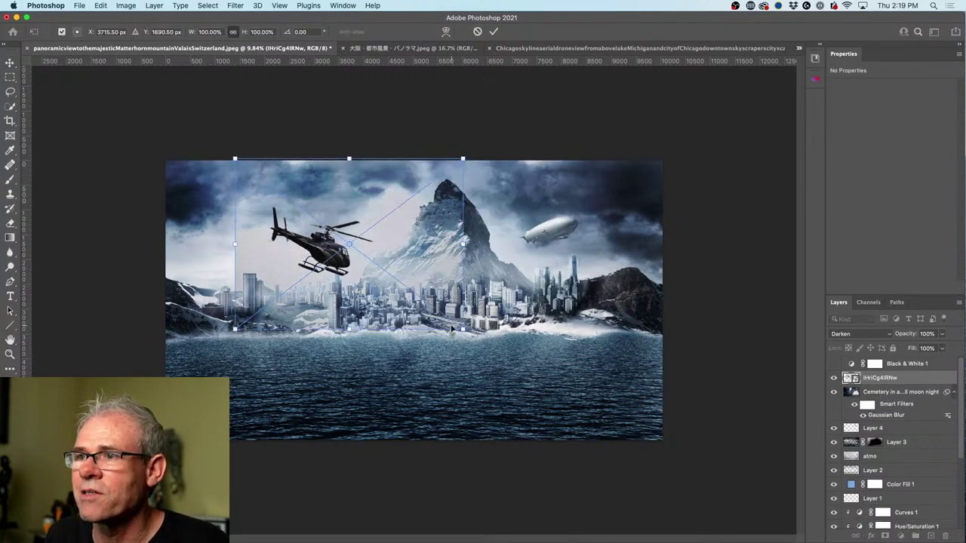
pyautogui.moveTo(463, 329); pyautogui.dragTo(638, 462)
pyautogui.press('Return')
pyautogui.moveTo(483, 359); pyautogui.dragTo(394, 271)
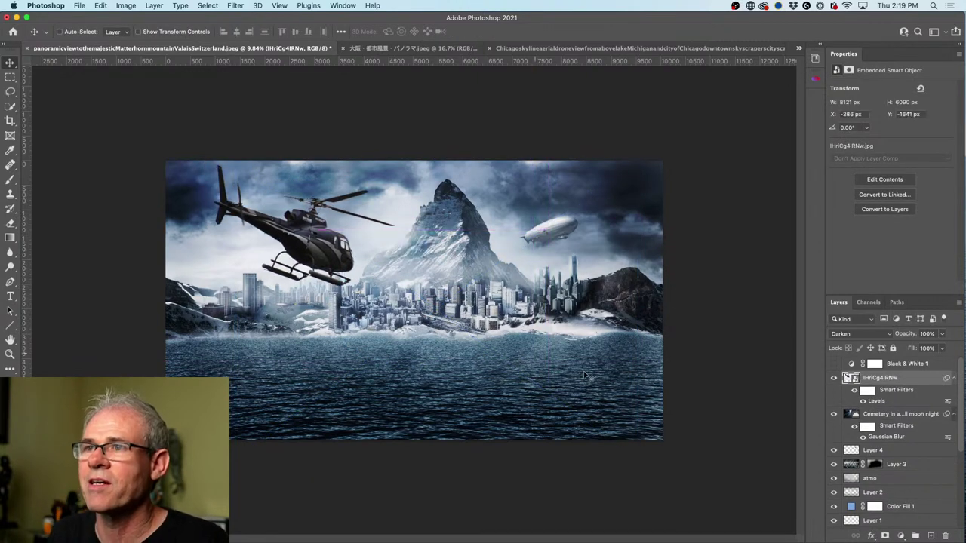
pyautogui.moveTo(340, 215)
pyautogui.mouseDown()
pyautogui.moveTo(305, 204)
pyautogui.moveTo(339, 216)
pyautogui.mouseUp()
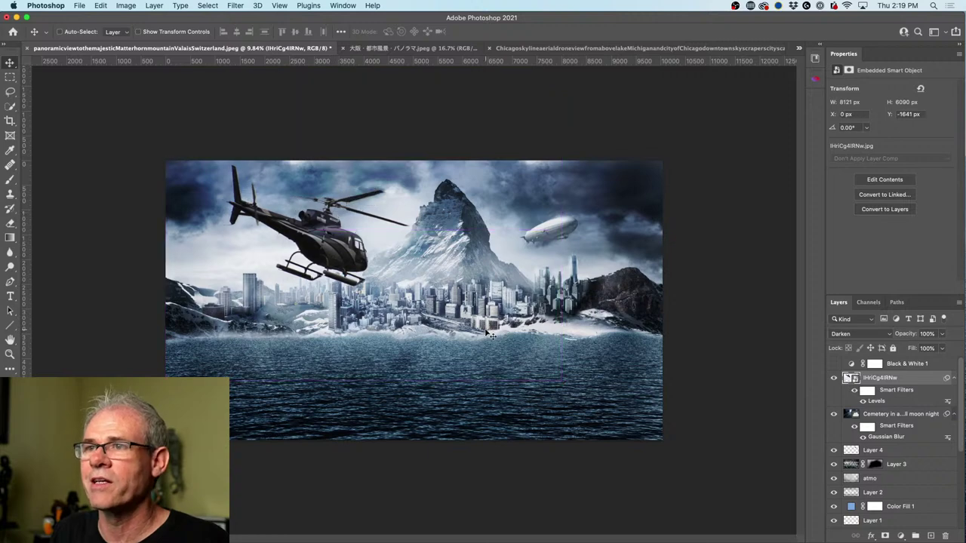
# Step: Move the helicopter layer below Layer 4 and shift the helicopter slightly left
pyautogui.scroll(-2, 489, 333)
pyautogui.scroll(2, 704, 298)
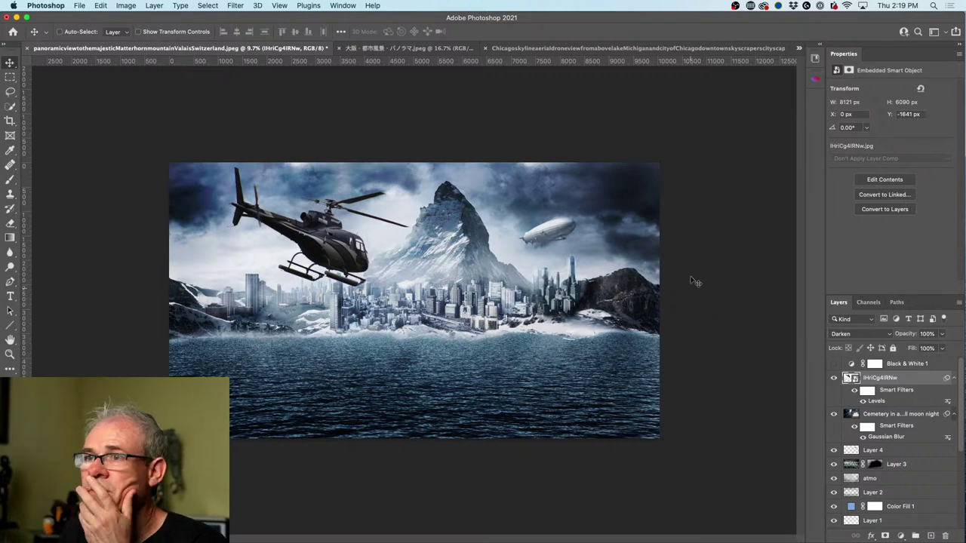
pyautogui.moveTo(895, 381); pyautogui.dragTo(885, 453)
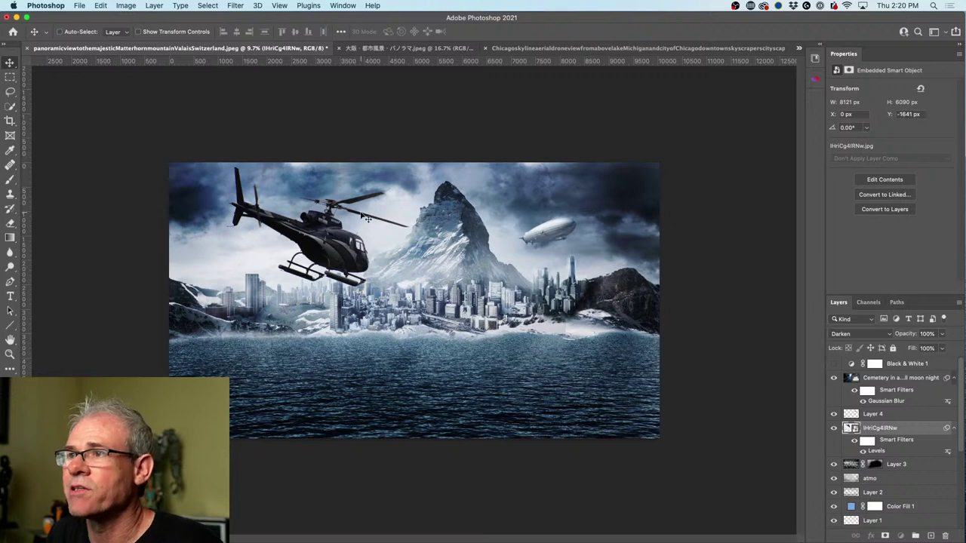
pyautogui.moveTo(336, 224); pyautogui.dragTo(308, 226)
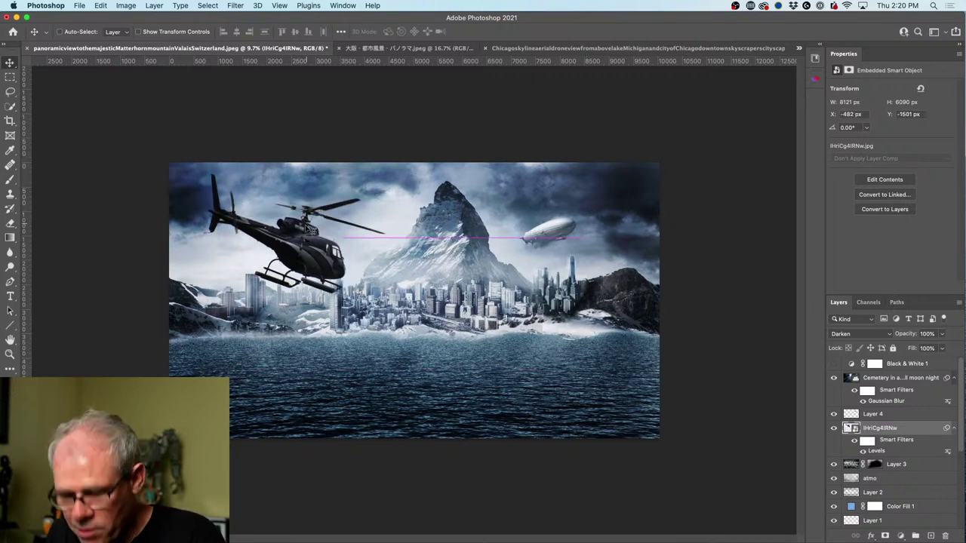
# Step: Shrink the helicopter to about 149% and nudge it right and down beside the mountain
pyautogui.press('super+t')
pyautogui.click(558, 202)
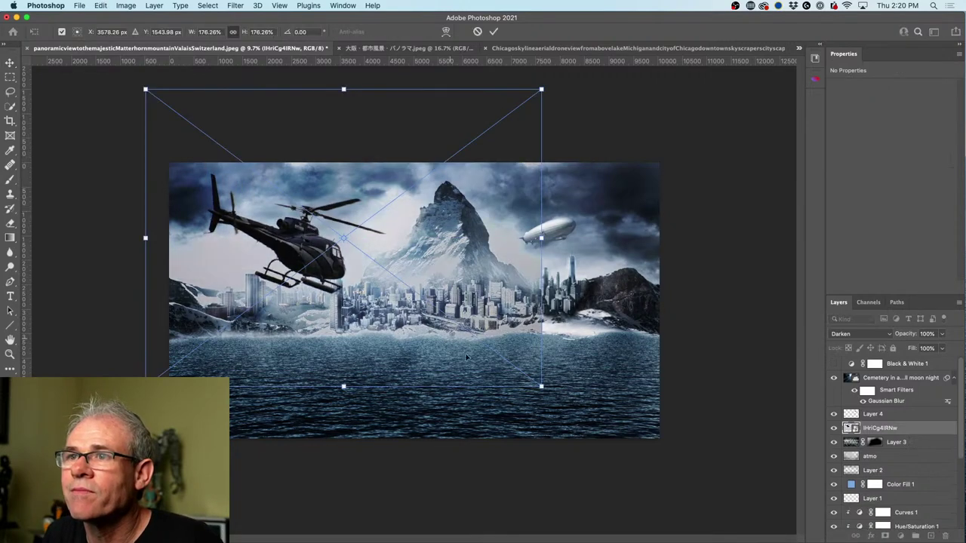
pyautogui.moveTo(538, 387); pyautogui.dragTo(479, 340)
pyautogui.press('Return')
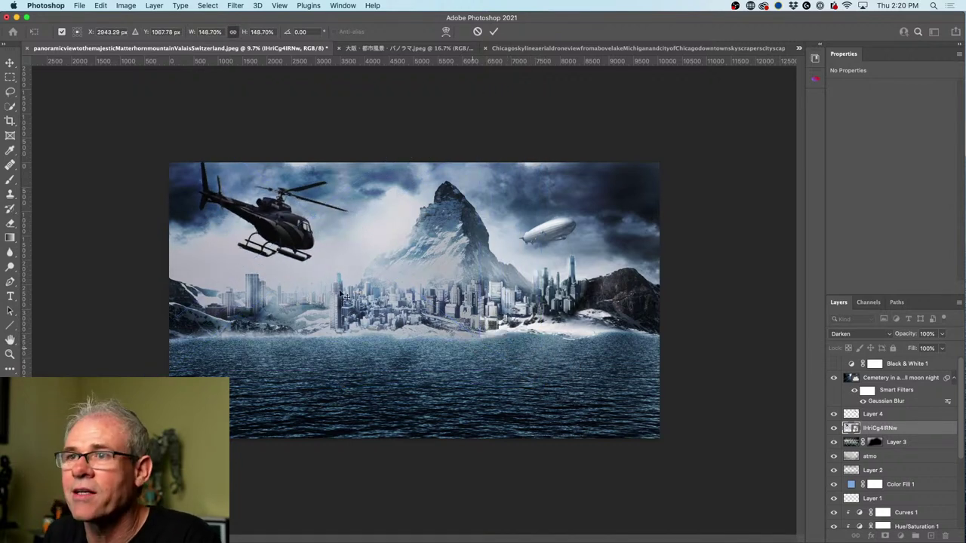
pyautogui.moveTo(293, 206); pyautogui.dragTo(316, 243)
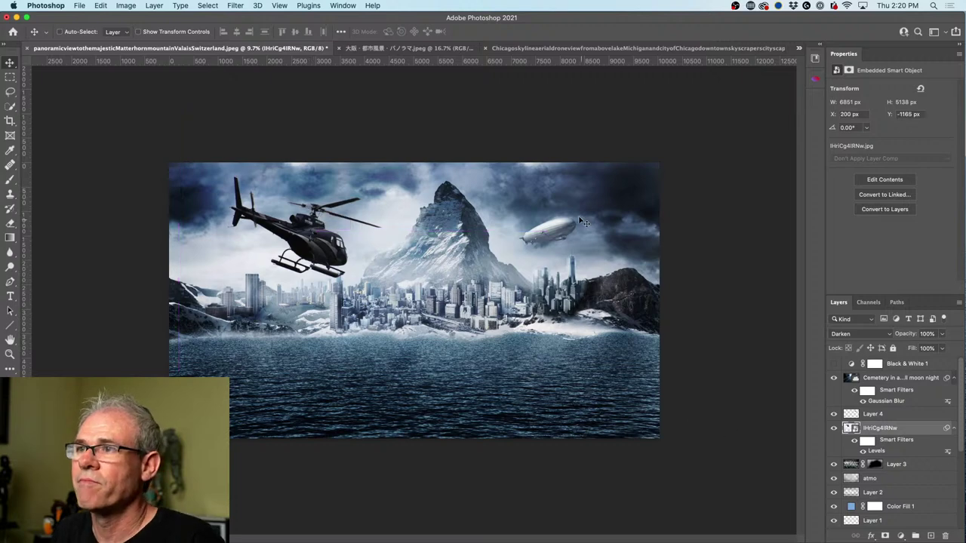
pyautogui.click(562, 228)
pyautogui.hotkey('ctrl', 't')
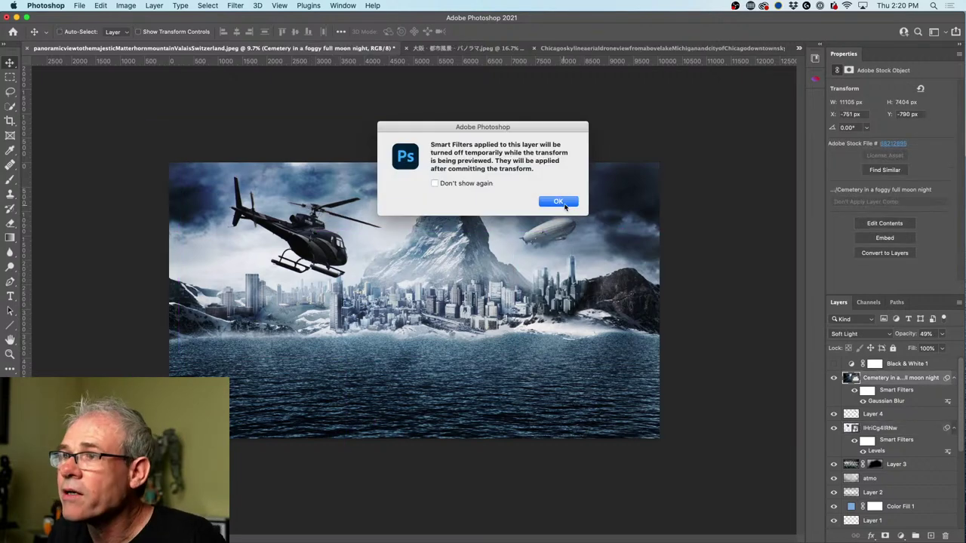
pyautogui.click(573, 200)
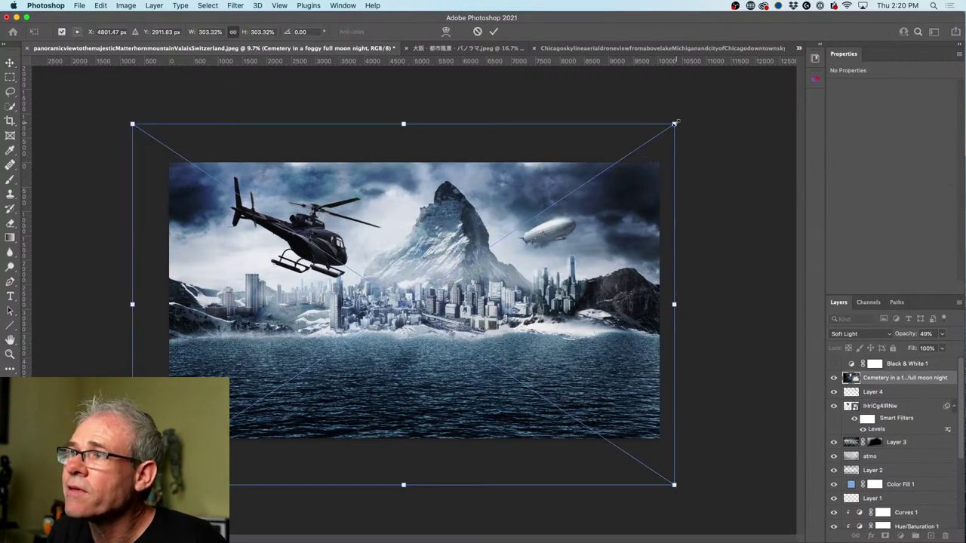
pyautogui.moveTo(674, 123); pyautogui.dragTo(659, 137)
pyautogui.press('Return')
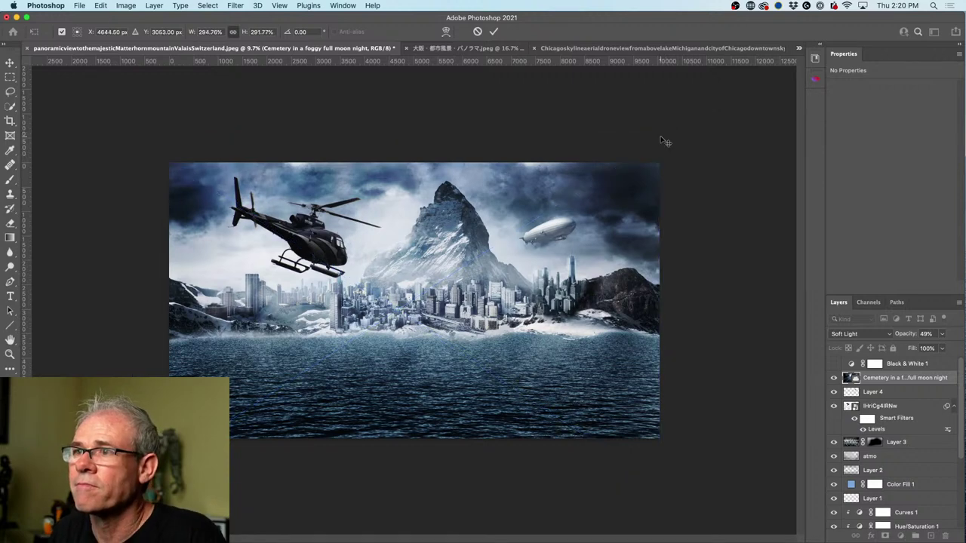
pyautogui.scroll(2, 707, 249)
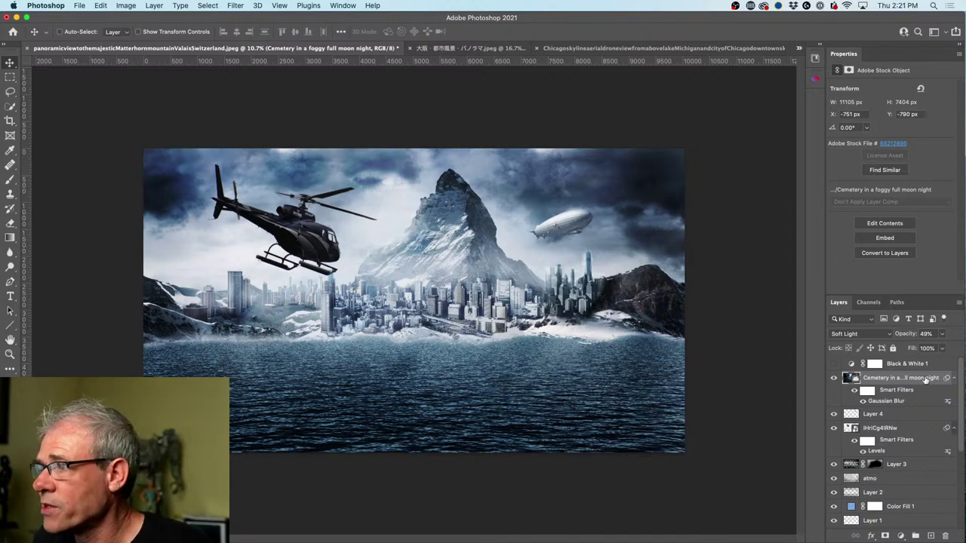
pyautogui.scroll(-3, 926, 379)
pyautogui.scroll(3, 877, 396)
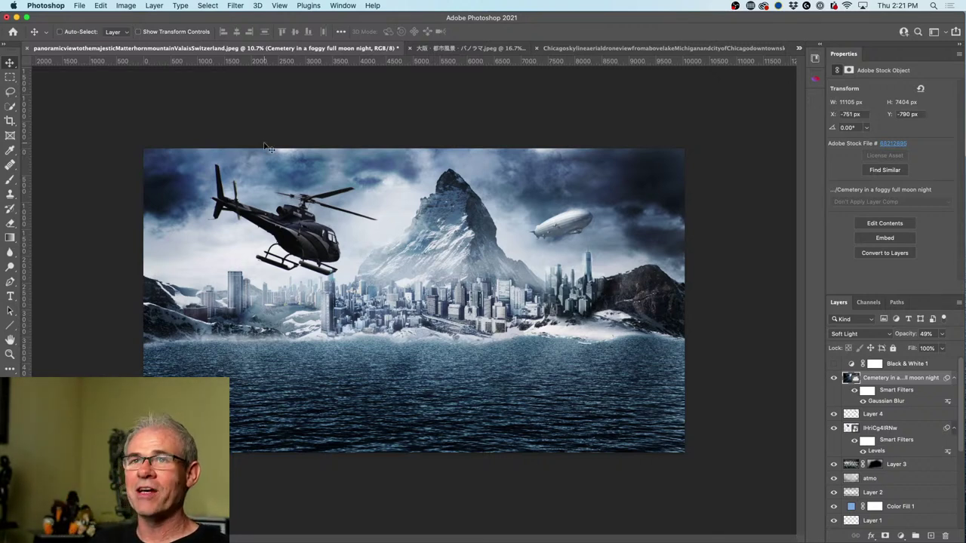
# Step: Save the composite to the Desktop as kitbsh.psd with maximum compatibility
pyautogui.click(84, 5)
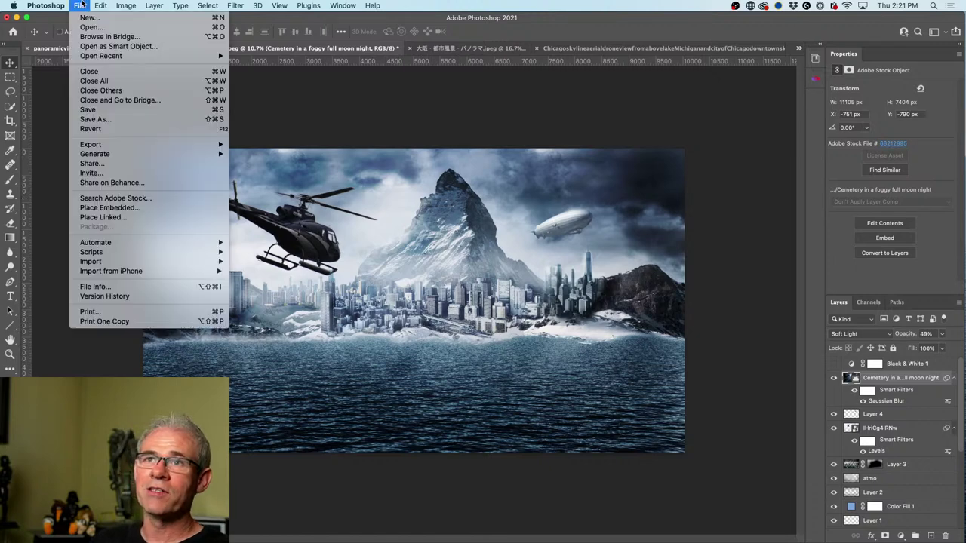
pyautogui.click(95, 119)
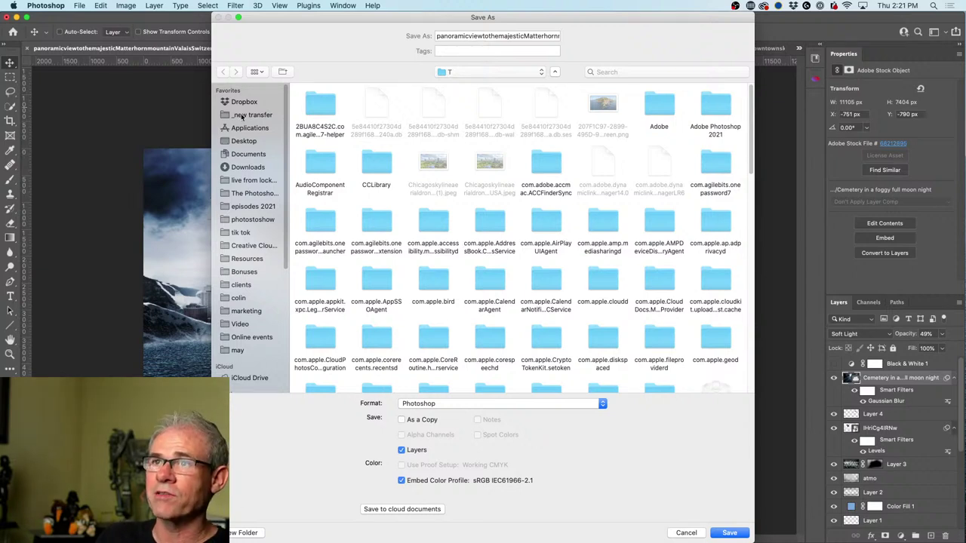
pyautogui.click(243, 142)
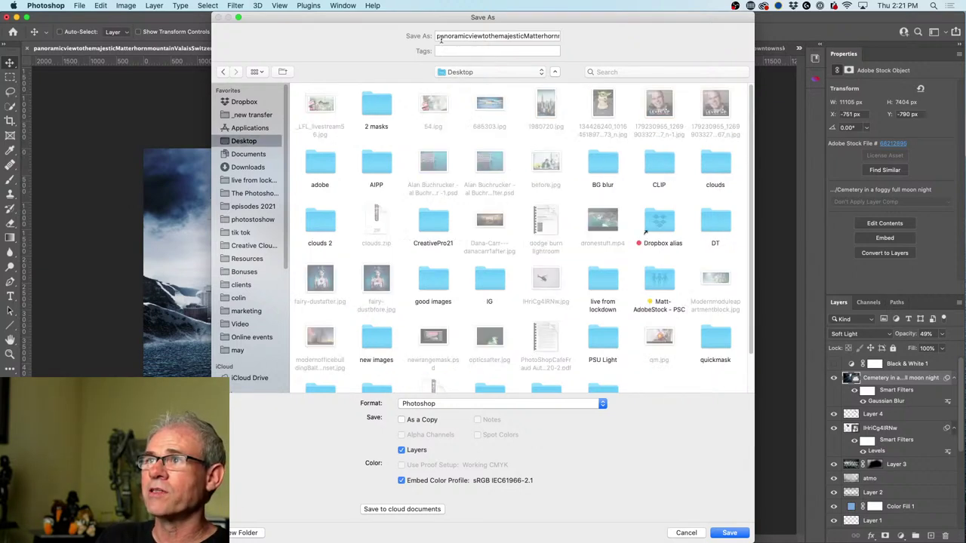
pyautogui.moveTo(438, 36); pyautogui.dragTo(570, 47)
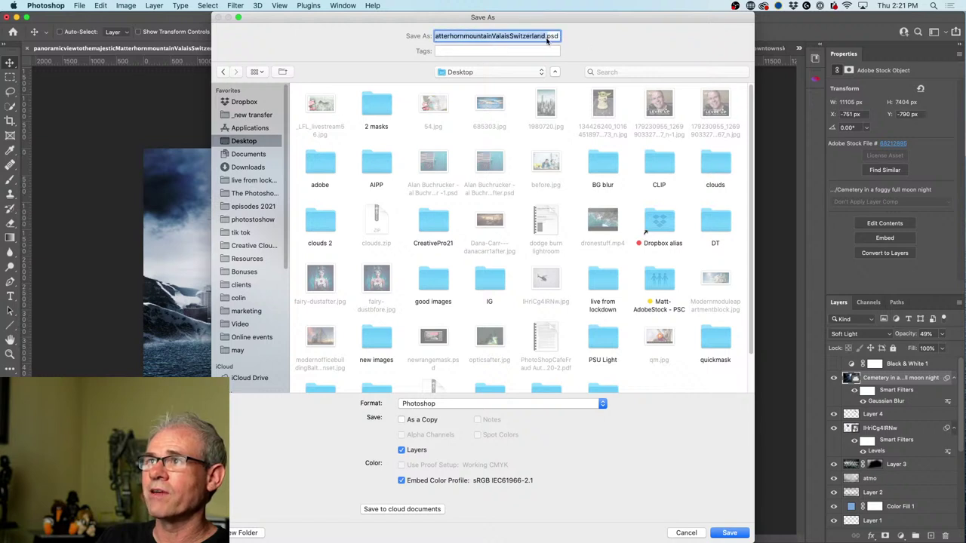
pyautogui.write('kit')
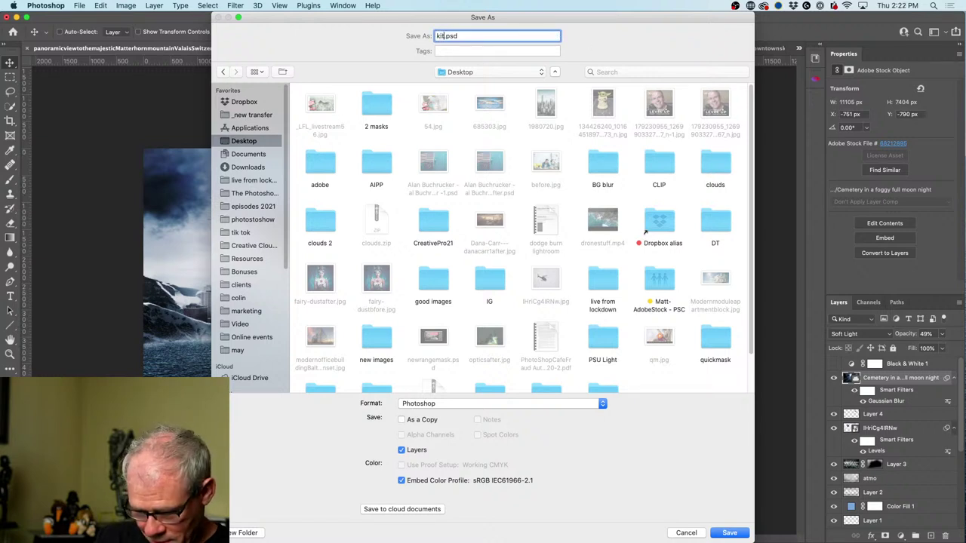
pyautogui.write('bsh')
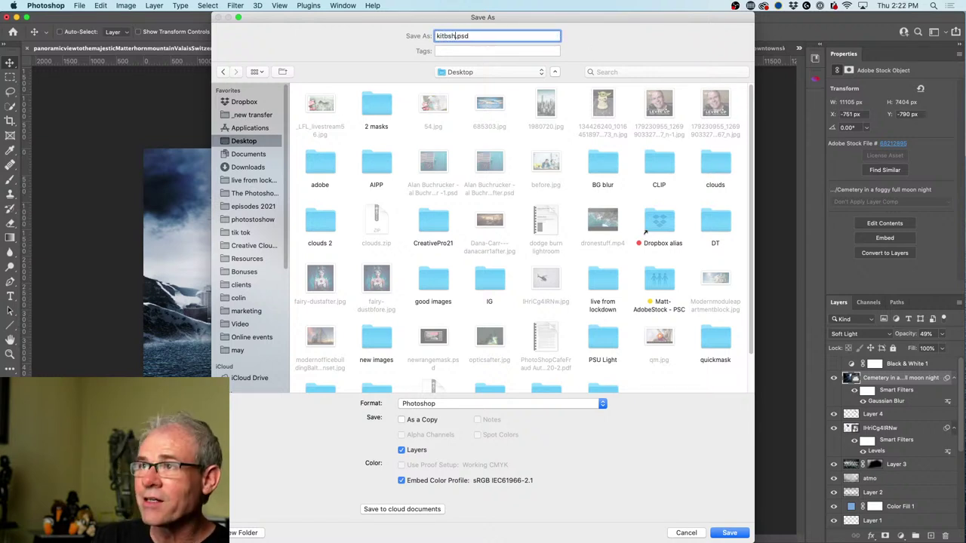
pyautogui.press('Return')
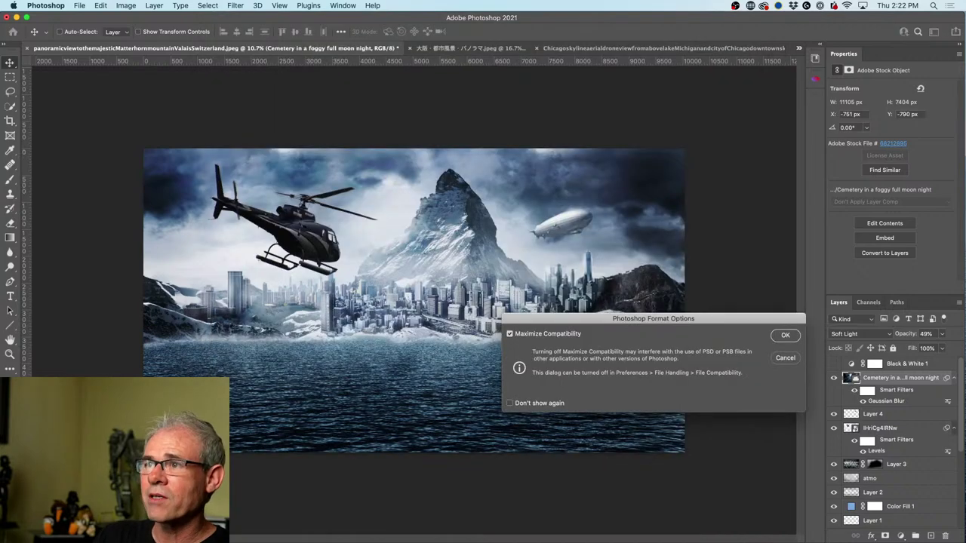
pyautogui.click(785, 335)
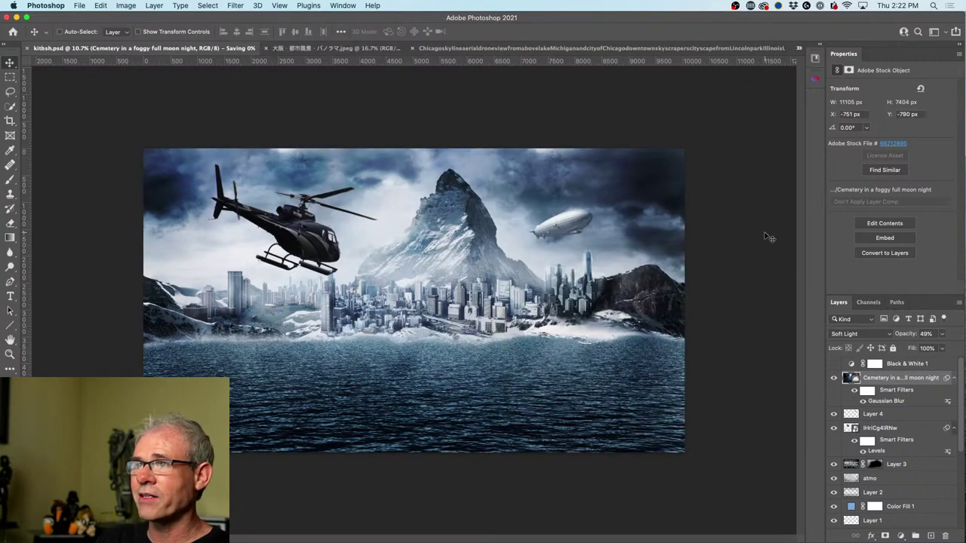
pyautogui.scroll(-5, 904, 398)
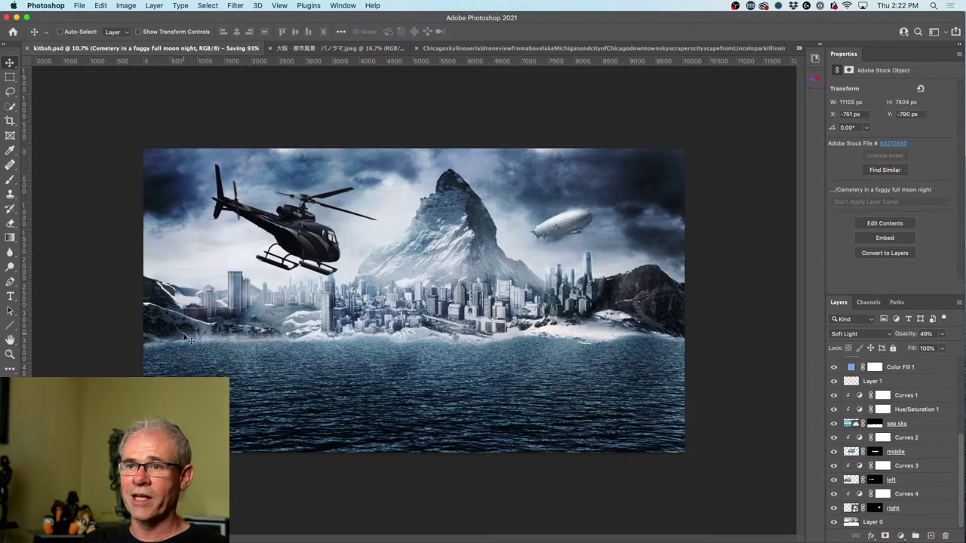
pyautogui.scroll(3, 223, 319)
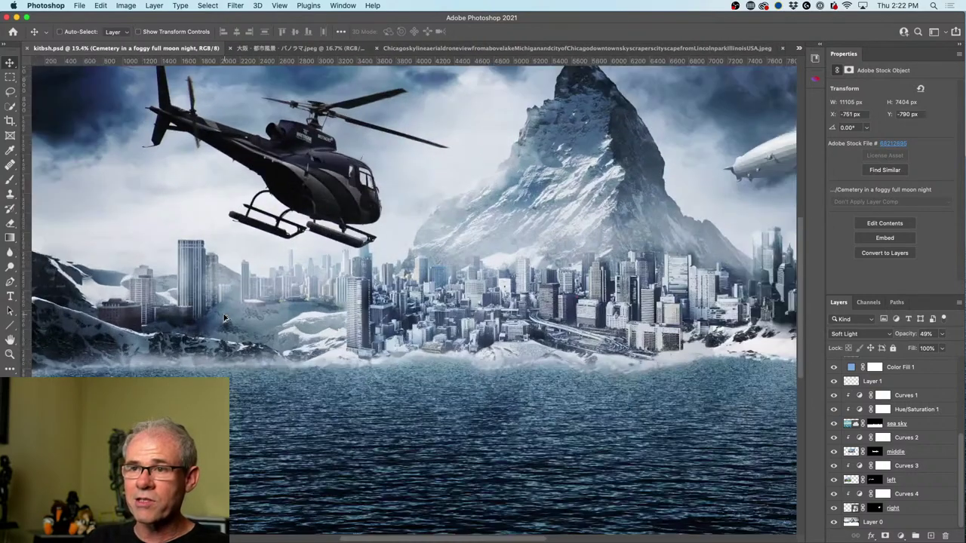
pyautogui.moveTo(180, 371); pyautogui.dragTo(311, 331)
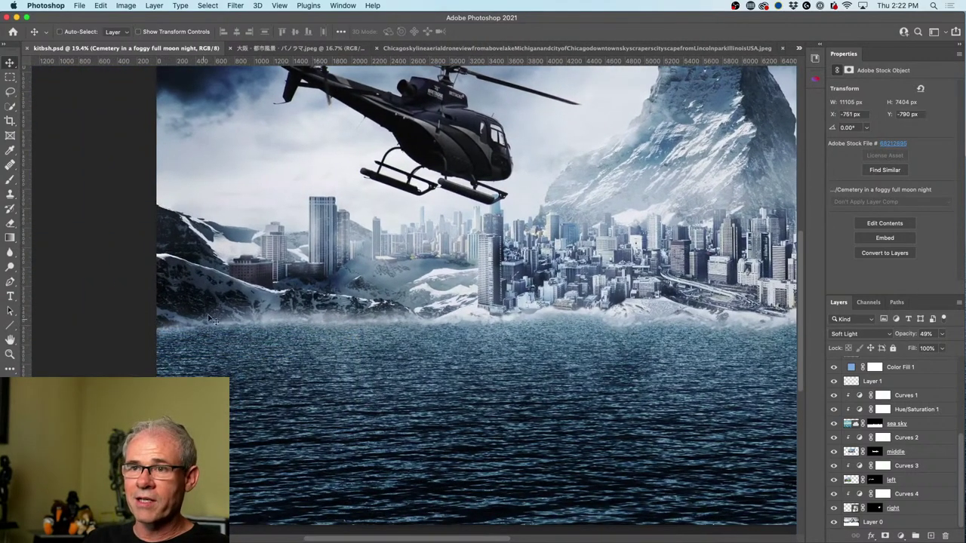
pyautogui.hscroll(5, 400, 315)
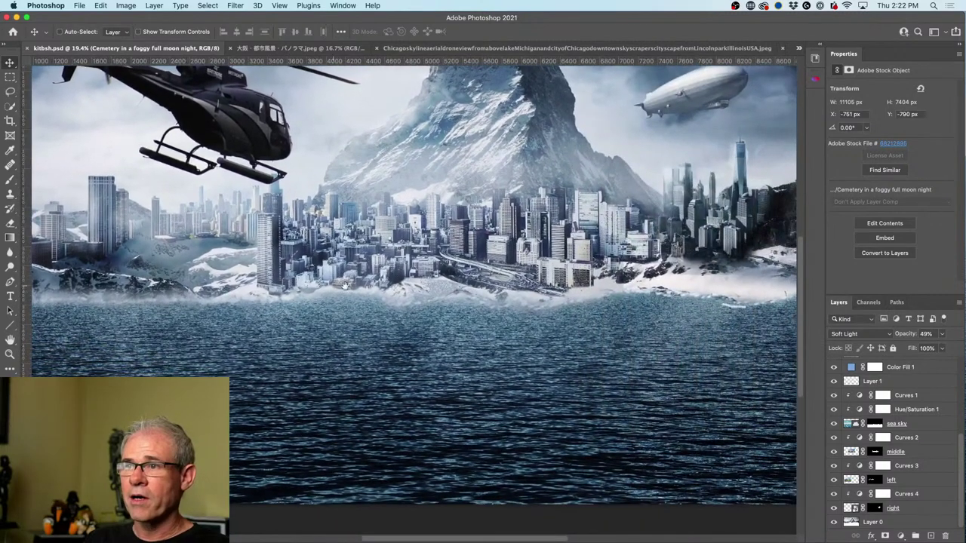
pyautogui.hscroll(6, 650, 301)
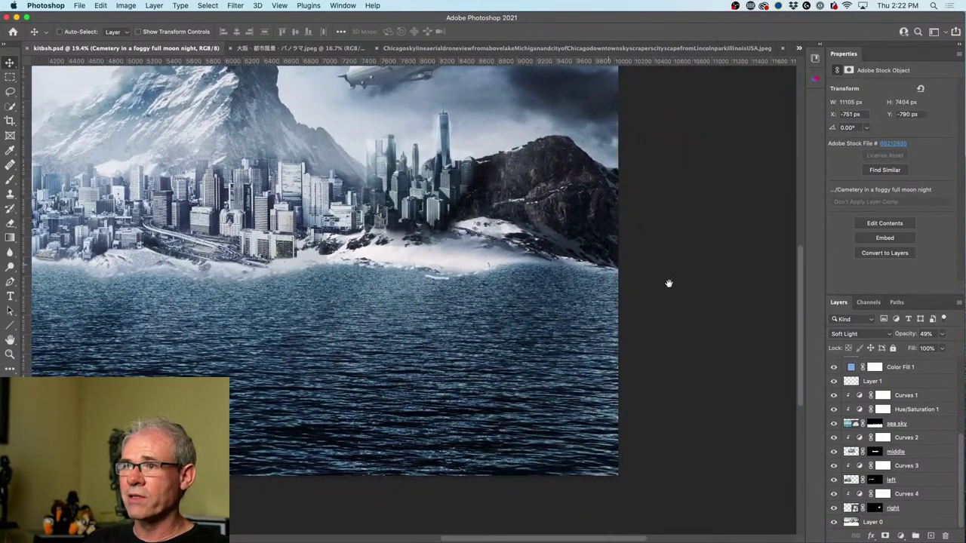
pyautogui.press('super+0')
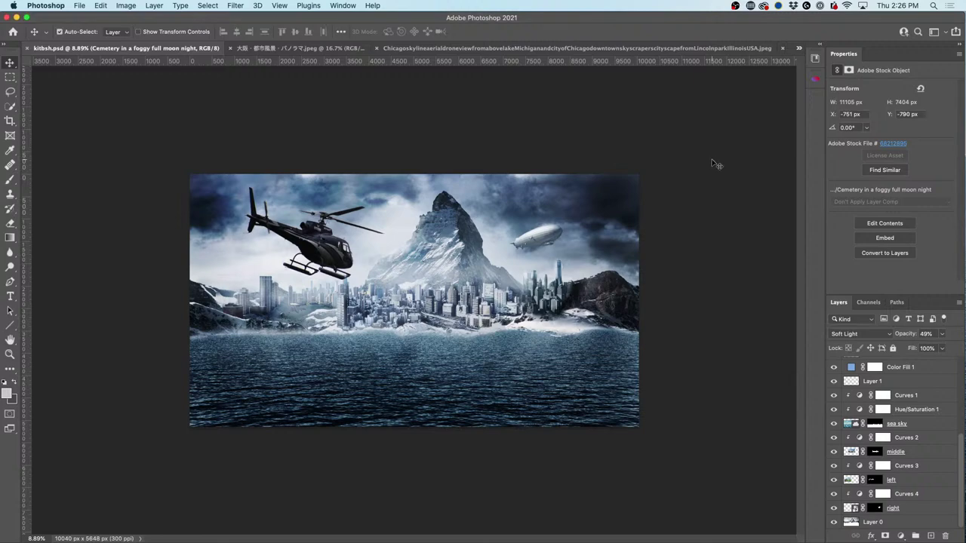
# Step: Show kitbsh.psd in black Full Screen Mode, zoomed to fill, with rulers hidden
pyautogui.press('super+o')
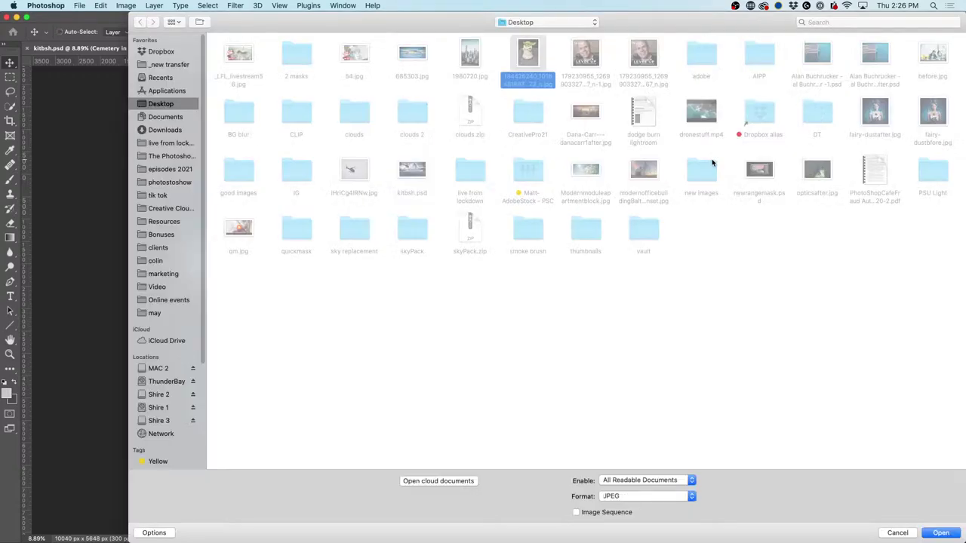
pyautogui.press('Escape')
pyautogui.press('super+0')
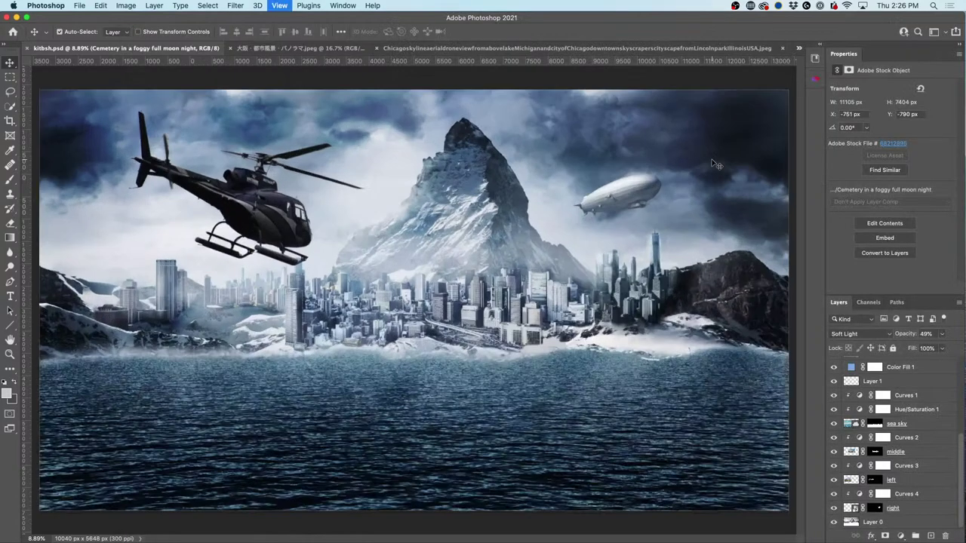
pyautogui.press('f')
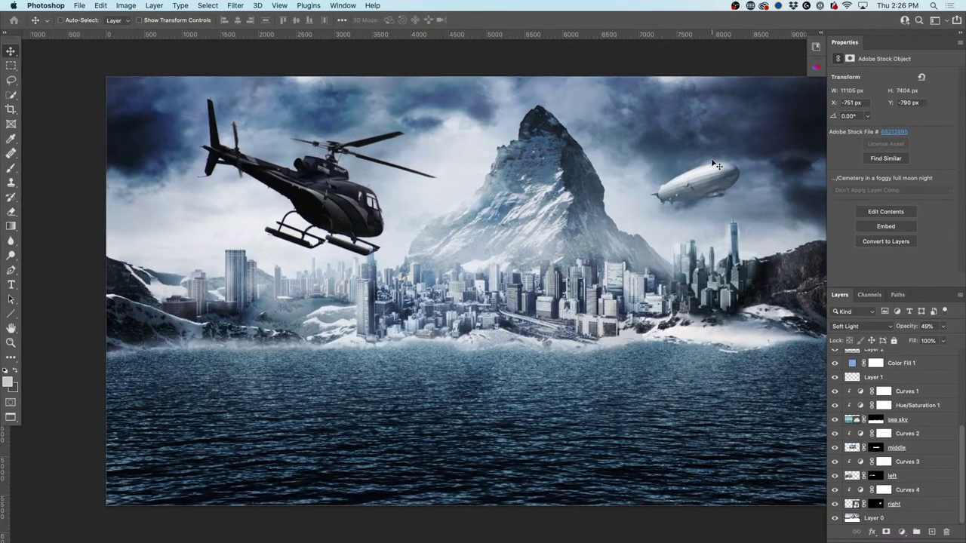
pyautogui.press('f')
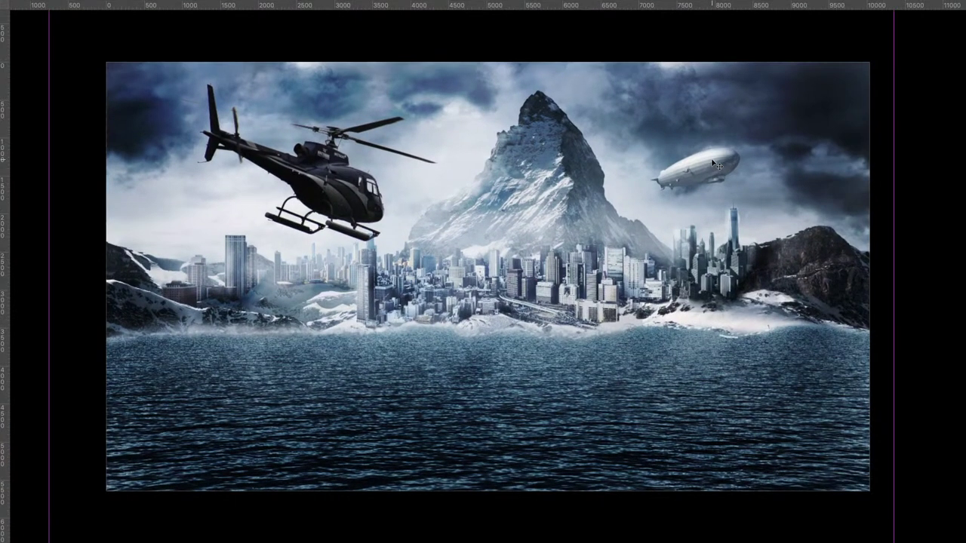
pyautogui.press('super+0')
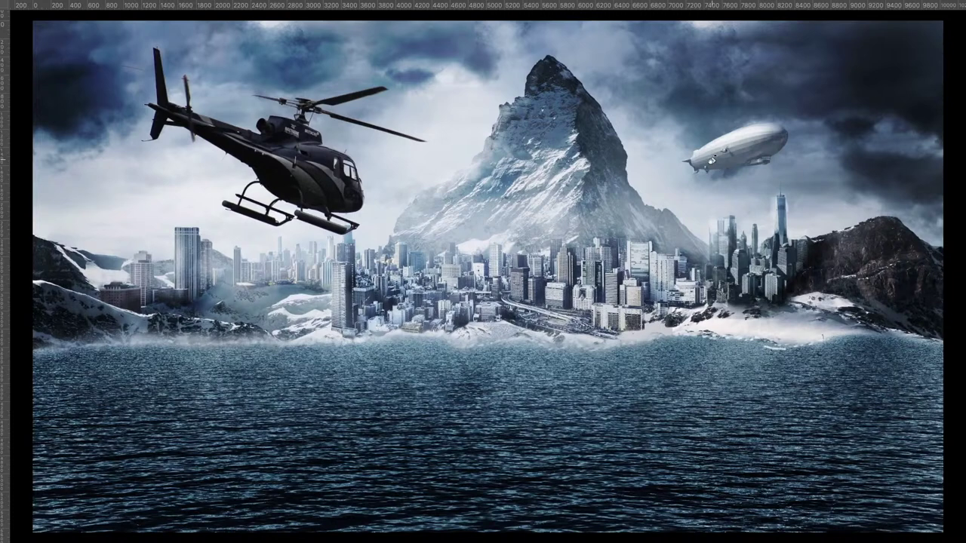
pyautogui.press('super+r')
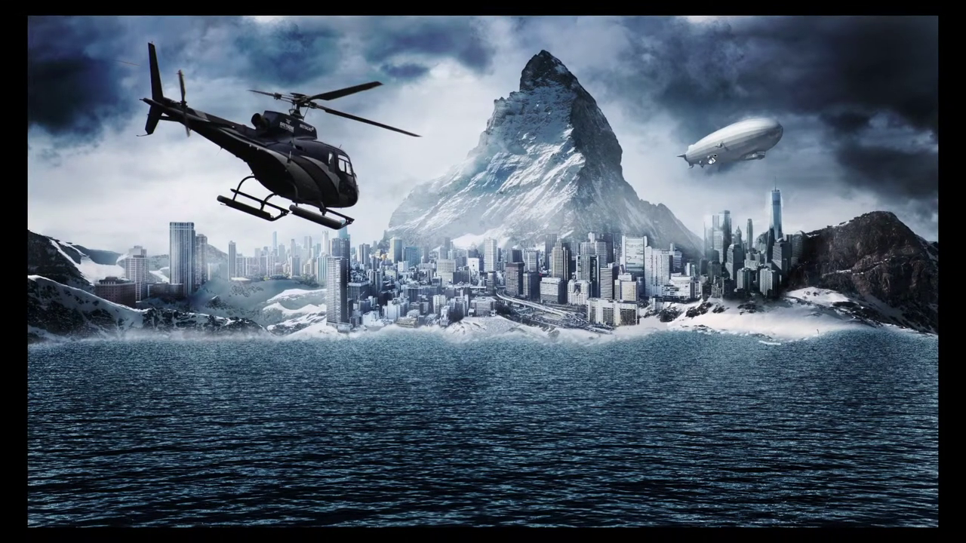